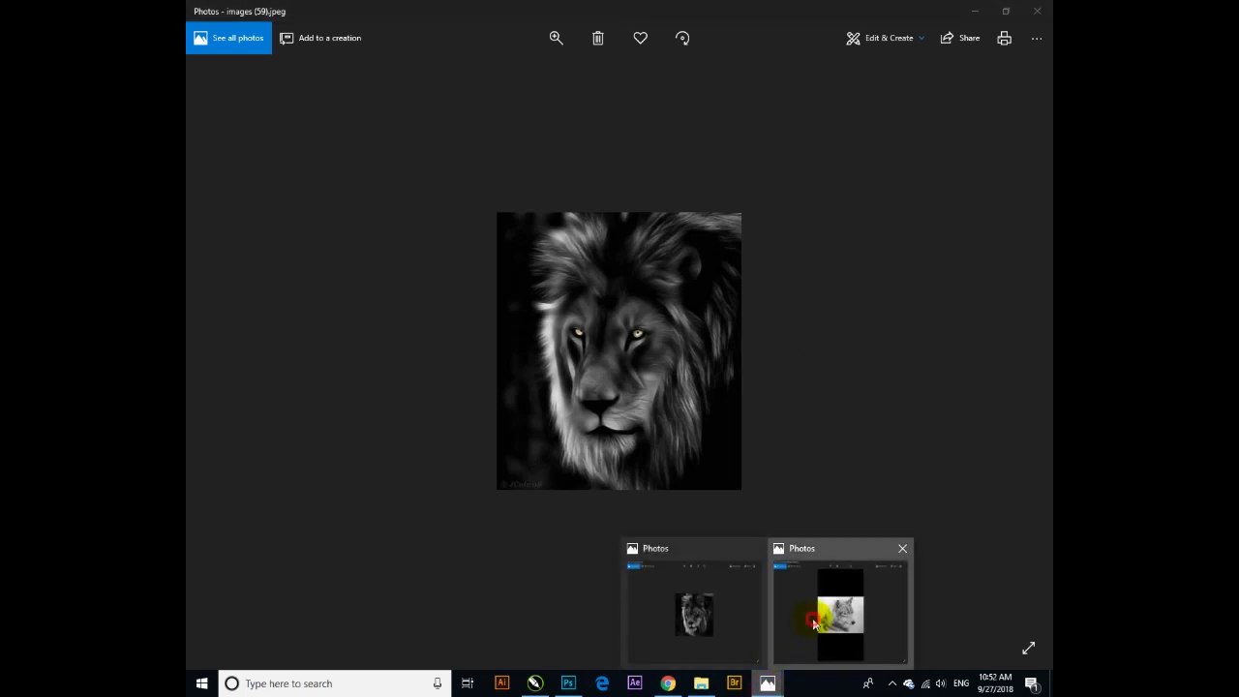
Step: Flip between the wolf drawing and the lion portrait to compare them
click(810, 614)
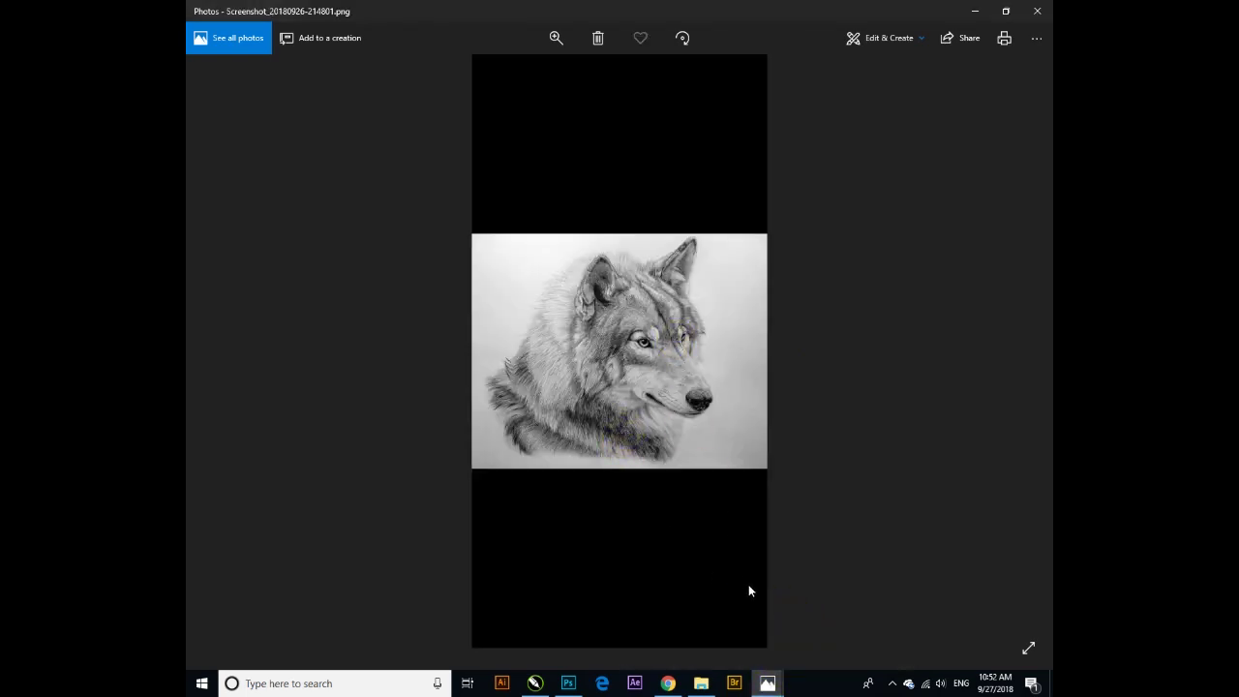
click(736, 633)
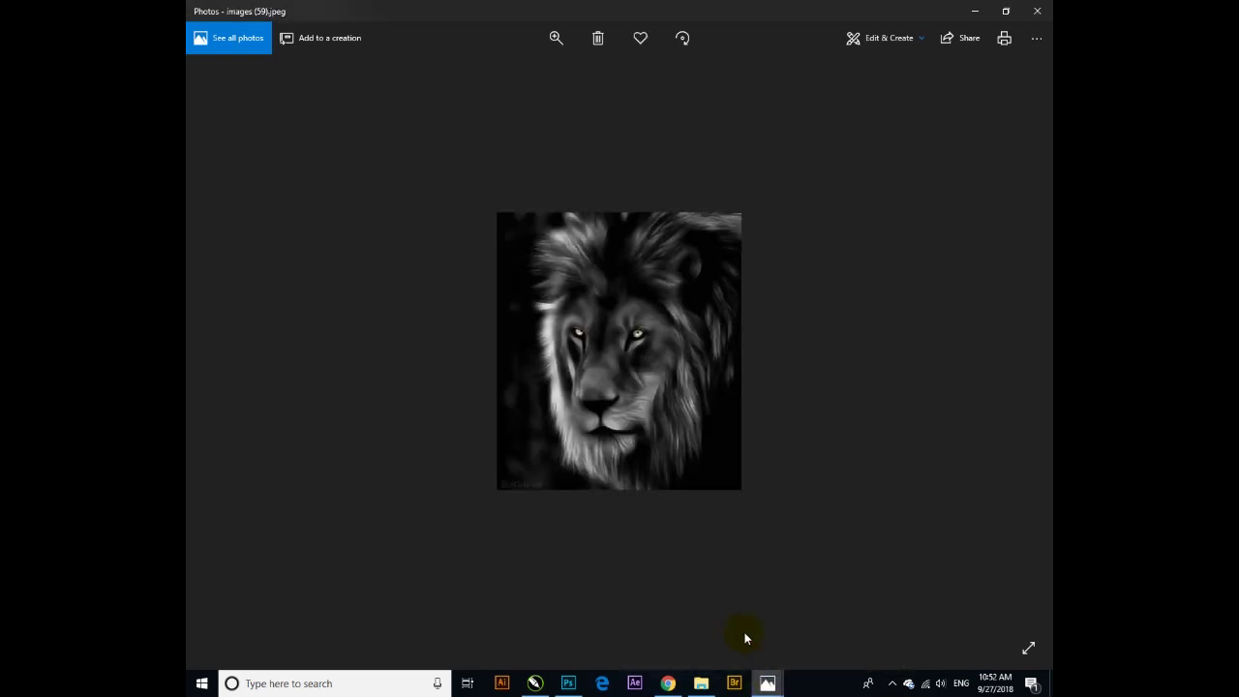
click(810, 618)
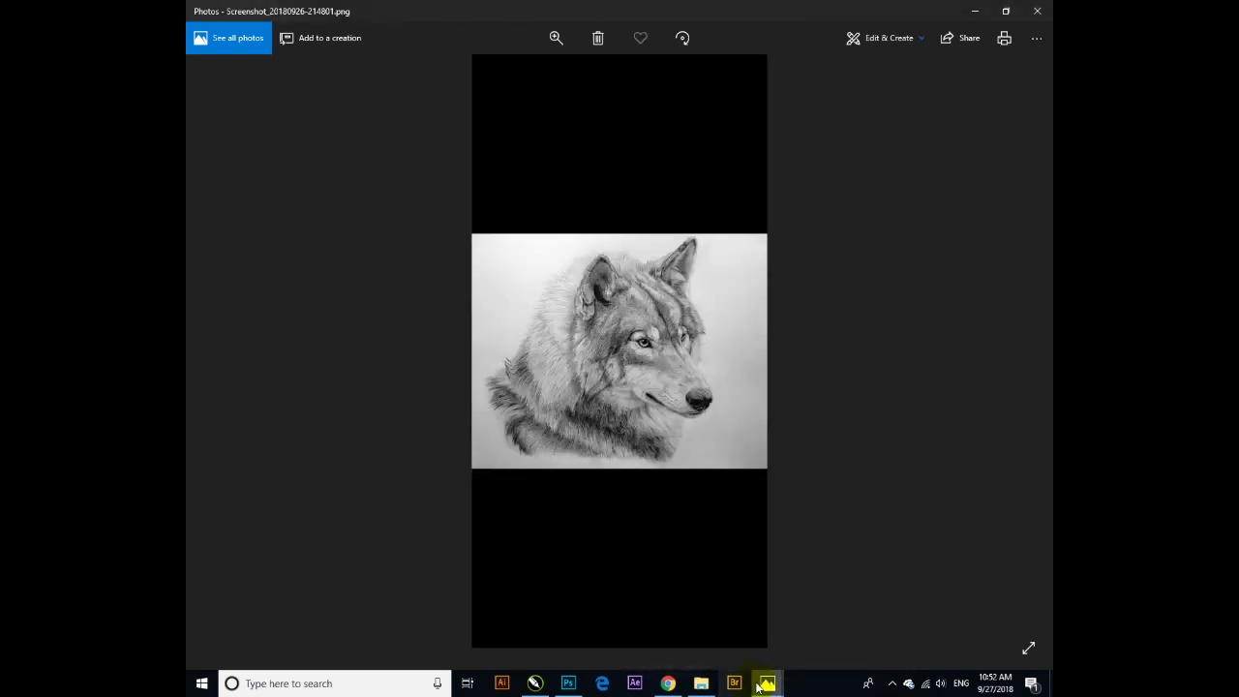
click(733, 633)
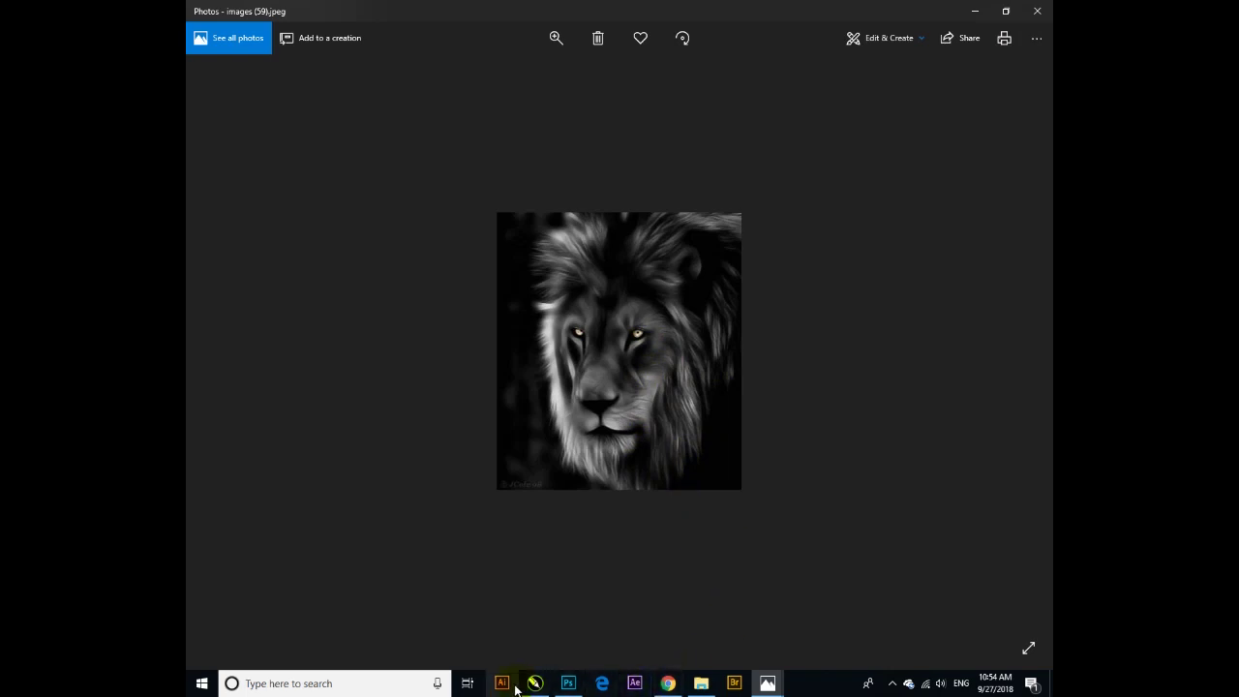
Step: In Photoshop, compare the halftone lion with the original lion photo, then bring up the Downloads folder
click(568, 683)
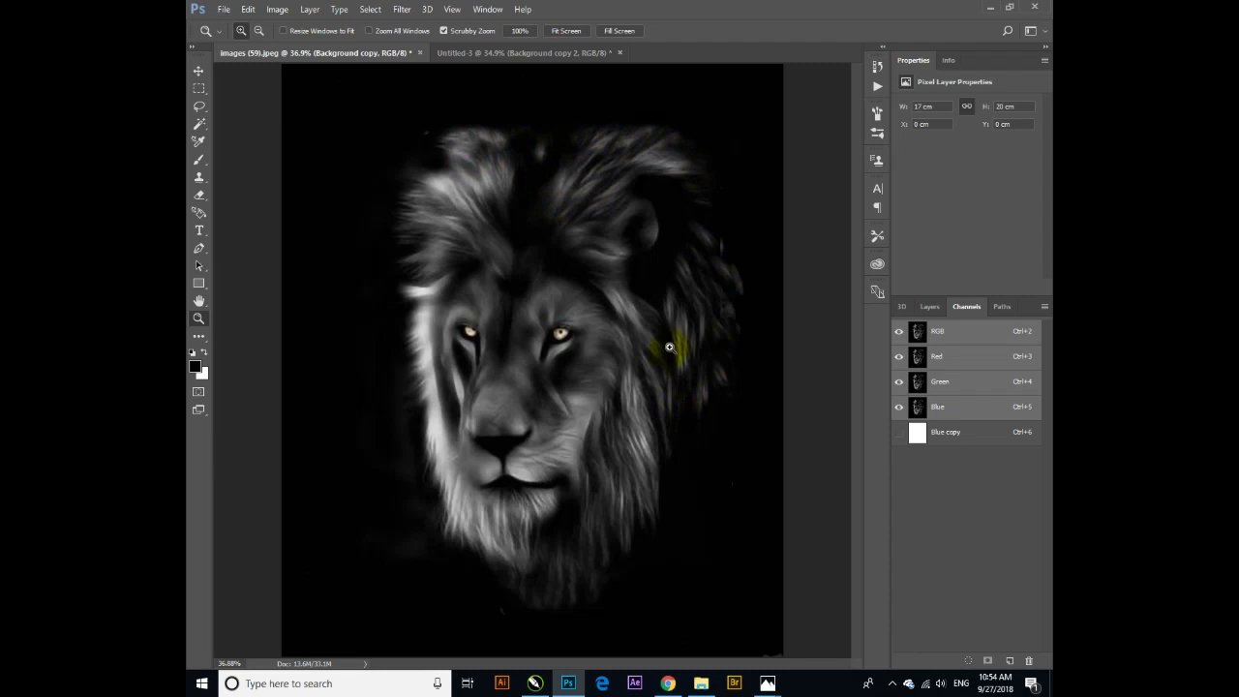
click(505, 54)
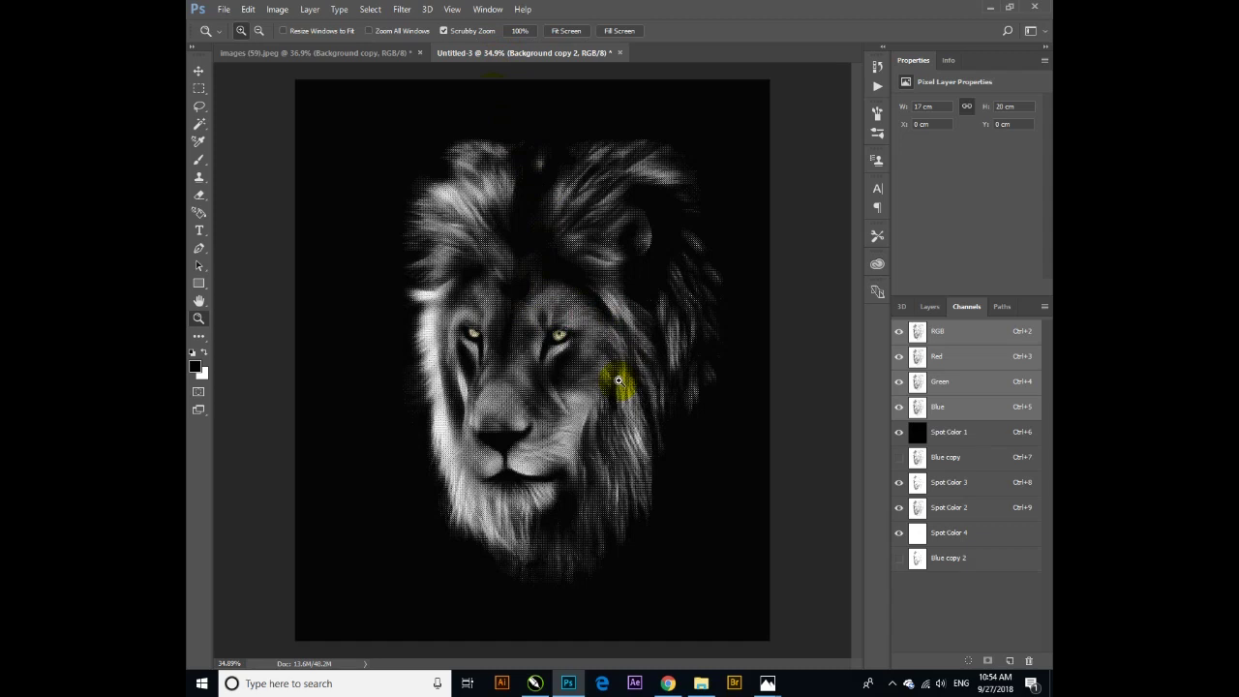
click(351, 52)
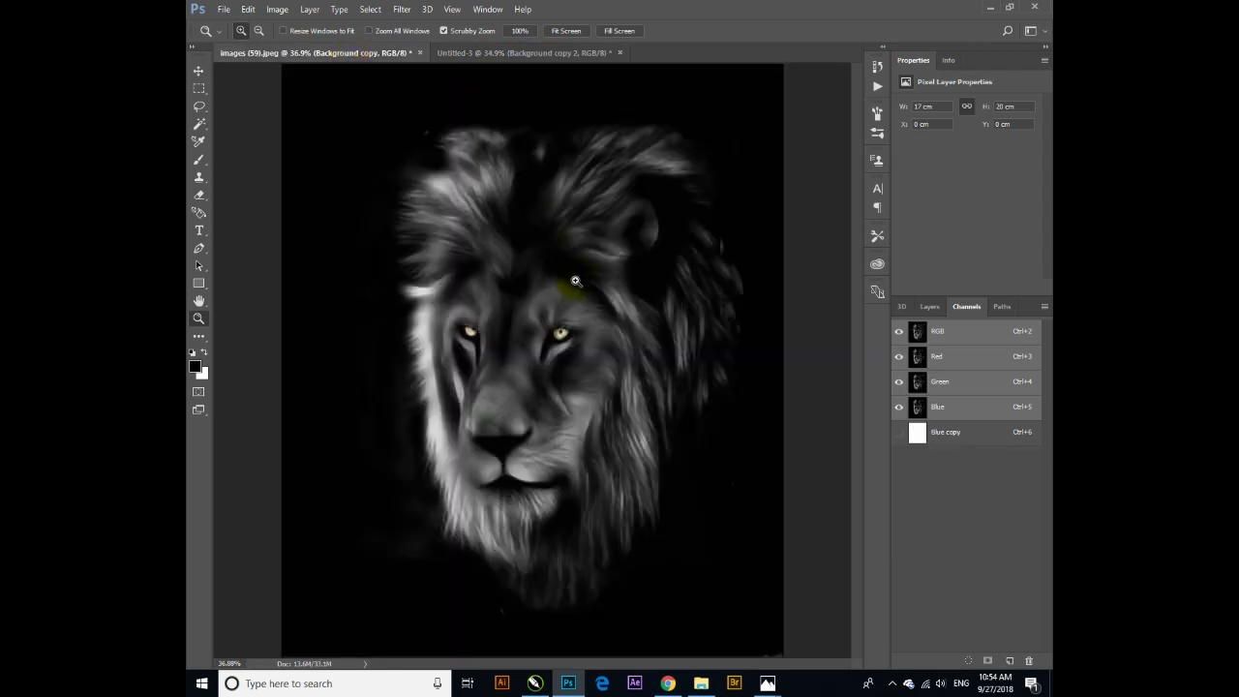
click(506, 54)
click(700, 684)
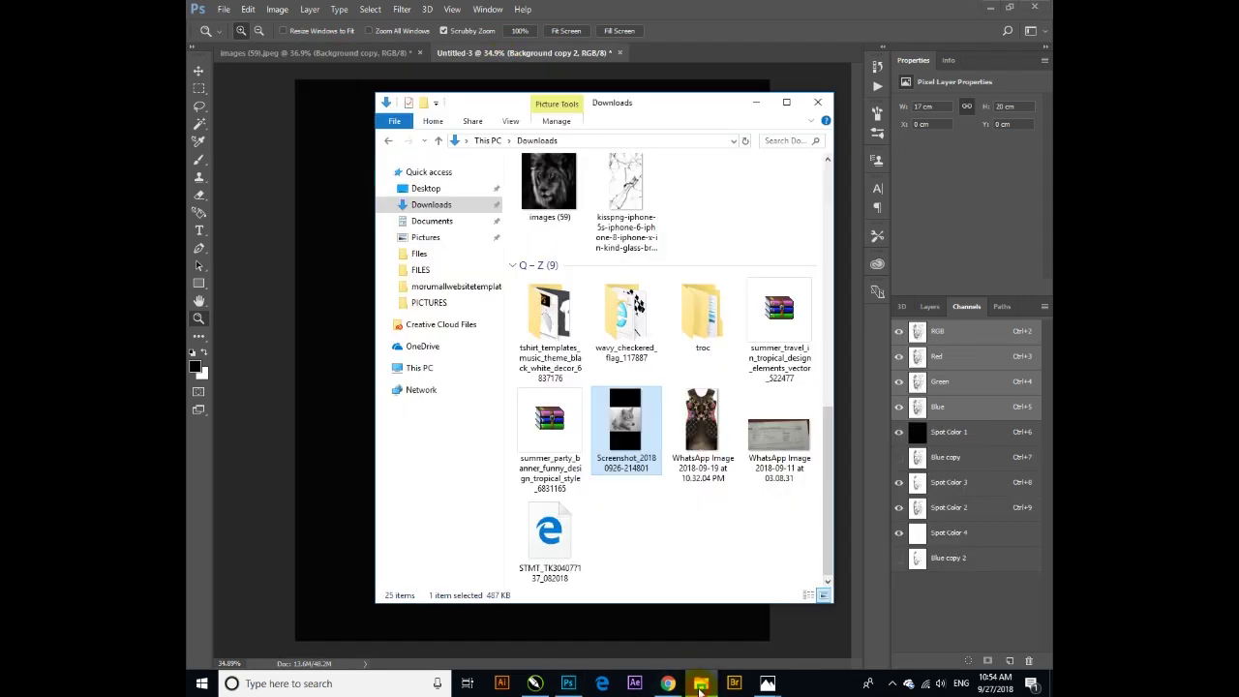
Step: Drag images (59) from Downloads into Photoshop as a new document
click(561, 208)
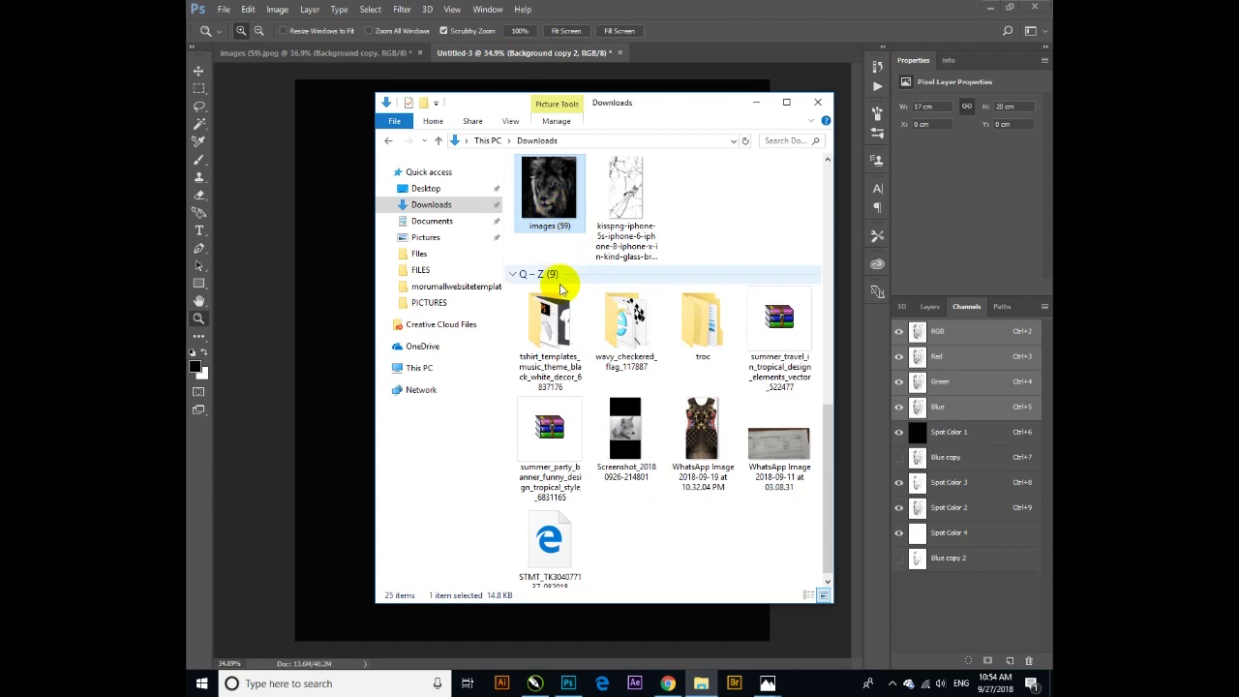
drag(554, 192, 905, 608)
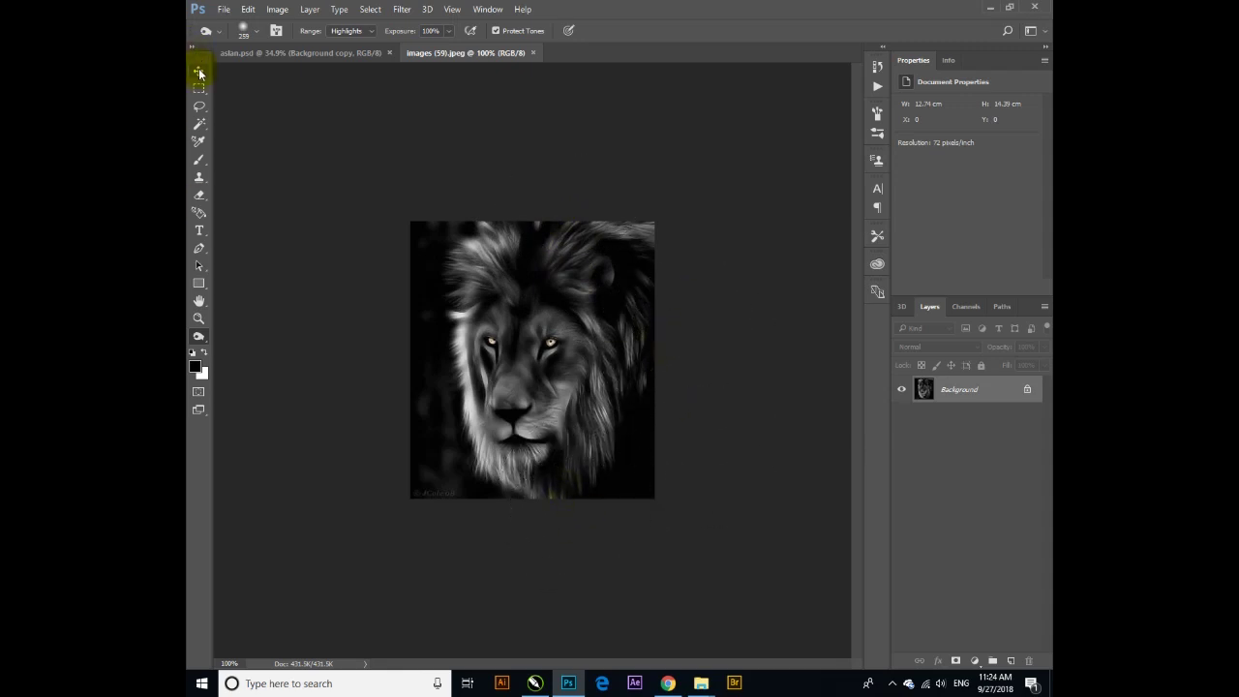
Step: Zoom in close on the lion's face and left eye, then bring up Image Size
click(198, 70)
click(198, 321)
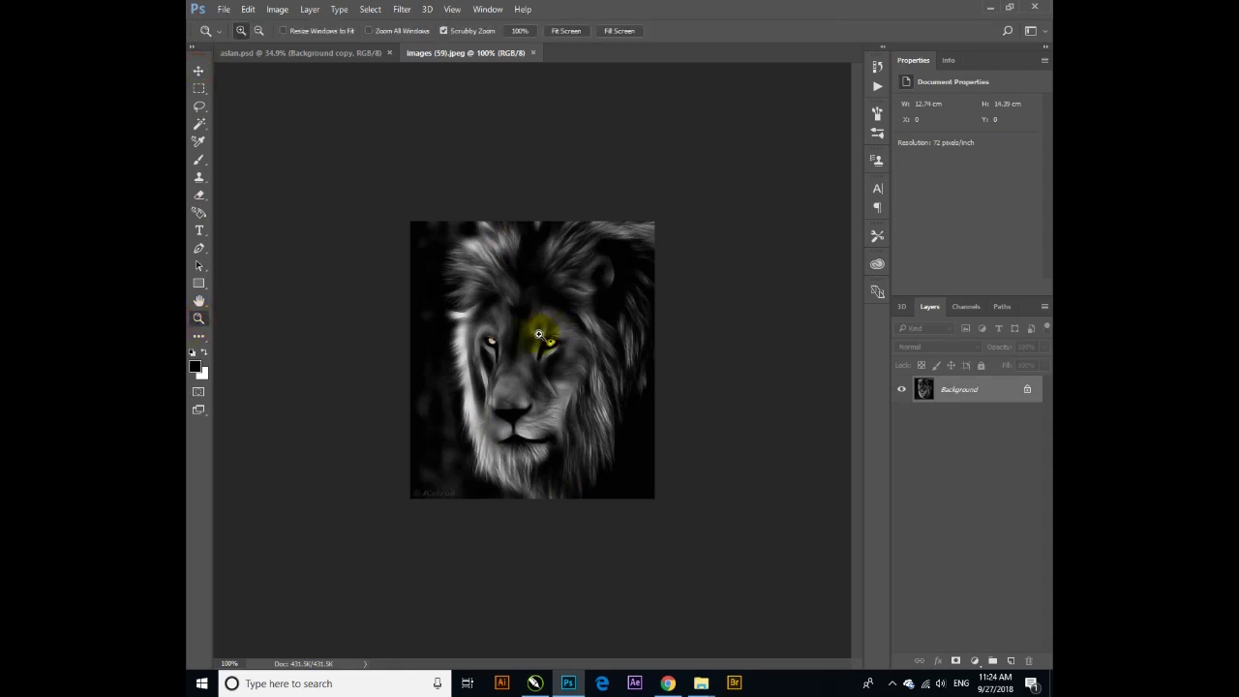
drag(537, 329, 578, 384)
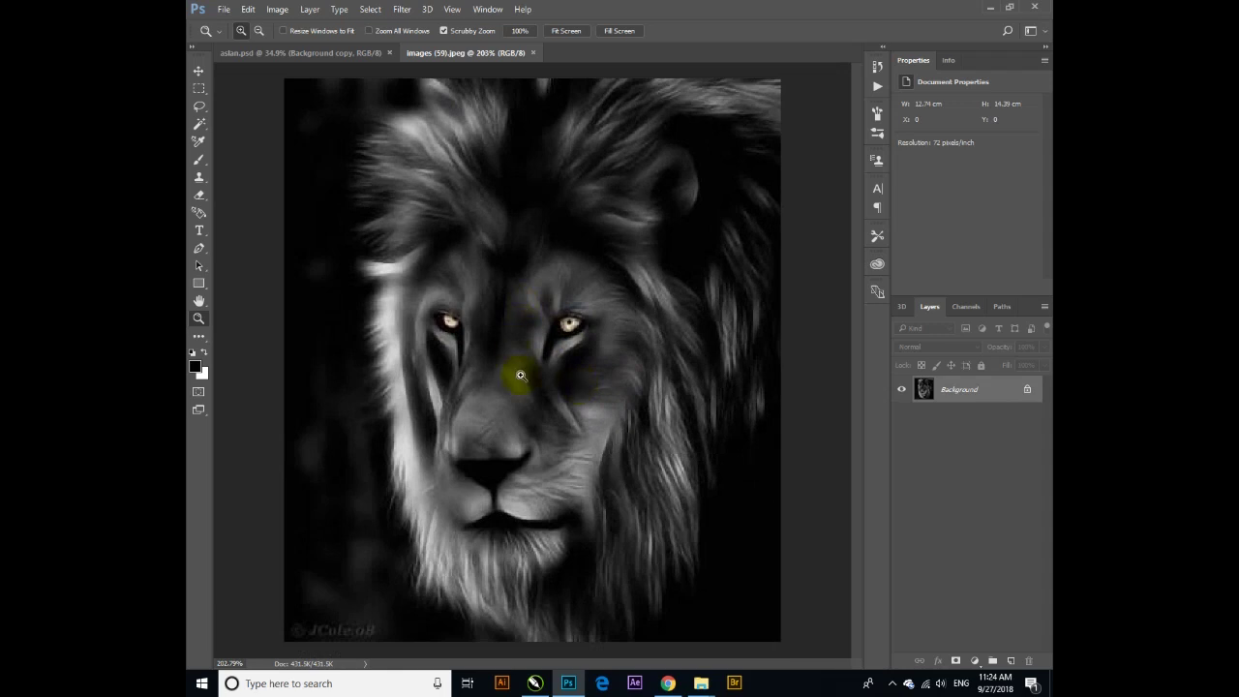
mouse_move(448, 324)
mouse_down()
mouse_move(472, 361)
mouse_move(451, 331)
mouse_up()
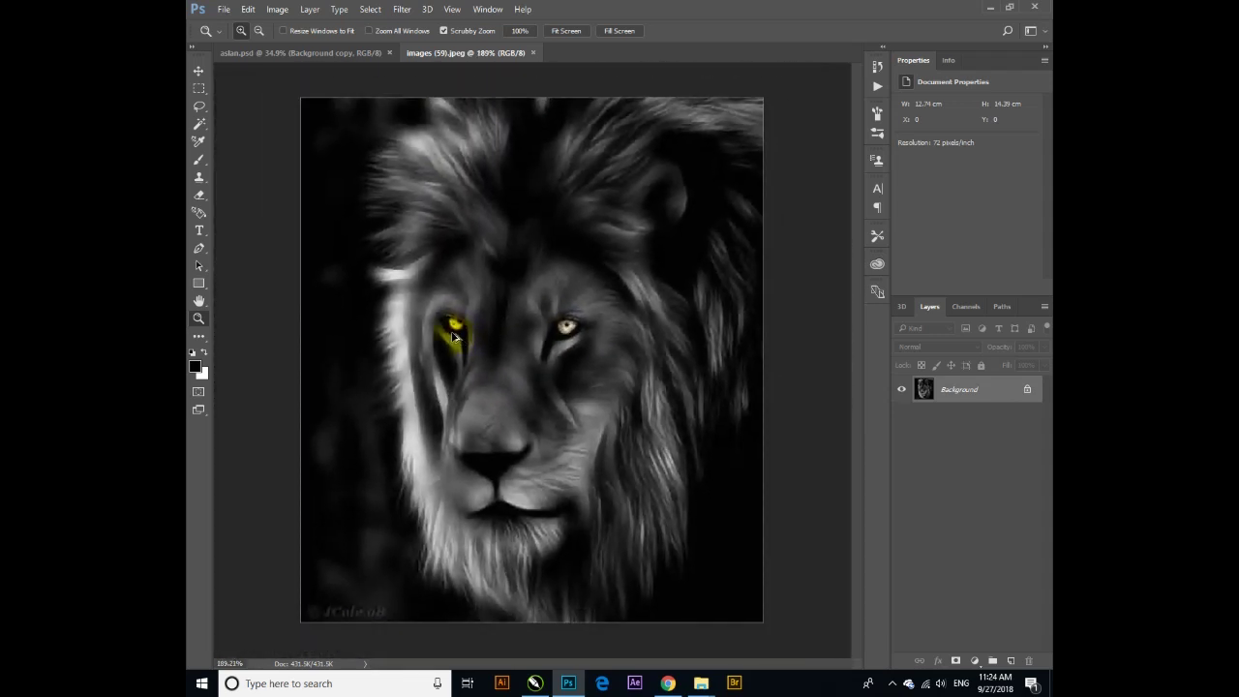
key(ctrl+alt+i)
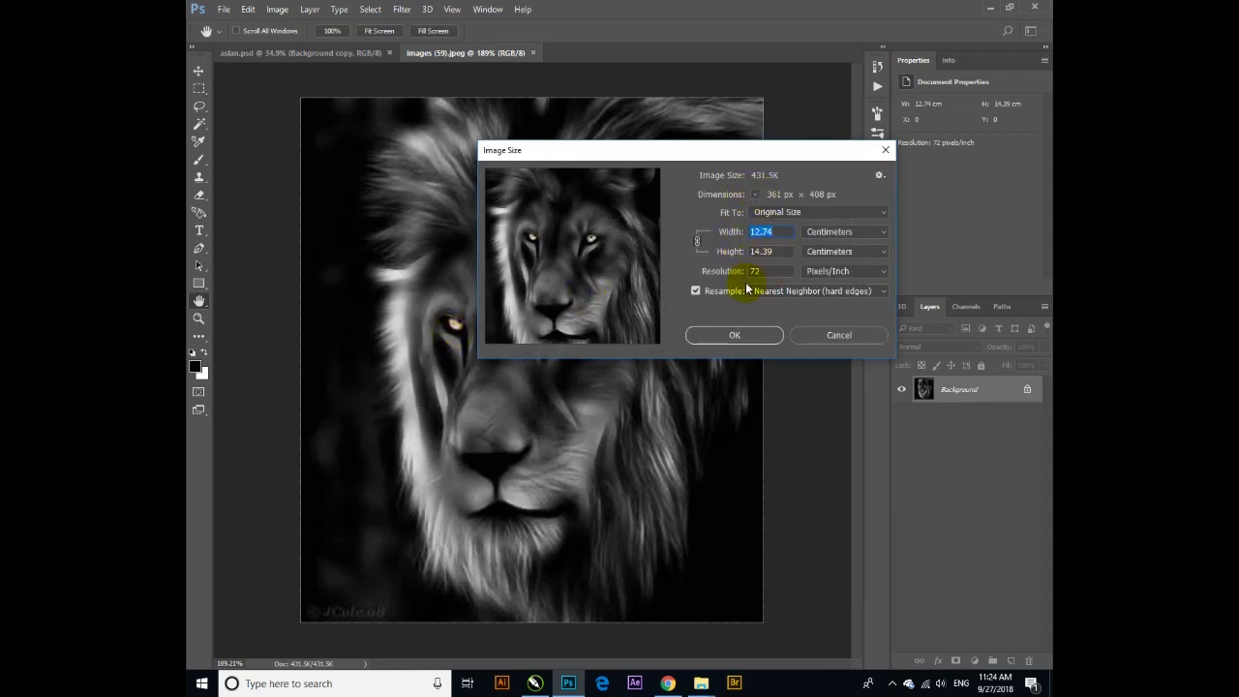
Step: Resize the lion image to 20 cm tall at 508 pixels/inch (3540 × 4000 px)
click(761, 232)
double_click(760, 232)
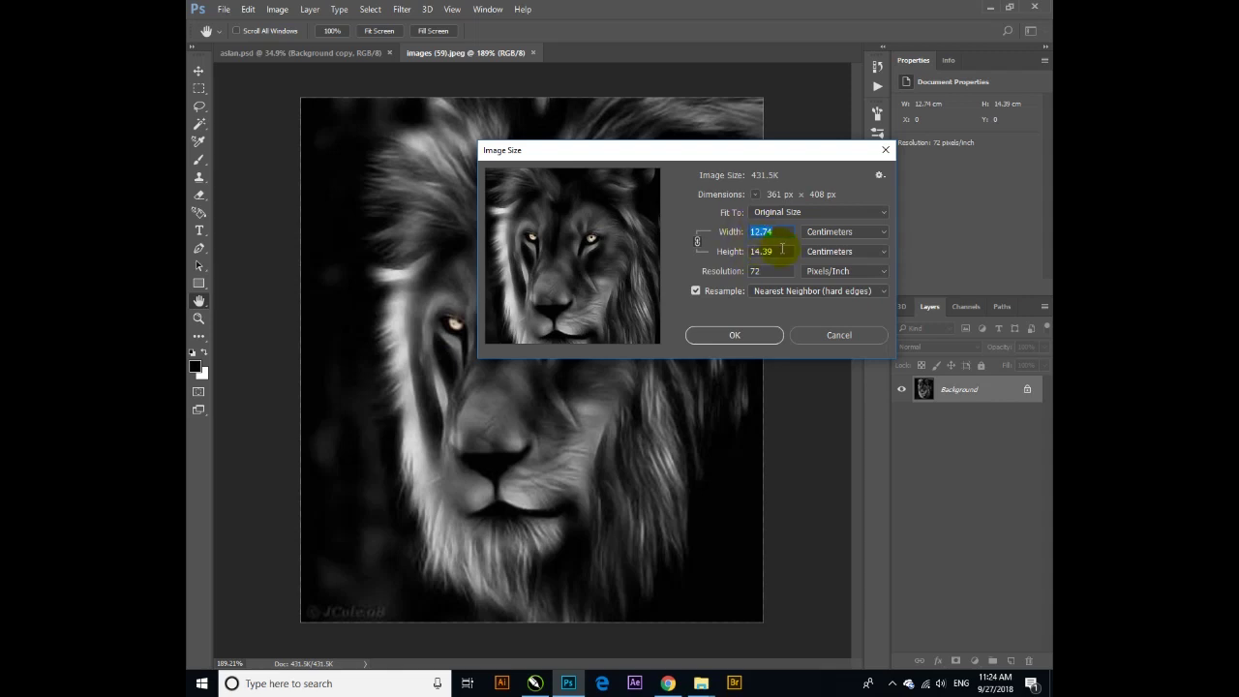
double_click(783, 251)
text(20)
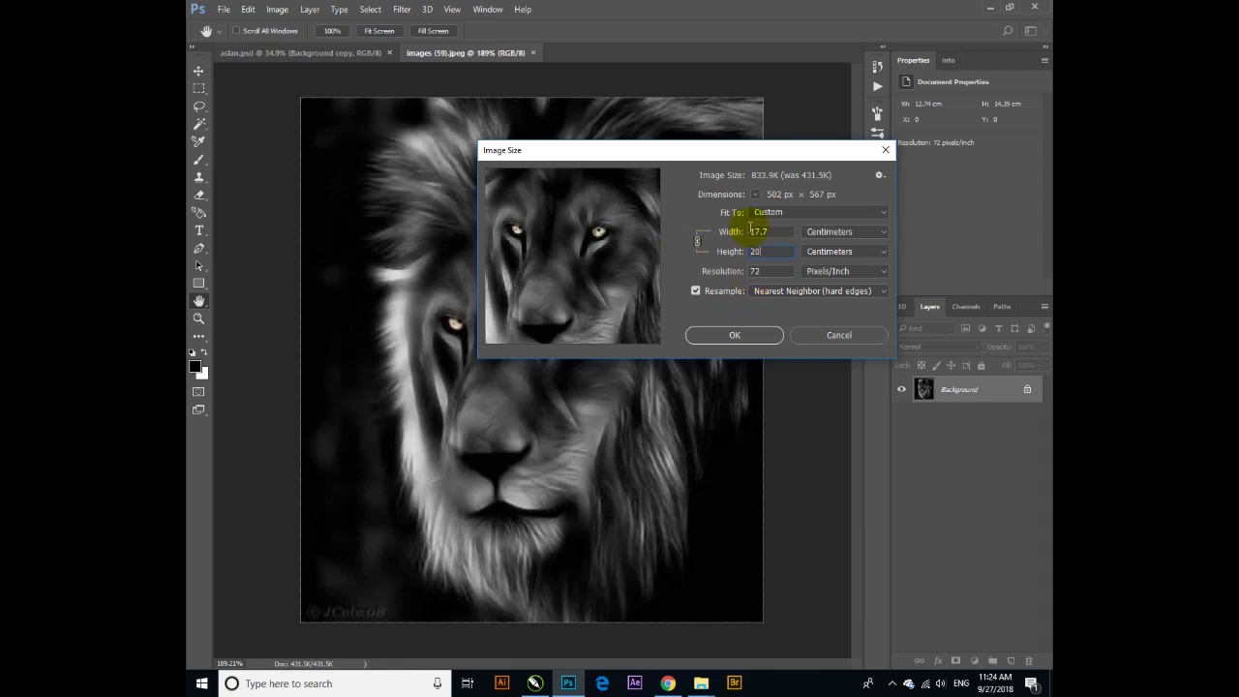
double_click(766, 268)
drag(713, 272, 715, 273)
text(508)
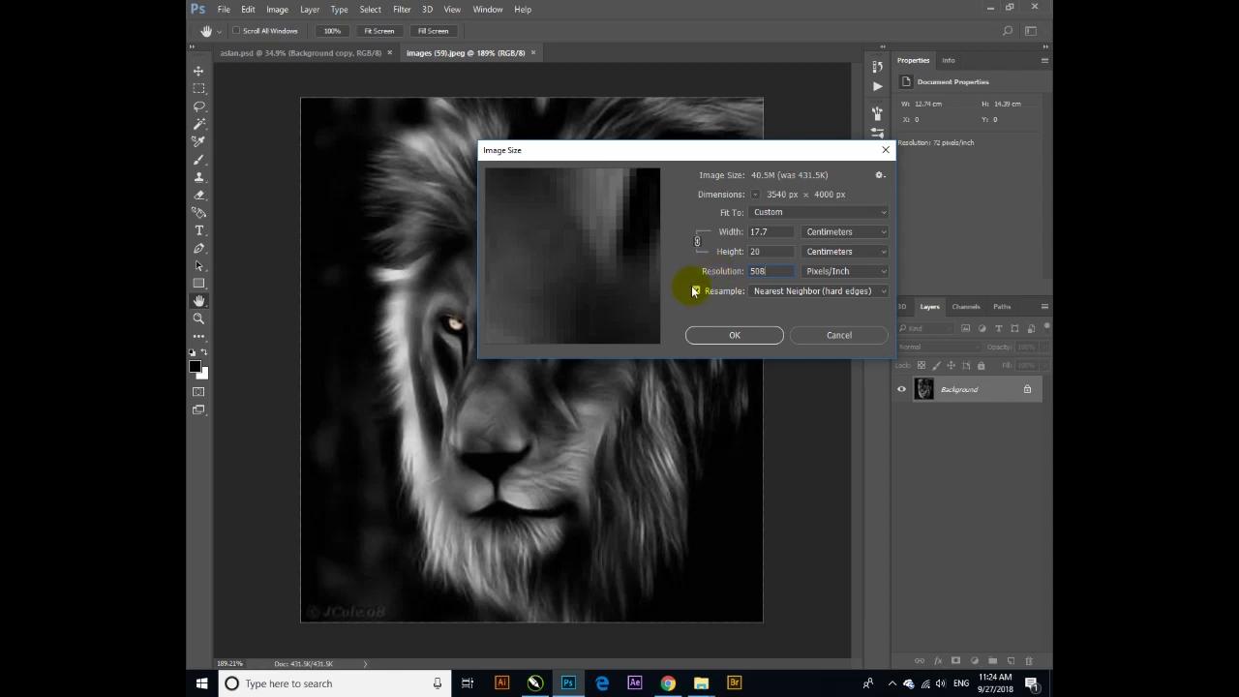
click(736, 336)
key(z)
right_click(577, 318)
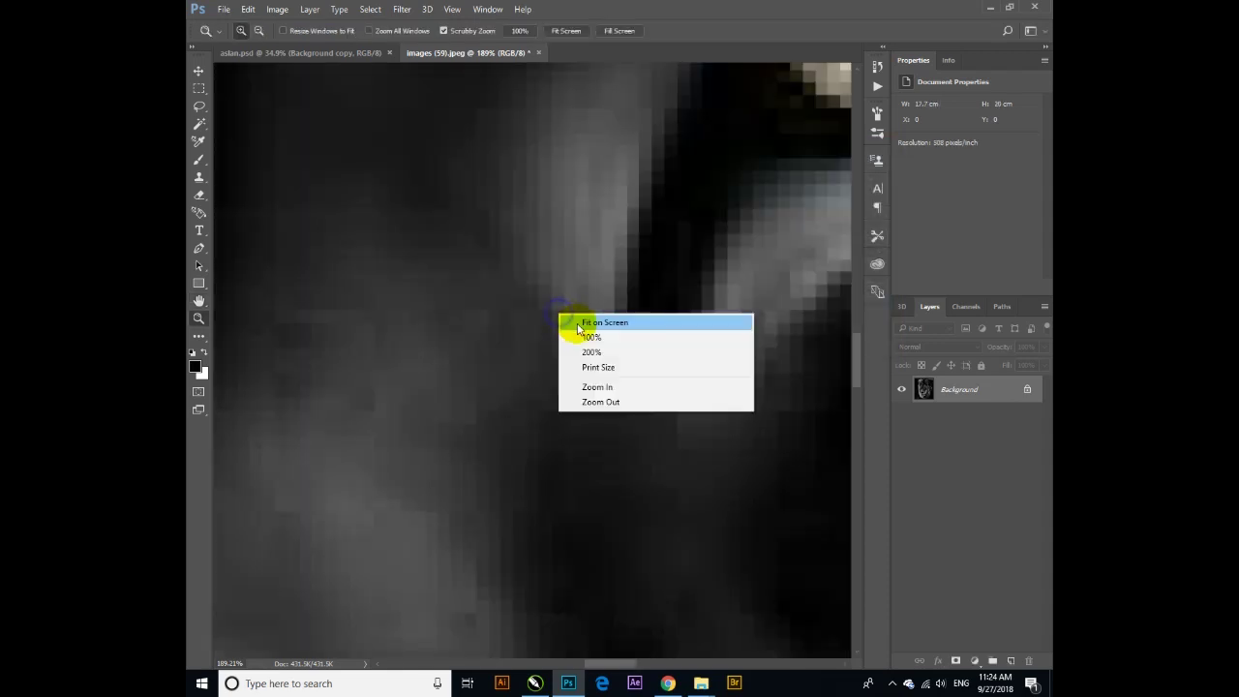
Step: Apply a 2.8-pixel Gaussian Blur to smooth the enlarged lion, then fit it on screen
click(575, 321)
mouse_move(442, 323)
mouse_down()
mouse_move(534, 452)
mouse_move(467, 387)
mouse_up()
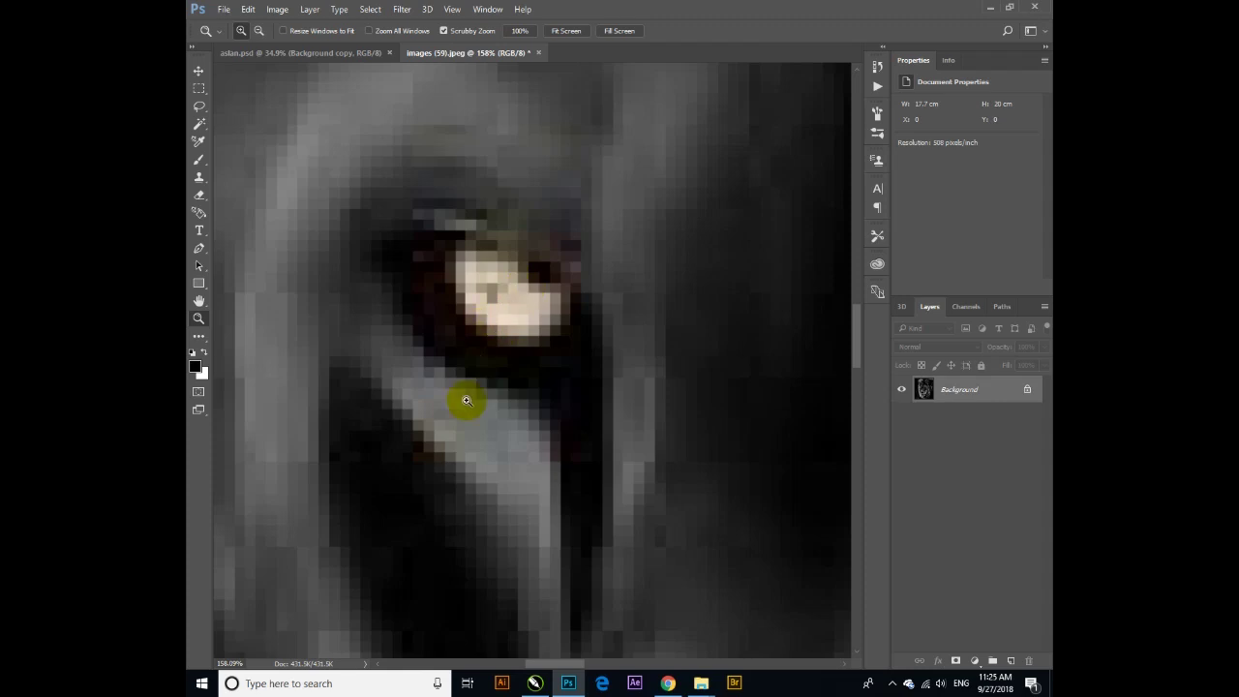
click(402, 9)
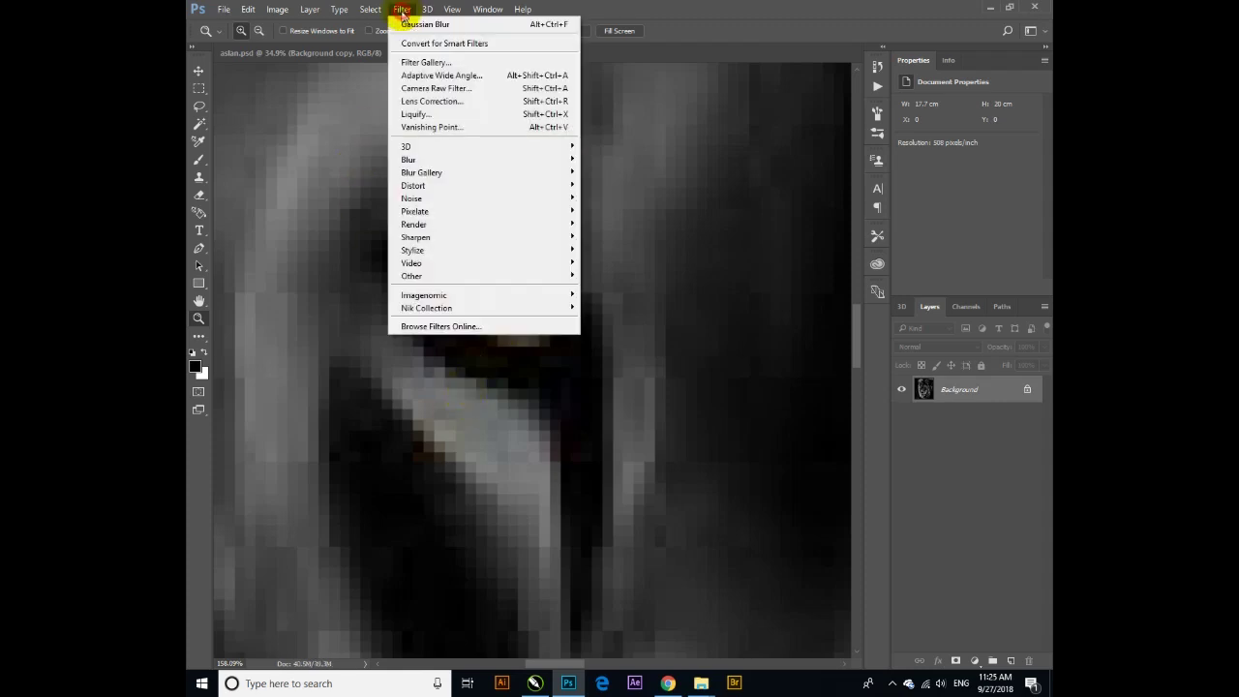
mouse_move(426, 159)
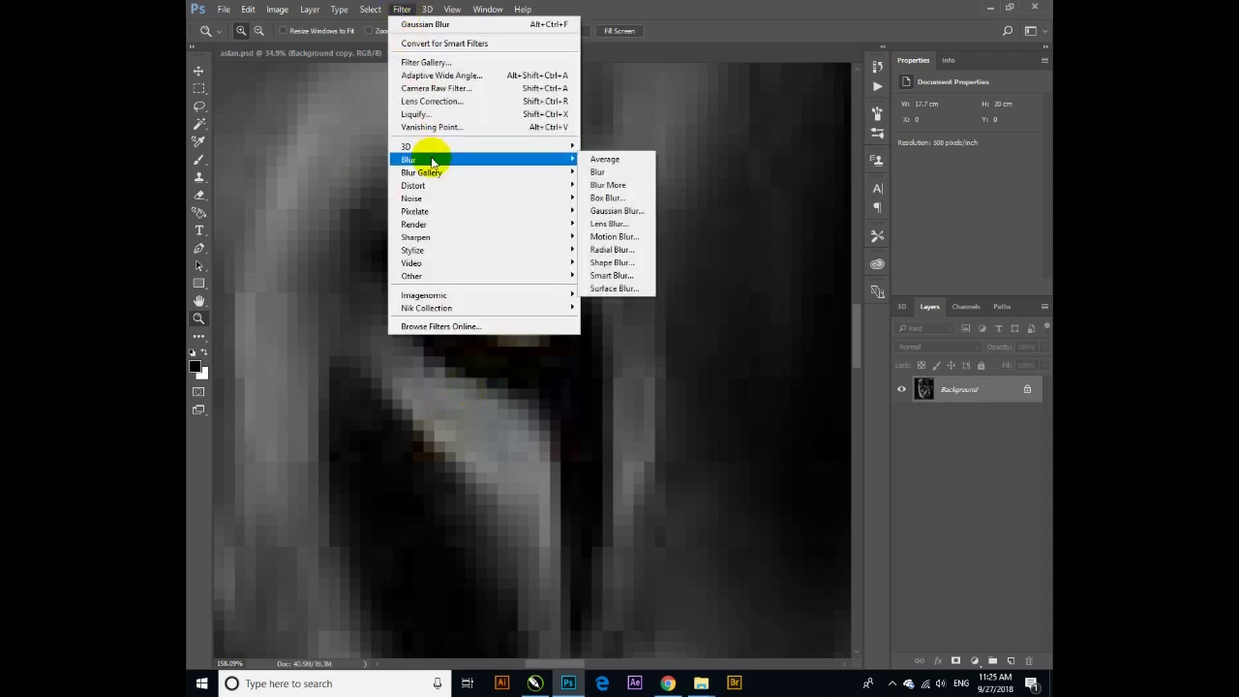
click(616, 210)
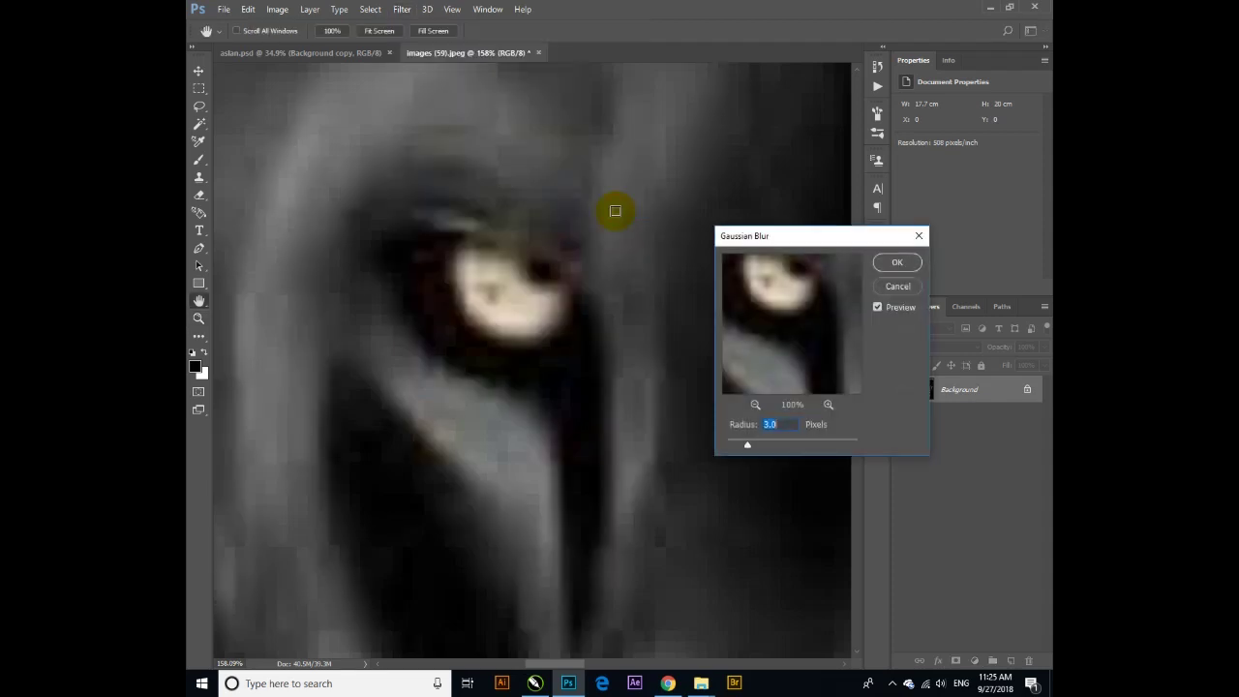
drag(747, 445, 727, 445)
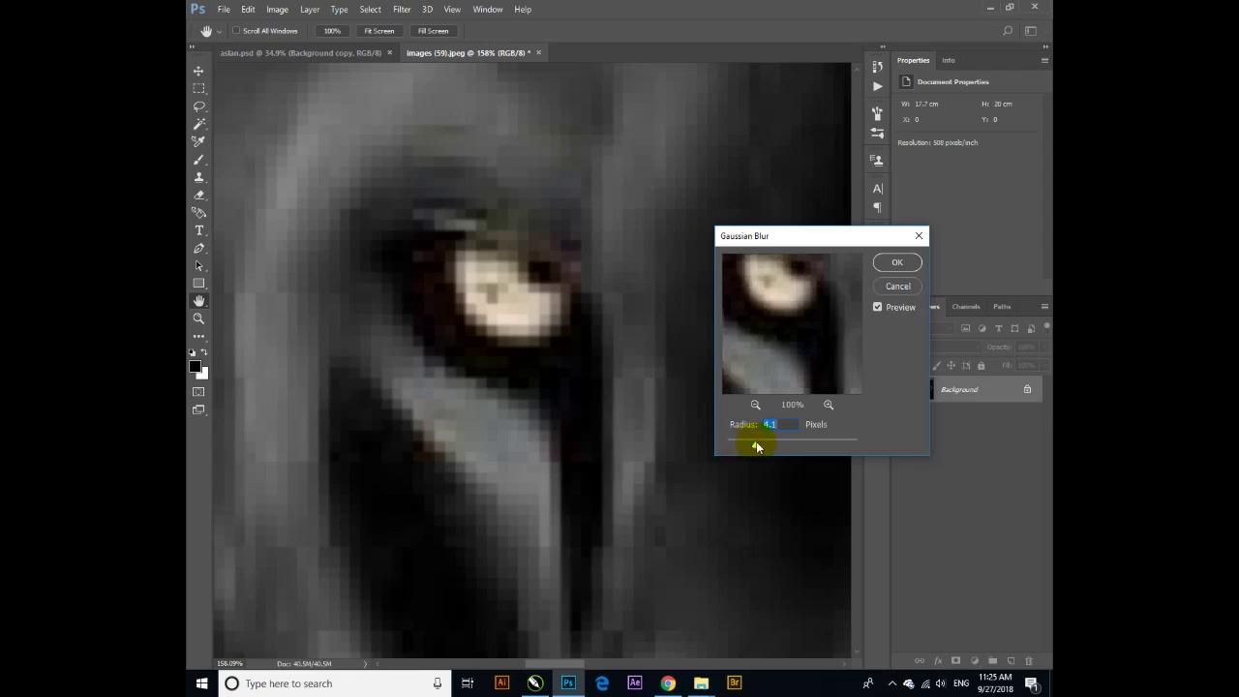
drag(756, 445, 745, 446)
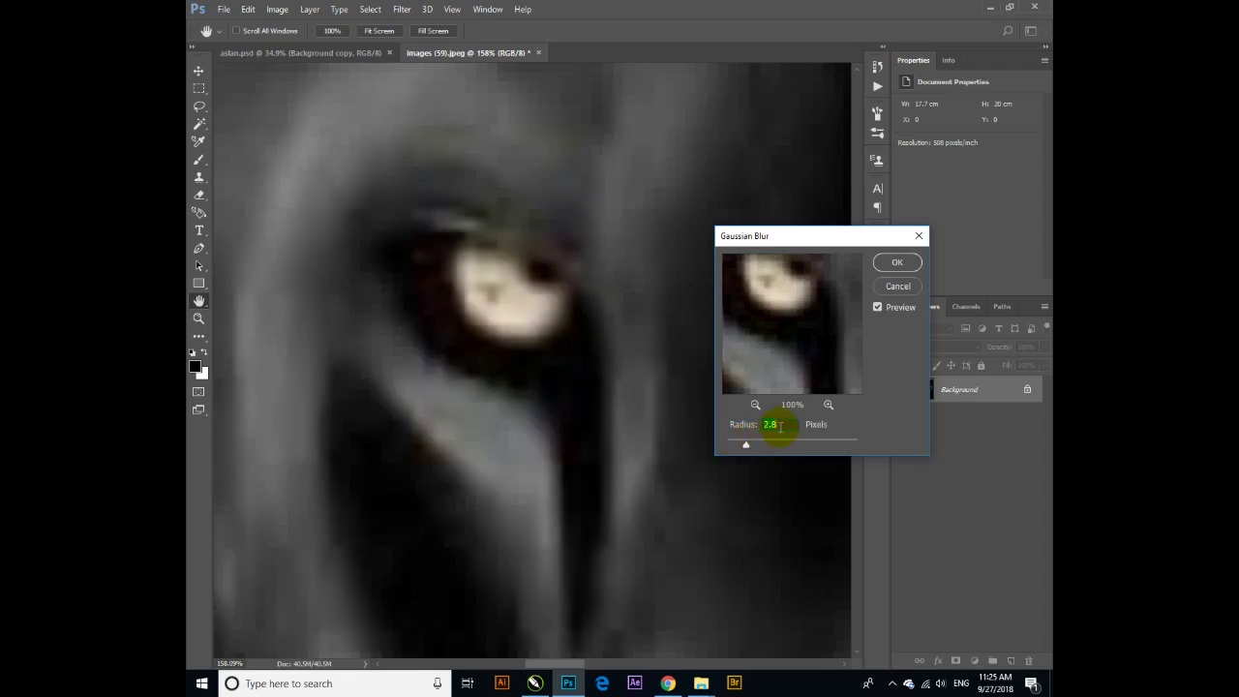
key(Return)
key(z)
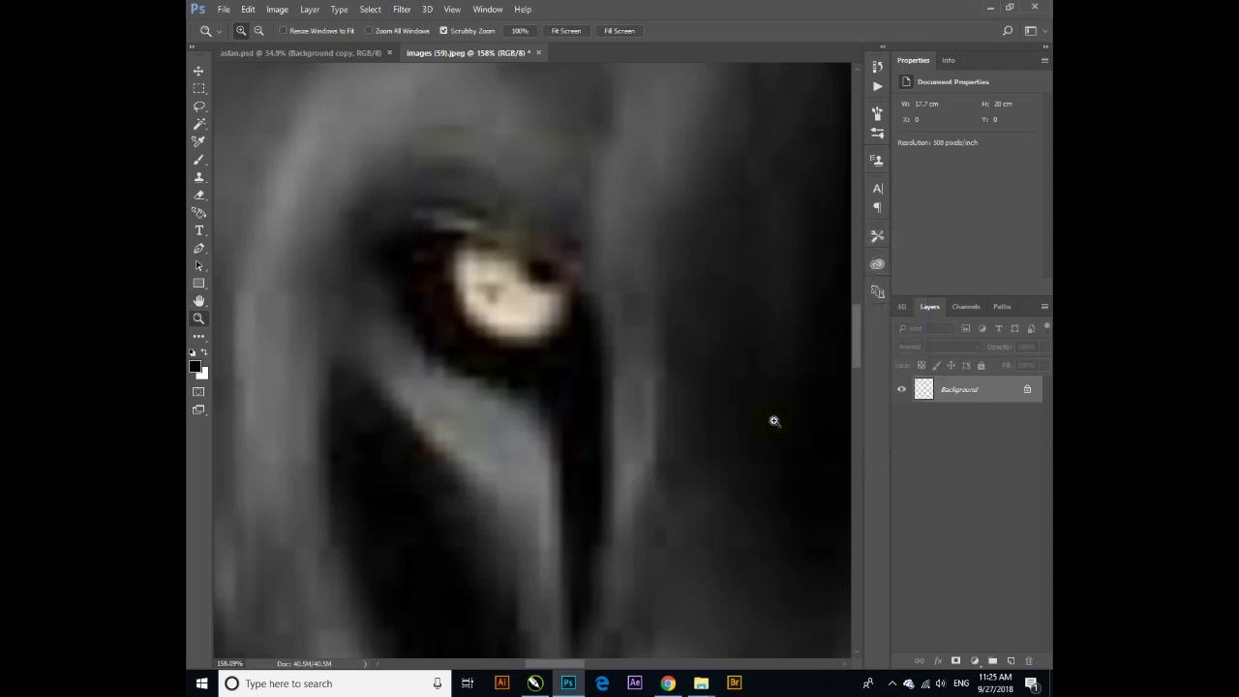
right_click(614, 283)
click(641, 293)
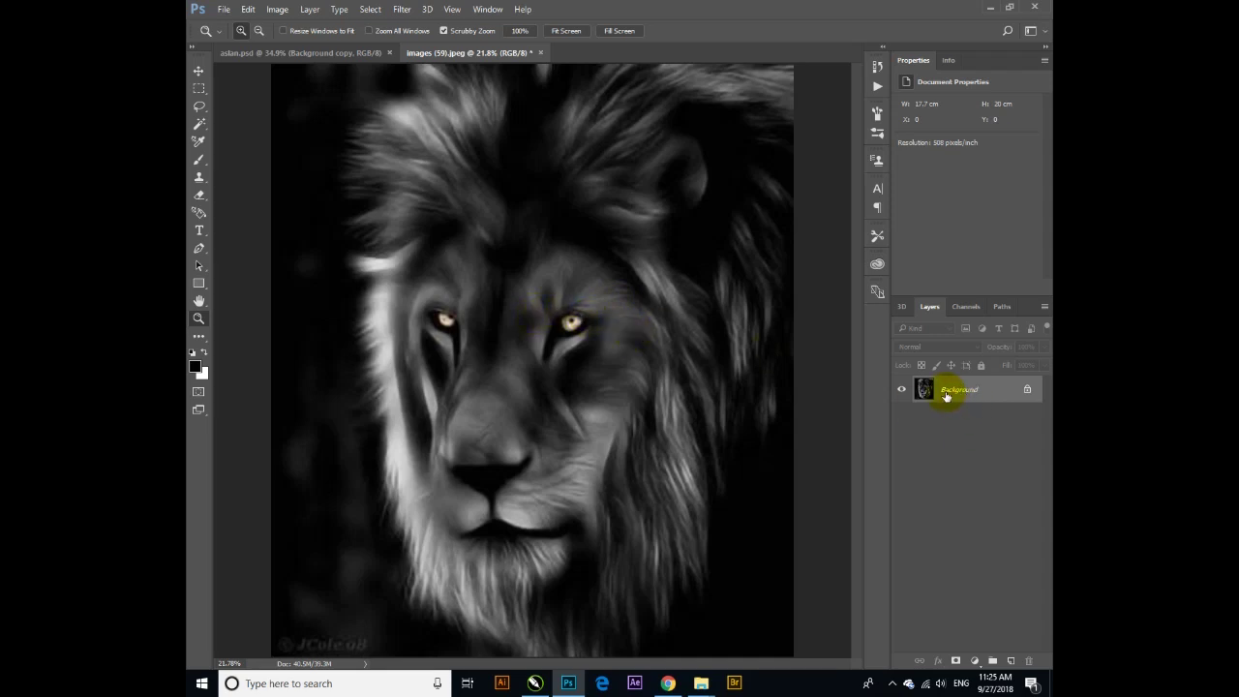
Step: Duplicate the Background layer, hide the original, and bring up Canvas Size
drag(968, 395, 1011, 660)
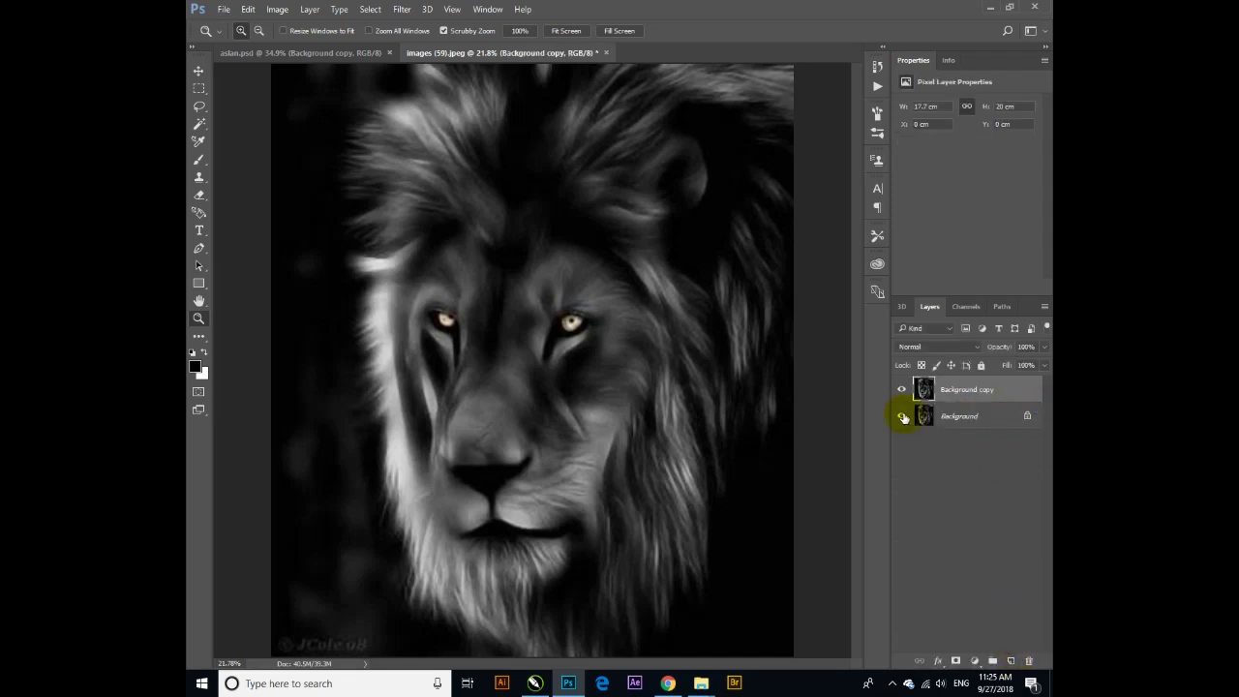
click(902, 416)
key(ctrl+alt+c)
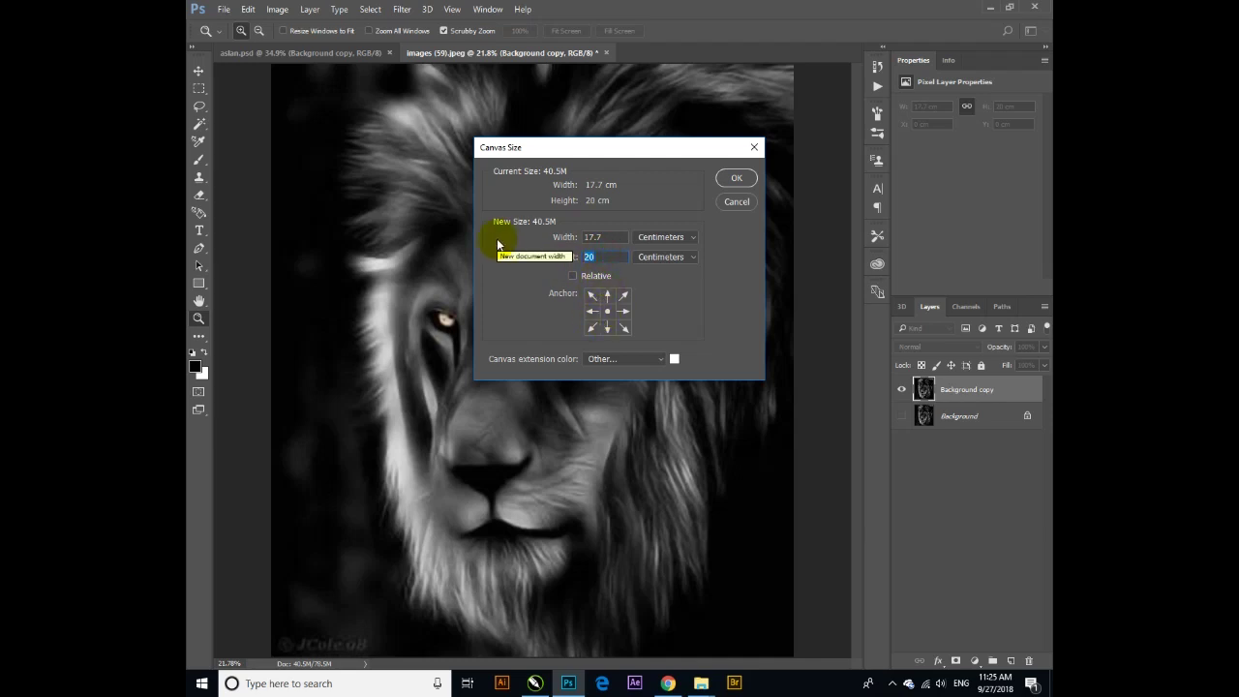
Step: Set the canvas to 22 × 24 cm and zoom out to view it whole
text(24)
drag(605, 236, 525, 236)
text(22)
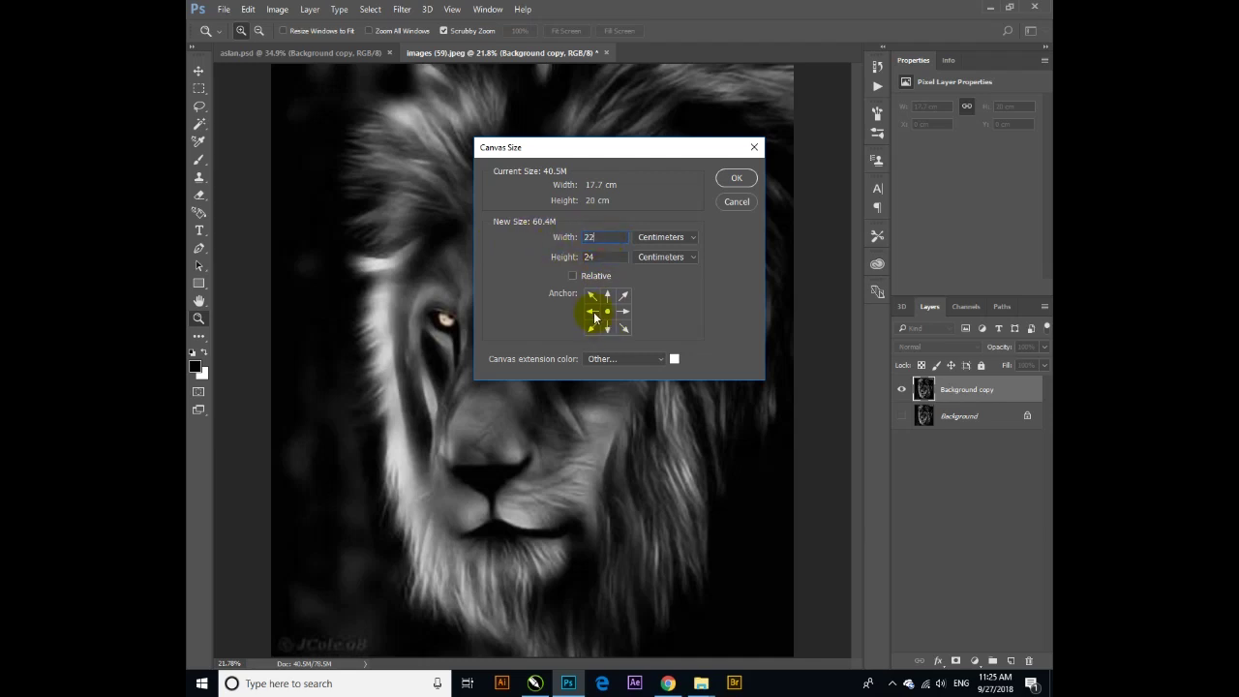
click(731, 178)
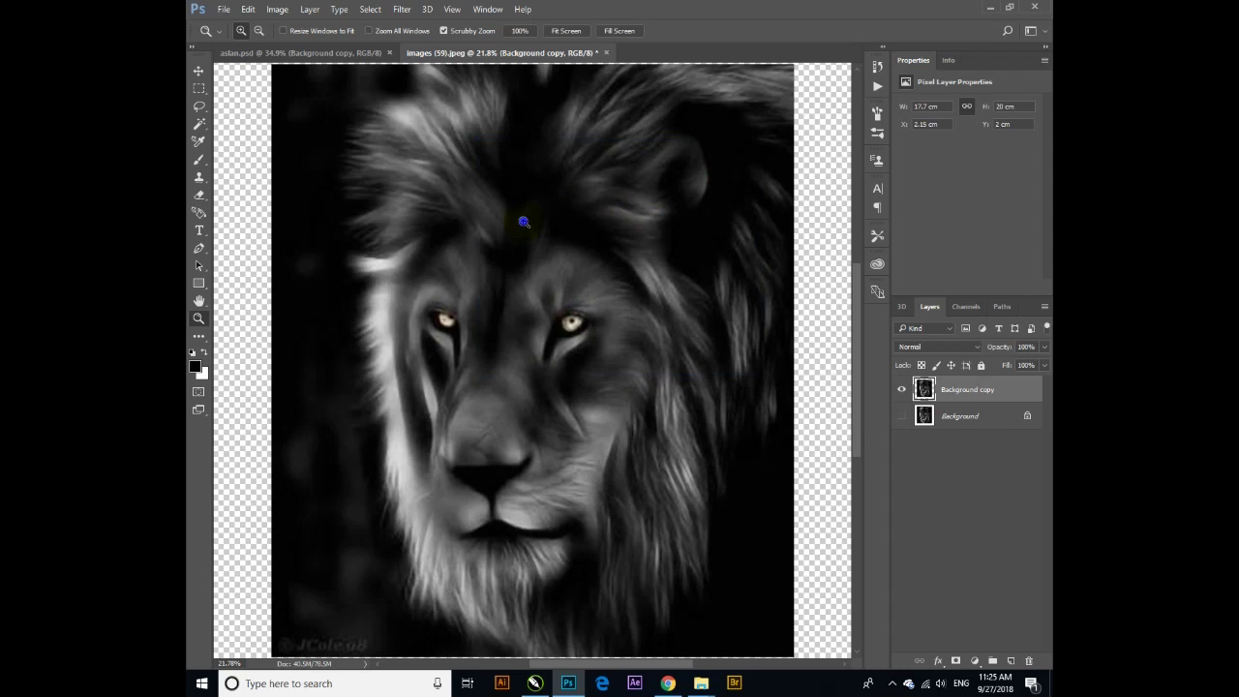
drag(542, 226, 503, 229)
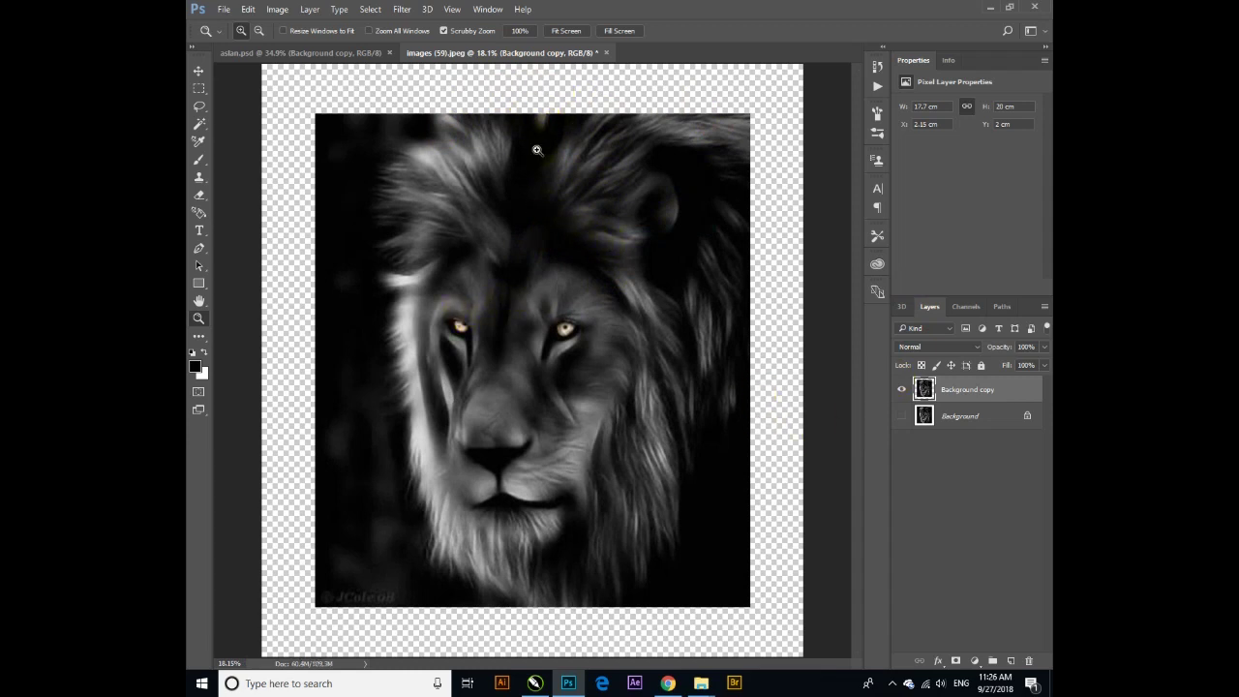
Step: Clone Stamp mane texture above the photo's top edge and past its right edge
click(199, 336)
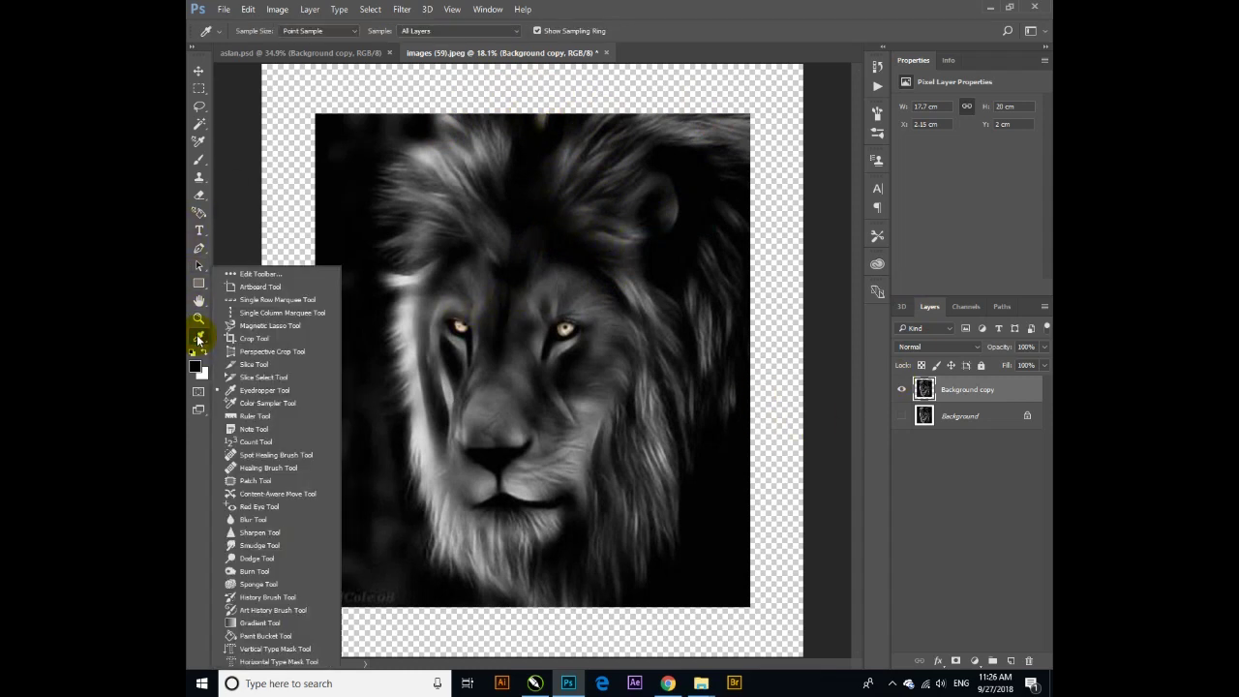
click(255, 456)
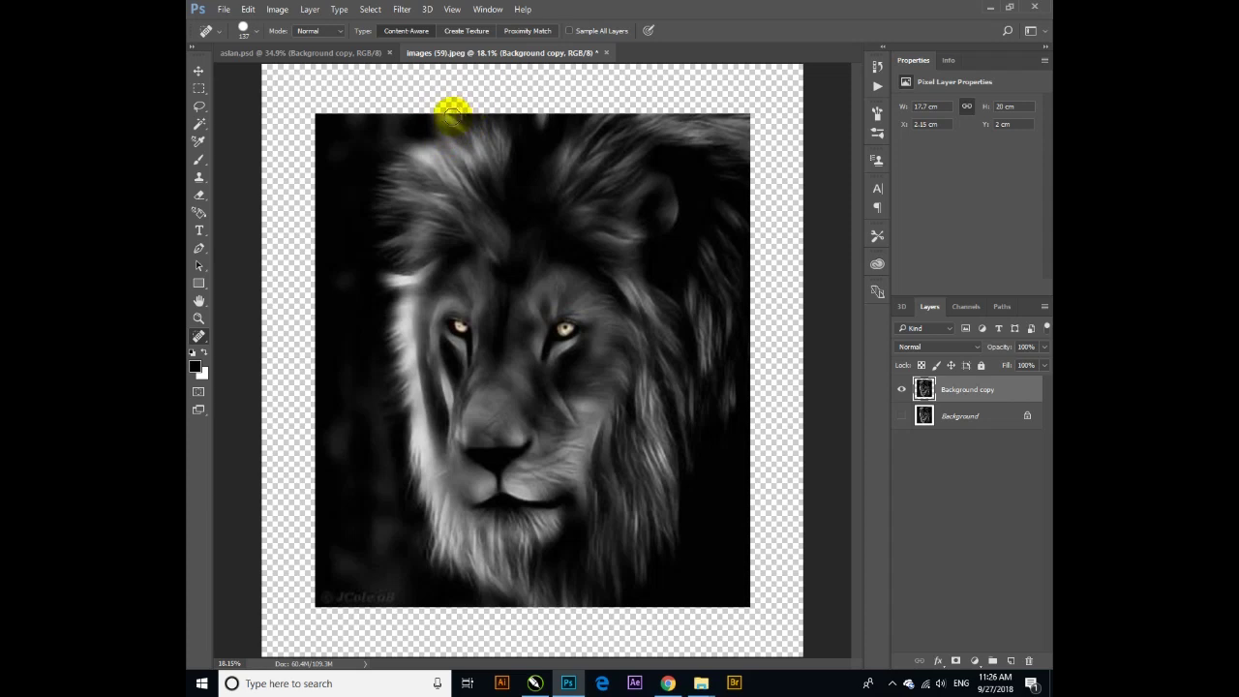
click(199, 182)
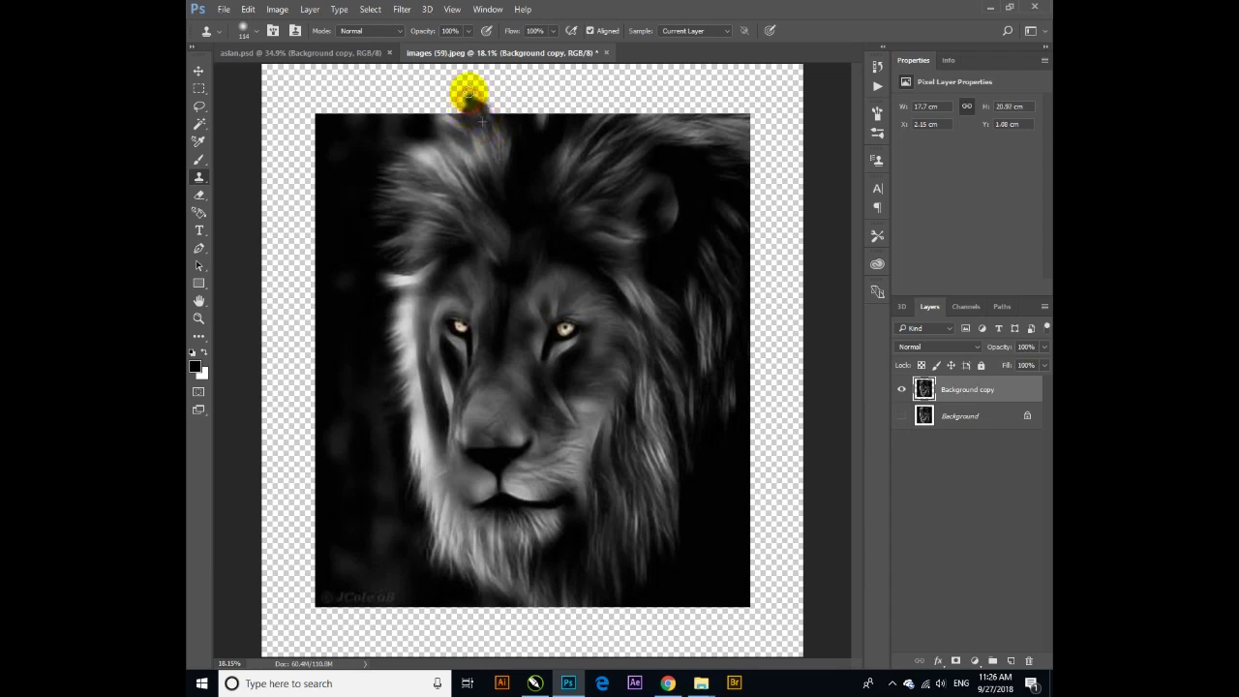
drag(467, 94, 472, 92)
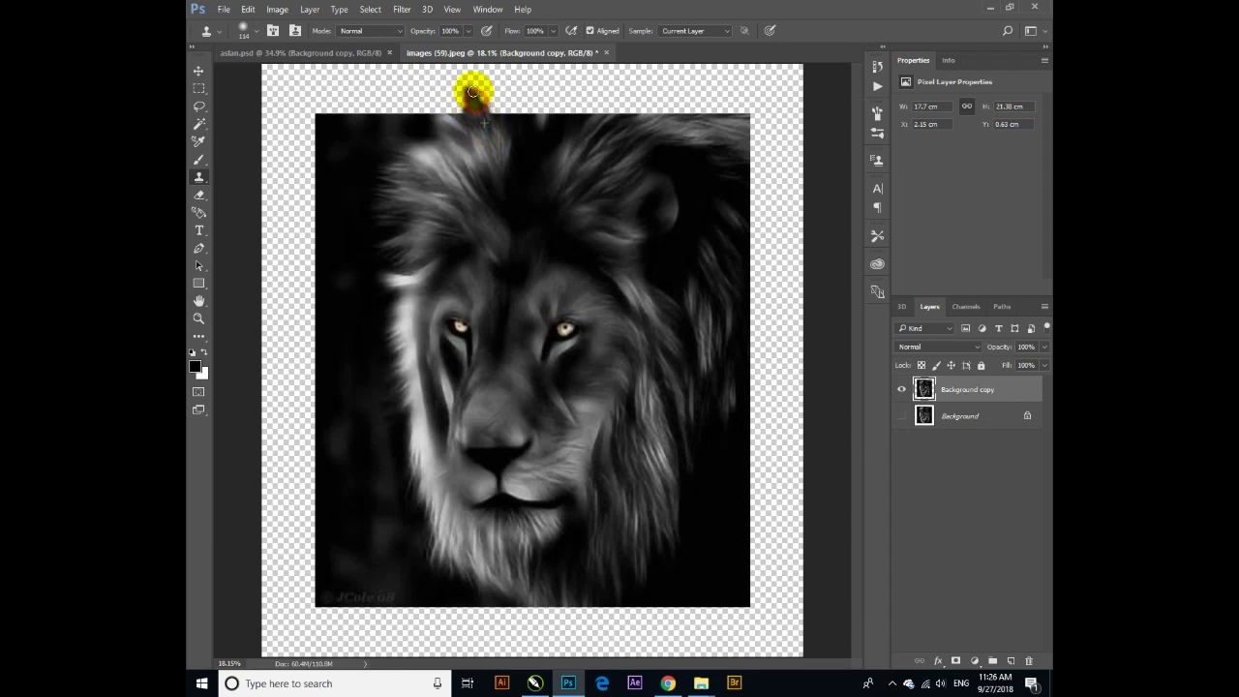
drag(473, 92, 503, 157)
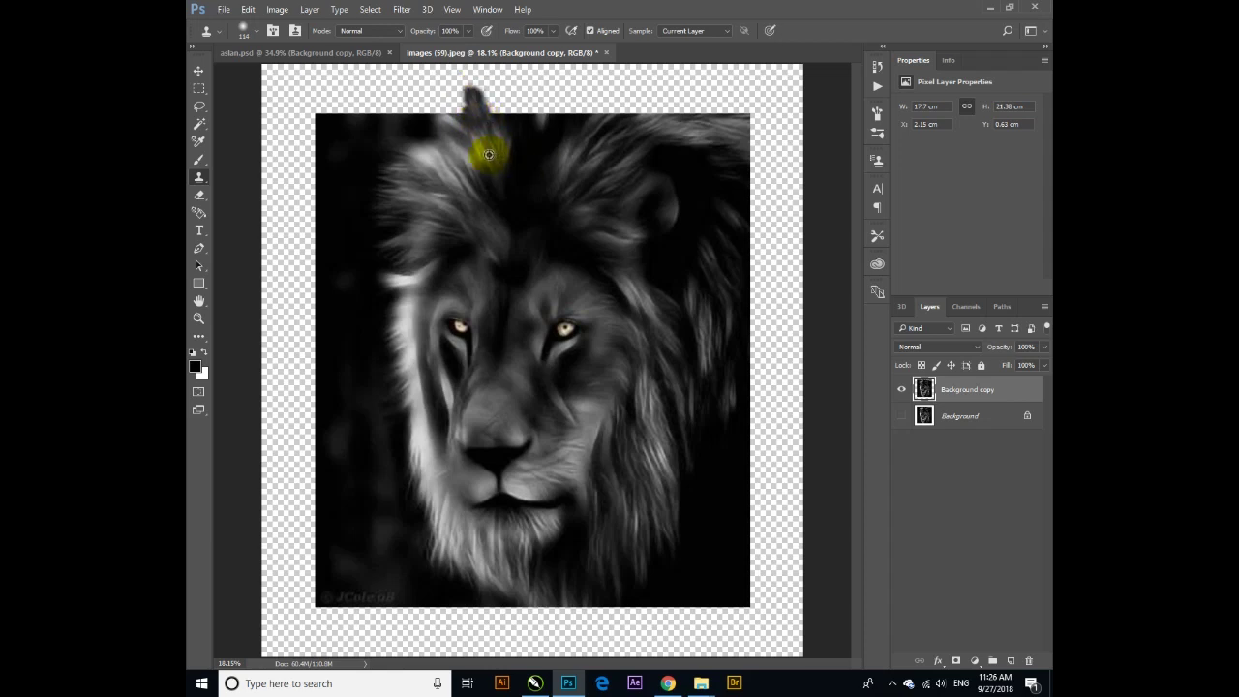
click(541, 101)
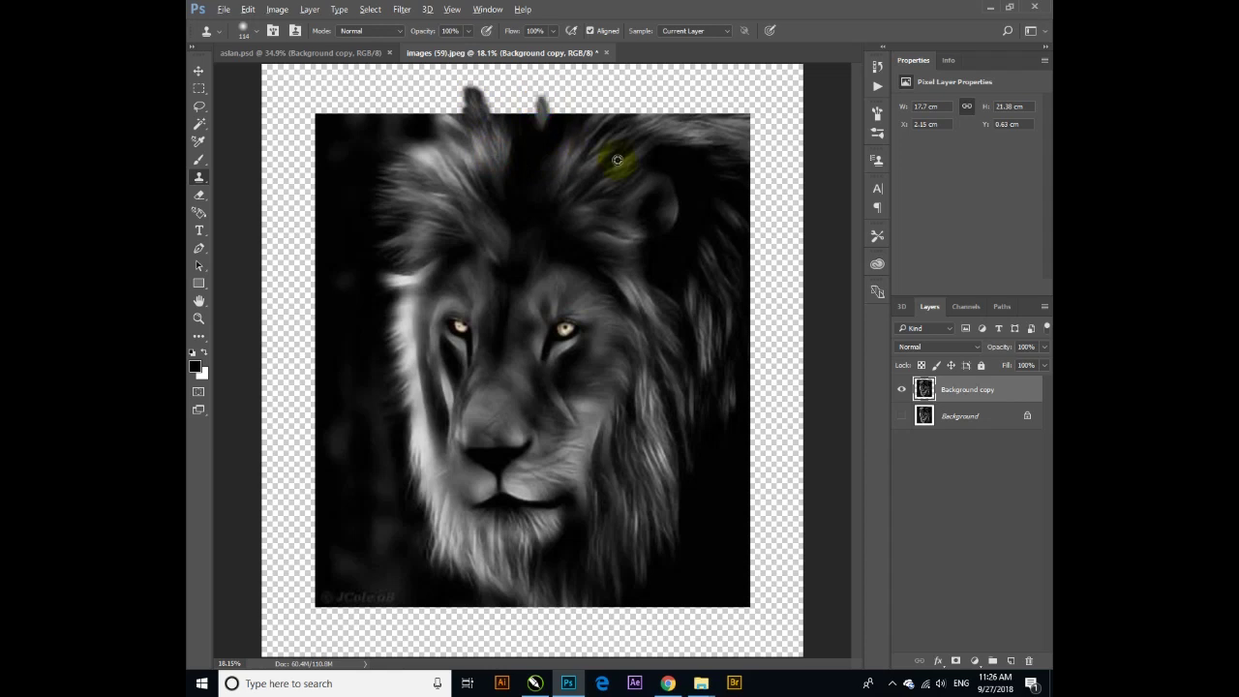
click(657, 110)
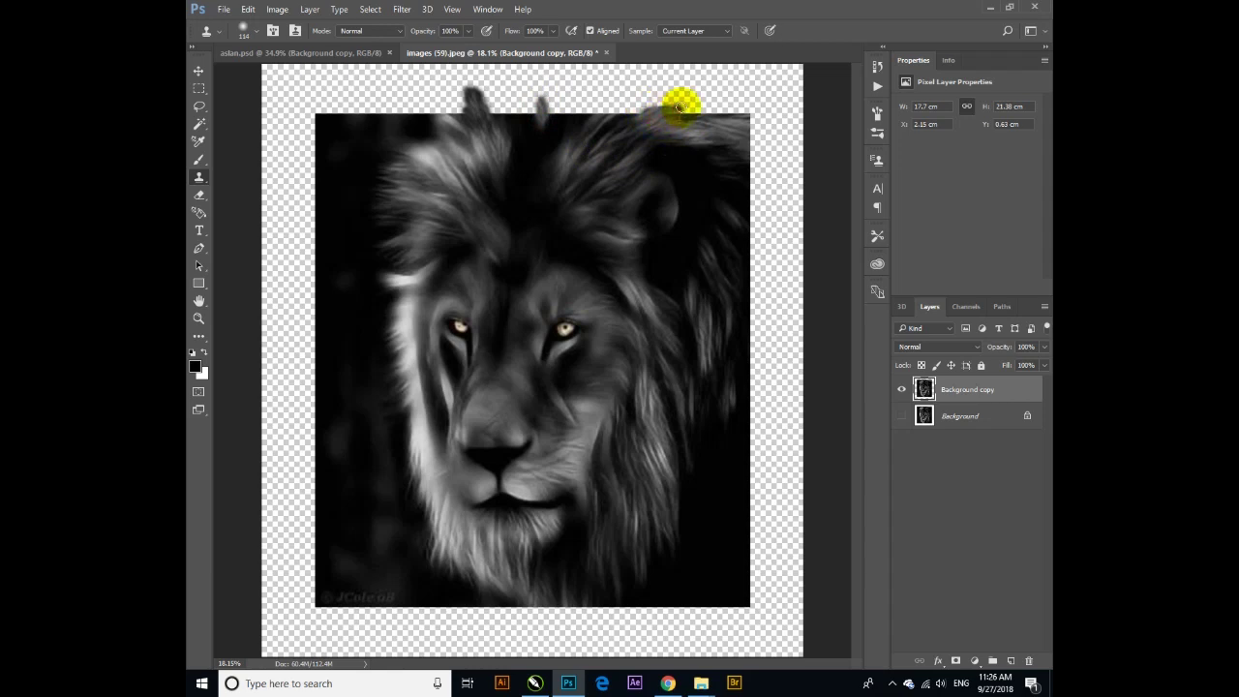
click(667, 111)
click(682, 113)
drag(682, 112, 721, 109)
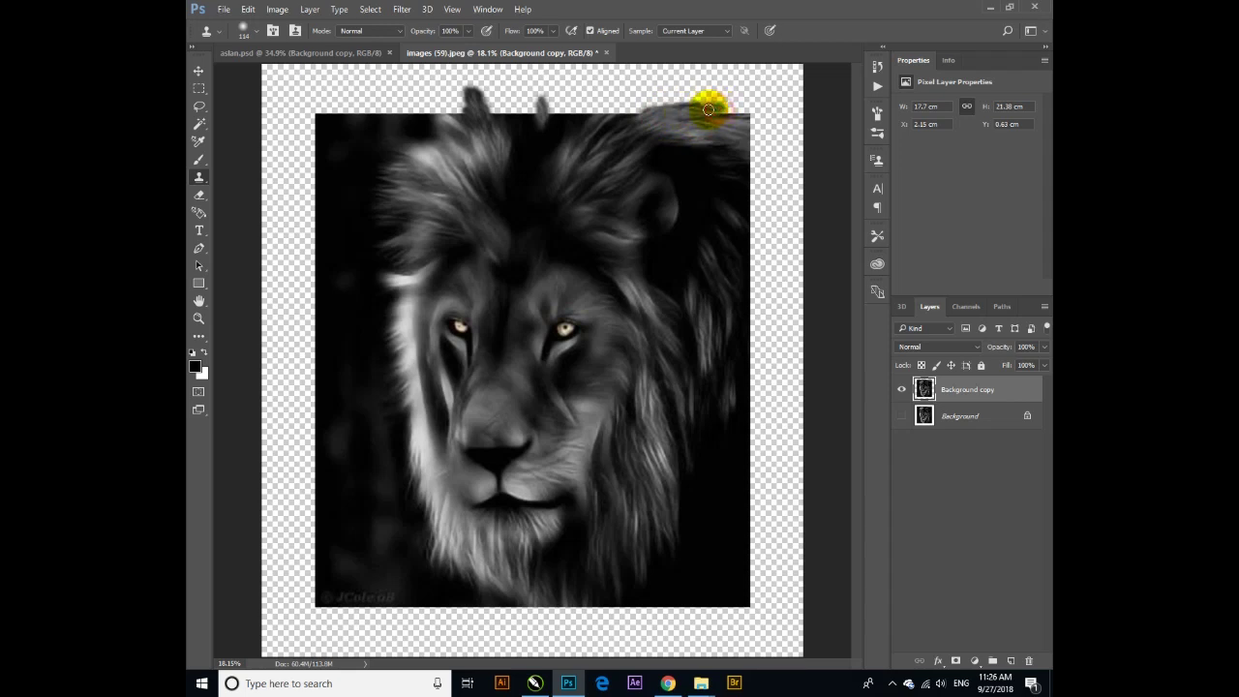
mouse_move(729, 105)
mouse_down()
mouse_move(709, 127)
mouse_move(745, 138)
mouse_up()
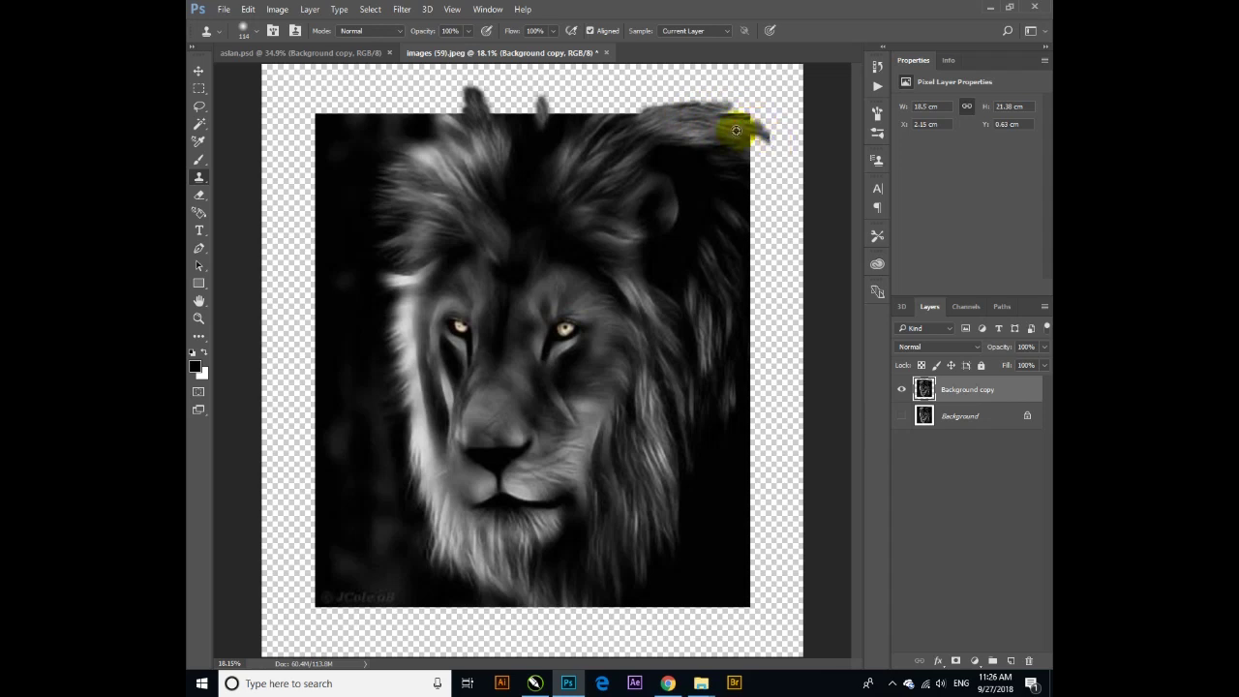
drag(732, 125, 751, 138)
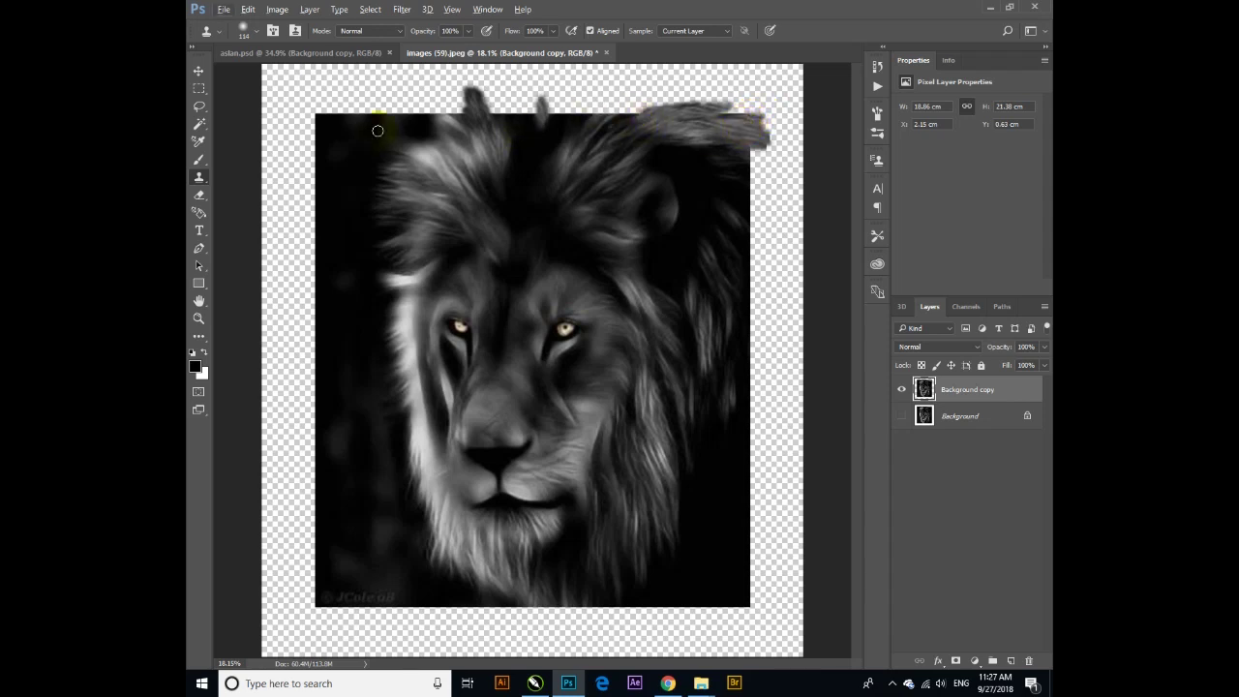
Step: Spot-heal dark patches along the top margin above the ear tuft
click(197, 337)
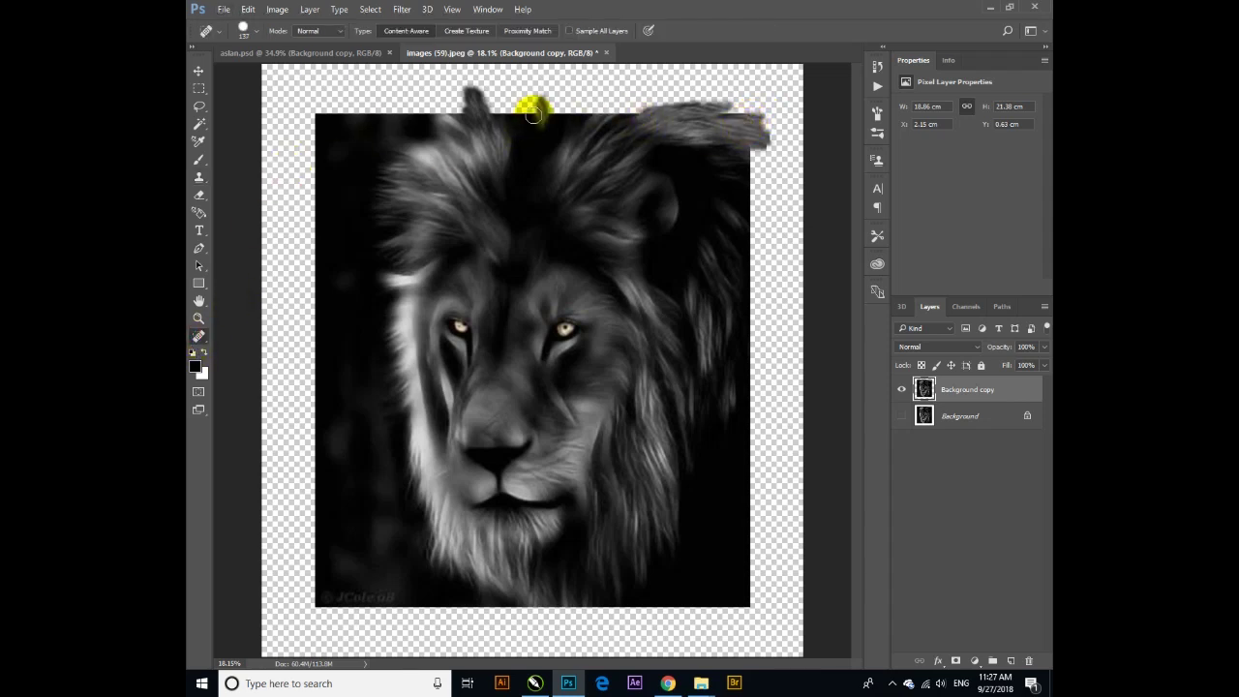
drag(468, 110, 467, 80)
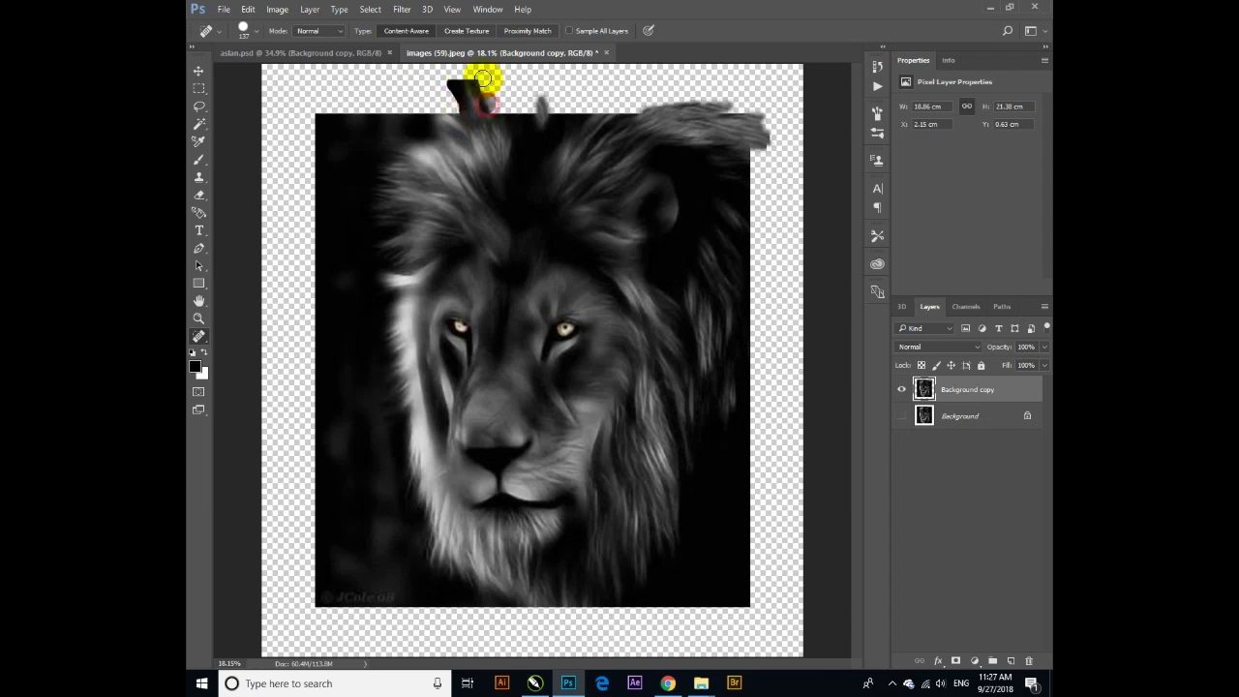
drag(467, 79, 468, 112)
mouse_move(434, 114)
mouse_down()
mouse_move(418, 95)
mouse_move(397, 100)
mouse_up()
click(496, 109)
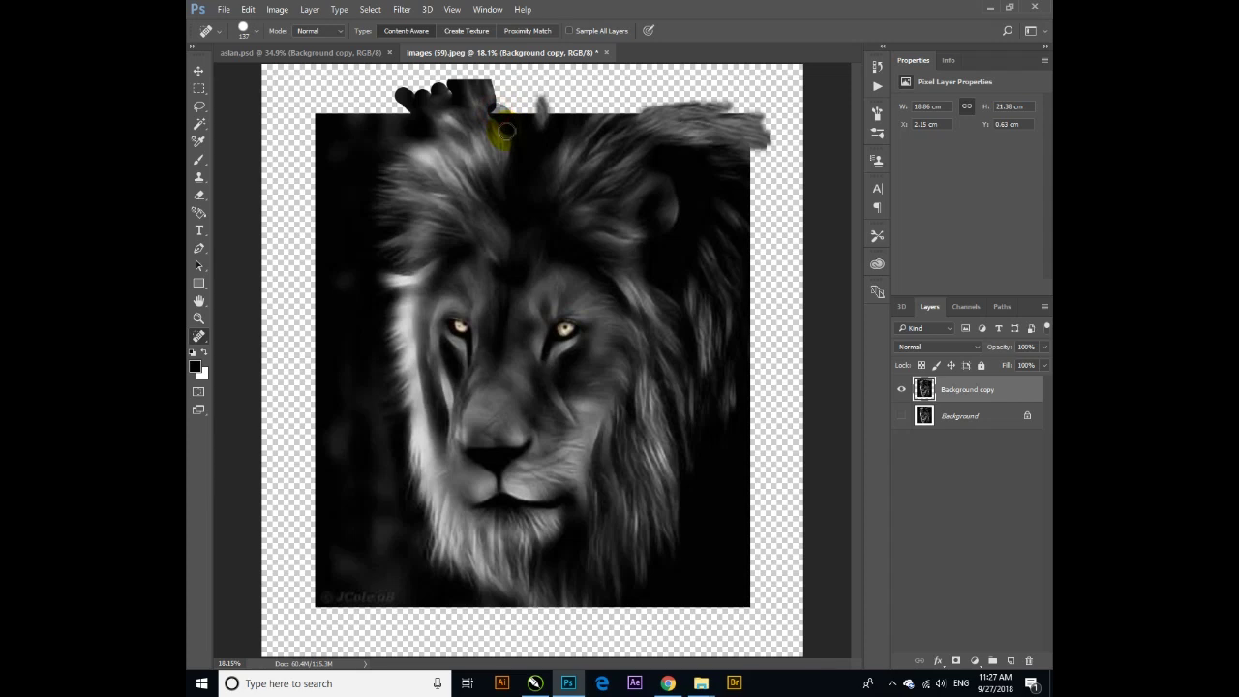
drag(499, 105, 499, 86)
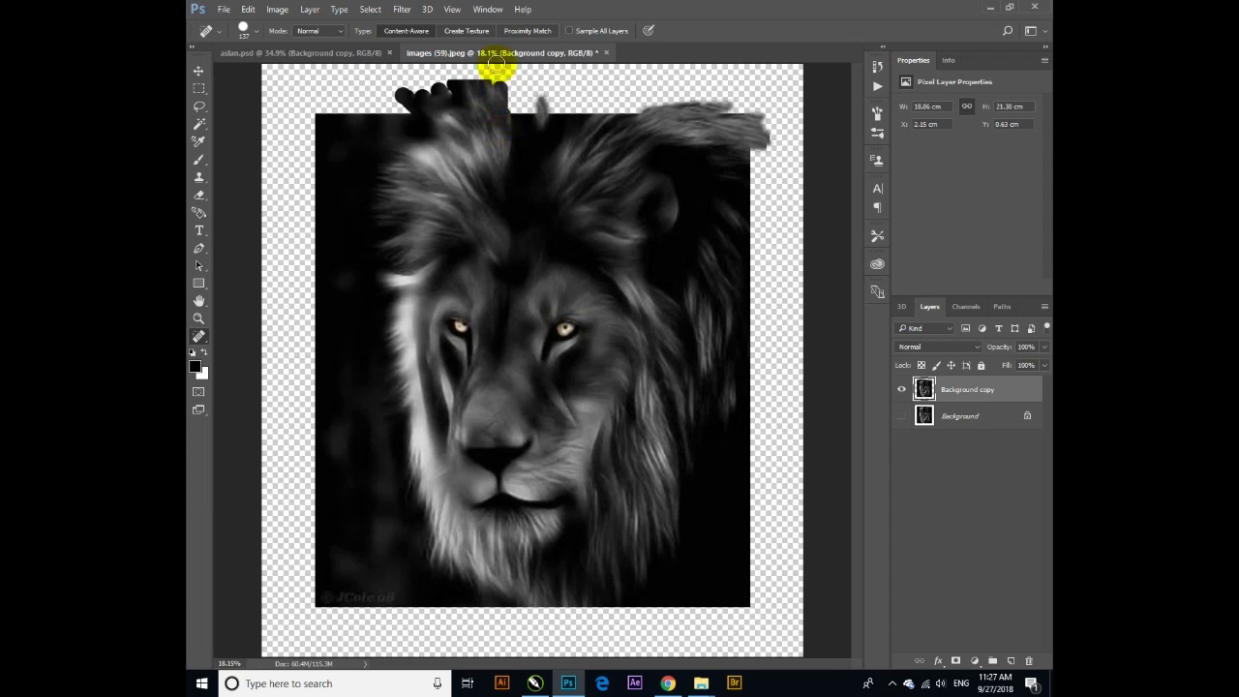
drag(500, 86, 519, 108)
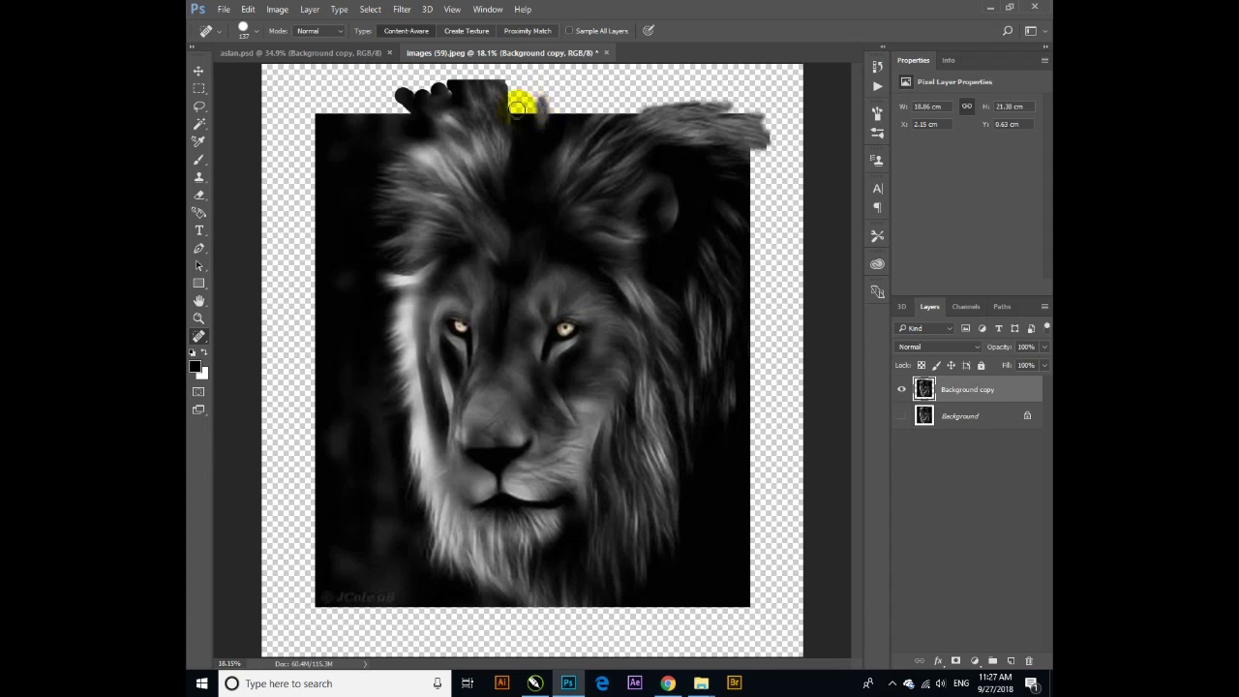
mouse_move(518, 109)
mouse_down()
mouse_move(545, 96)
mouse_move(528, 103)
mouse_up()
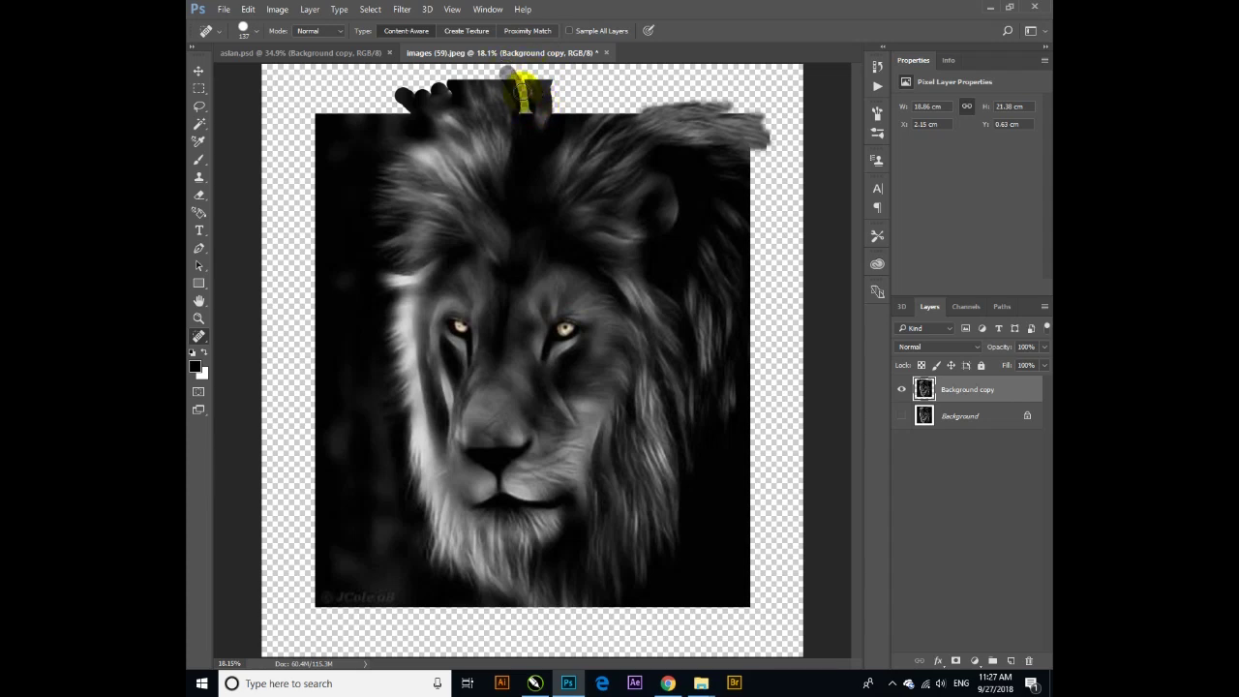
click(521, 109)
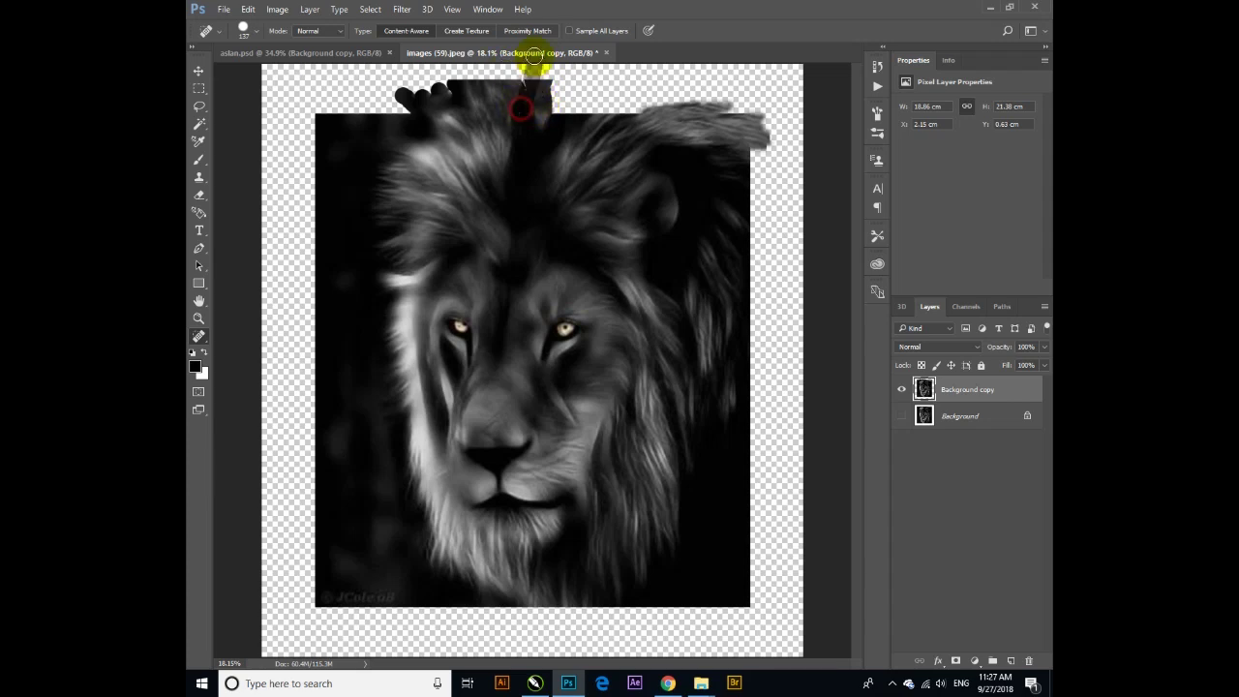
click(559, 106)
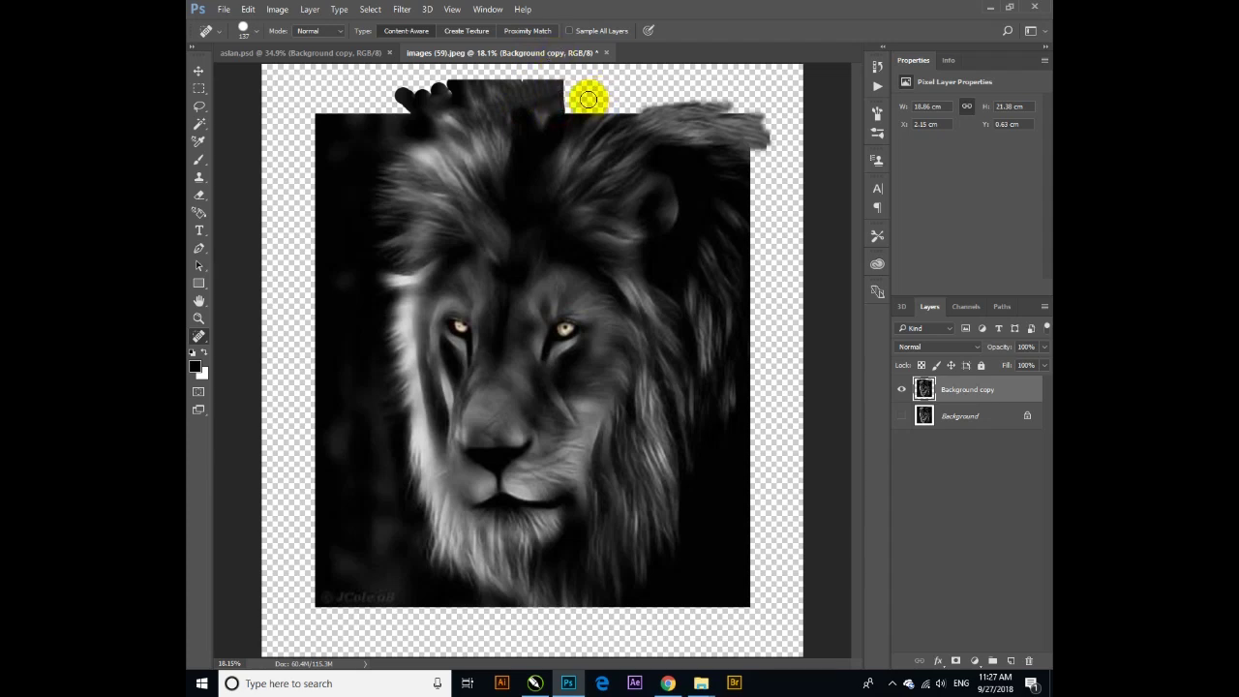
Step: Spot-heal and blend the cloned mane across the top-right margin
drag(588, 104, 607, 111)
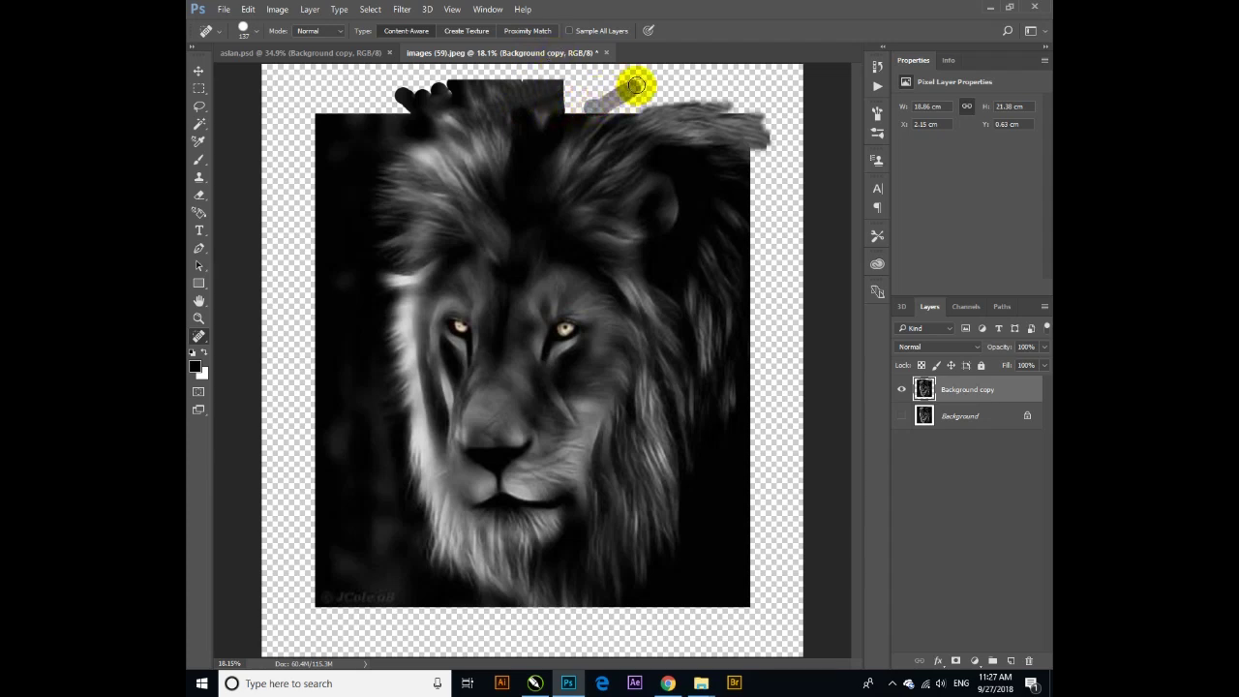
drag(607, 111, 699, 72)
mouse_move(641, 110)
mouse_down()
mouse_move(721, 78)
mouse_move(680, 98)
mouse_move(724, 97)
mouse_move(648, 105)
mouse_up()
drag(675, 102, 793, 102)
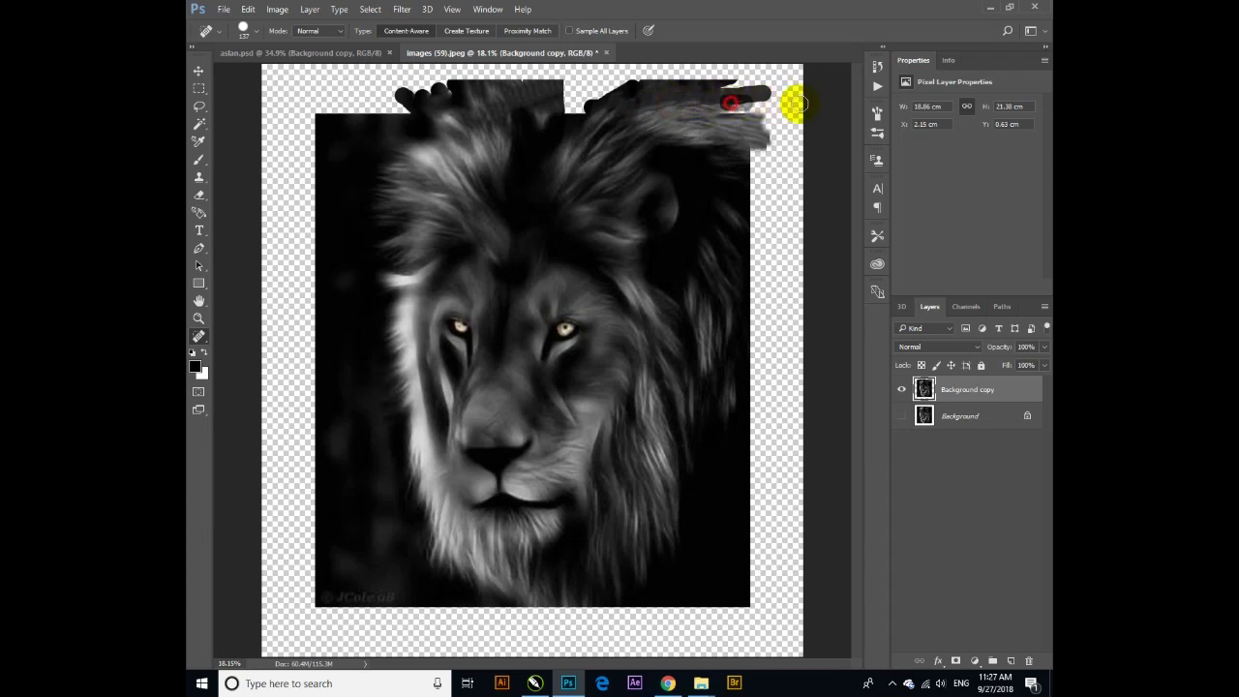
mouse_move(751, 116)
mouse_down()
mouse_move(787, 113)
mouse_move(787, 88)
mouse_move(771, 129)
mouse_move(760, 121)
mouse_move(782, 124)
mouse_up()
click(705, 102)
mouse_move(704, 98)
mouse_down()
mouse_move(689, 104)
mouse_move(746, 78)
mouse_up()
click(687, 100)
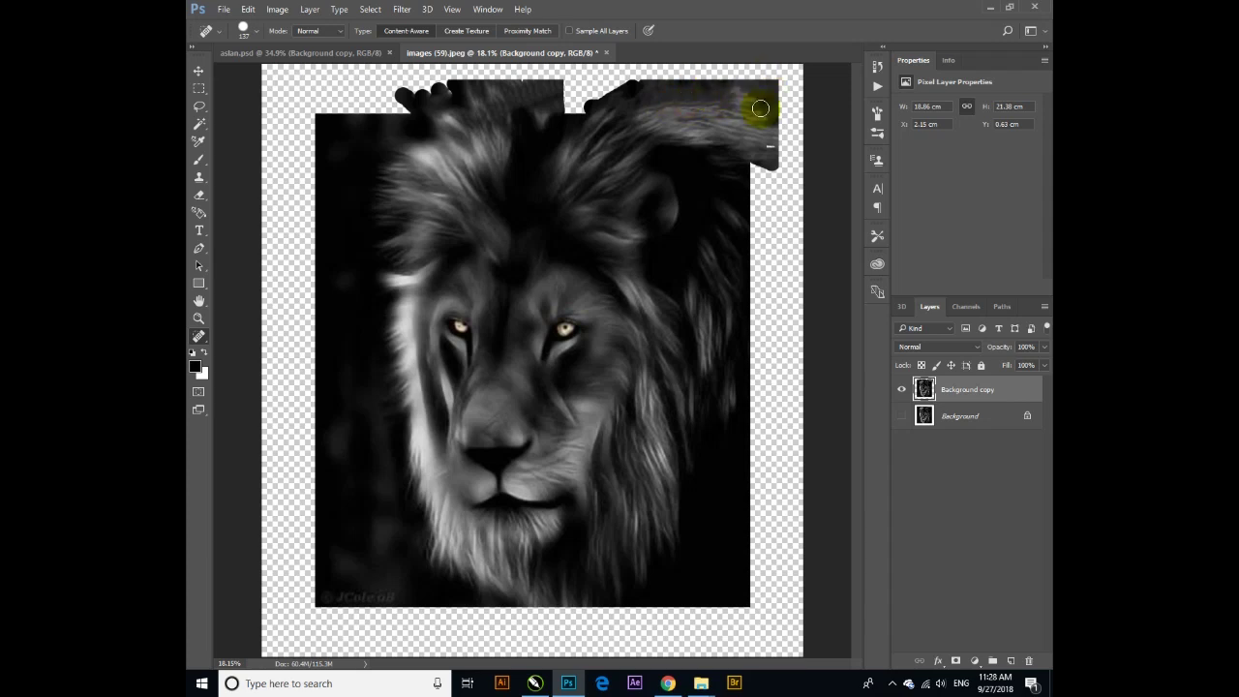
click(559, 610)
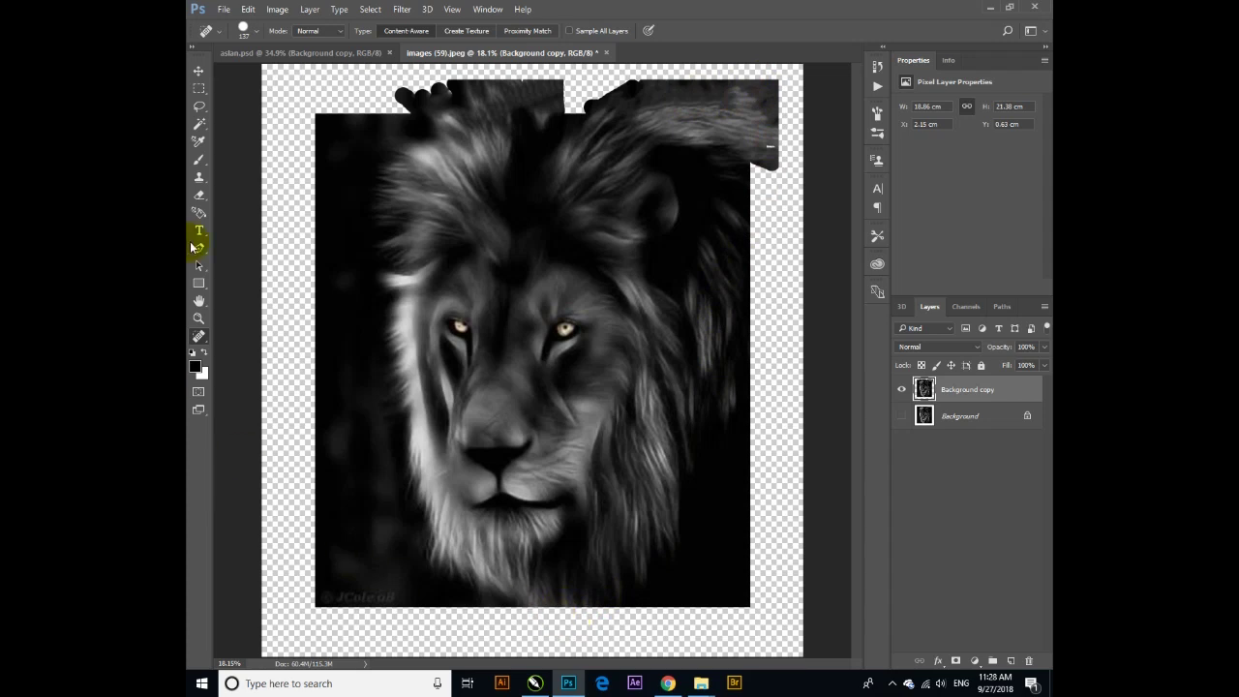
Step: Clone dark texture below the bottom edge and spot-heal the protrusion clean
click(199, 181)
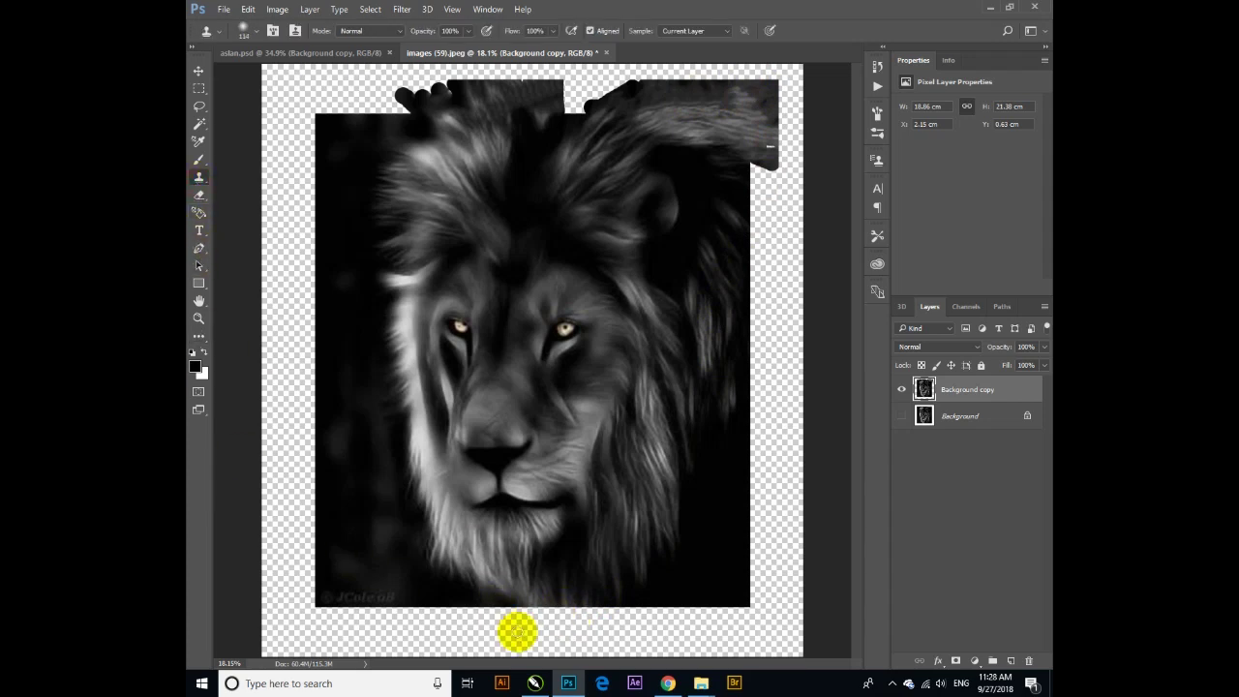
alt+click(540, 597)
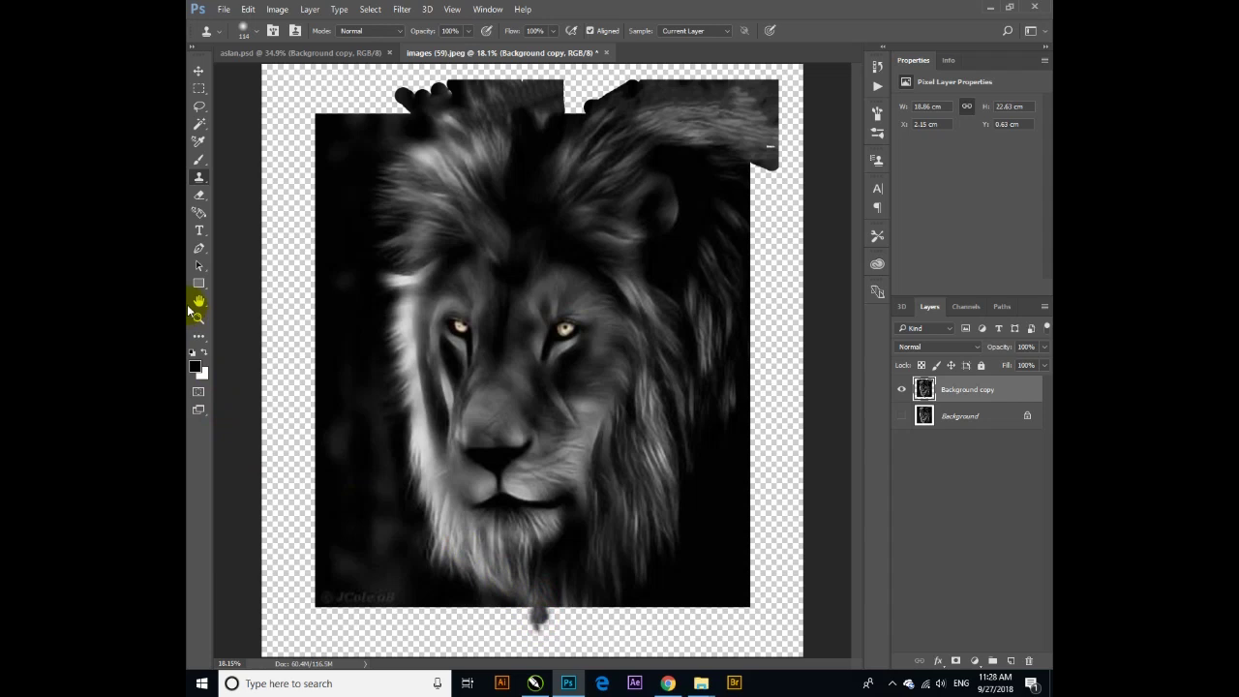
click(197, 338)
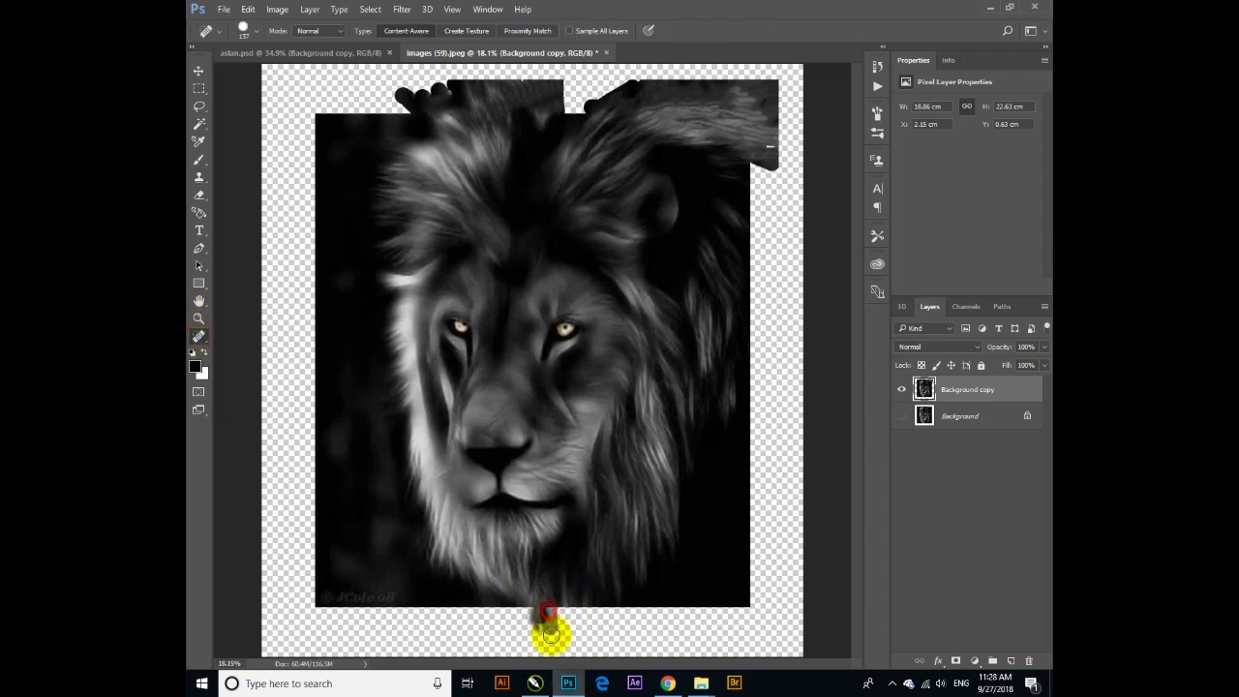
mouse_move(532, 610)
mouse_down()
mouse_move(525, 630)
mouse_move(523, 617)
mouse_move(547, 632)
mouse_move(567, 614)
mouse_move(560, 631)
mouse_move(586, 616)
mouse_move(582, 637)
mouse_move(594, 627)
mouse_up()
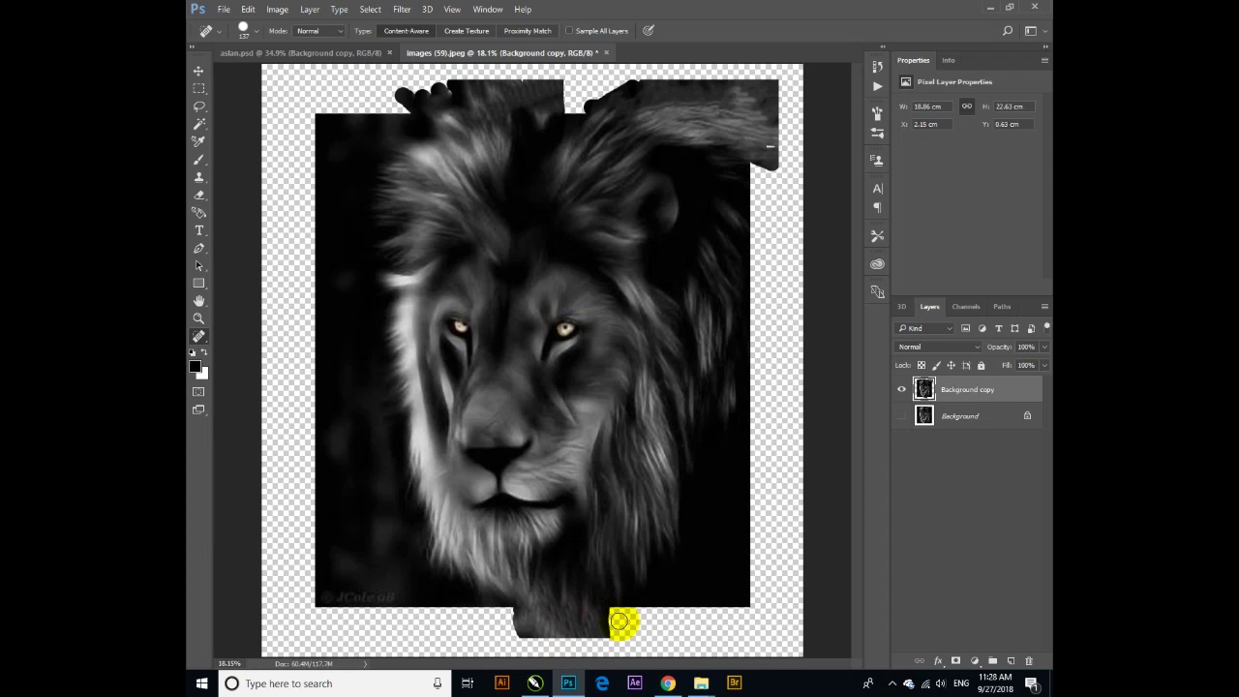
drag(613, 614, 617, 634)
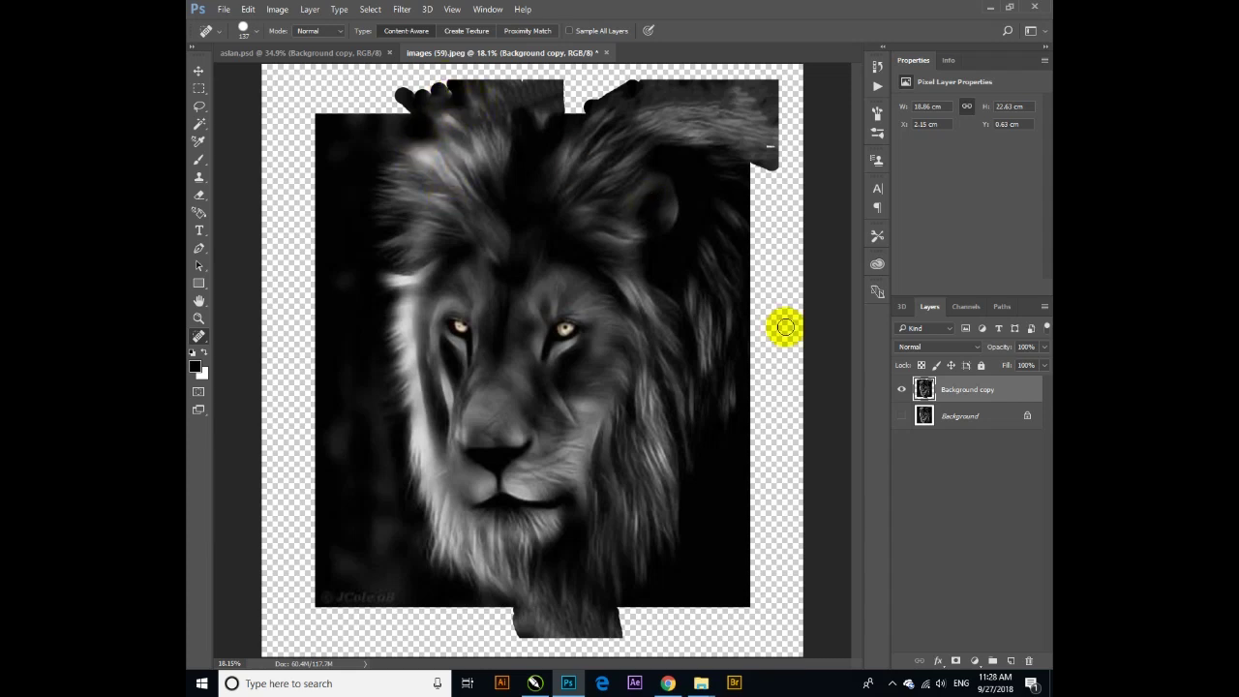
click(199, 160)
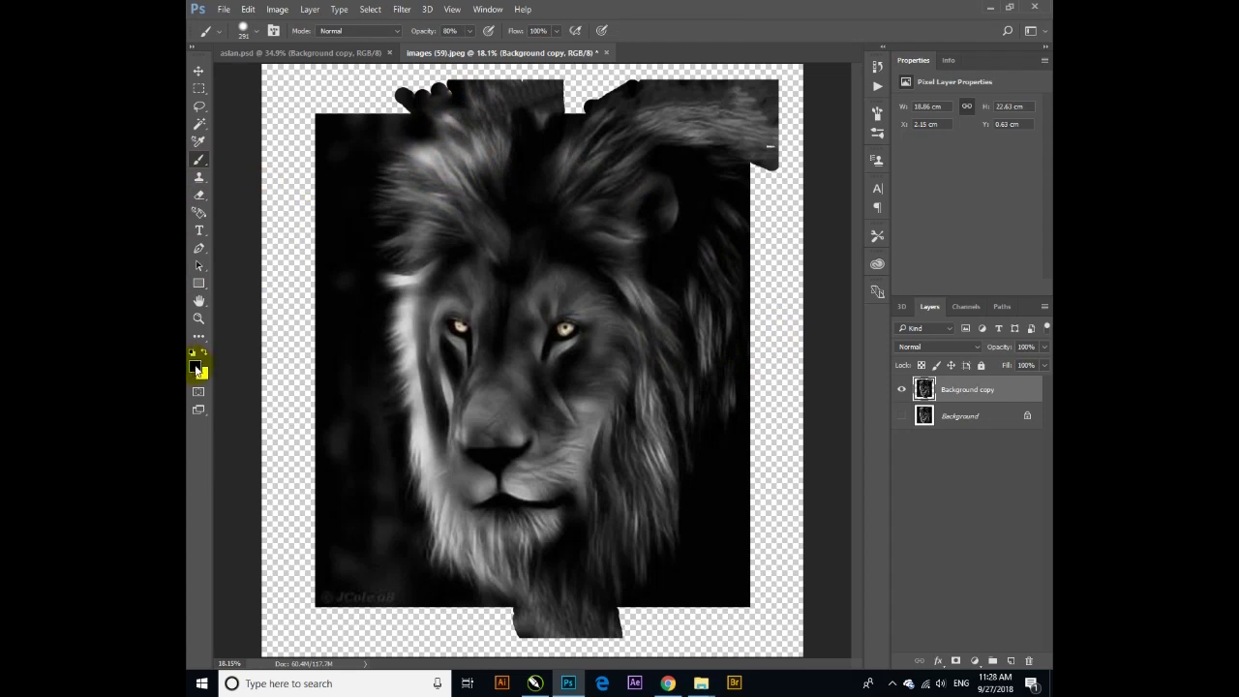
Step: Set a near-black foreground and paint the top, left and bottom margins black
click(196, 367)
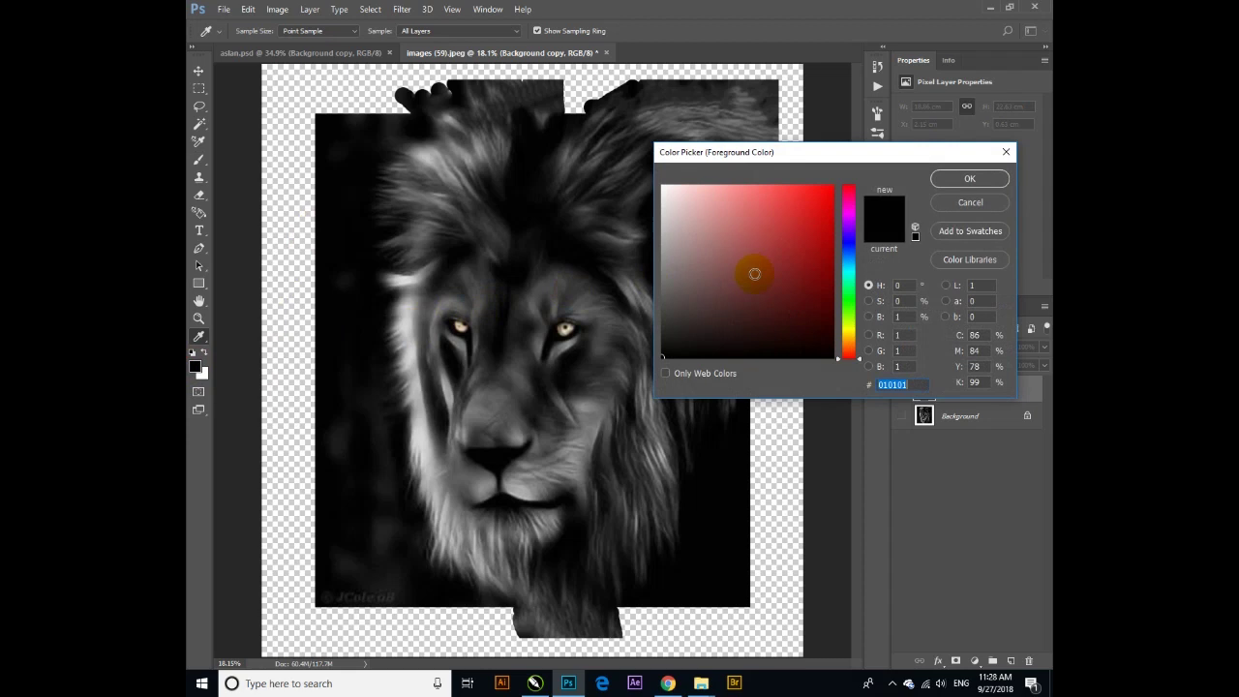
click(969, 178)
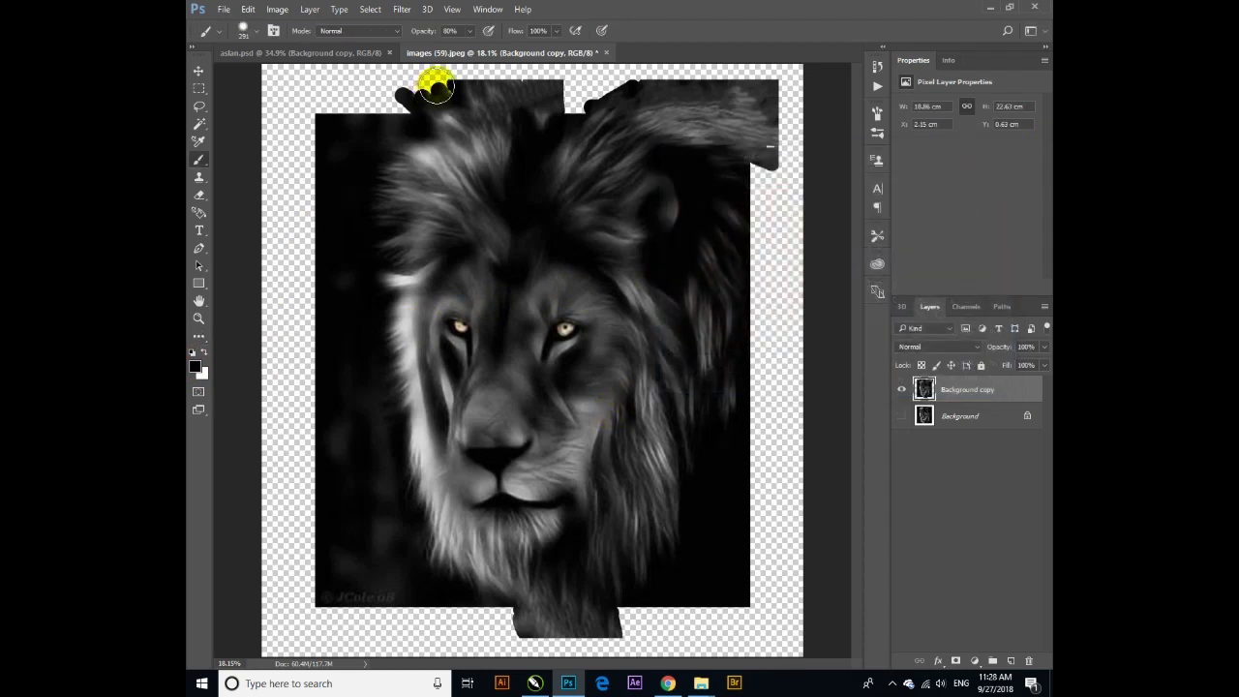
drag(424, 29, 539, 35)
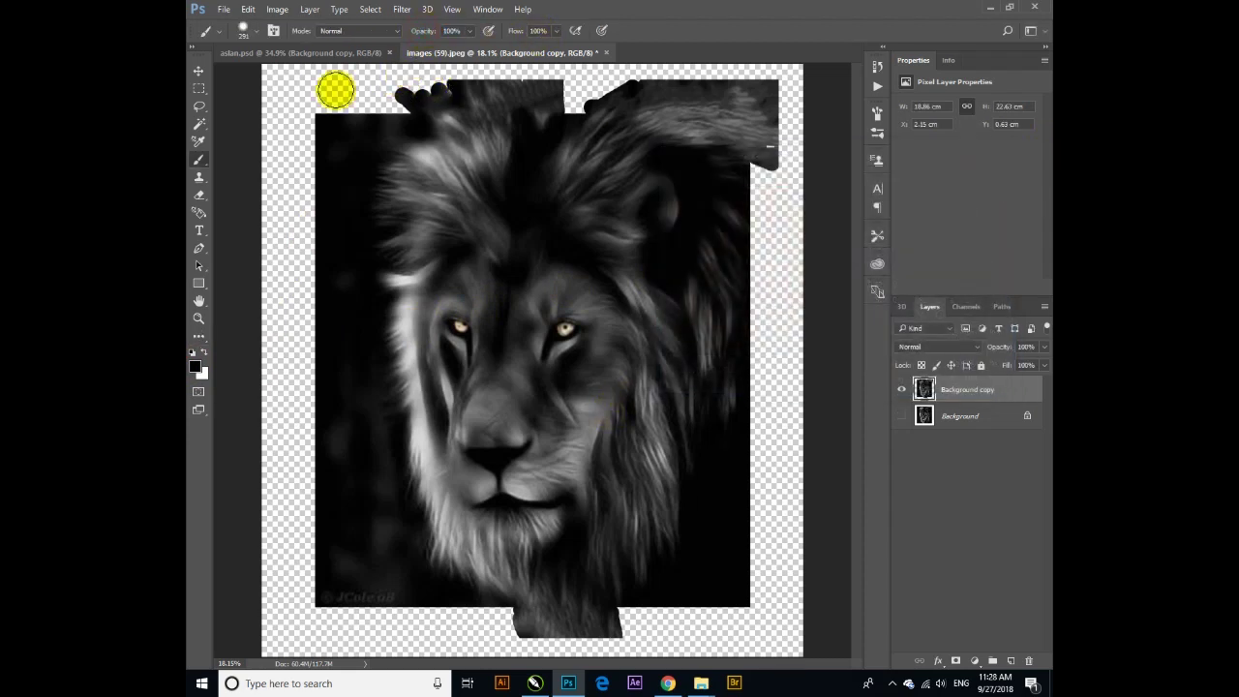
mouse_move(398, 97)
mouse_down()
mouse_move(326, 91)
mouse_move(428, 78)
mouse_move(260, 90)
mouse_move(277, 132)
mouse_move(299, 144)
mouse_move(268, 104)
mouse_move(395, 104)
mouse_up()
drag(290, 143, 307, 160)
mouse_move(296, 298)
mouse_down()
mouse_move(290, 614)
mouse_move(299, 493)
mouse_move(326, 594)
mouse_move(375, 616)
mouse_move(310, 664)
mouse_move(263, 675)
mouse_move(286, 141)
mouse_move(243, 487)
mouse_move(274, 362)
mouse_move(265, 241)
mouse_move(304, 355)
mouse_move(316, 583)
mouse_move(359, 652)
mouse_move(450, 653)
mouse_move(354, 642)
mouse_move(436, 603)
mouse_move(498, 622)
mouse_move(456, 641)
mouse_move(484, 613)
mouse_move(449, 620)
mouse_move(459, 648)
mouse_move(503, 664)
mouse_move(513, 663)
mouse_move(502, 630)
mouse_move(526, 641)
mouse_move(525, 658)
mouse_move(601, 654)
mouse_move(572, 658)
mouse_move(630, 622)
mouse_move(658, 641)
mouse_move(635, 635)
mouse_move(673, 617)
mouse_move(691, 633)
mouse_move(782, 642)
mouse_move(757, 576)
mouse_move(766, 415)
mouse_move(782, 509)
mouse_move(768, 463)
mouse_move(771, 592)
mouse_up()
Step: Paint black over the transparent right-edge strip and its white streak
mouse_move(807, 456)
mouse_down()
mouse_move(791, 268)
mouse_move(793, 63)
mouse_move(677, 55)
mouse_move(399, 73)
mouse_move(553, 50)
mouse_move(777, 69)
mouse_move(651, 63)
mouse_up()
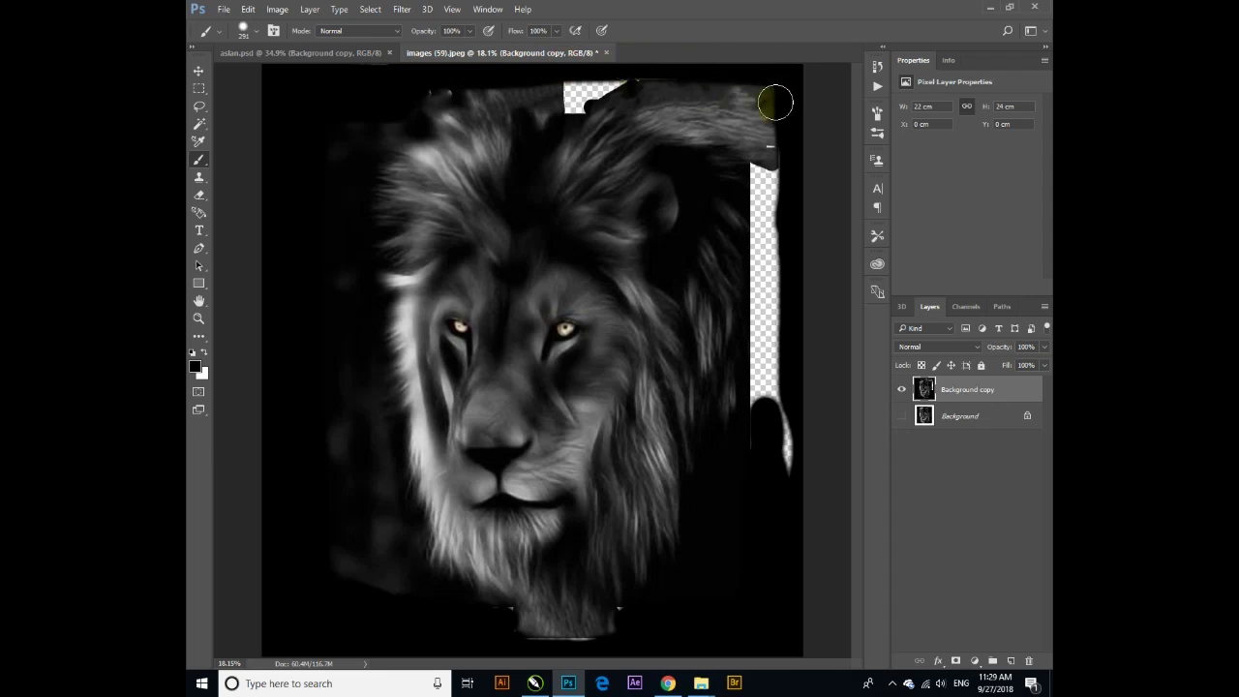
mouse_move(779, 172)
mouse_down()
mouse_move(768, 199)
mouse_move(763, 182)
mouse_move(761, 249)
mouse_move(778, 488)
mouse_up()
mouse_move(782, 373)
mouse_down()
mouse_move(777, 417)
mouse_move(760, 412)
mouse_move(764, 465)
mouse_up()
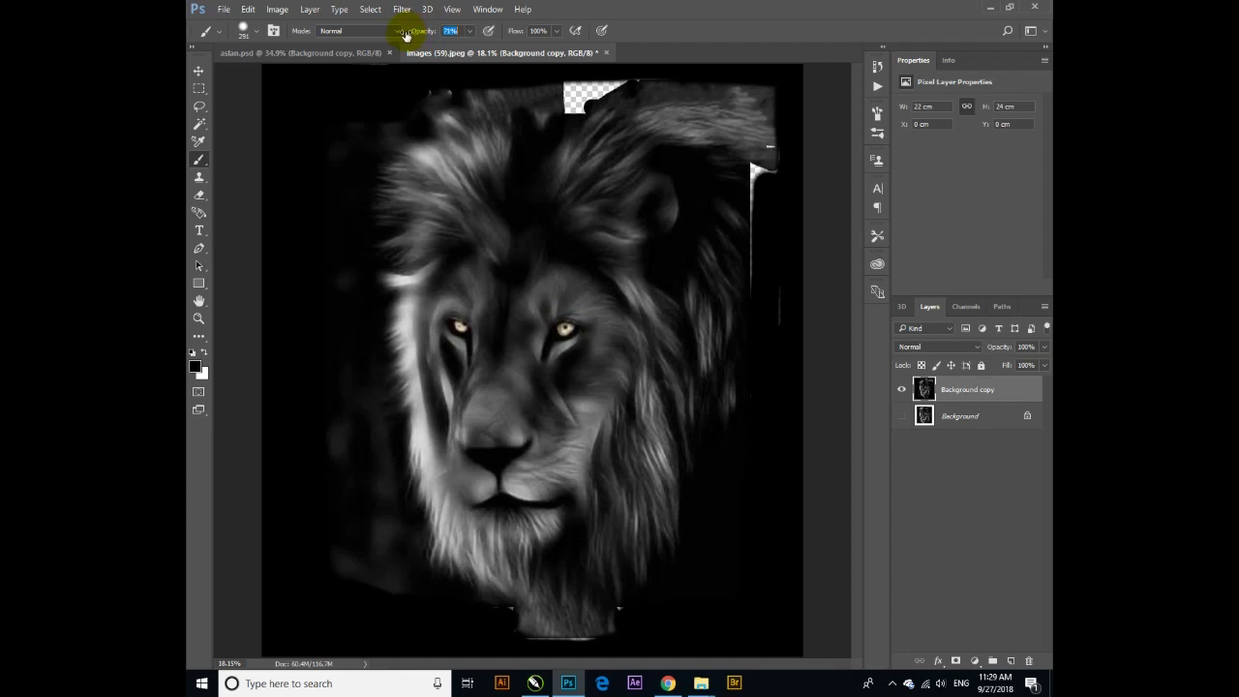
right_click(417, 144)
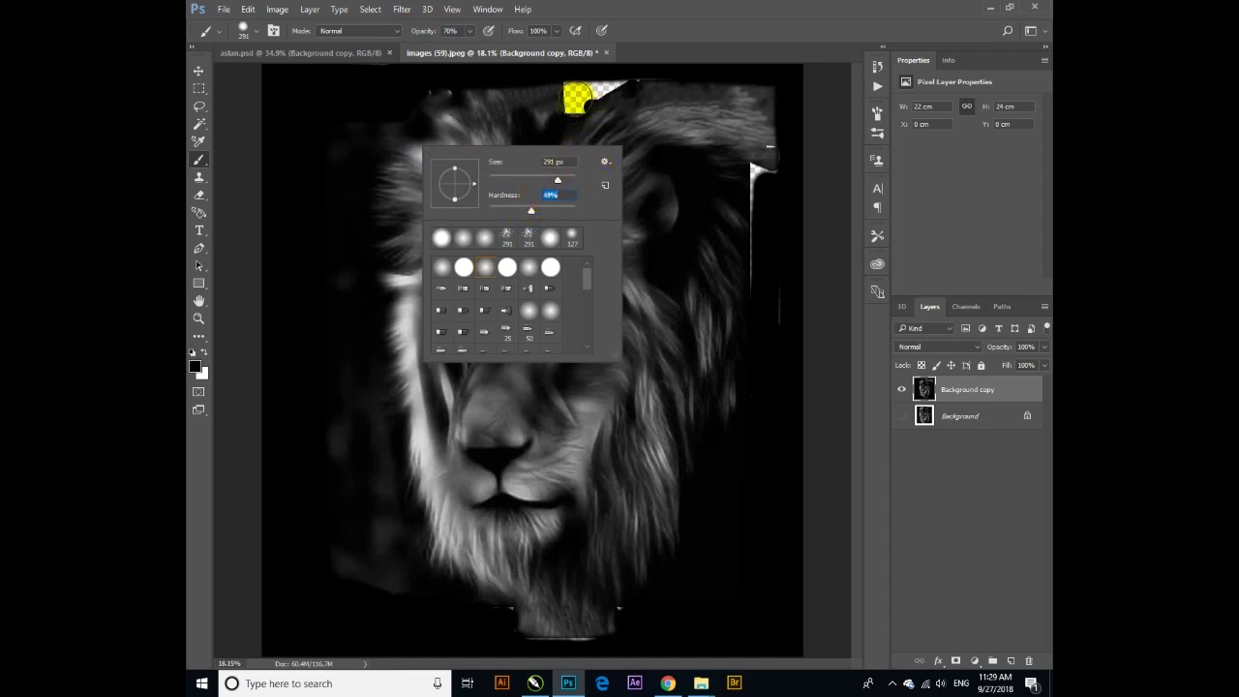
Step: Paint black along the top edge of the mane over the transparent patch
click(555, 78)
drag(539, 79, 437, 88)
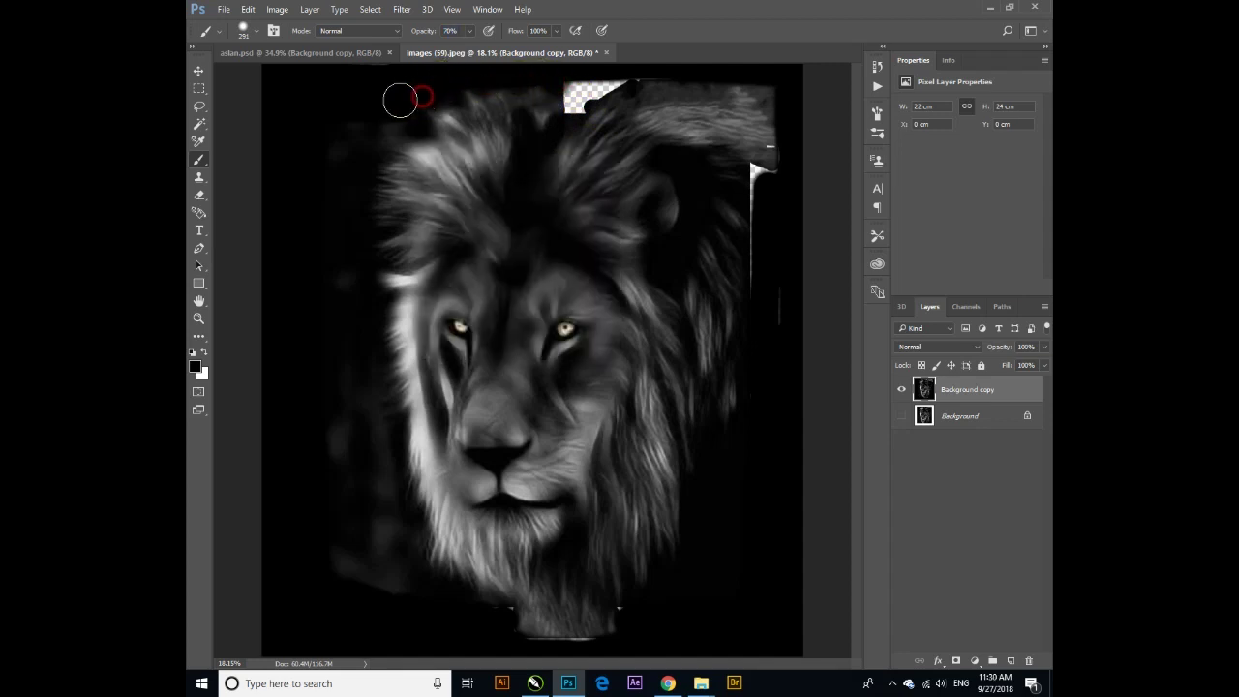
mouse_move(436, 88)
mouse_down()
mouse_move(511, 79)
mouse_move(571, 99)
mouse_up()
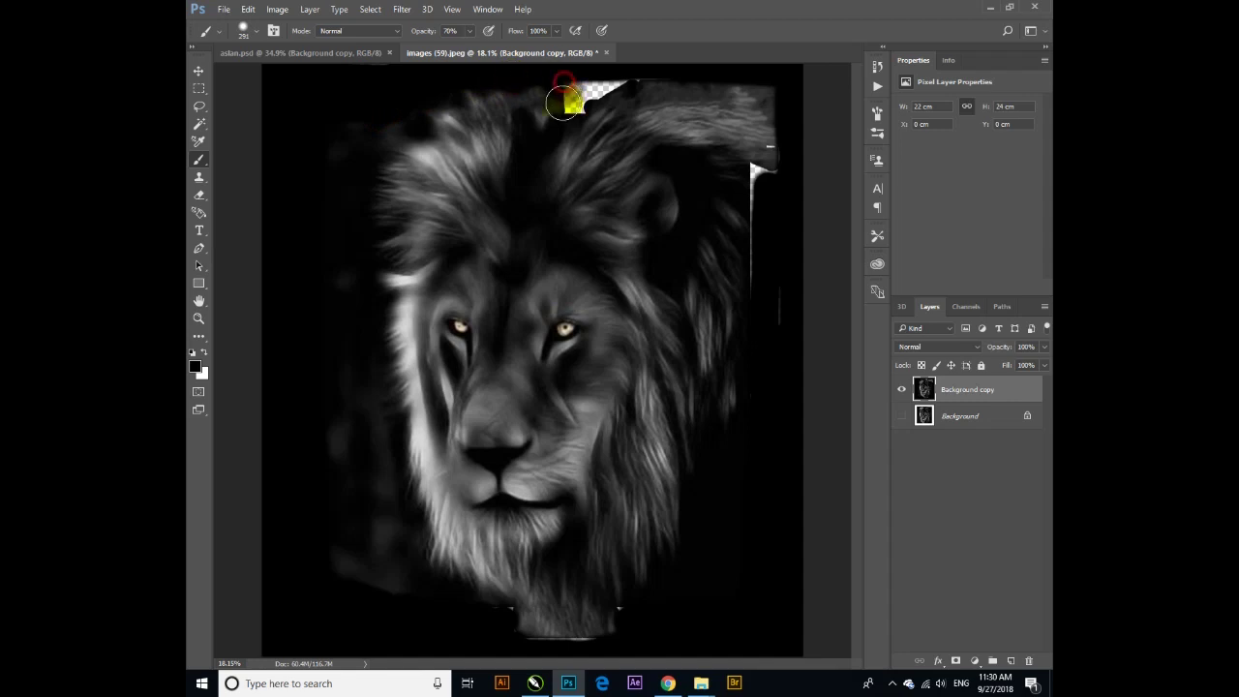
click(519, 100)
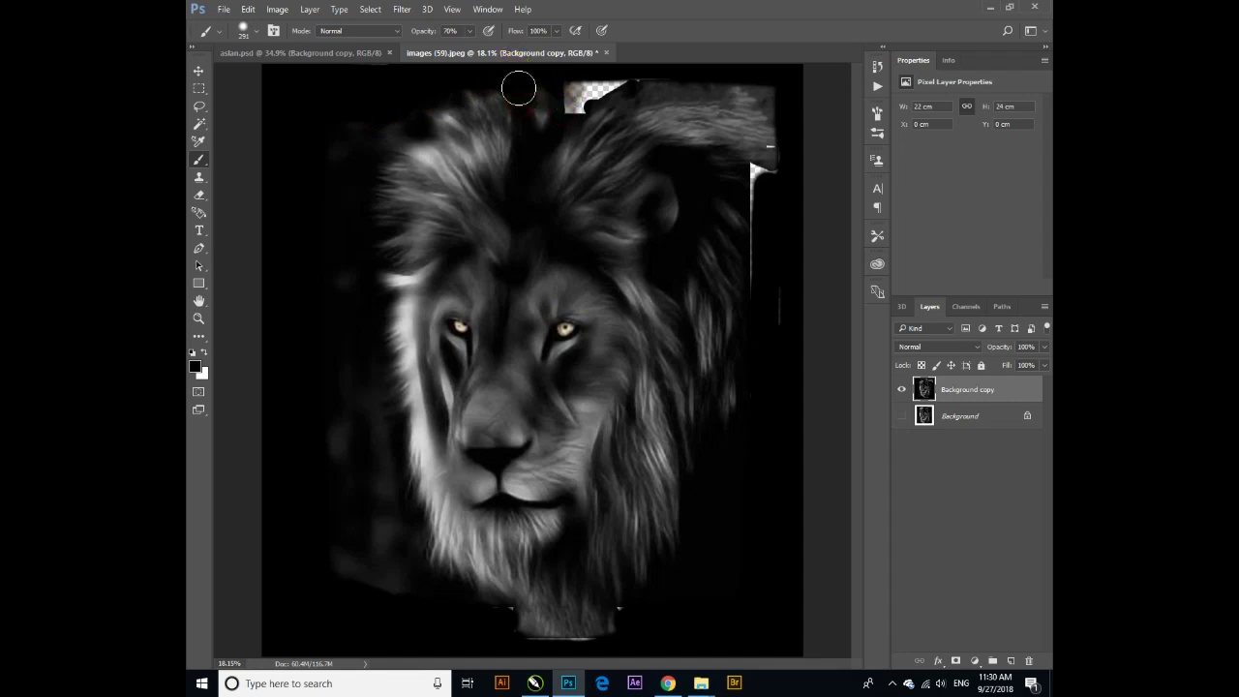
Step: Shrink the brush to 143 px and paint out the yellowish patches atop the mane
right_click(562, 120)
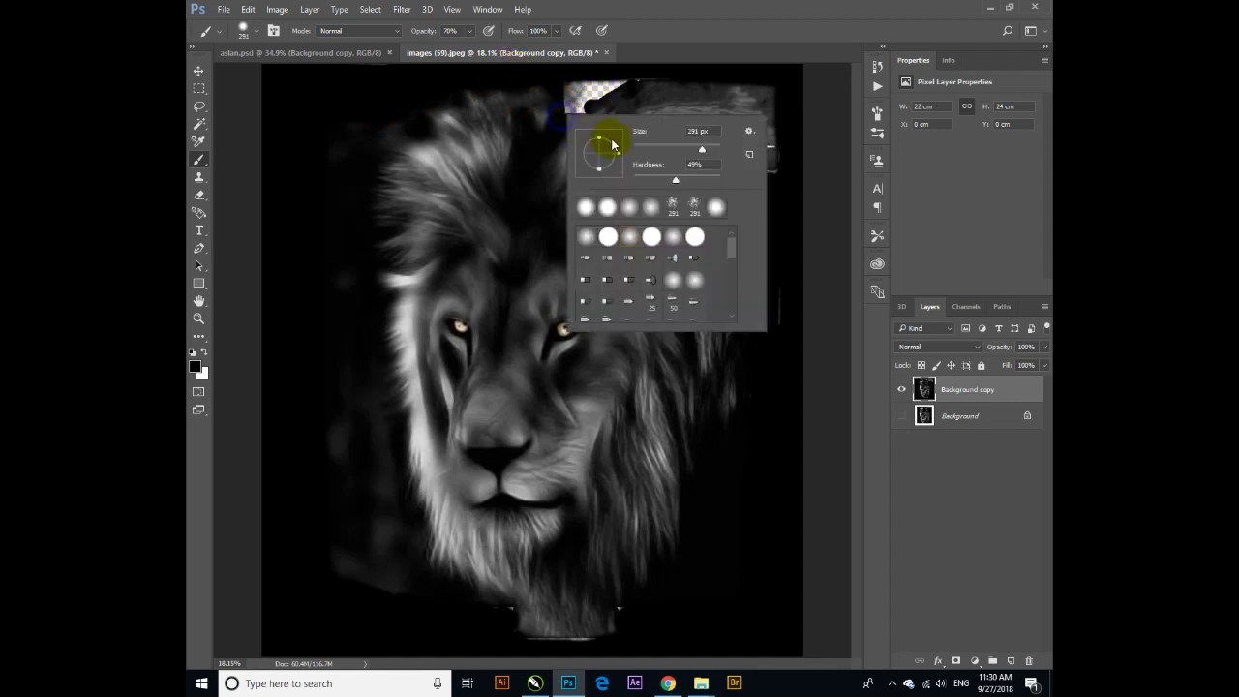
click(685, 148)
click(514, 110)
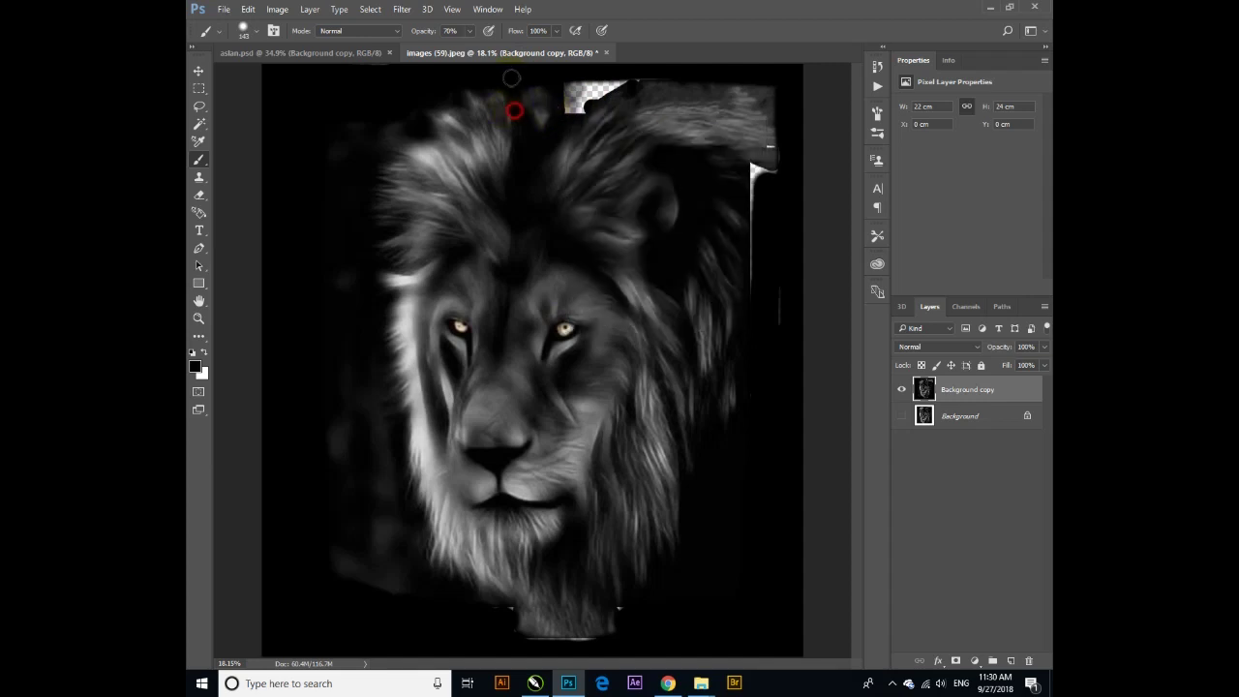
drag(519, 117, 502, 82)
drag(538, 96, 624, 76)
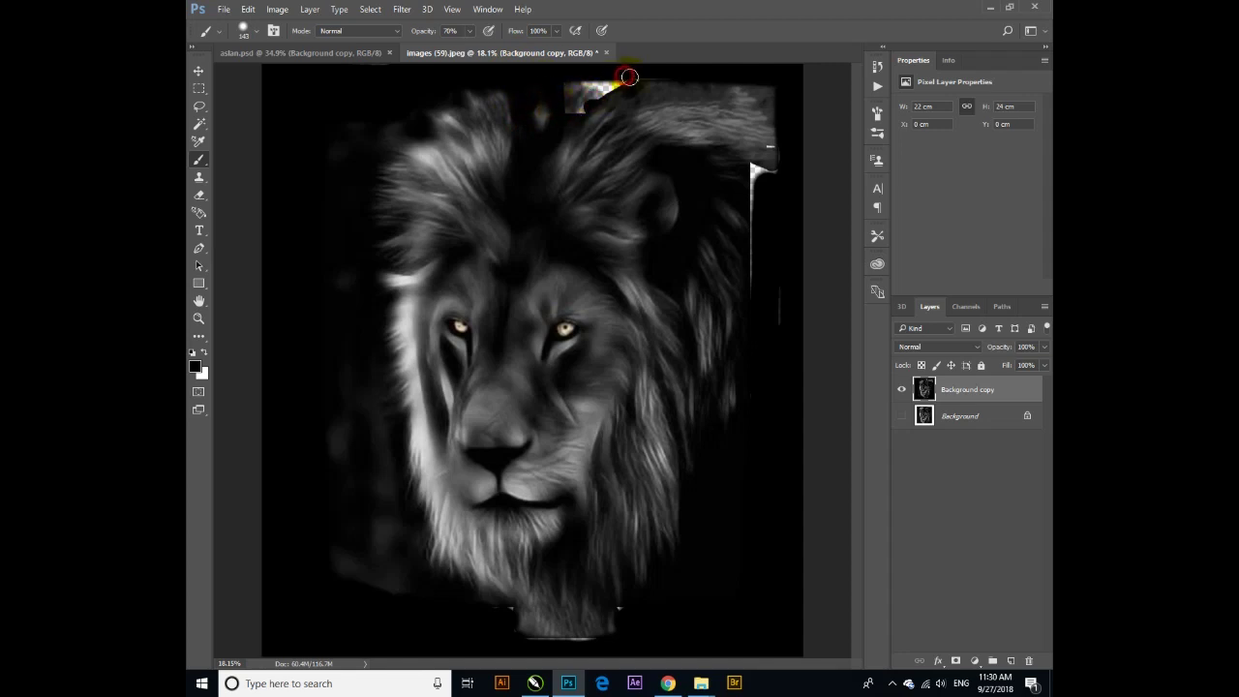
drag(640, 78, 655, 74)
mouse_move(600, 103)
mouse_down()
mouse_move(634, 101)
mouse_move(589, 101)
mouse_move(589, 83)
mouse_move(580, 103)
mouse_move(672, 88)
mouse_up()
Step: Dab black over leftover spots along the mane's top-right and right edges
mouse_move(757, 165)
mouse_down()
mouse_move(744, 164)
mouse_move(751, 174)
mouse_up()
click(741, 204)
click(748, 267)
click(755, 236)
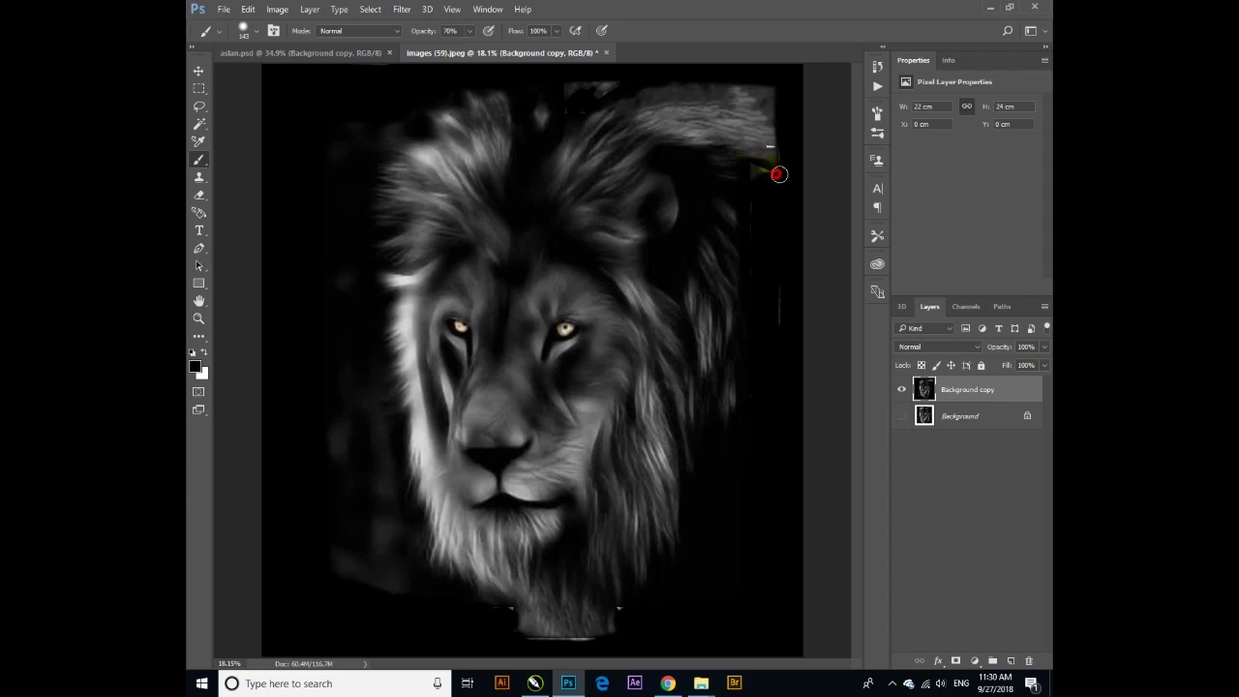
click(781, 143)
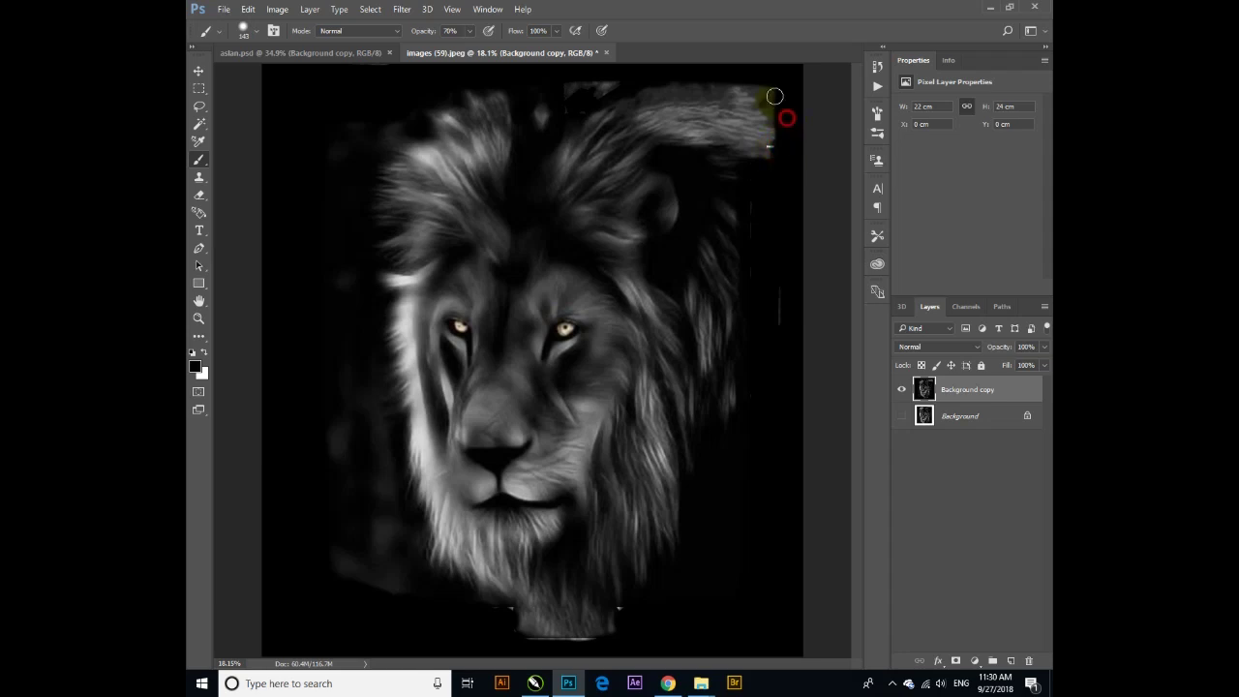
drag(780, 110, 744, 94)
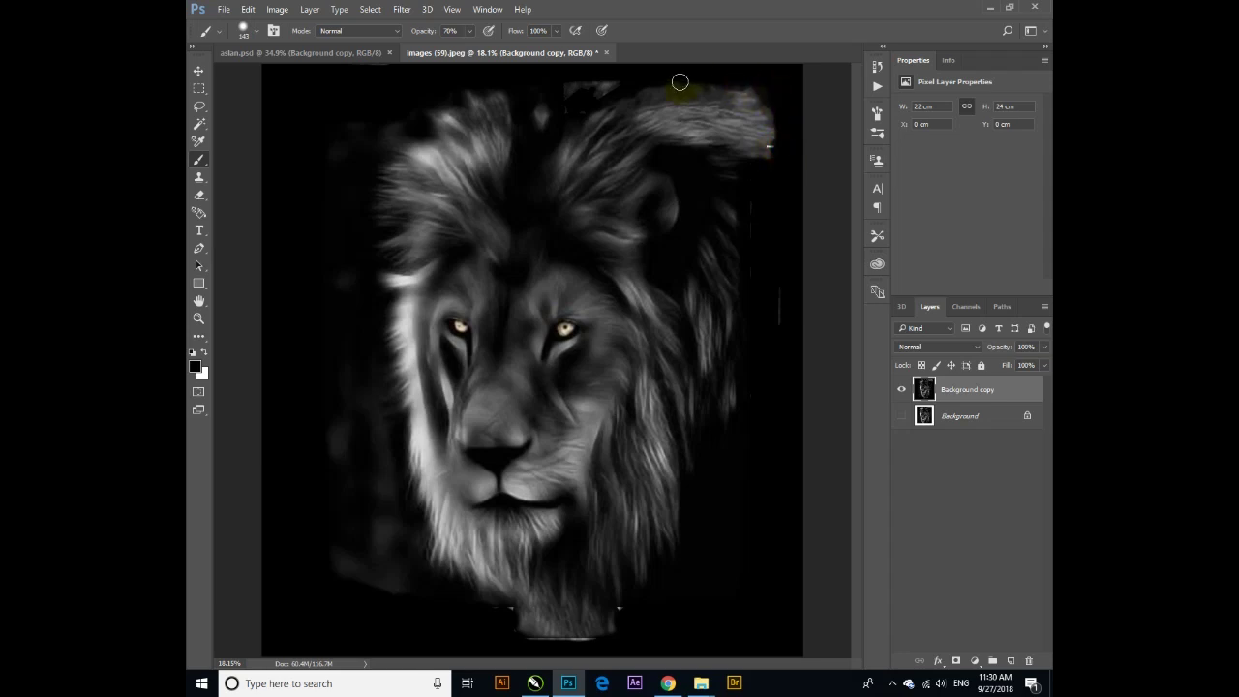
mouse_move(671, 77)
mouse_down()
mouse_move(718, 82)
mouse_move(632, 81)
mouse_move(724, 69)
mouse_move(574, 94)
mouse_up()
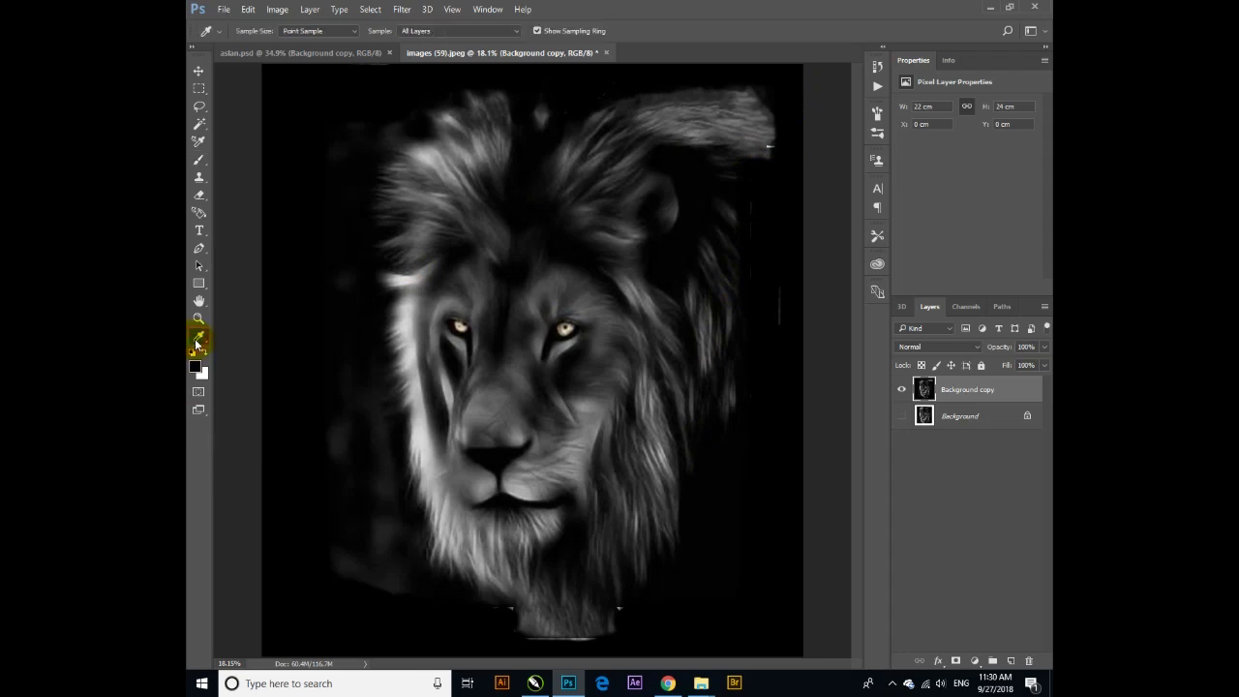
click(197, 343)
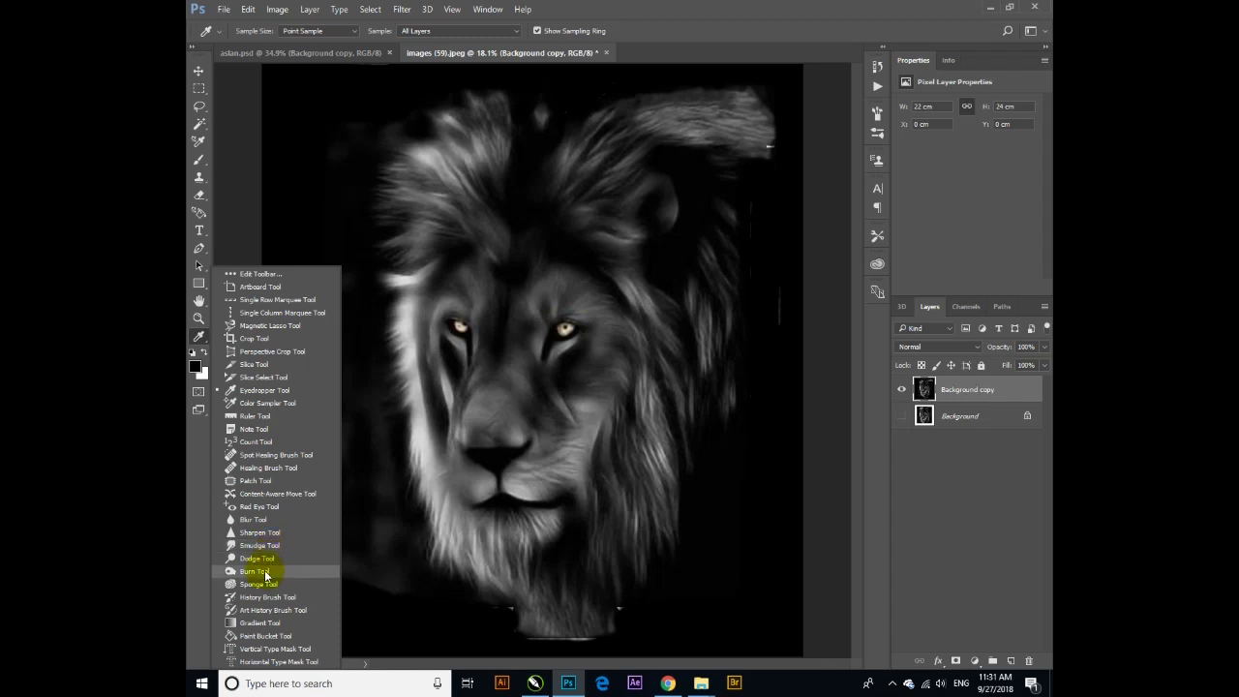
Step: Burn the top-right mane tip with the Burn tool limited to Shadows
click(268, 571)
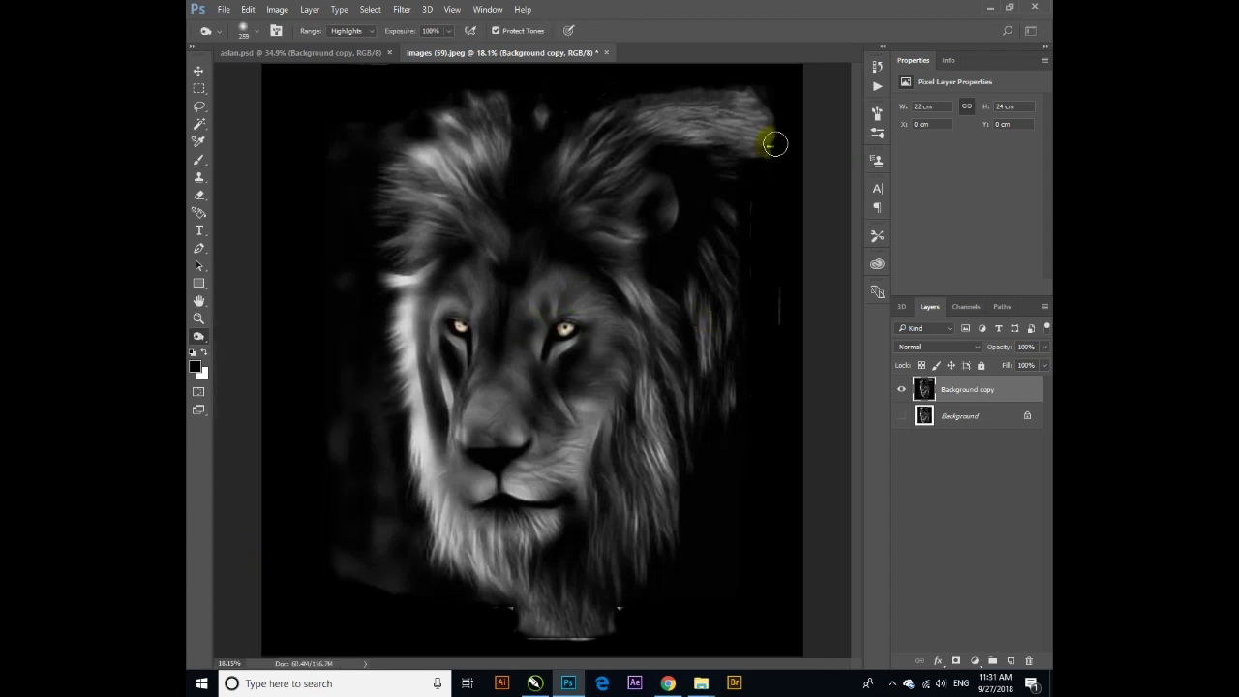
drag(781, 129, 765, 101)
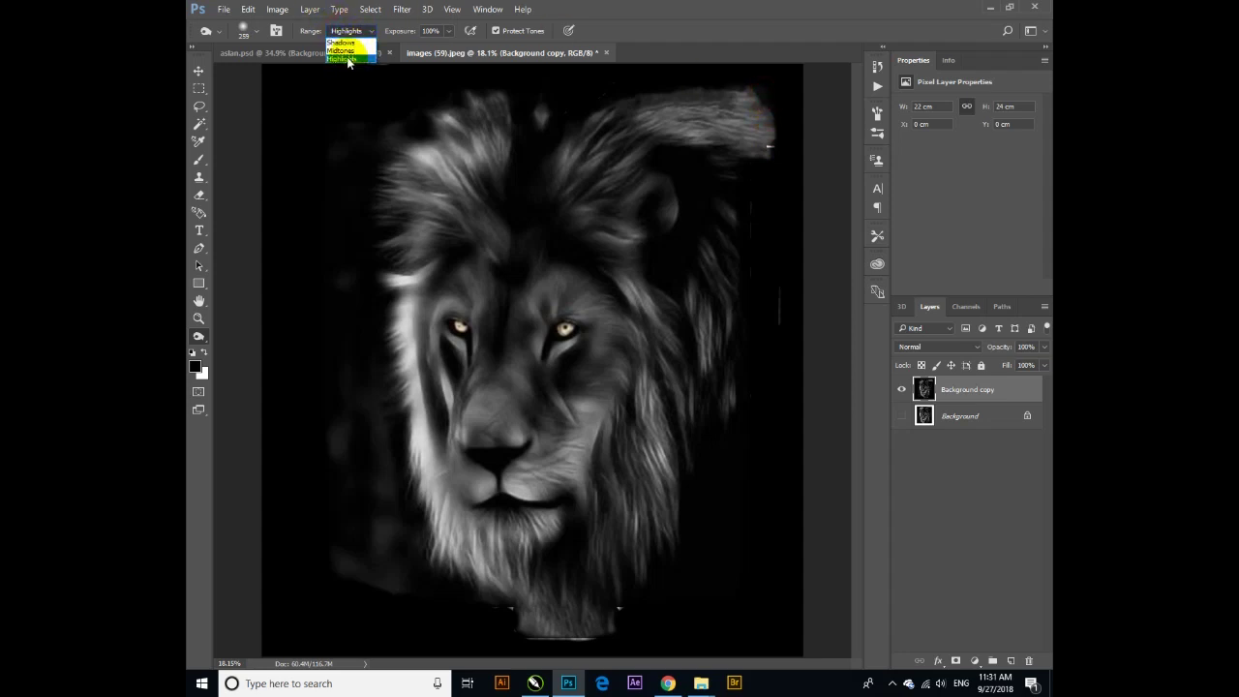
click(341, 42)
drag(763, 81, 766, 126)
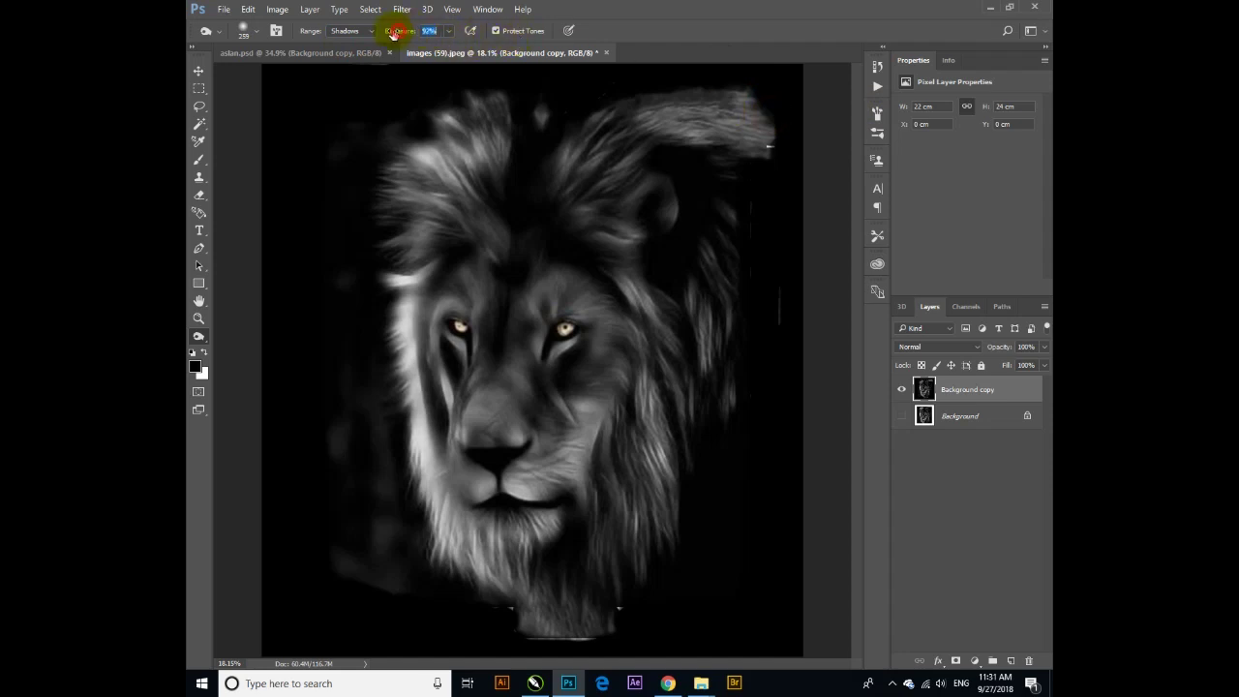
drag(384, 33, 380, 33)
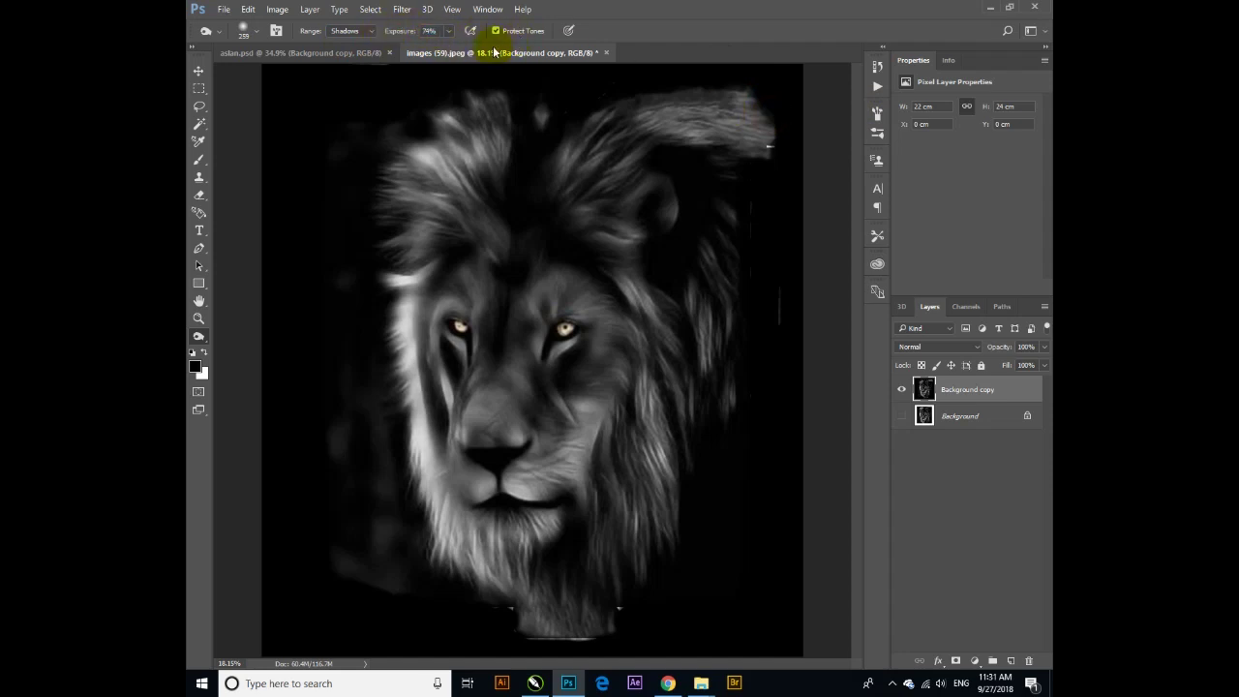
drag(742, 100, 753, 100)
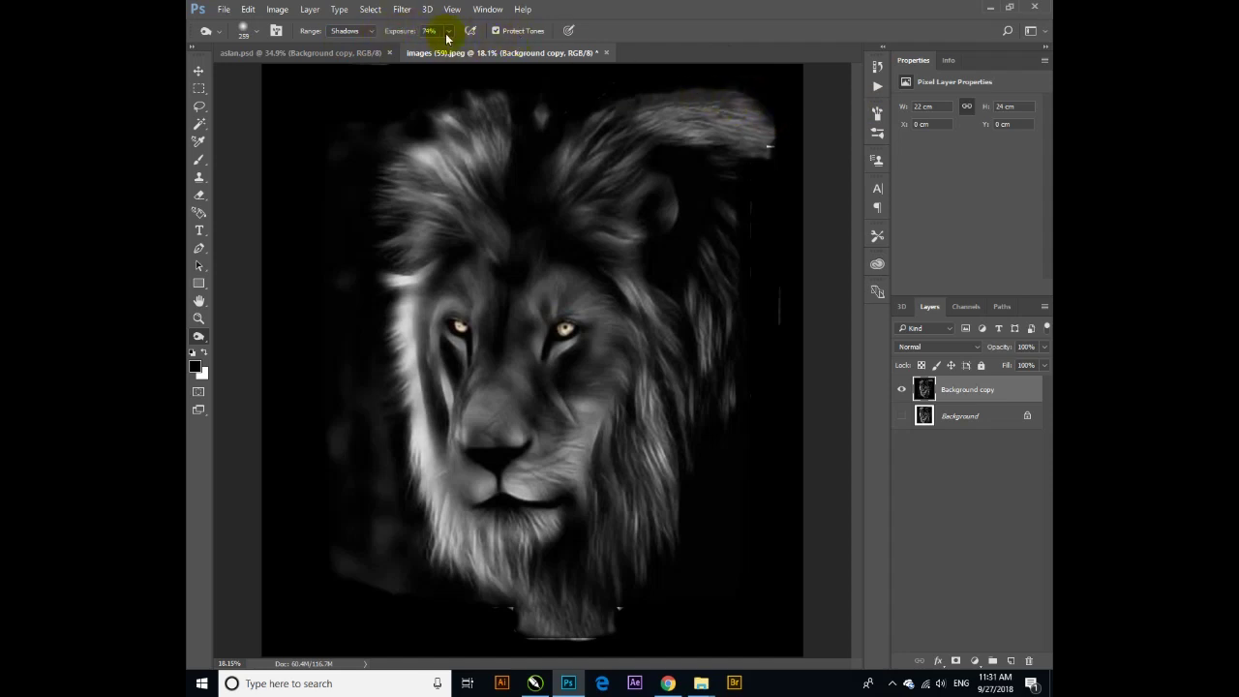
Step: Set burn exposure to 30% and burn across the top of the mane
drag(416, 32, 382, 33)
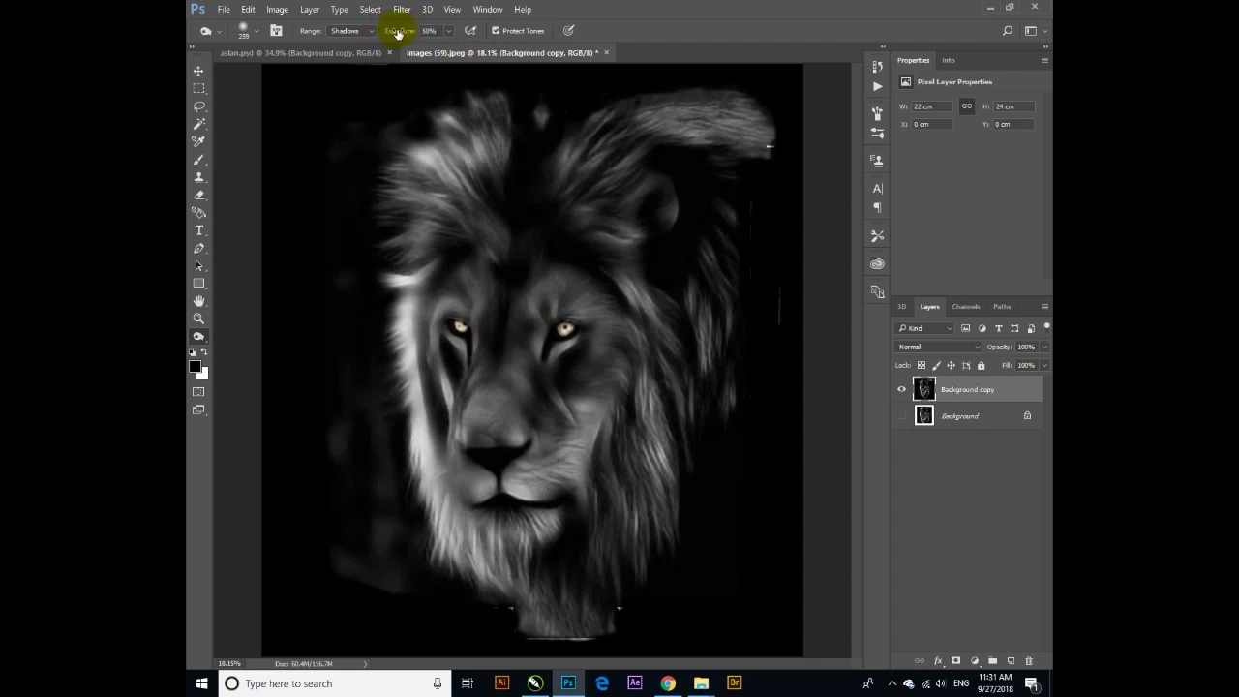
drag(622, 97, 724, 90)
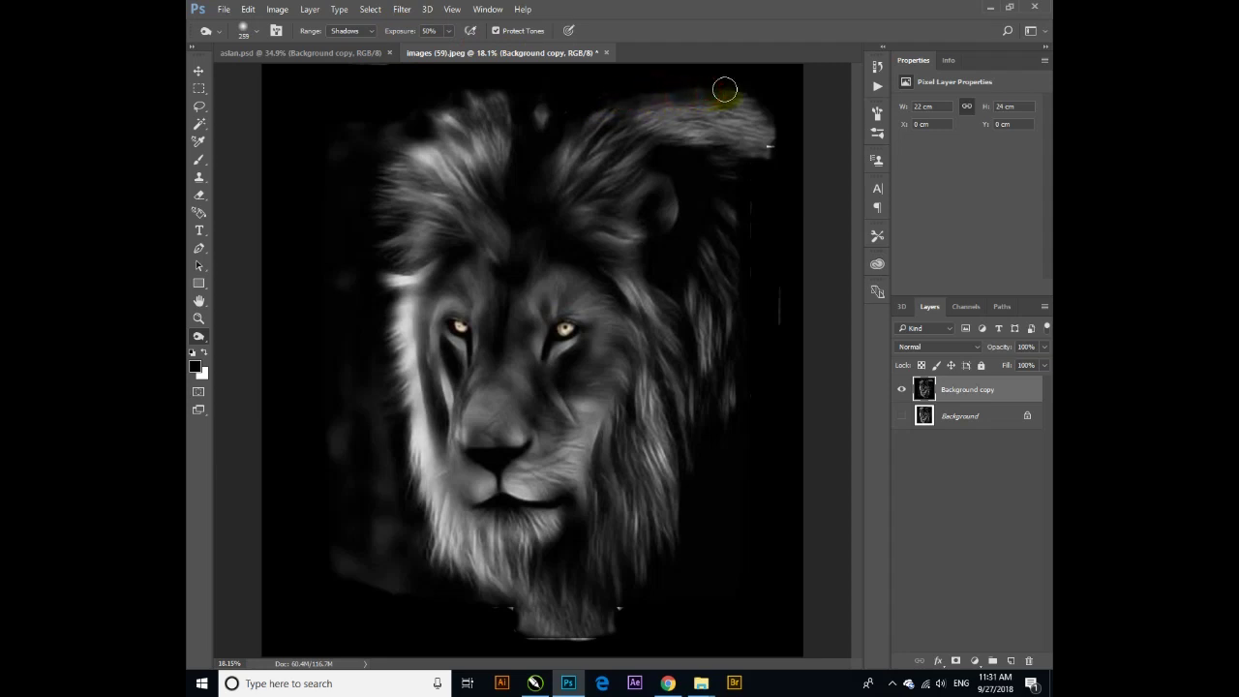
click(429, 31)
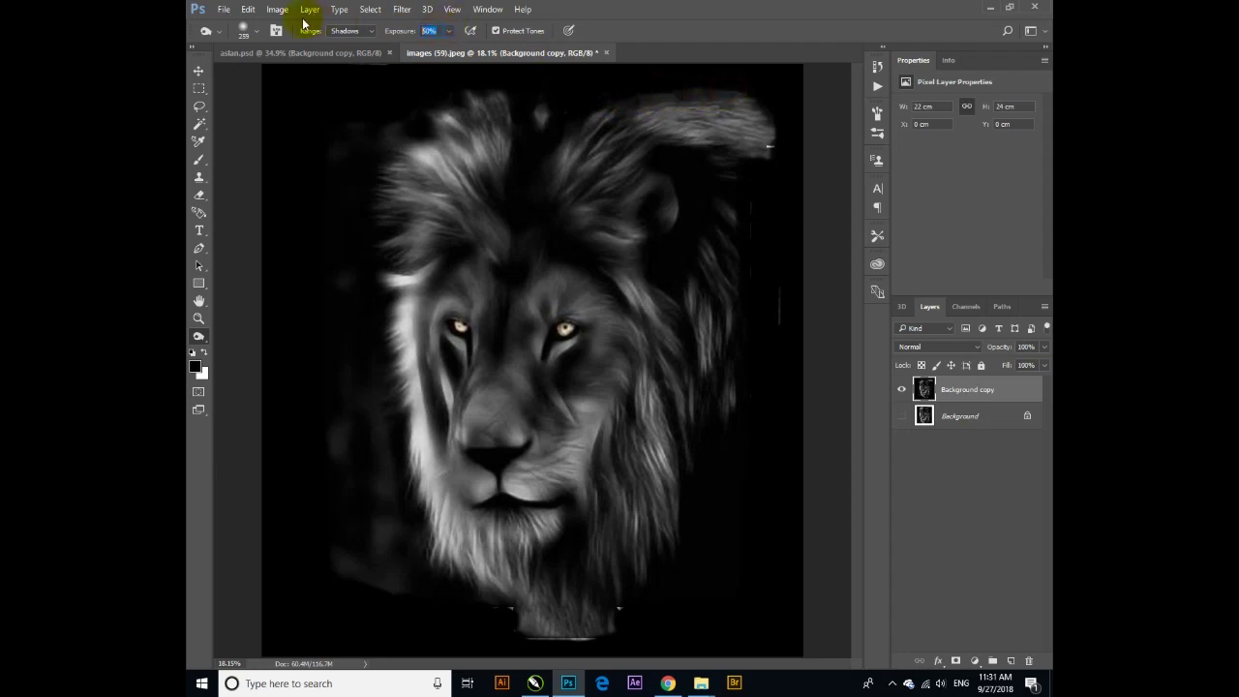
text(30)
mouse_move(474, 97)
mouse_down()
mouse_move(492, 106)
mouse_move(484, 92)
mouse_move(661, 83)
mouse_move(685, 100)
mouse_move(768, 102)
mouse_move(783, 158)
mouse_move(736, 111)
mouse_move(744, 91)
mouse_move(641, 94)
mouse_move(739, 112)
mouse_move(765, 152)
mouse_up()
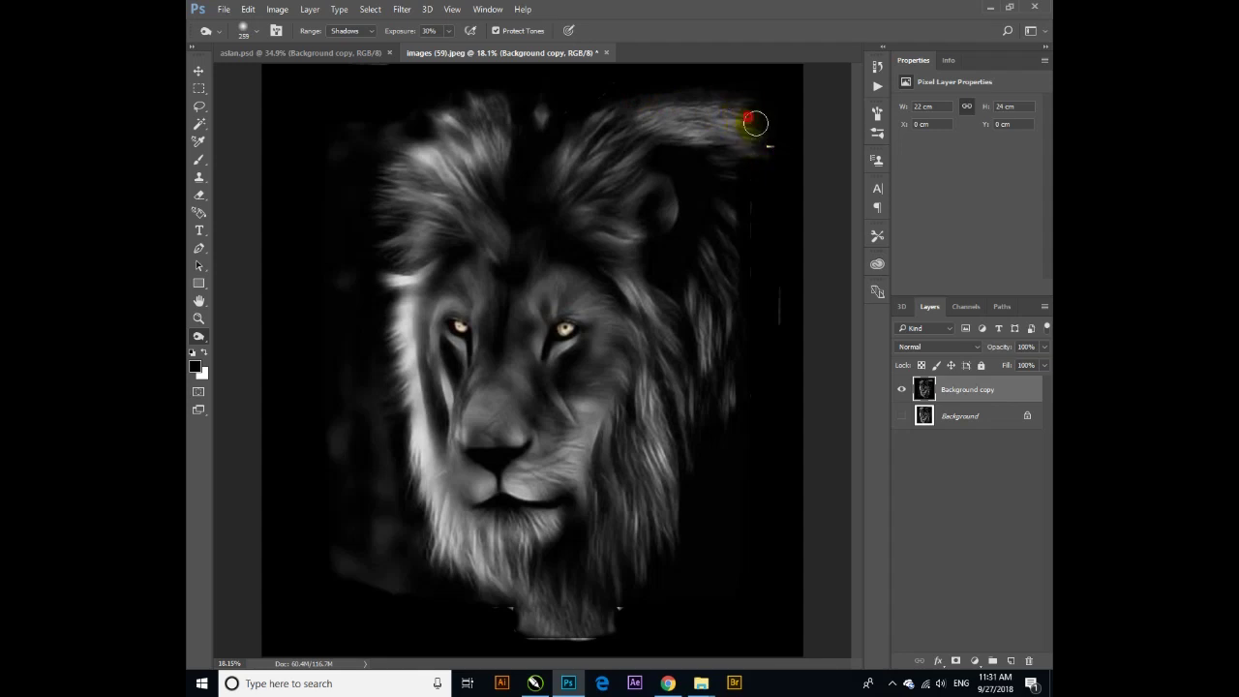
mouse_move(759, 121)
mouse_down()
mouse_move(717, 109)
mouse_move(734, 137)
mouse_up()
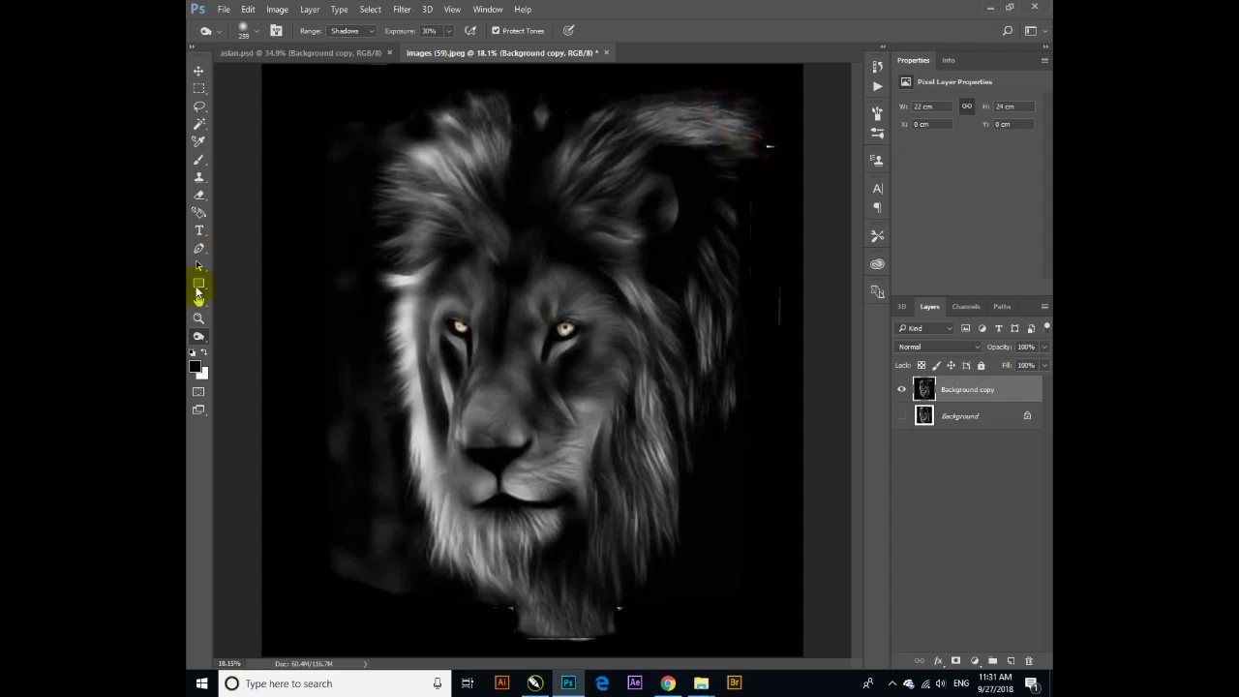
key(b)
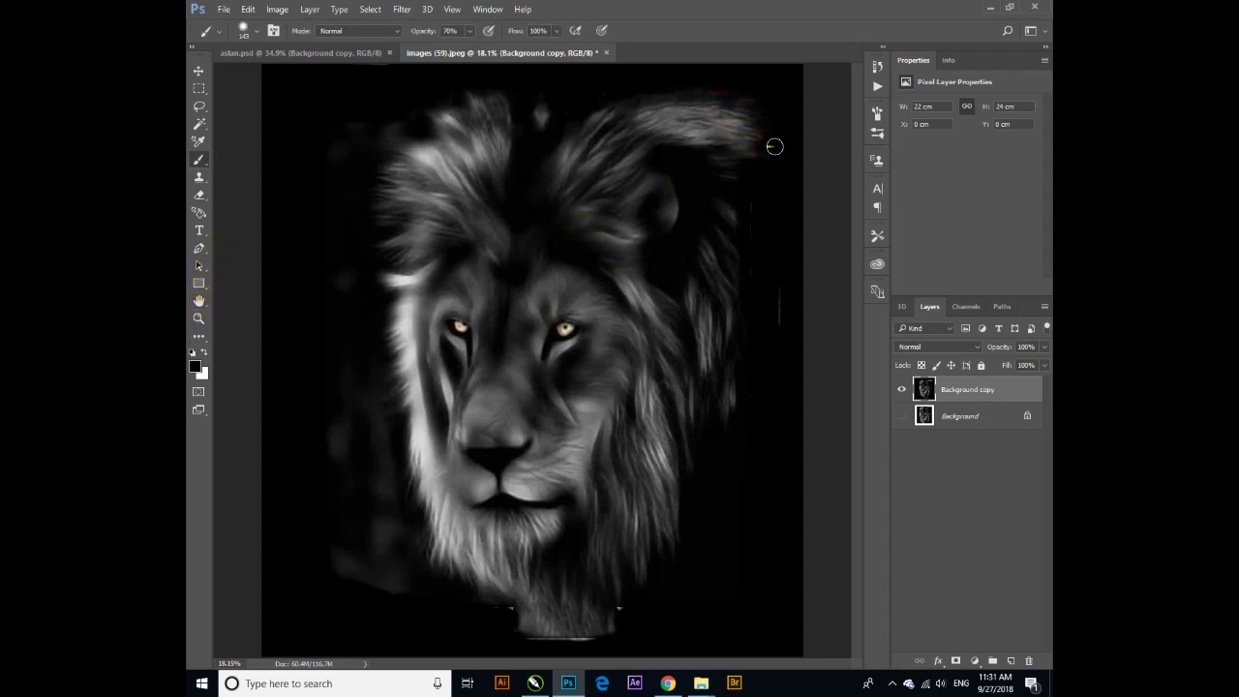
Step: Paint the right mane tip black at 100% opacity, undoing one stroke
drag(771, 150, 740, 141)
key(0)
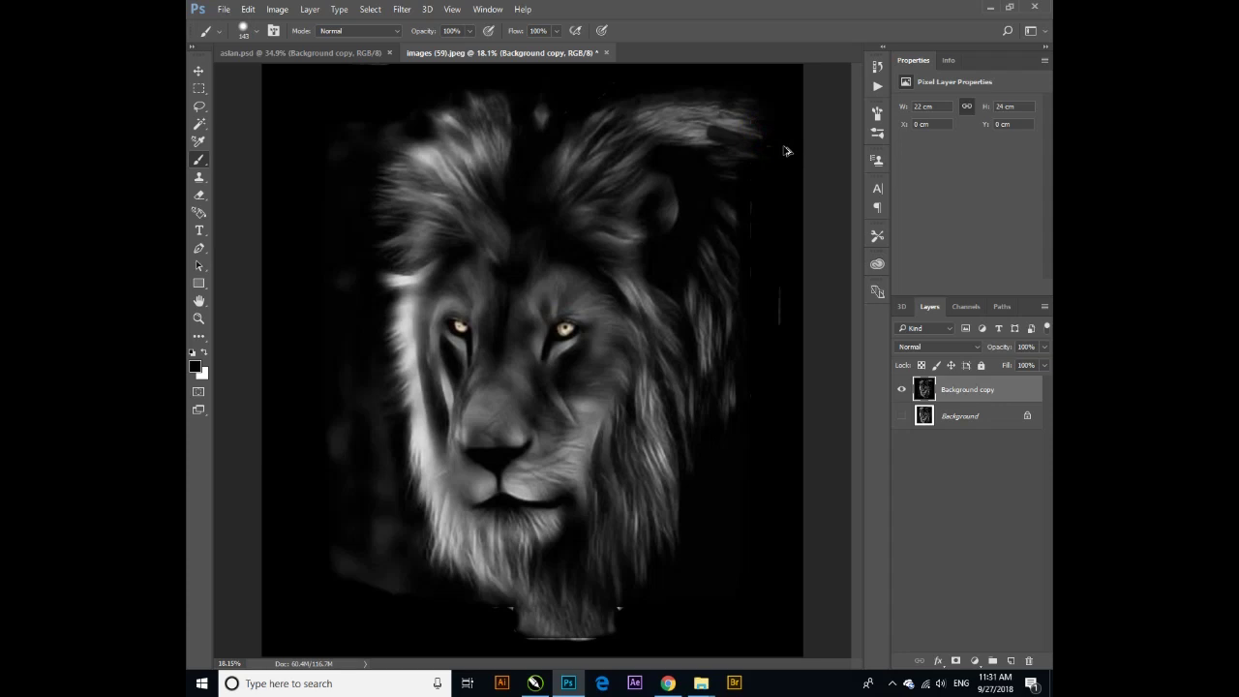
key(ctrl+z)
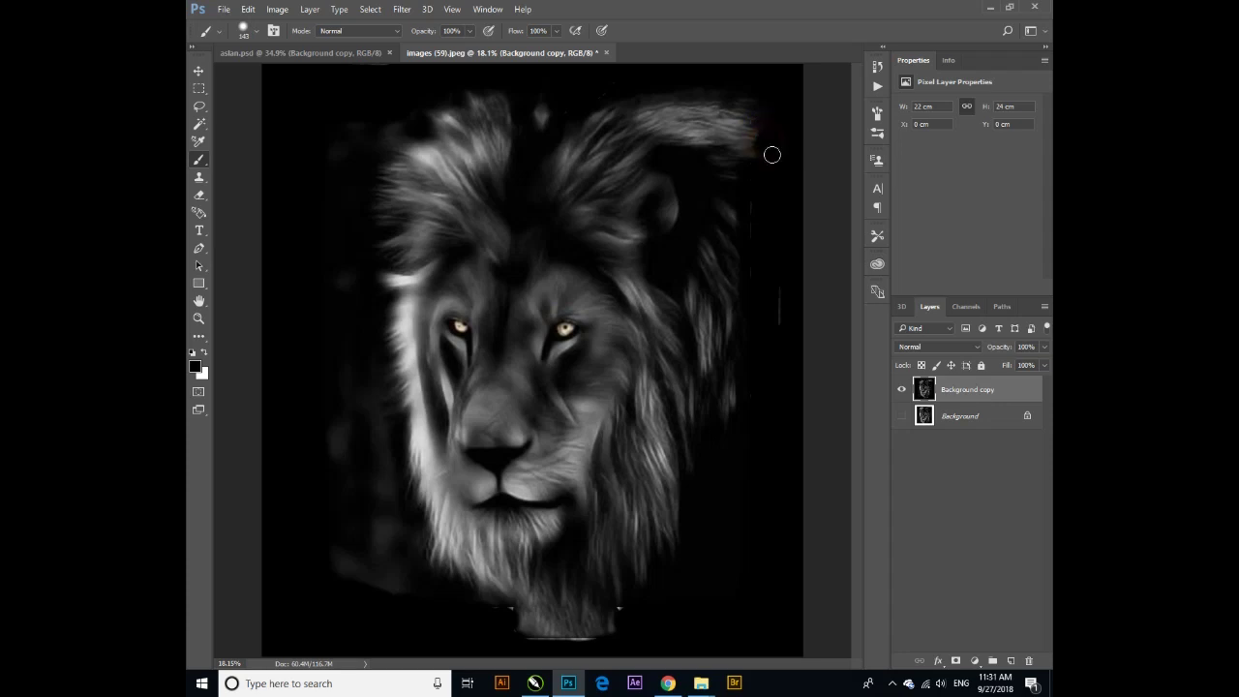
drag(774, 143, 777, 179)
click(765, 288)
Step: Lower brush opacity to 37% and darken the reddish glow under the chin
drag(621, 627, 586, 645)
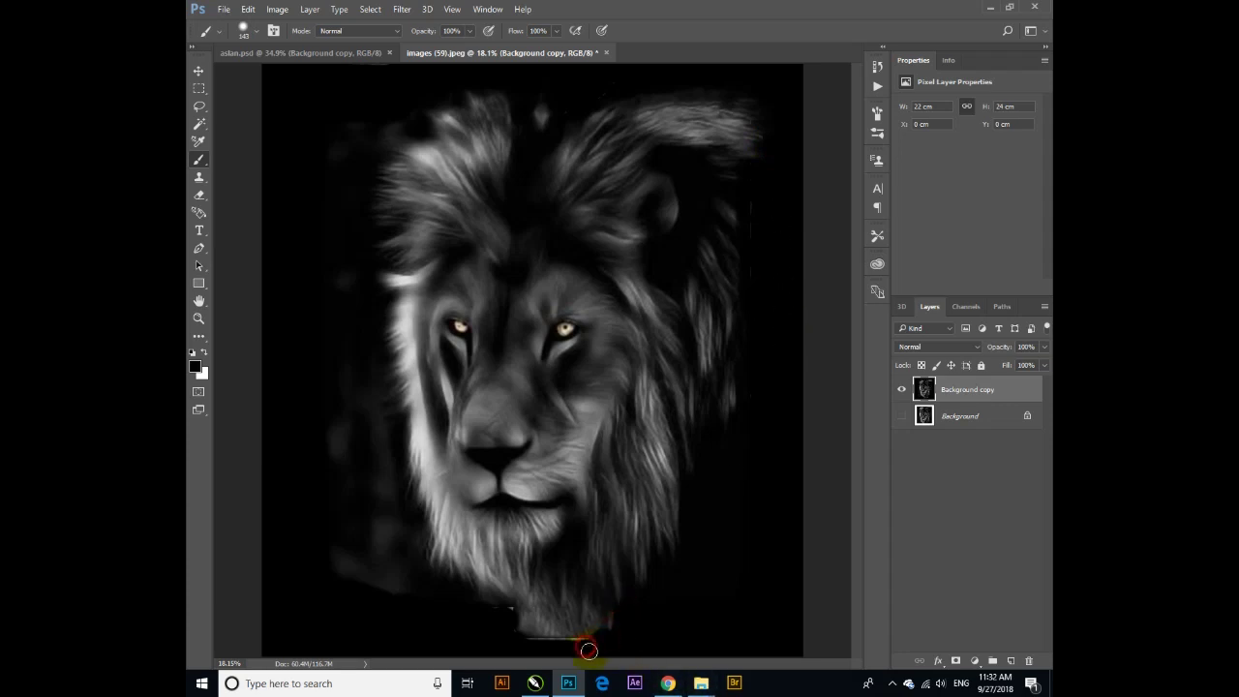
drag(422, 30, 375, 35)
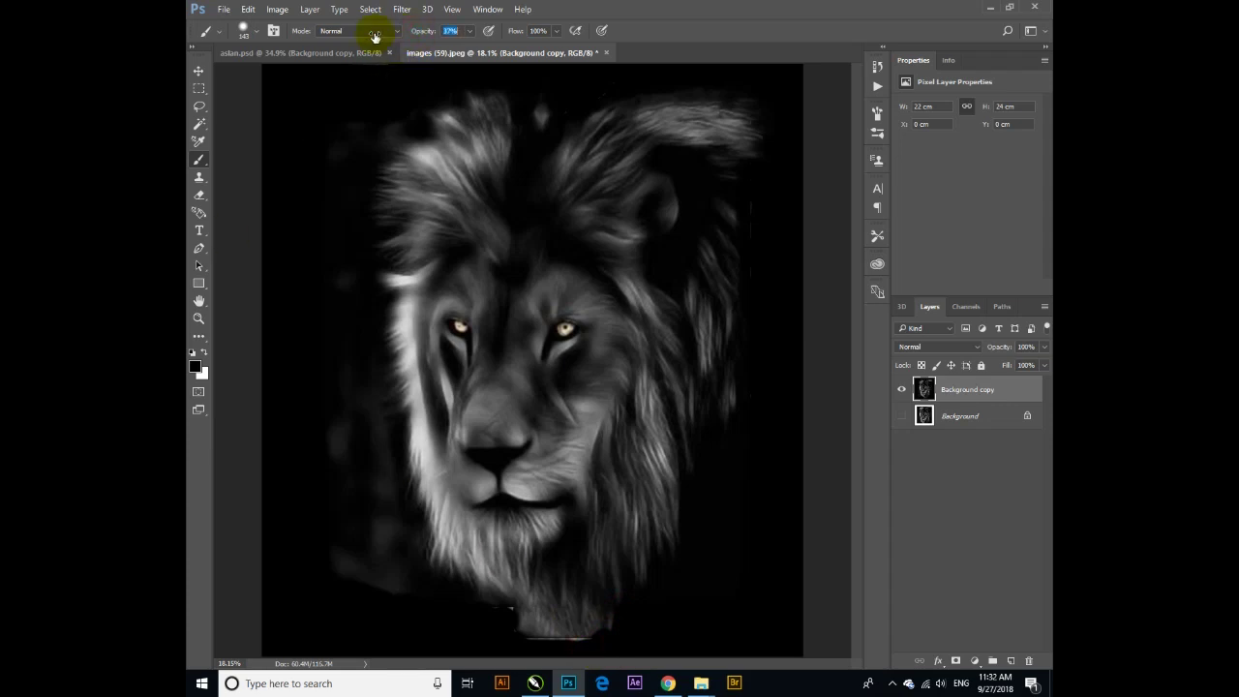
mouse_move(522, 642)
mouse_down()
mouse_move(586, 636)
mouse_move(517, 630)
mouse_move(533, 644)
mouse_move(616, 625)
mouse_move(569, 652)
mouse_up()
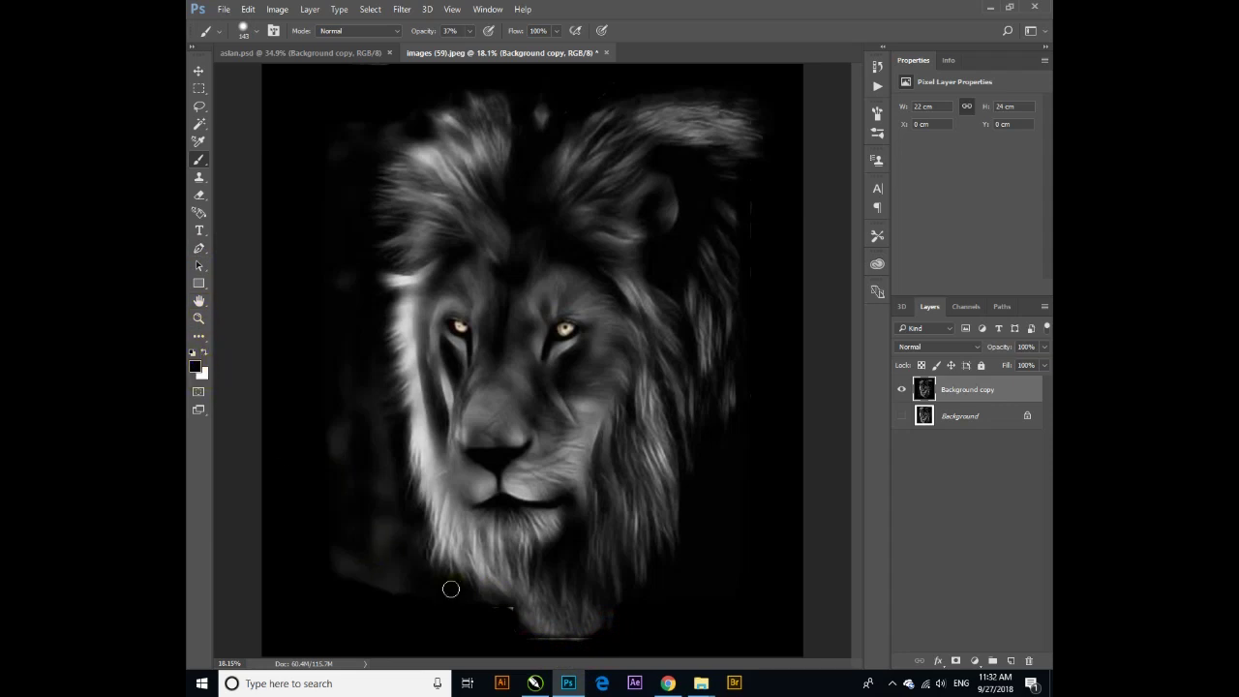
click(198, 335)
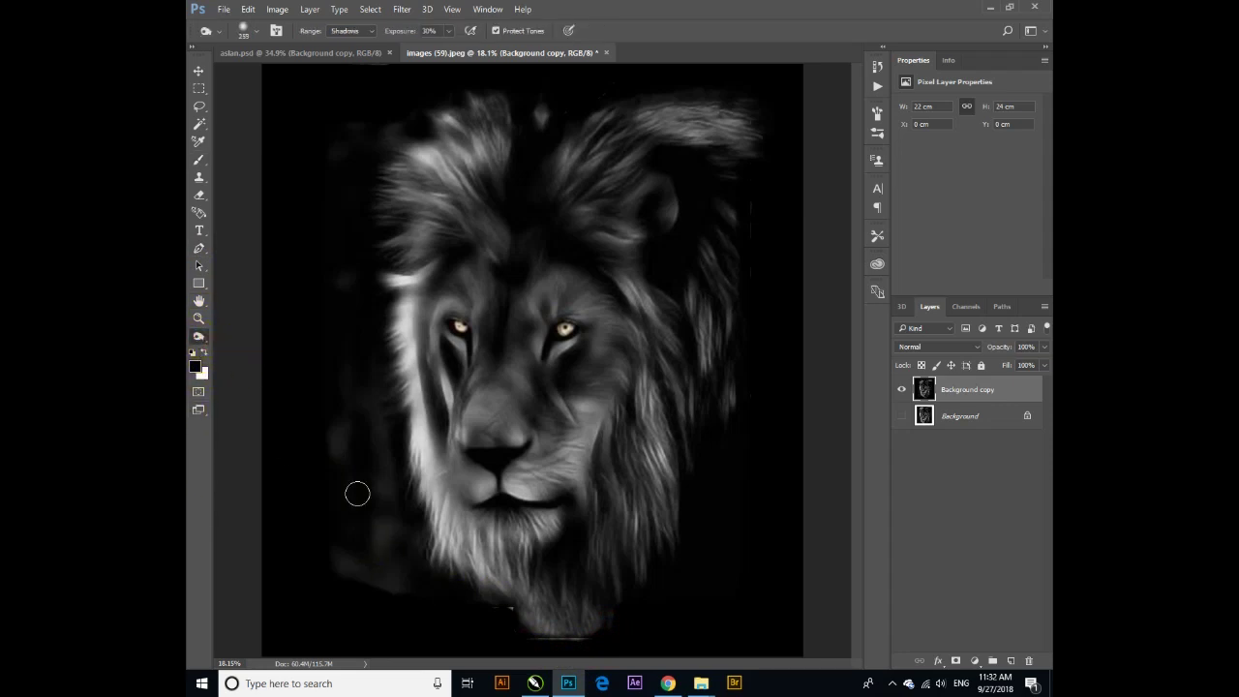
Step: Burn the glow under the chin and the background beside the upper-left mane
drag(539, 630, 572, 649)
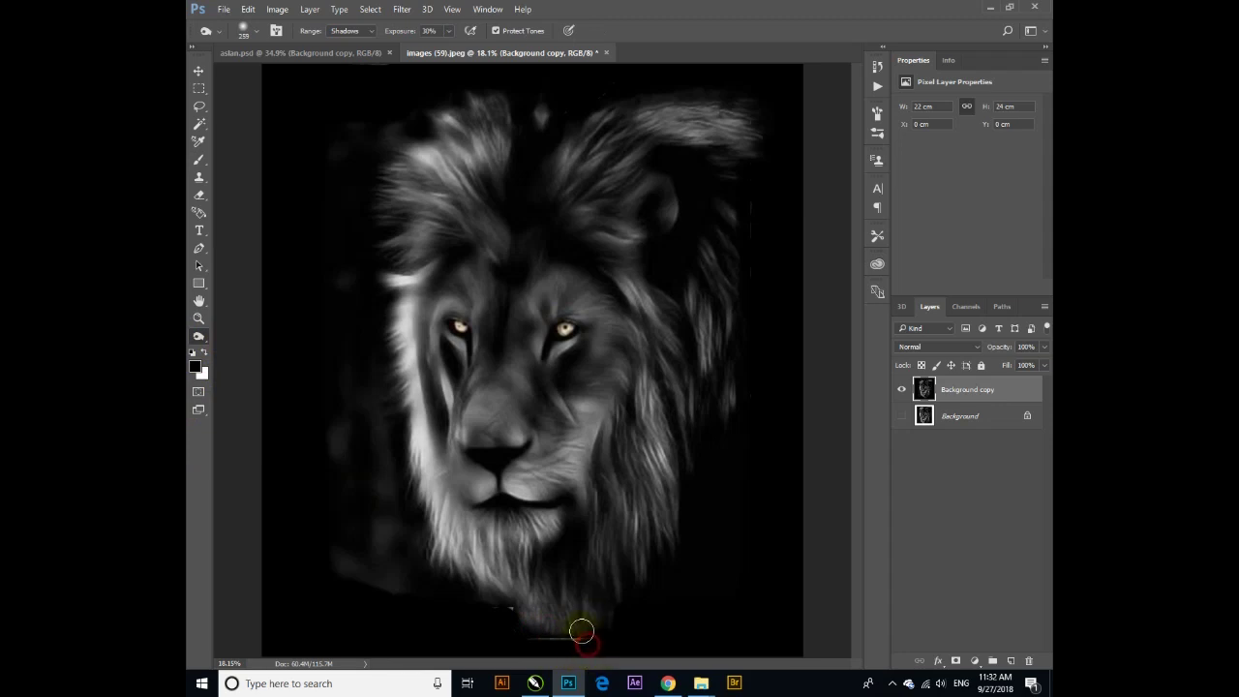
mouse_move(572, 649)
mouse_down()
mouse_move(514, 619)
mouse_move(533, 644)
mouse_move(597, 639)
mouse_move(569, 622)
mouse_move(512, 627)
mouse_up()
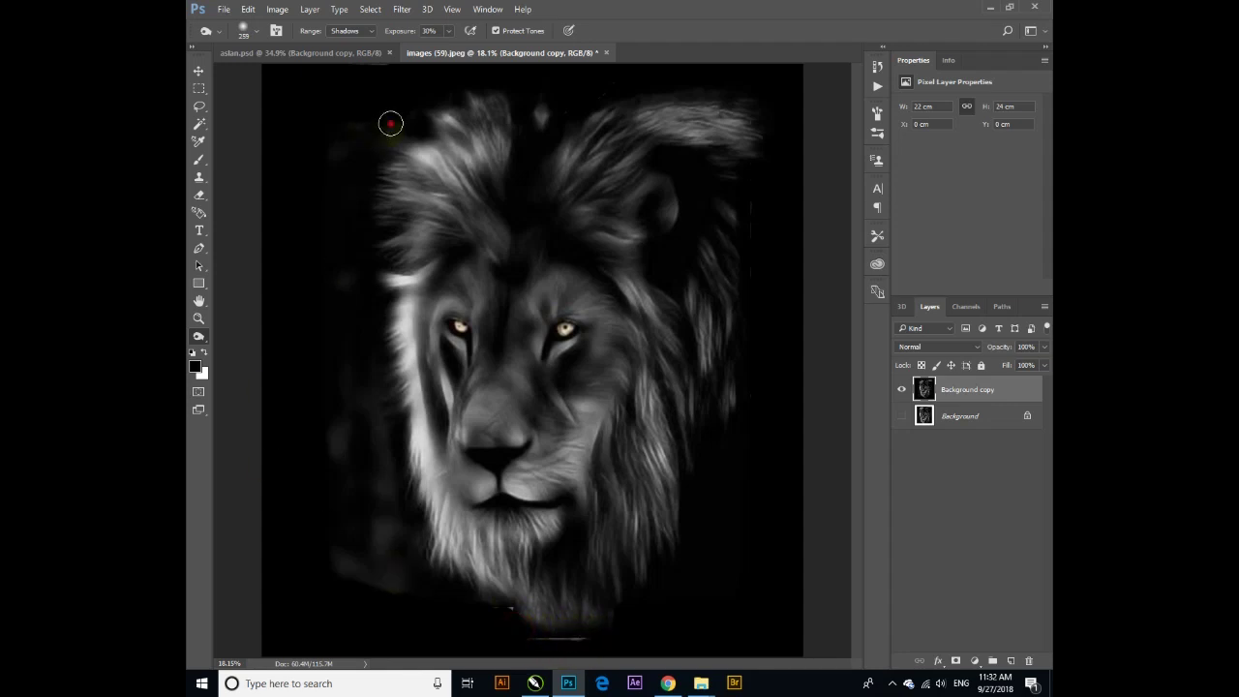
mouse_move(342, 126)
mouse_down()
mouse_move(326, 407)
mouse_move(340, 506)
mouse_move(367, 558)
mouse_move(379, 516)
mouse_move(393, 594)
mouse_move(346, 532)
mouse_move(349, 589)
mouse_move(377, 556)
mouse_move(376, 437)
mouse_move(381, 567)
mouse_move(346, 575)
mouse_move(331, 474)
mouse_move(362, 528)
mouse_move(404, 548)
mouse_move(404, 572)
mouse_move(435, 597)
mouse_move(393, 542)
mouse_move(379, 401)
mouse_move(351, 480)
mouse_move(354, 315)
mouse_move(326, 126)
mouse_move(345, 155)
mouse_move(346, 119)
mouse_move(375, 100)
mouse_up()
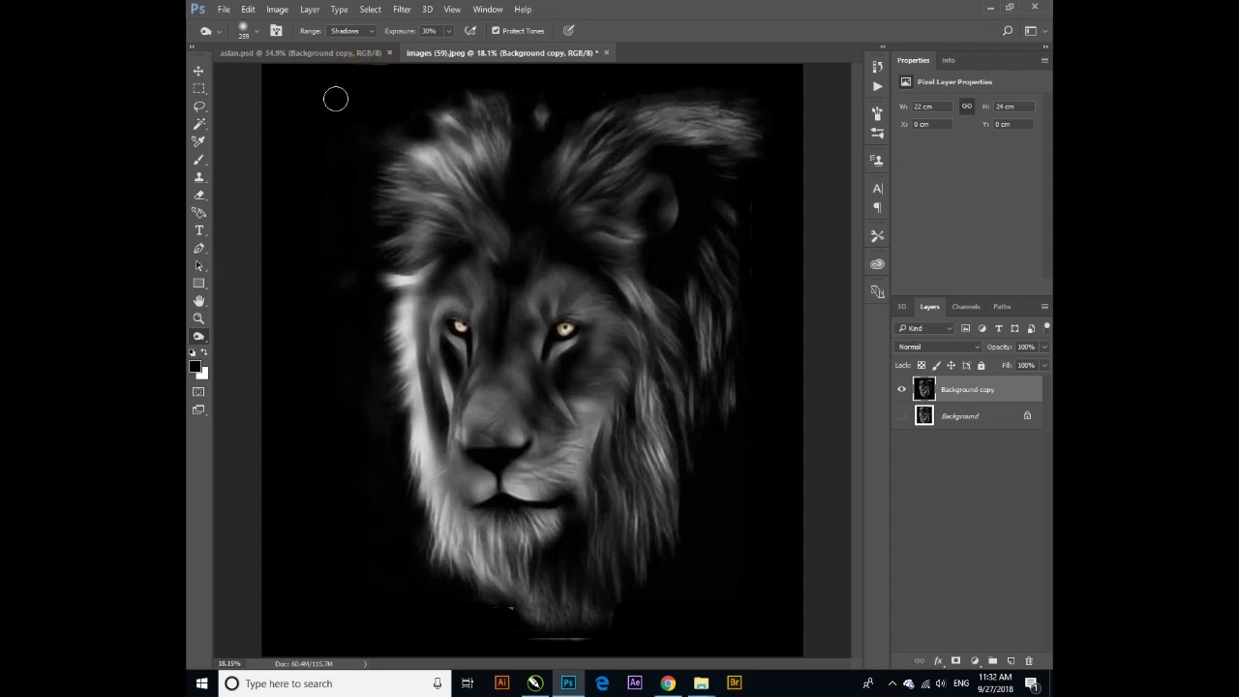
Step: Switch to the Brush with 190 px size and 94% opacity
key(b)
right_click(323, 141)
drag(450, 173, 463, 174)
drag(423, 30, 447, 30)
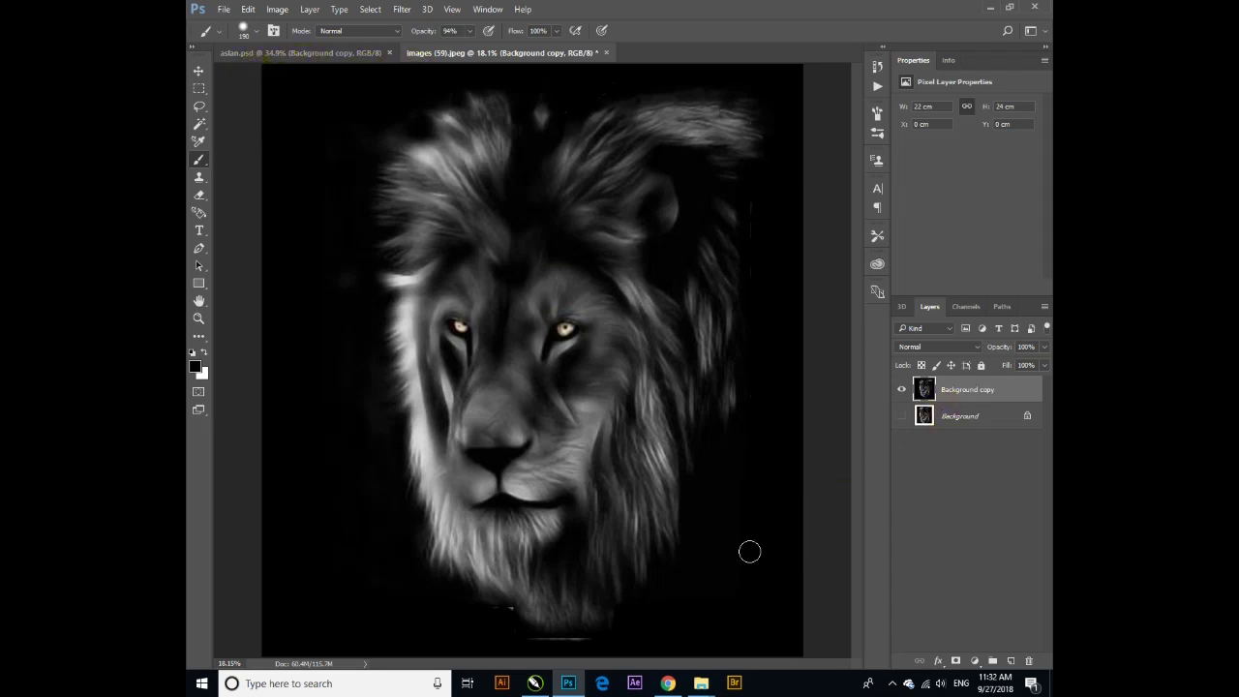
Step: Paint the light reddish streak below the chin solid black
mouse_move(590, 644)
mouse_down()
mouse_move(539, 644)
mouse_move(588, 647)
mouse_up()
mouse_move(511, 649)
mouse_down()
mouse_move(508, 613)
mouse_move(483, 614)
mouse_move(497, 630)
mouse_up()
click(625, 637)
Step: Lower brush opacity to 19% then 6% and softly fade the top-right mane tip
drag(422, 30, 372, 37)
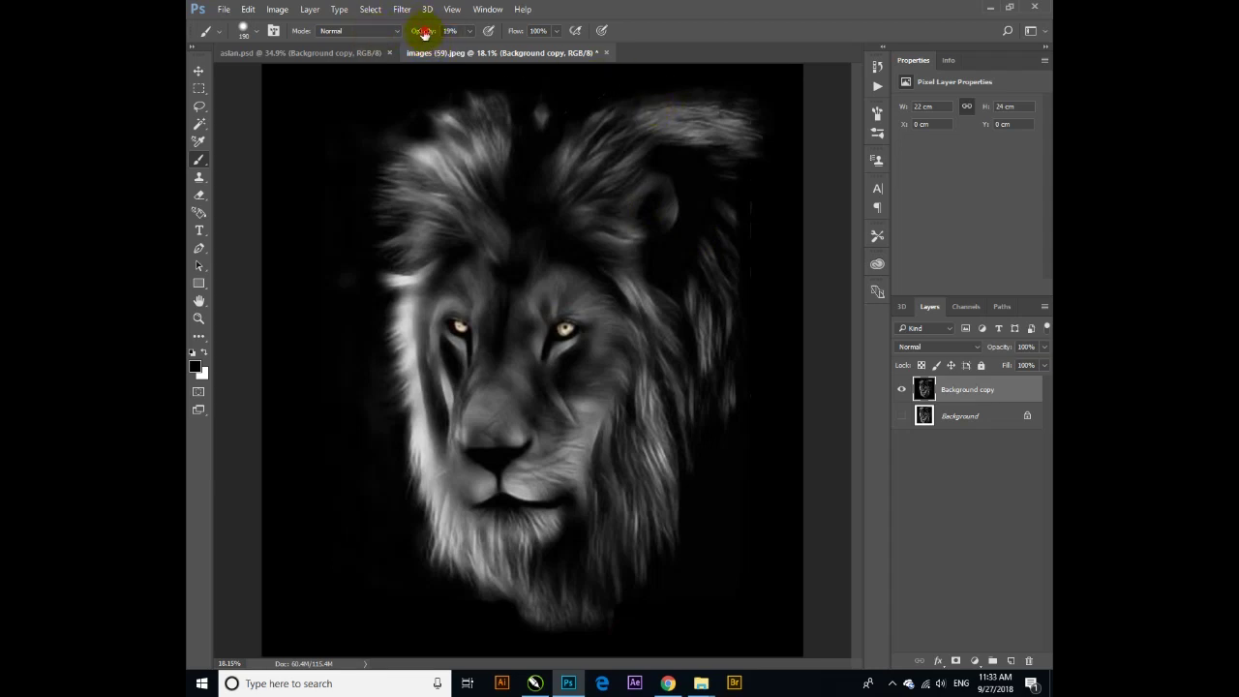
mouse_move(666, 97)
mouse_down()
mouse_move(744, 103)
mouse_move(643, 108)
mouse_move(742, 116)
mouse_up()
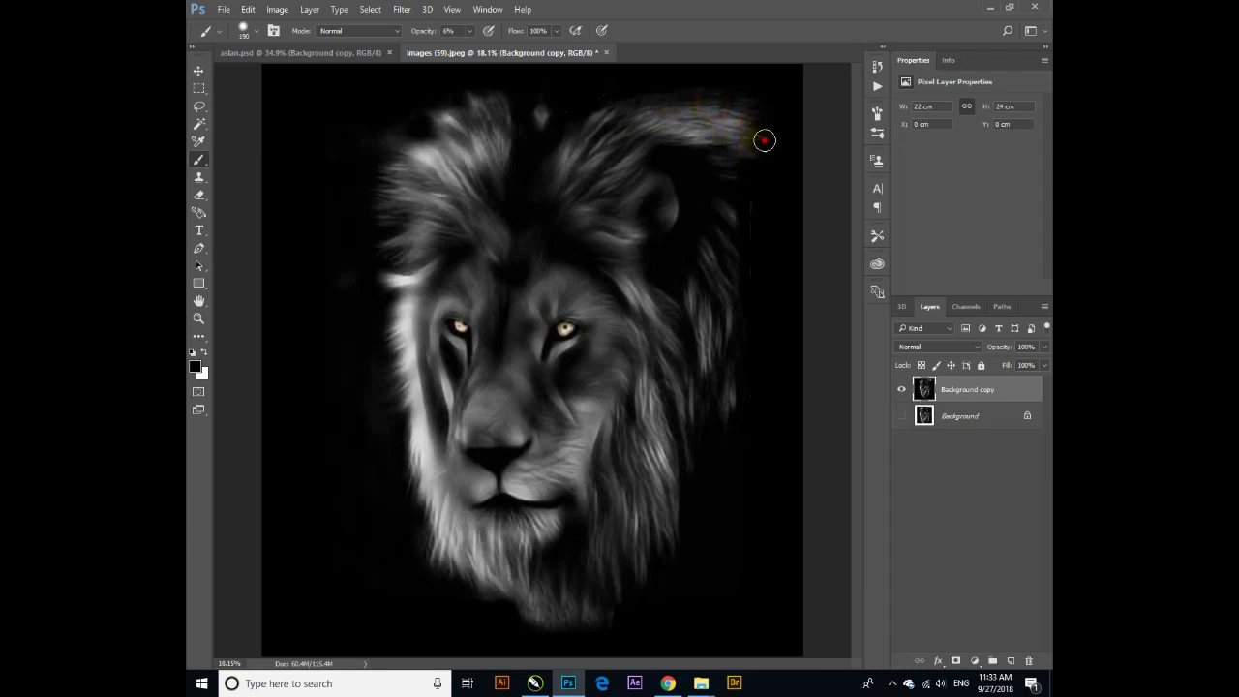
click(760, 126)
click(198, 336)
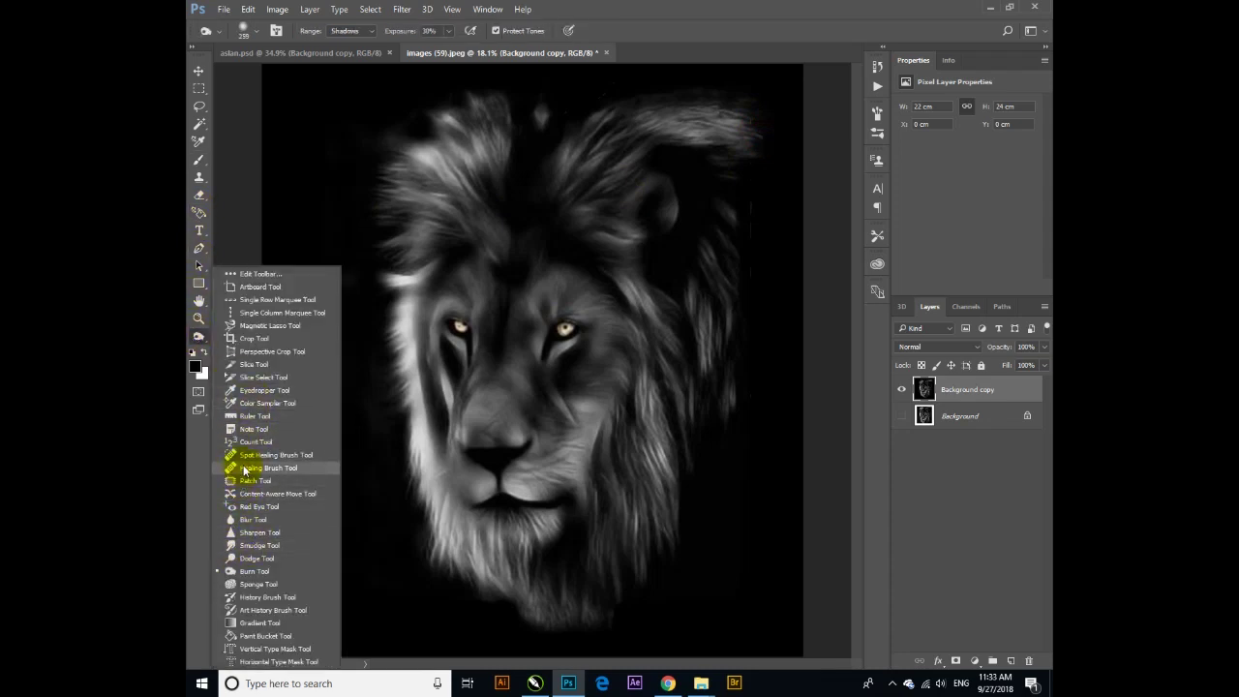
Step: Spot-heal the blotches on the upper-right mane
click(256, 454)
click(714, 118)
mouse_move(723, 113)
mouse_down()
mouse_move(720, 132)
mouse_move(754, 126)
mouse_up()
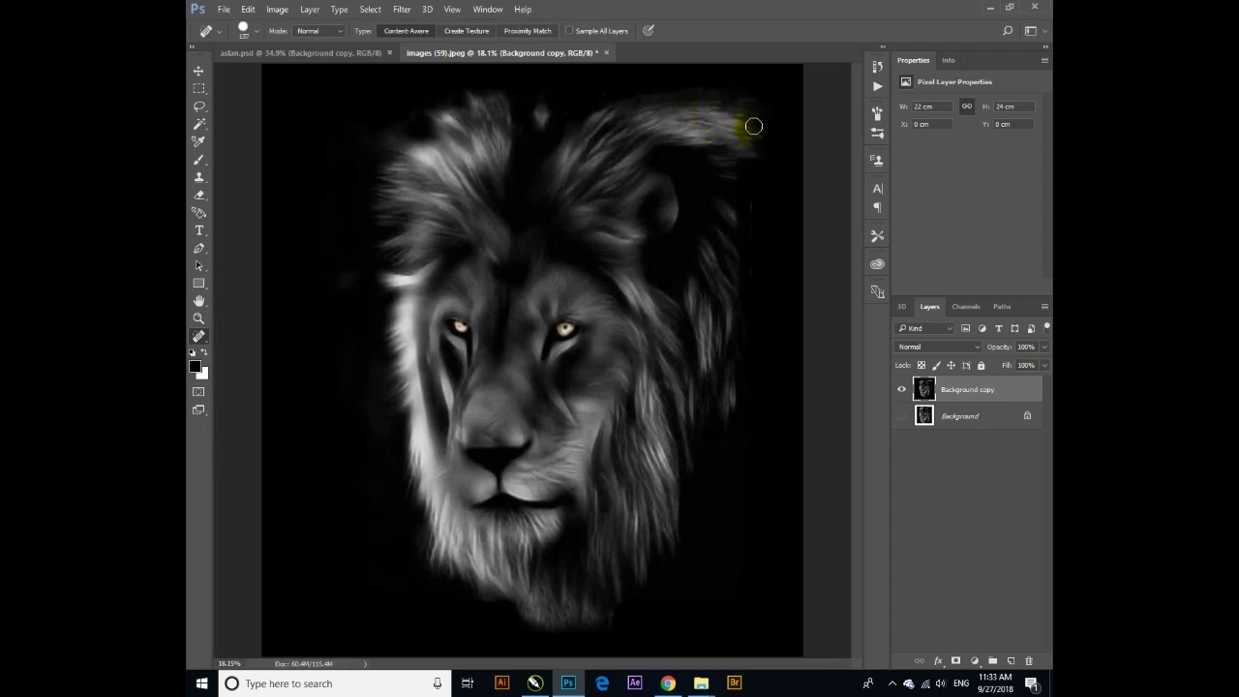
drag(746, 141, 753, 155)
Step: Dab black on the mane tip and upper-right mane with the Brush at 100% opacity
key(b)
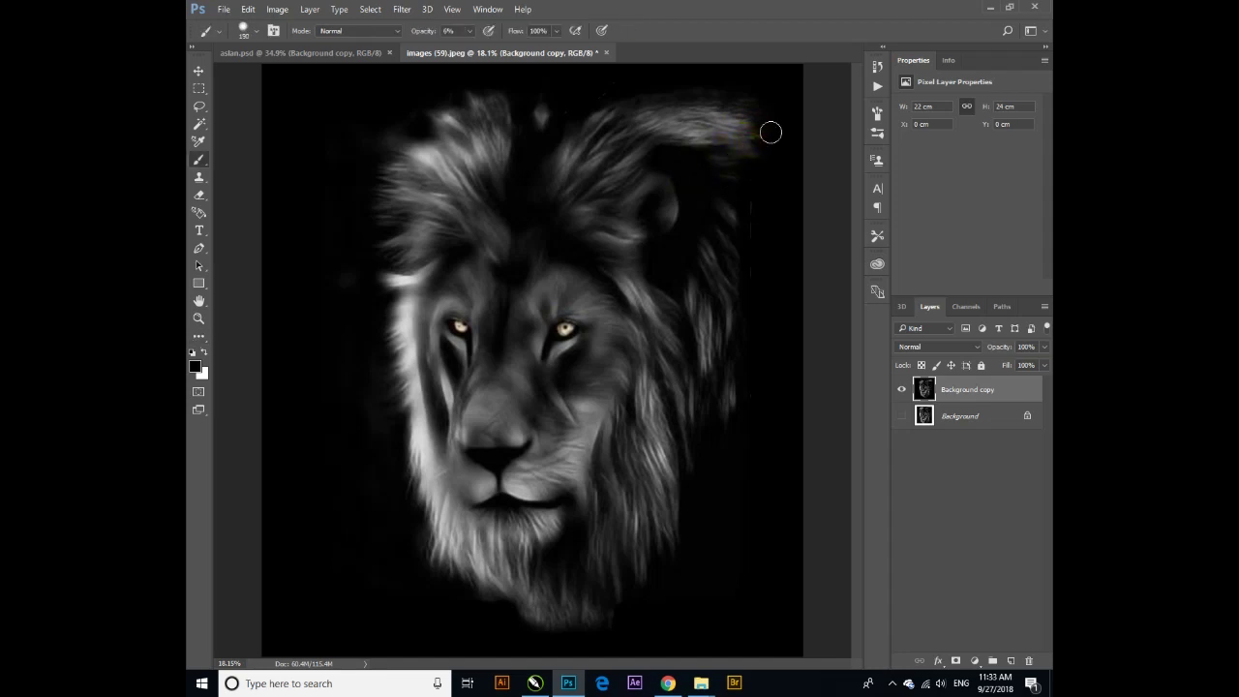
drag(416, 30, 524, 38)
click(767, 142)
click(771, 201)
Step: Spot-heal a dark spot in the right mane, zoom out, and retouch the right edge
key(j)
click(196, 339)
click(199, 336)
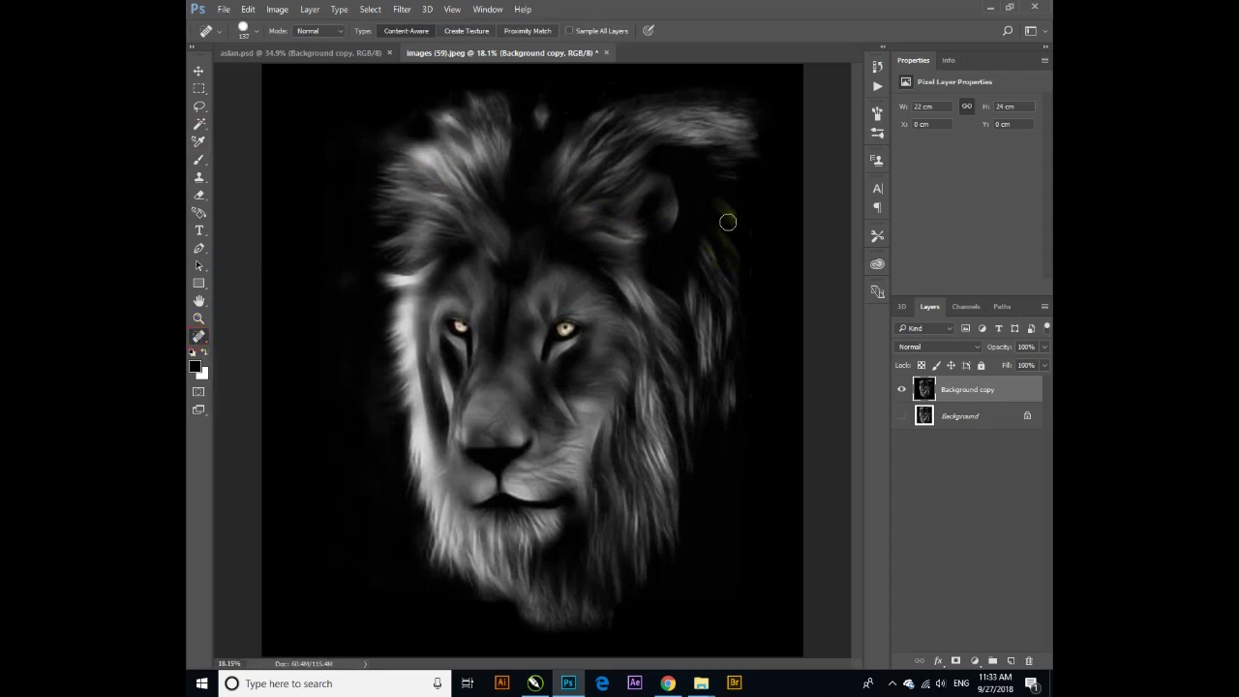
click(738, 219)
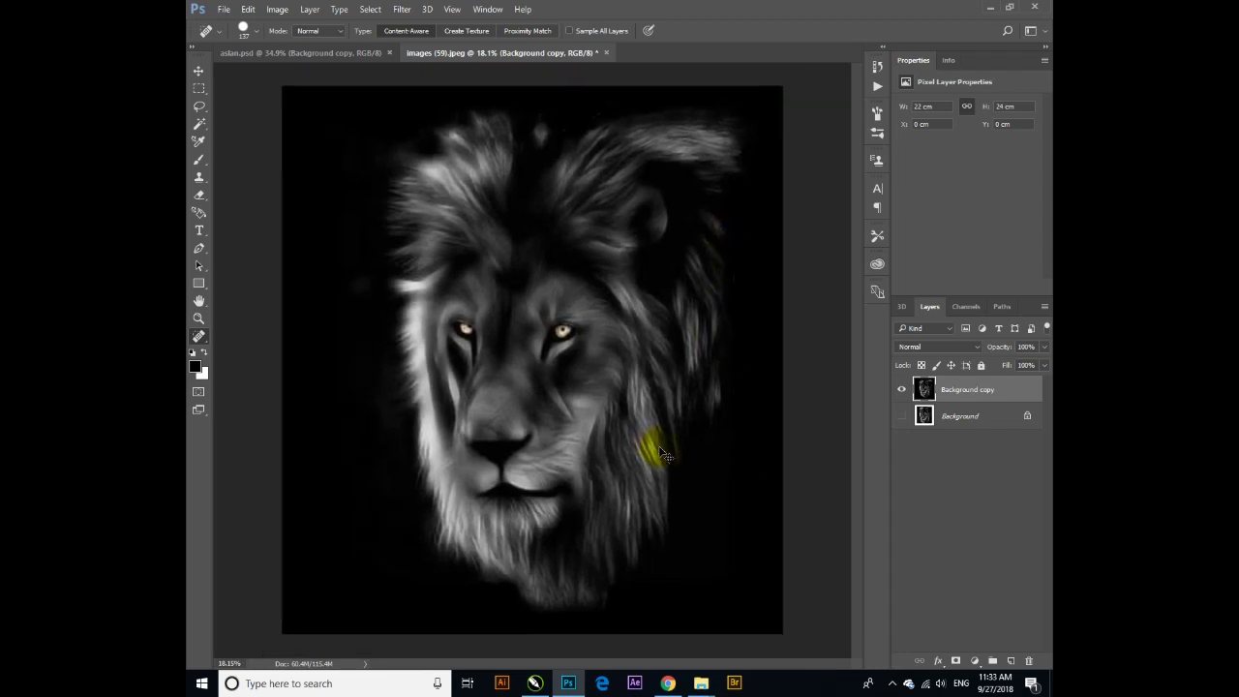
key(ctrl+minus)
key(ctrl+minus)
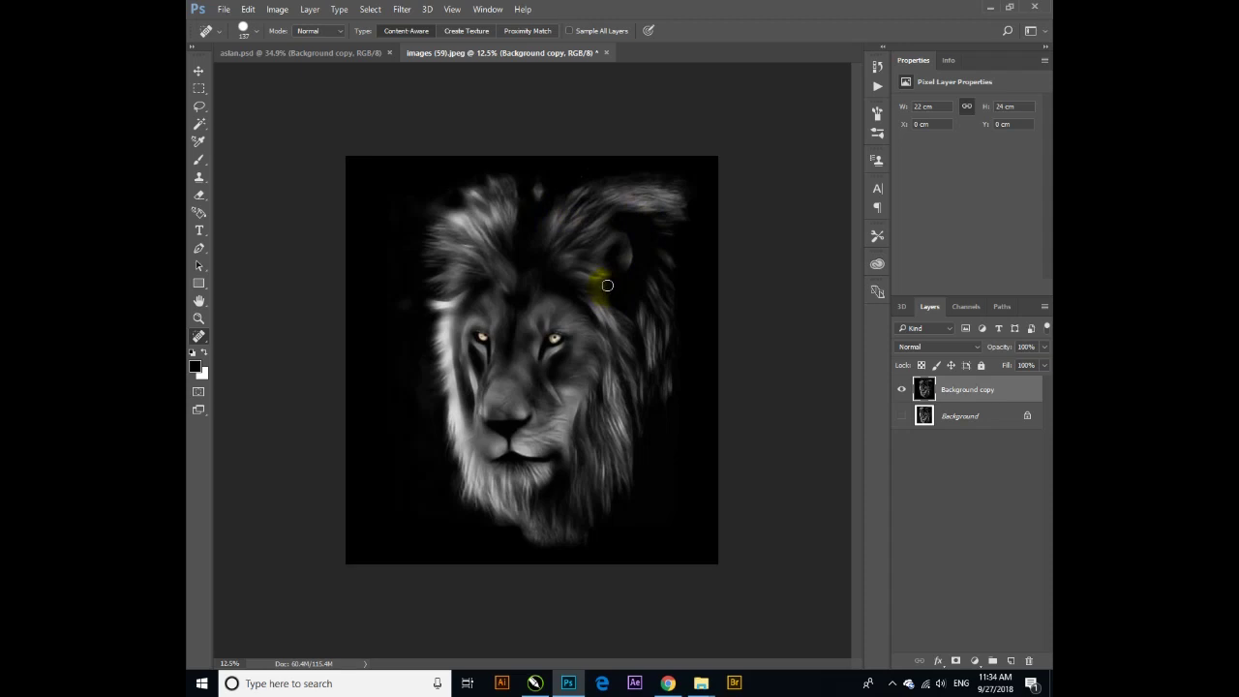
drag(586, 371, 621, 433)
drag(641, 327, 594, 387)
click(198, 319)
Step: Fit the lion on screen, check the Channels panel, then zoom to about 208% on the left eye
right_click(532, 320)
click(548, 326)
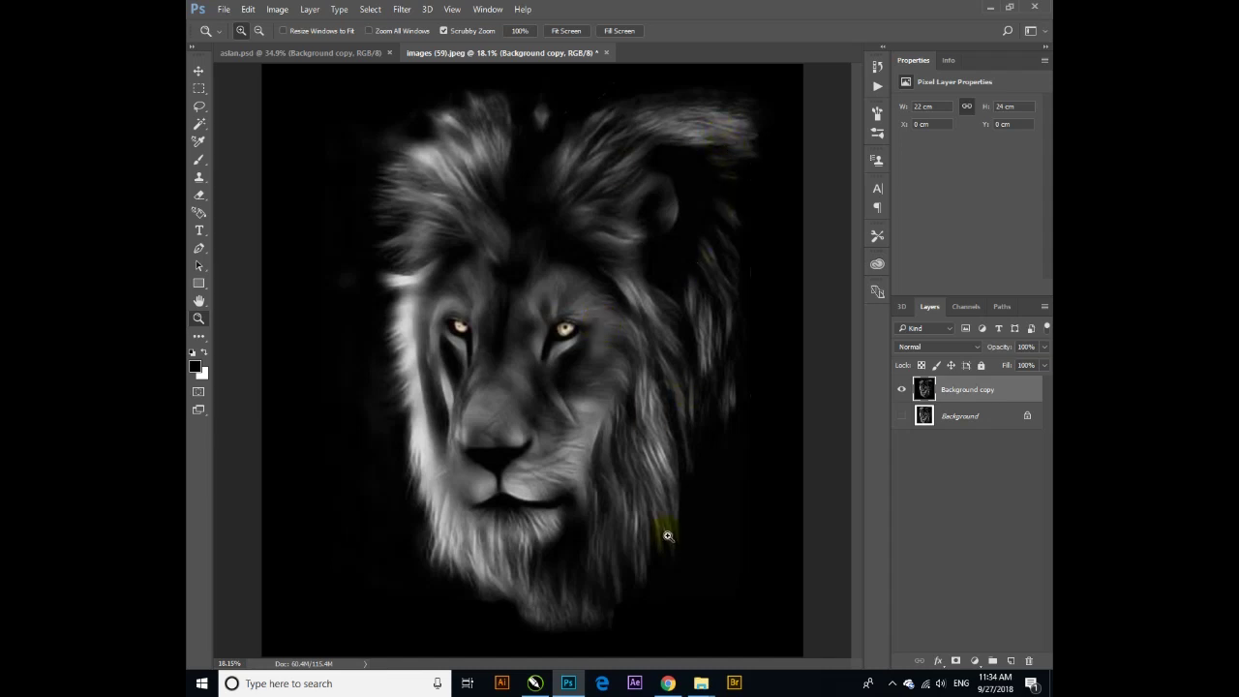
click(958, 307)
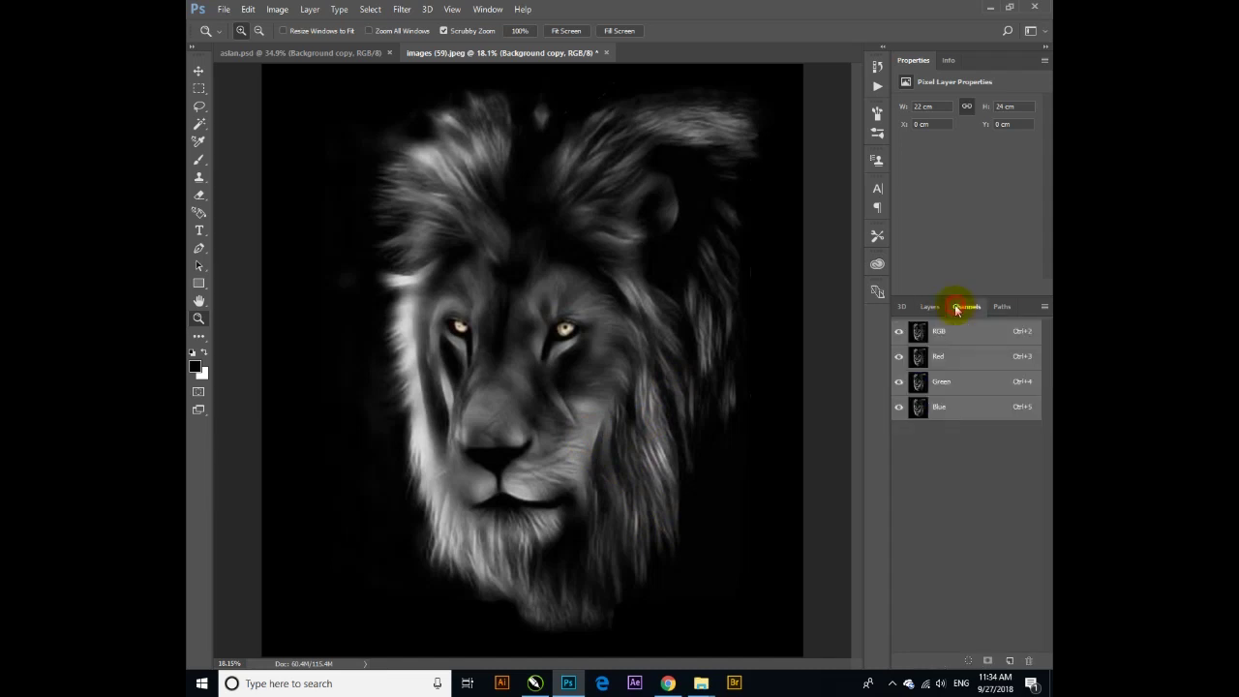
click(926, 308)
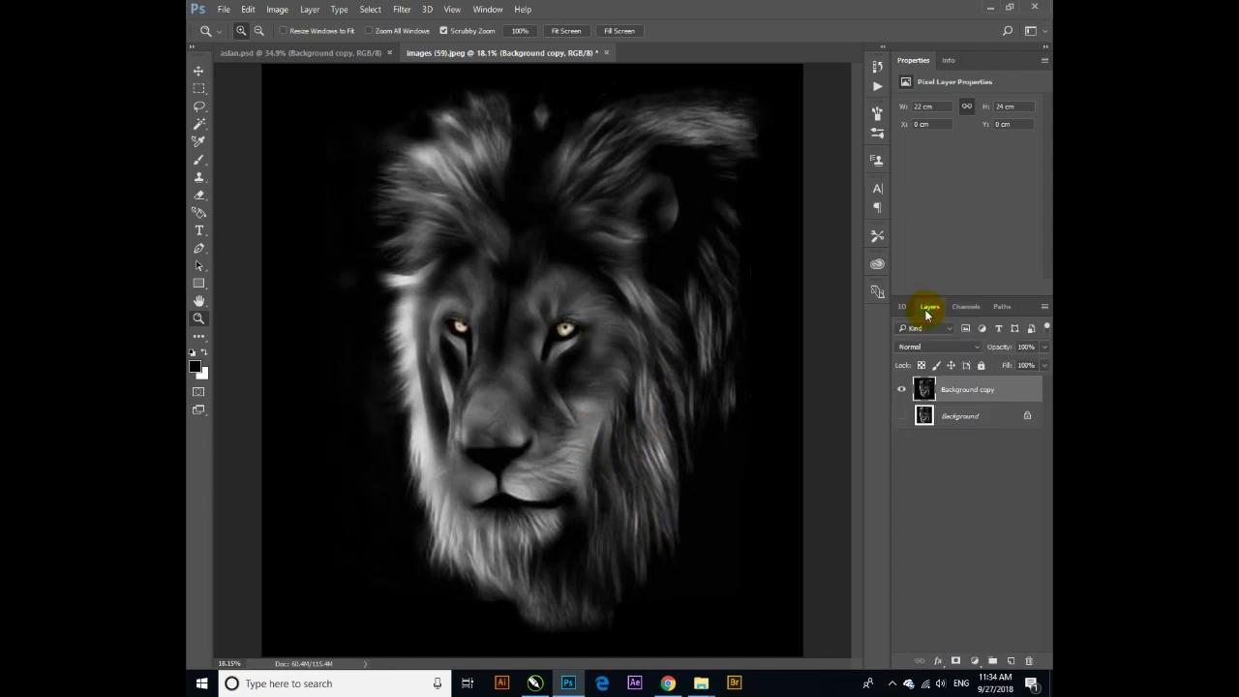
click(963, 306)
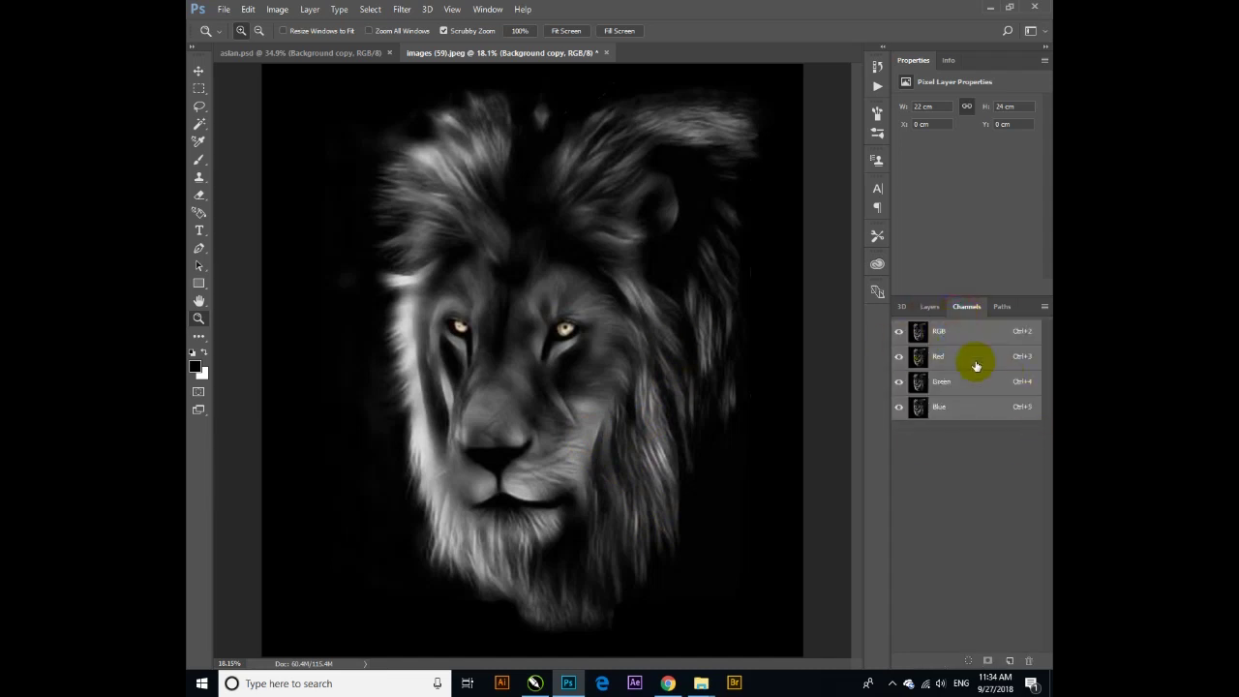
click(930, 306)
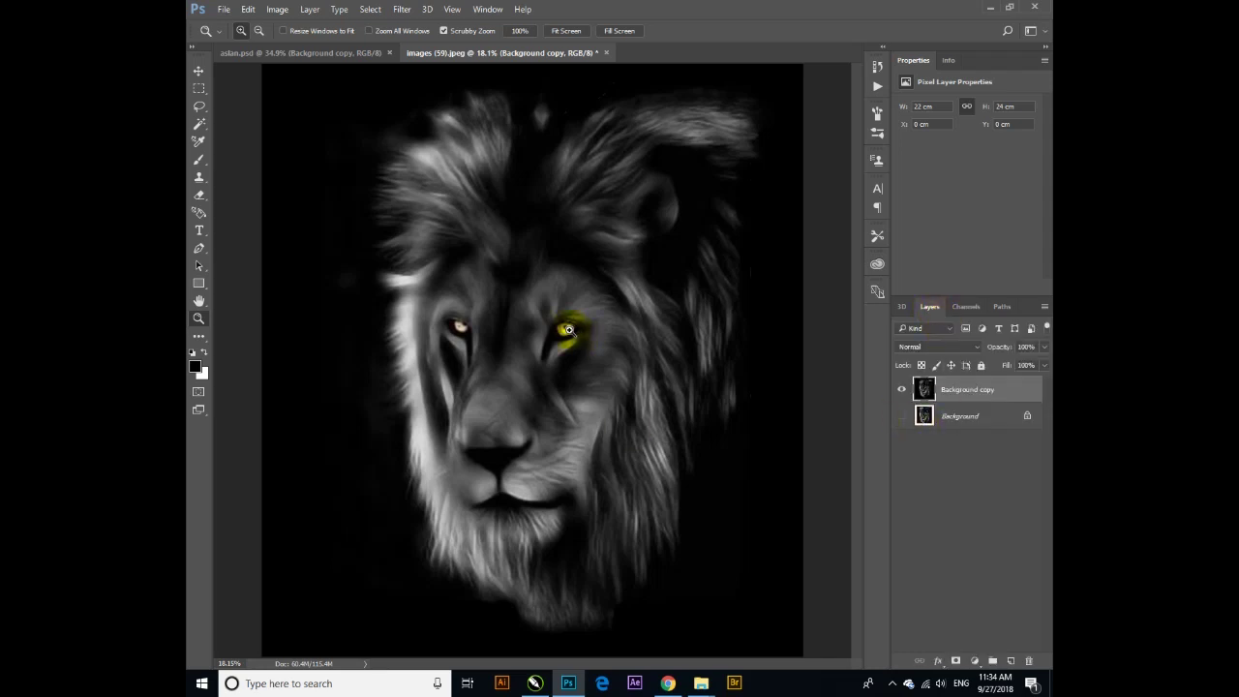
drag(465, 326, 581, 498)
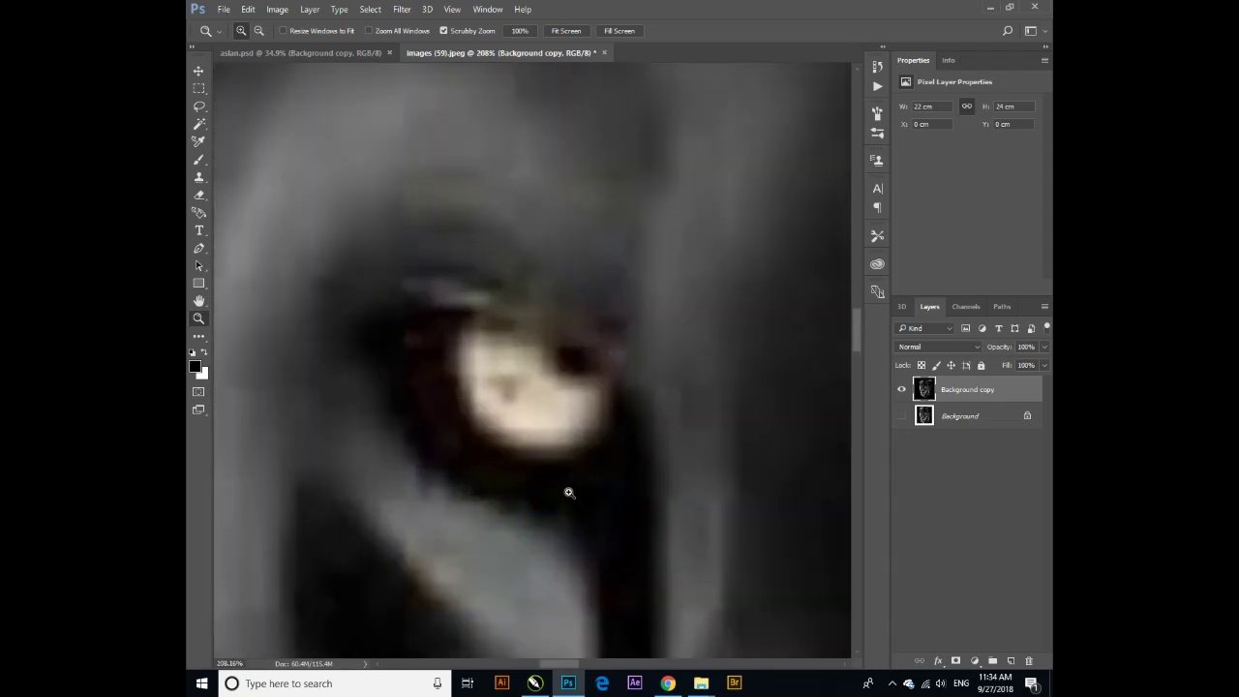
Step: Trace a first Pen path around the lion's left eye, then pan to recenter the eye
key(p)
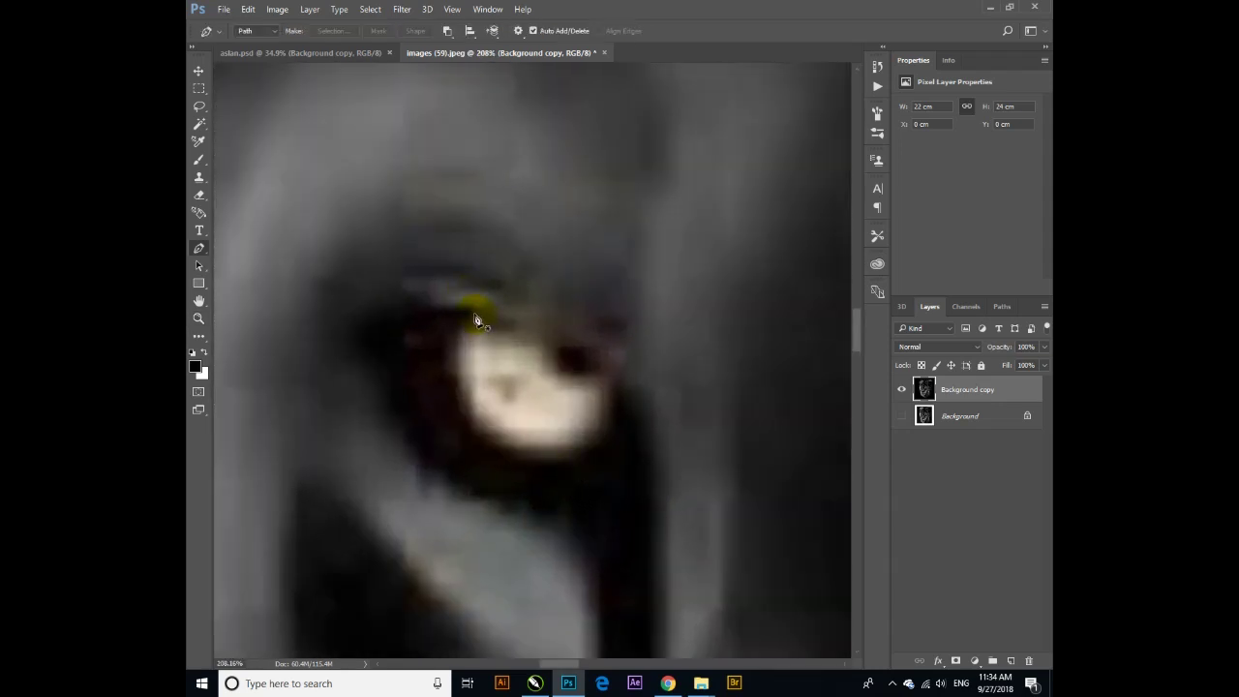
drag(473, 312, 502, 319)
drag(624, 388, 671, 448)
drag(593, 478, 584, 484)
drag(479, 464, 457, 446)
drag(413, 385, 414, 377)
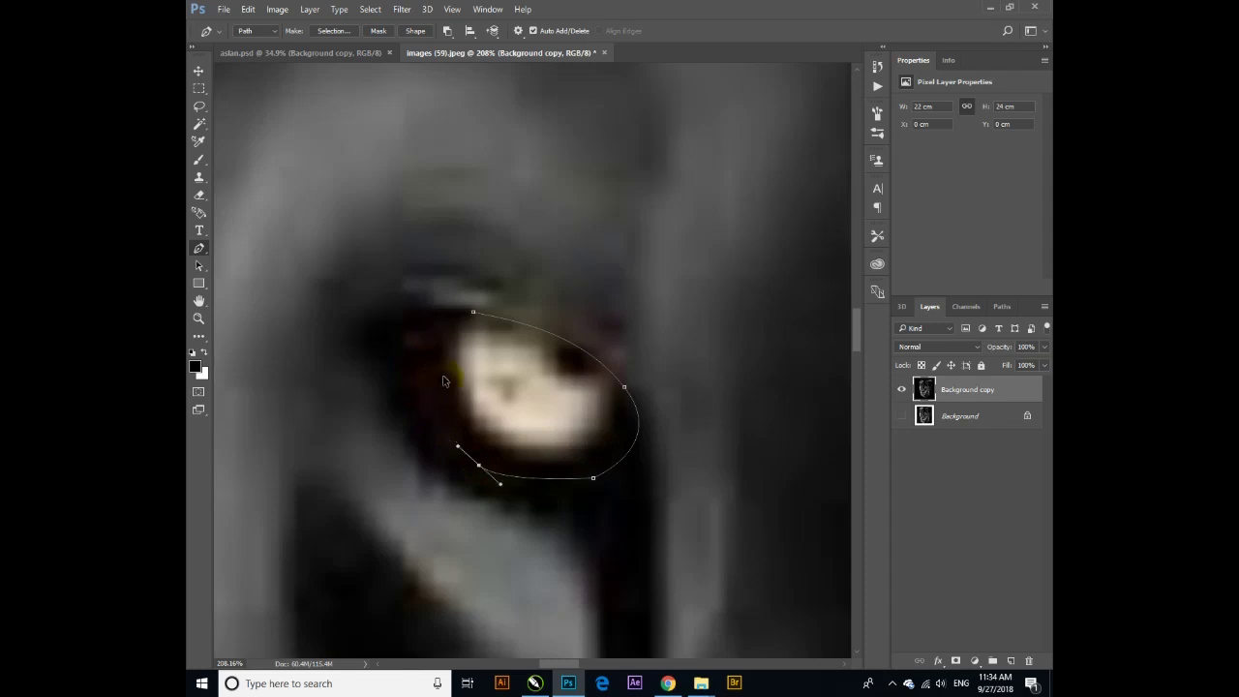
drag(443, 353, 443, 331)
click(474, 320)
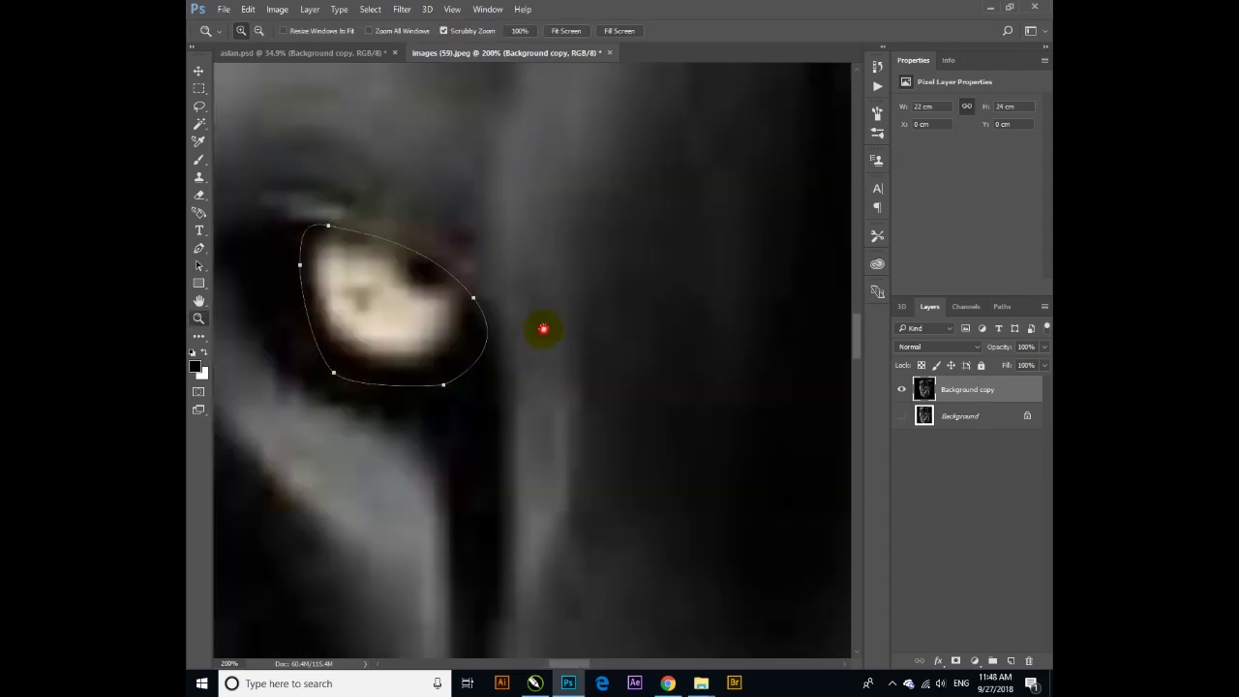
drag(542, 329, 352, 306)
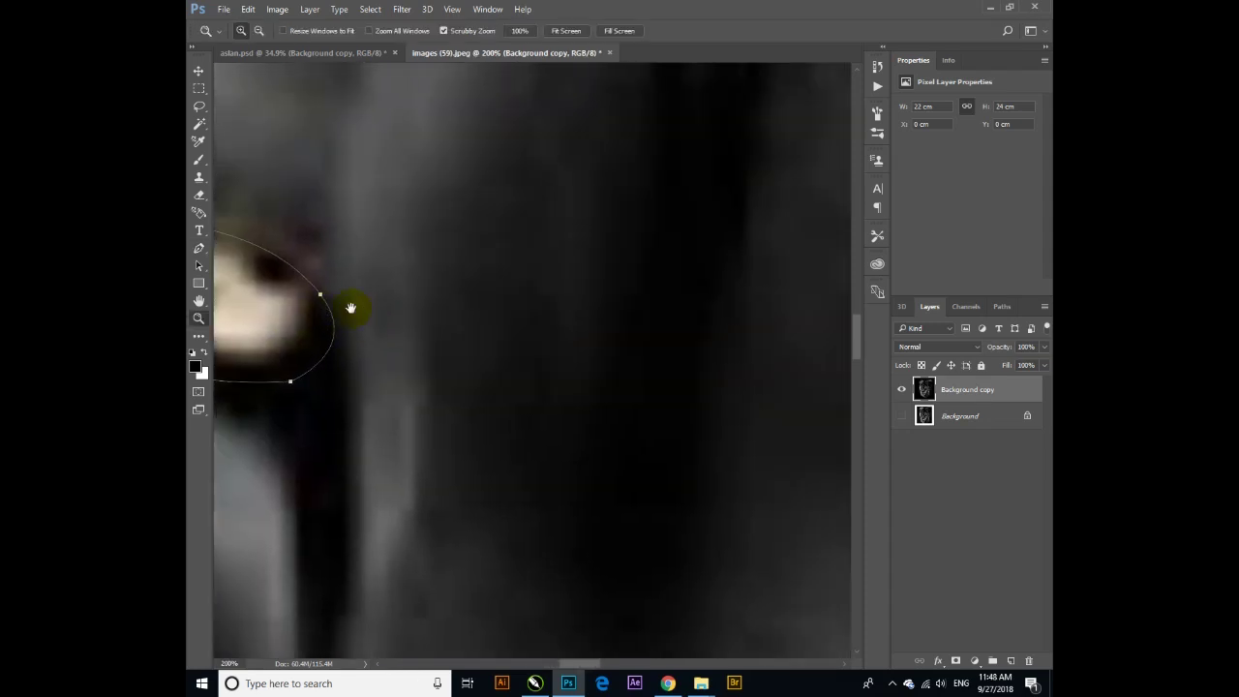
drag(429, 307, 672, 254)
mouse_move(401, 271)
mouse_down()
mouse_move(575, 284)
mouse_move(475, 326)
mouse_move(515, 317)
mouse_up()
Step: Redraw a tighter closed curved Pen path around the eye as the Work Path
key(p)
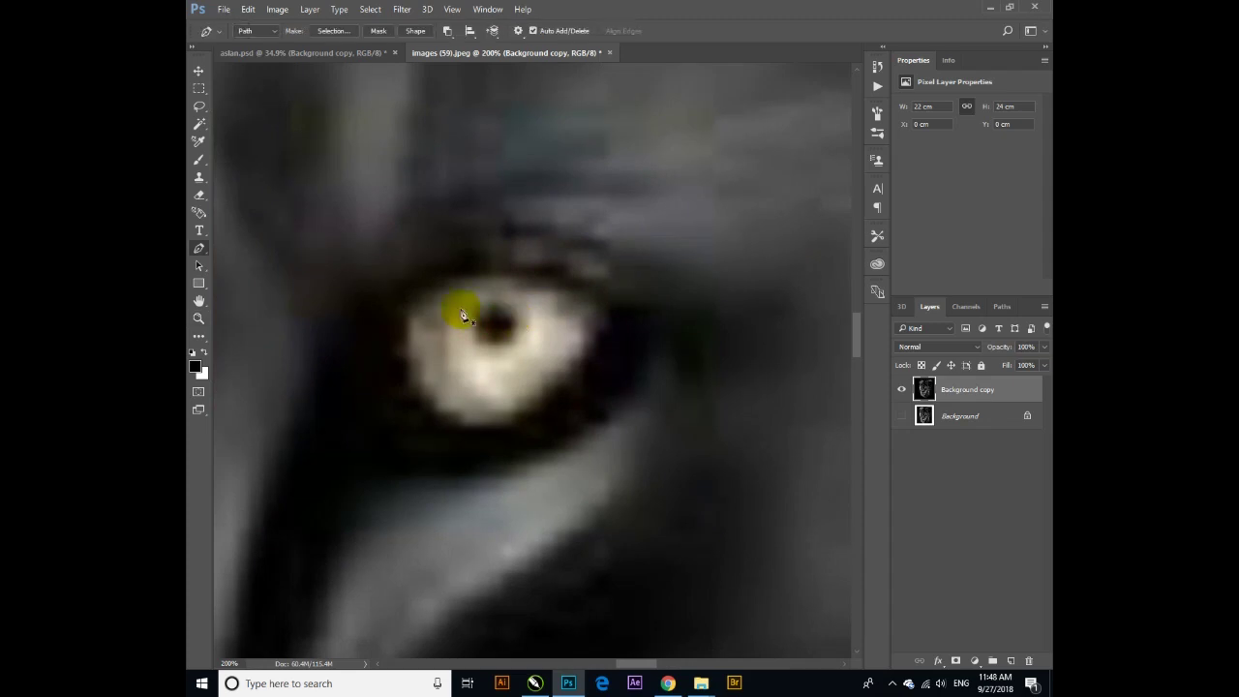
drag(404, 296, 396, 303)
drag(407, 415, 432, 441)
drag(548, 424, 615, 383)
click(631, 318)
drag(548, 272, 422, 278)
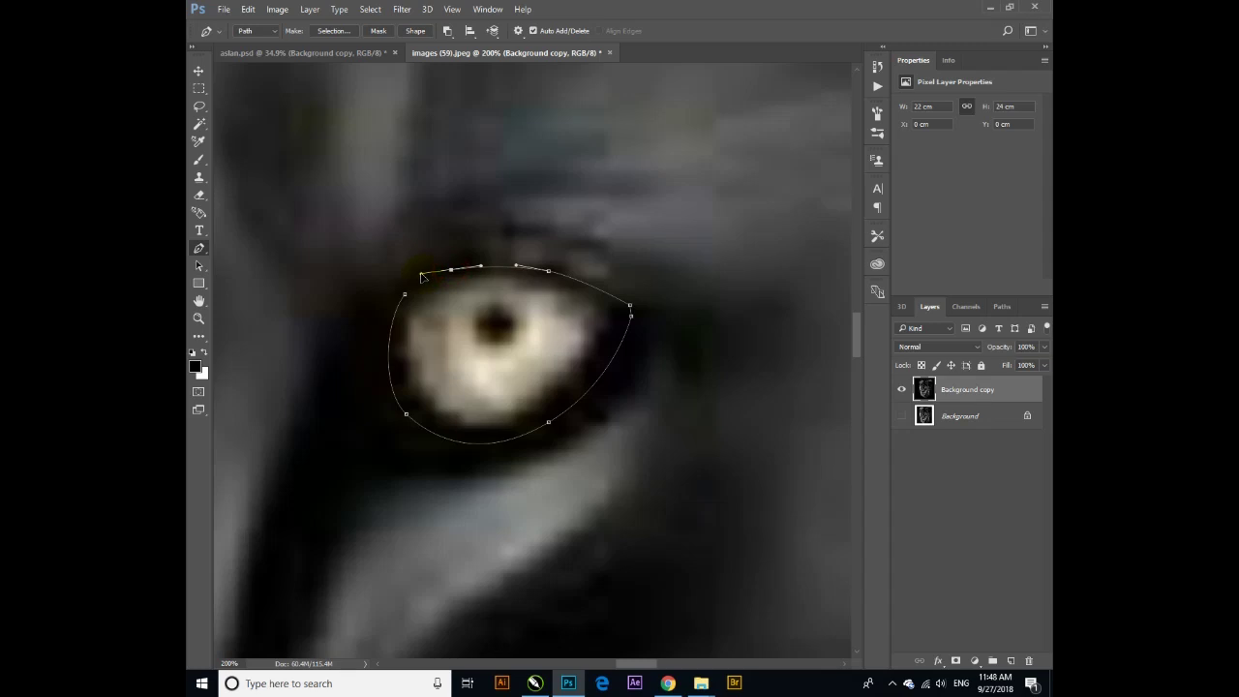
click(406, 296)
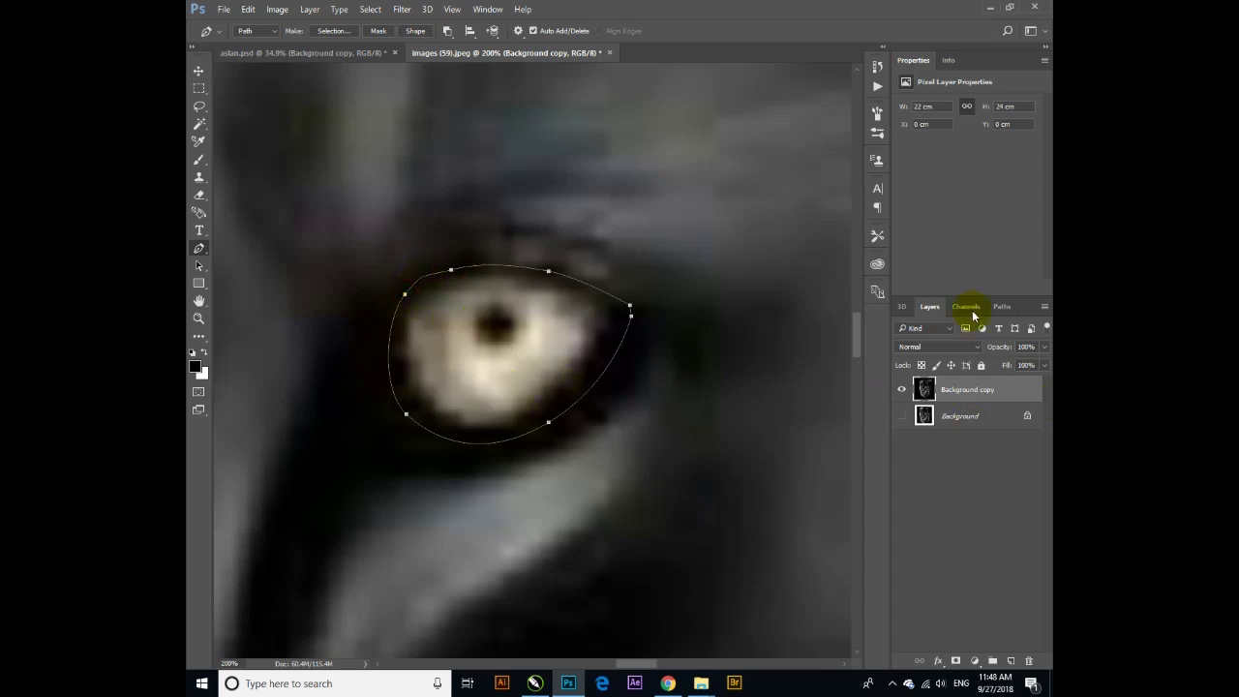
click(1003, 308)
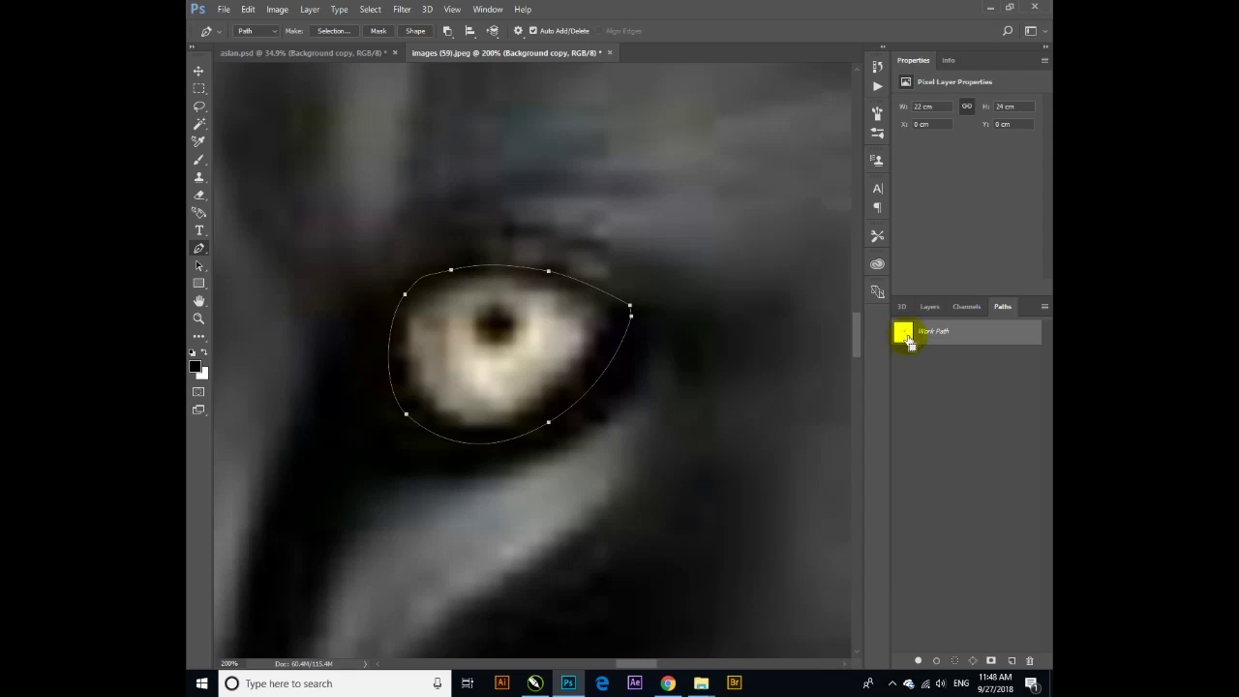
Step: Load the Work Path as a selection, trying and undoing a Magic Wand addition
ctrl+click(902, 335)
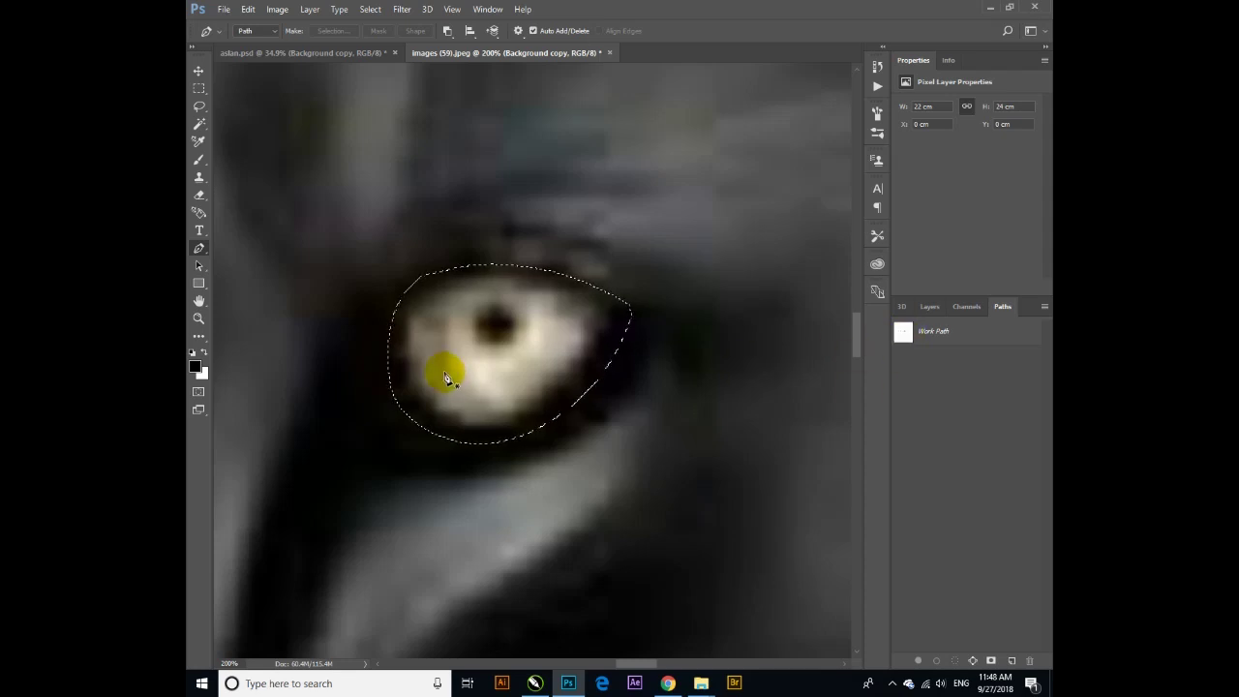
click(199, 123)
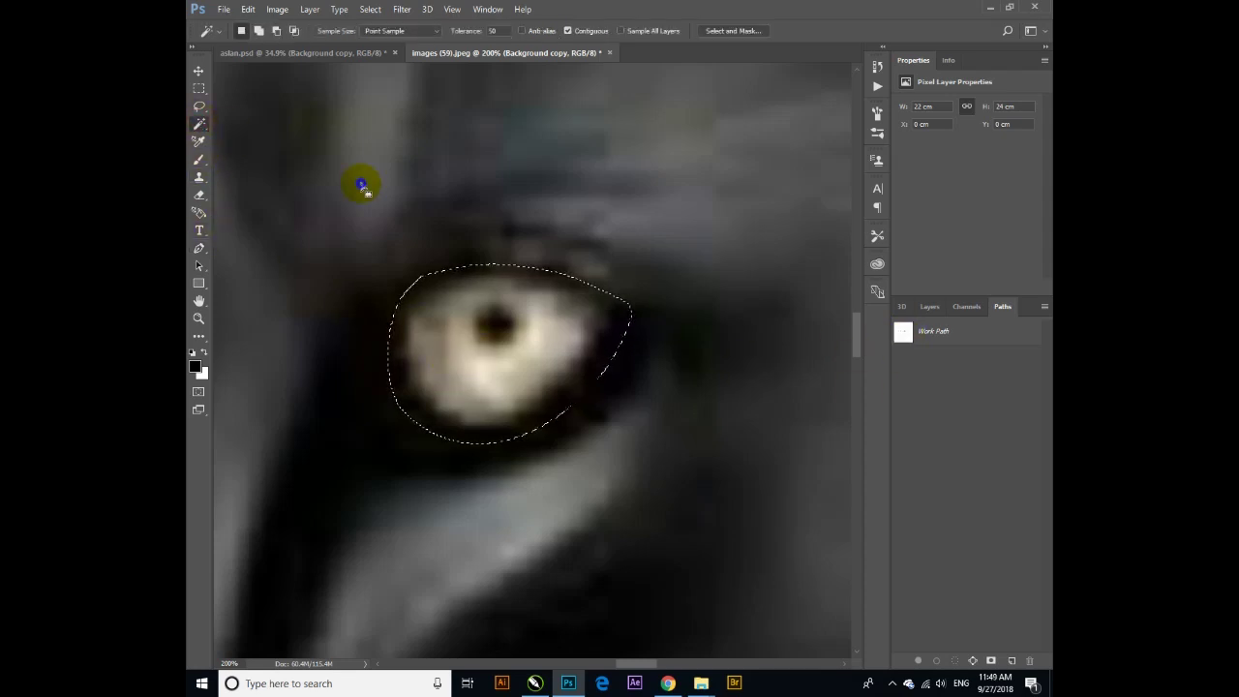
right_click(361, 186)
click(456, 323)
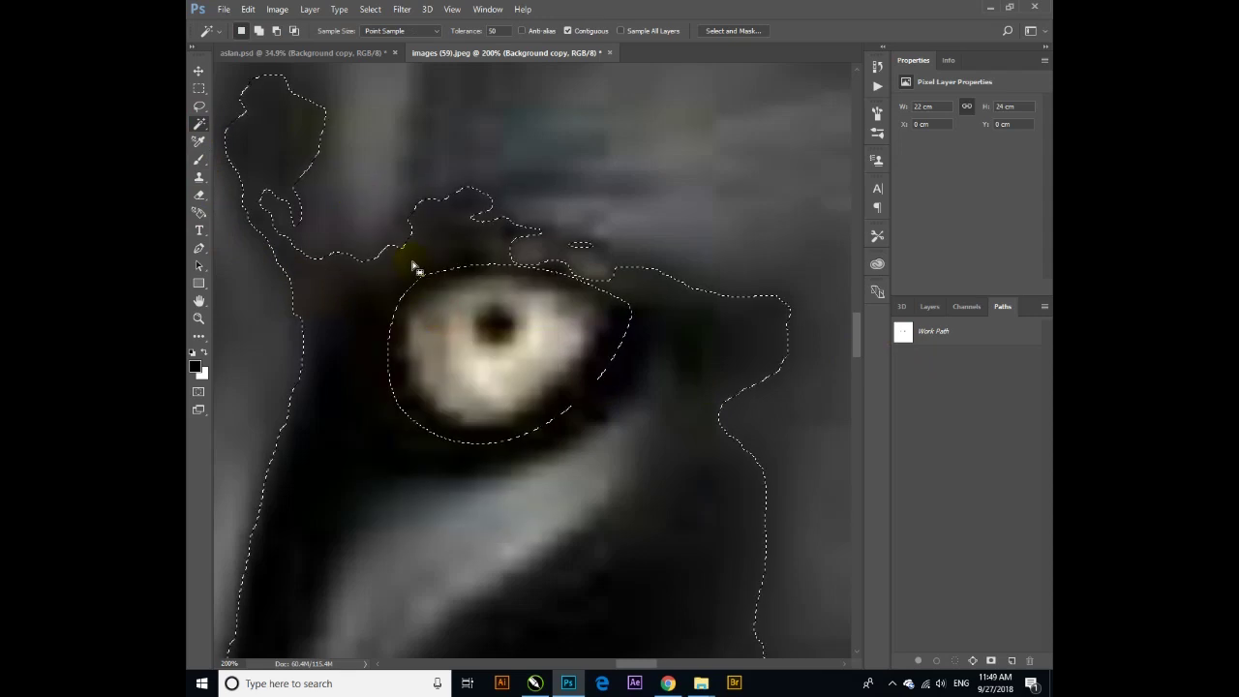
key(ctrl+z)
Step: Copy the selected eye area onto a new Layer 1 with Ctrl+J
click(199, 106)
right_click(481, 254)
click(537, 276)
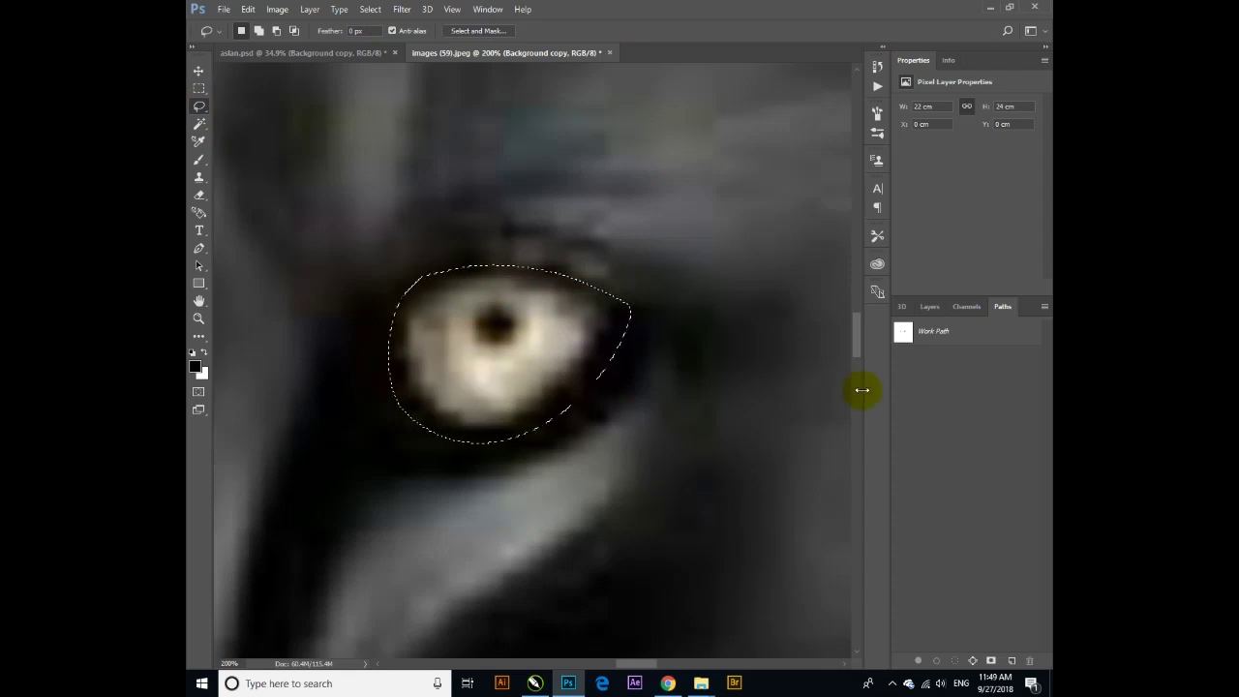
click(928, 307)
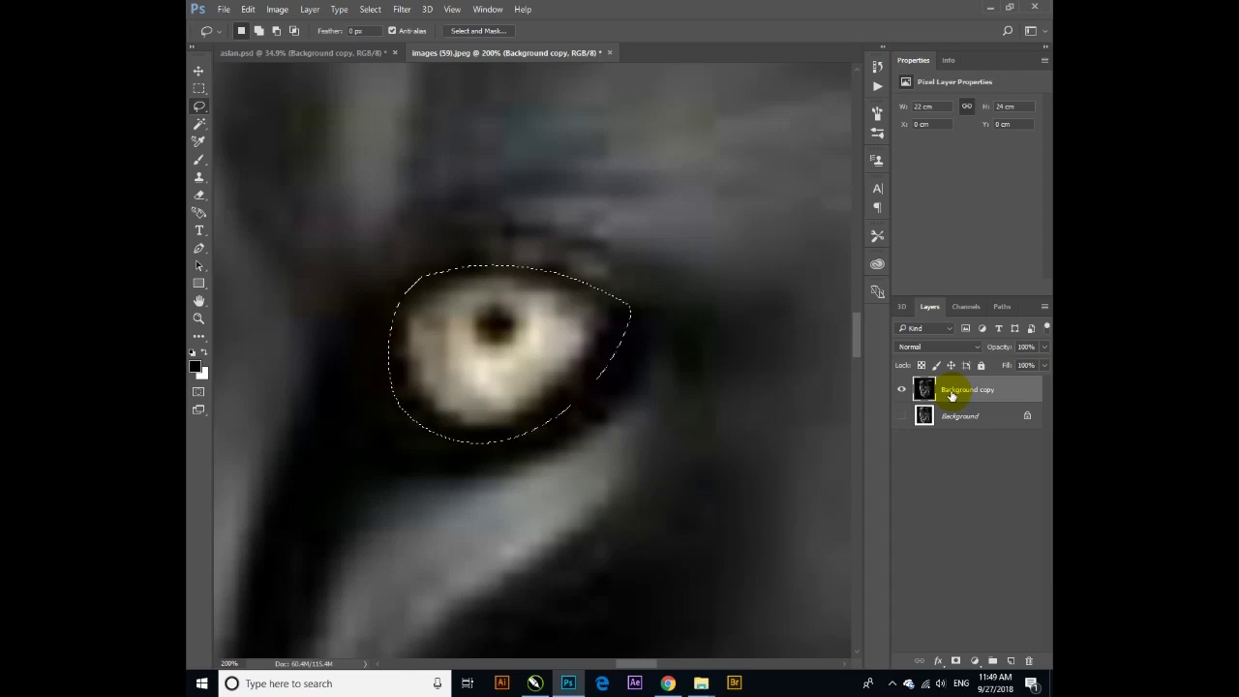
key(ctrl+j)
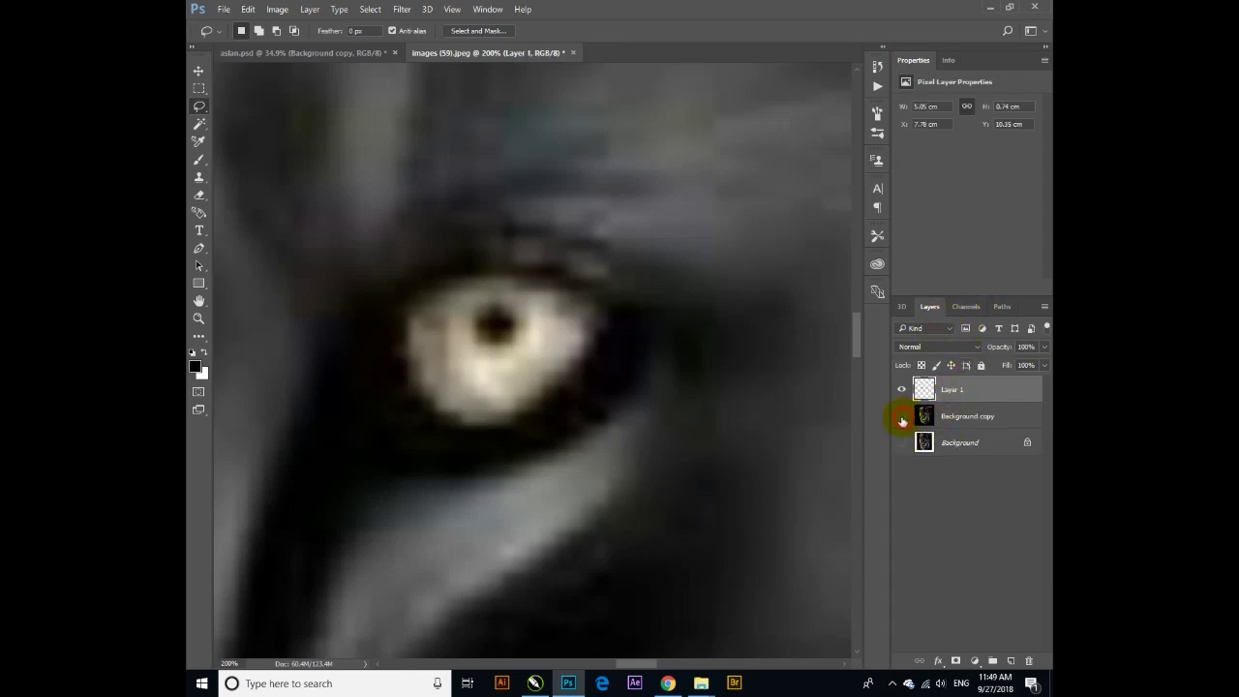
Step: Toggle visibility of the background layers and Layer 1 to check the eye copy
drag(903, 420, 900, 442)
click(901, 416)
click(901, 389)
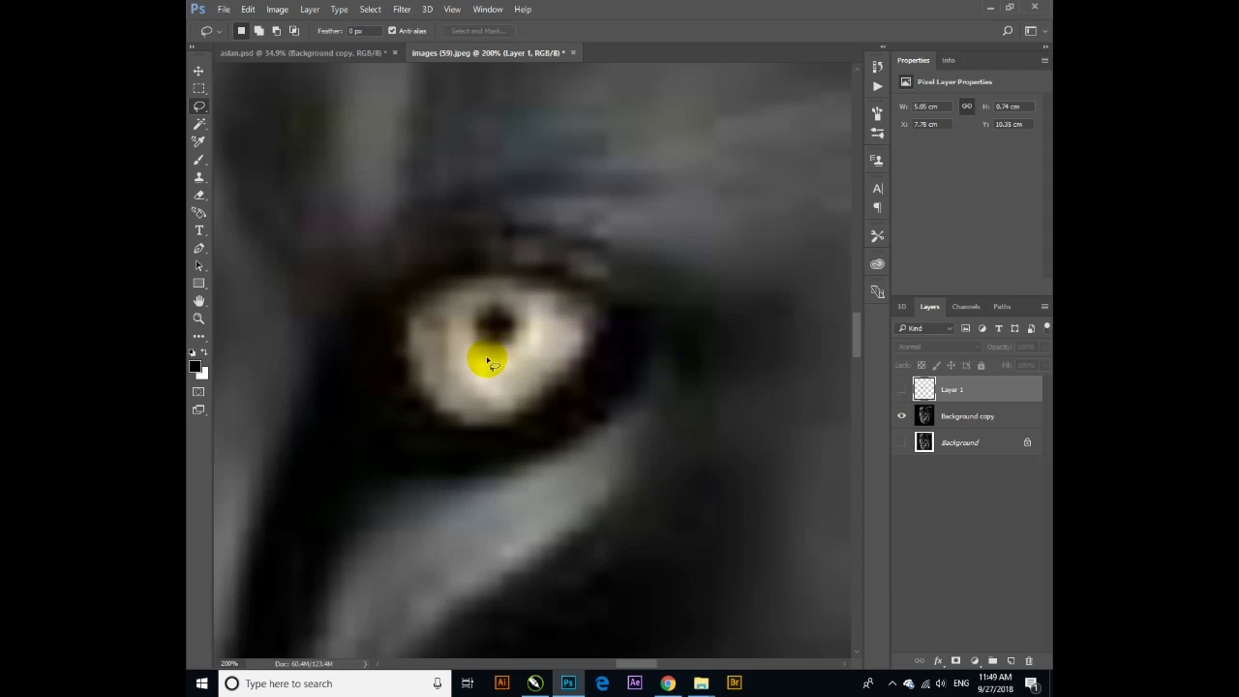
click(905, 389)
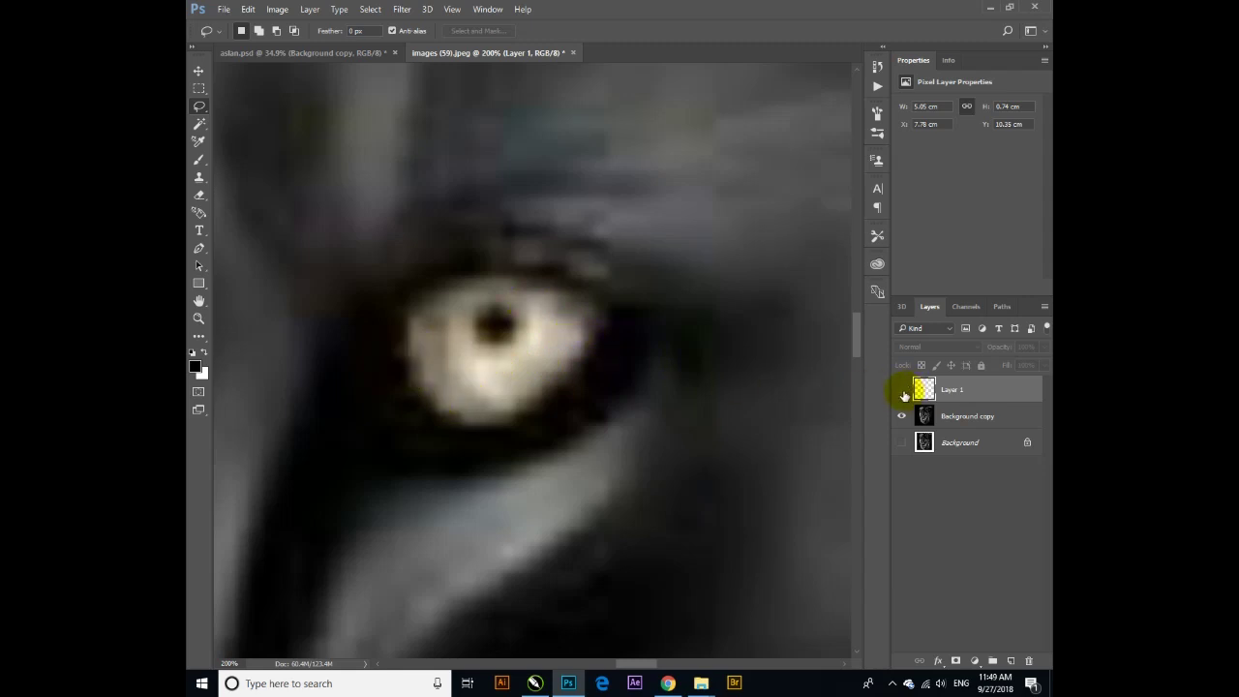
Step: Load the Work Path as a selection and fill it with the black foreground colour
click(1006, 306)
ctrl+click(902, 336)
right_click(433, 235)
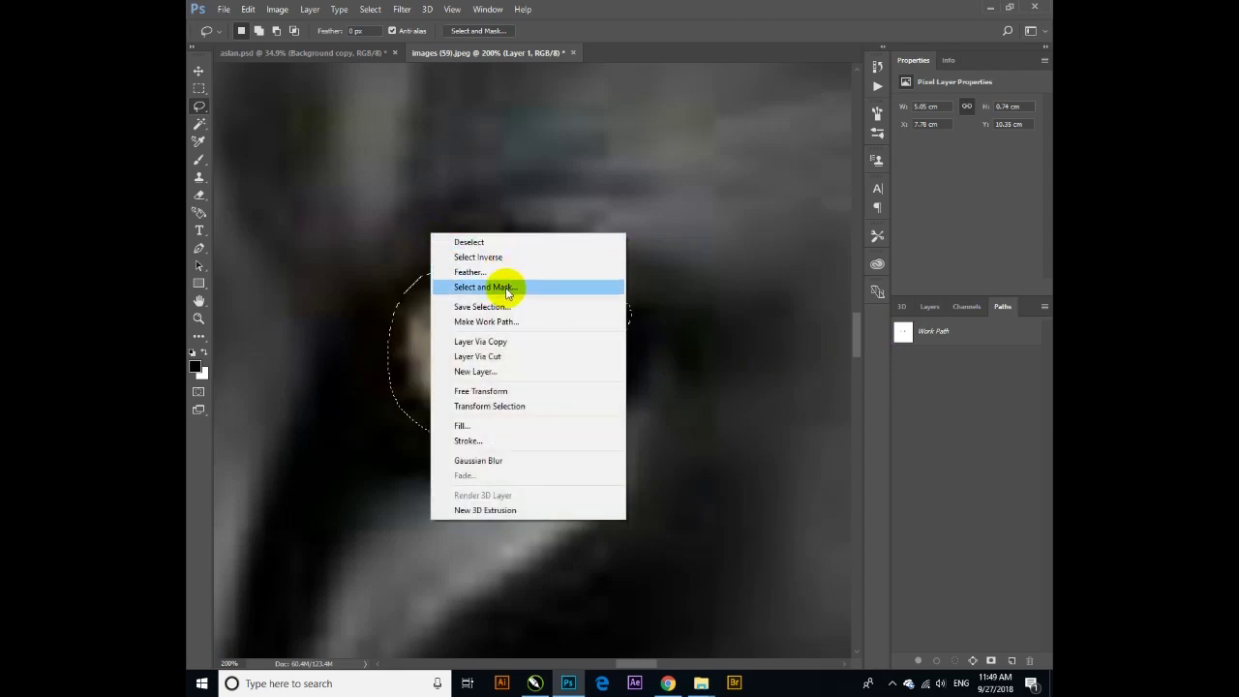
click(502, 260)
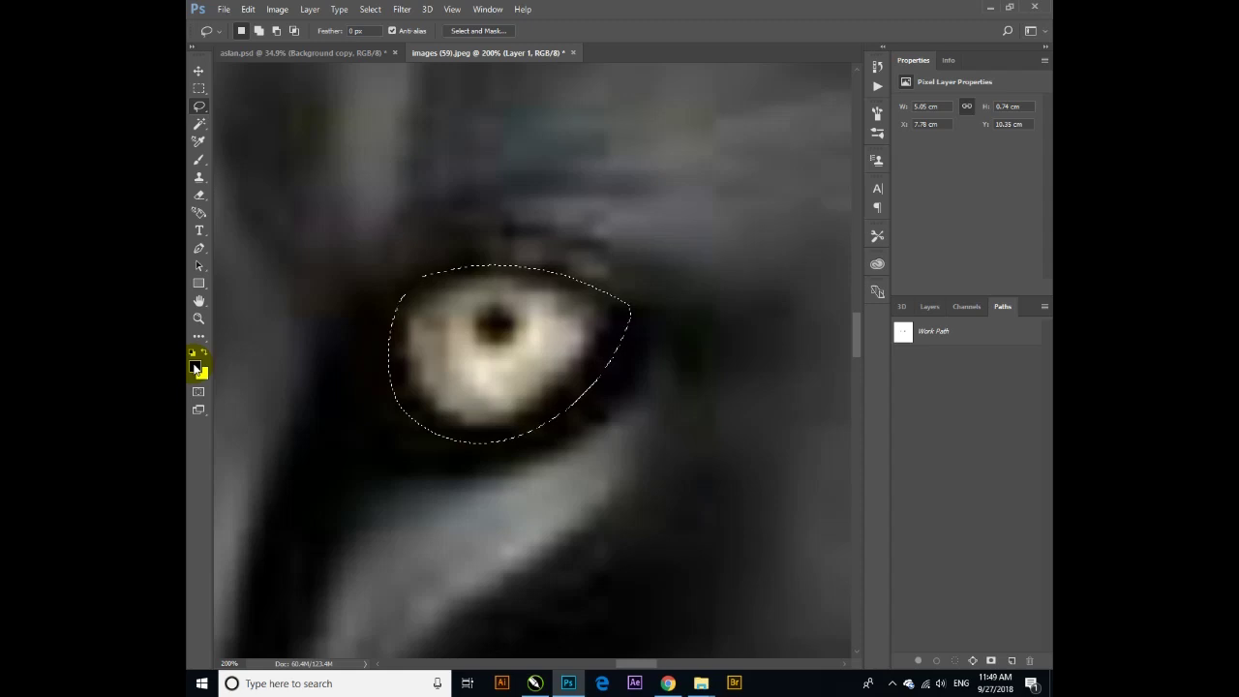
key(shift+F5)
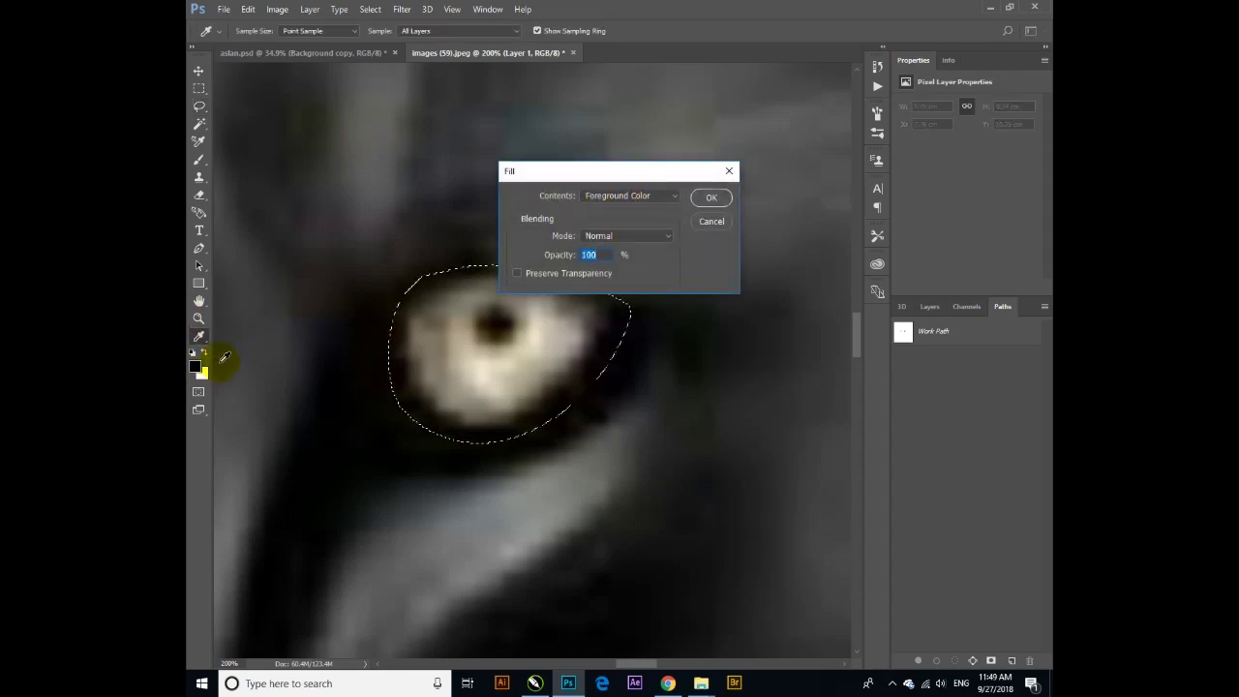
click(711, 200)
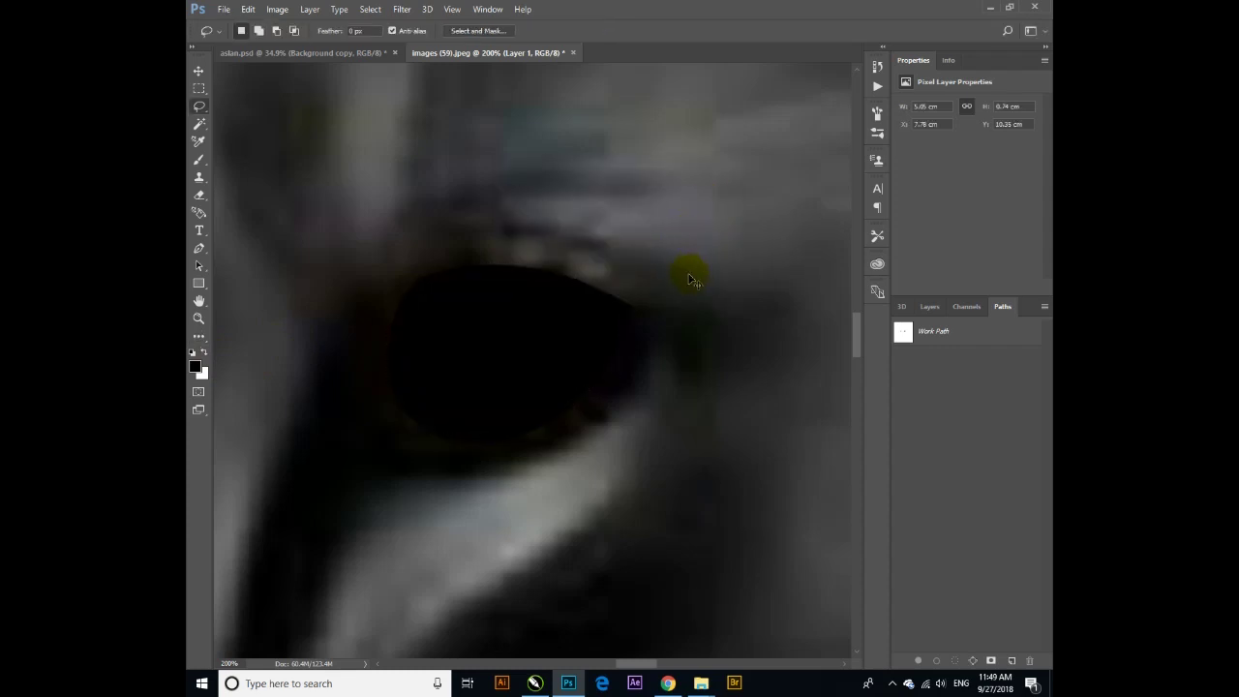
Step: Toggle Layer 1 repeatedly to compare the black iris, then select Background copy
click(966, 307)
click(928, 307)
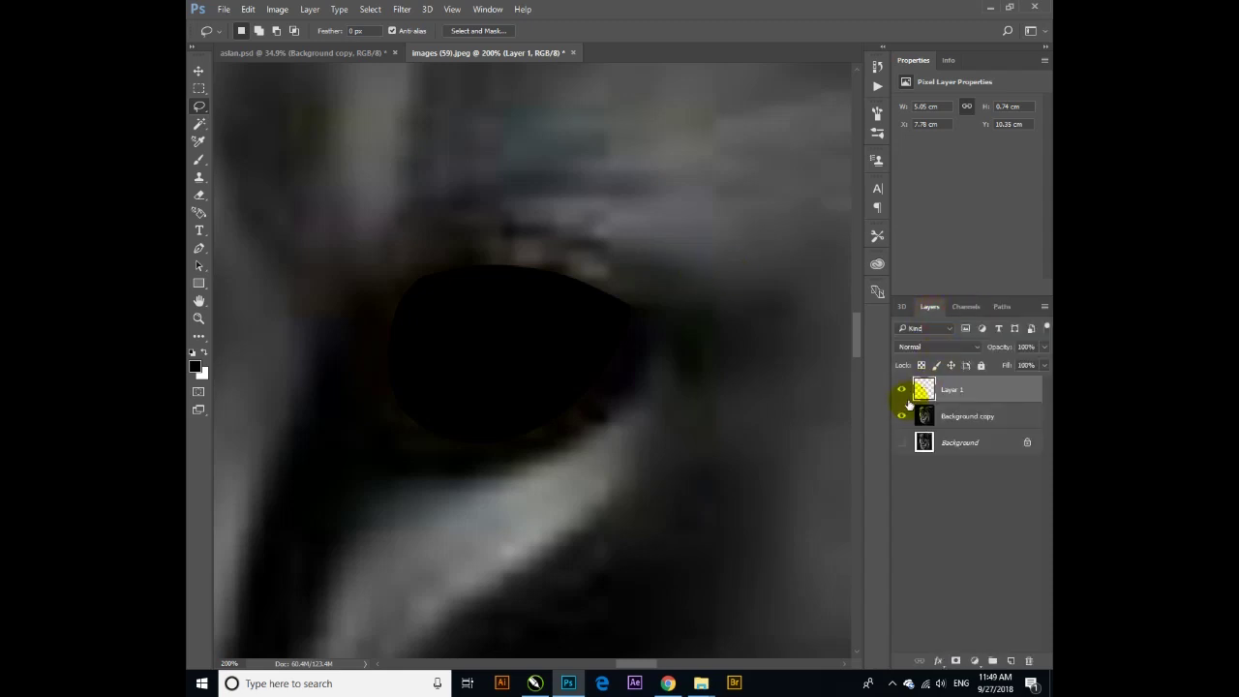
click(901, 390)
click(901, 391)
click(901, 391)
click(901, 391)
click(901, 391)
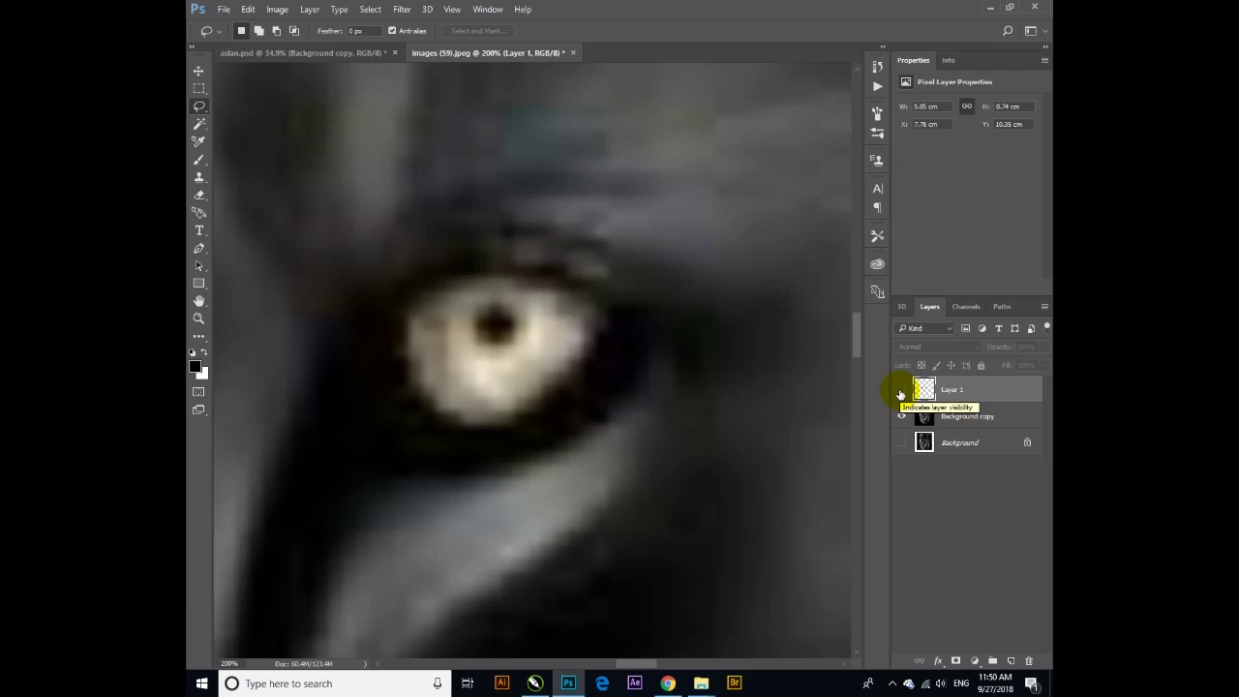
click(967, 416)
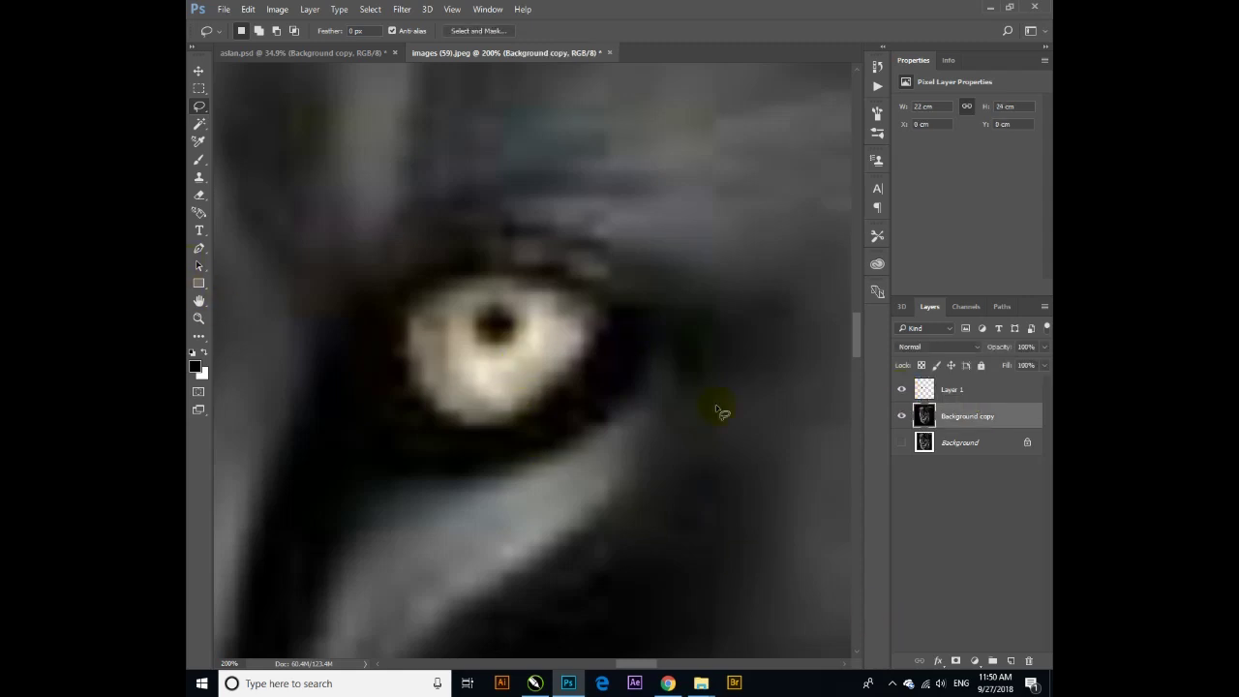
click(199, 317)
Step: Fit the lion portrait to the window and toggle Background copy and Layer 1 visibility
right_click(374, 213)
click(389, 225)
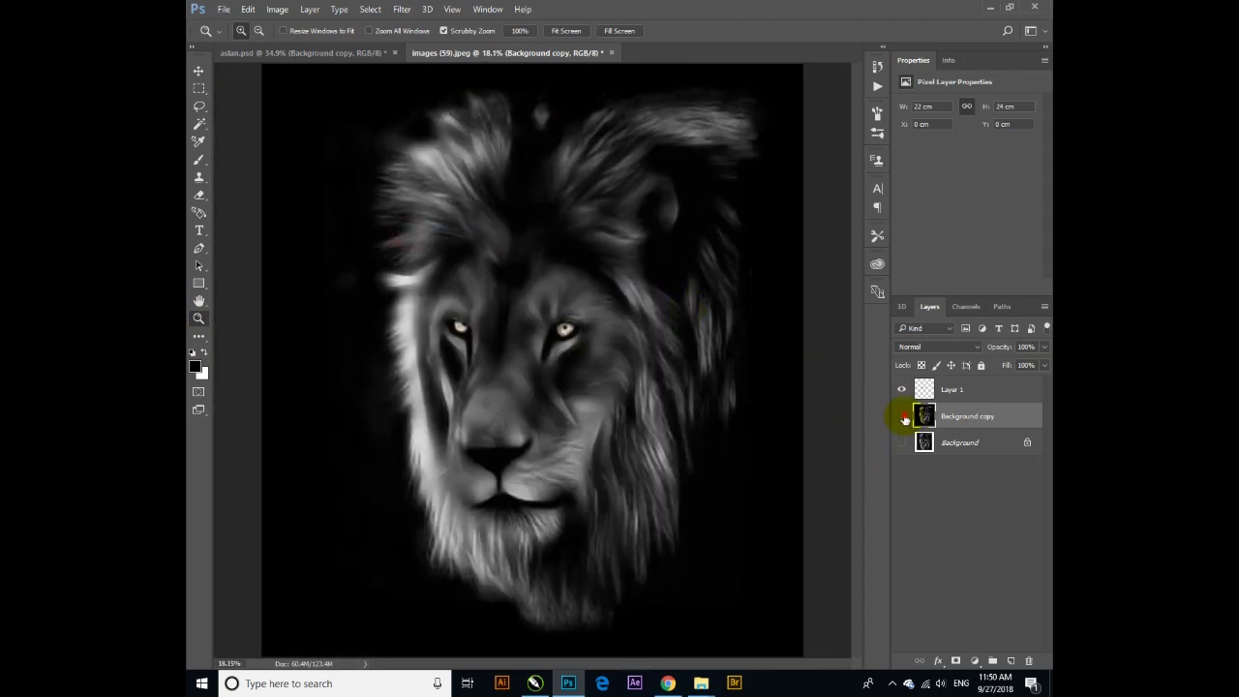
click(902, 416)
click(902, 416)
click(901, 389)
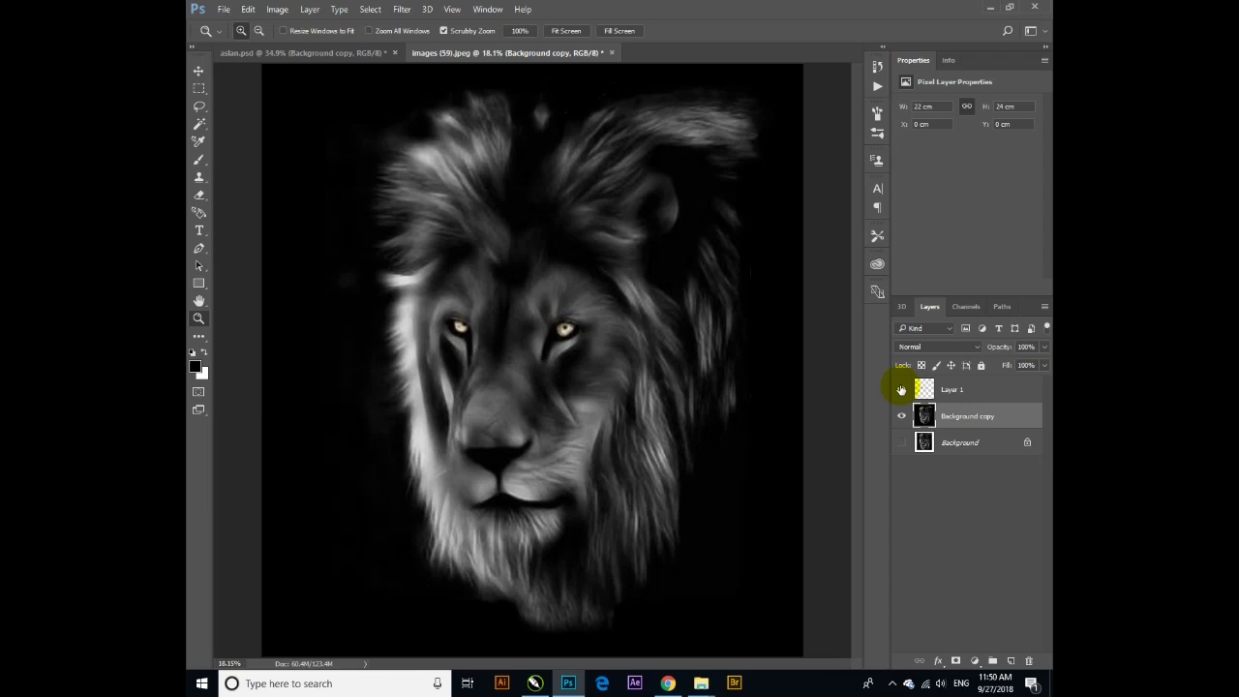
right_click(995, 414)
click(1016, 416)
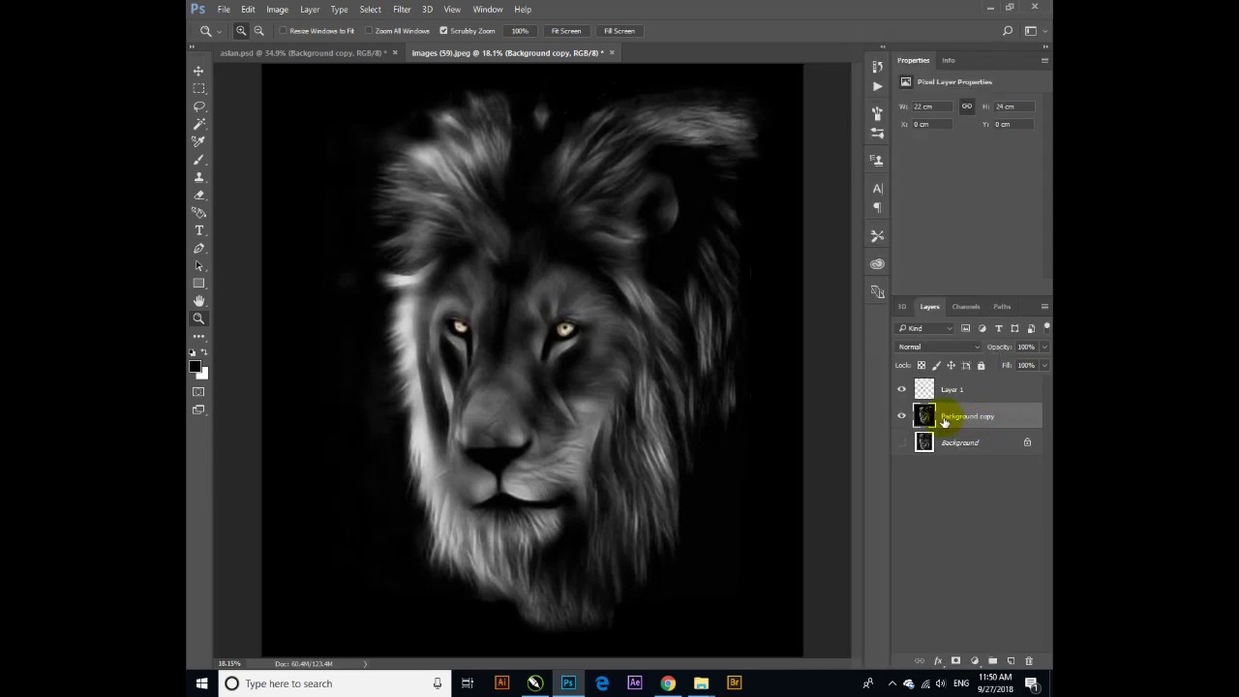
Step: Duplicate Background copy into a new Untitled-12 document and add a white layer mask
right_click(1003, 417)
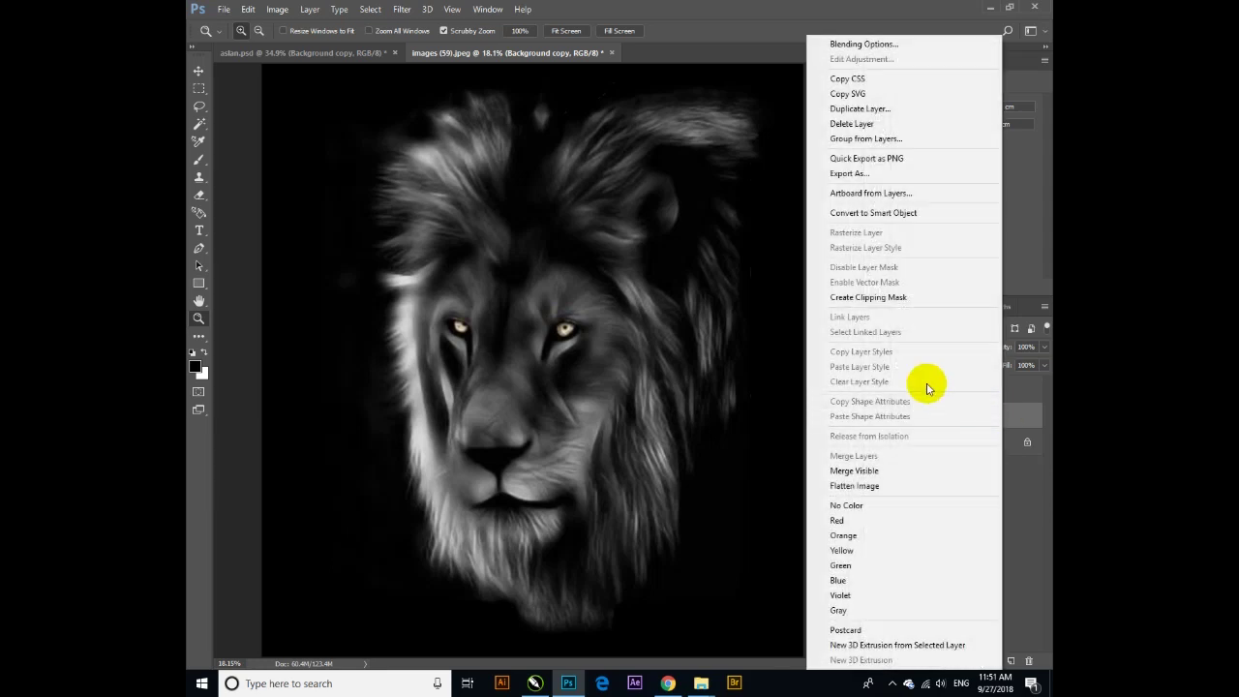
click(869, 112)
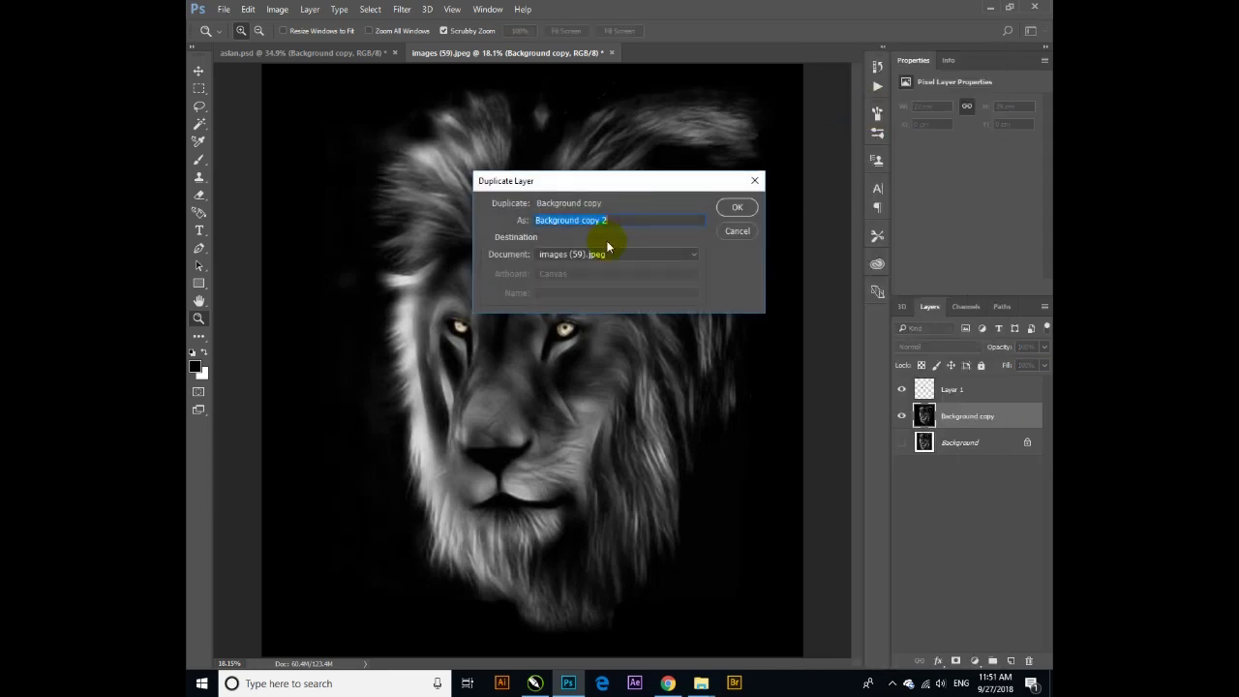
click(611, 256)
click(594, 280)
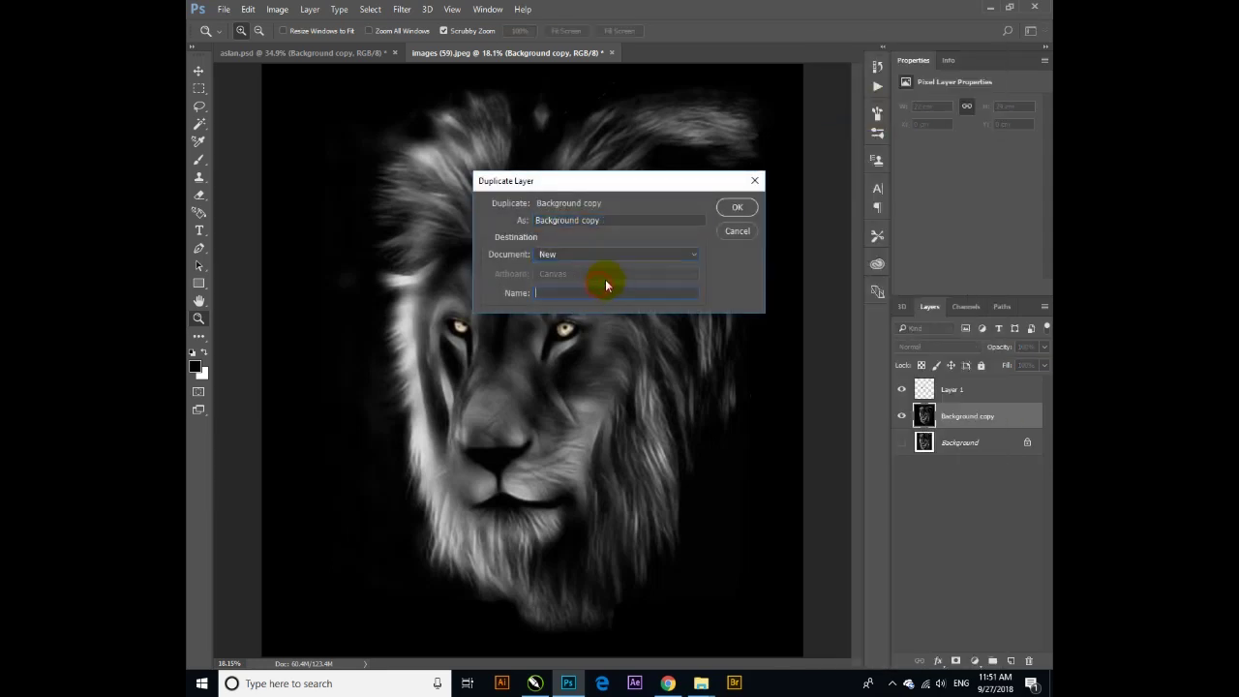
click(734, 209)
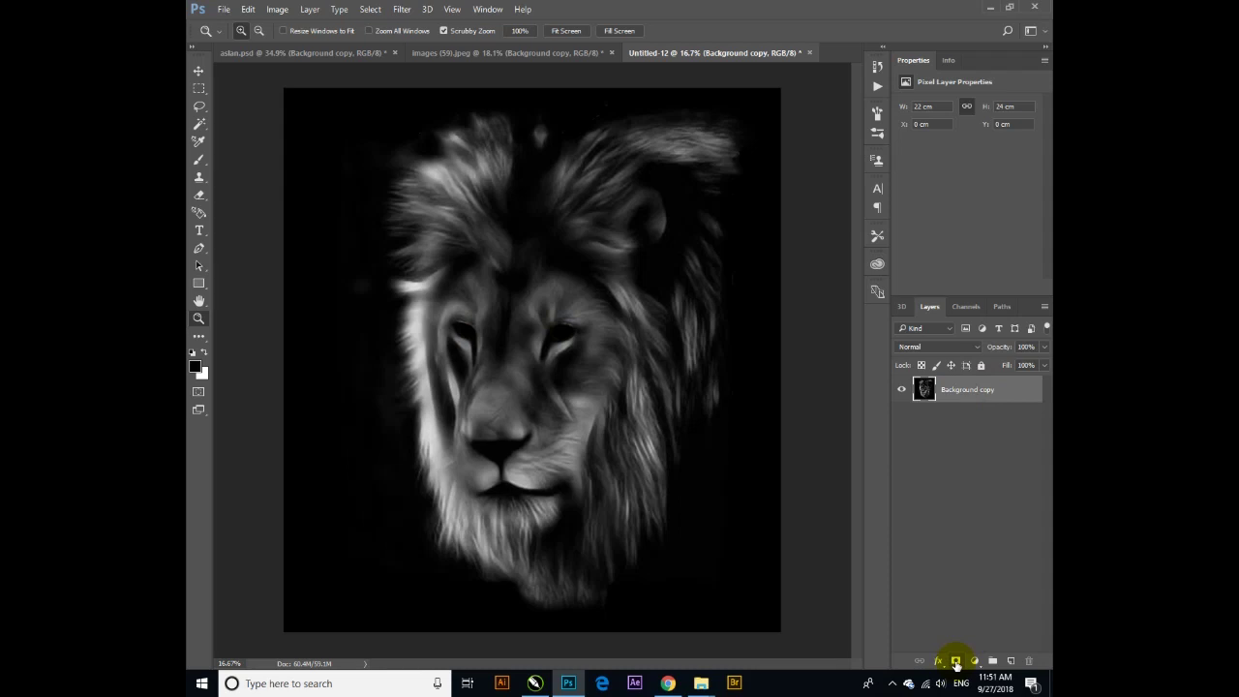
click(955, 662)
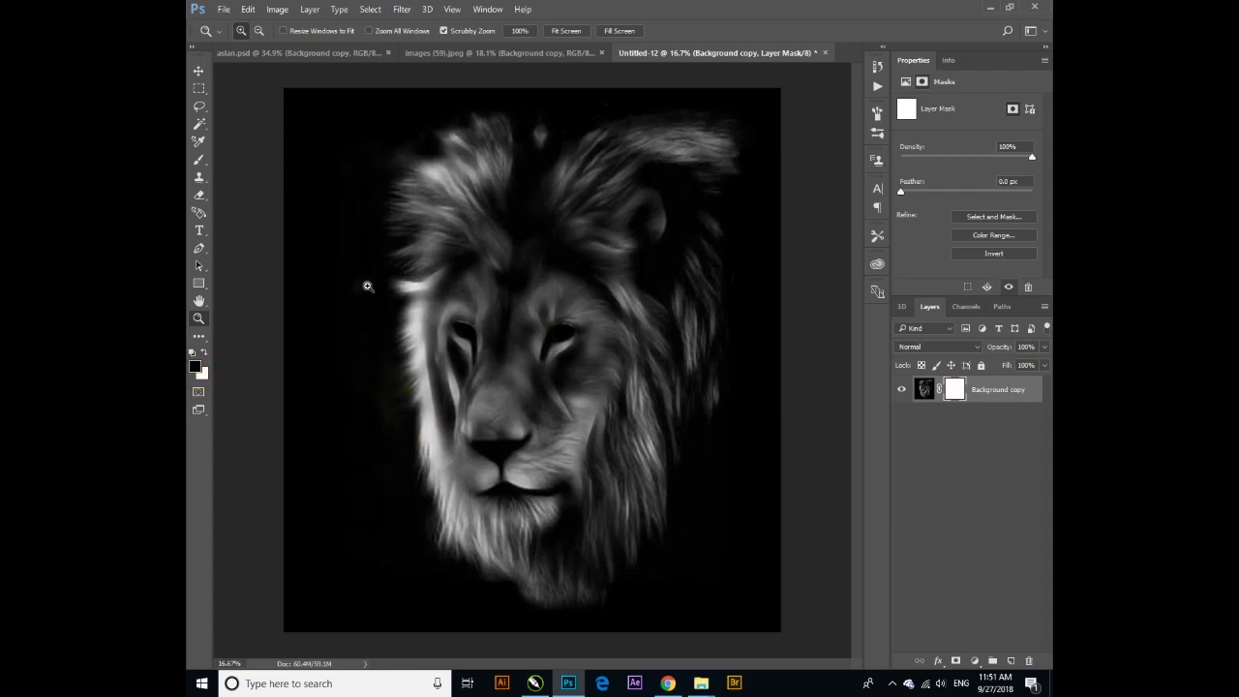
Step: Brush black onto the mask along the left, lower-right and right margins to hide the dark background
click(199, 158)
mouse_move(309, 365)
mouse_down()
mouse_move(312, 247)
mouse_move(291, 253)
mouse_move(302, 435)
mouse_up()
mouse_move(303, 526)
mouse_down()
mouse_move(283, 616)
mouse_move(323, 456)
mouse_move(342, 561)
mouse_move(299, 337)
mouse_move(359, 461)
mouse_move(335, 323)
mouse_move(368, 387)
mouse_move(359, 262)
mouse_move(383, 117)
mouse_move(359, 97)
mouse_move(351, 280)
mouse_move(352, 135)
mouse_up()
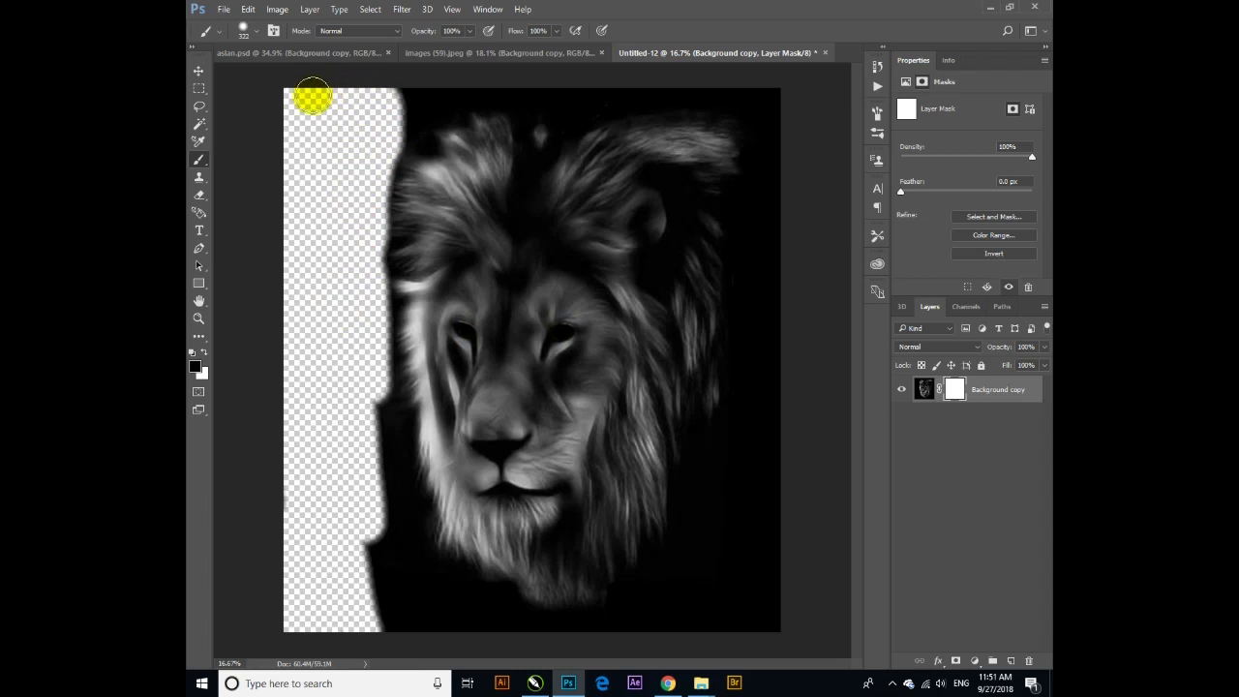
drag(346, 403, 368, 389)
mouse_move(382, 427)
mouse_down()
mouse_move(378, 395)
mouse_move(401, 622)
mouse_move(420, 600)
mouse_move(365, 526)
mouse_move(400, 658)
mouse_move(420, 572)
mouse_move(496, 623)
mouse_move(470, 614)
mouse_move(587, 636)
mouse_move(726, 580)
mouse_move(722, 643)
mouse_move(686, 614)
mouse_move(789, 583)
mouse_move(765, 613)
mouse_move(779, 368)
mouse_move(741, 459)
mouse_move(746, 442)
mouse_move(623, 622)
mouse_move(593, 634)
mouse_move(490, 621)
mouse_move(414, 559)
mouse_up()
mouse_move(755, 484)
mouse_down()
mouse_move(703, 581)
mouse_move(739, 506)
mouse_move(726, 577)
mouse_move(680, 597)
mouse_move(757, 409)
mouse_move(741, 423)
mouse_move(774, 331)
mouse_move(787, 235)
mouse_move(777, 125)
mouse_move(755, 106)
mouse_move(768, 94)
mouse_move(552, 83)
mouse_move(410, 102)
mouse_up()
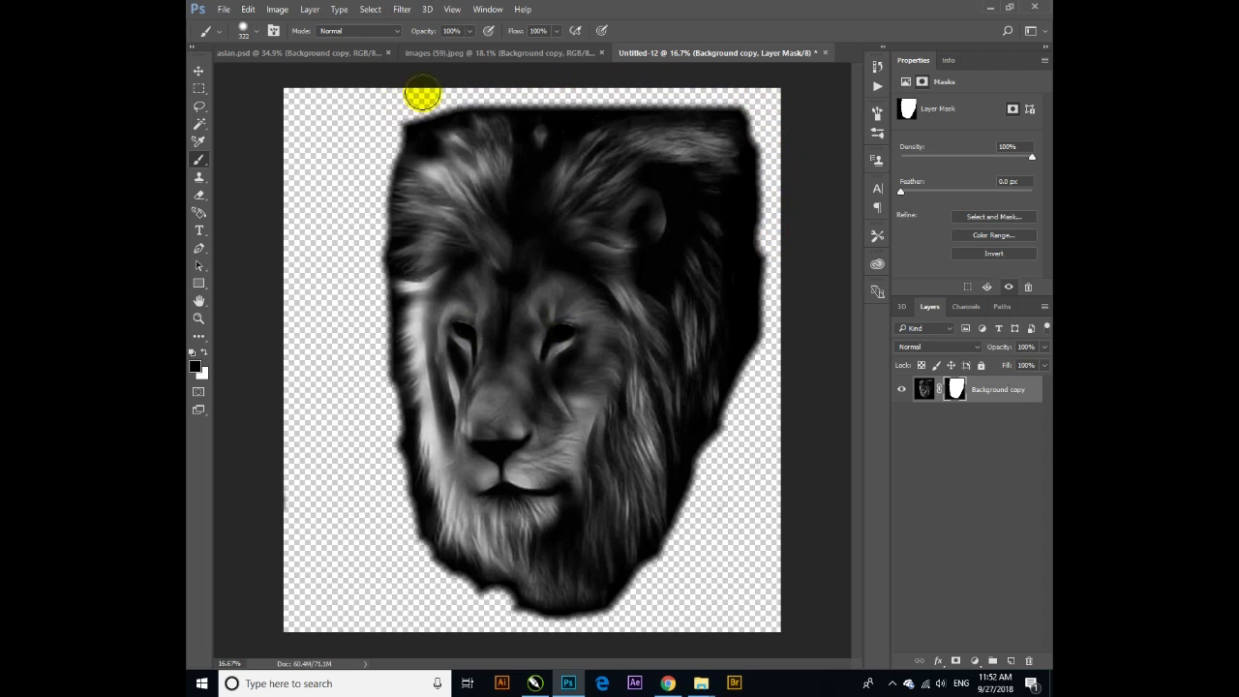
drag(755, 111, 783, 336)
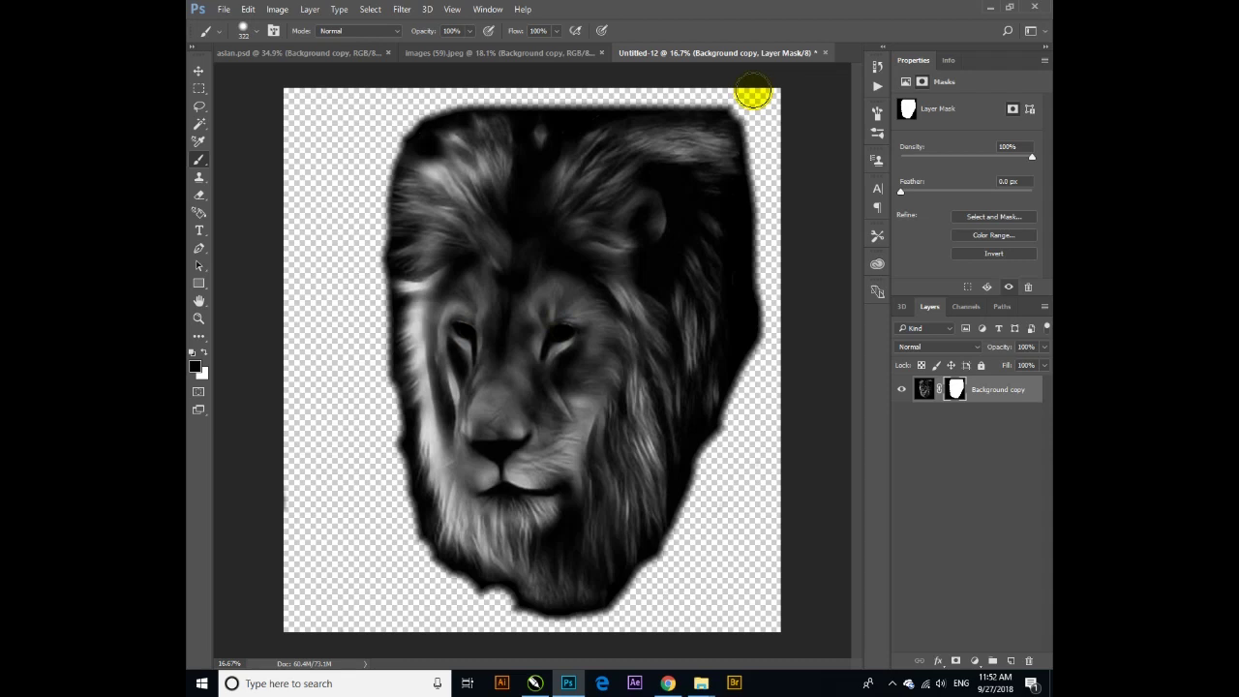
mouse_move(760, 345)
mouse_down()
mouse_move(765, 277)
mouse_move(760, 356)
mouse_move(764, 191)
mouse_up()
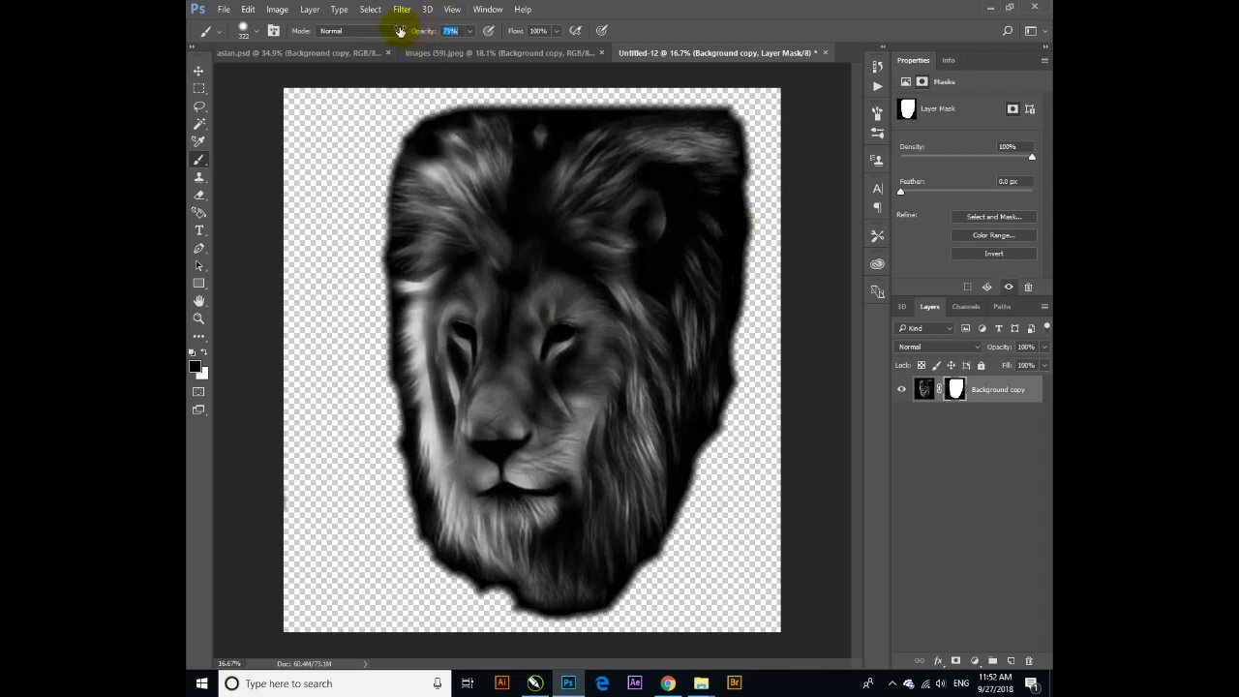
Step: Lower brush opacity to 27% and soften the mask along the top and upper-left mane
click(755, 215)
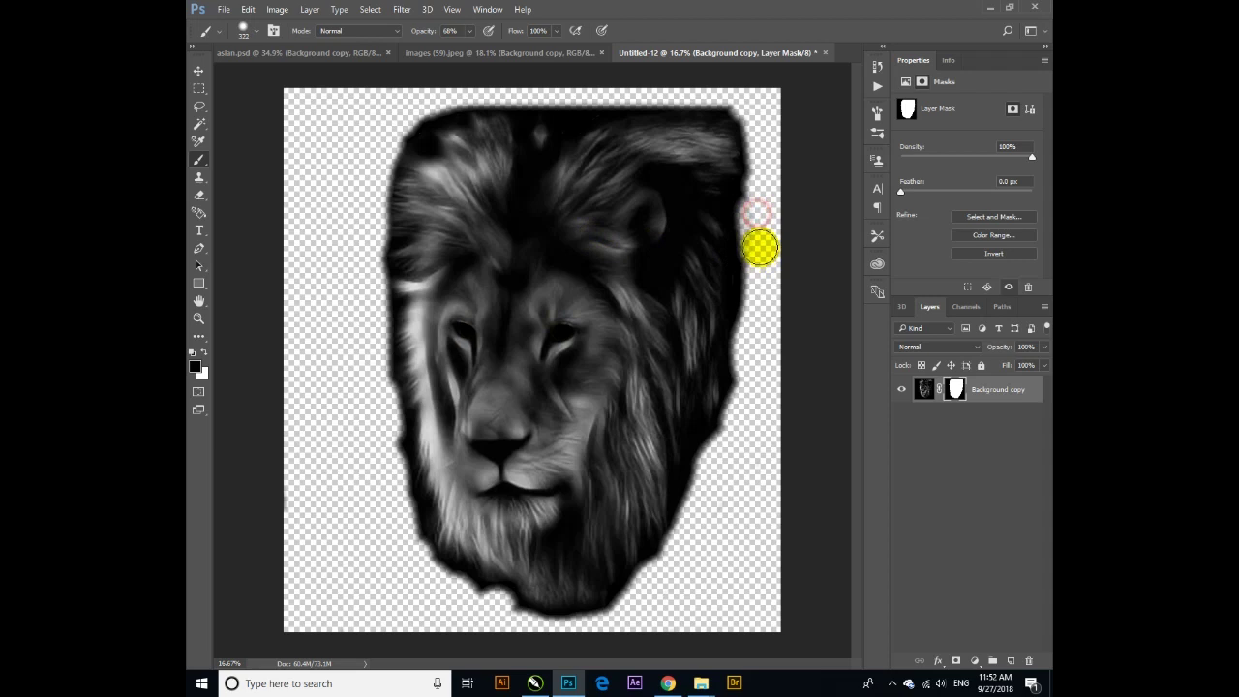
drag(394, 32, 390, 32)
click(571, 106)
drag(600, 92, 722, 99)
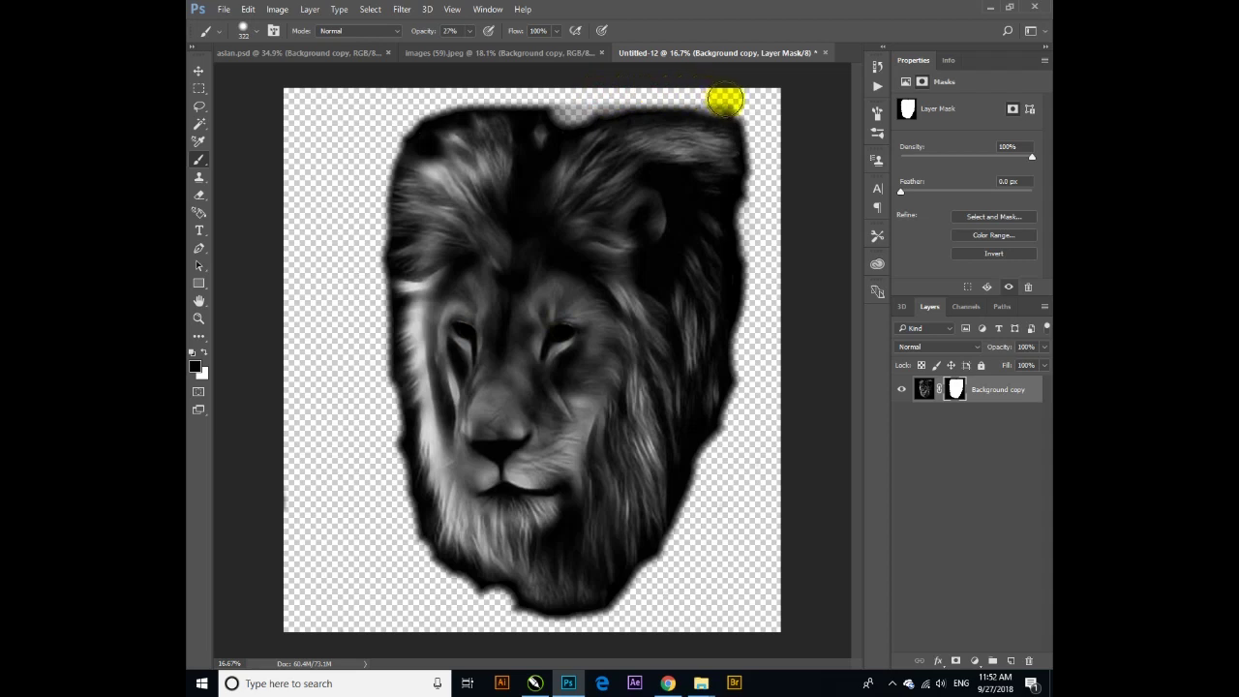
drag(668, 91, 433, 103)
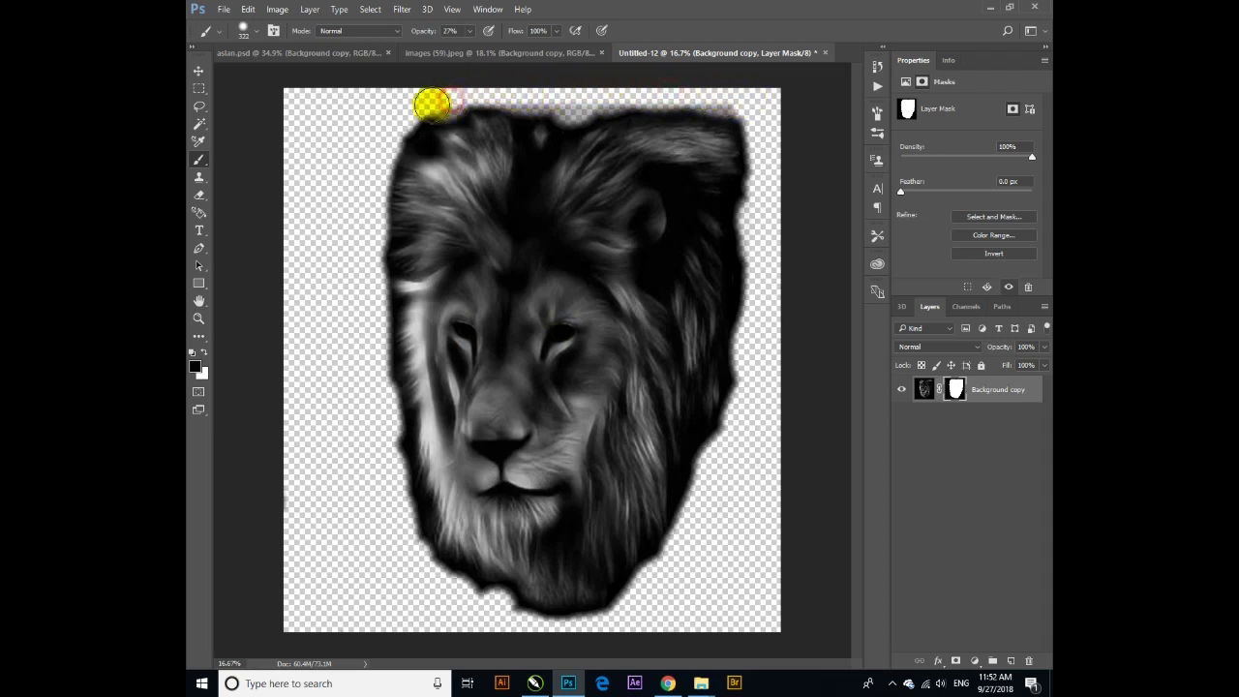
drag(432, 103, 393, 133)
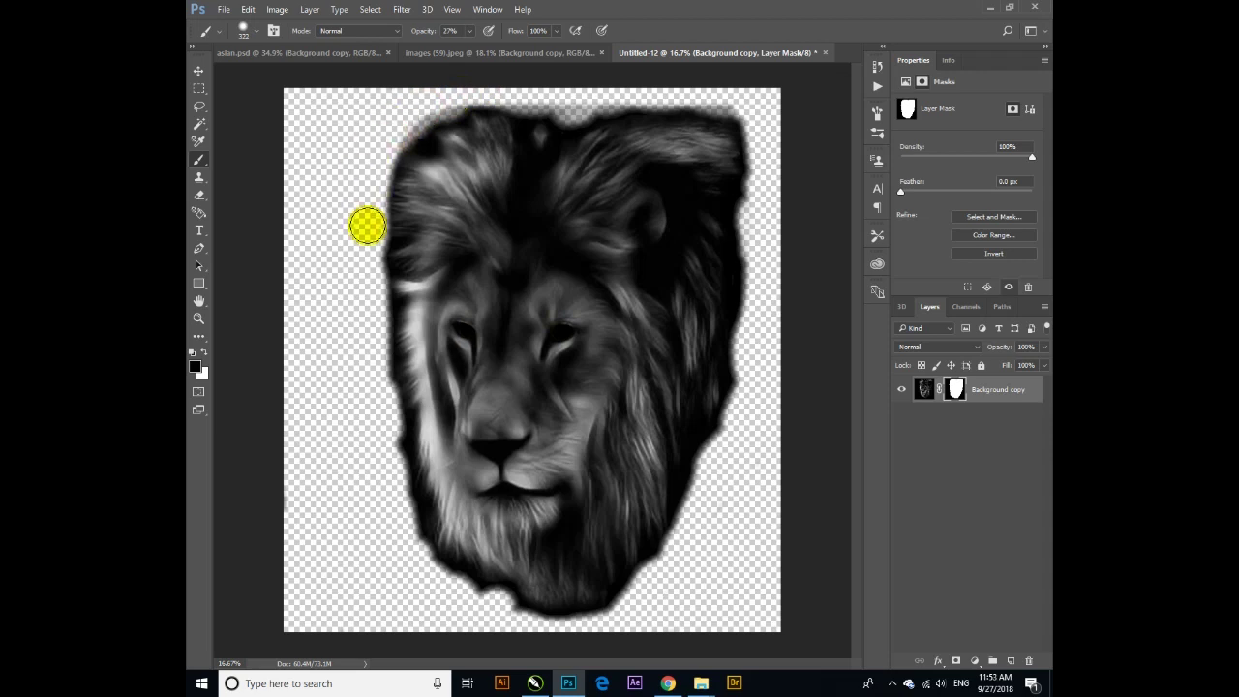
Step: Soften the lower-left, right and top mane edges, then open the mask in Select and Mask
mouse_move(391, 433)
mouse_down()
mouse_move(408, 537)
mouse_move(478, 601)
mouse_move(577, 627)
mouse_move(630, 597)
mouse_move(623, 612)
mouse_move(662, 564)
mouse_move(750, 384)
mouse_move(738, 415)
mouse_up()
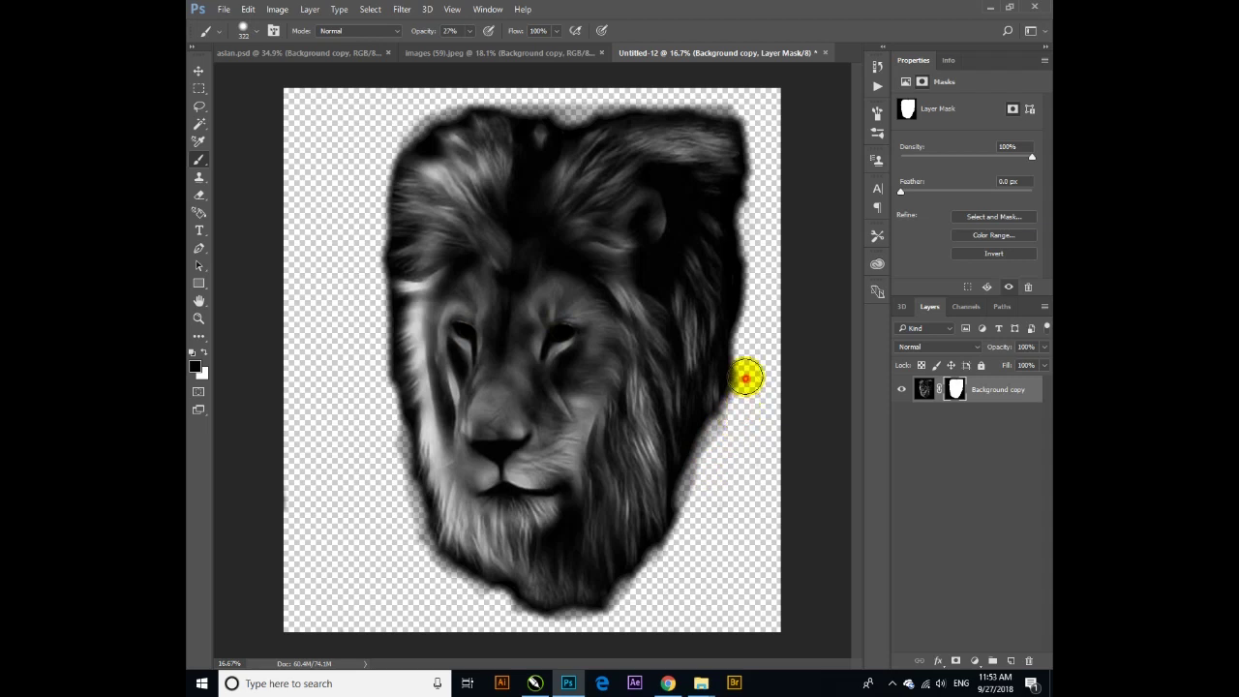
mouse_move(763, 257)
mouse_down()
mouse_move(752, 276)
mouse_move(760, 171)
mouse_up()
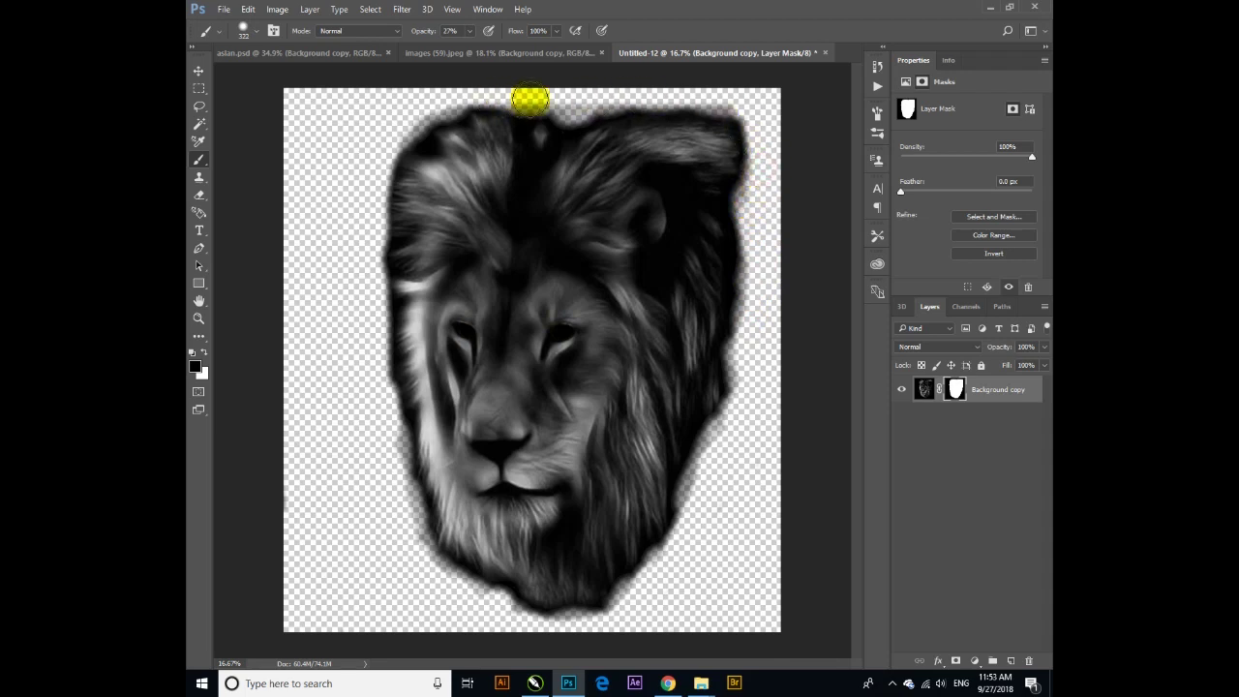
drag(554, 101, 497, 96)
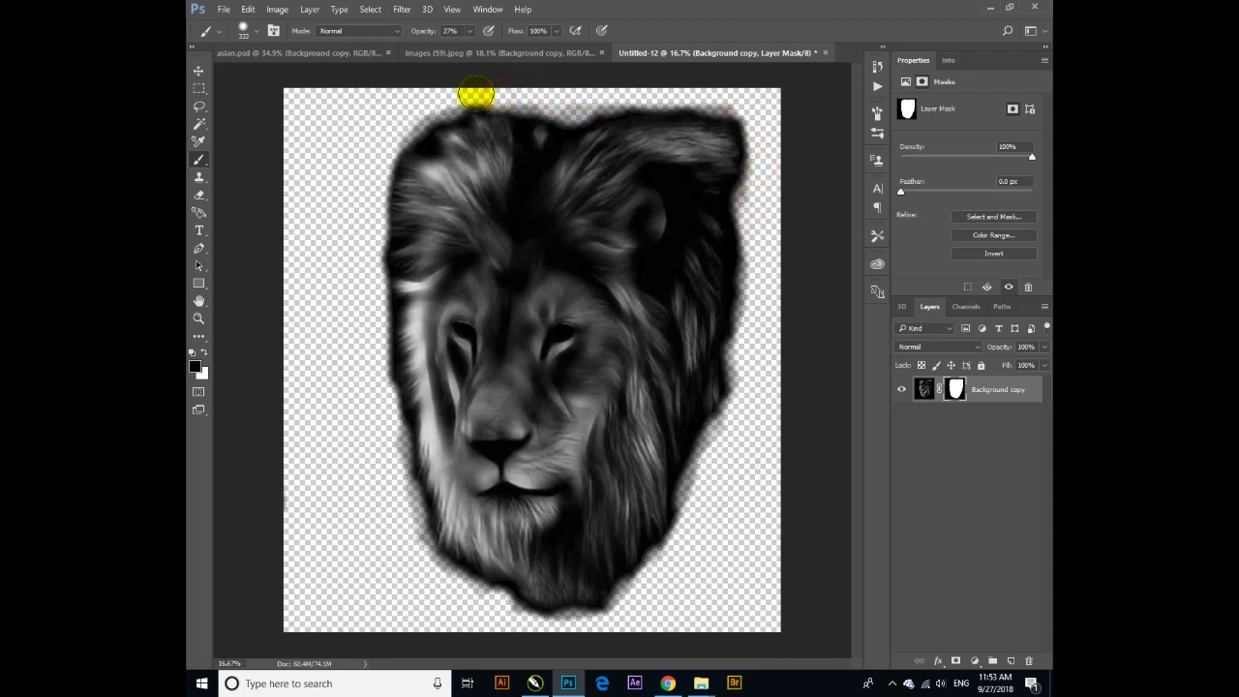
drag(489, 94, 596, 101)
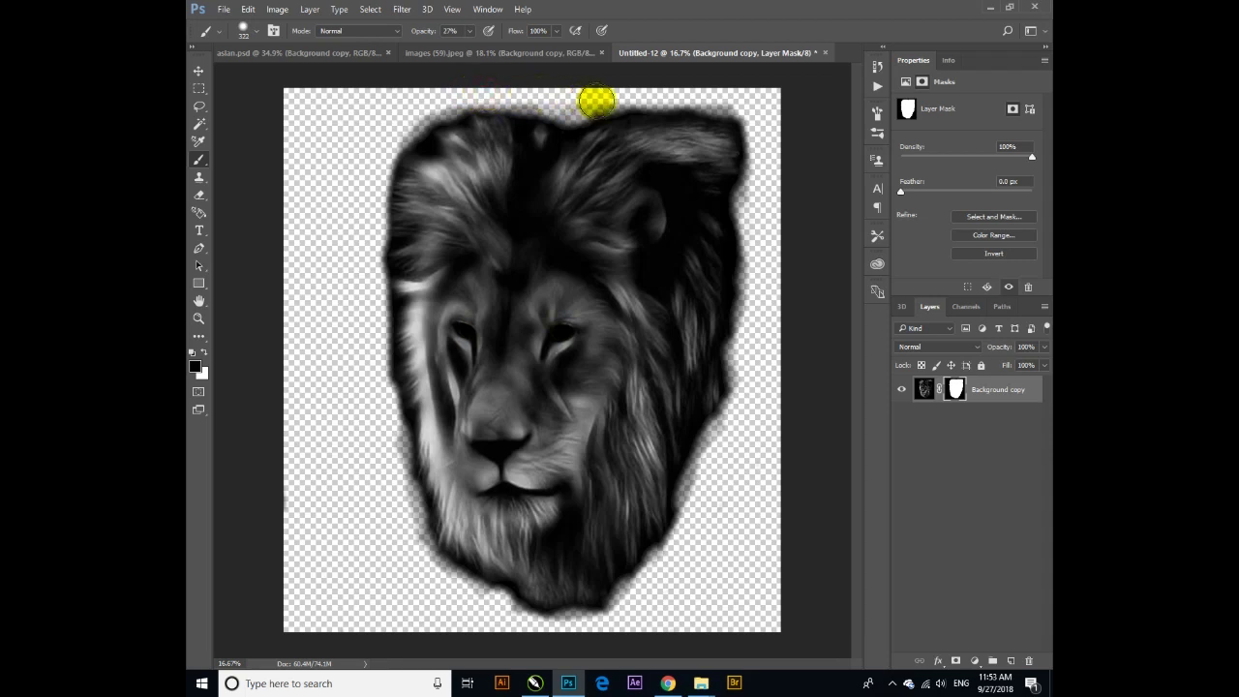
drag(674, 97, 733, 110)
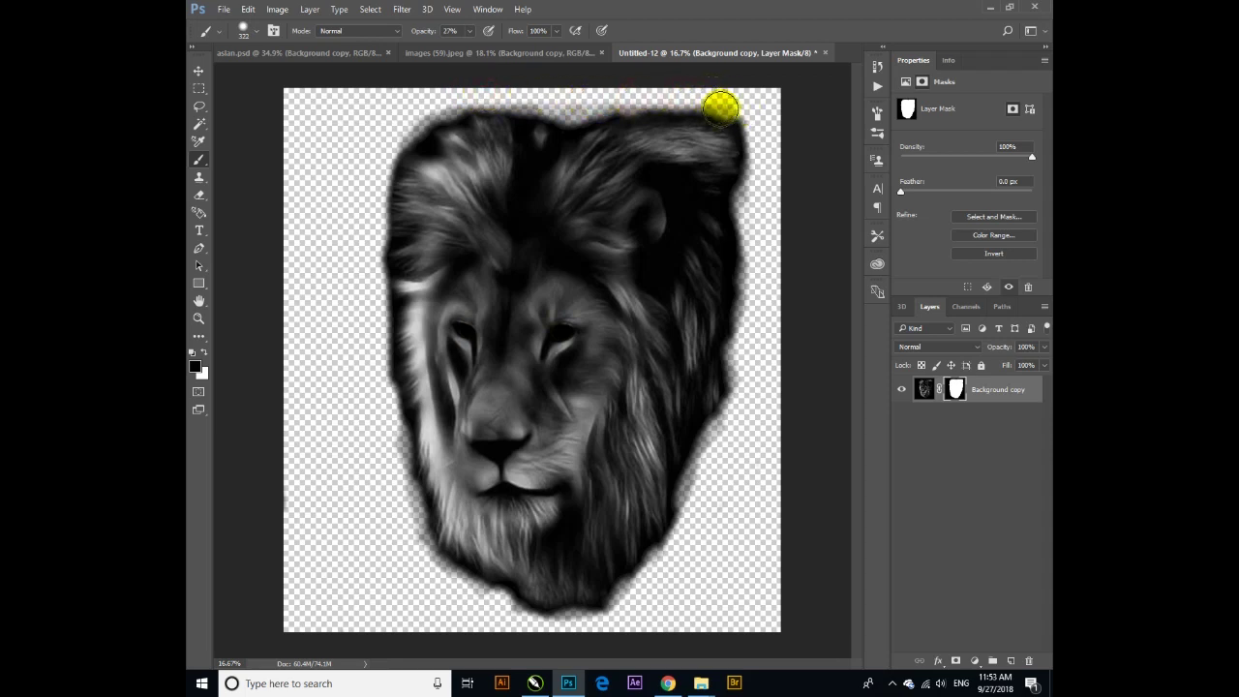
drag(694, 97, 746, 105)
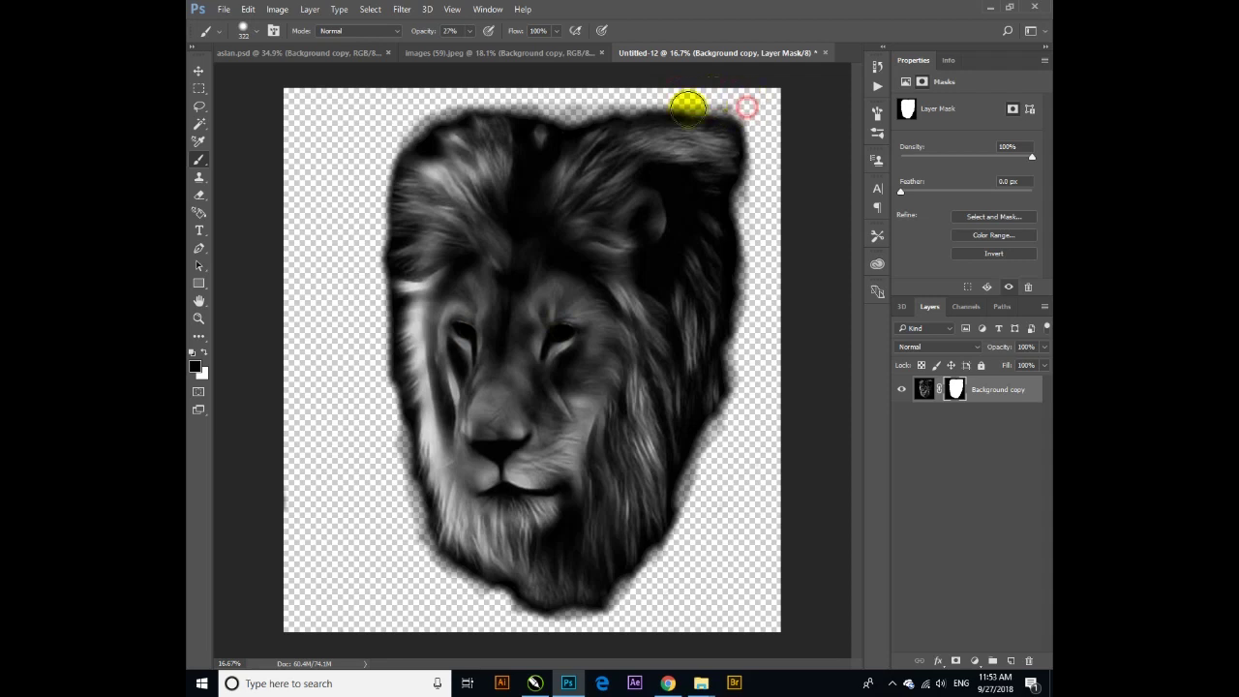
drag(415, 132, 399, 128)
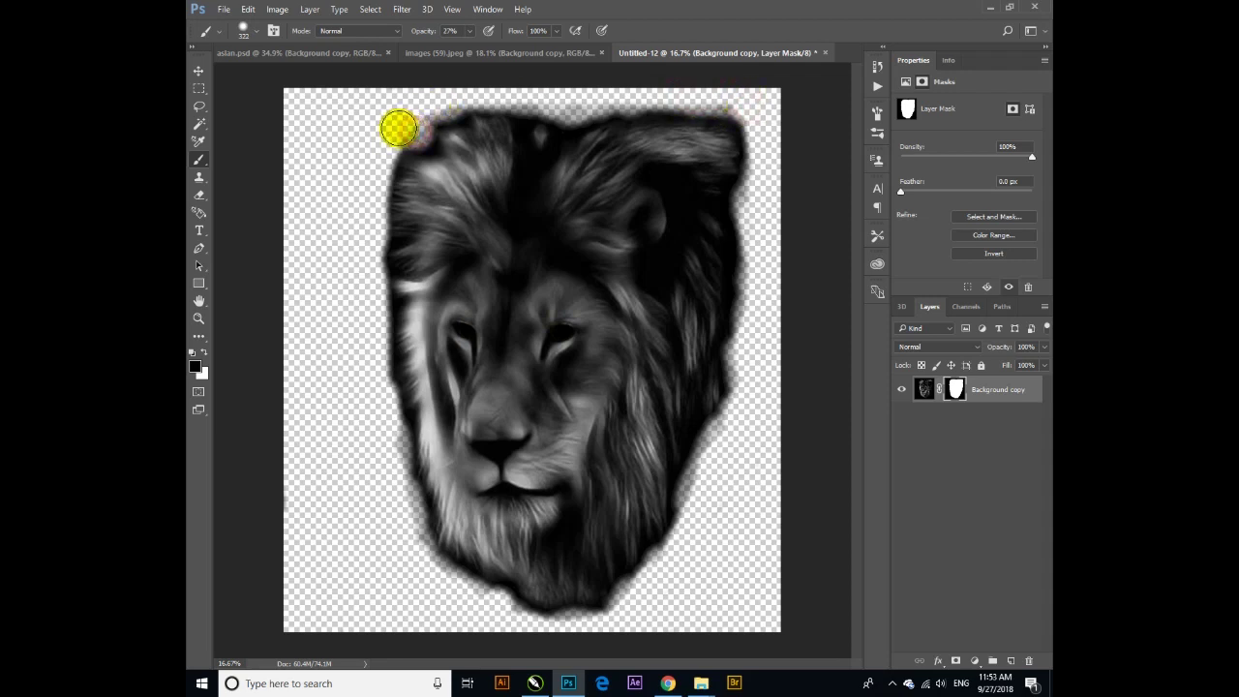
click(956, 389)
double_click(956, 389)
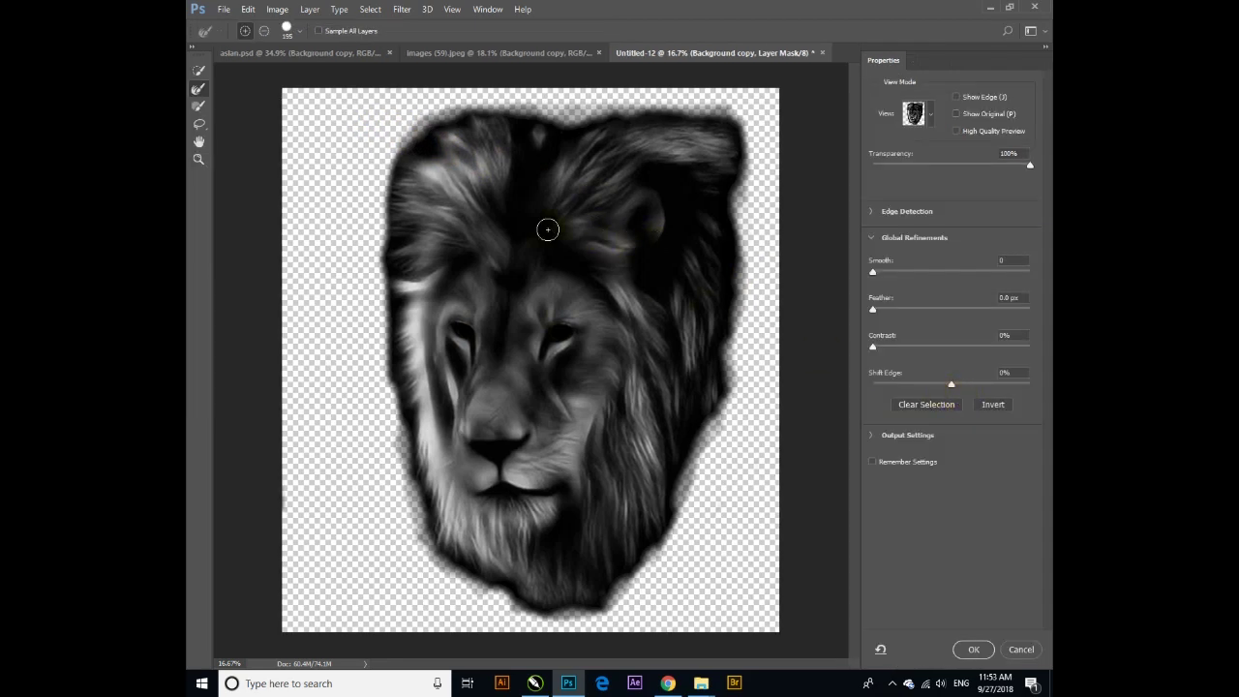
Step: Refine the mask along the mane's left and top-left edges with a small Refine Edge Brush
click(195, 92)
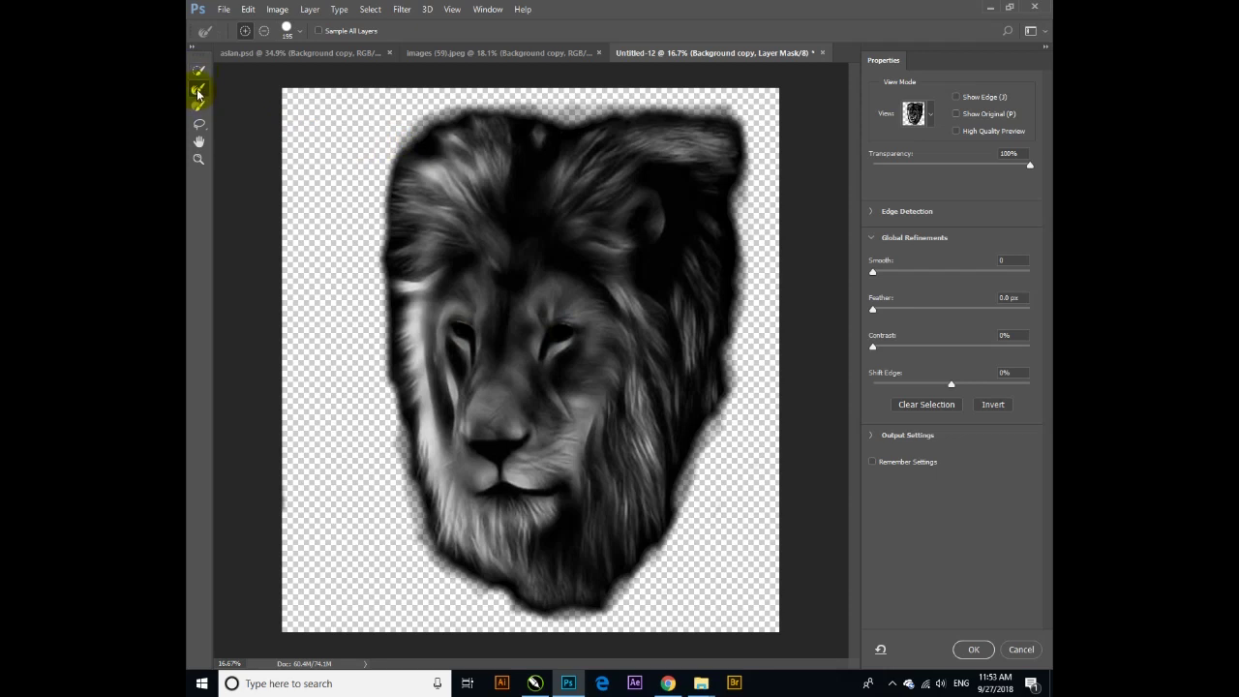
click(199, 90)
drag(408, 143, 403, 157)
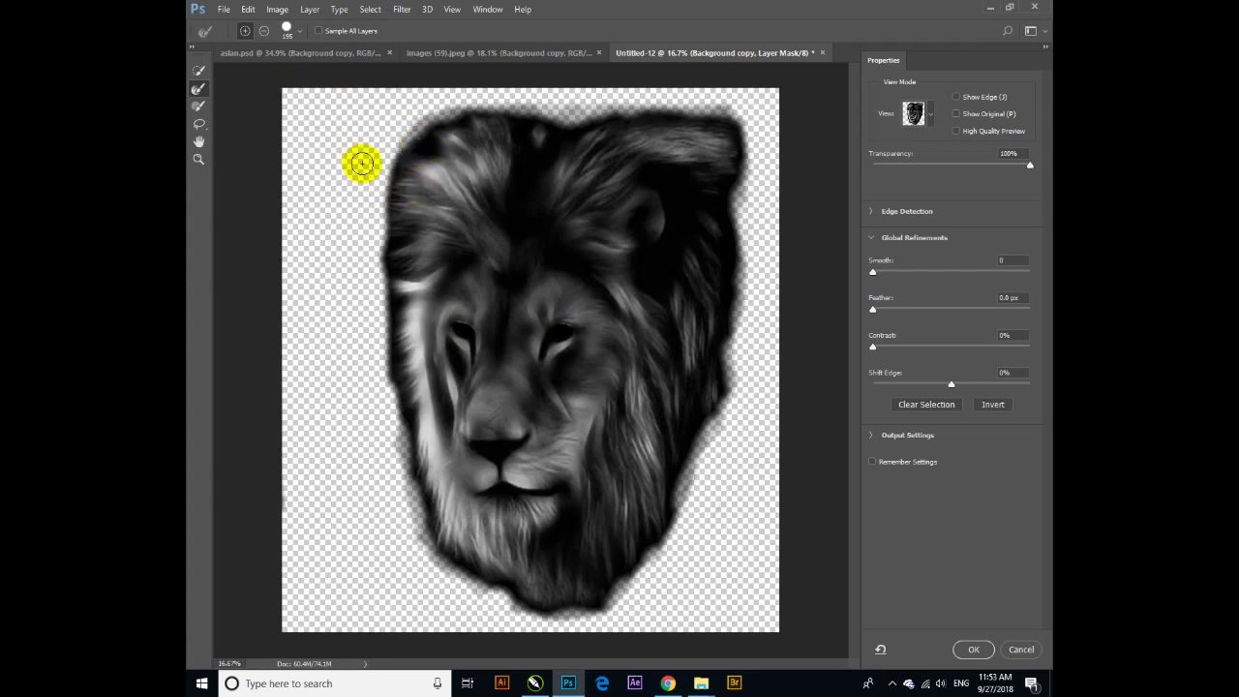
drag(394, 174, 379, 188)
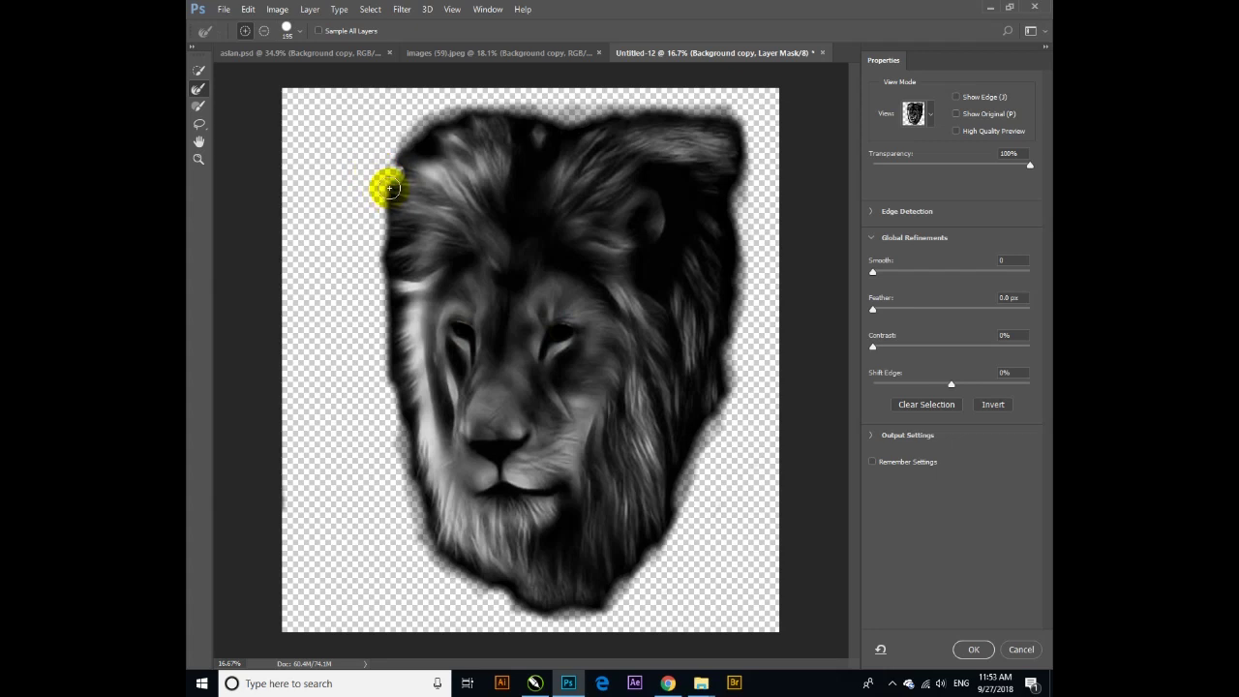
click(204, 84)
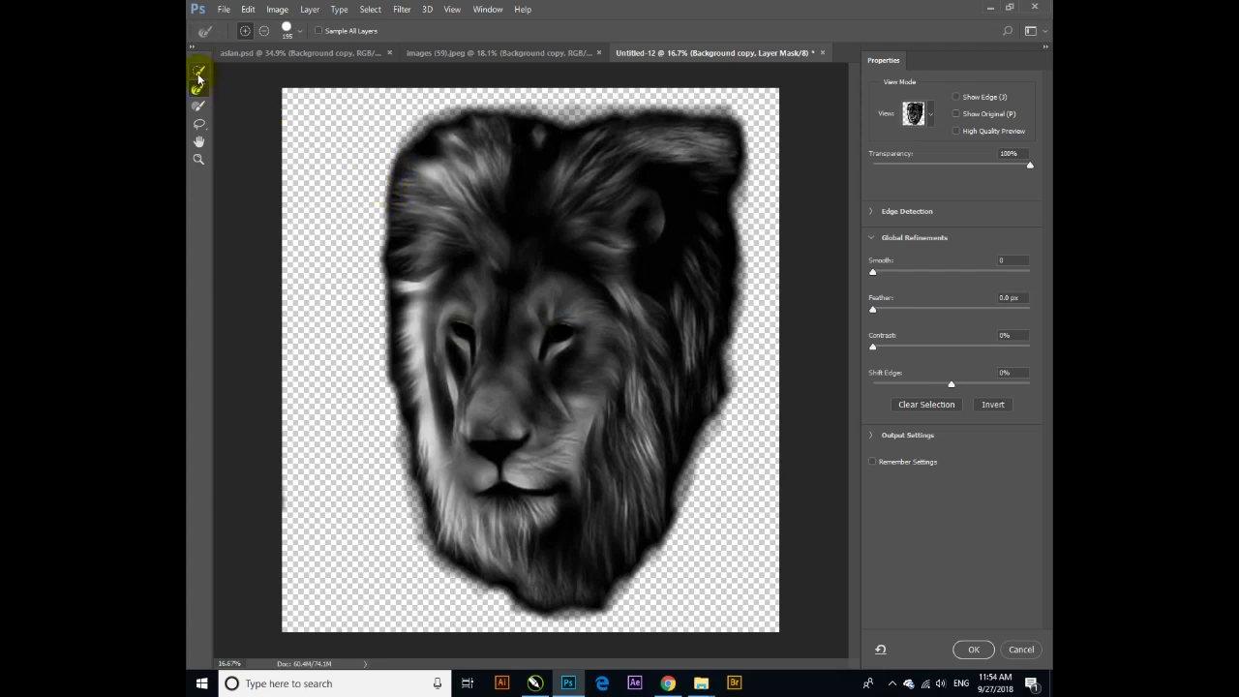
click(200, 107)
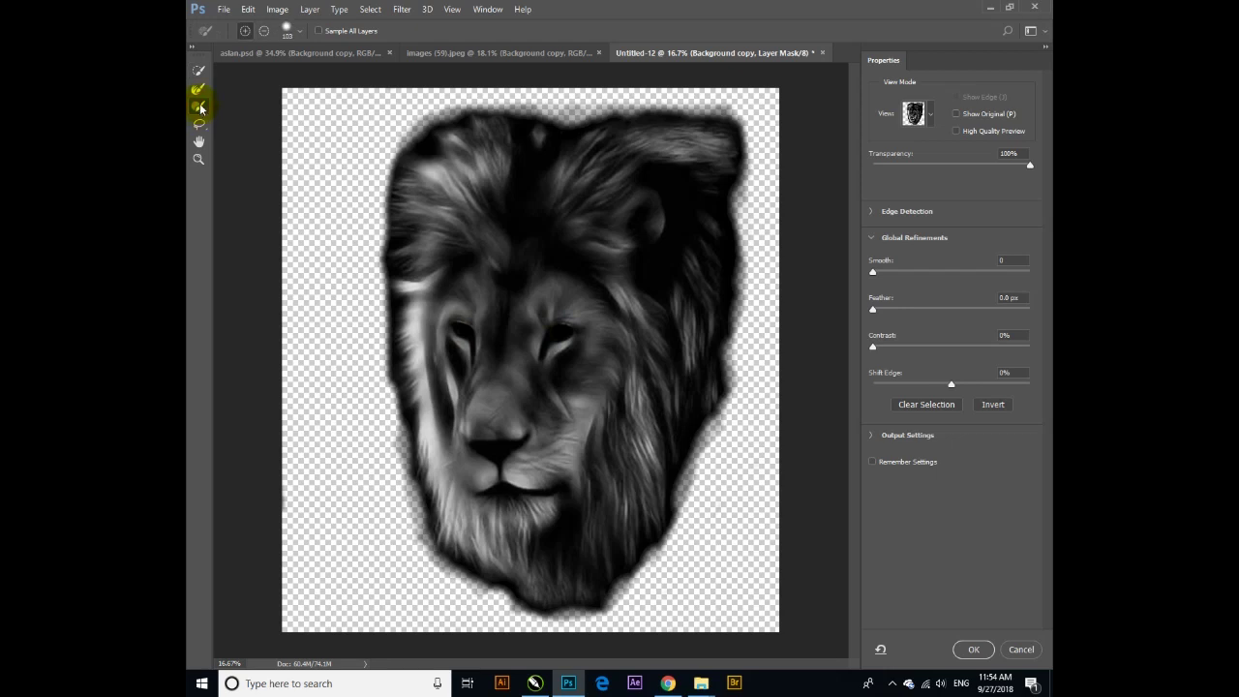
mouse_move(381, 194)
mouse_down()
mouse_move(387, 181)
mouse_move(389, 214)
mouse_up()
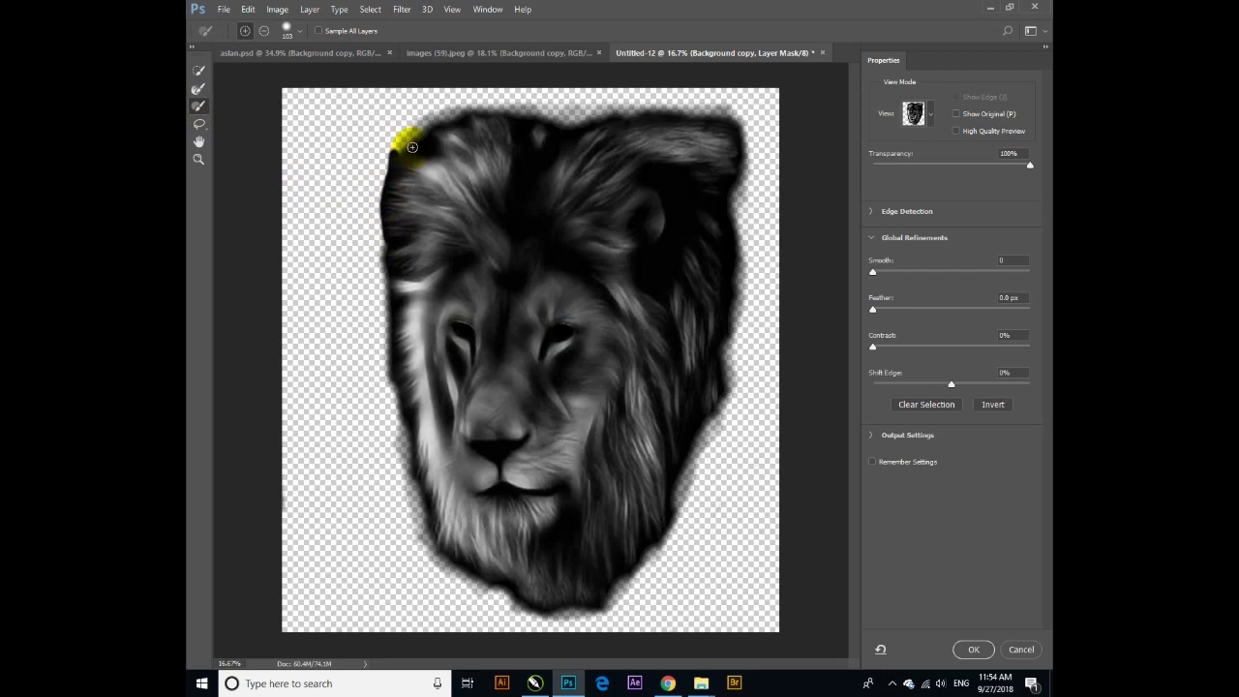
mouse_move(446, 122)
mouse_down()
mouse_move(401, 132)
mouse_move(410, 118)
mouse_move(524, 111)
mouse_up()
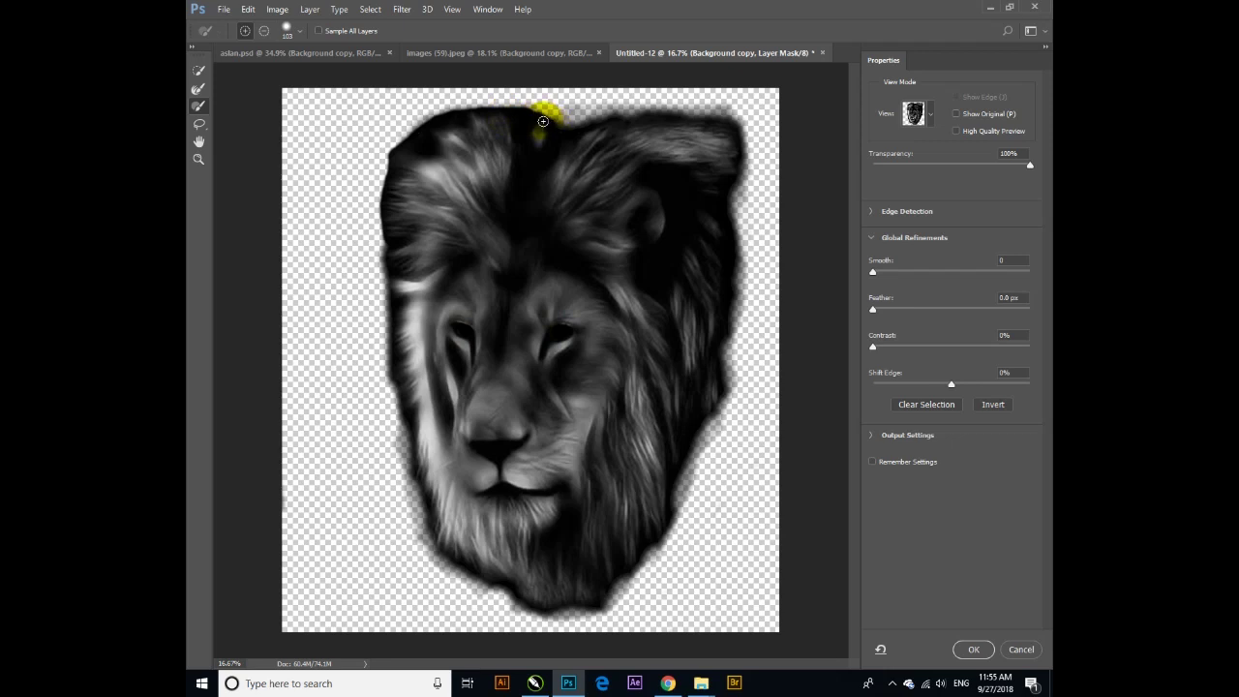
Step: Refine the mane's top, right and lower edges, then apply the refined mask
right_click(561, 127)
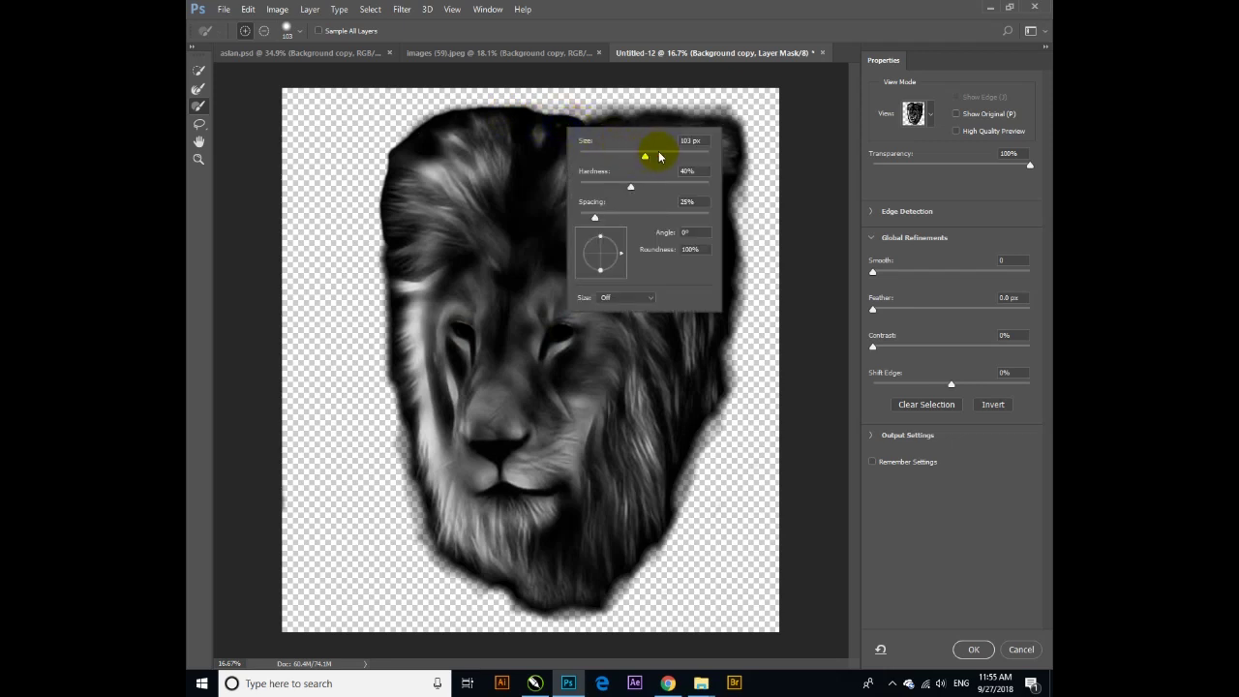
mouse_move(568, 121)
mouse_down()
mouse_move(691, 105)
mouse_move(727, 121)
mouse_up()
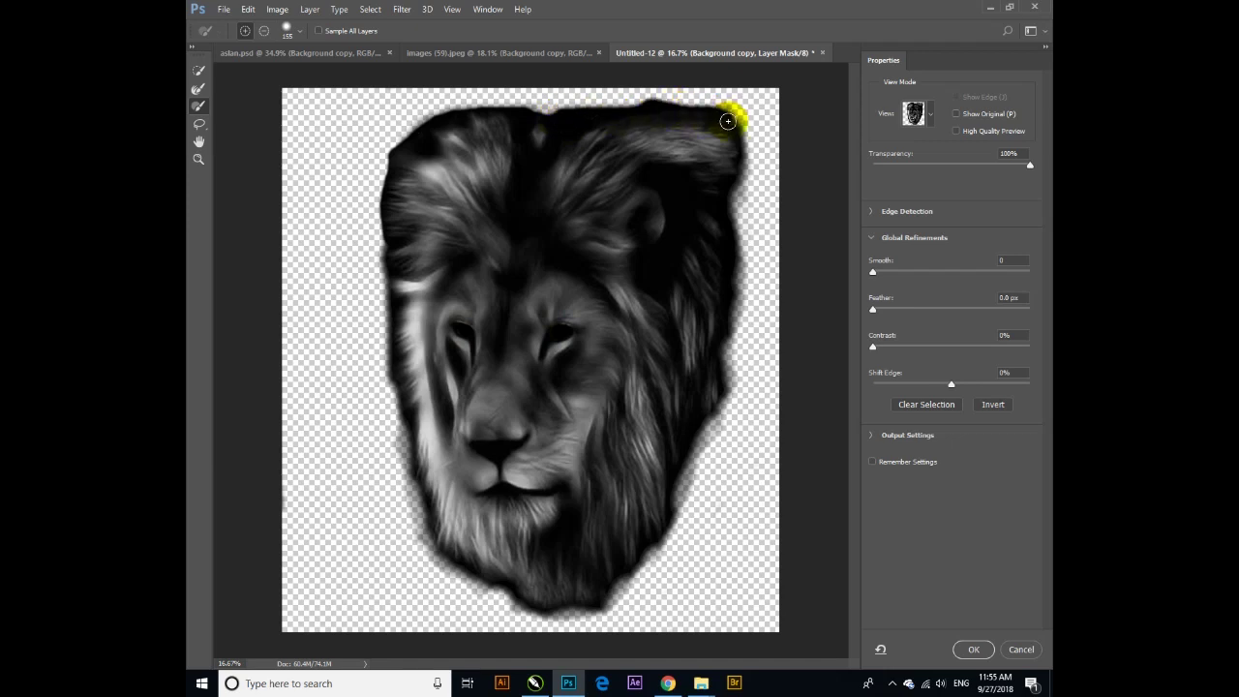
mouse_move(733, 168)
mouse_down()
mouse_move(740, 131)
mouse_move(731, 187)
mouse_up()
mouse_move(732, 233)
mouse_down()
mouse_move(735, 216)
mouse_move(721, 381)
mouse_up()
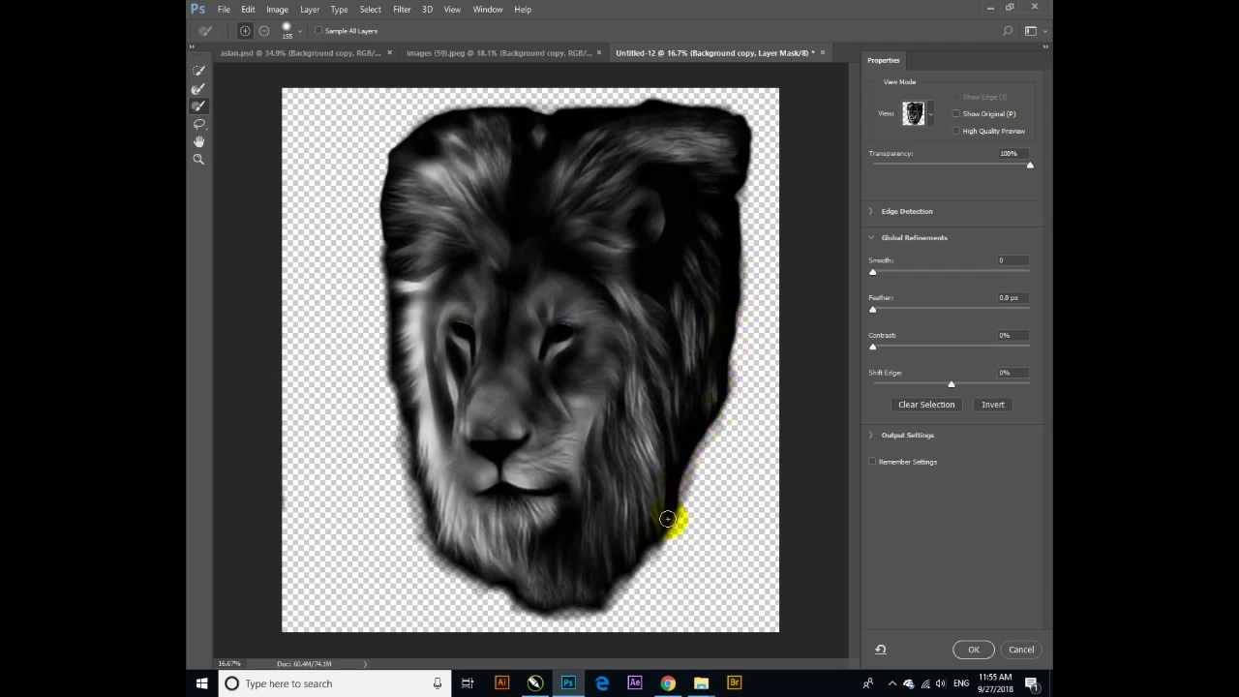
mouse_move(656, 539)
mouse_down()
mouse_move(561, 619)
mouse_move(481, 586)
mouse_move(423, 520)
mouse_move(395, 359)
mouse_move(428, 545)
mouse_move(429, 429)
mouse_move(381, 235)
mouse_move(390, 345)
mouse_move(395, 304)
mouse_move(379, 323)
mouse_move(404, 390)
mouse_up()
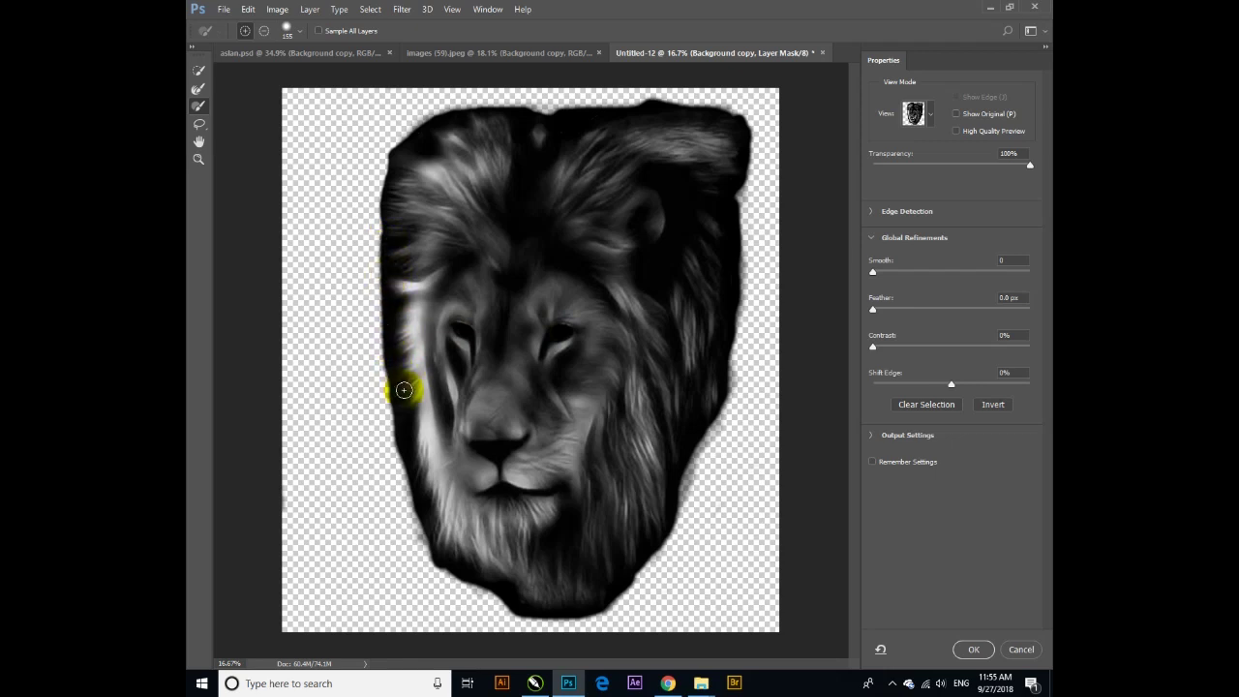
mouse_move(708, 395)
mouse_down()
mouse_move(707, 381)
mouse_move(724, 387)
mouse_up()
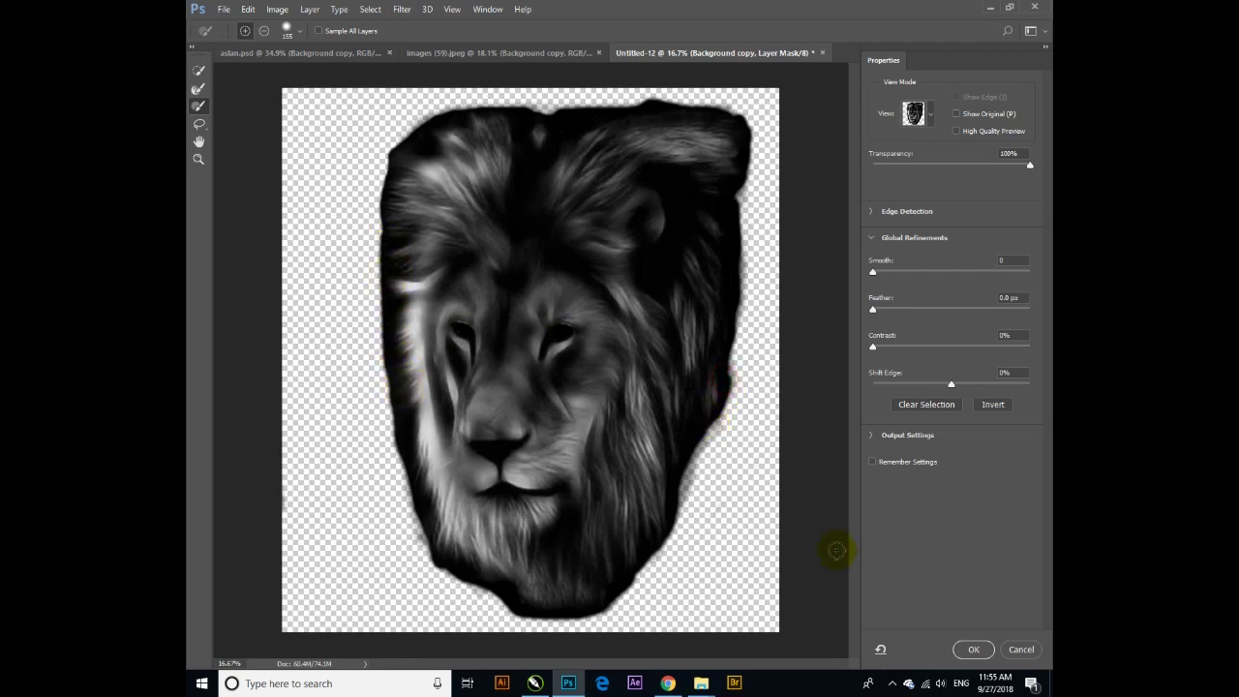
click(968, 649)
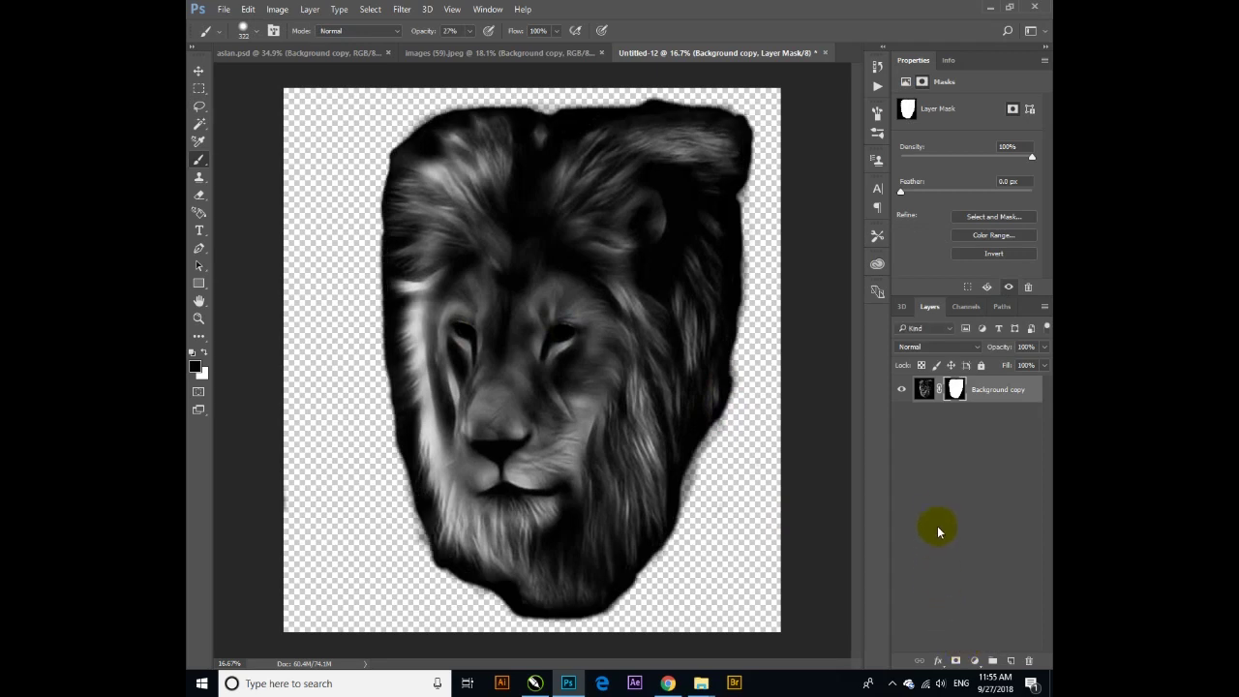
Step: Target the Background copy image thumbnail and apply Image > Adjustments > Invert
click(923, 390)
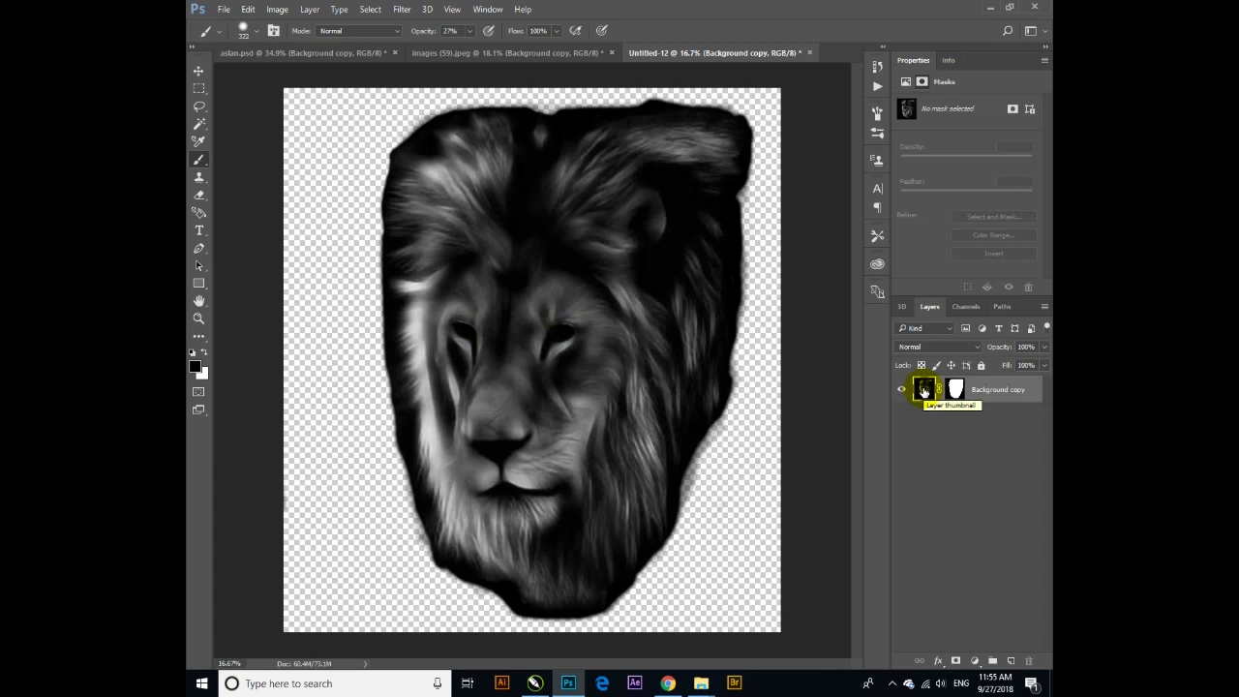
click(277, 8)
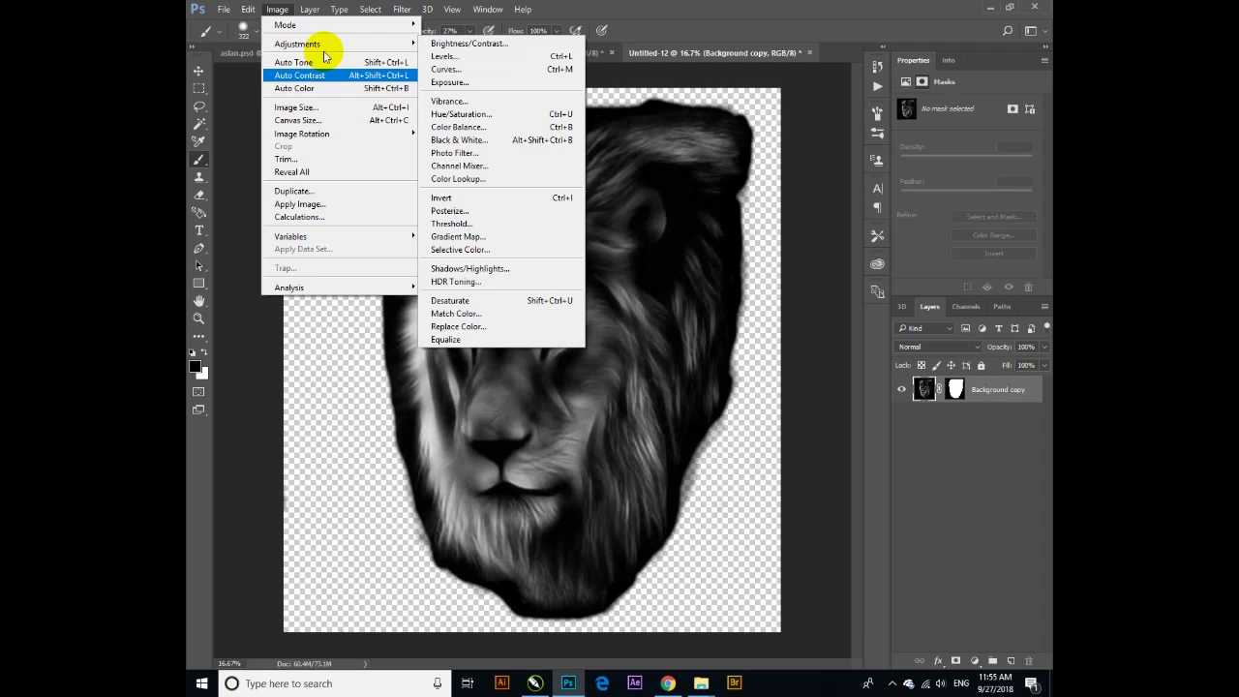
mouse_move(297, 44)
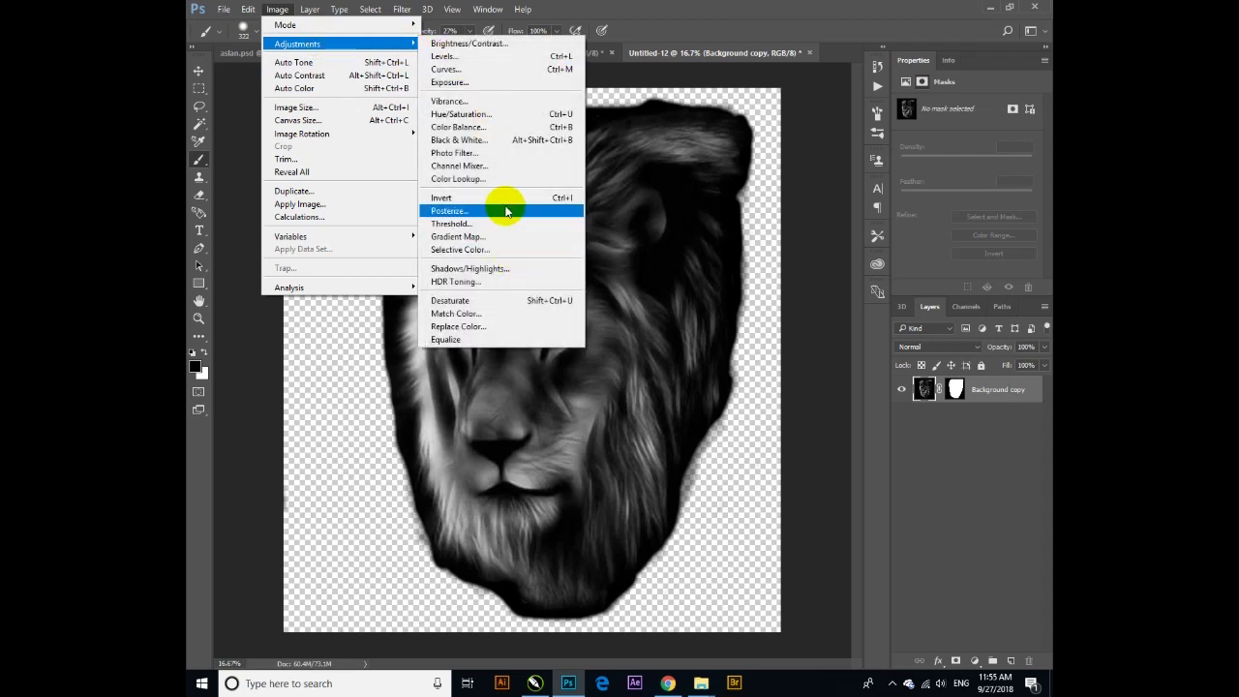
click(497, 199)
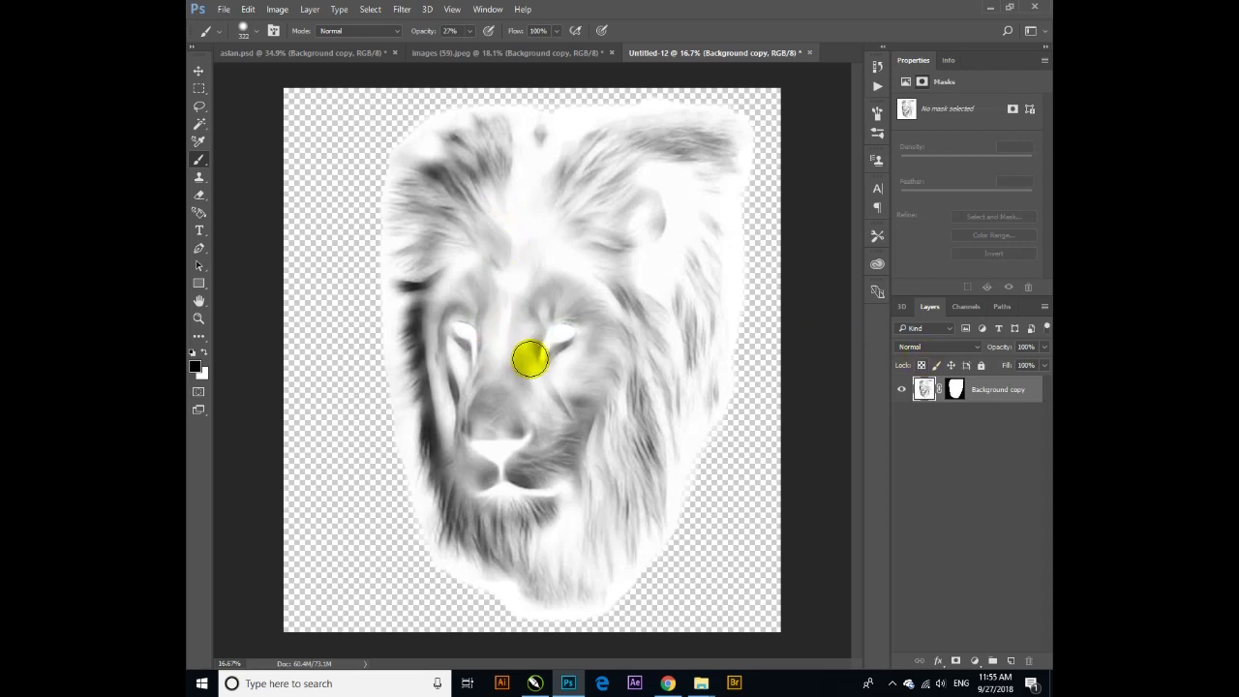
Step: Compare the individual colour channels, then duplicate Blue as Blue copy and add an empty Alpha 1
click(964, 307)
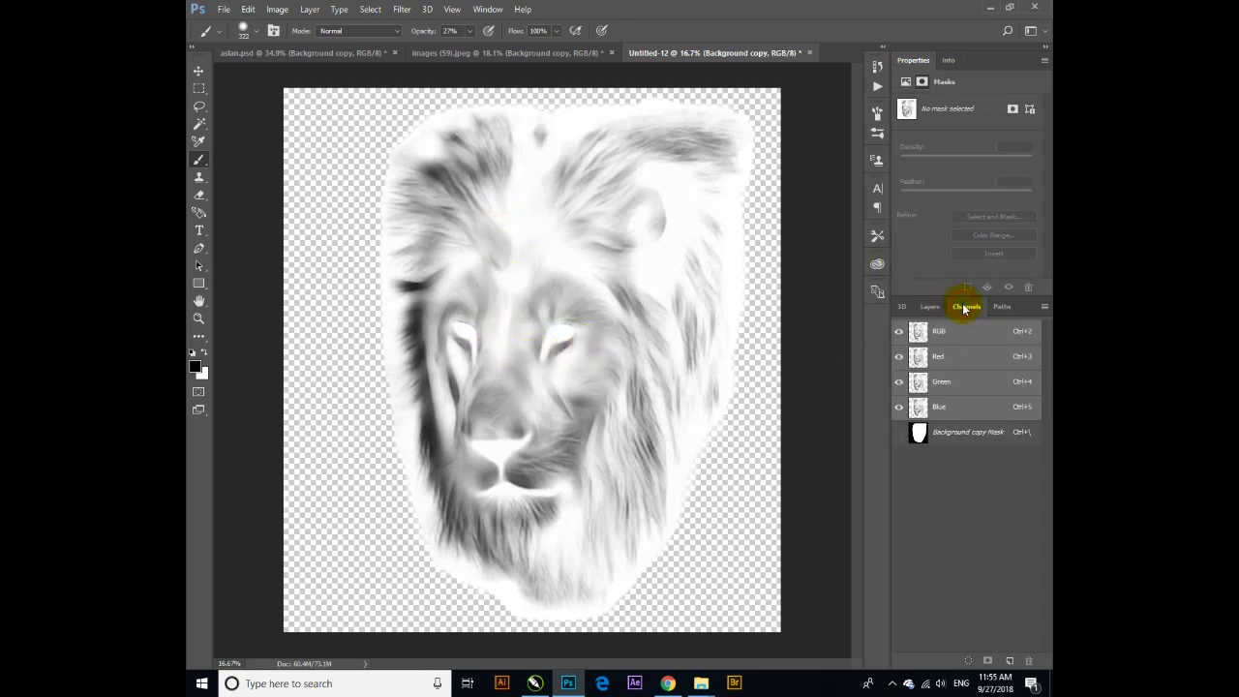
click(953, 410)
click(946, 355)
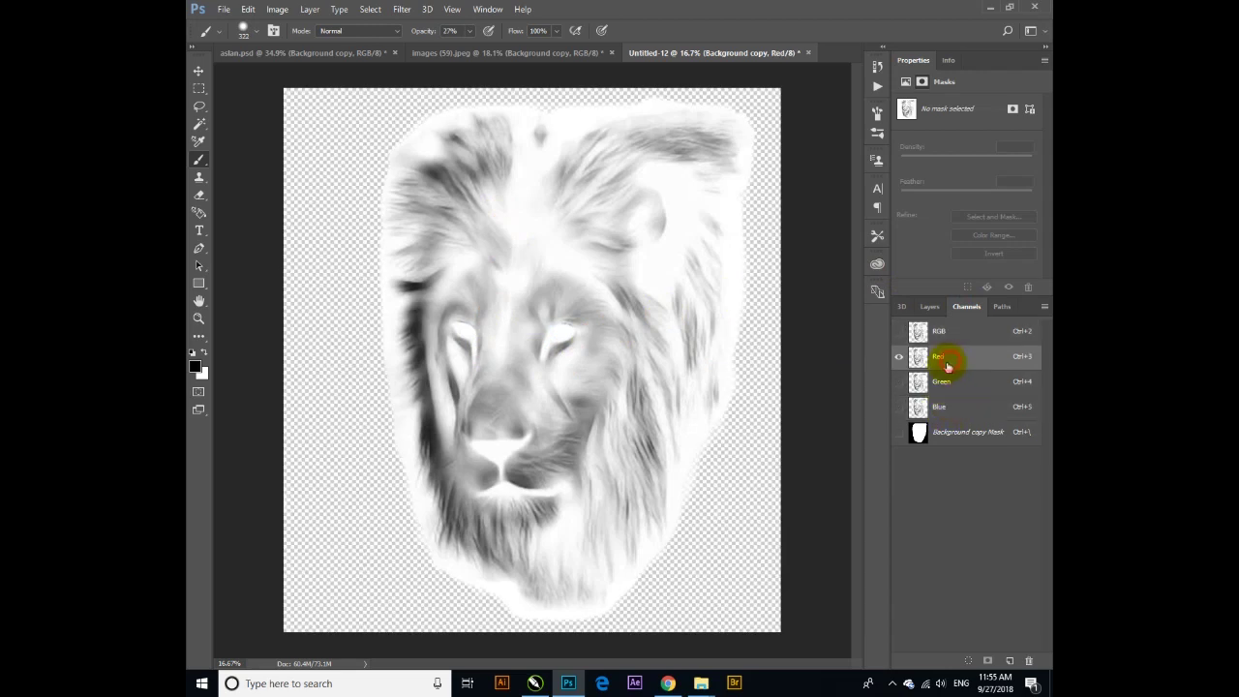
click(940, 381)
click(946, 408)
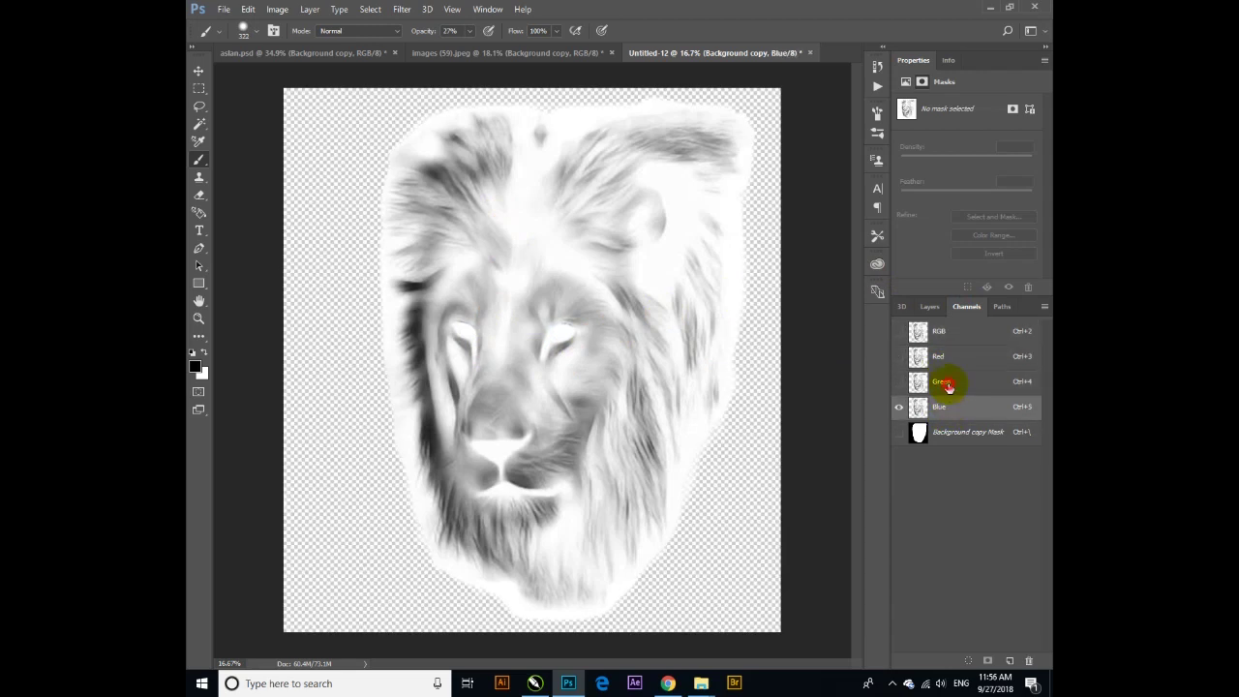
click(946, 382)
click(954, 356)
drag(957, 406, 1009, 660)
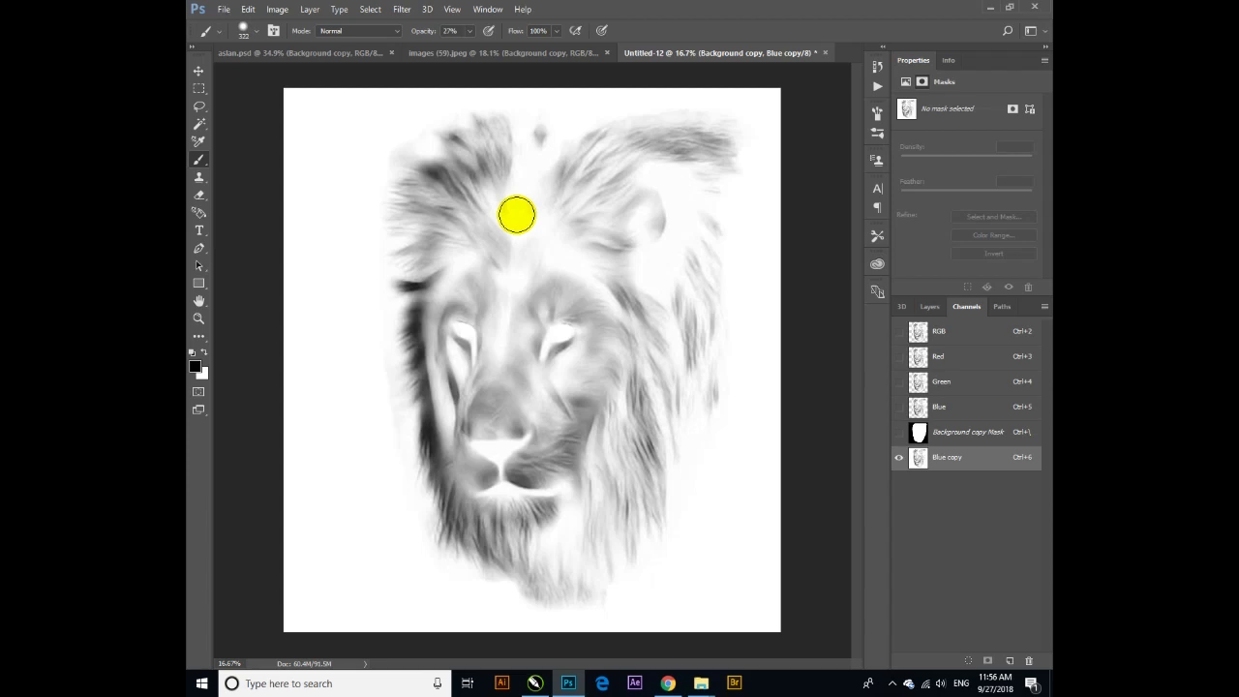
click(1008, 660)
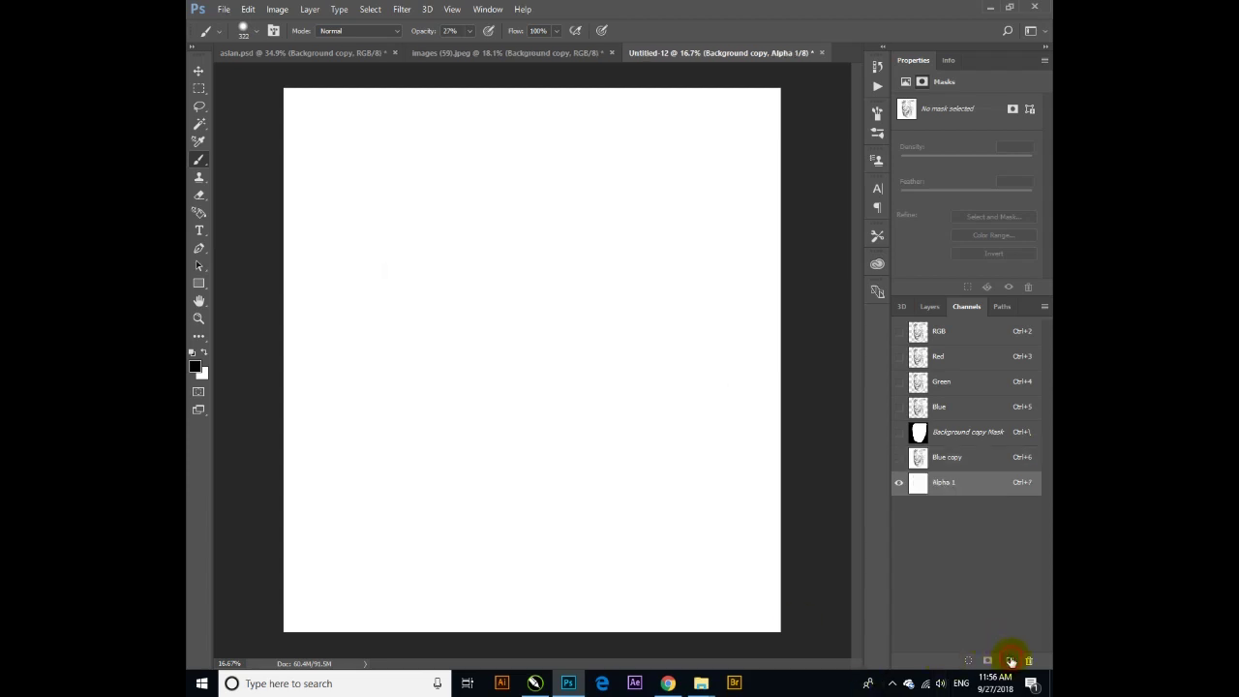
Step: Move Alpha 1 above Blue copy and set a soft 1102 px brush
drag(974, 481, 974, 457)
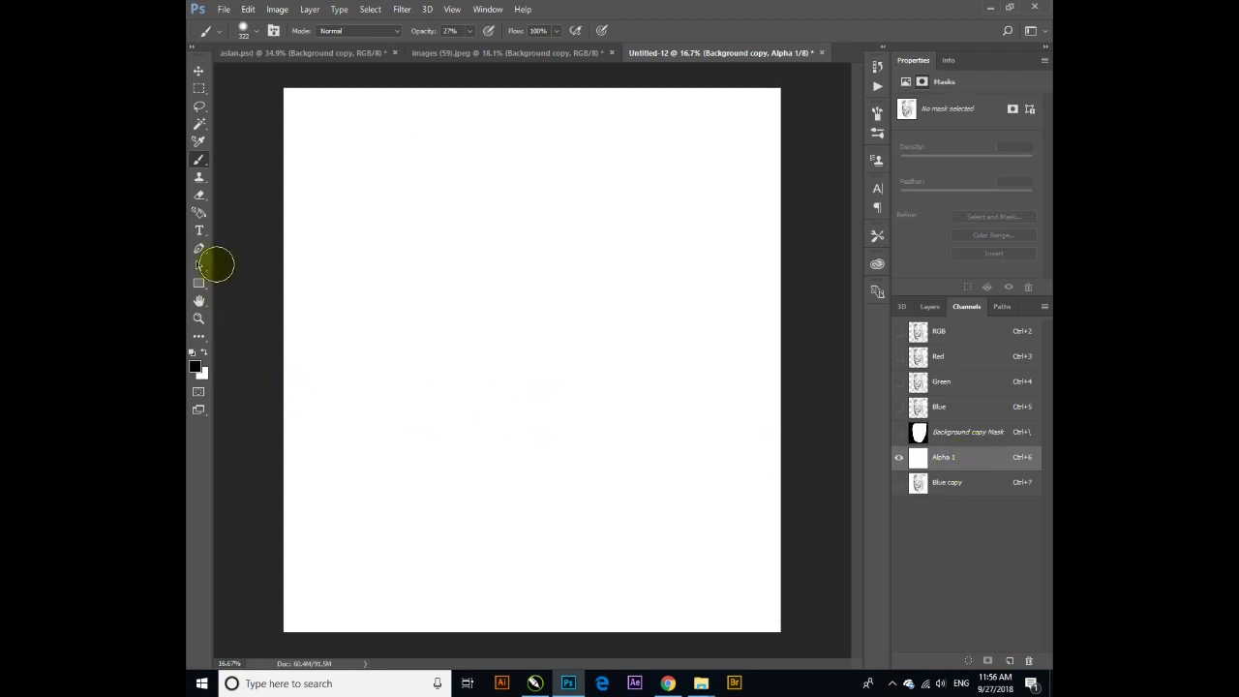
right_click(317, 235)
click(464, 268)
drag(431, 298, 351, 286)
drag(383, 176, 326, 138)
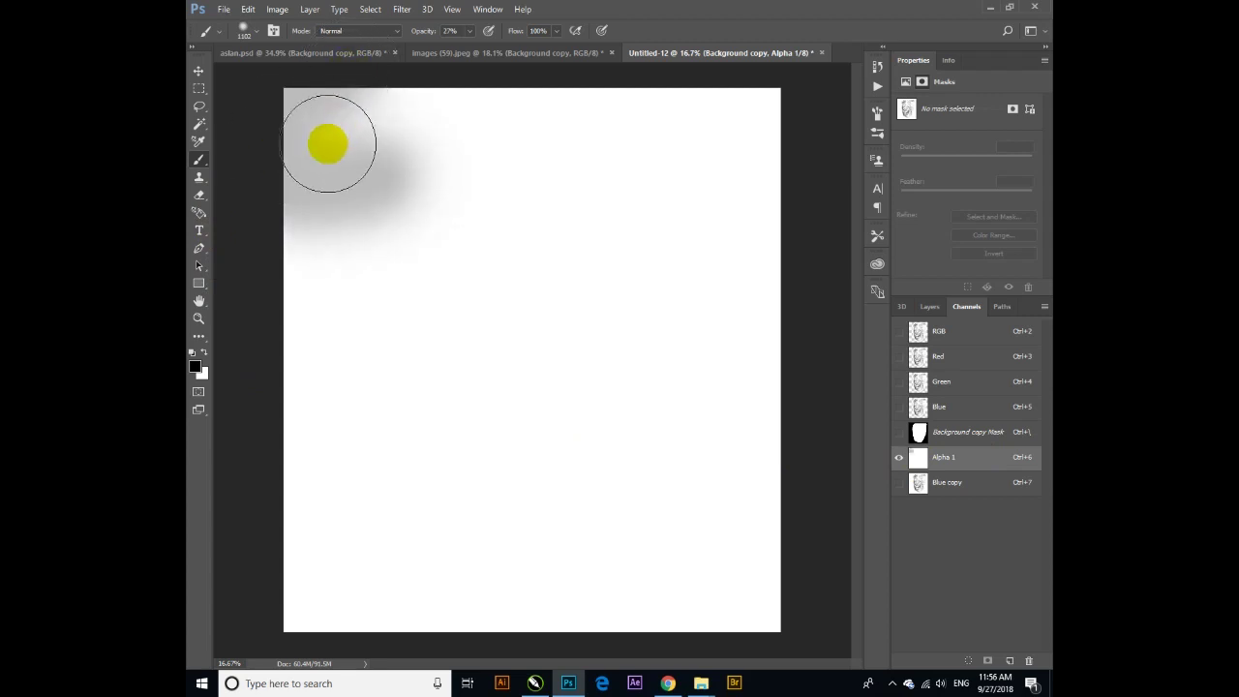
Step: Paint Alpha 1 solid black with a hard brush at 100% opacity, keeping Blue copy below it
drag(436, 32, 552, 27)
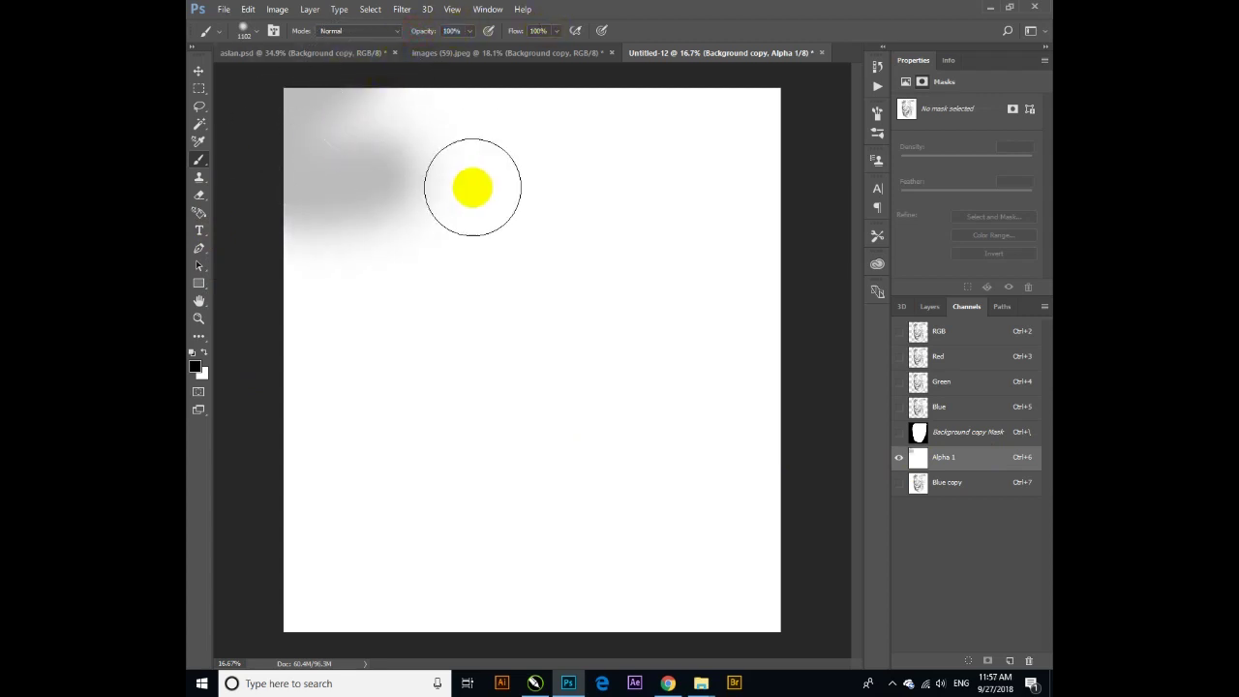
right_click(471, 178)
drag(576, 243, 630, 242)
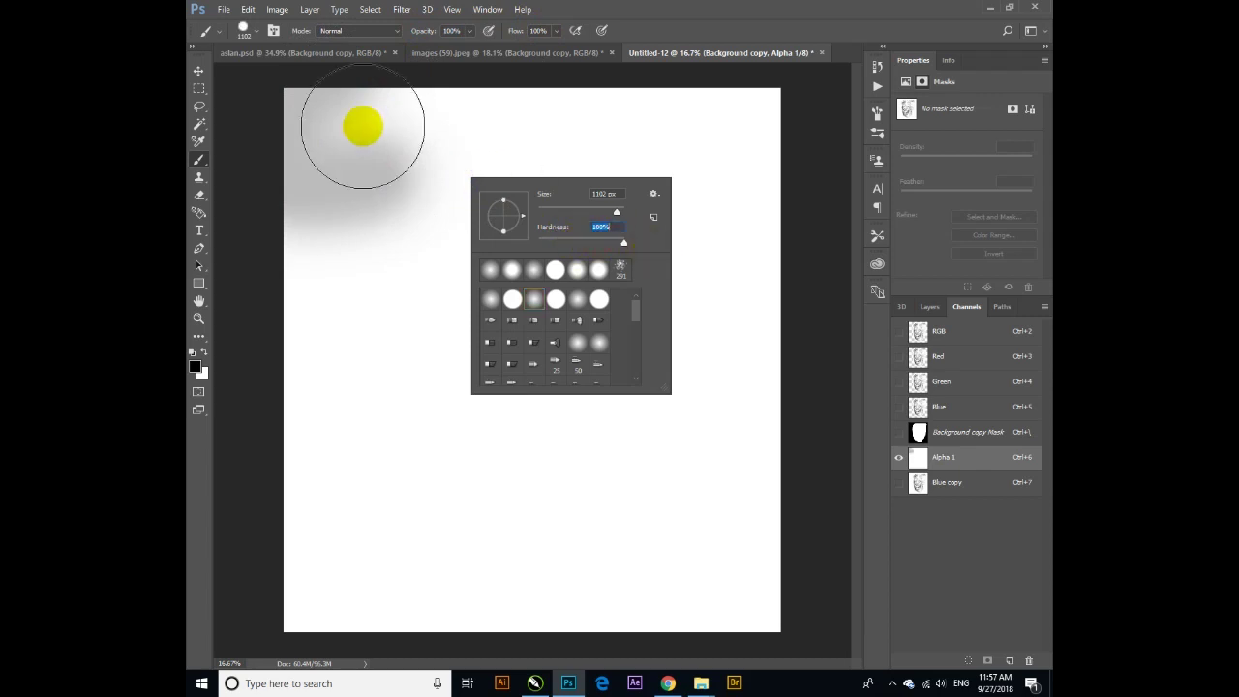
mouse_move(359, 125)
mouse_down()
mouse_move(445, 127)
mouse_move(328, 292)
mouse_move(555, 377)
mouse_move(647, 492)
mouse_move(797, 403)
mouse_move(487, 563)
mouse_move(263, 594)
mouse_up()
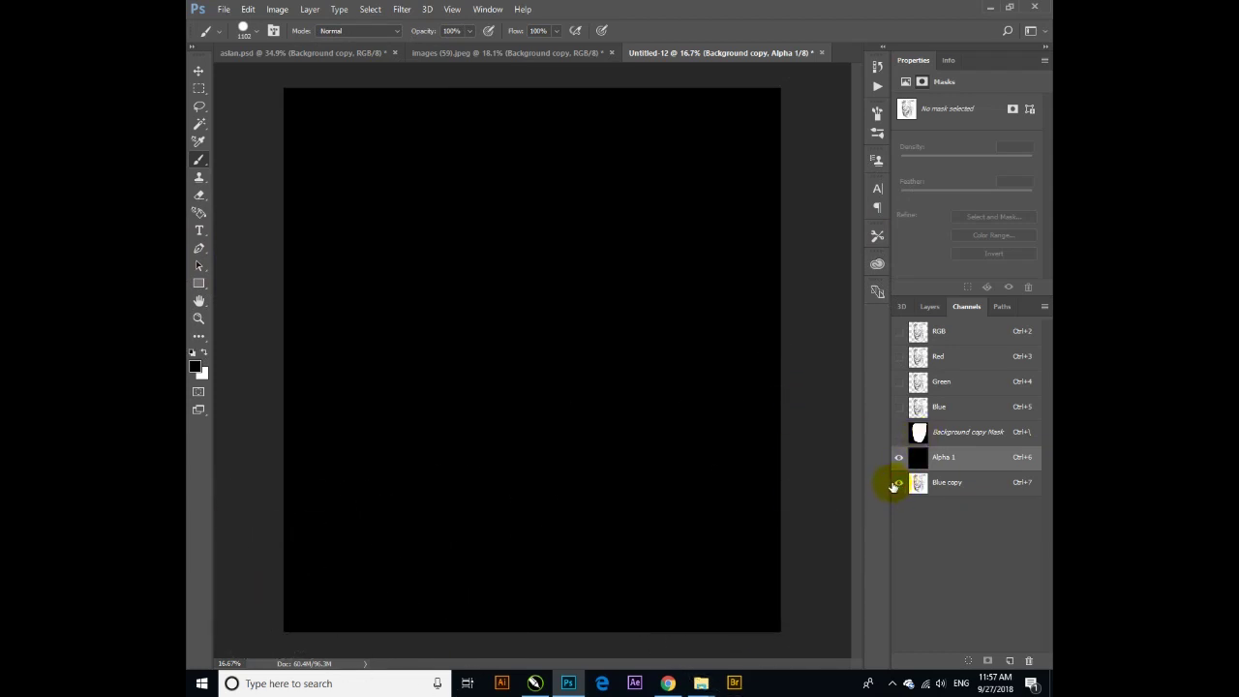
drag(955, 483, 960, 455)
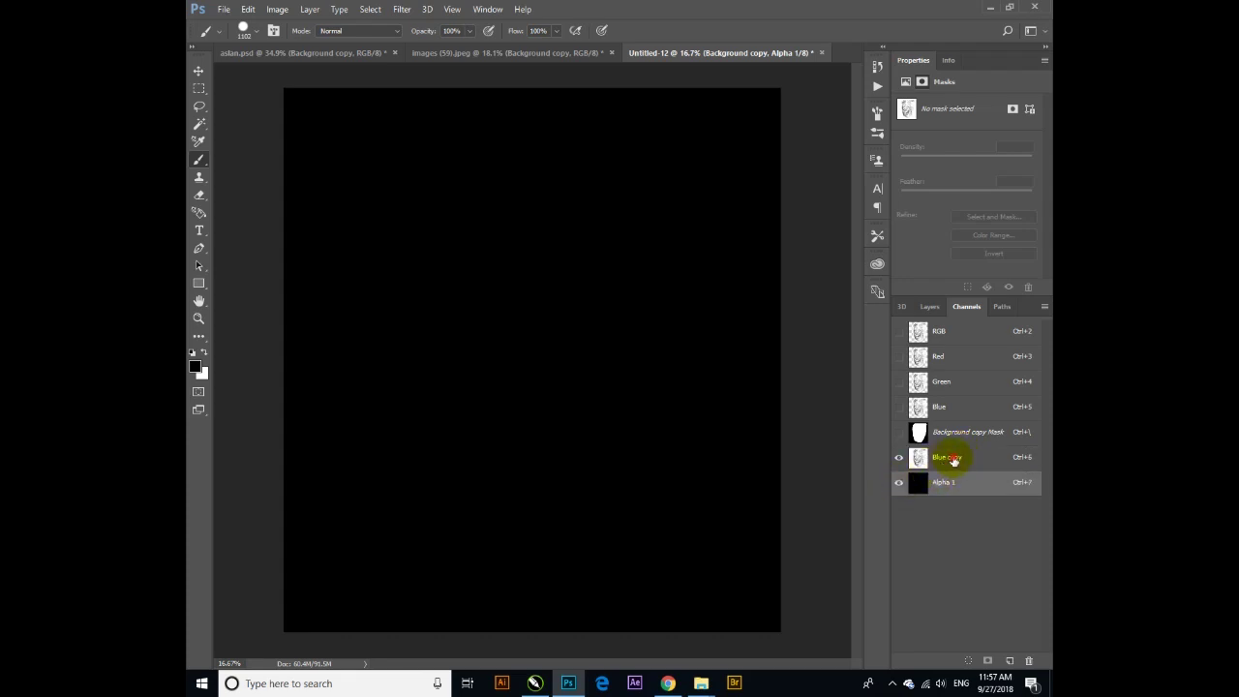
drag(953, 461, 967, 490)
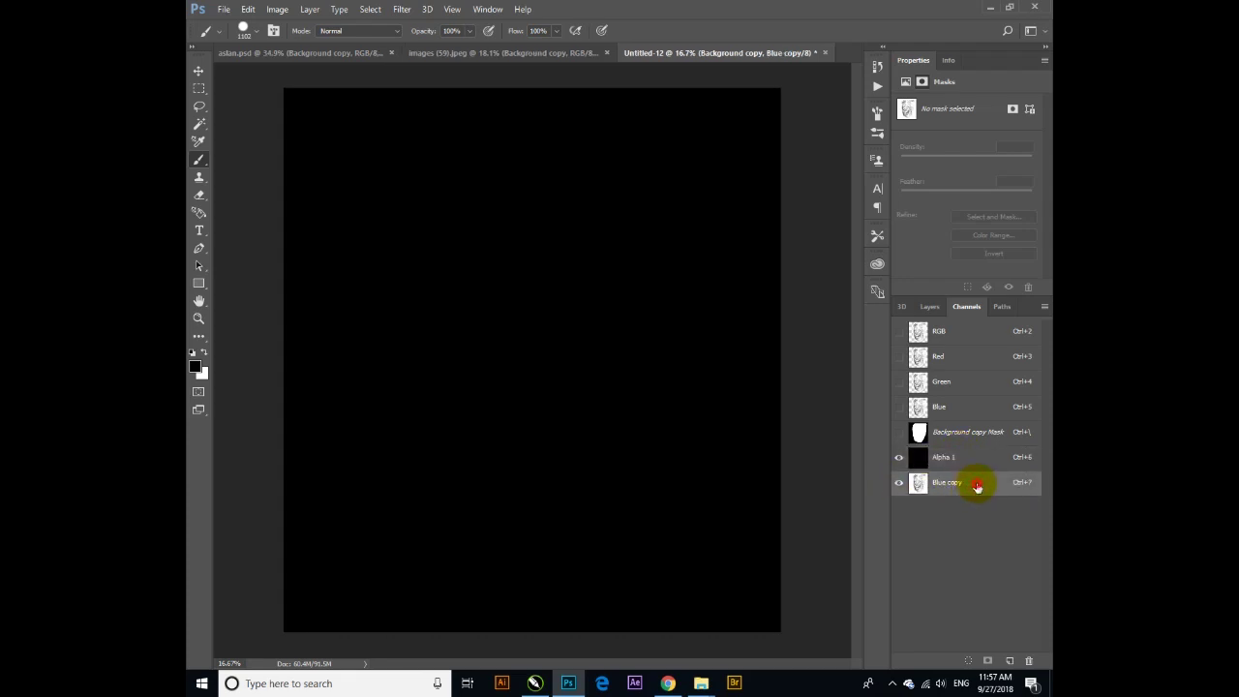
Step: Set the Blue copy channel's colour to white in Channel Options
double_click(978, 487)
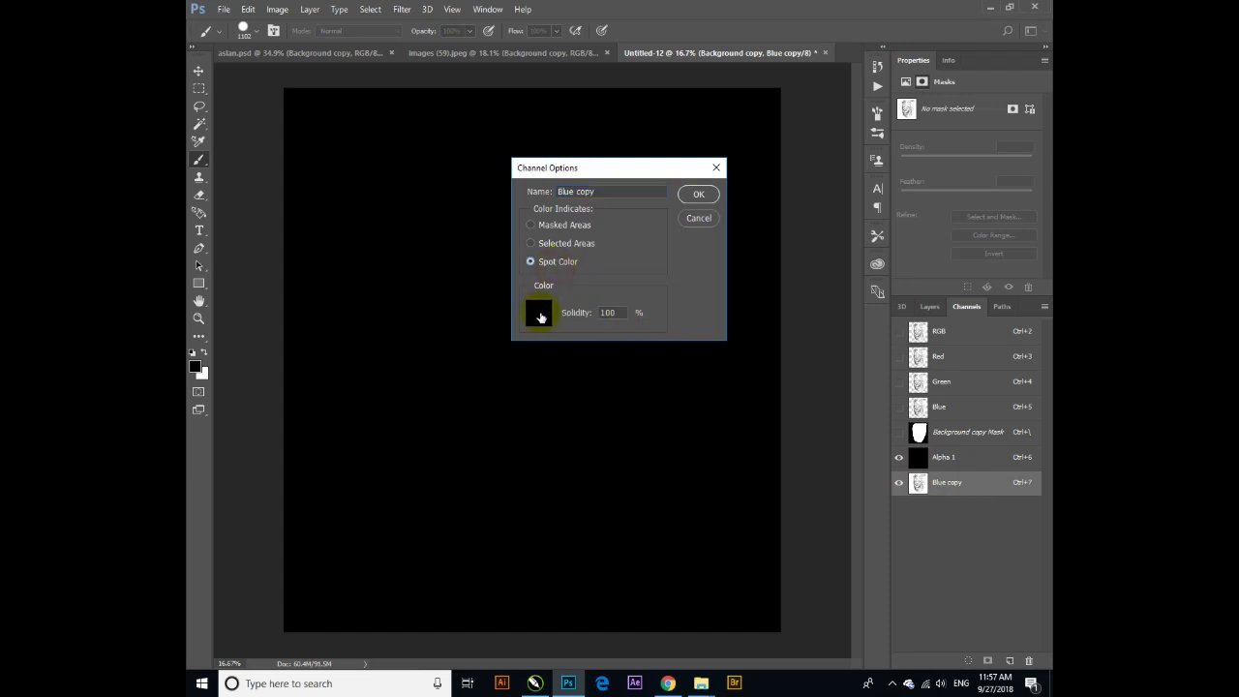
click(539, 313)
drag(672, 216, 662, 186)
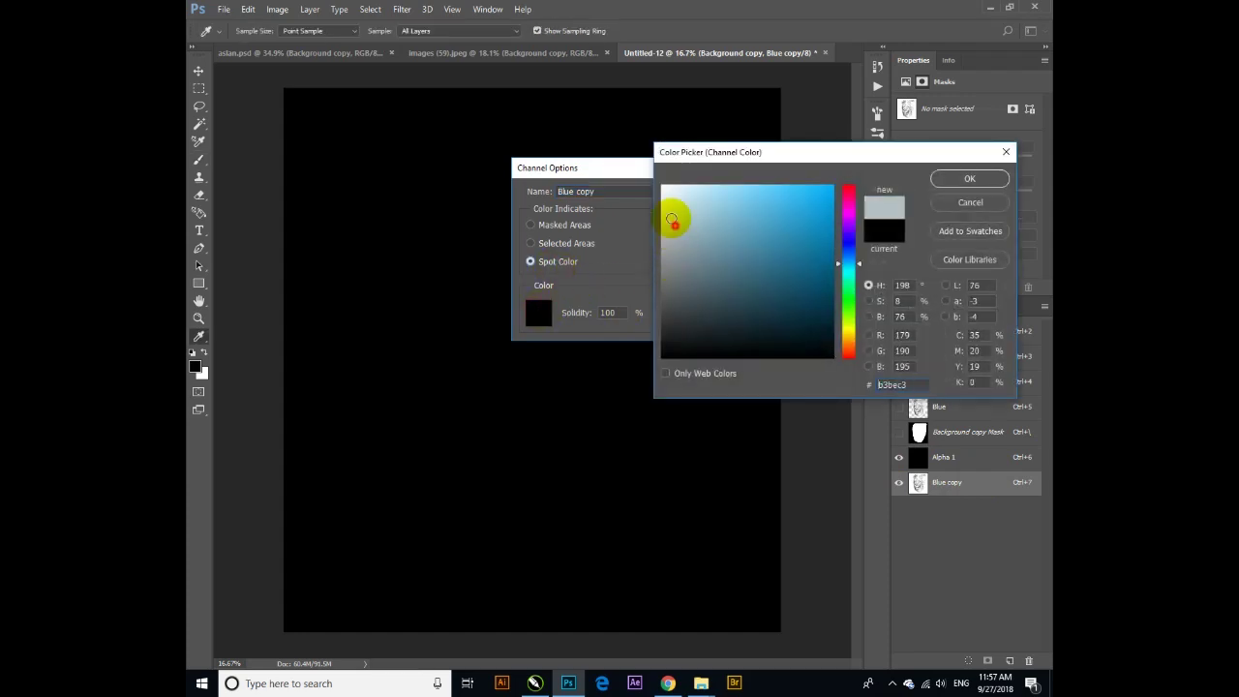
click(947, 186)
click(699, 196)
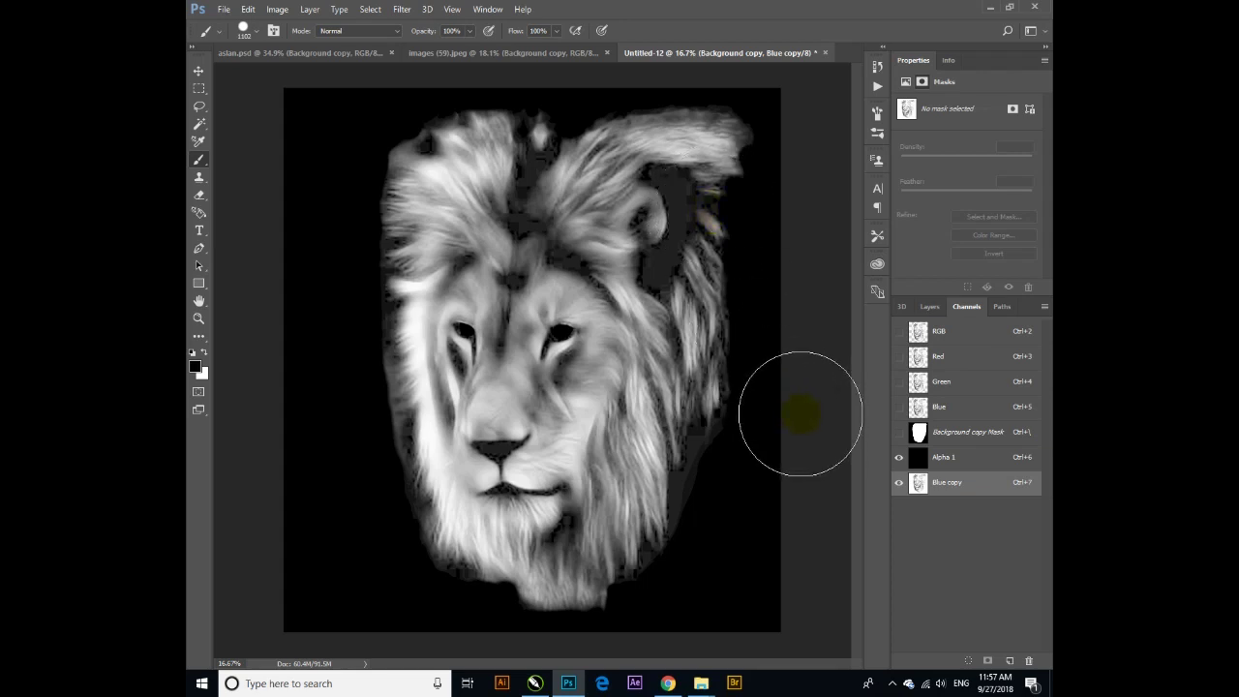
Step: Paint black over the grey beside the mane and between the eyes, then toggle Blue copy's visibility
mouse_move(729, 451)
mouse_down()
mouse_move(713, 354)
mouse_move(594, 525)
mouse_up()
drag(510, 426, 598, 389)
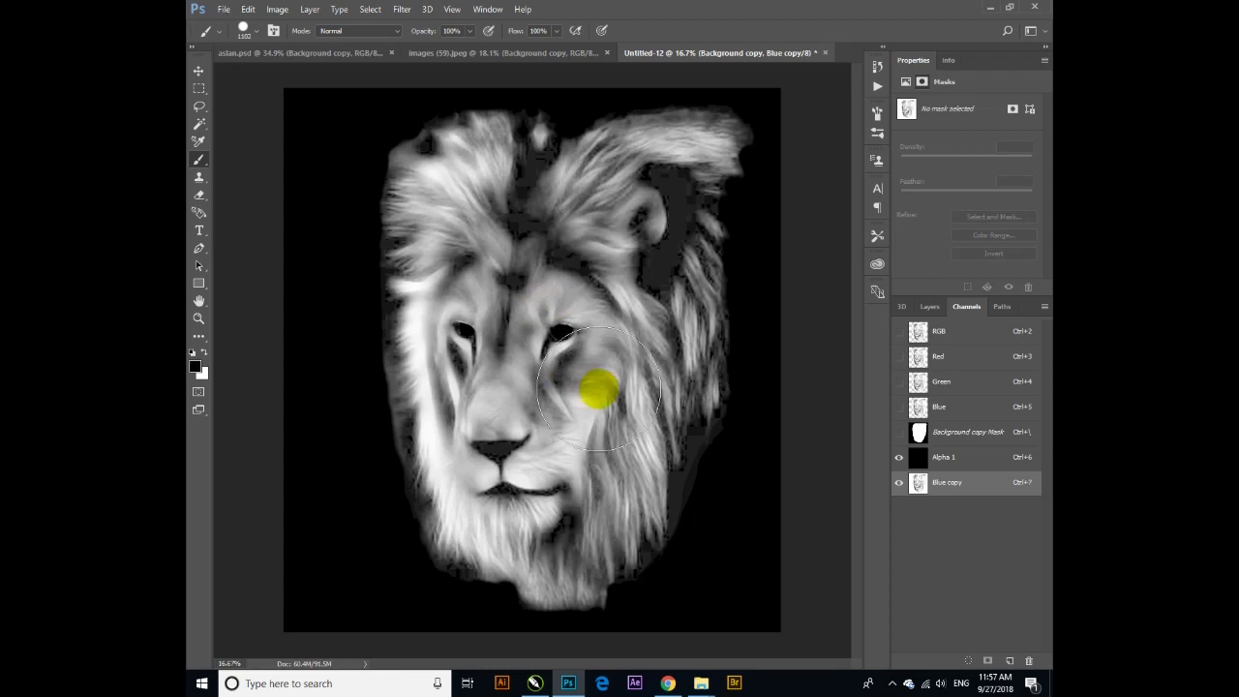
click(899, 482)
click(899, 484)
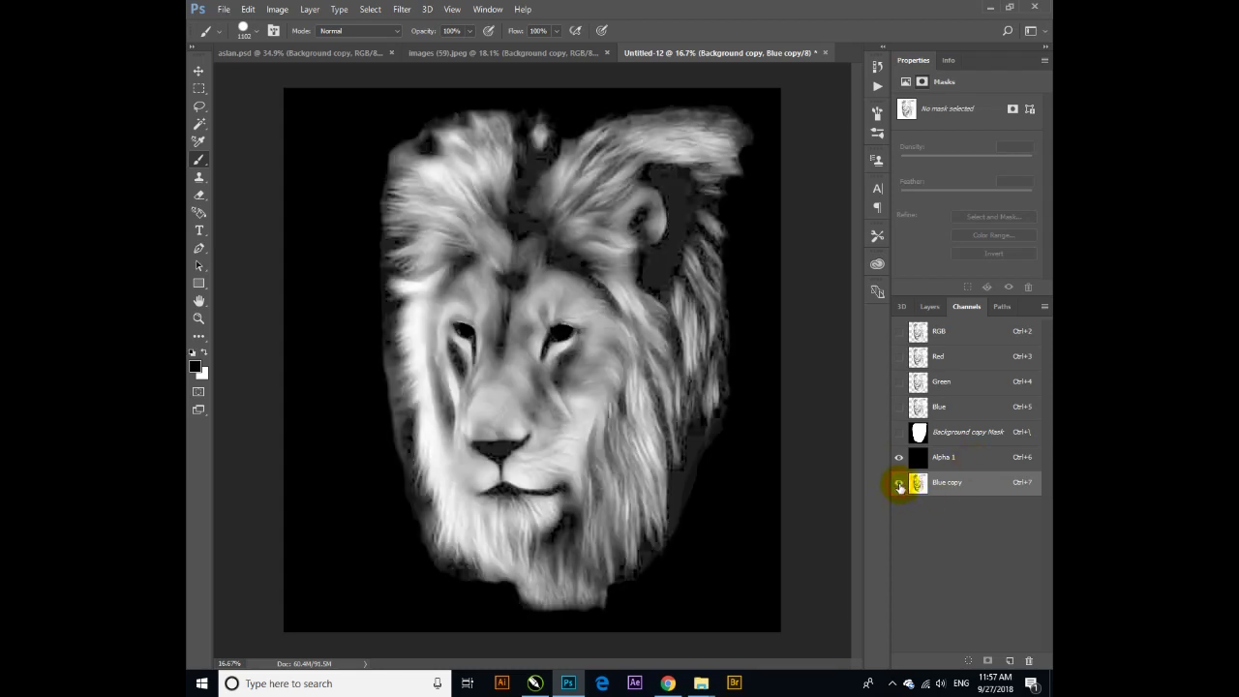
click(899, 483)
click(899, 485)
click(899, 484)
click(899, 484)
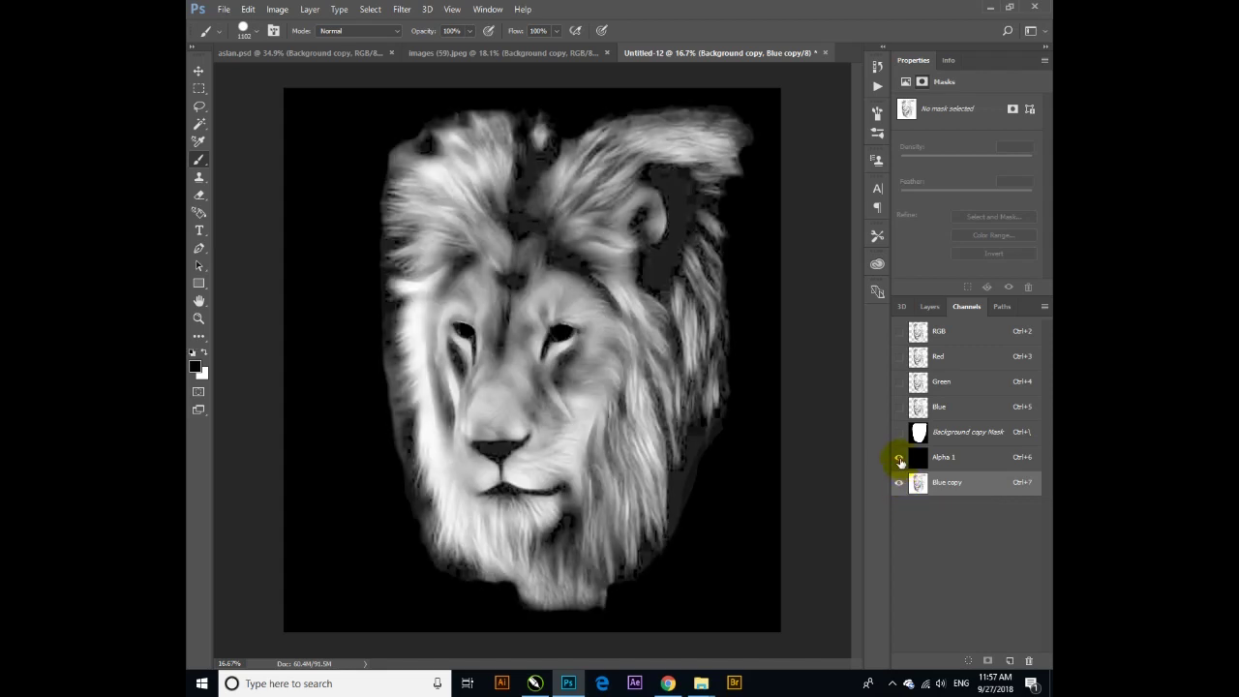
Step: Invert Blue copy with Ctrl+I and show Alpha 1 alongside it
key(ctrl+i)
click(899, 458)
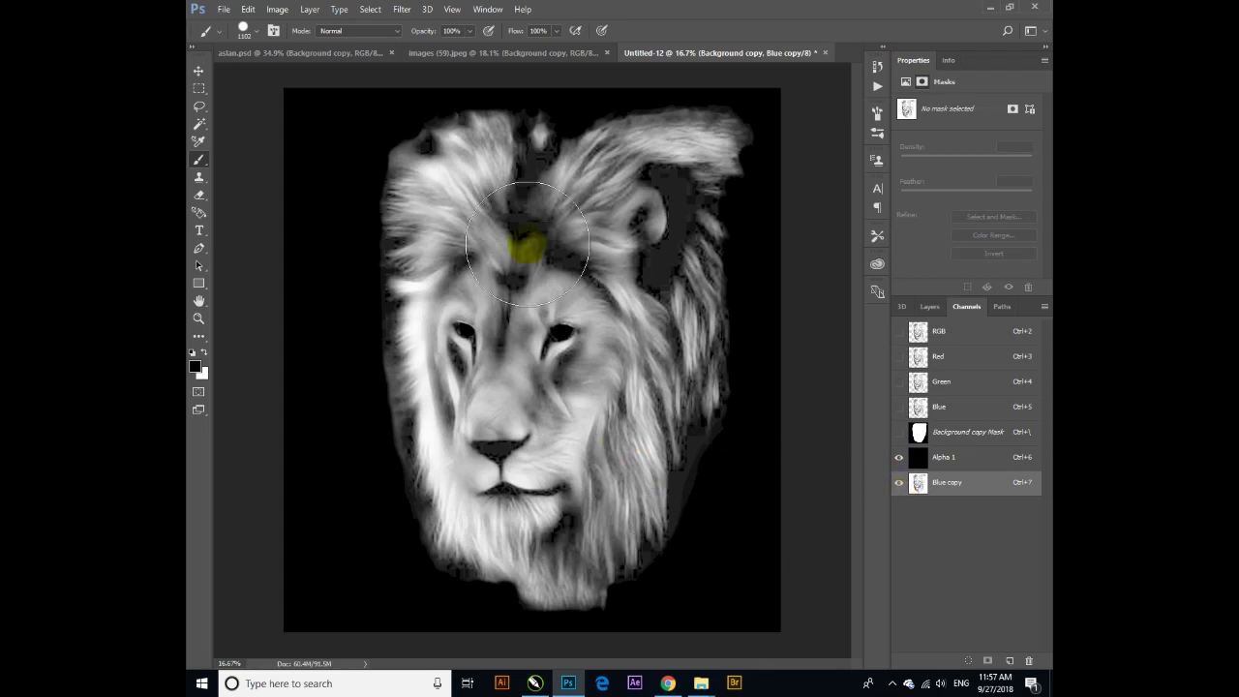
click(200, 325)
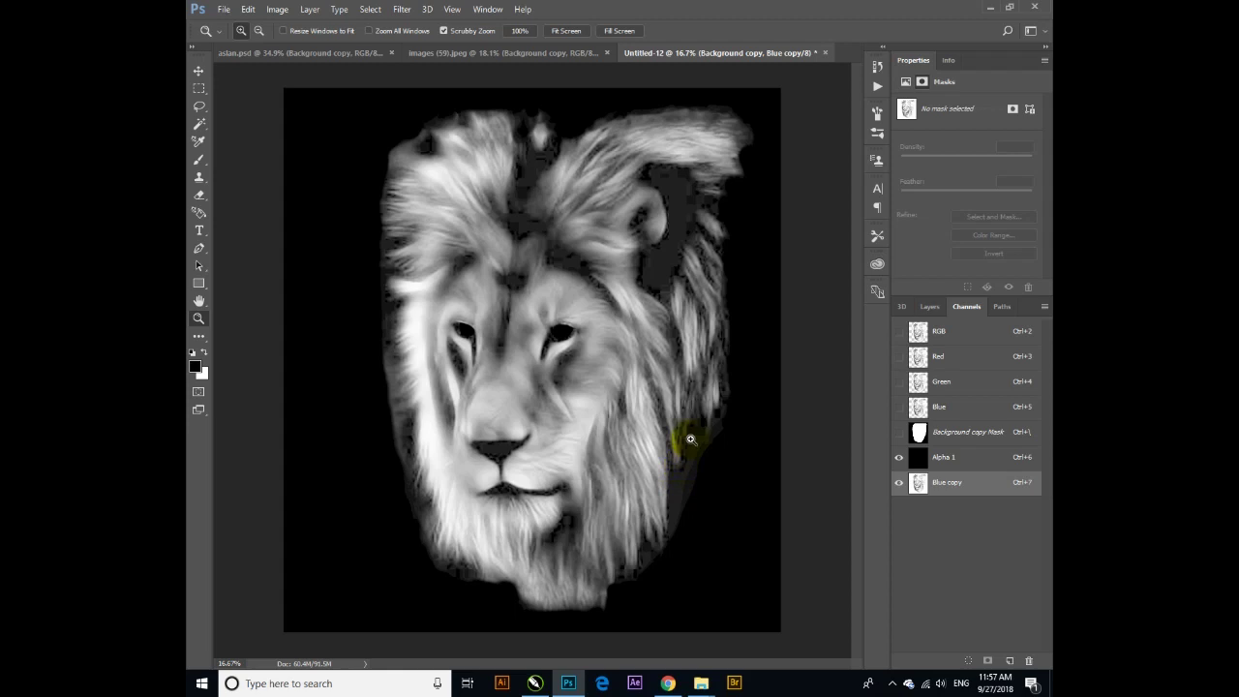
click(952, 488)
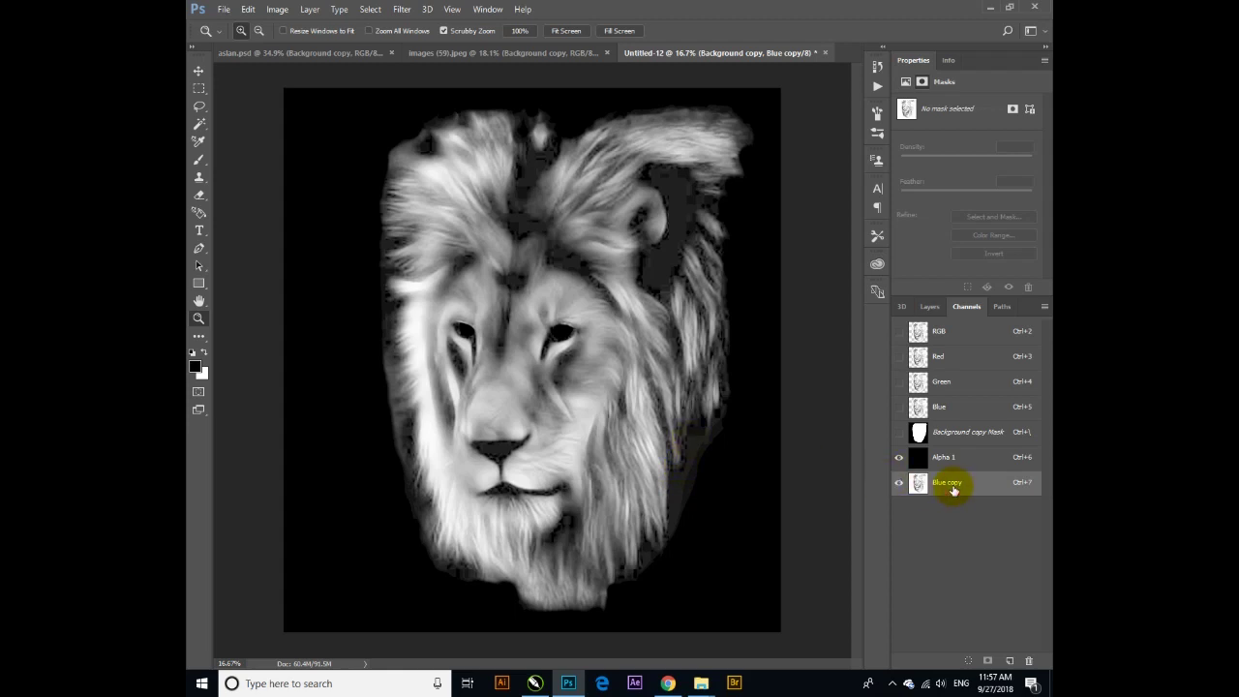
key(ctrl+l)
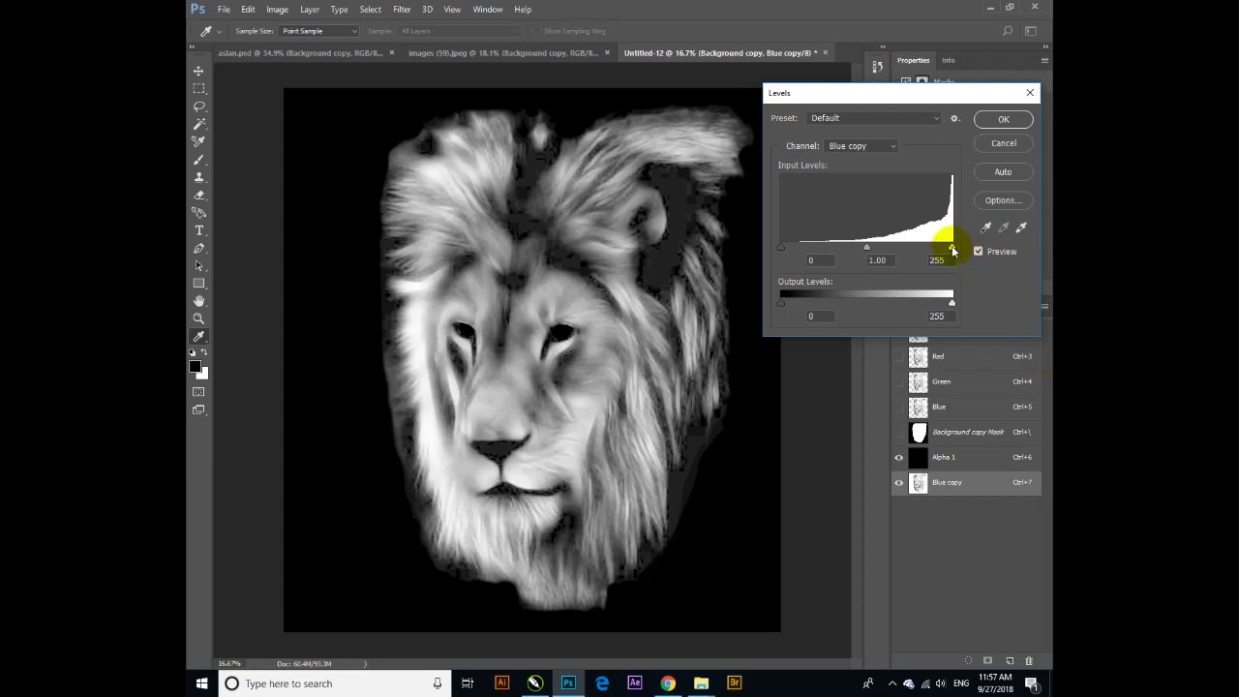
drag(952, 248, 954, 250)
drag(952, 249, 950, 250)
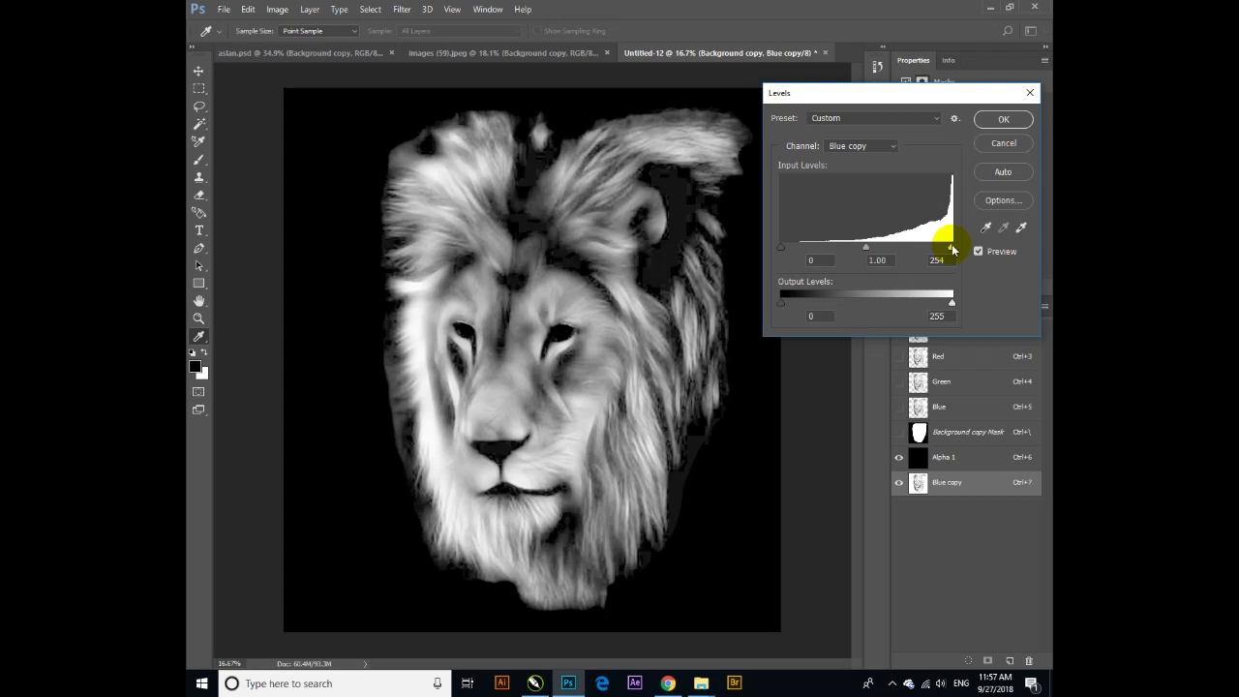
drag(955, 249, 952, 250)
drag(952, 250, 954, 250)
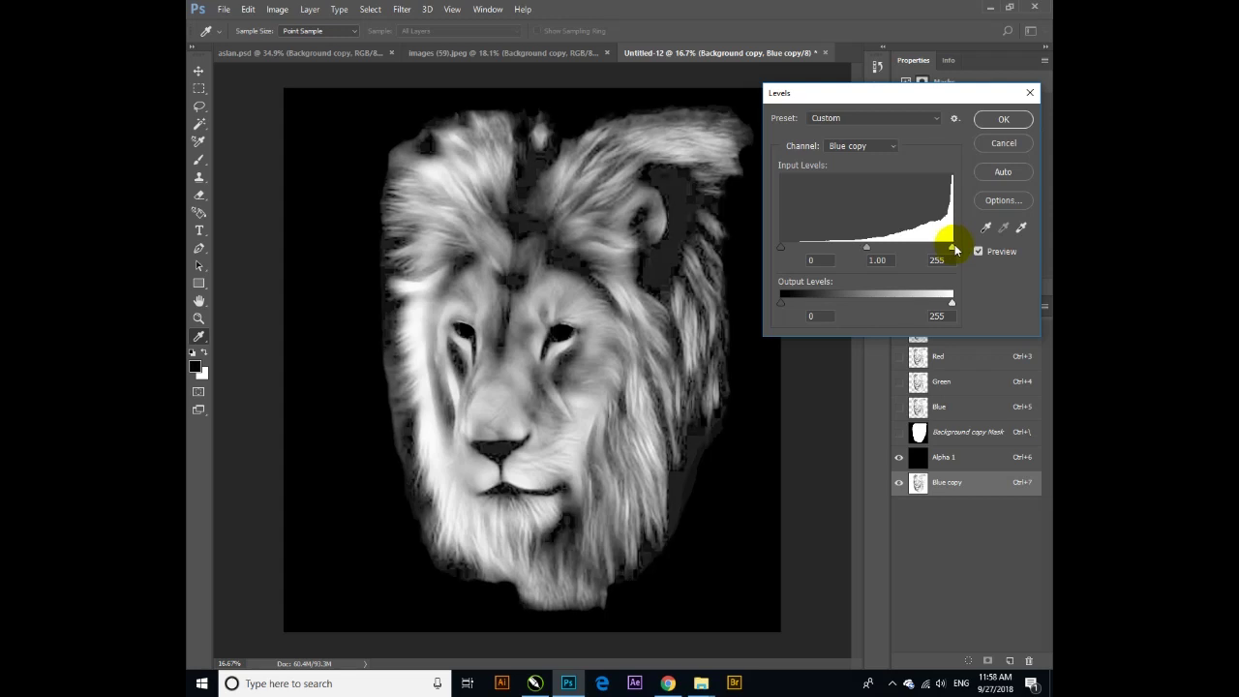
click(1004, 119)
key(z)
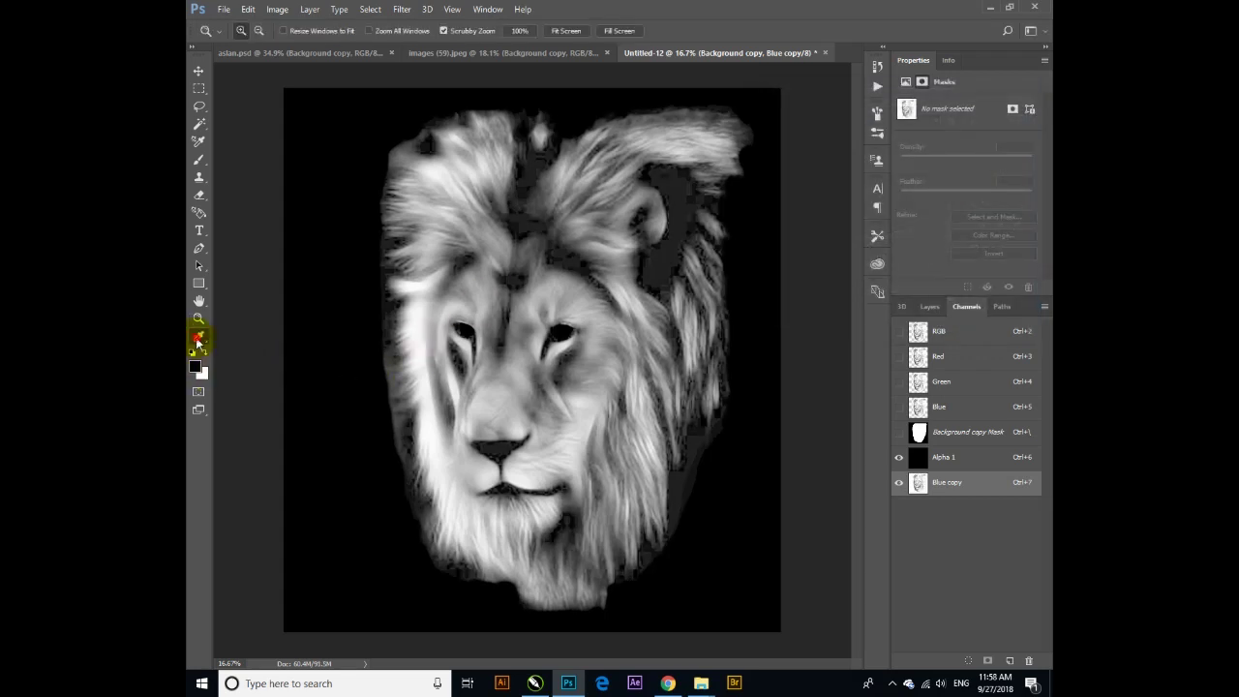
Step: Switch from the Burn tool to the Dodge Tool in the toning tools flyout
click(198, 336)
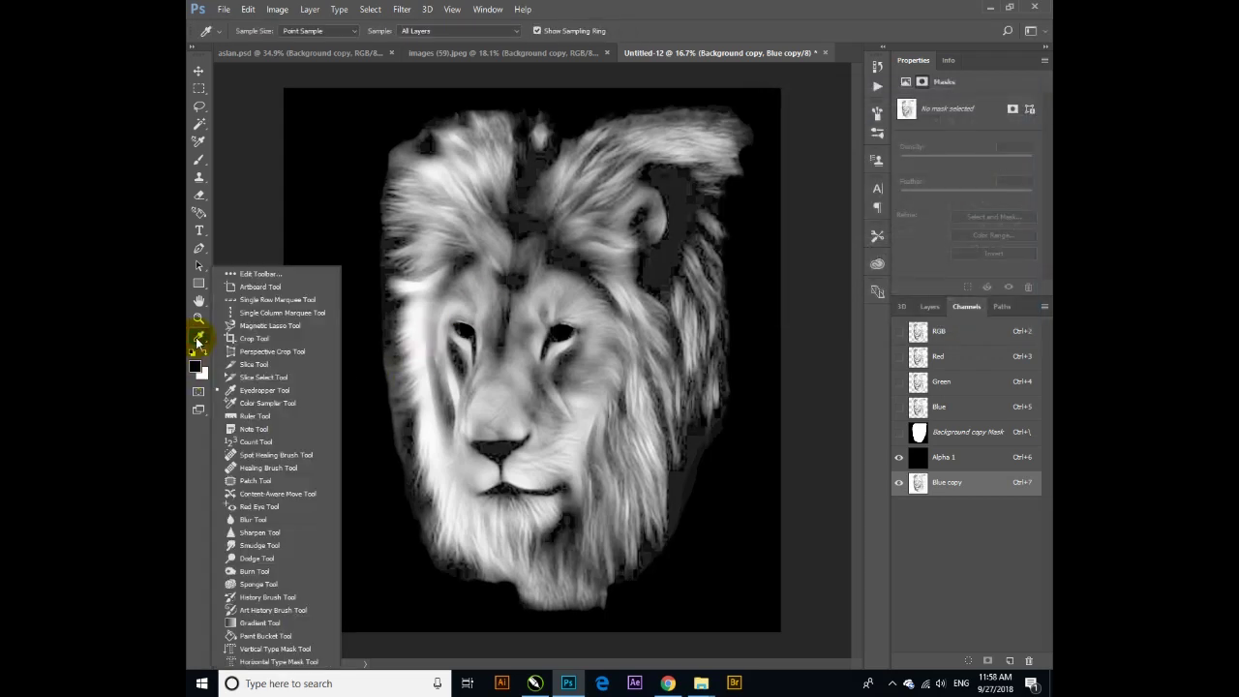
click(240, 578)
right_click(683, 525)
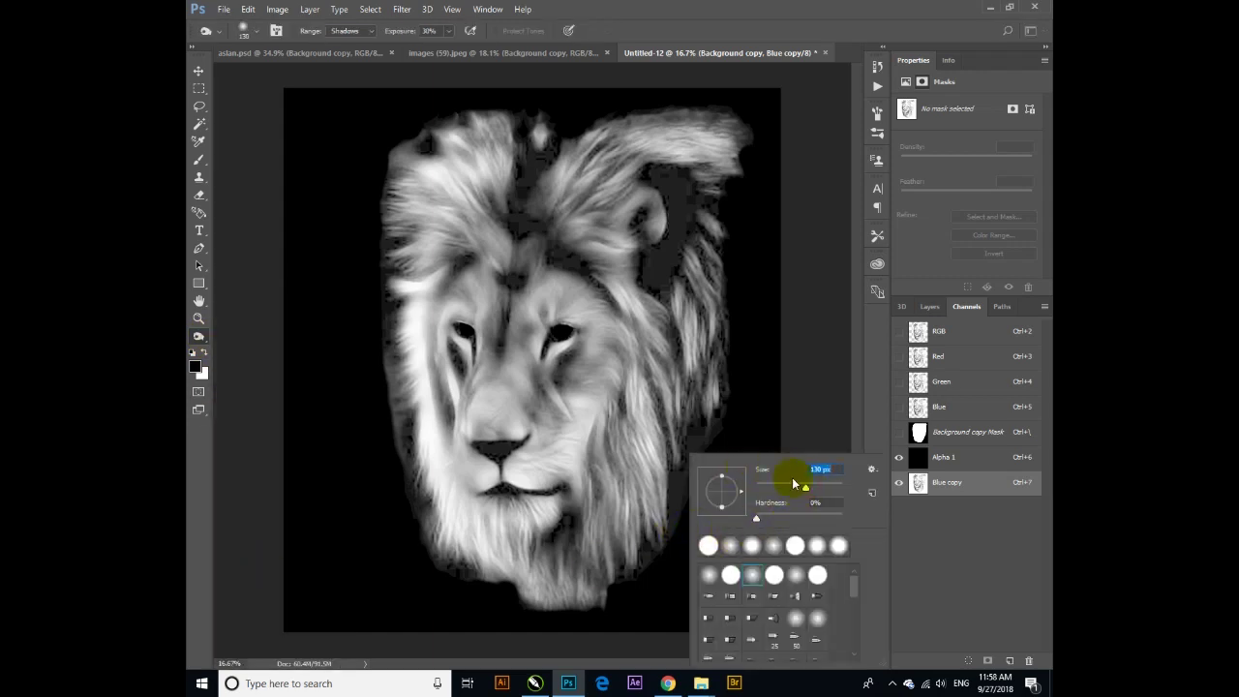
click(199, 336)
right_click(198, 336)
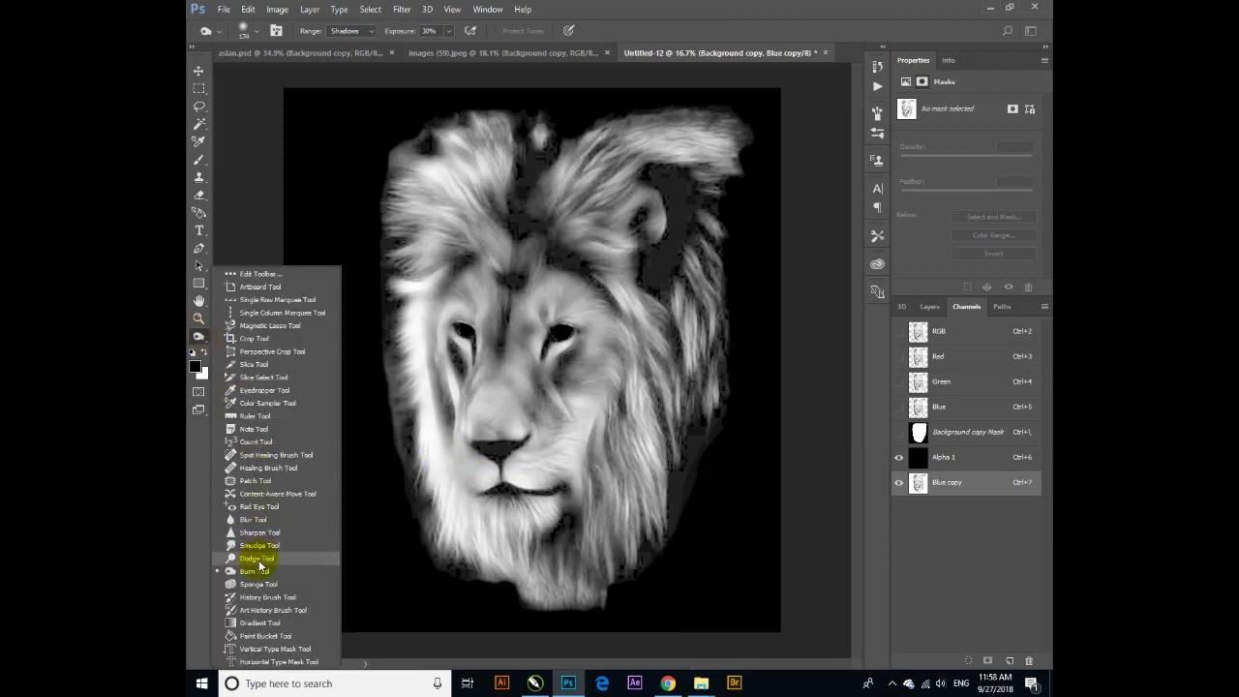
click(258, 559)
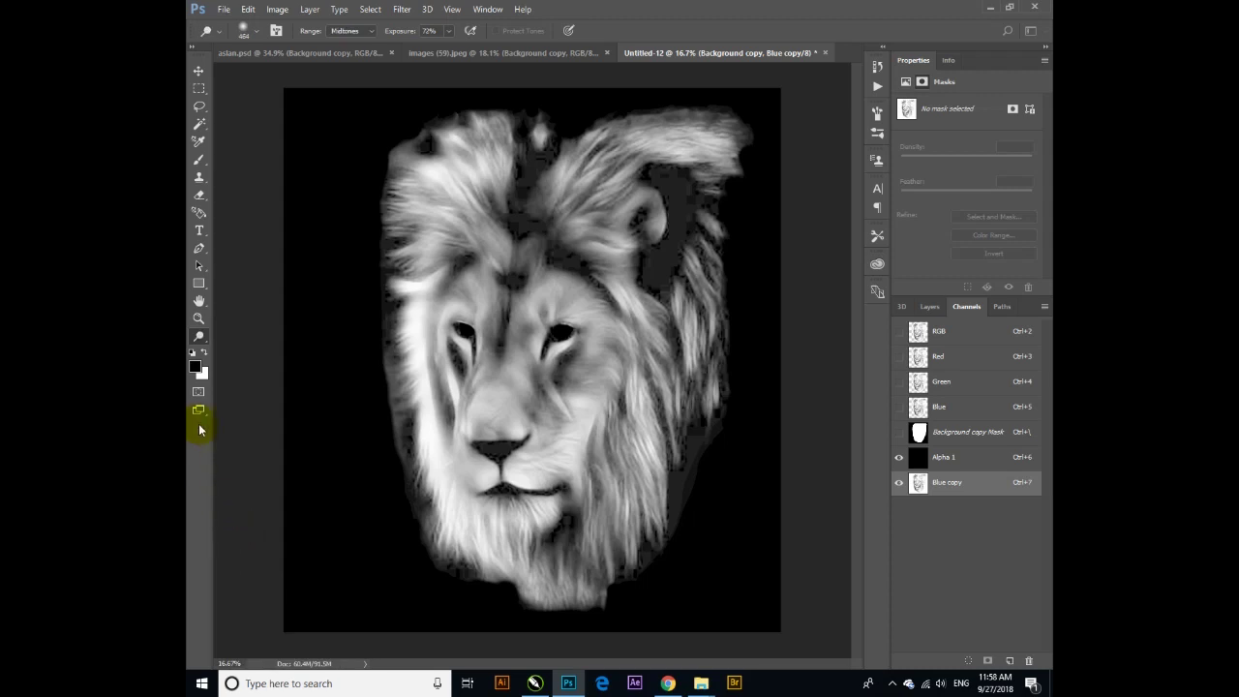
right_click(199, 339)
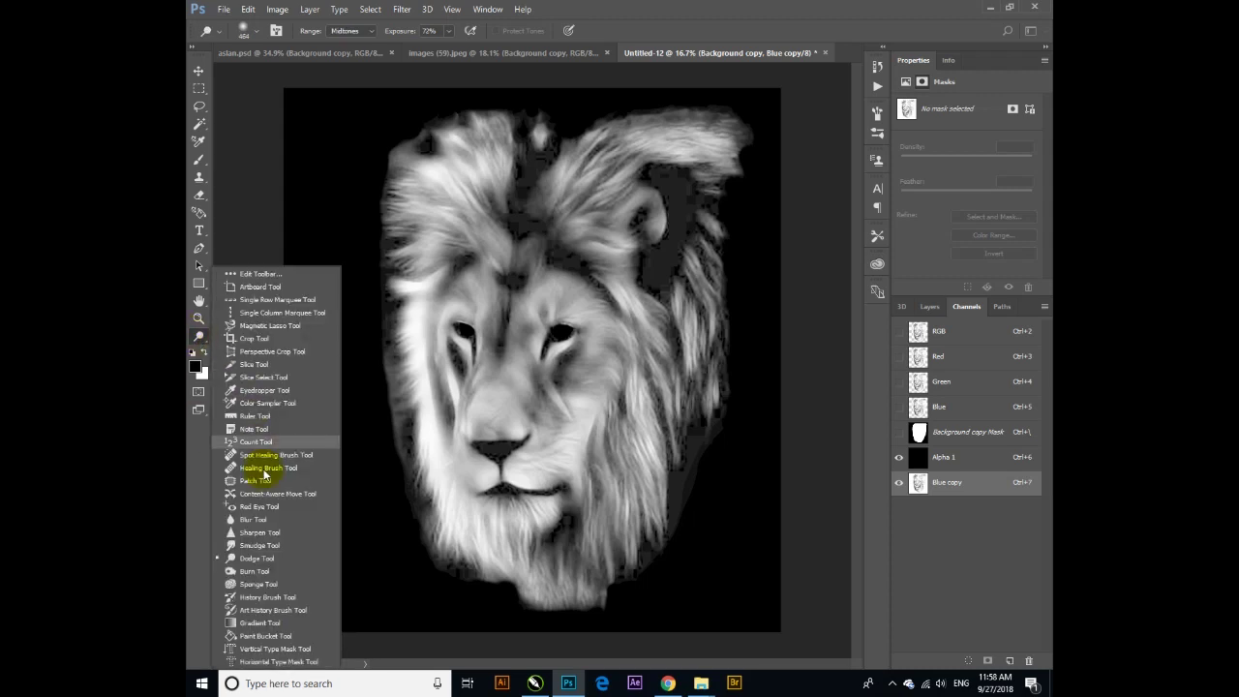
click(276, 562)
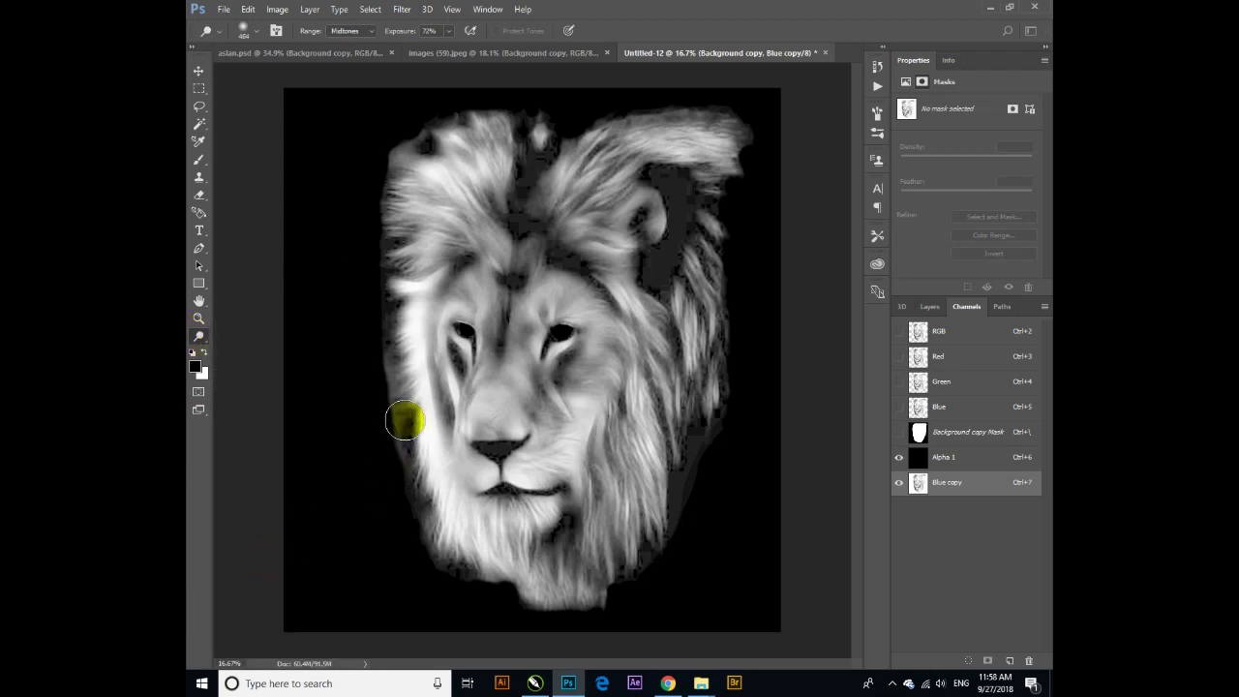
Step: Shrink the dodge brush to 105 px and choose the tonal range for Midtones
right_click(704, 487)
drag(812, 483, 764, 482)
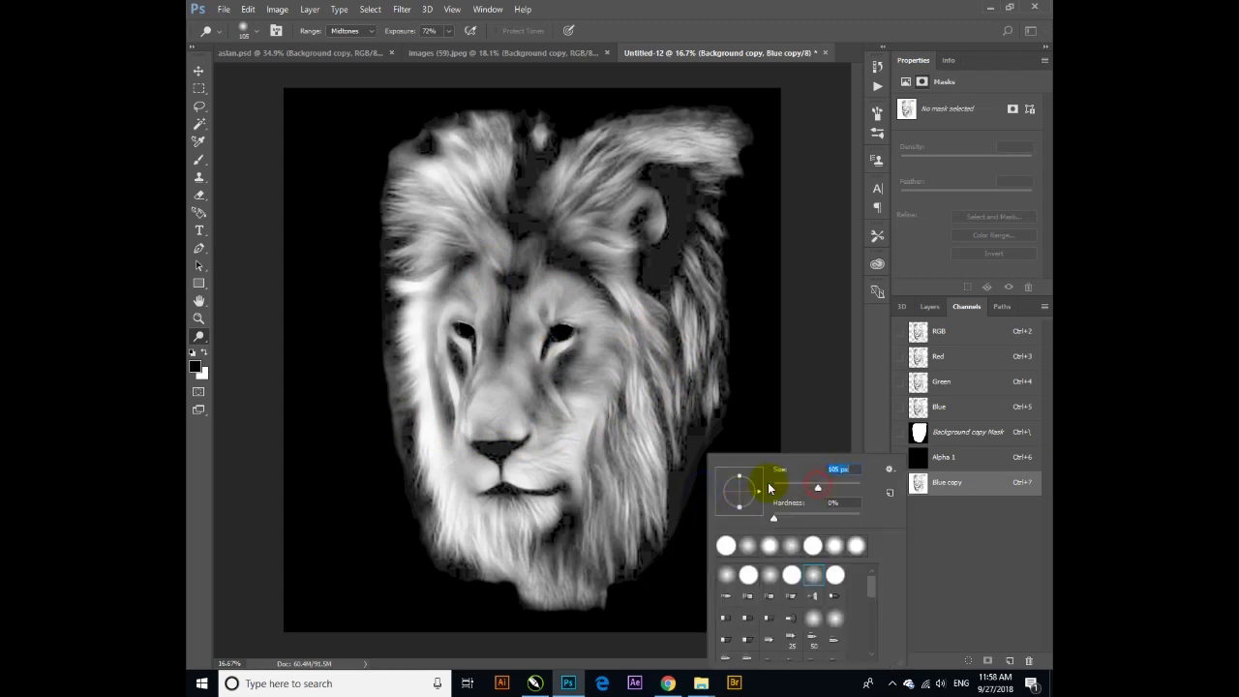
click(678, 484)
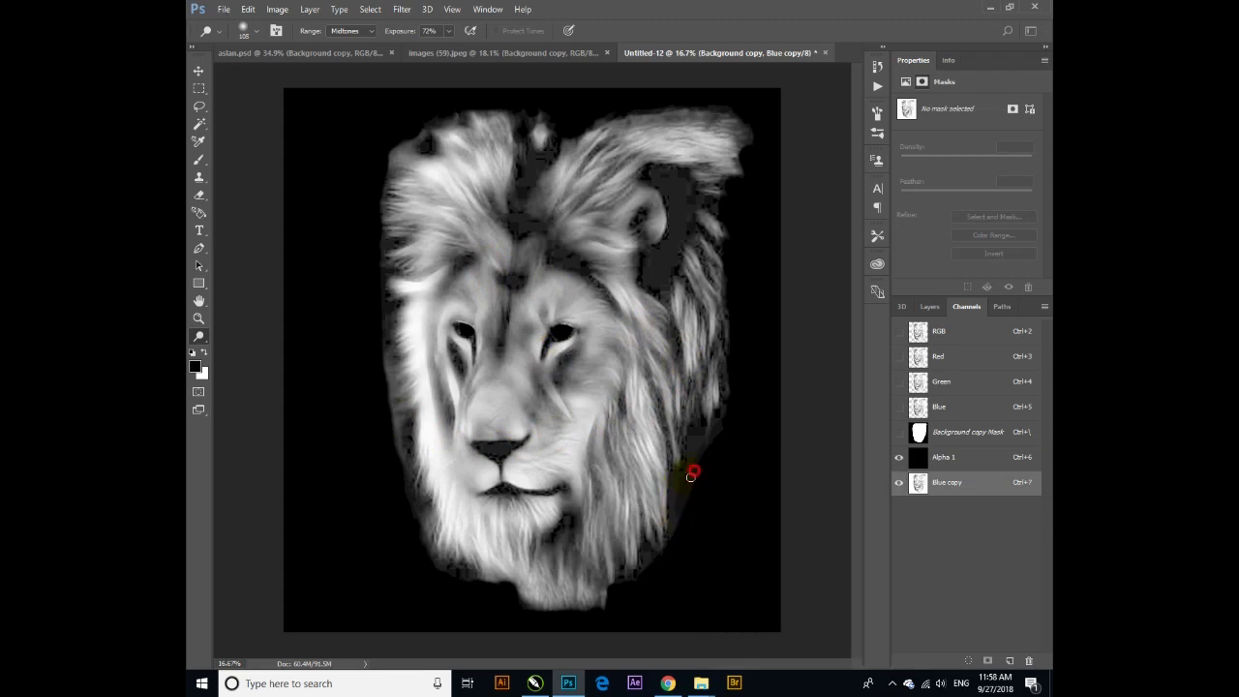
click(351, 32)
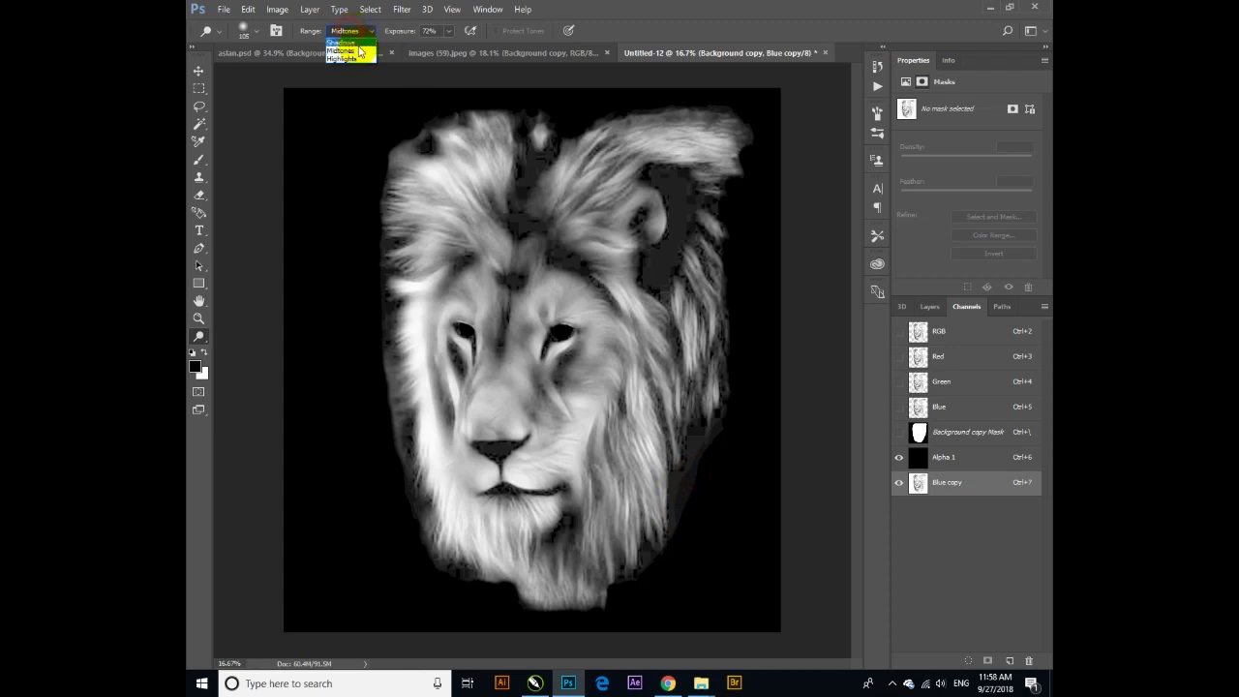
Step: Set the toning range to Shadows with a 190 px brush at 51% exposure
click(343, 43)
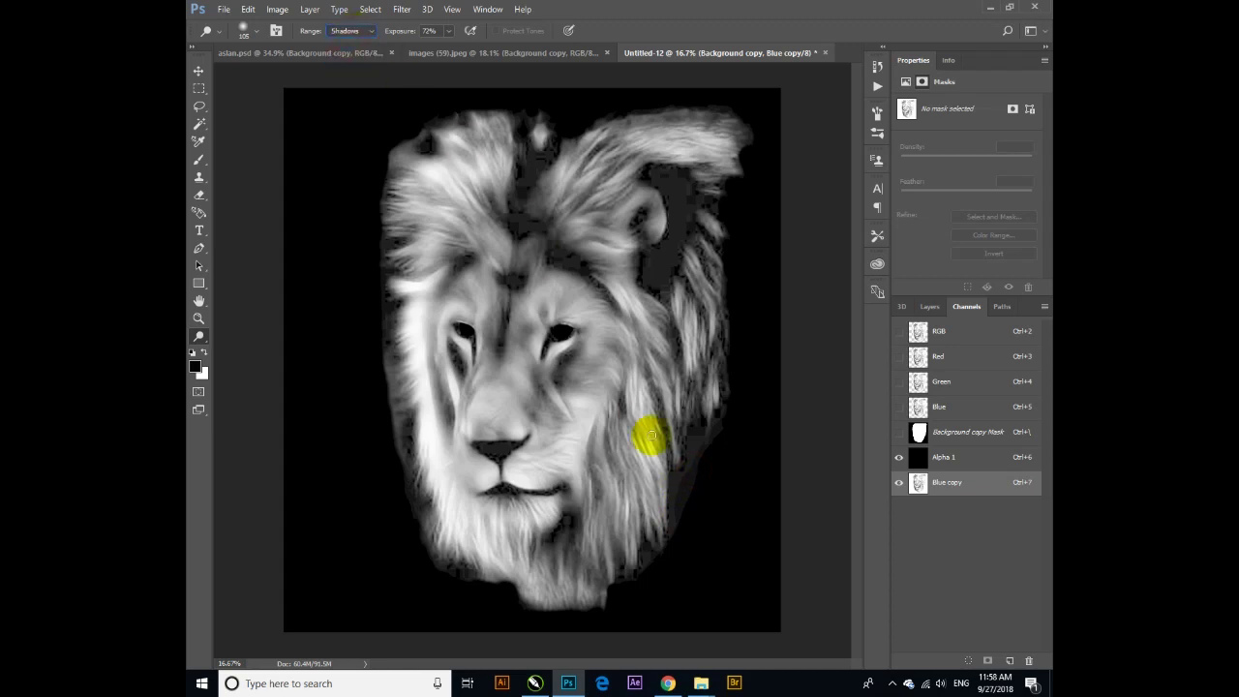
right_click(712, 439)
drag(824, 483, 844, 483)
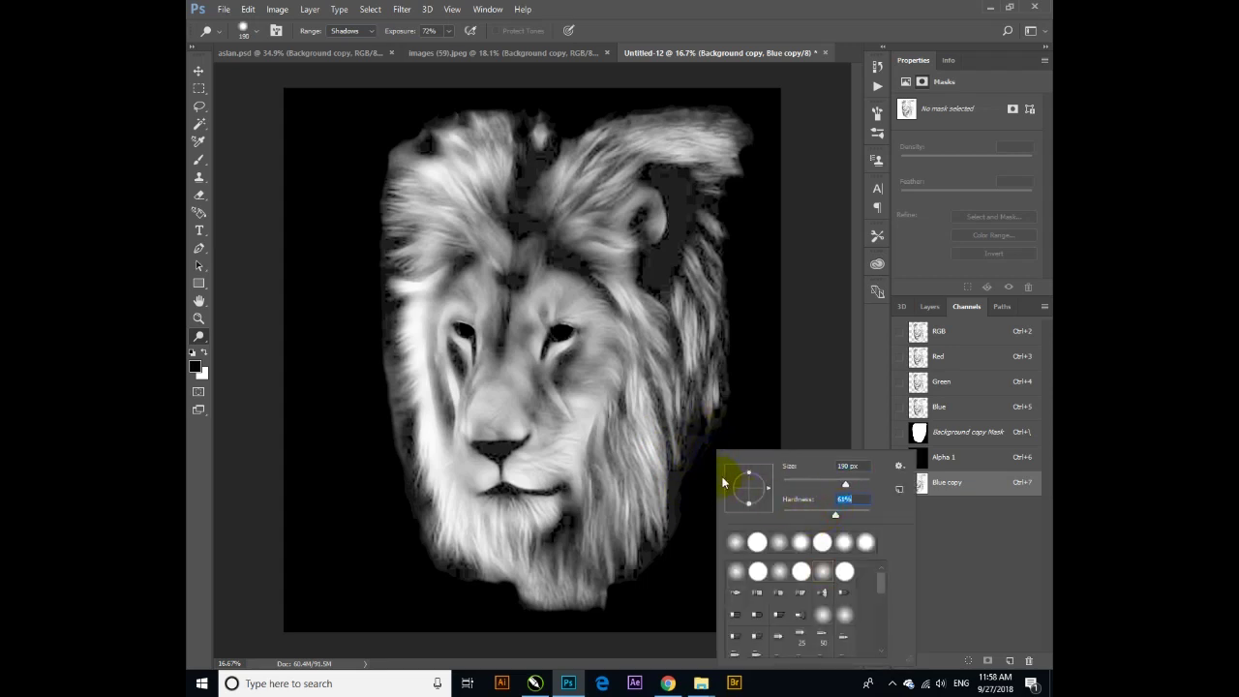
click(697, 448)
Step: Retone the shadows along the right, top and left edges of the lion's mane
drag(678, 479, 678, 498)
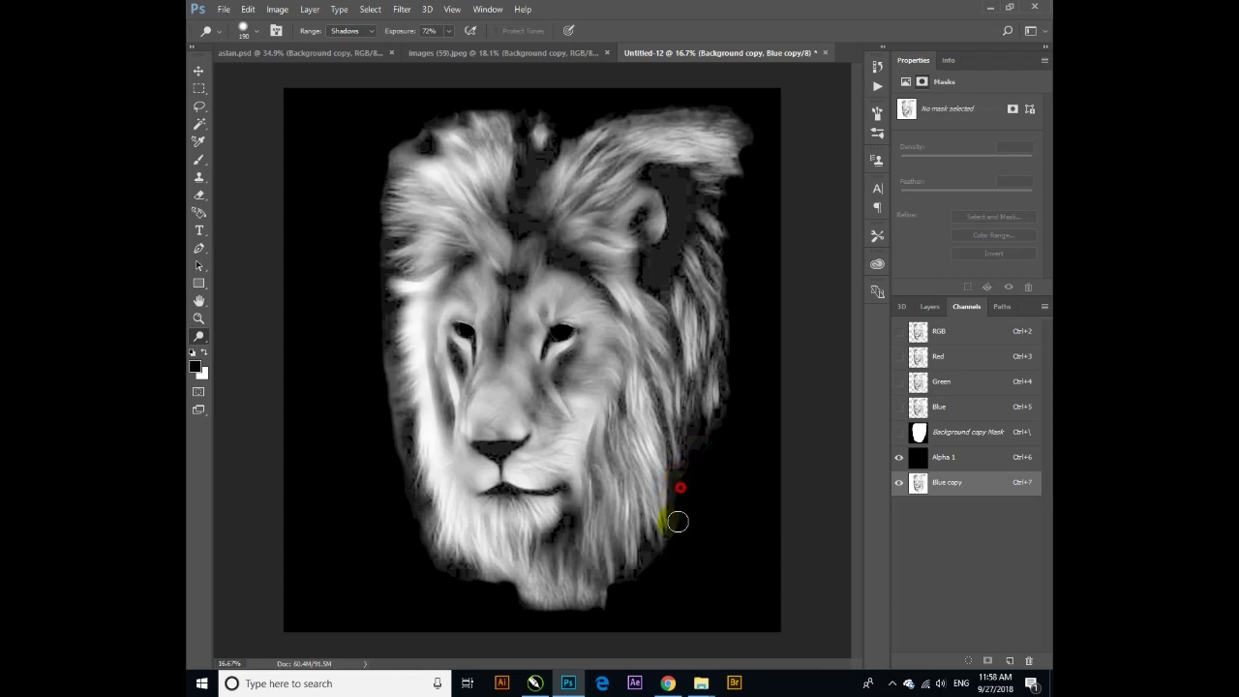
drag(678, 542, 699, 439)
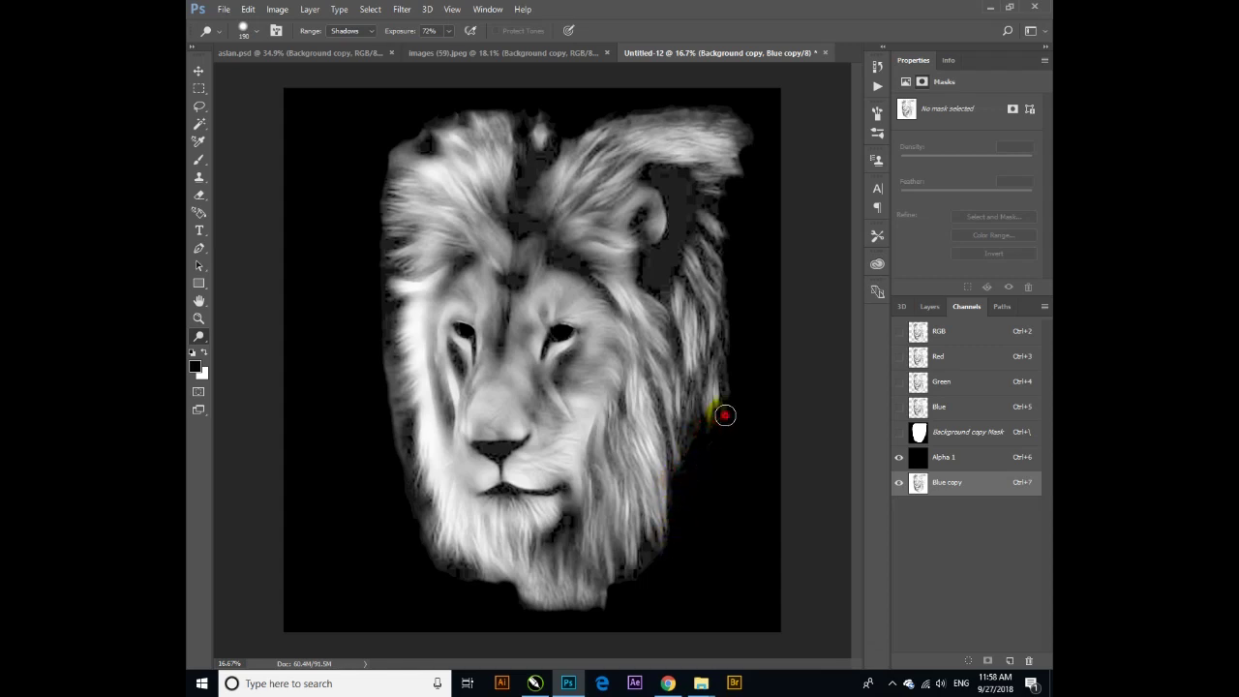
drag(700, 438, 730, 354)
mouse_move(721, 204)
mouse_down()
mouse_move(684, 209)
mouse_move(664, 171)
mouse_move(677, 183)
mouse_move(655, 279)
mouse_move(645, 262)
mouse_move(672, 243)
mouse_move(642, 249)
mouse_up()
click(529, 153)
mouse_move(533, 150)
mouse_down()
mouse_move(525, 110)
mouse_move(523, 226)
mouse_move(471, 161)
mouse_move(416, 144)
mouse_move(462, 117)
mouse_up()
mouse_move(407, 323)
mouse_down()
mouse_move(379, 342)
mouse_move(389, 441)
mouse_move(395, 456)
mouse_move(387, 354)
mouse_move(396, 466)
mouse_move(447, 581)
mouse_move(407, 523)
mouse_move(460, 592)
mouse_up()
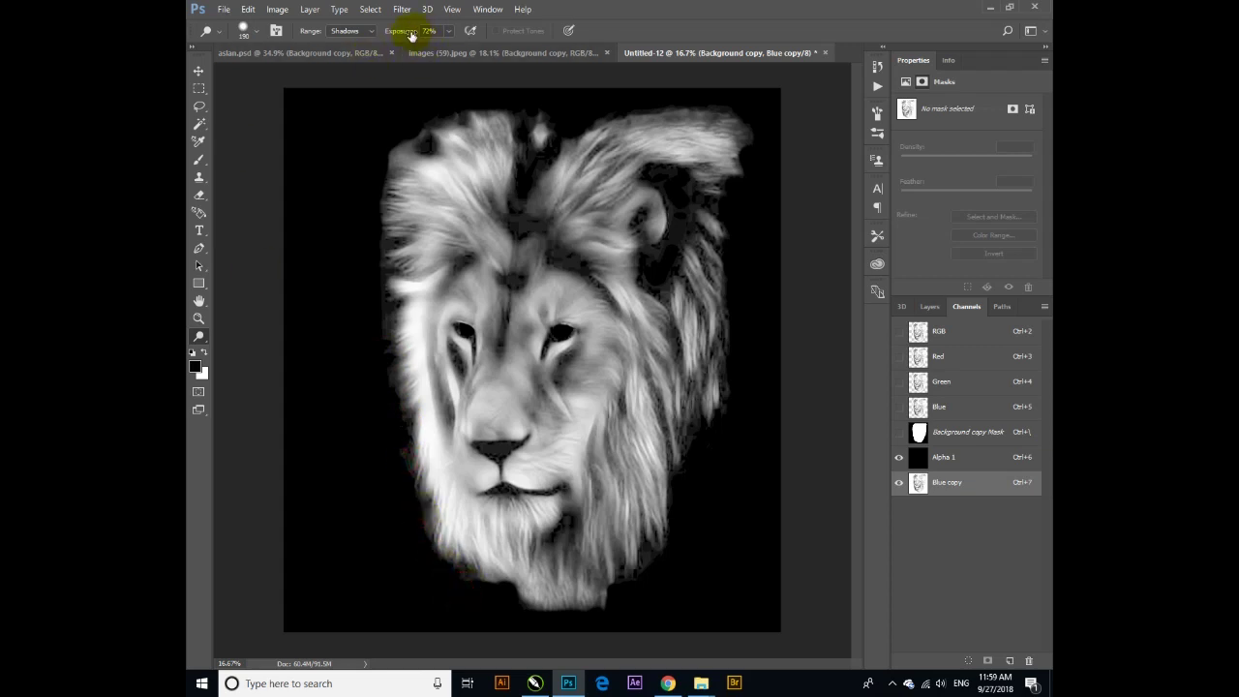
mouse_move(377, 171)
mouse_down()
mouse_move(378, 194)
mouse_move(415, 144)
mouse_move(464, 122)
mouse_move(453, 117)
mouse_move(553, 110)
mouse_move(514, 158)
mouse_move(525, 194)
mouse_move(517, 226)
mouse_move(544, 226)
mouse_move(522, 228)
mouse_up()
Step: Shrink the brush to 100 px and retone the fur around the lion's eye
right_click(522, 226)
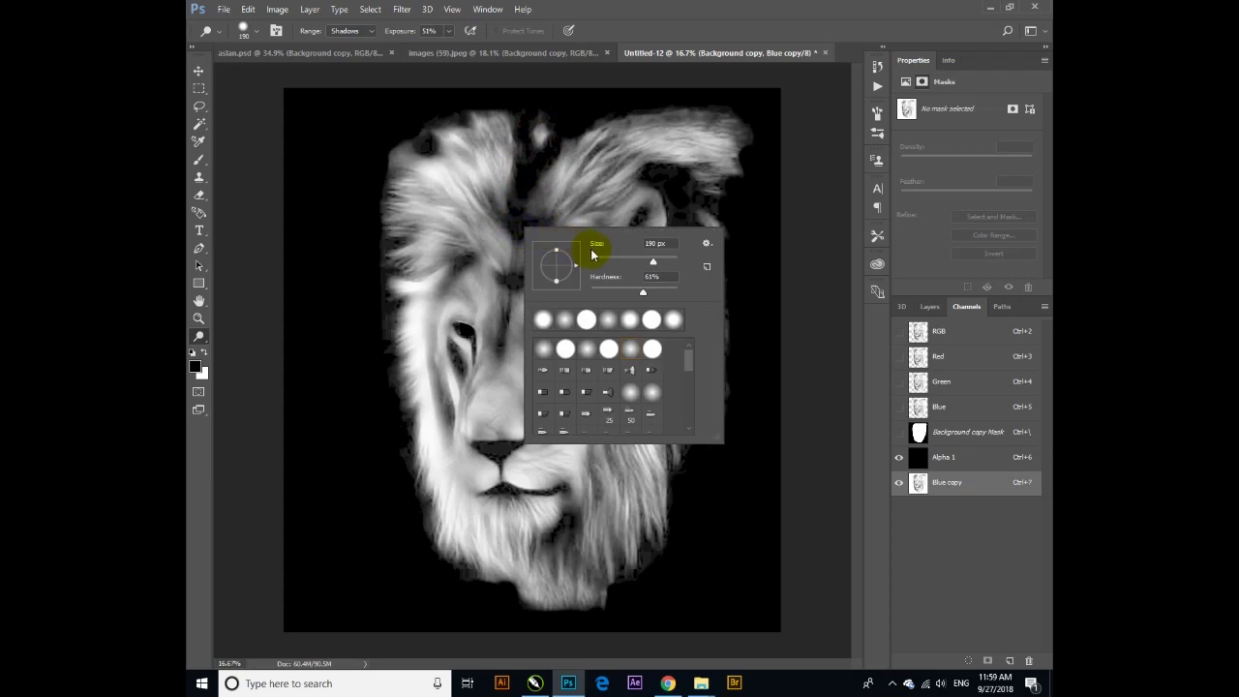
click(633, 259)
click(464, 255)
mouse_move(456, 268)
mouse_down()
mouse_move(462, 257)
mouse_move(514, 276)
mouse_move(497, 272)
mouse_move(555, 252)
mouse_move(574, 265)
mouse_move(532, 225)
mouse_move(506, 243)
mouse_move(540, 159)
mouse_move(527, 114)
mouse_move(469, 111)
mouse_up()
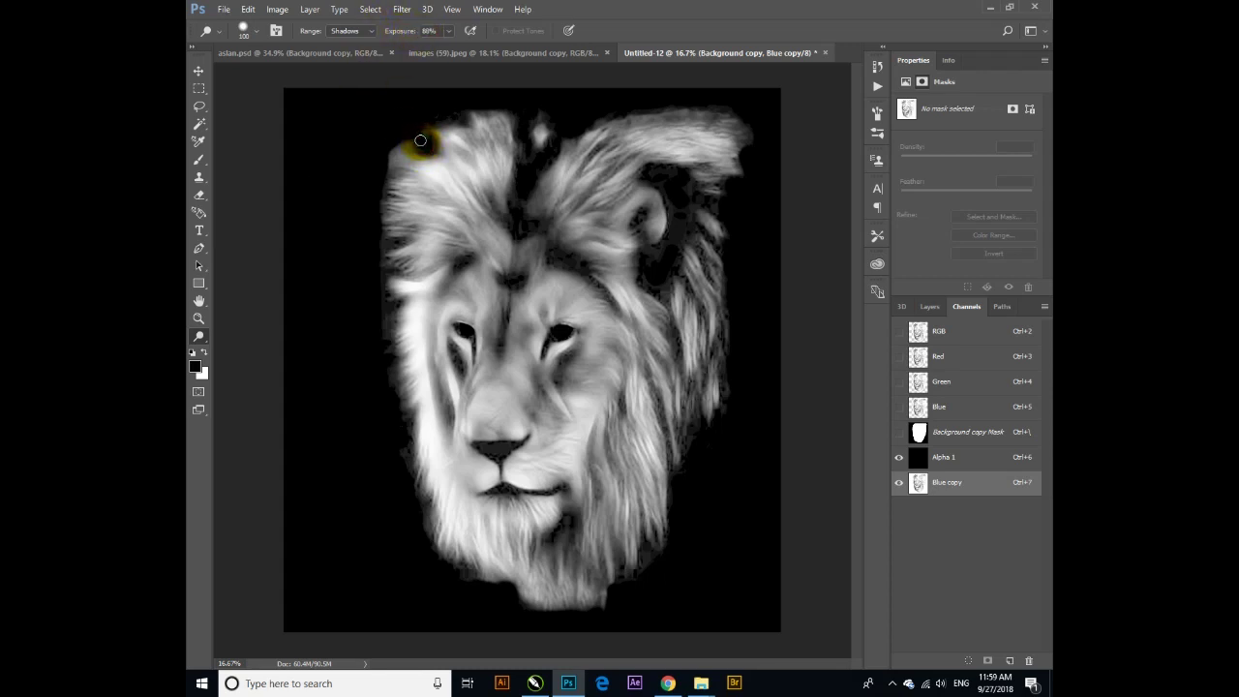
Step: Burn the top-left mane, forehead fur and left mane edges darker in Blue copy
drag(422, 147, 529, 120)
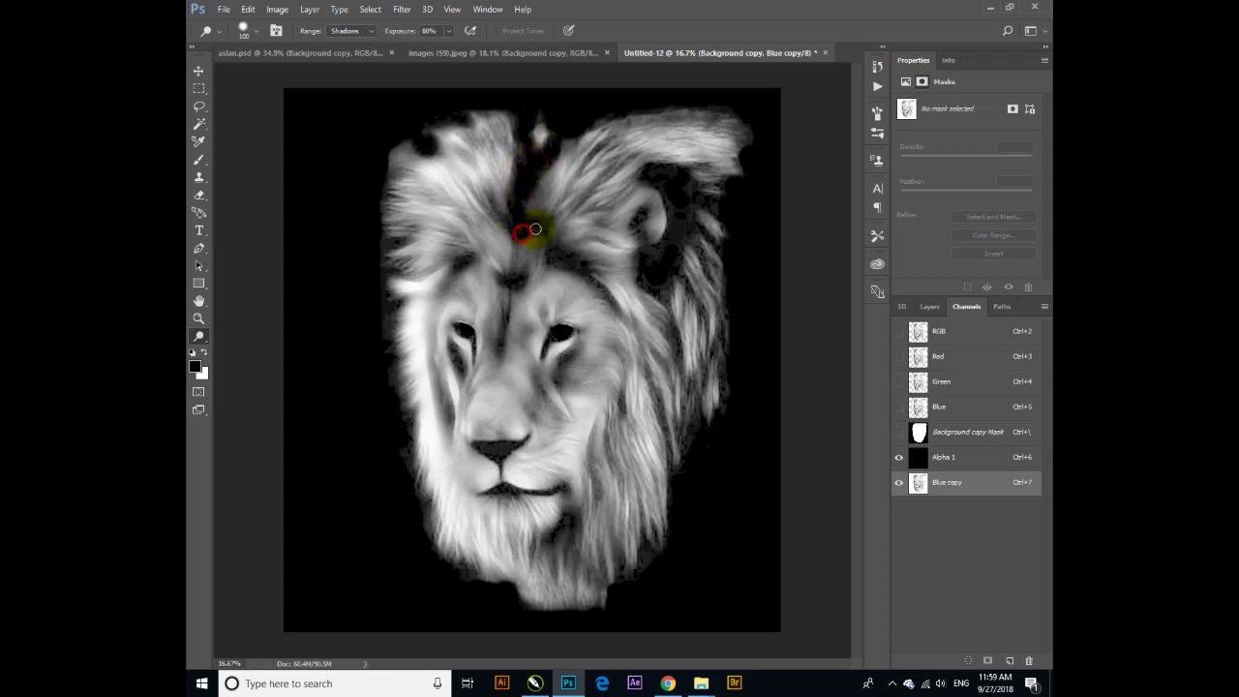
drag(566, 263, 553, 257)
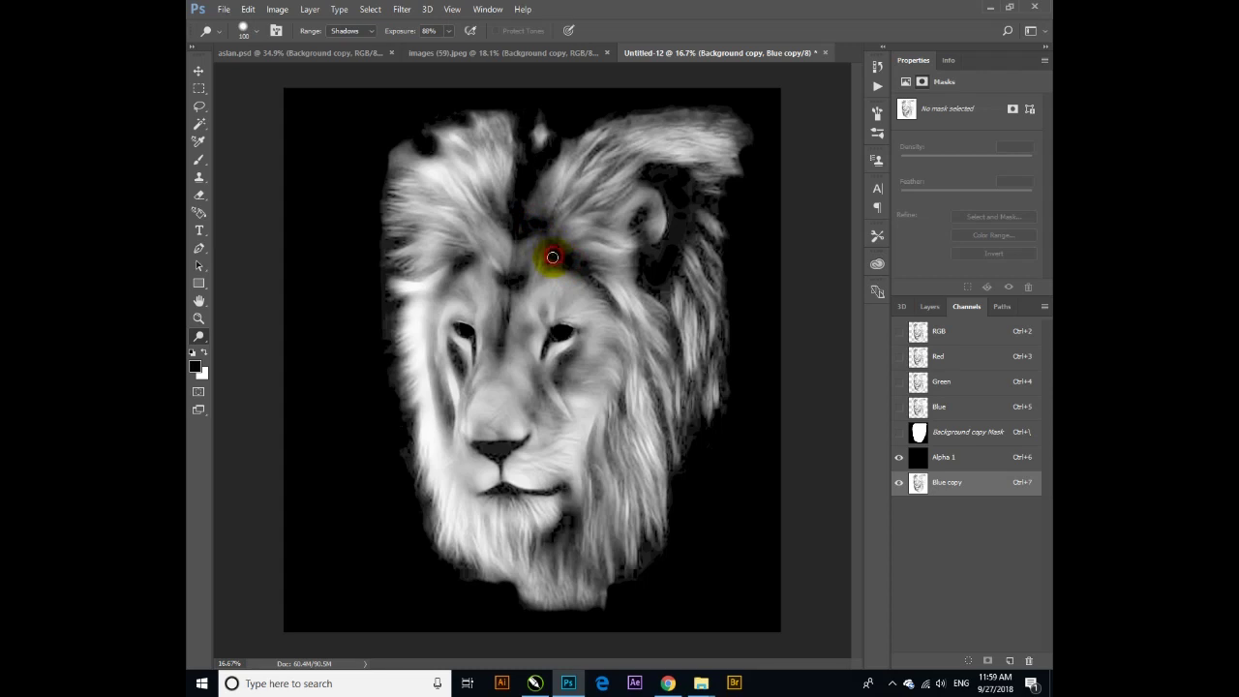
drag(667, 181, 656, 178)
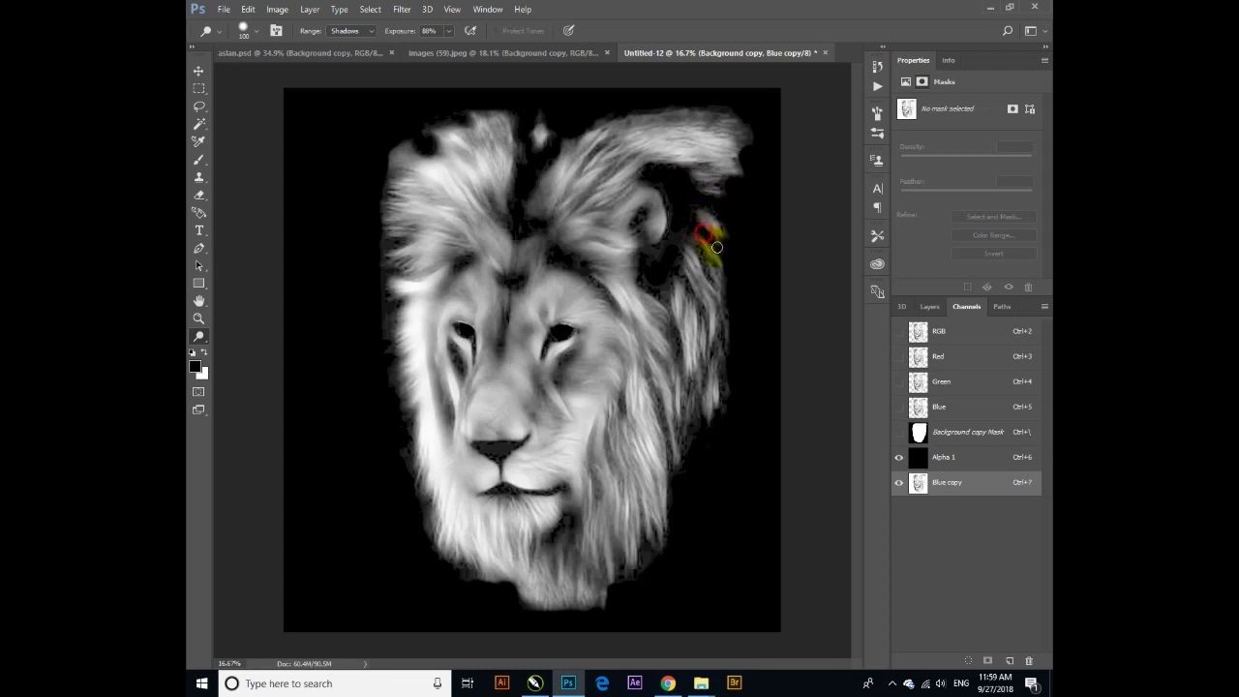
mouse_move(694, 237)
mouse_down()
mouse_move(704, 254)
mouse_move(690, 239)
mouse_move(681, 285)
mouse_move(648, 260)
mouse_up()
drag(414, 243, 395, 246)
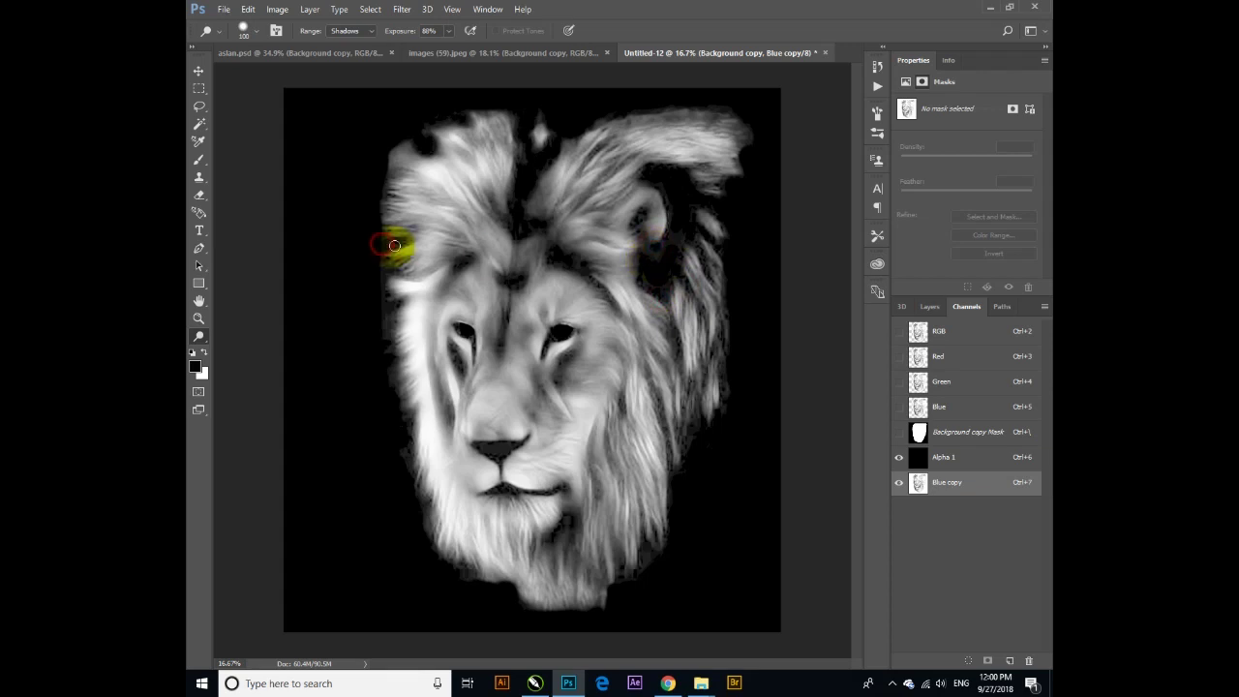
drag(380, 197, 398, 159)
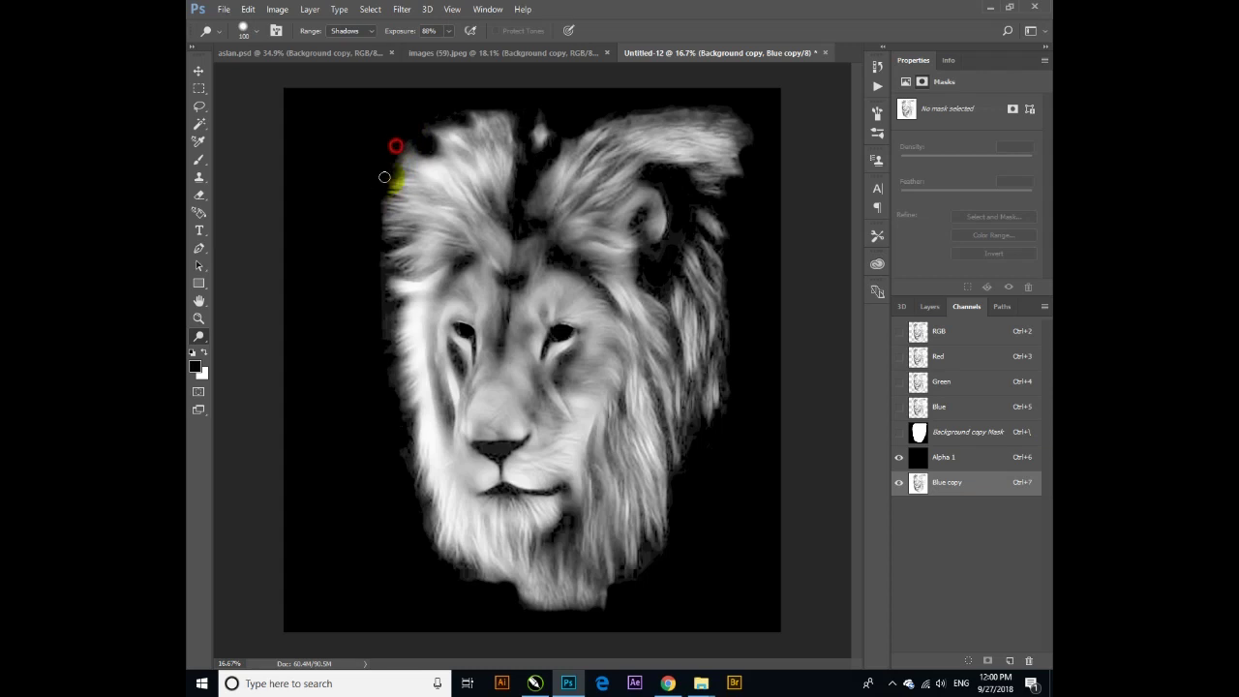
drag(383, 169, 376, 223)
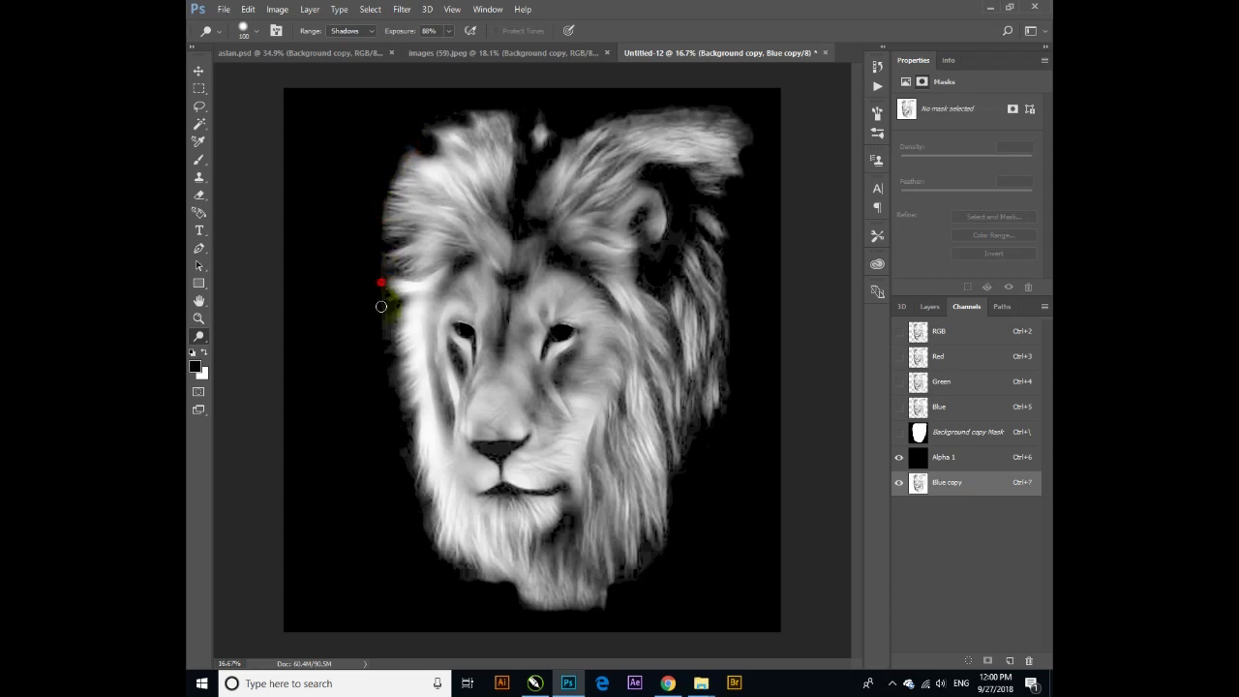
drag(382, 282, 374, 201)
Step: Resize the brush and burn the chin, lower mane, crown and right mane edges
right_click(654, 528)
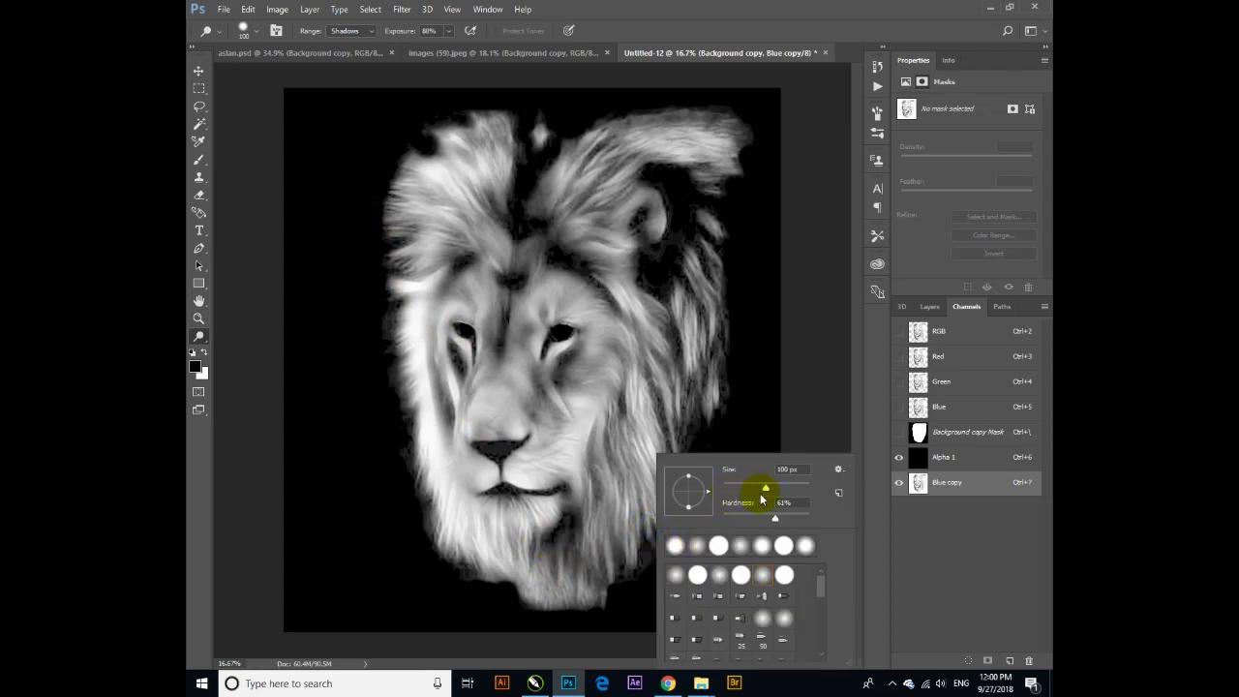
click(643, 556)
drag(622, 589, 550, 530)
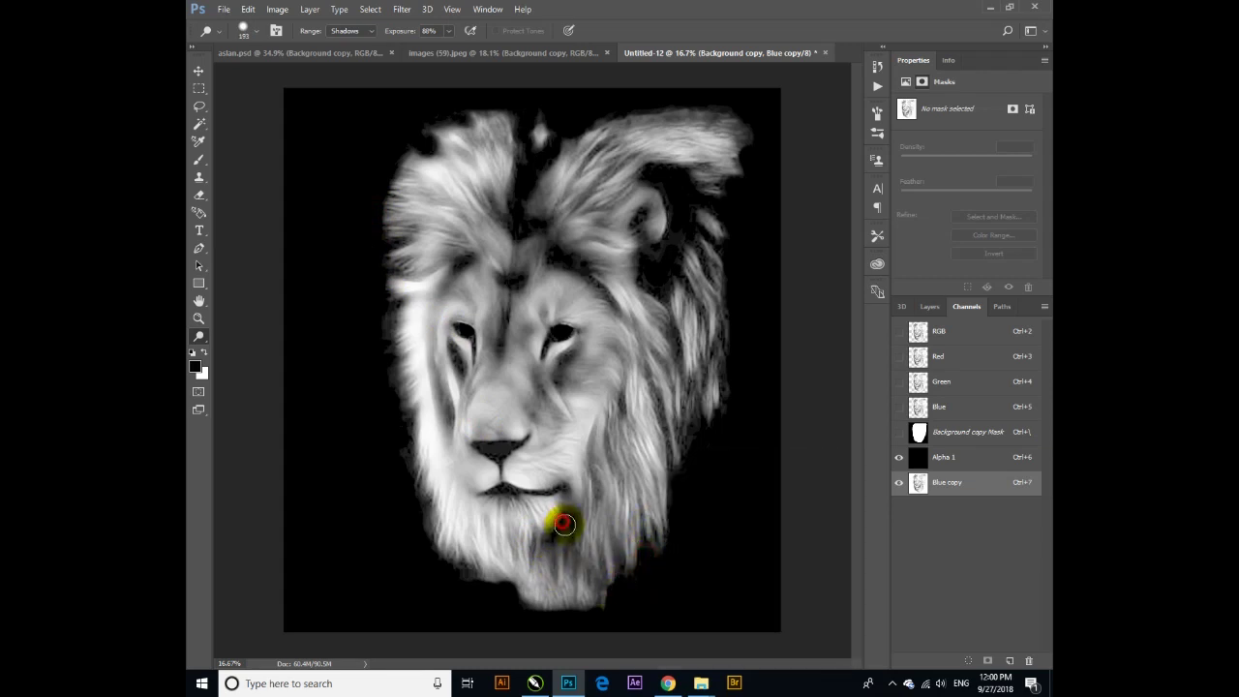
mouse_move(449, 571)
mouse_down()
mouse_move(391, 399)
mouse_move(396, 324)
mouse_move(381, 323)
mouse_move(391, 164)
mouse_move(406, 134)
mouse_move(502, 113)
mouse_move(750, 114)
mouse_up()
drag(640, 105, 602, 109)
mouse_move(677, 114)
mouse_down()
mouse_move(742, 127)
mouse_move(732, 281)
mouse_up()
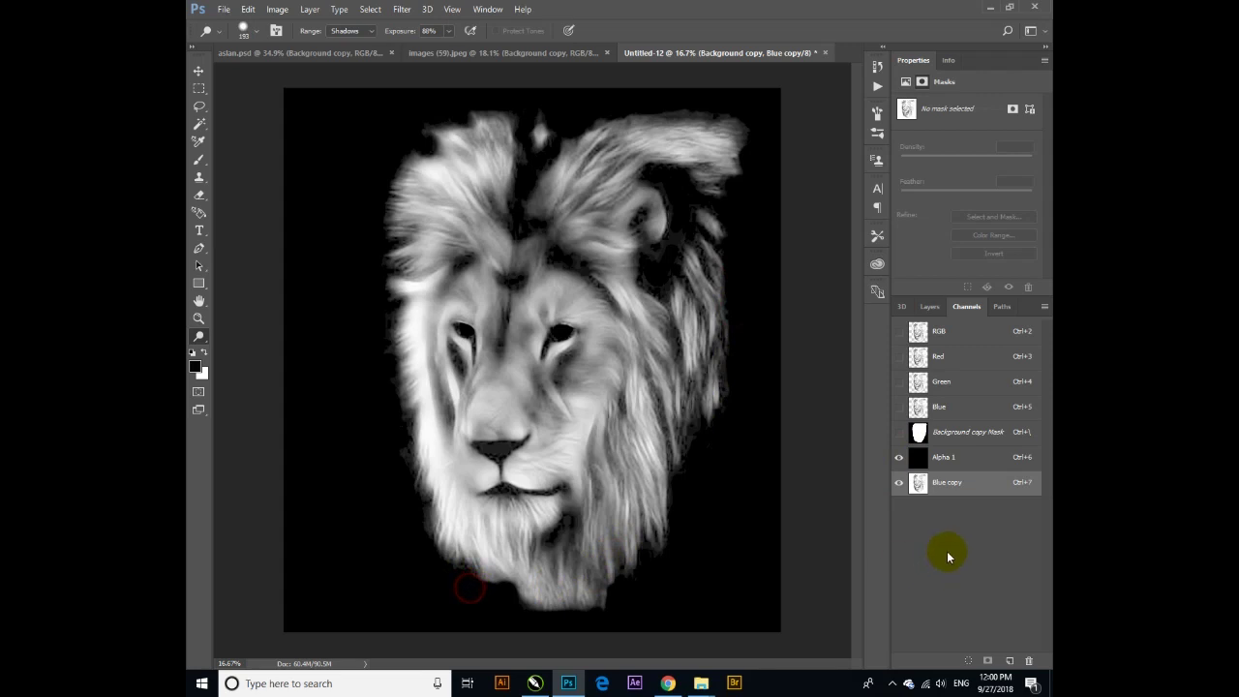
key(ctrl+l)
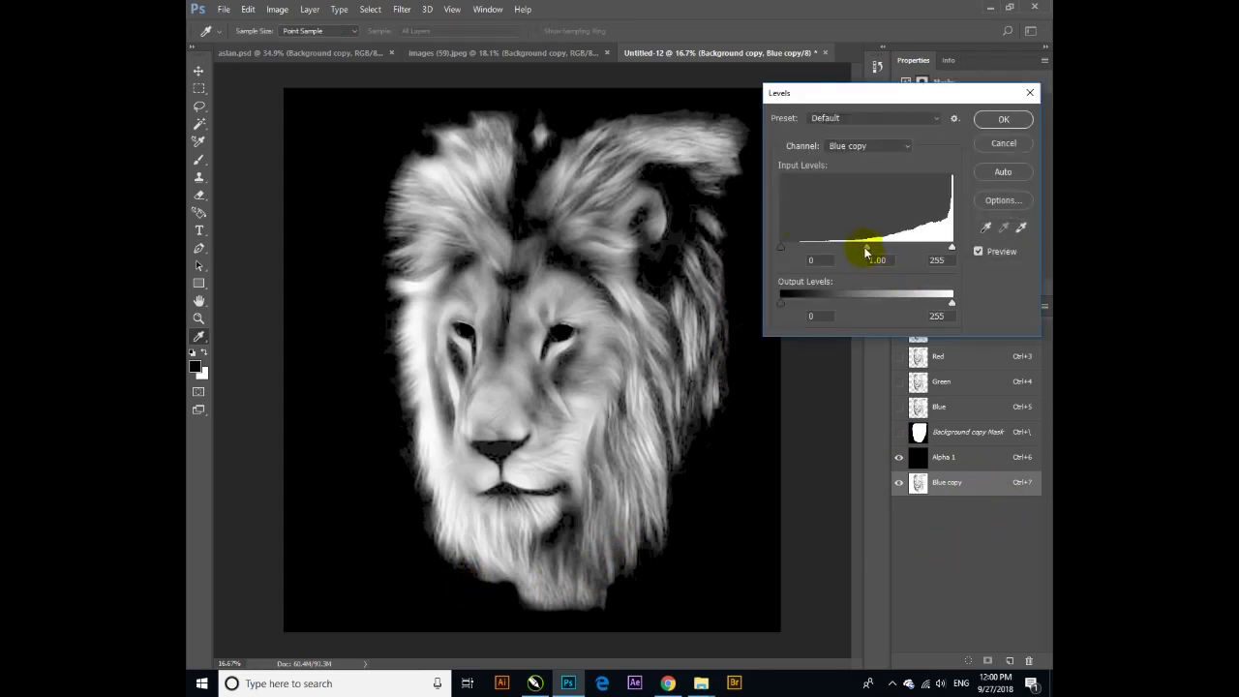
Step: Apply Levels to Blue copy with midtone 1.34 and white kept at 255
drag(875, 250, 857, 272)
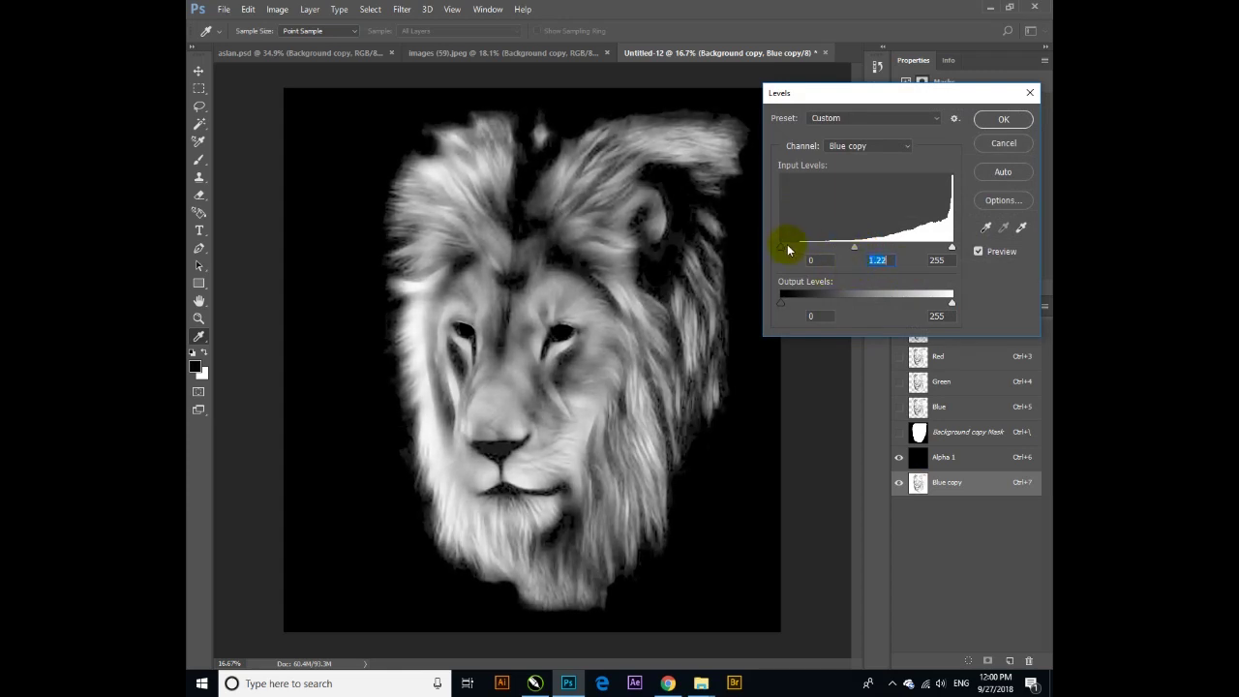
drag(811, 250, 801, 253)
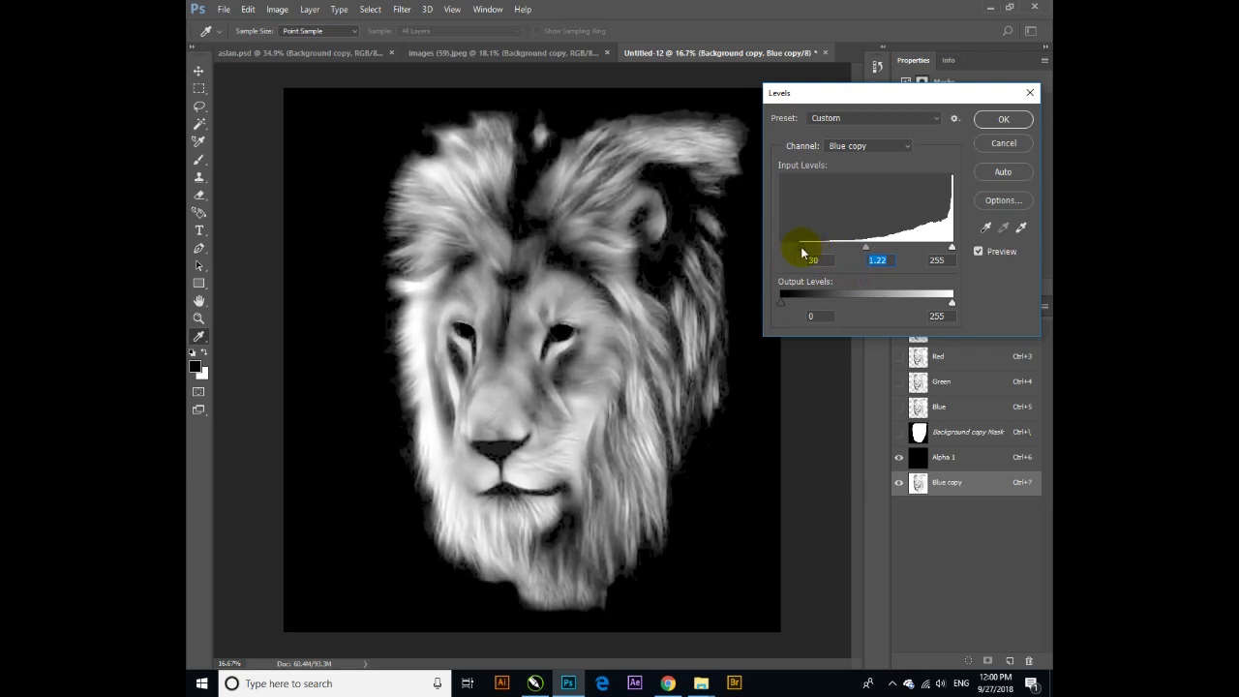
click(777, 249)
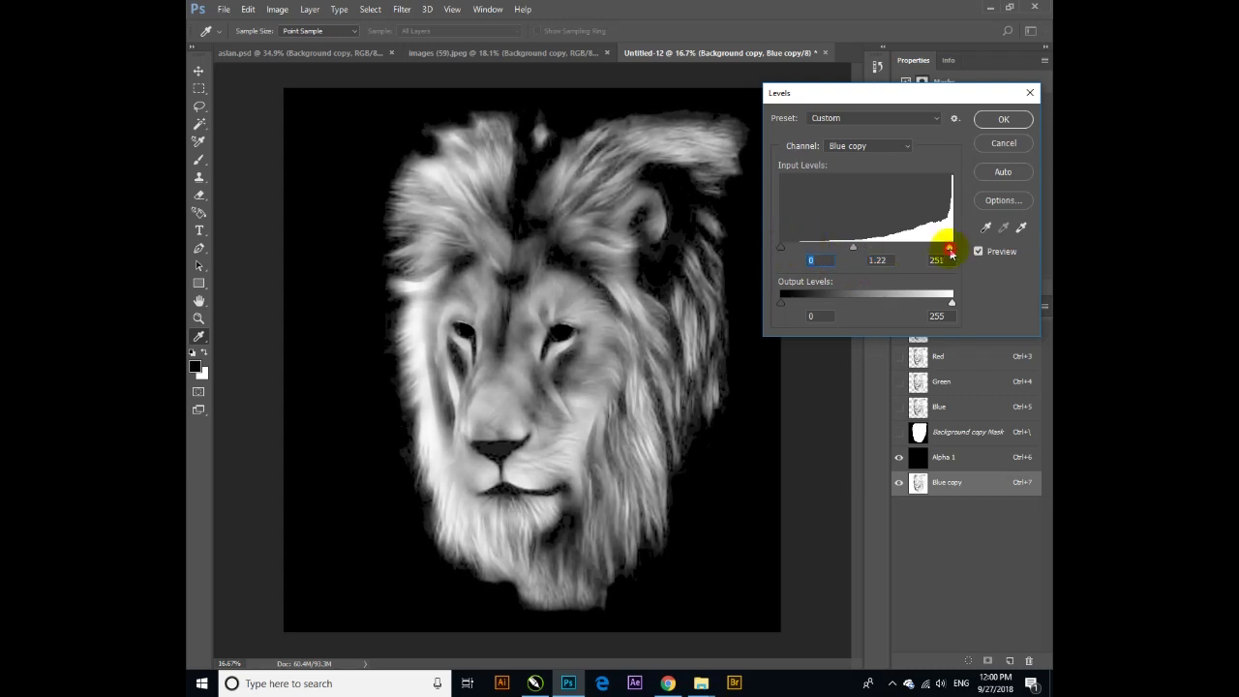
drag(949, 252, 966, 248)
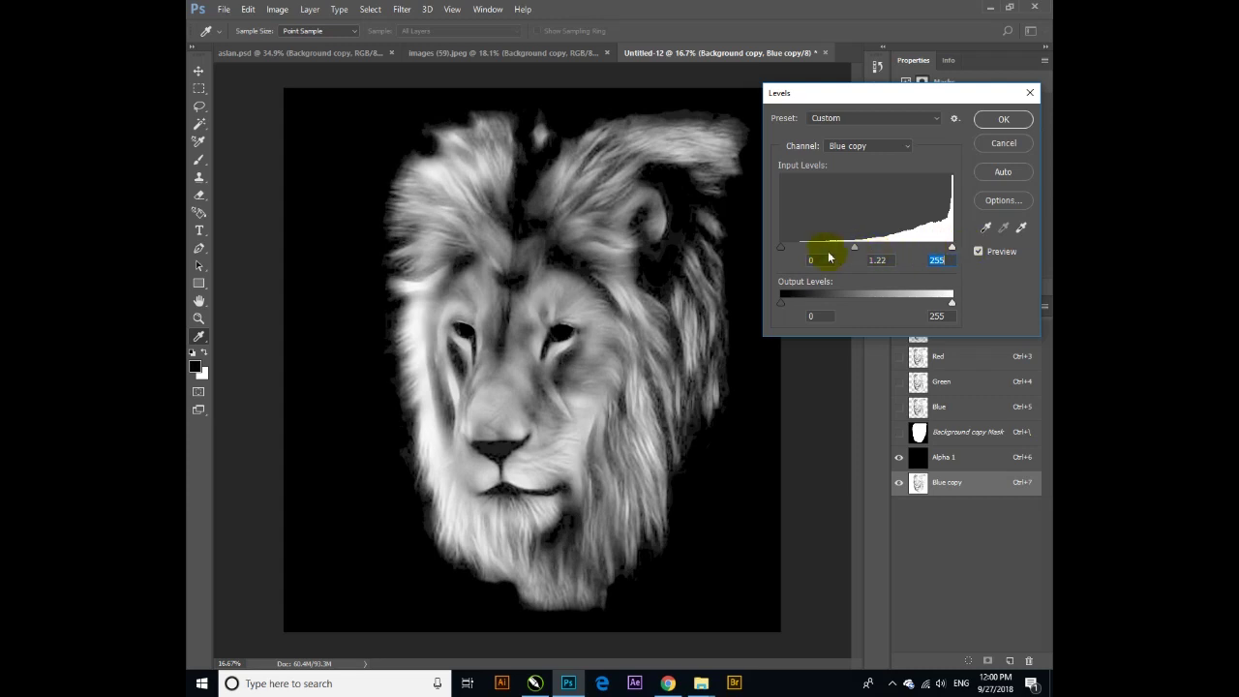
drag(862, 253, 849, 253)
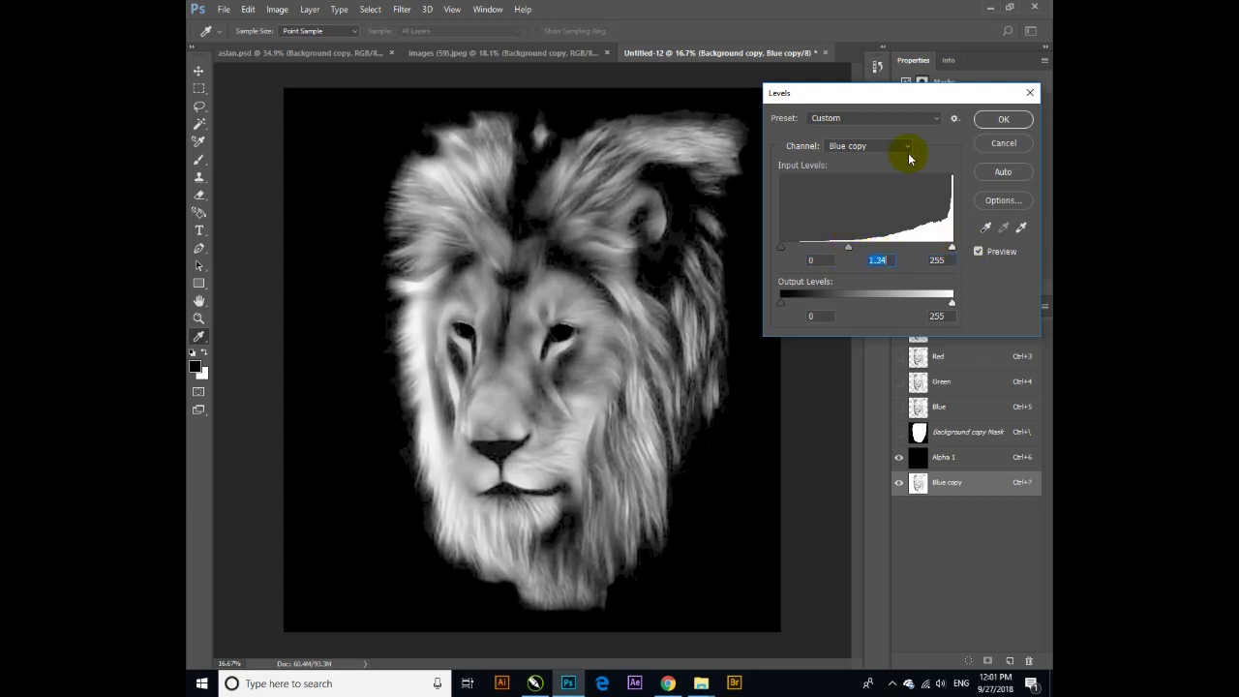
click(1004, 118)
key(o)
click(199, 317)
right_click(589, 344)
Step: Fit and zoom the view, then burn the lower mane and lower chin fur edges
click(598, 350)
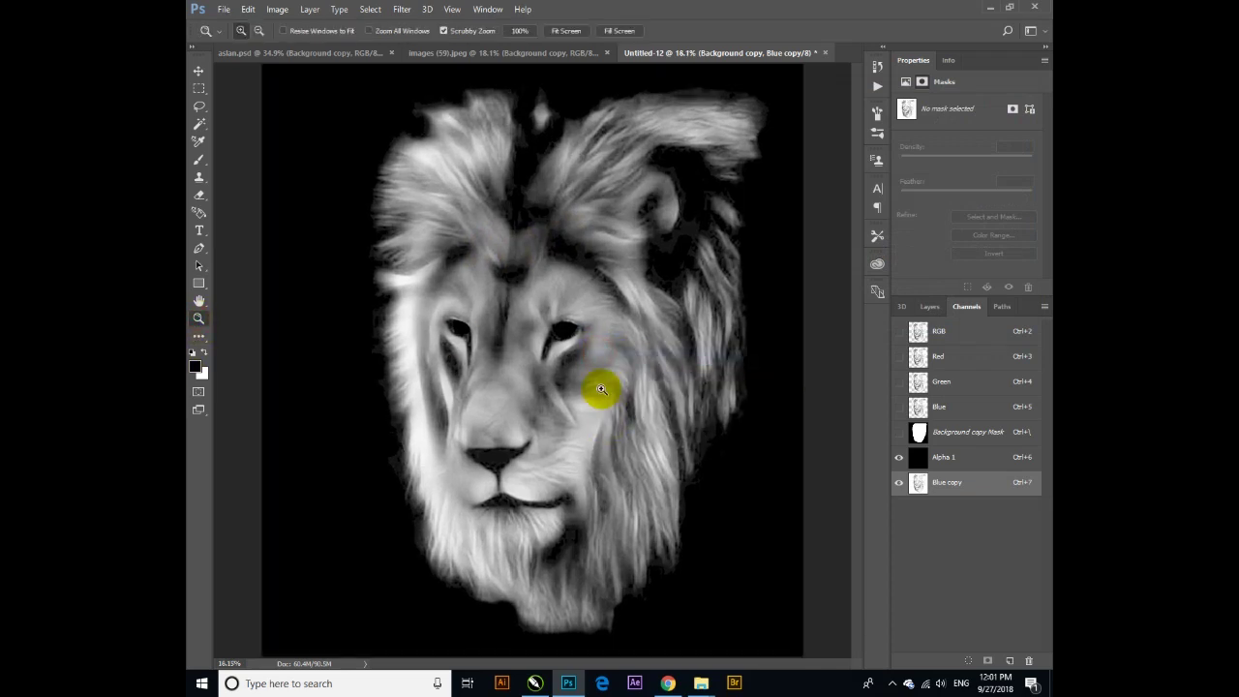
key(ctrl+minus)
key(ctrl+minus)
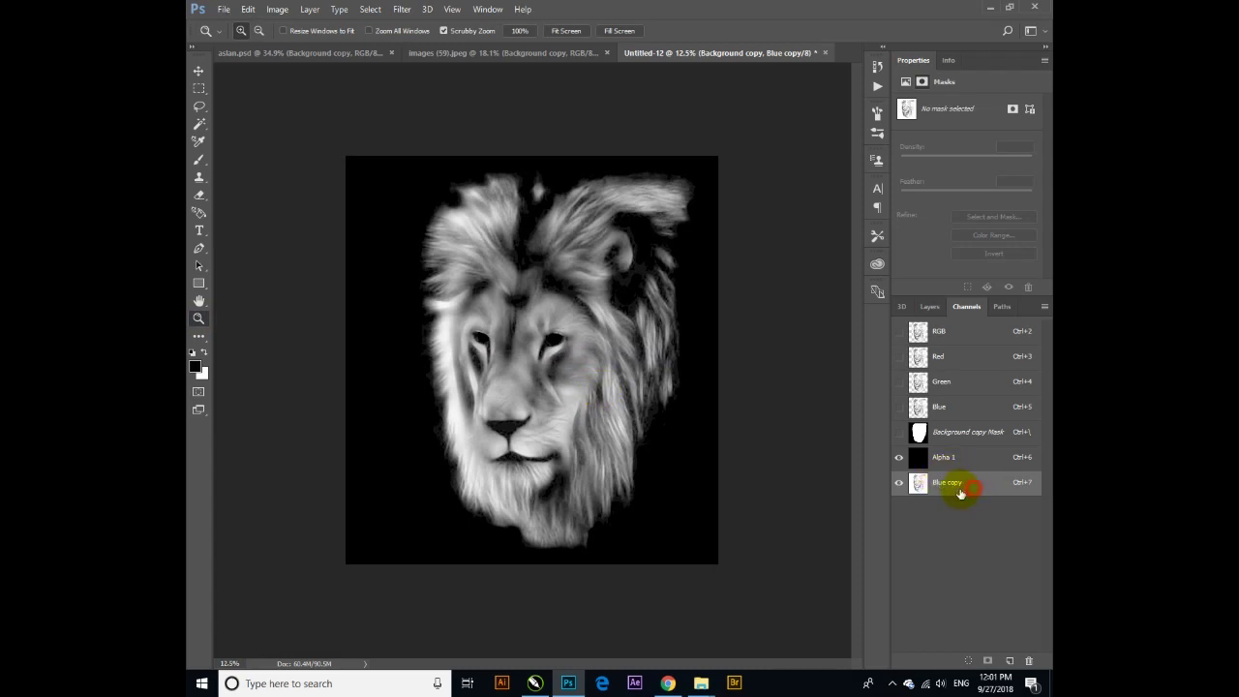
drag(564, 517, 652, 589)
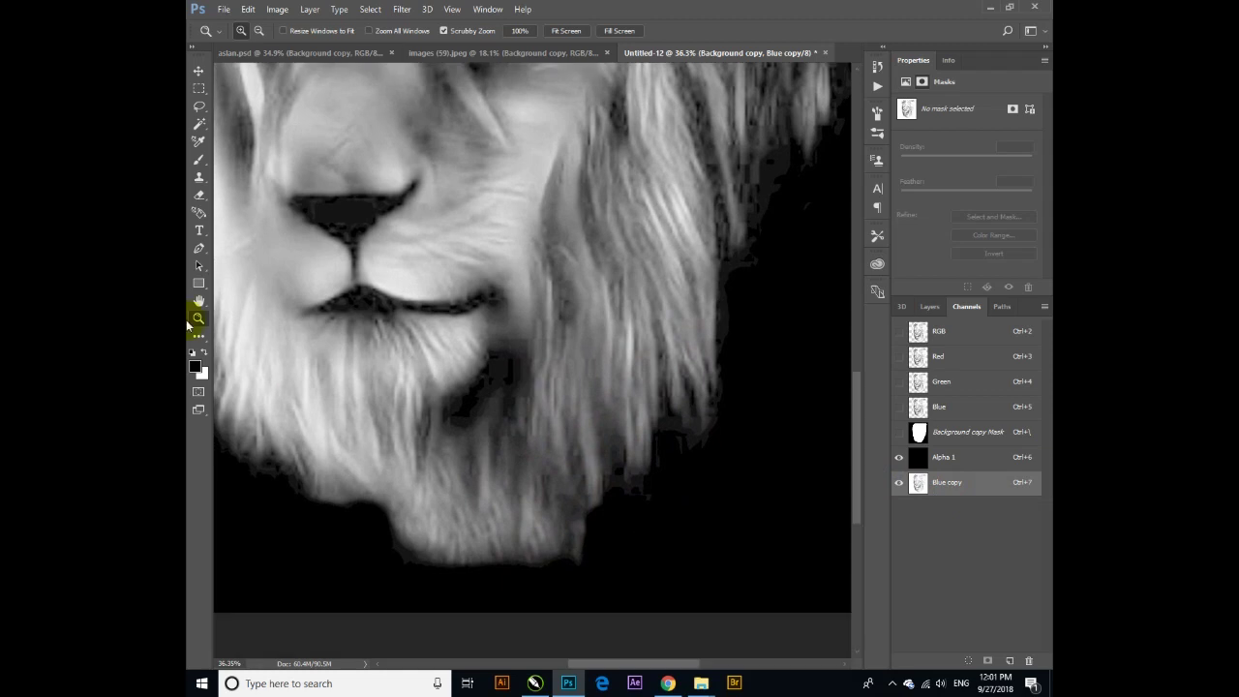
click(222, 332)
click(223, 336)
click(685, 420)
drag(703, 429, 659, 484)
mouse_move(608, 527)
mouse_down()
mouse_move(569, 570)
mouse_move(572, 513)
mouse_move(564, 574)
mouse_move(621, 508)
mouse_move(613, 484)
mouse_up()
Step: Burn the chin edge, right mane edge, and mane strands beside the eye and ear
mouse_move(685, 366)
mouse_down()
mouse_move(656, 395)
mouse_move(664, 290)
mouse_move(674, 365)
mouse_move(671, 351)
mouse_up()
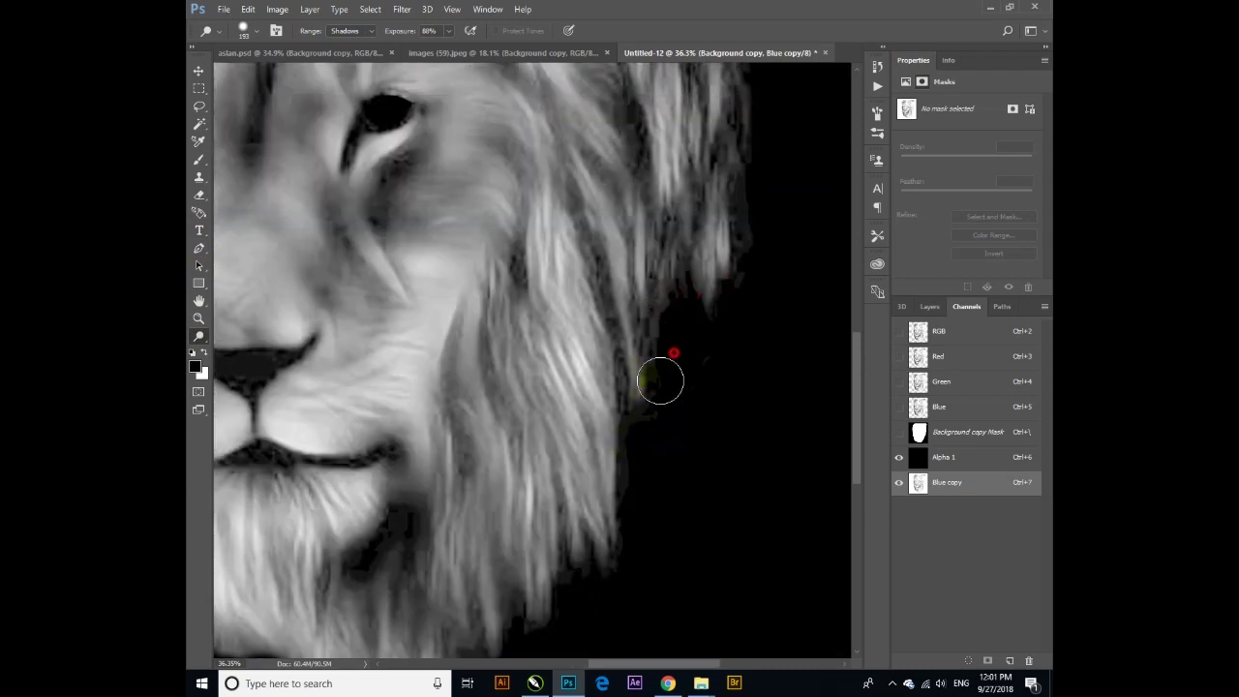
mouse_move(782, 220)
mouse_down()
mouse_move(691, 410)
mouse_move(652, 414)
mouse_move(682, 261)
mouse_up()
drag(716, 222, 741, 492)
mouse_move(614, 503)
mouse_down()
mouse_move(671, 378)
mouse_move(616, 442)
mouse_move(575, 354)
mouse_move(648, 387)
mouse_move(669, 432)
mouse_move(561, 277)
mouse_move(552, 313)
mouse_up()
mouse_move(659, 242)
mouse_down()
mouse_move(763, 207)
mouse_move(735, 216)
mouse_move(587, 162)
mouse_up()
drag(729, 293, 713, 396)
mouse_move(761, 553)
mouse_down()
mouse_move(732, 561)
mouse_move(637, 540)
mouse_move(630, 492)
mouse_move(652, 597)
mouse_up()
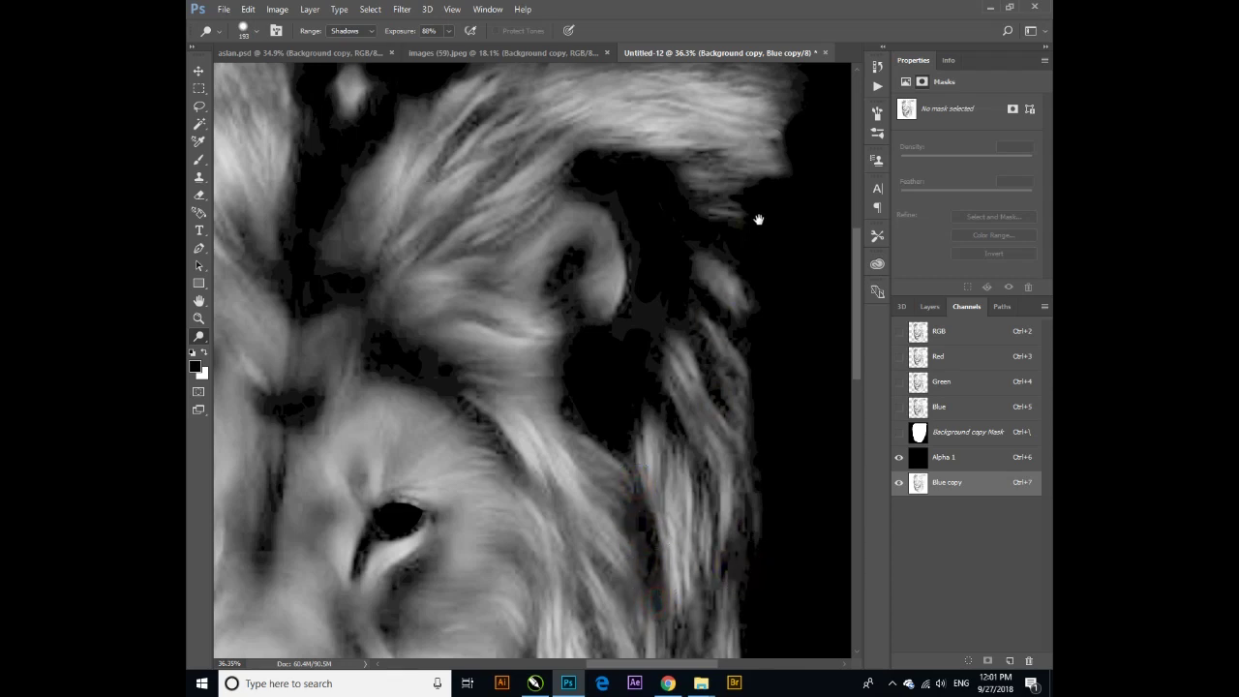
Step: Burn the gap between the mane halves, the crown edge and the left fur edges
drag(759, 220, 716, 409)
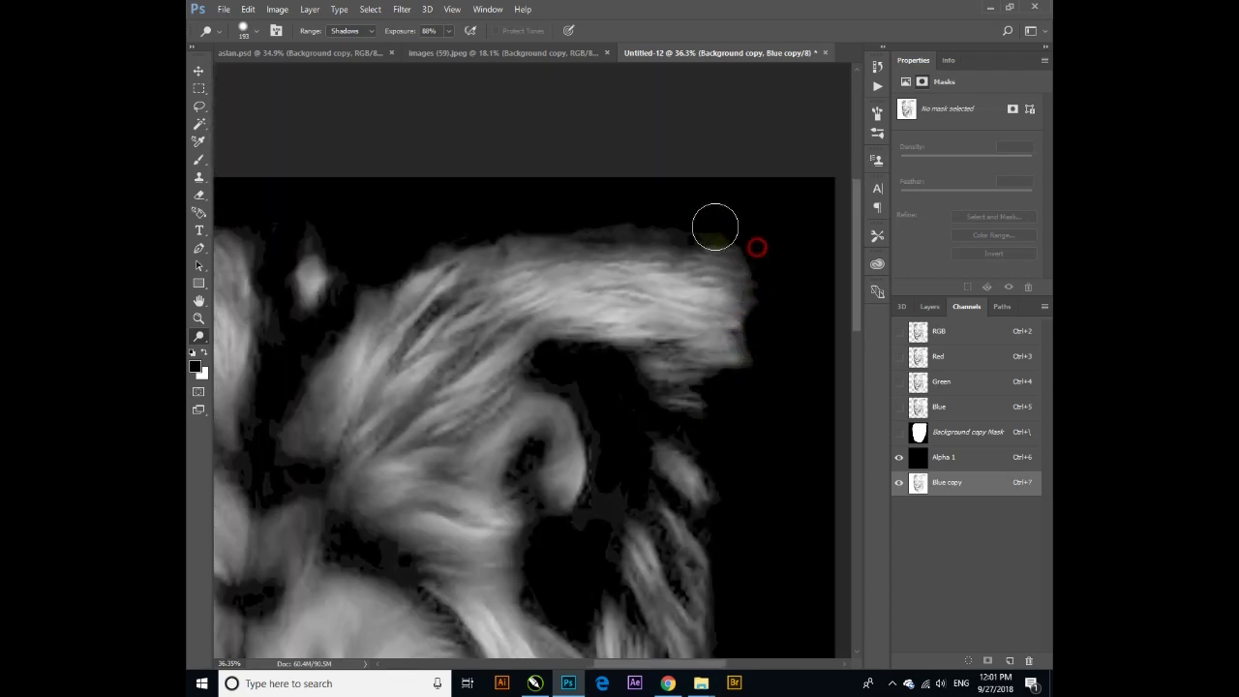
drag(430, 277, 569, 289)
mouse_move(470, 269)
mouse_down()
mouse_move(449, 241)
mouse_move(423, 284)
mouse_up()
mouse_move(290, 235)
mouse_down()
mouse_move(277, 262)
mouse_move(387, 319)
mouse_move(387, 442)
mouse_move(372, 473)
mouse_move(346, 448)
mouse_up()
mouse_move(406, 484)
mouse_down()
mouse_move(586, 354)
mouse_move(575, 318)
mouse_up()
mouse_move(669, 443)
mouse_down()
mouse_move(725, 453)
mouse_move(653, 415)
mouse_move(661, 445)
mouse_move(536, 487)
mouse_move(548, 491)
mouse_move(448, 456)
mouse_move(498, 421)
mouse_move(528, 329)
mouse_move(584, 387)
mouse_move(371, 157)
mouse_up()
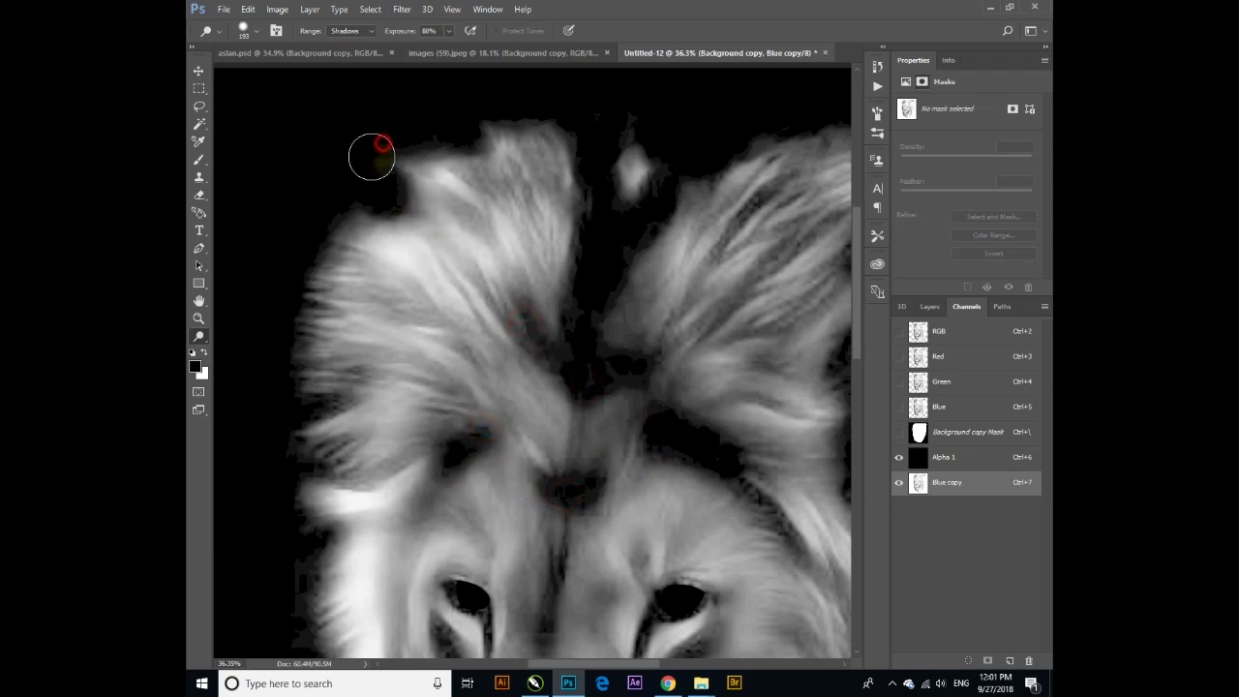
click(462, 119)
drag(324, 294, 363, 275)
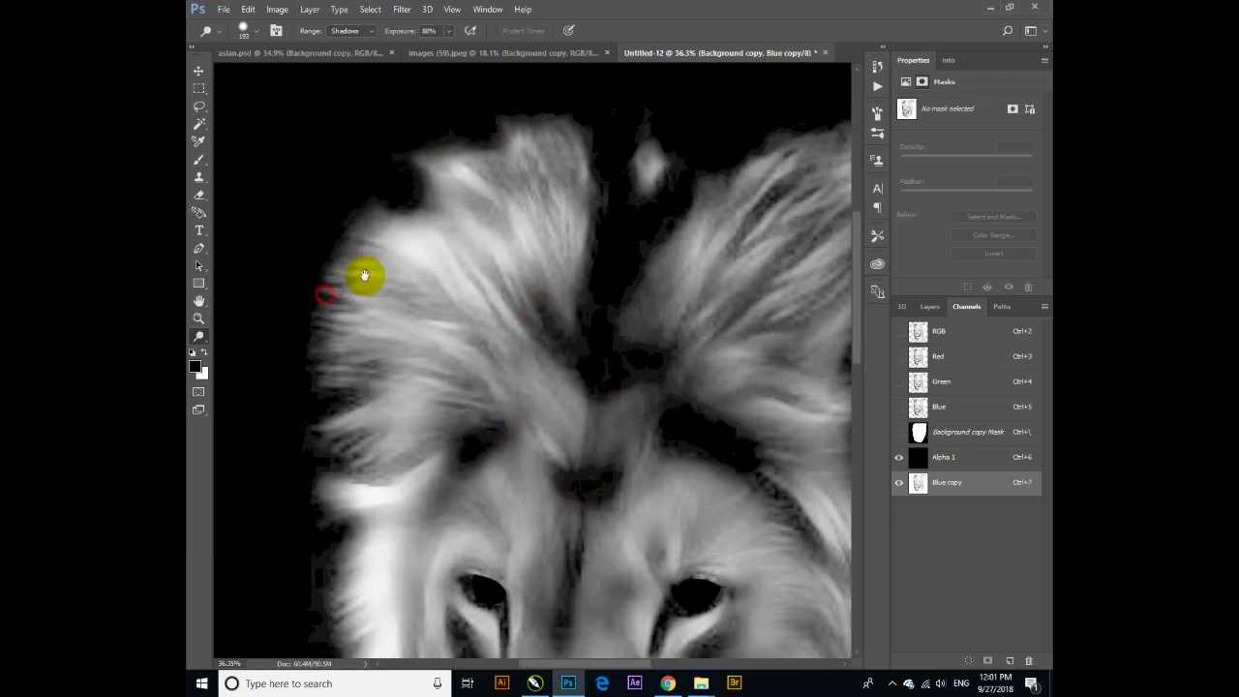
mouse_move(332, 336)
mouse_down()
mouse_move(397, 183)
mouse_move(358, 209)
mouse_up()
mouse_move(351, 443)
mouse_down()
mouse_move(337, 475)
mouse_move(339, 608)
mouse_up()
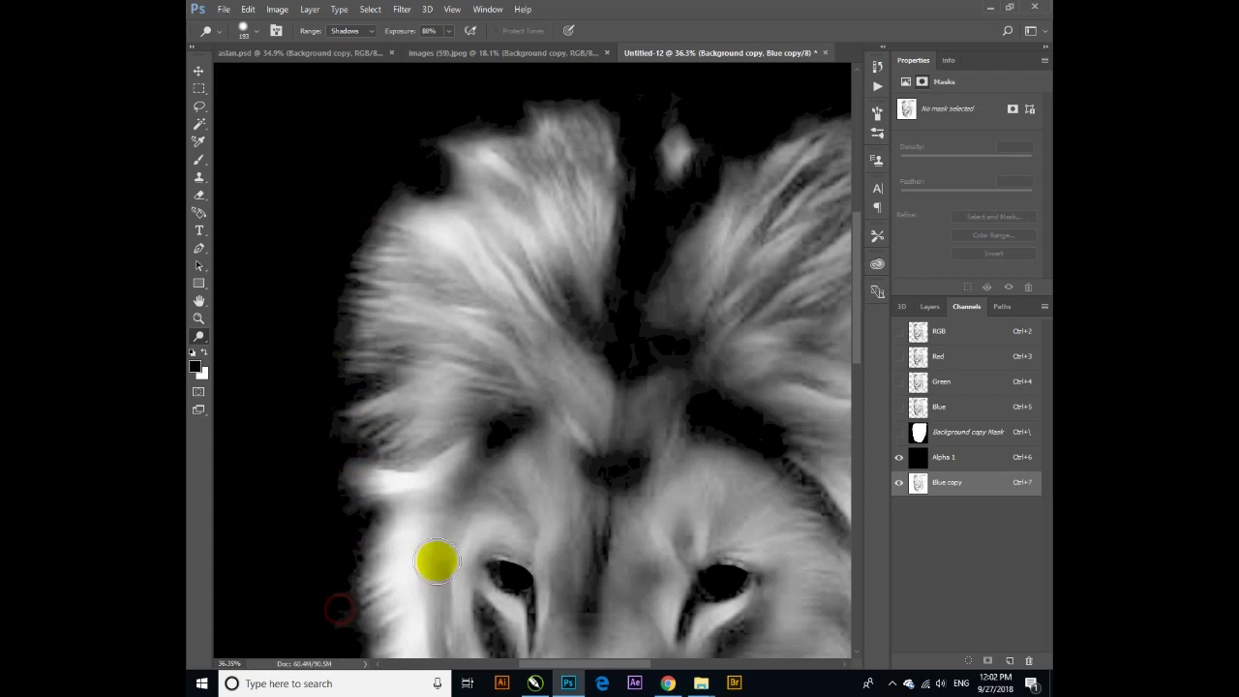
Step: Burn the chin's lower and right edges, then fit the whole lion on screen
drag(418, 575, 574, 323)
mouse_move(514, 522)
mouse_down()
mouse_move(510, 445)
mouse_move(445, 231)
mouse_up()
mouse_move(528, 602)
mouse_down()
mouse_move(567, 611)
mouse_move(509, 592)
mouse_move(575, 628)
mouse_up()
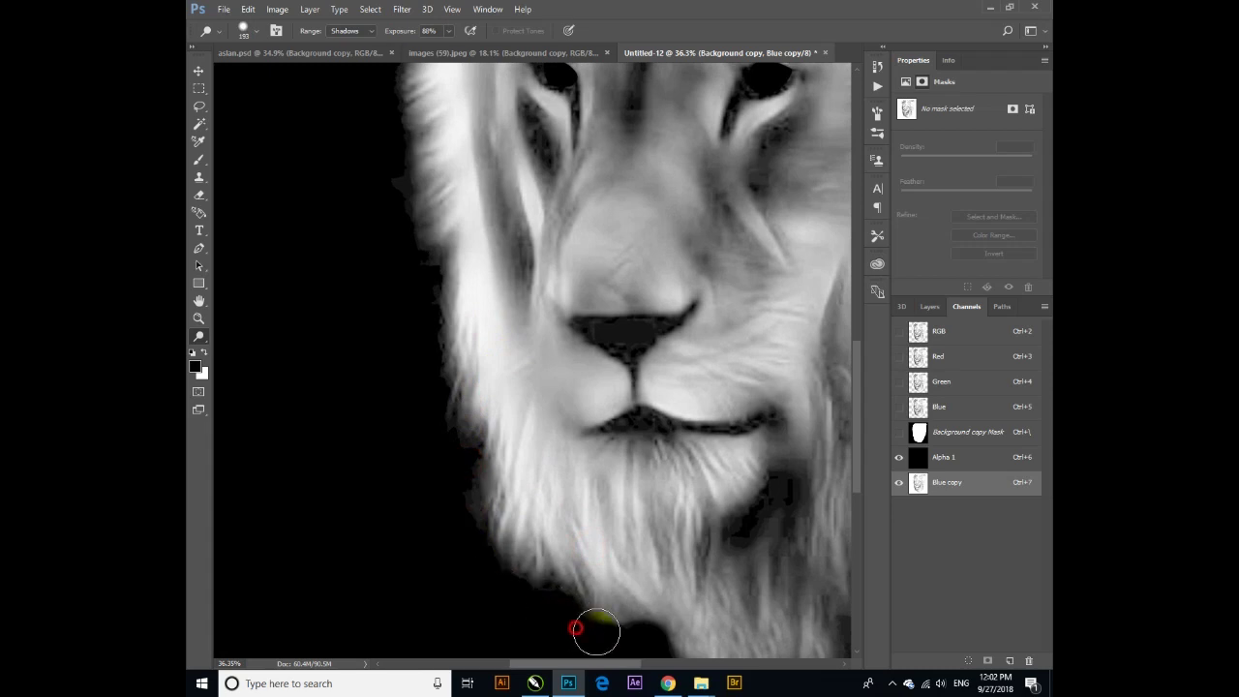
drag(677, 532, 503, 382)
mouse_move(680, 475)
mouse_down()
mouse_move(685, 522)
mouse_move(675, 475)
mouse_move(719, 427)
mouse_move(813, 393)
mouse_move(787, 385)
mouse_move(779, 399)
mouse_up()
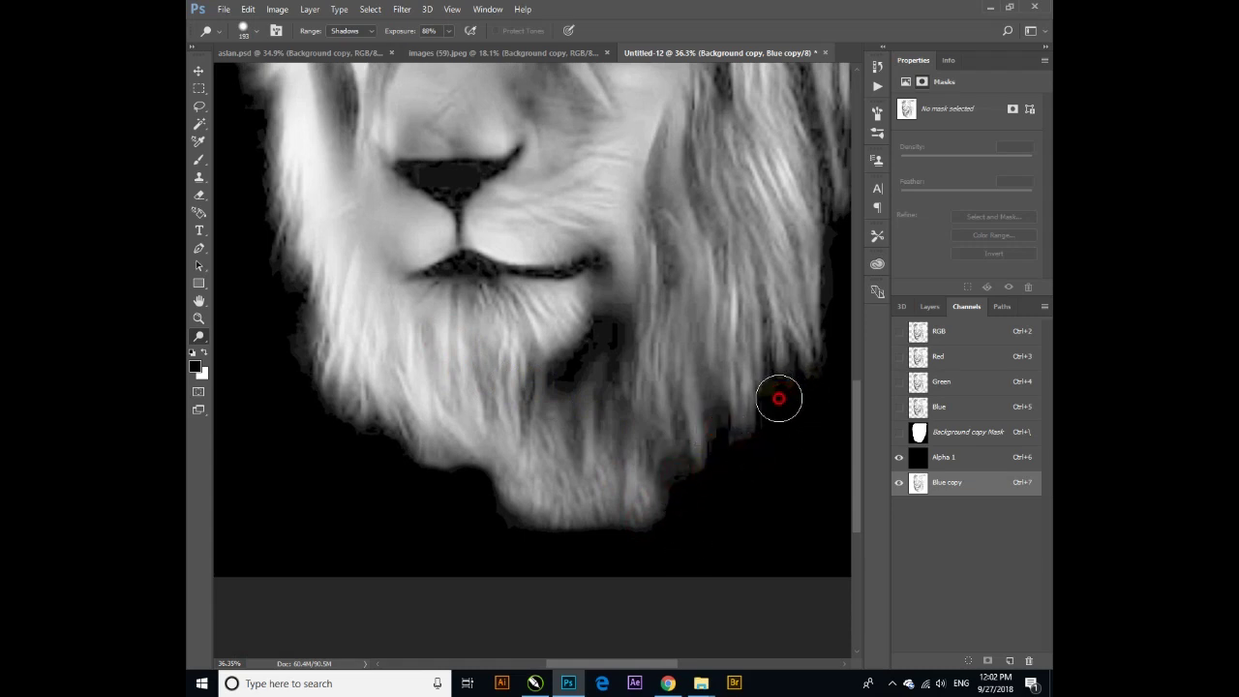
click(198, 318)
right_click(570, 207)
click(598, 215)
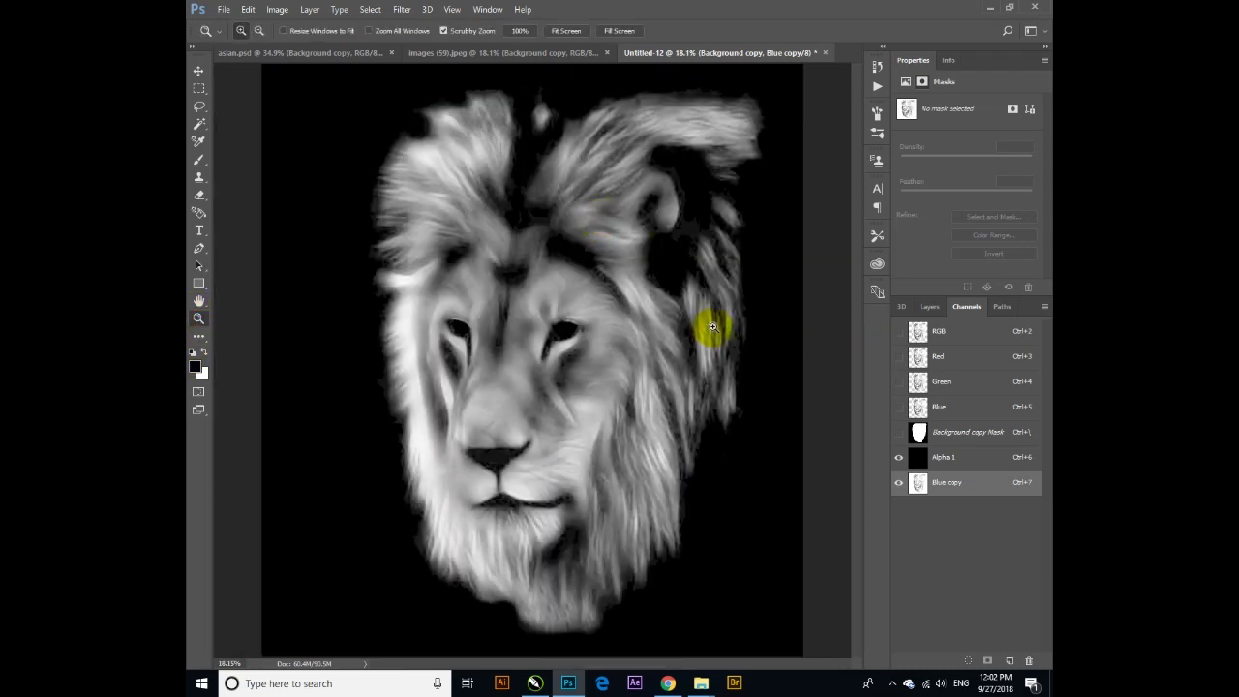
Step: Hide and re-show the Alpha 1 channel to check the Blue copy result
click(898, 457)
click(953, 482)
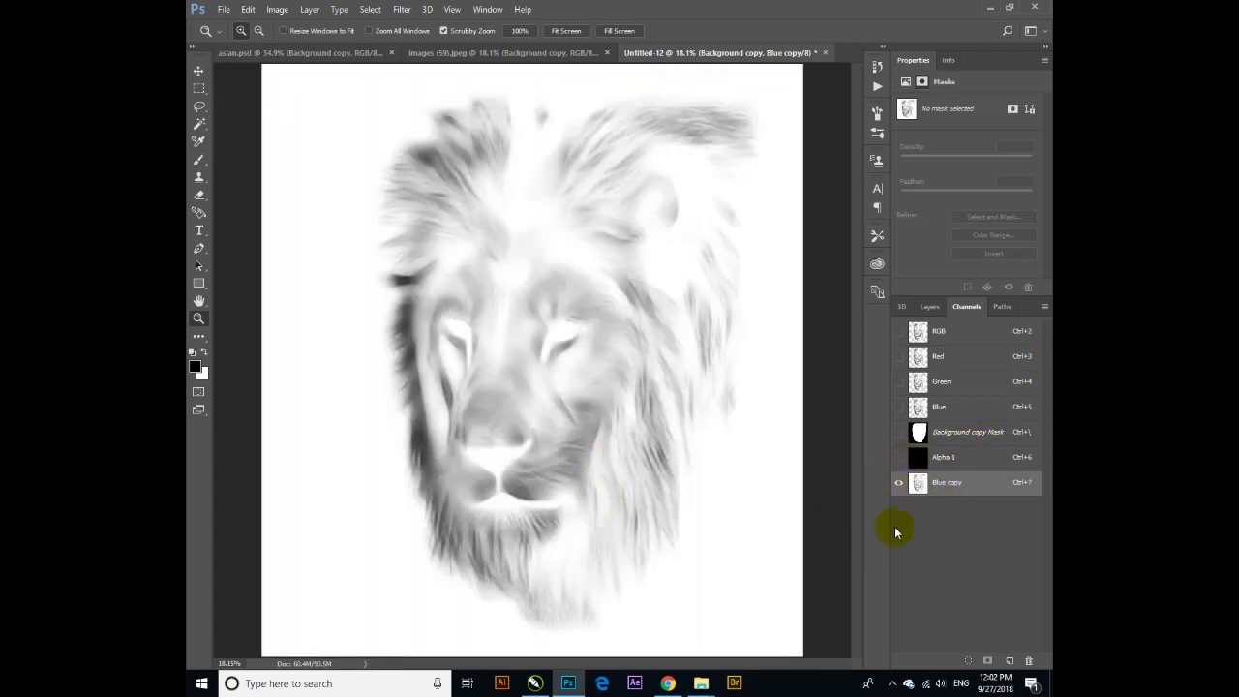
click(898, 457)
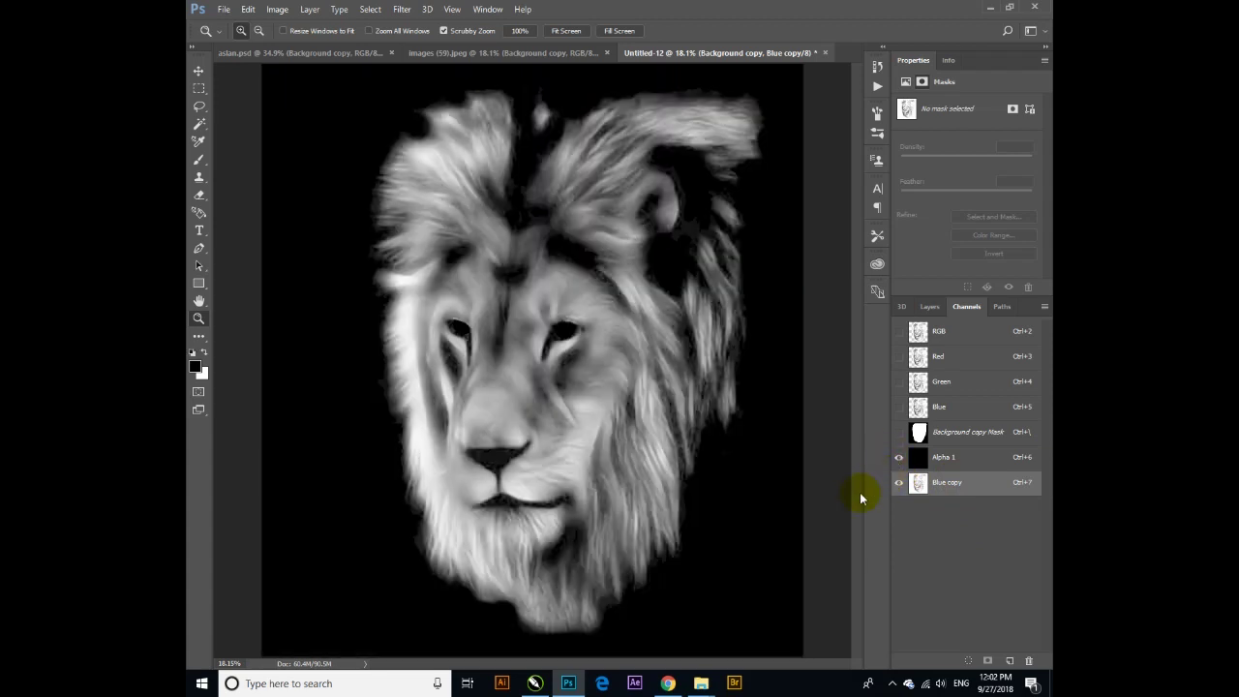
click(975, 487)
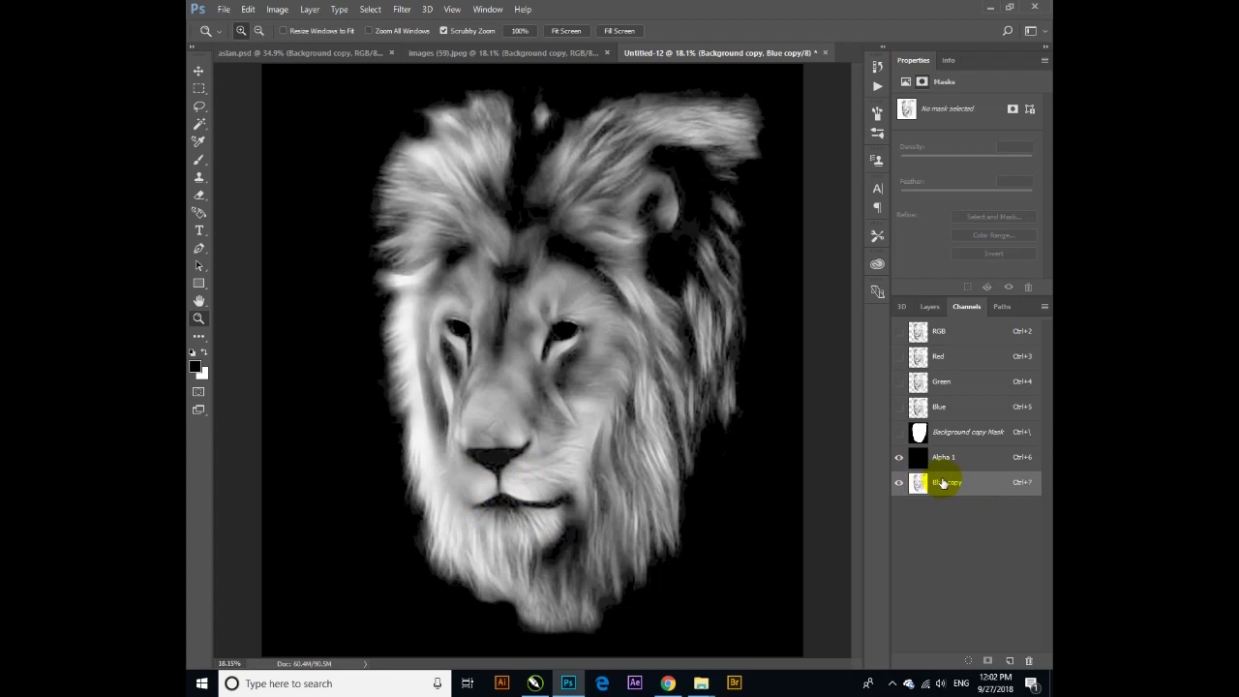
Step: Apply another Levels pass with midtone 1.29 to the Blue copy channel
key(ctrl+l)
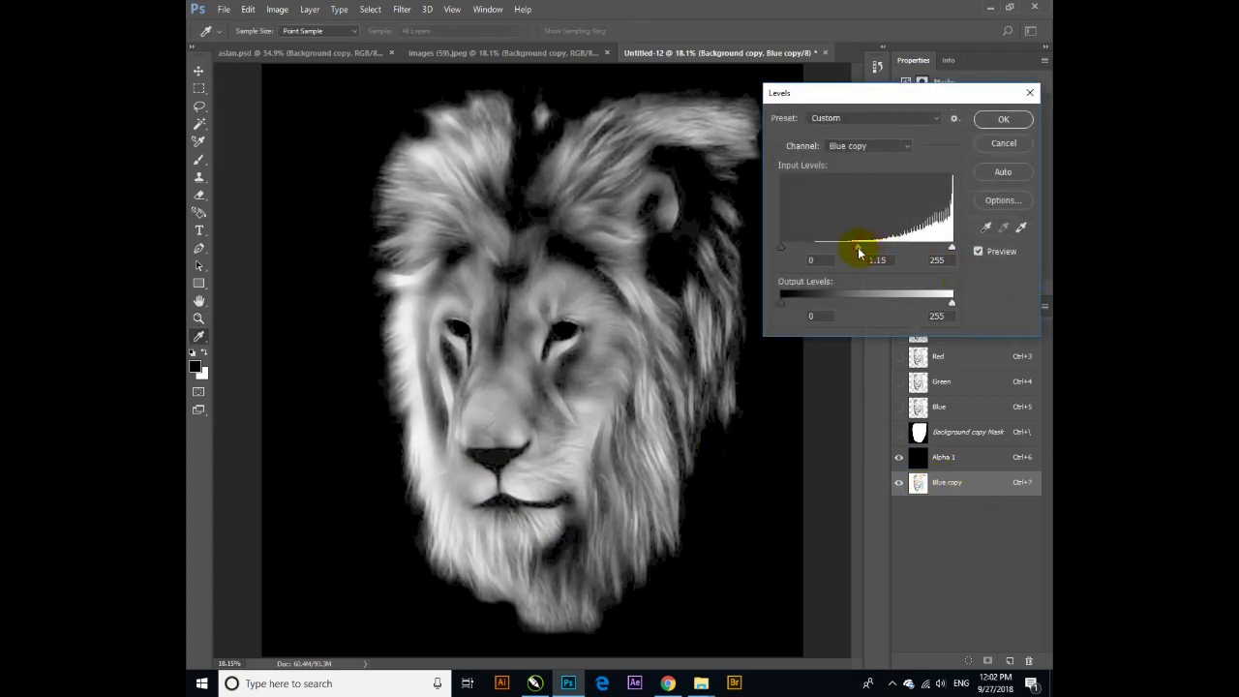
mouse_move(858, 252)
mouse_down()
mouse_move(823, 253)
mouse_move(854, 261)
mouse_up()
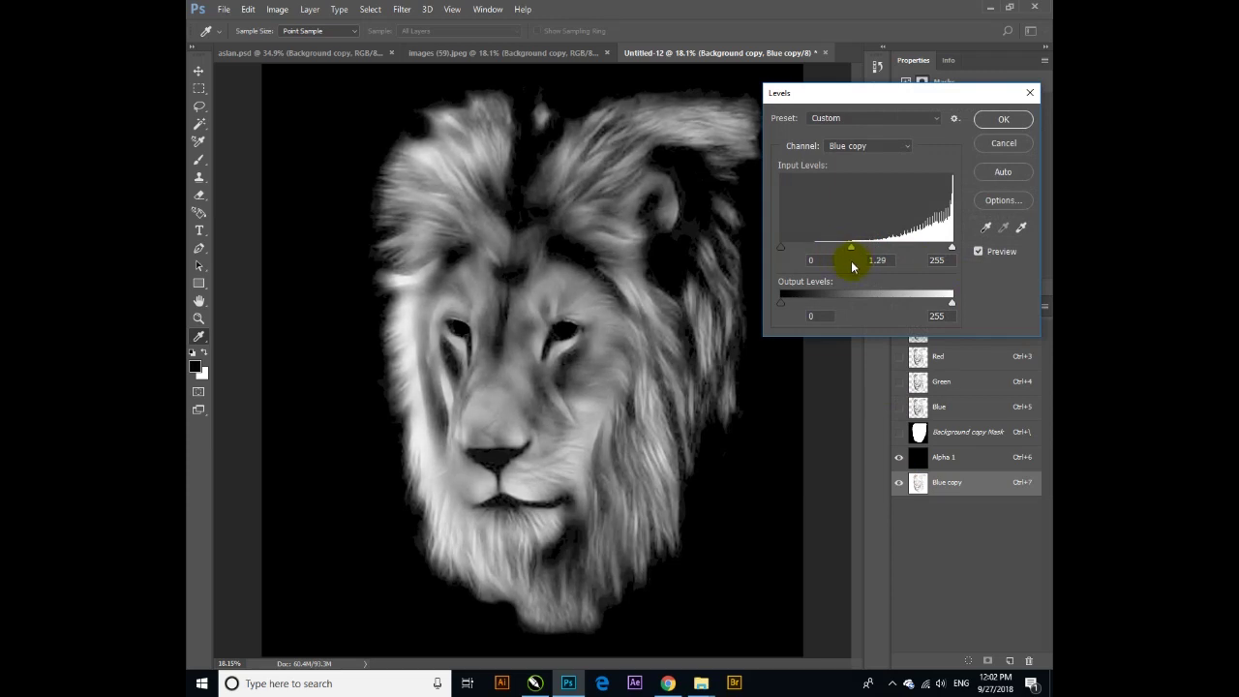
click(1004, 119)
key(z)
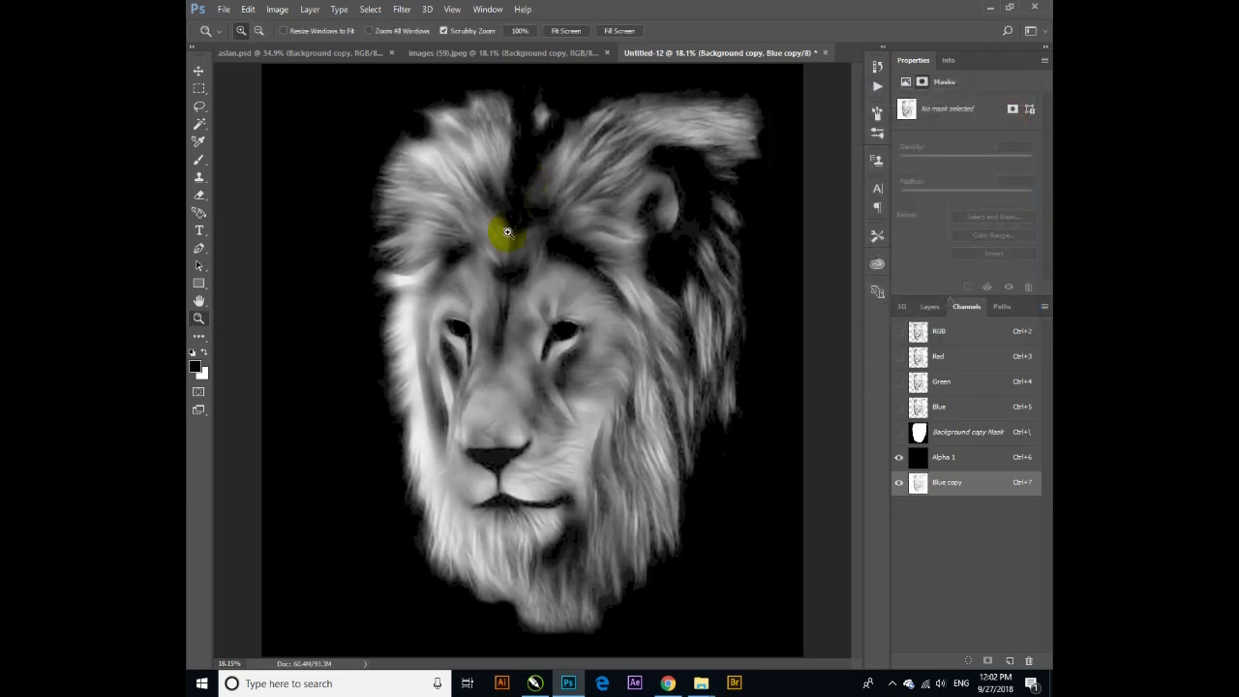
Step: Compare the original (59).jpeg lion photo against the Untitled-12 channel result
click(489, 52)
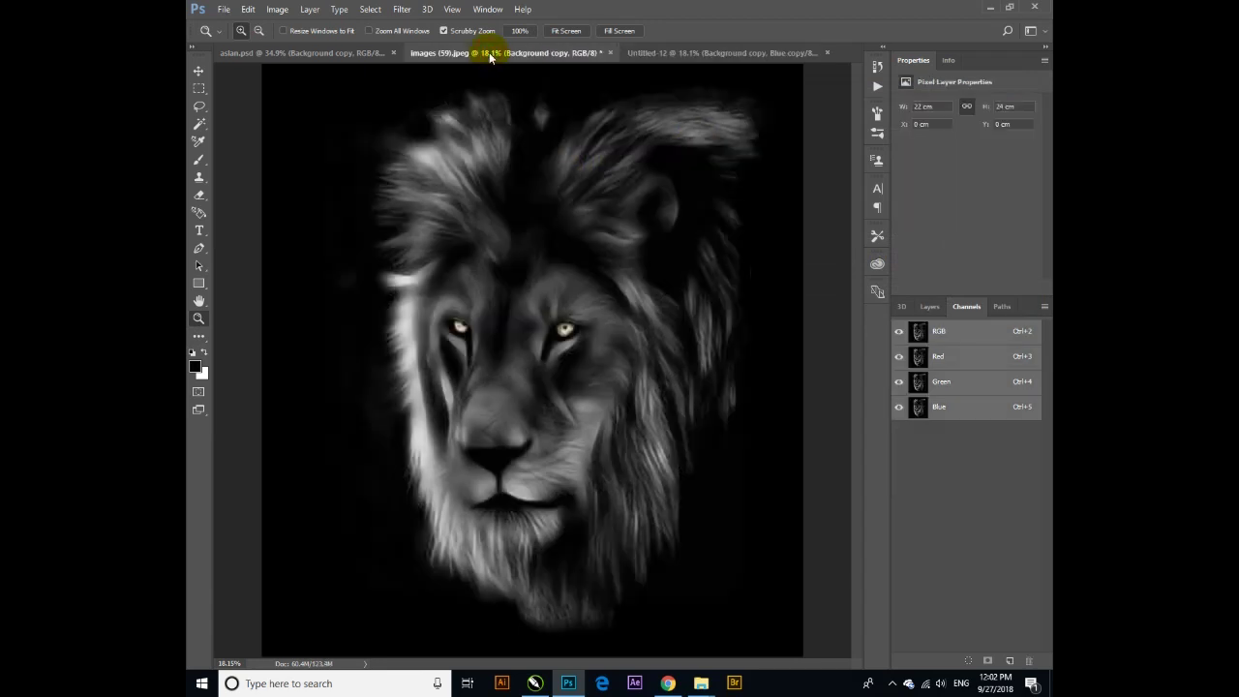
click(634, 53)
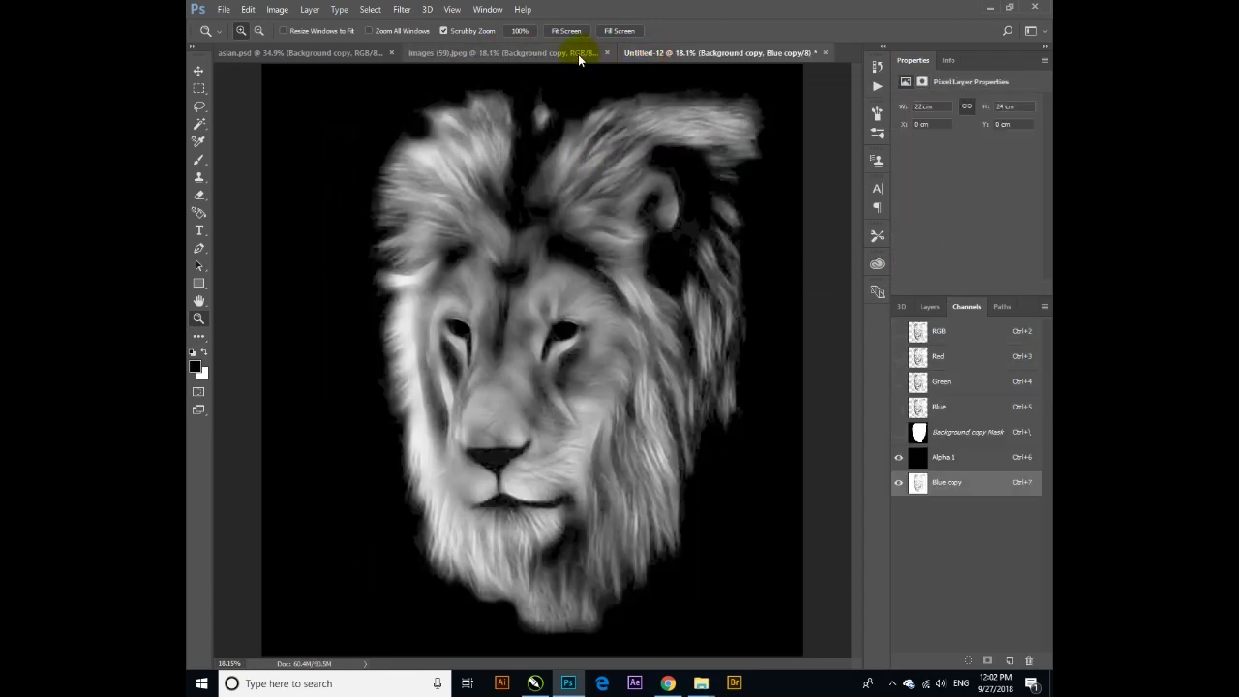
click(598, 53)
click(633, 53)
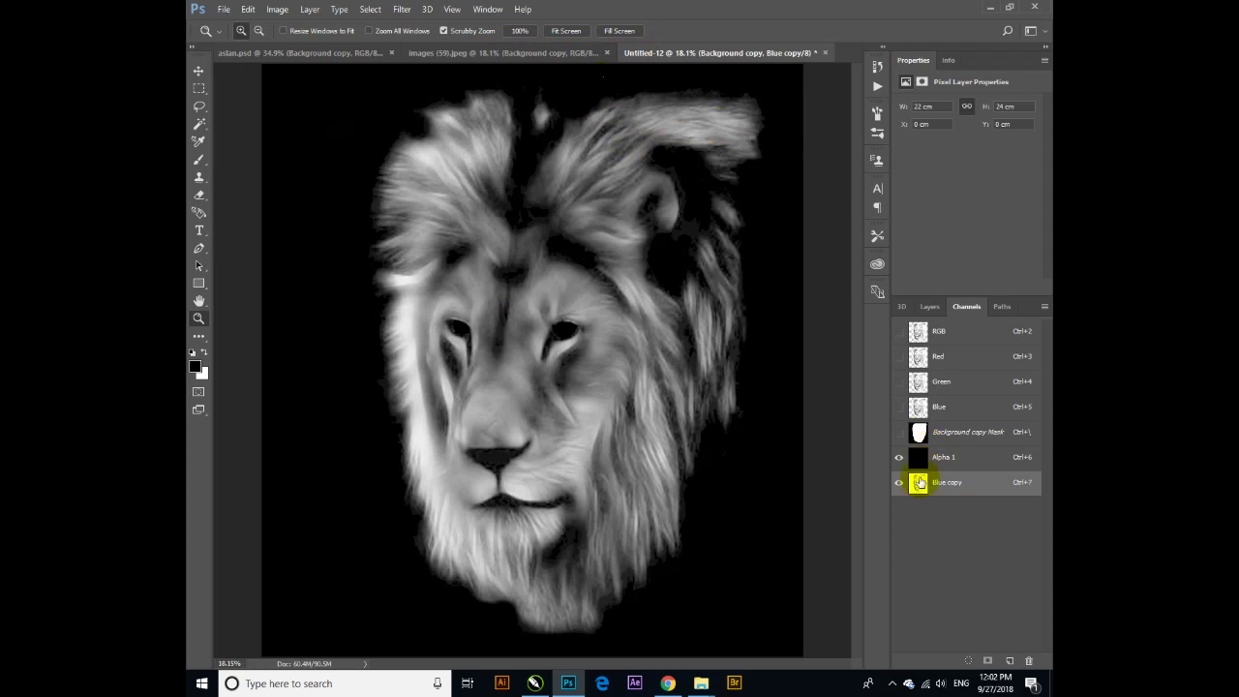
Step: Trial a Levels black input of 95 on Blue copy, then cancel it
key(ctrl+l)
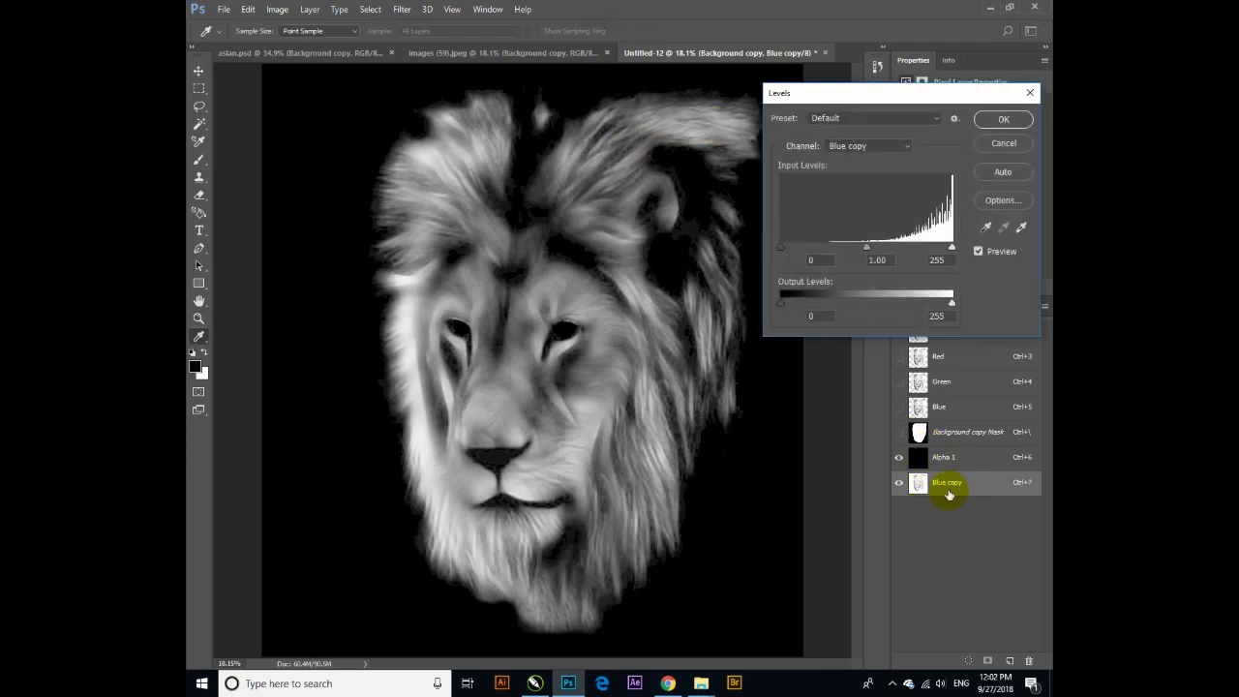
drag(953, 252, 958, 249)
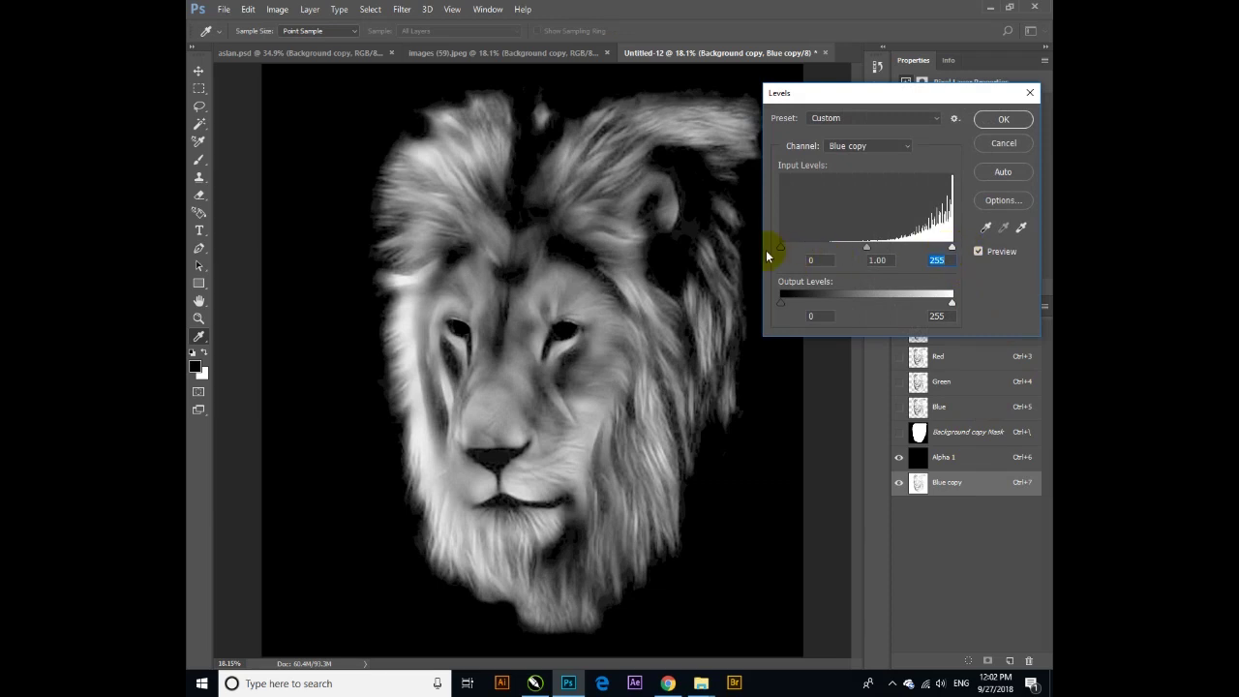
drag(780, 253, 785, 253)
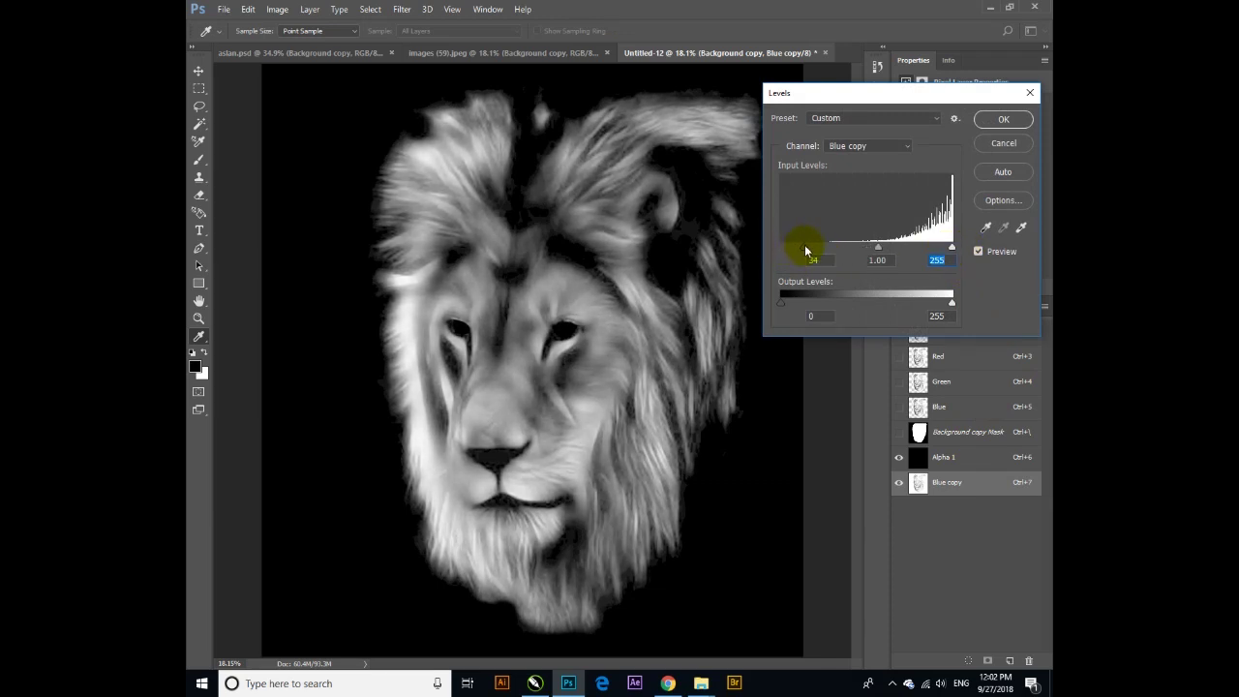
click(1003, 171)
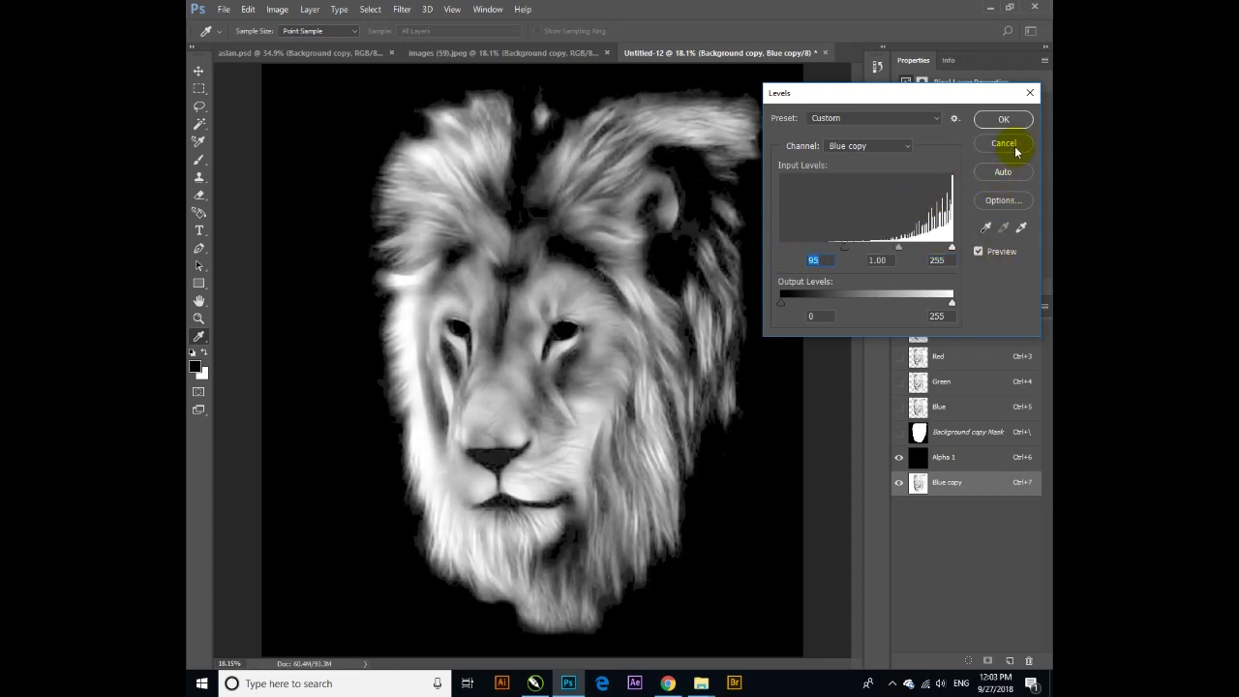
click(1015, 151)
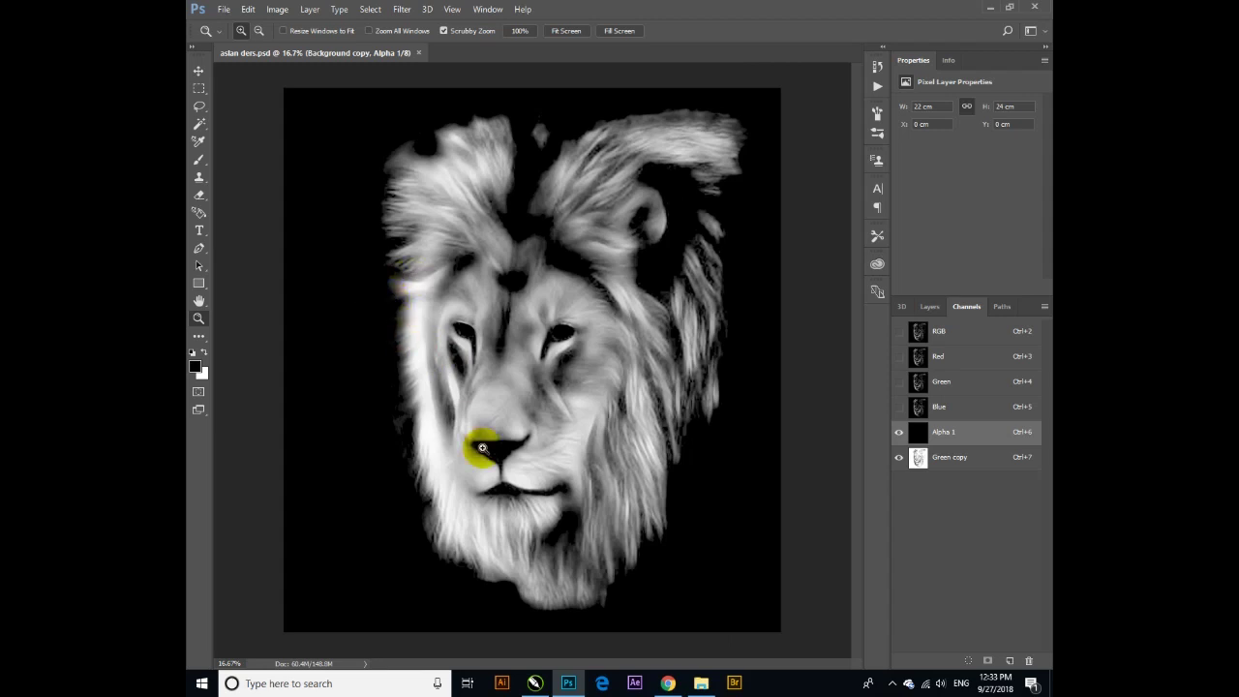
Step: Set up the Burn tool on the Green copy channel with Range set to Highlights
drag(416, 319, 487, 423)
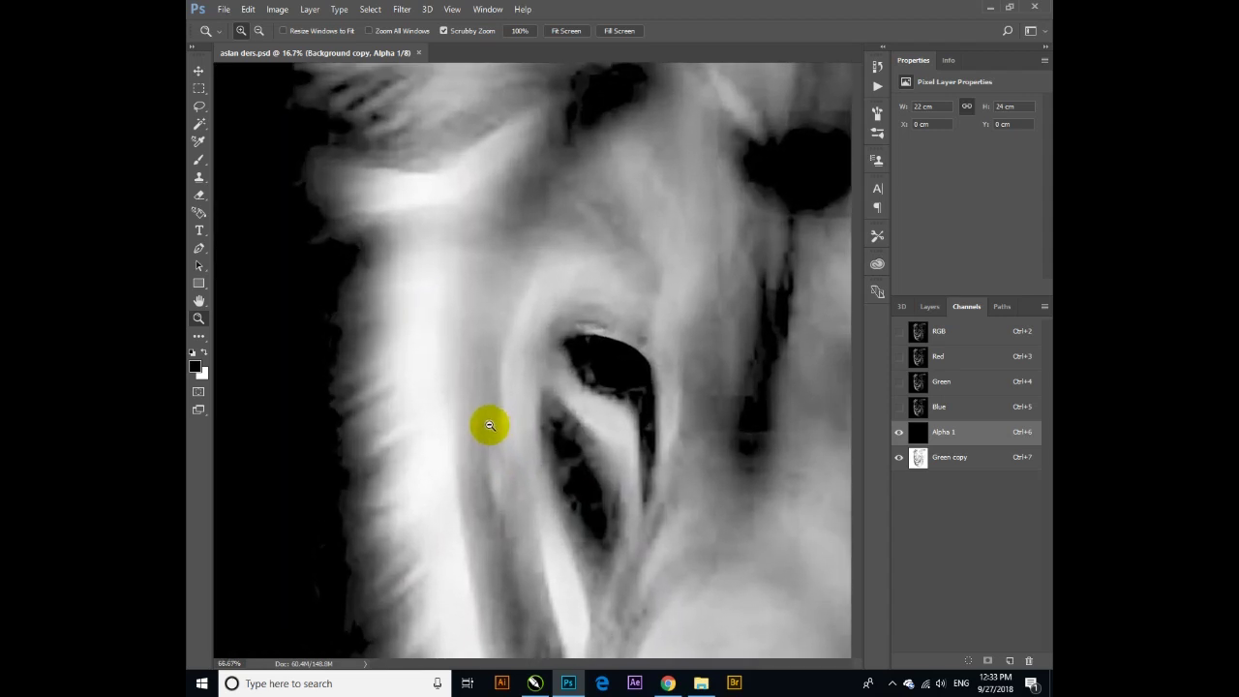
click(200, 339)
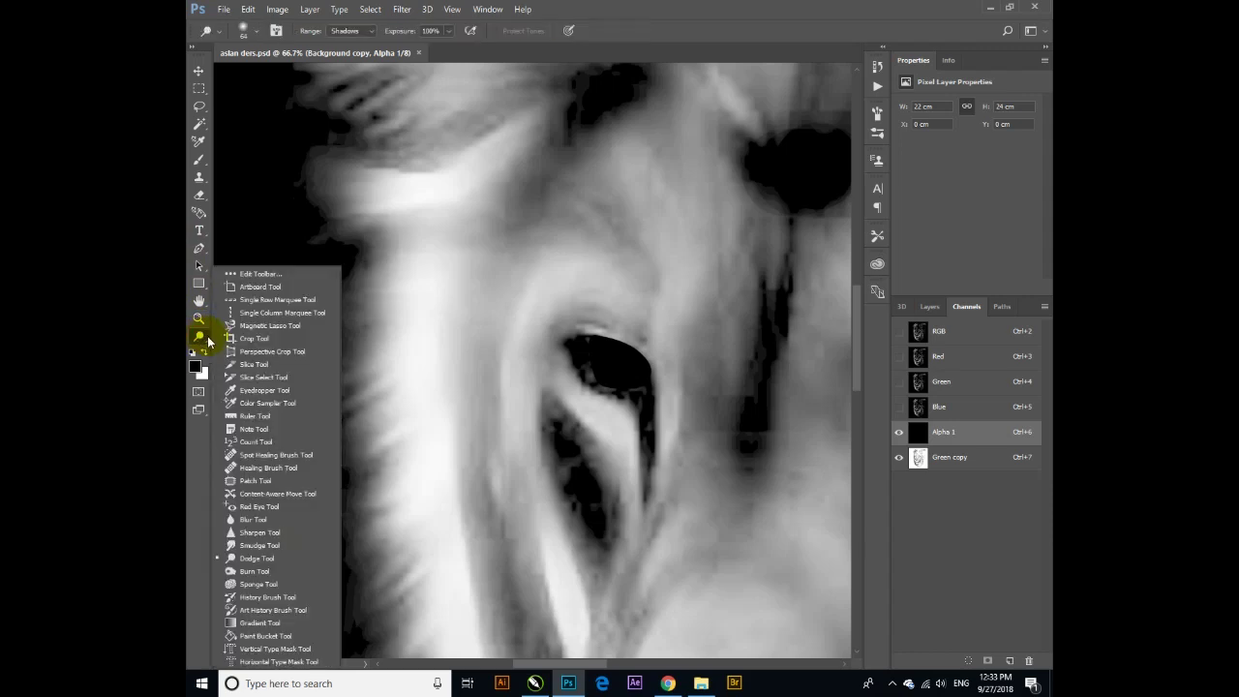
click(248, 553)
click(317, 251)
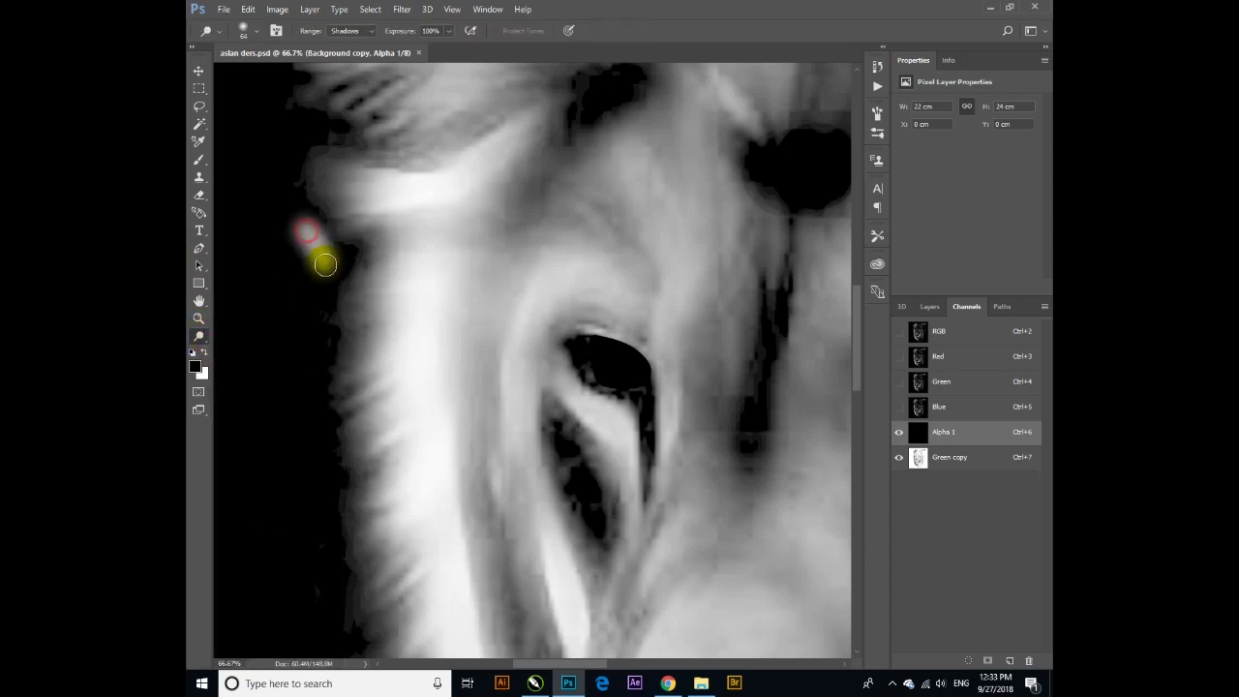
click(953, 457)
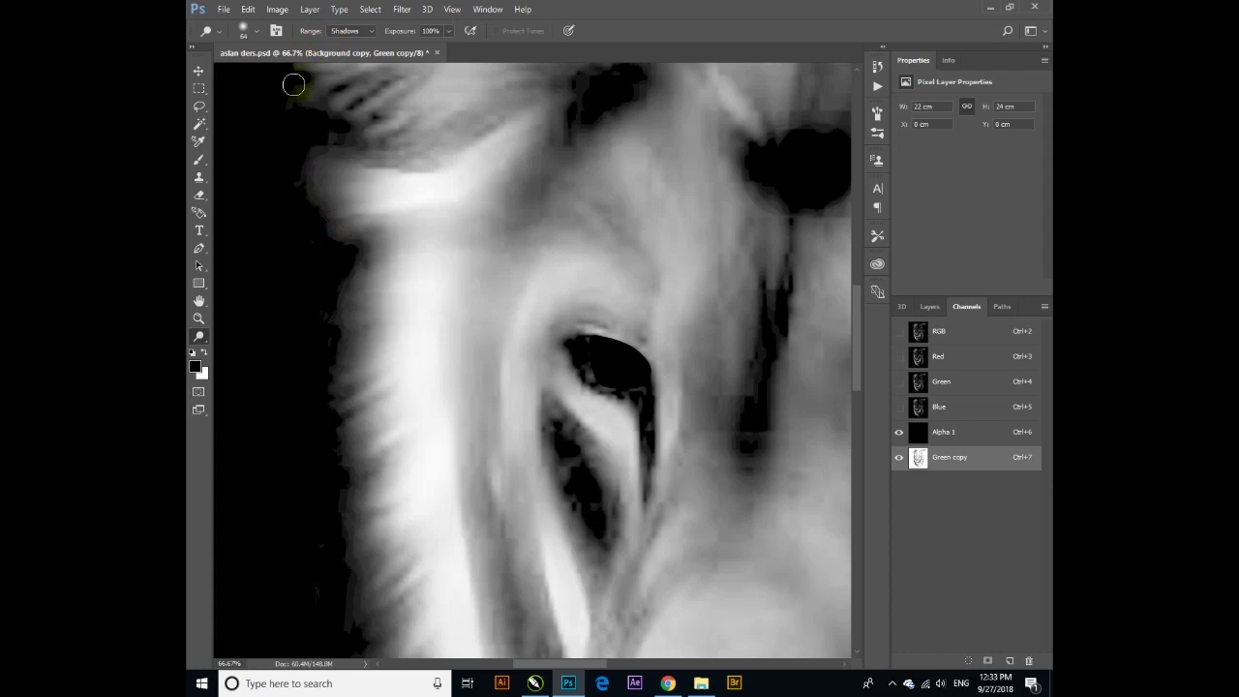
click(359, 32)
click(352, 64)
text(56)
Step: Burn the bright left and top-left mane edges, then lower the burn exposure
mouse_move(334, 127)
mouse_down()
mouse_move(294, 150)
mouse_move(297, 211)
mouse_move(321, 246)
mouse_up()
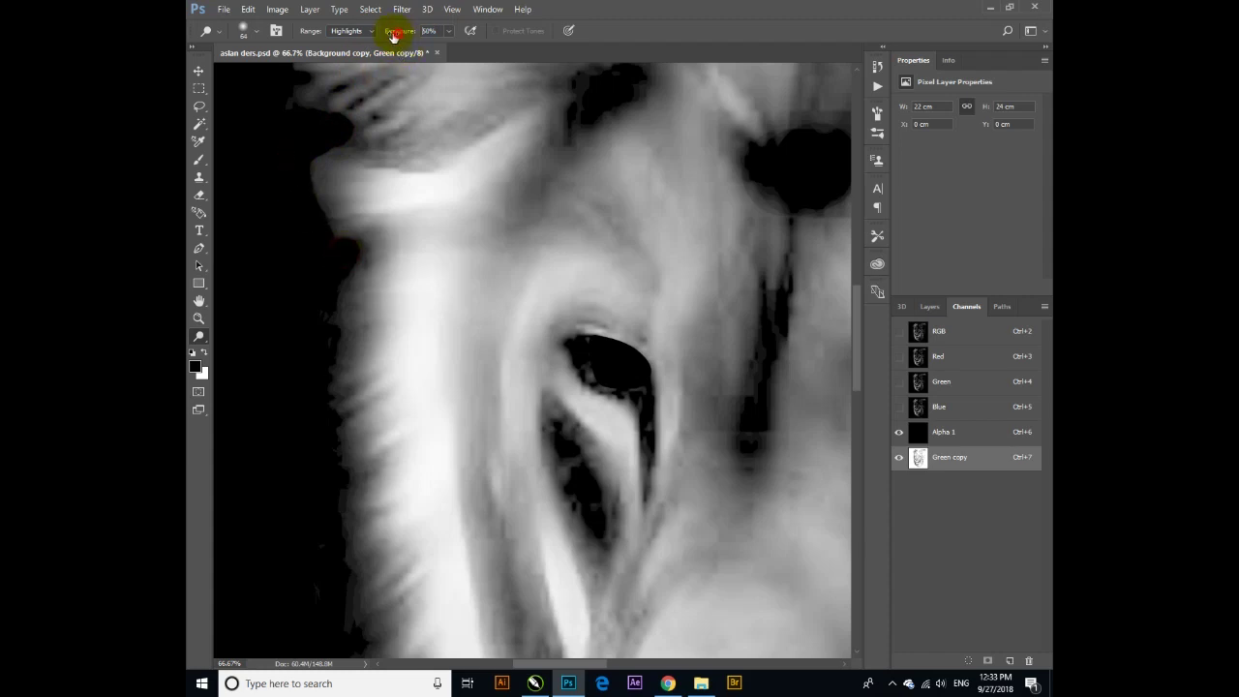
drag(289, 92, 299, 117)
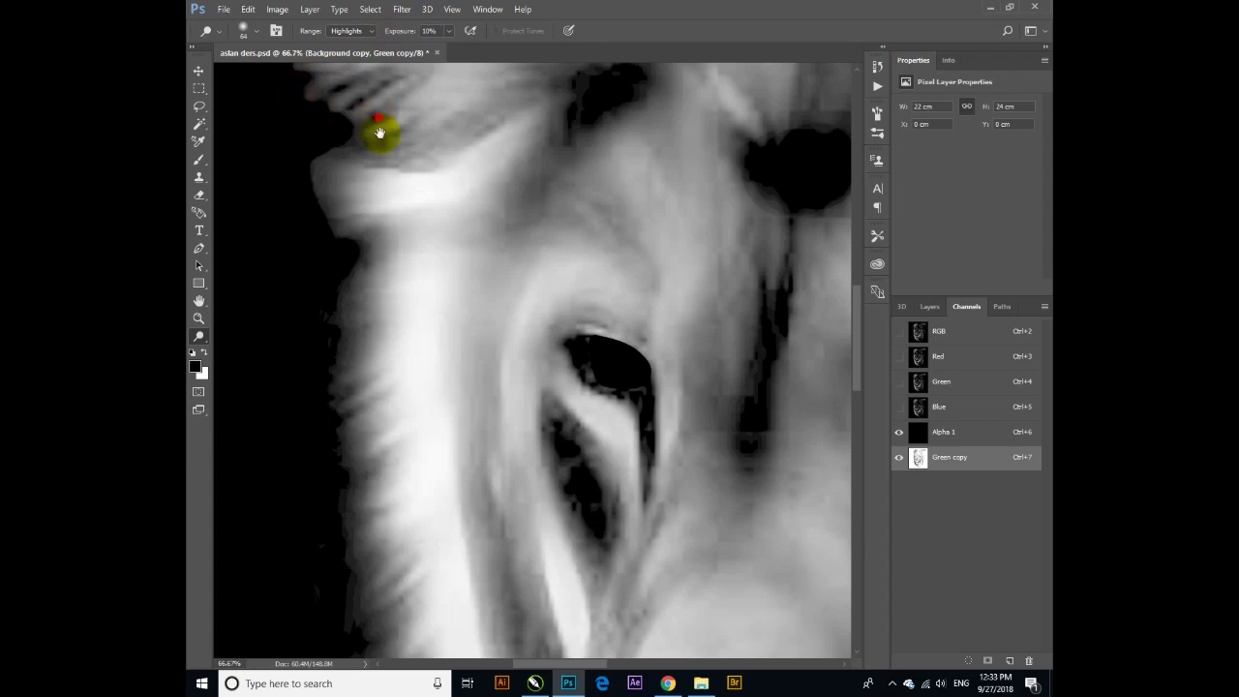
drag(379, 117, 395, 277)
click(395, 34)
drag(338, 135, 343, 175)
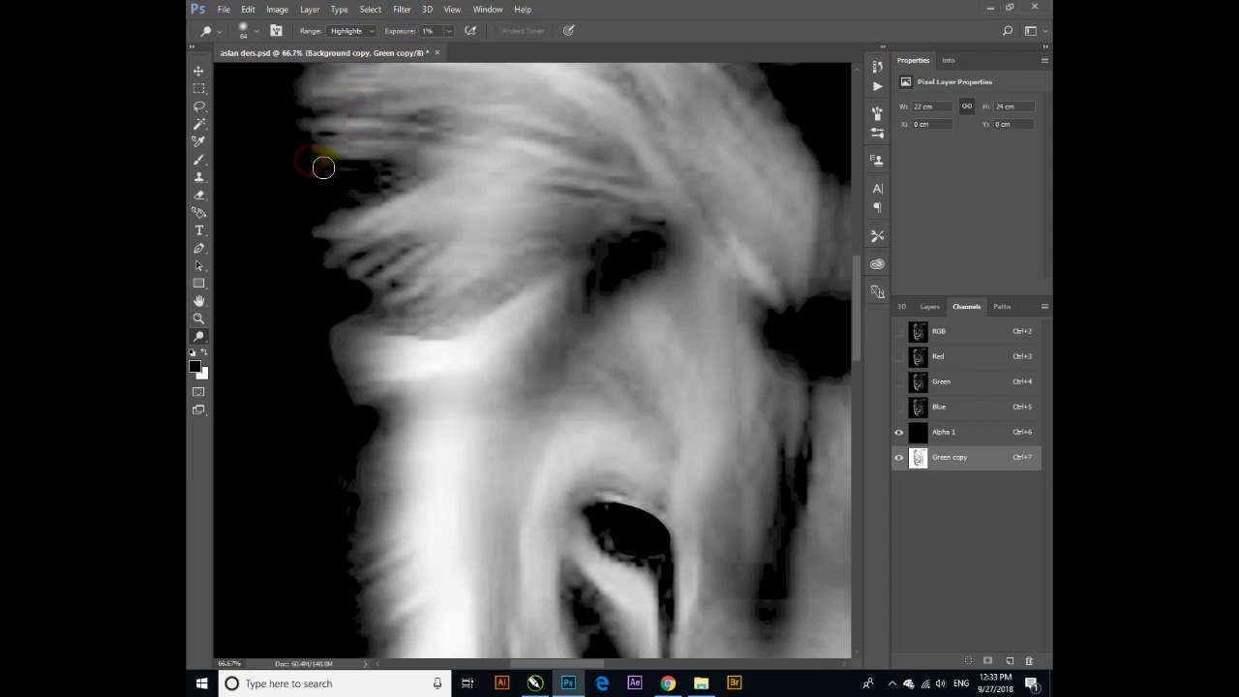
click(432, 31)
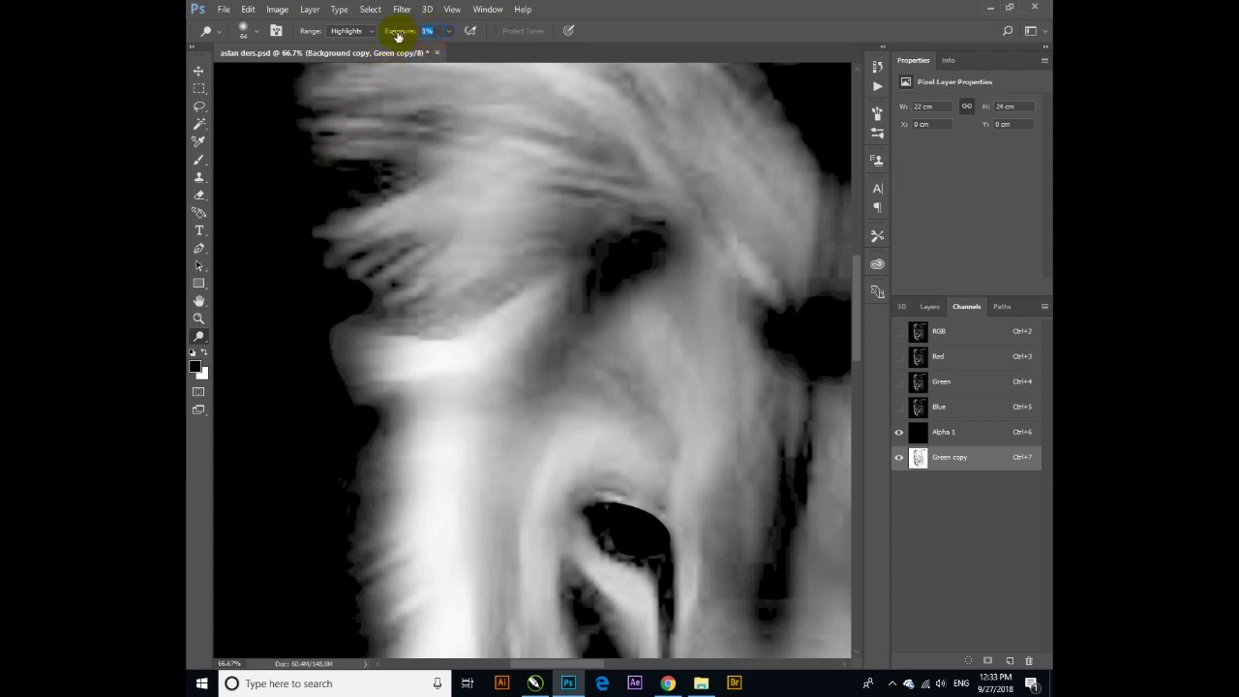
text(3)
drag(341, 172, 353, 185)
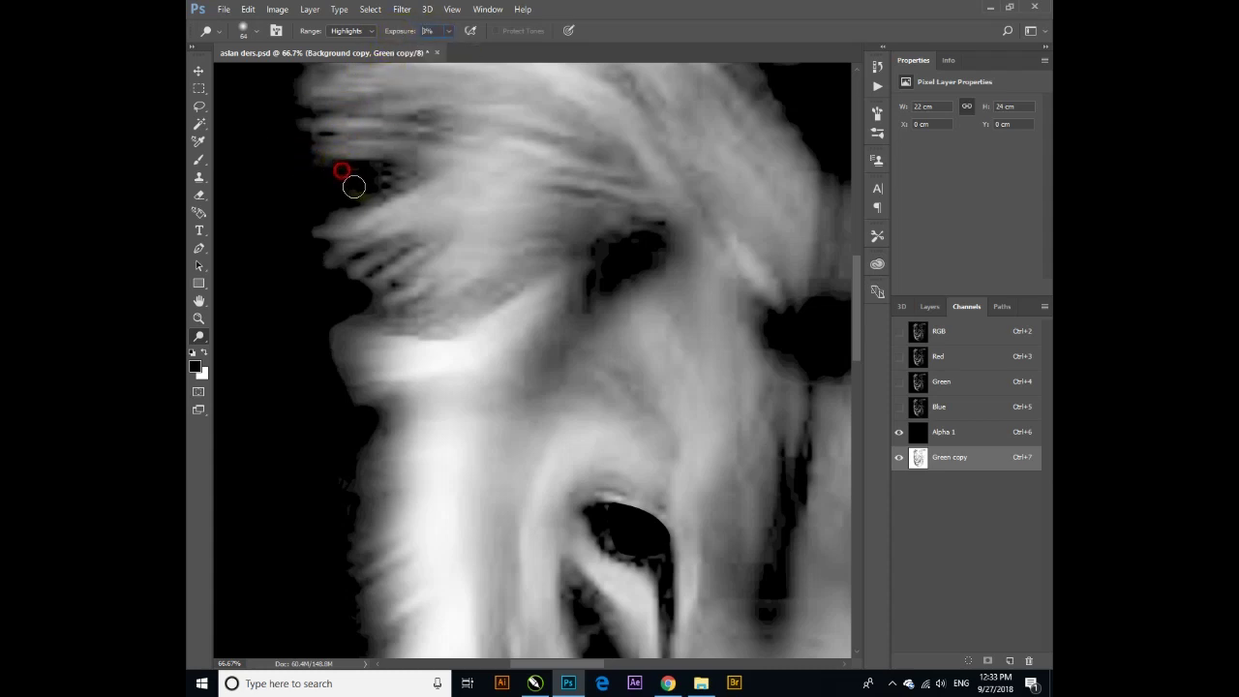
Step: Lightly burn the left hair edge, spiky fur and top mane edge
drag(370, 128, 326, 329)
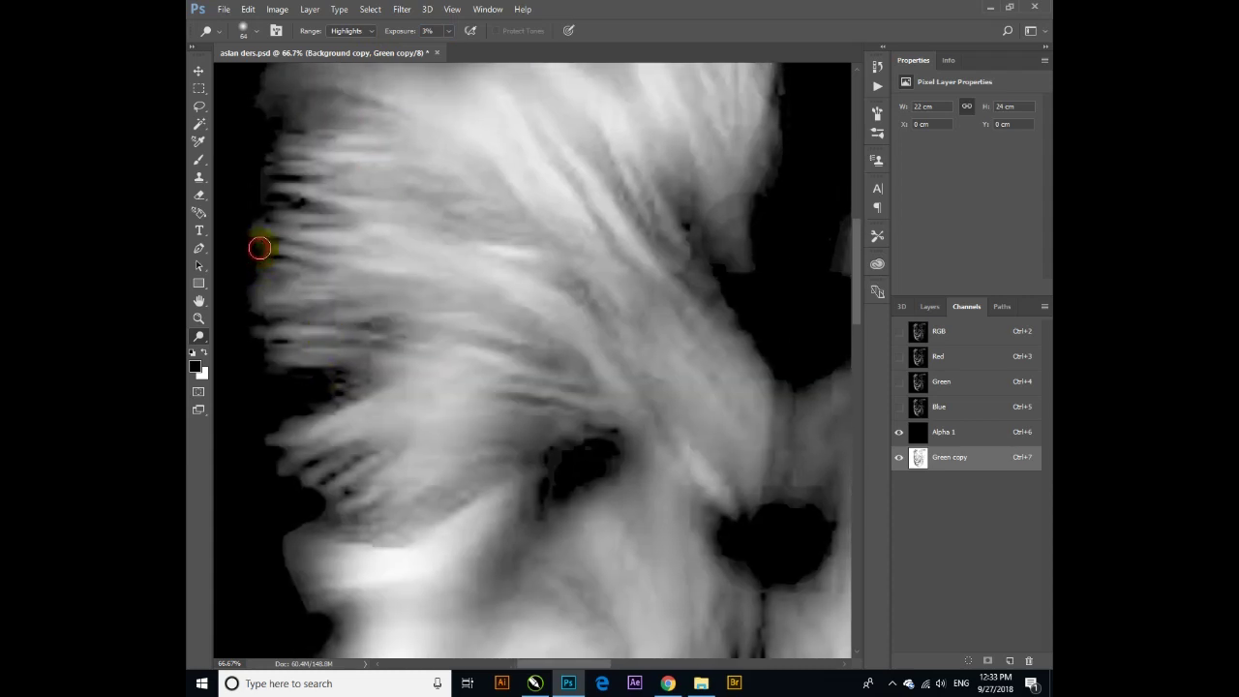
drag(247, 262, 272, 370)
drag(260, 181, 259, 169)
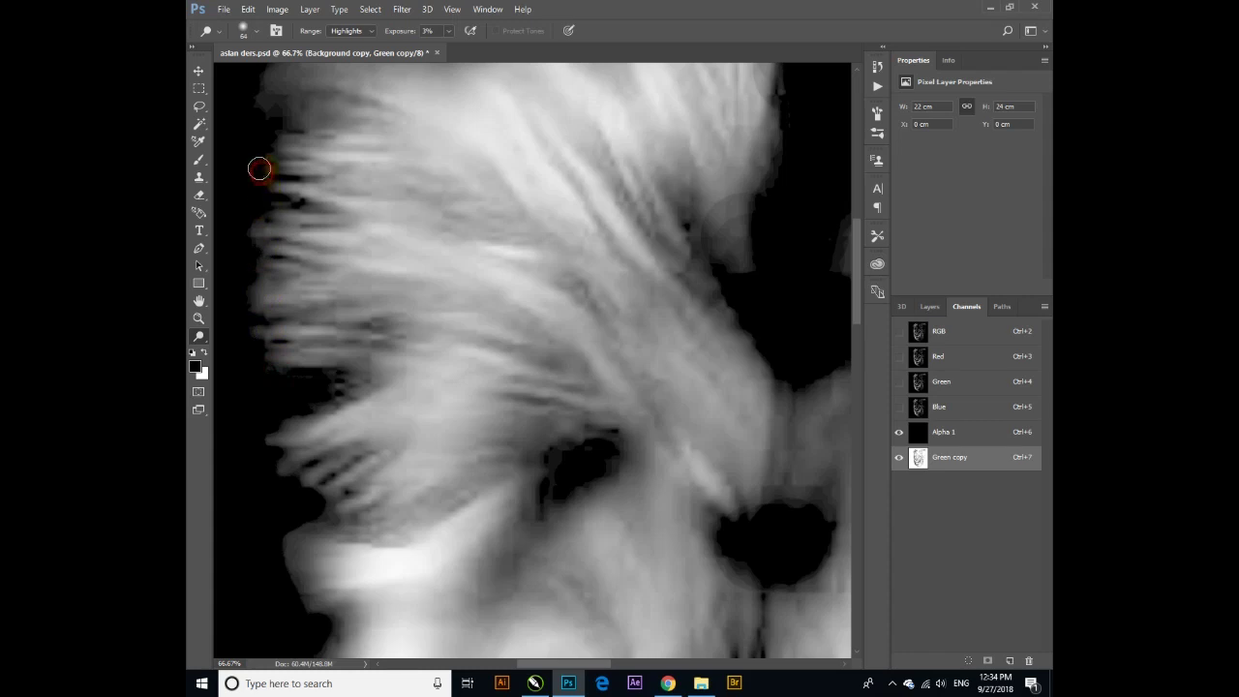
click(275, 107)
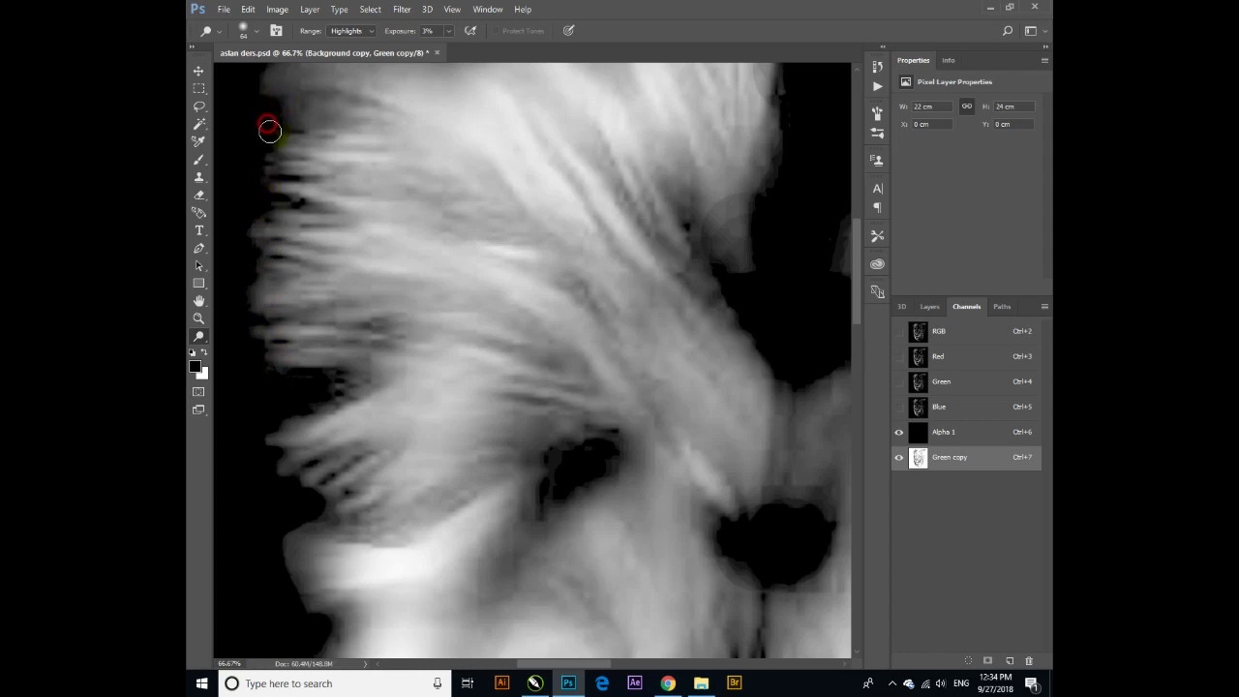
drag(276, 188, 403, 279)
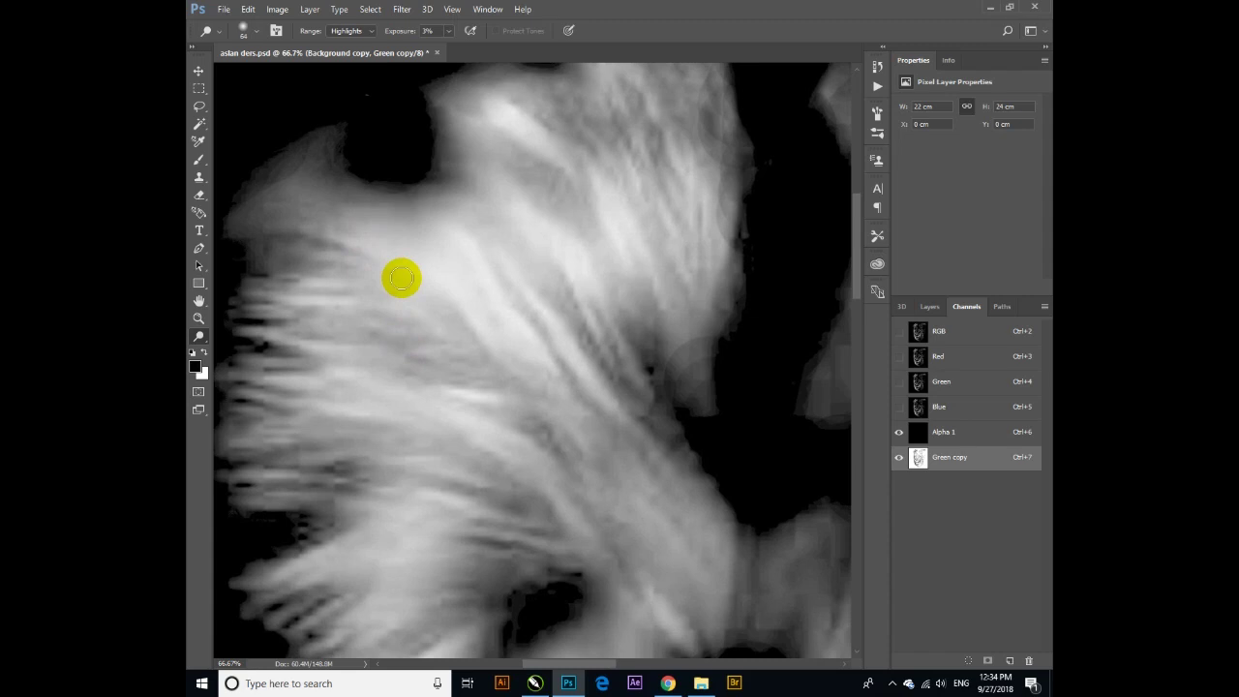
drag(516, 244, 545, 335)
drag(423, 246, 342, 252)
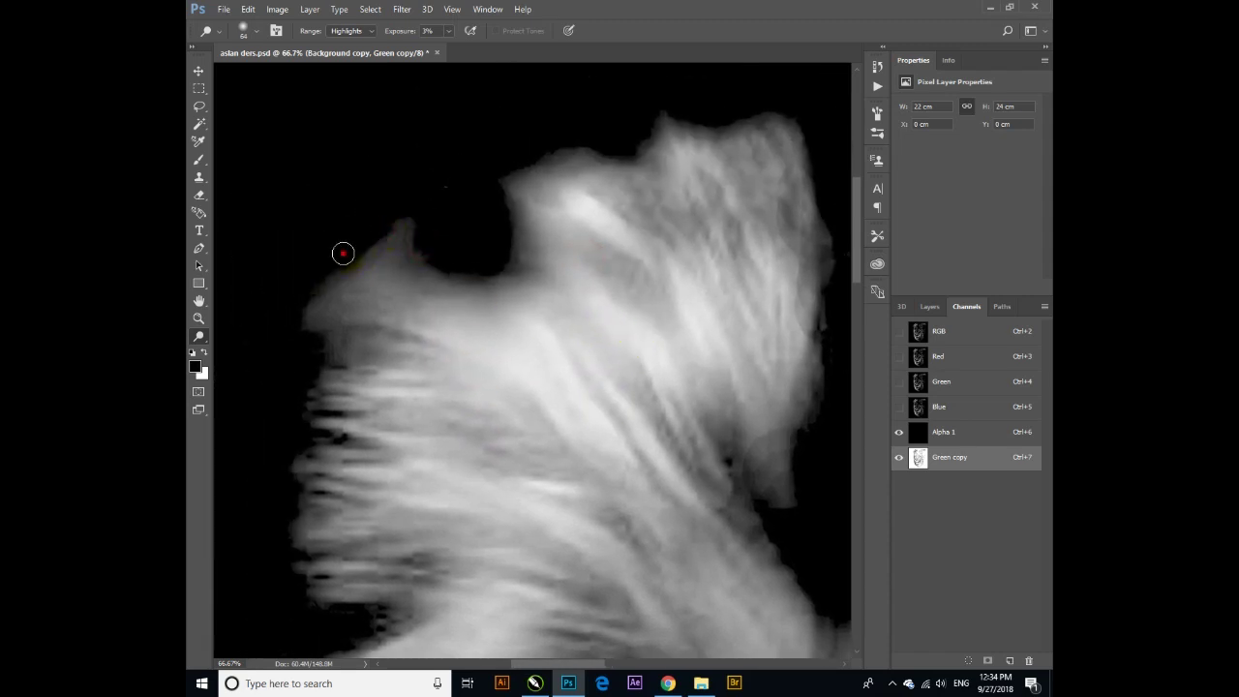
drag(309, 333, 335, 354)
mouse_move(581, 207)
mouse_down()
mouse_move(542, 157)
mouse_move(501, 186)
mouse_move(588, 143)
mouse_move(431, 198)
mouse_up()
mouse_move(473, 162)
mouse_down()
mouse_move(506, 185)
mouse_move(591, 165)
mouse_move(481, 177)
mouse_move(615, 184)
mouse_up()
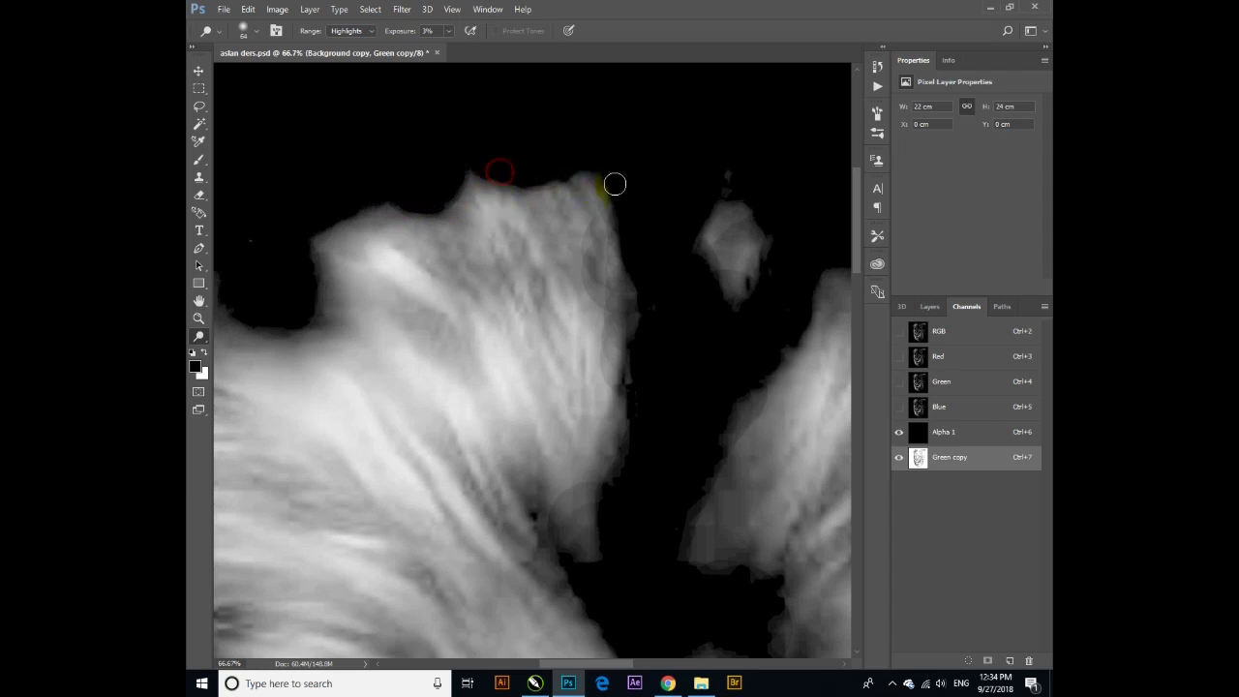
Step: Zoom out and recentre the view on the lion's face and chin
drag(735, 284, 545, 119)
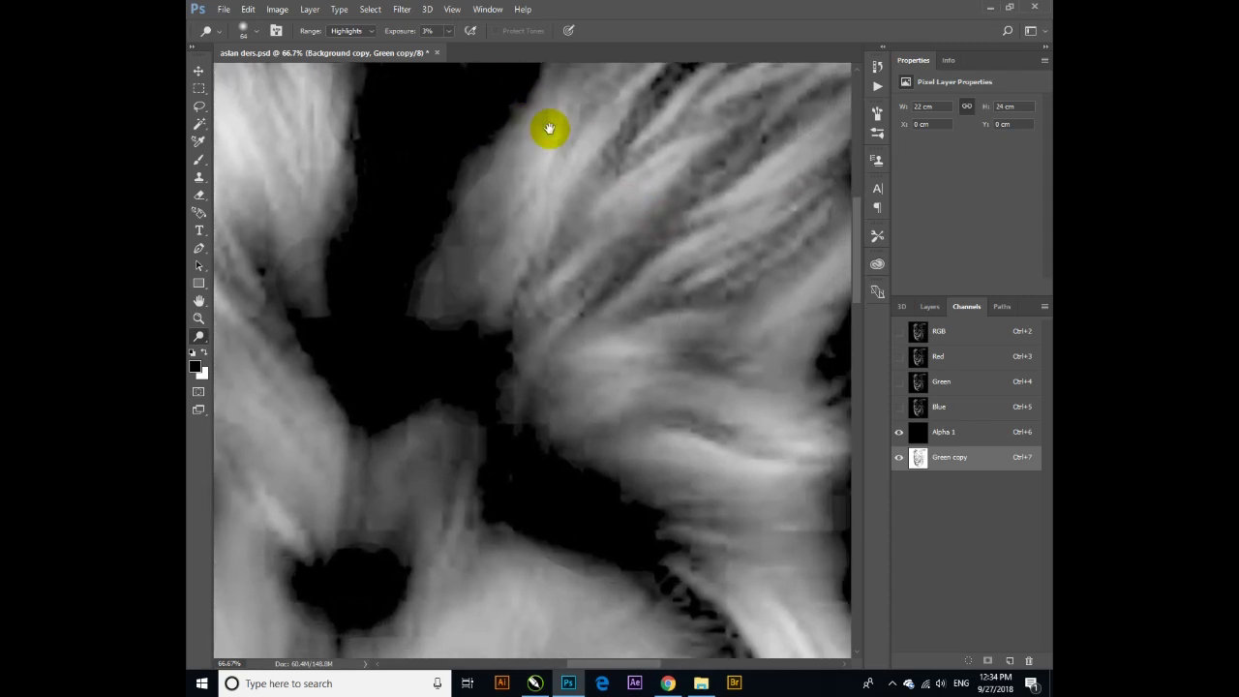
key(ctrl+minus)
key(ctrl+minus)
key(ctrl+minus)
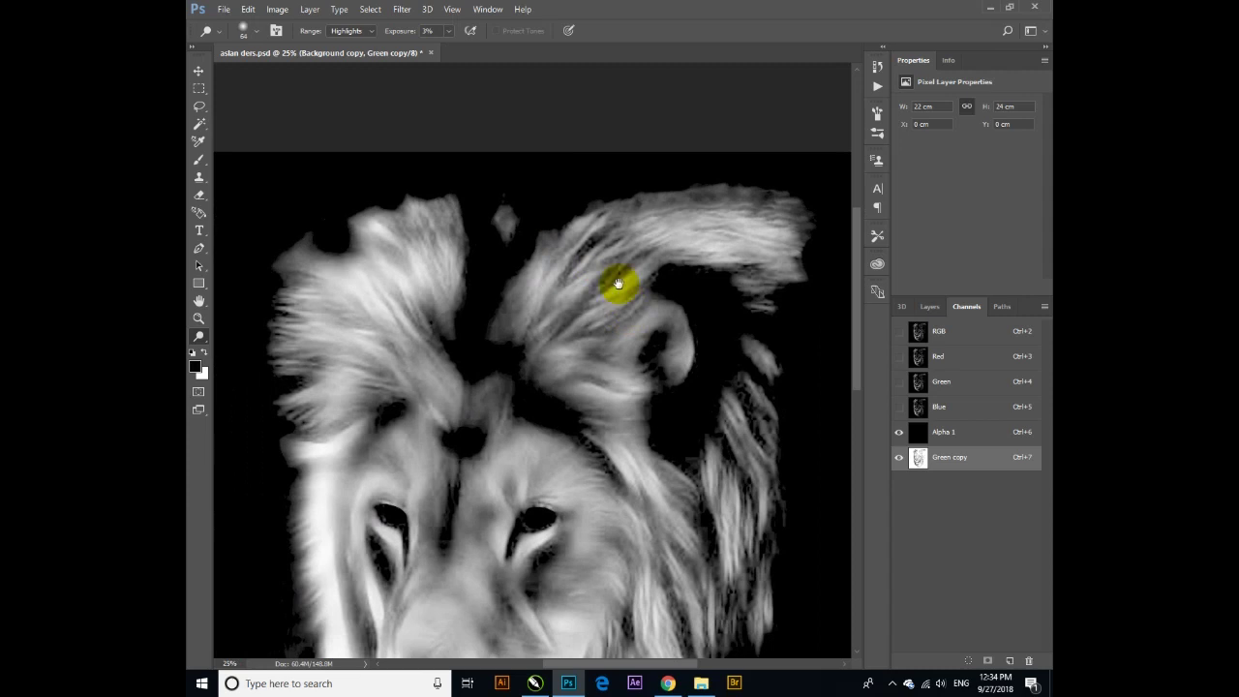
drag(627, 280, 491, 215)
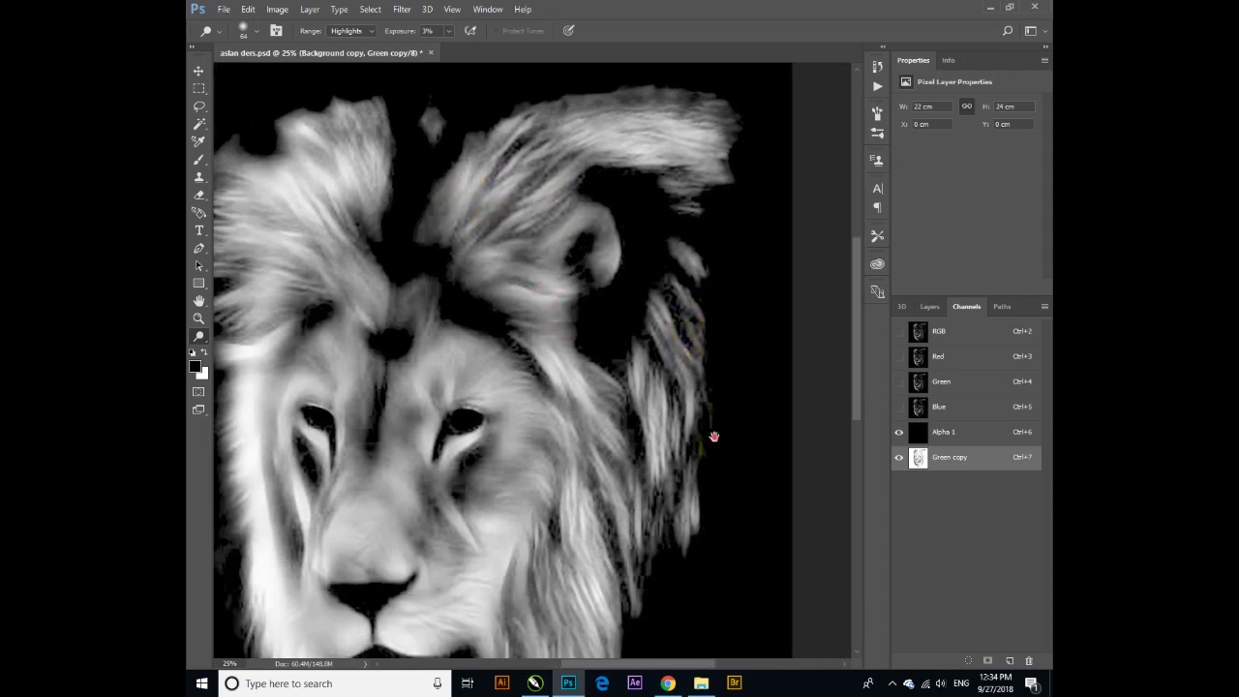
drag(713, 442, 715, 265)
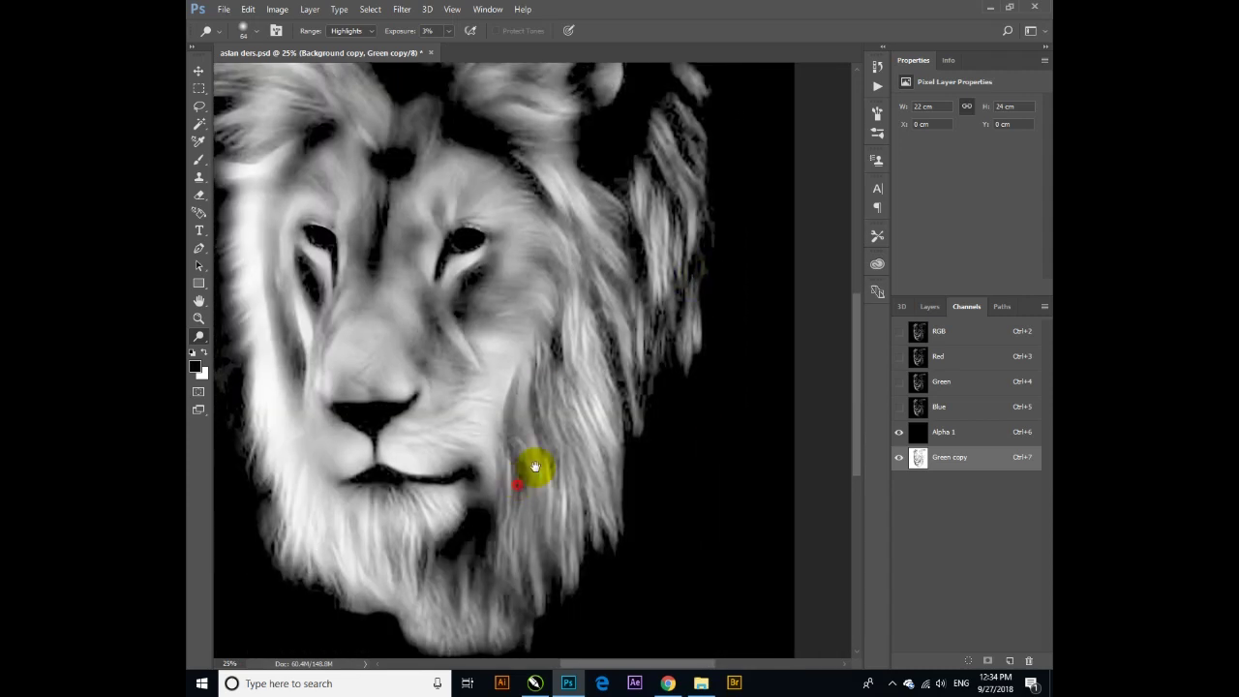
drag(514, 489, 567, 401)
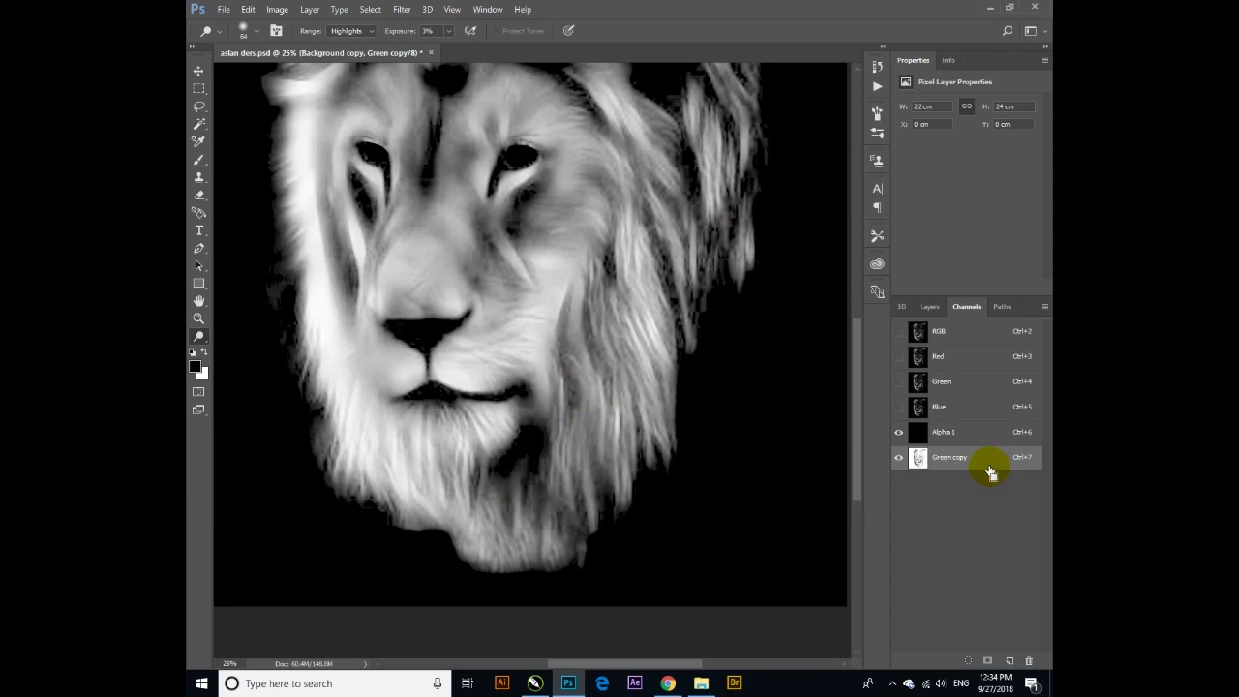
key(ctrl+l)
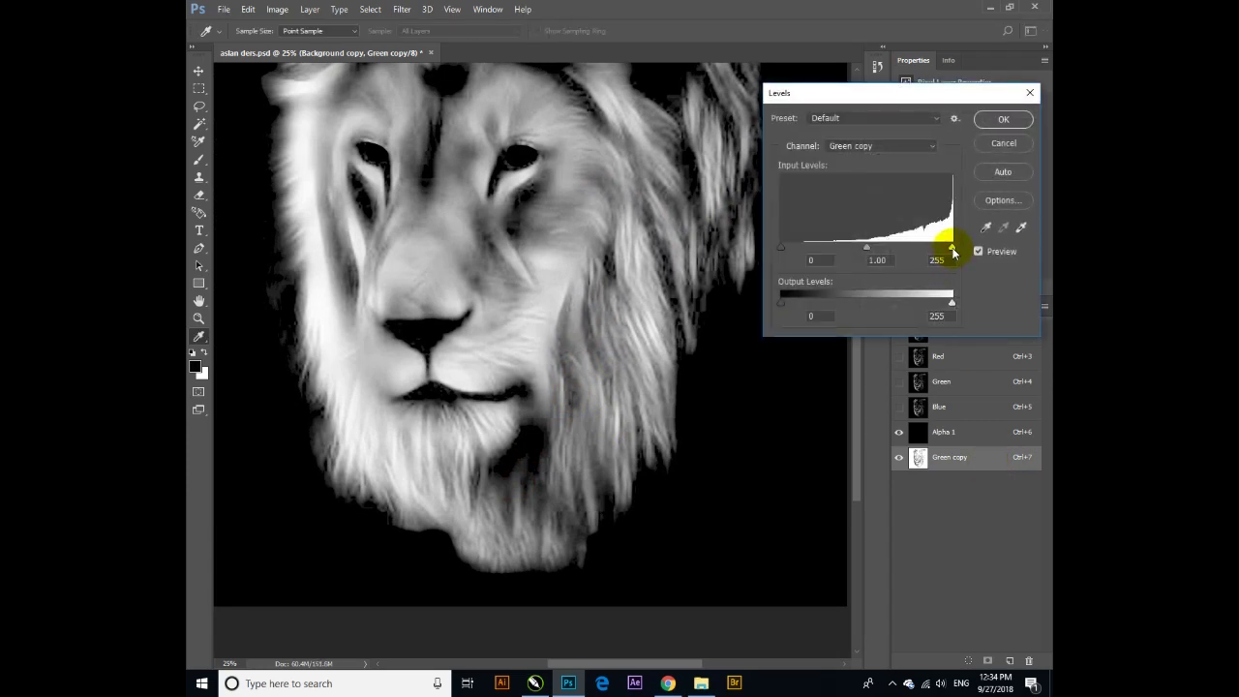
Step: Test the Green copy white input, keep it at 255, and apply the Levels
drag(952, 251, 954, 254)
click(956, 253)
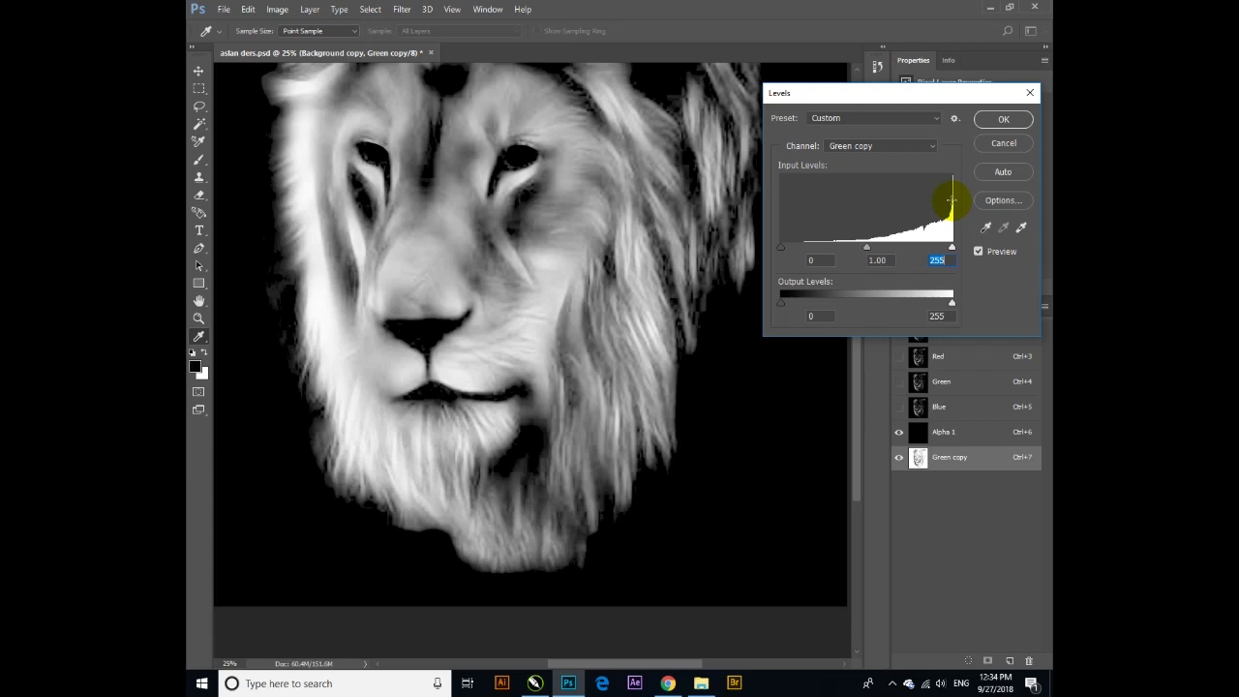
drag(954, 251, 958, 251)
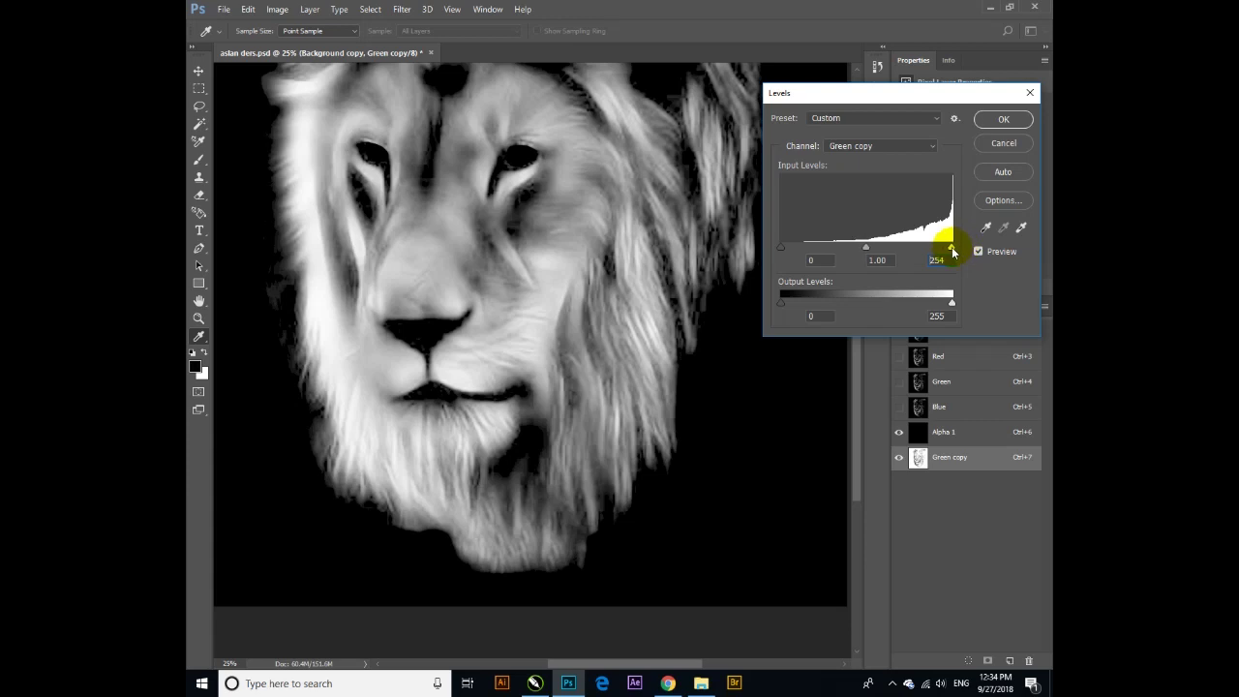
drag(953, 251, 958, 251)
click(1003, 120)
key(o)
click(197, 337)
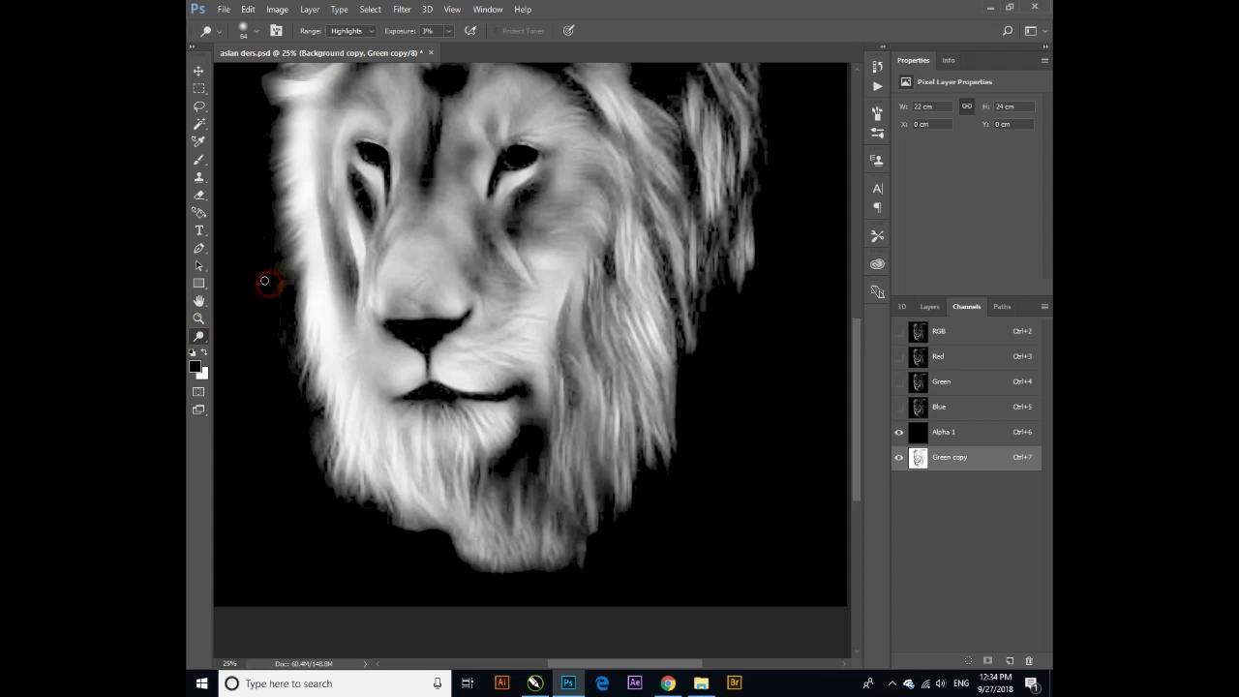
Step: Set the Dodge brush to 88 px and lighten the left mane edge and eye area
right_click(271, 300)
drag(346, 324, 368, 334)
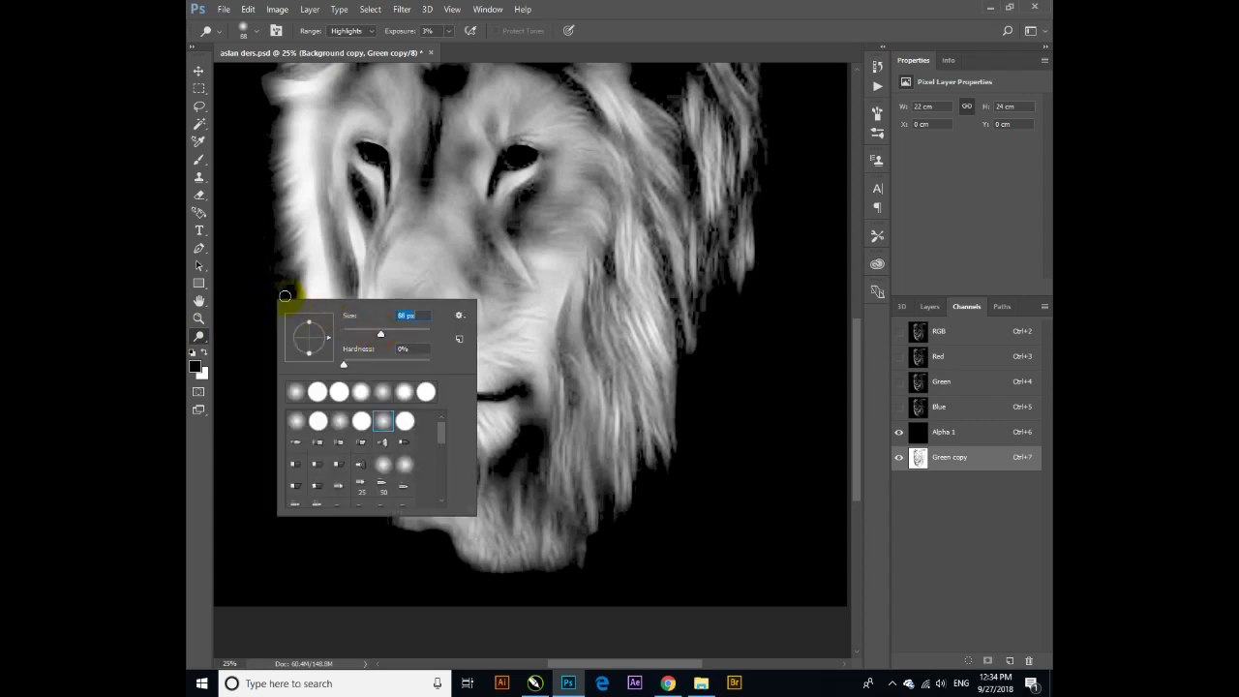
click(274, 282)
click(283, 290)
mouse_move(276, 293)
mouse_down()
mouse_move(284, 344)
mouse_move(282, 282)
mouse_up()
drag(665, 240, 652, 318)
scroll(652, 319, up, 5)
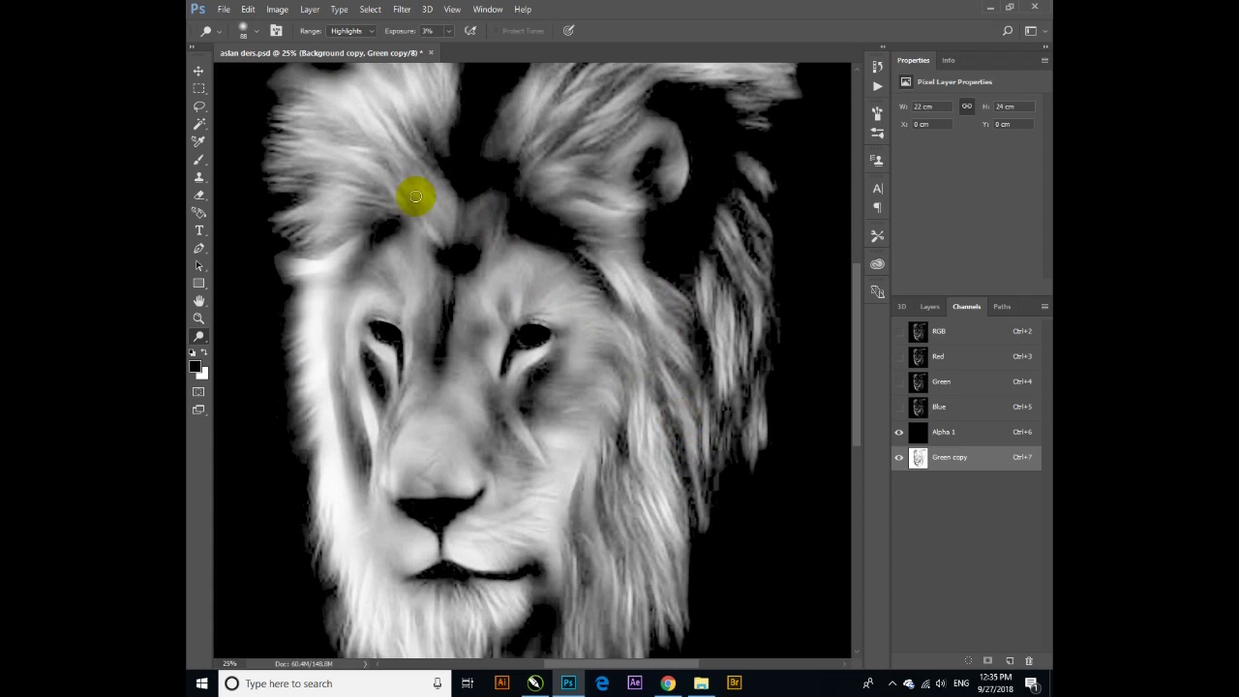
click(379, 234)
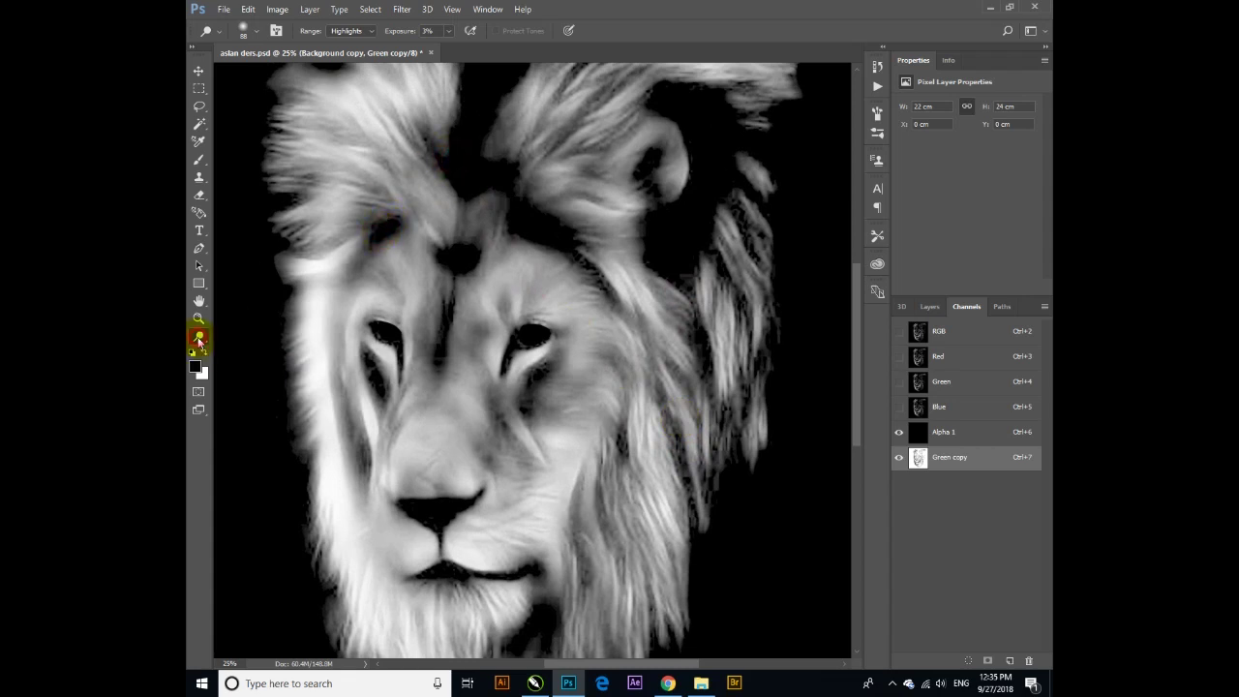
Step: Blur the fur on the forehead and the top of the mane, then switch to smudging
click(198, 340)
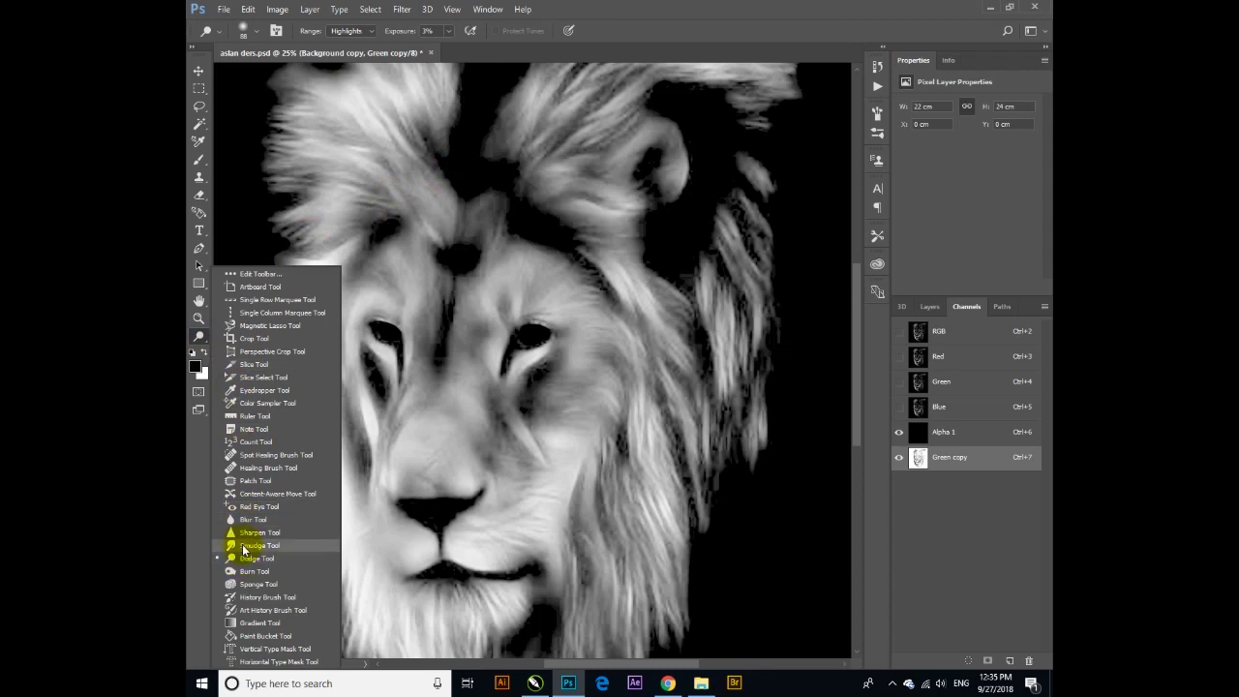
click(247, 520)
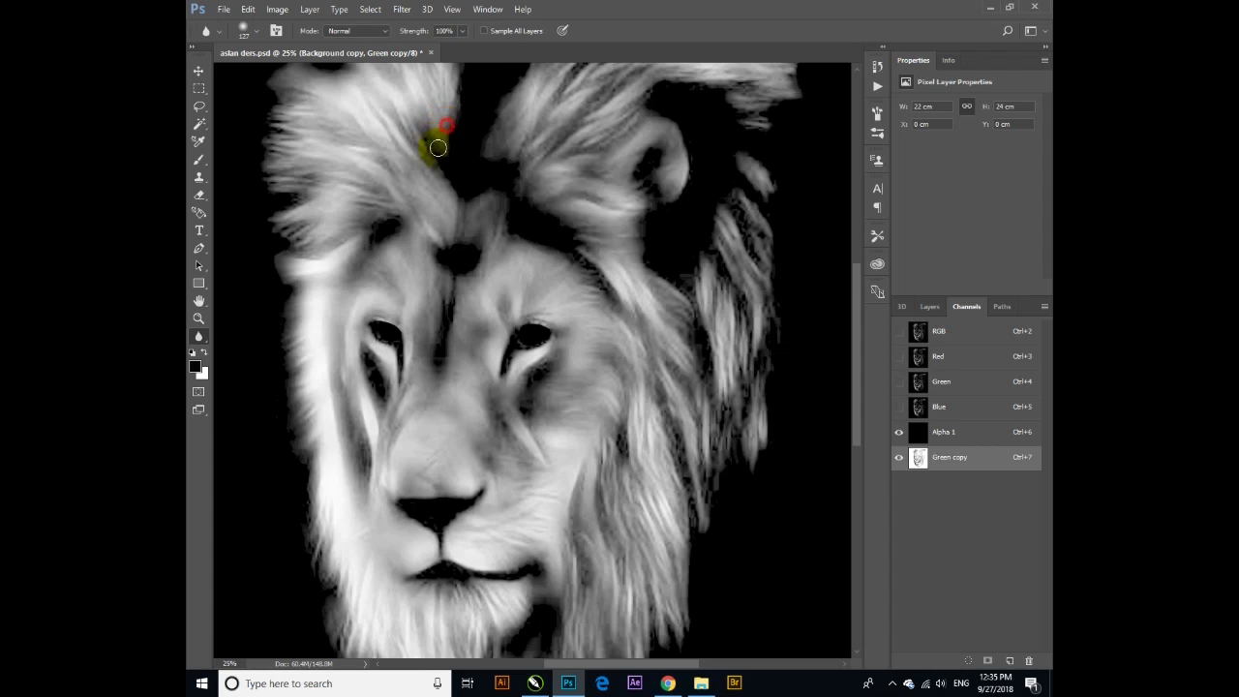
drag(434, 124, 436, 138)
mouse_move(445, 120)
mouse_down()
mouse_move(429, 188)
mouse_move(420, 133)
mouse_move(437, 108)
mouse_move(430, 143)
mouse_move(426, 118)
mouse_move(479, 124)
mouse_up()
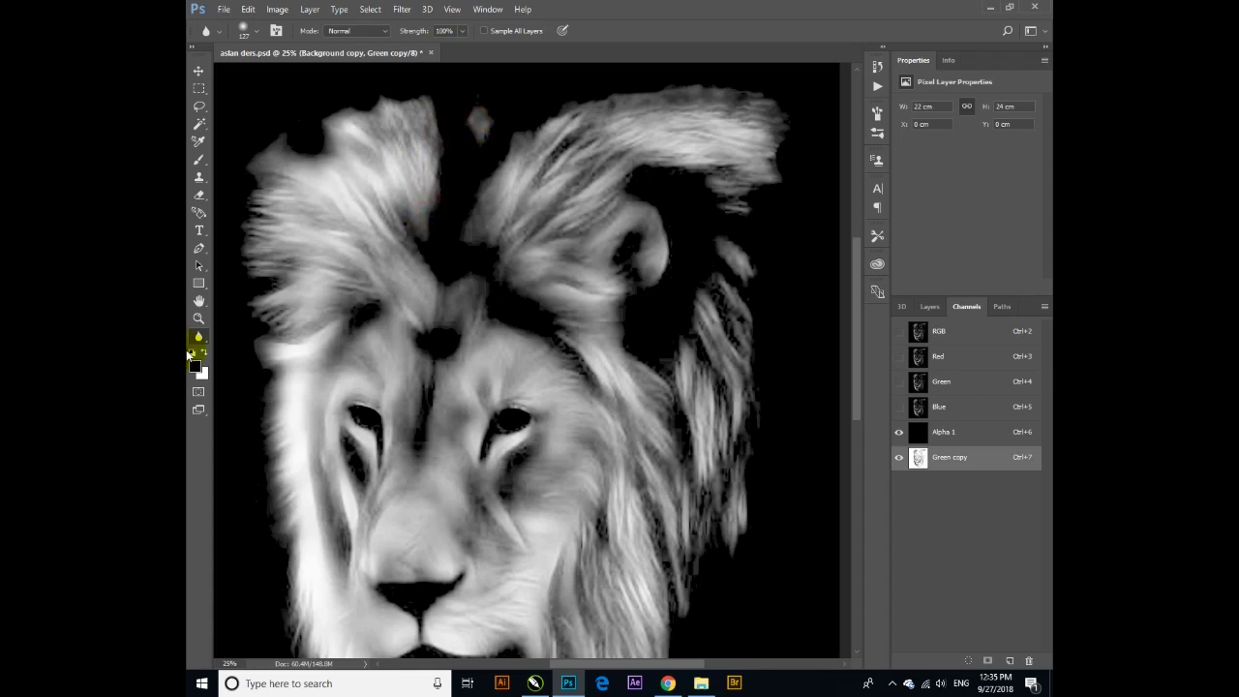
click(246, 545)
click(246, 546)
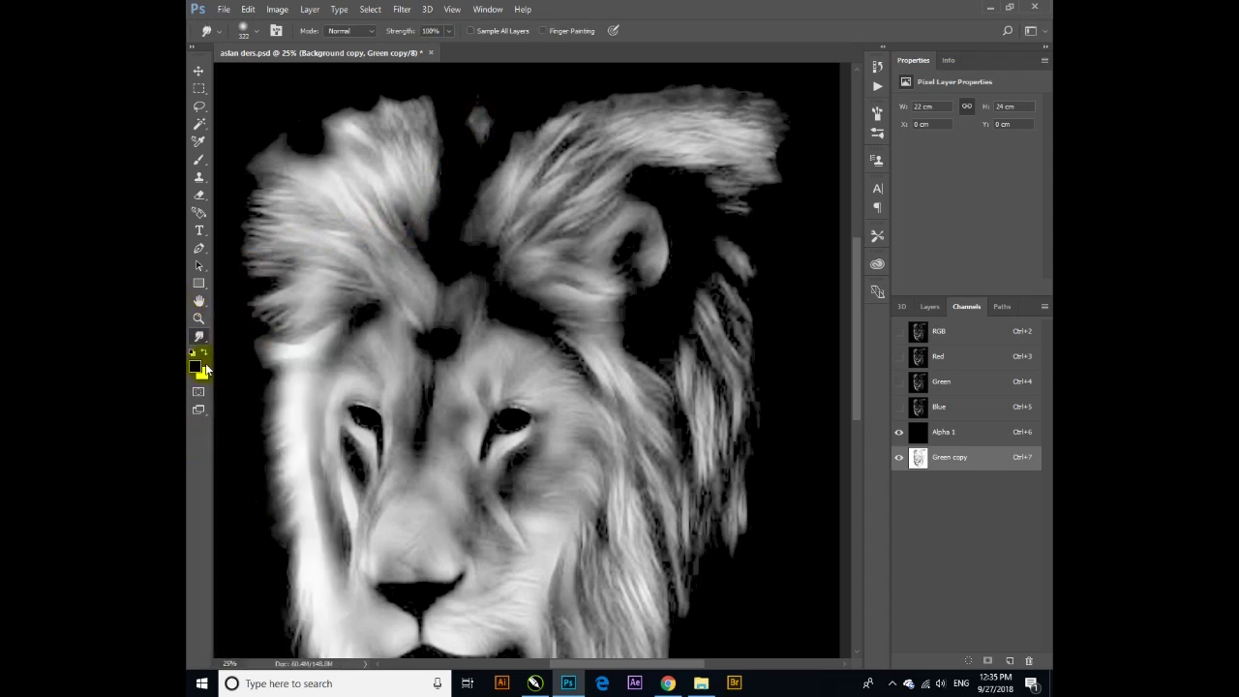
right_click(198, 338)
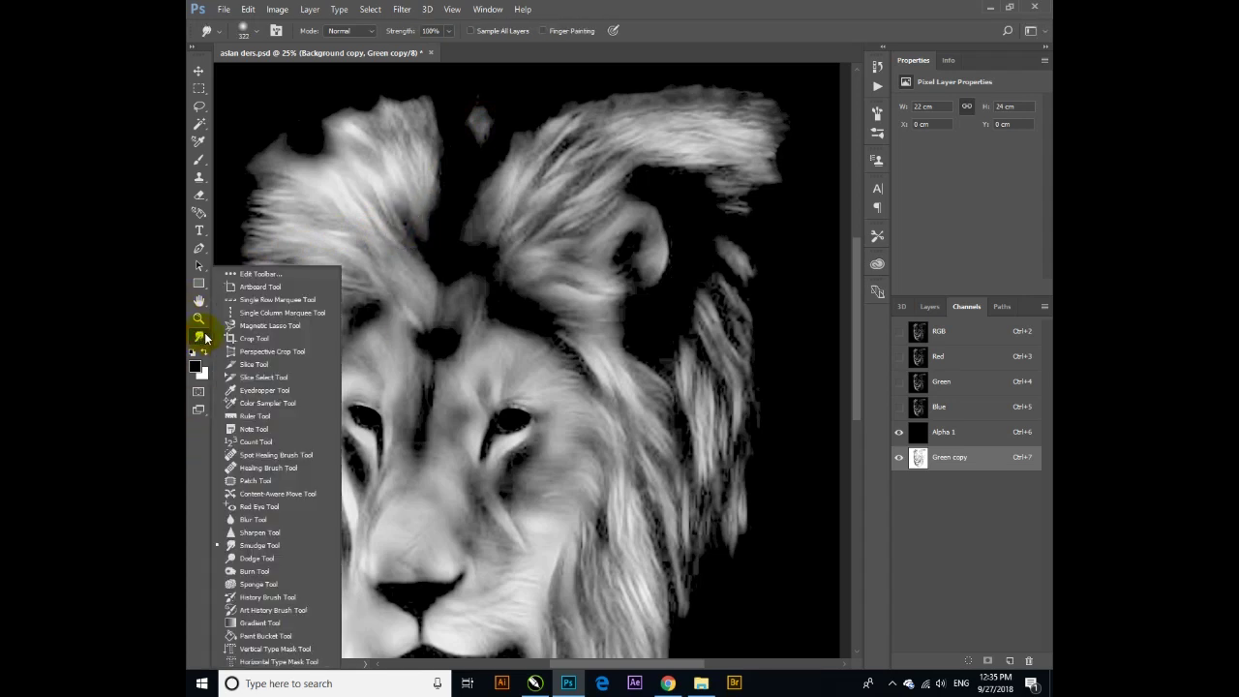
Step: With the Dodge Tool, zoom in and lighten the top edges of the mane
click(242, 552)
key(z)
drag(724, 182, 813, 236)
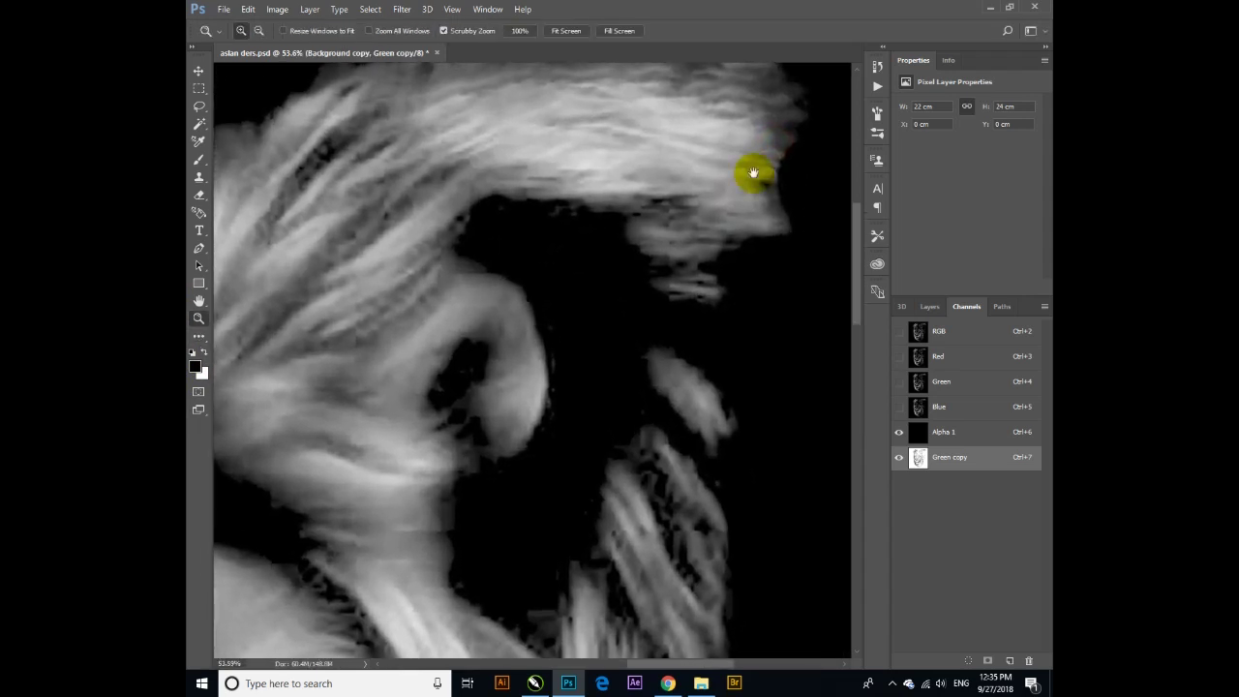
drag(746, 175, 588, 262)
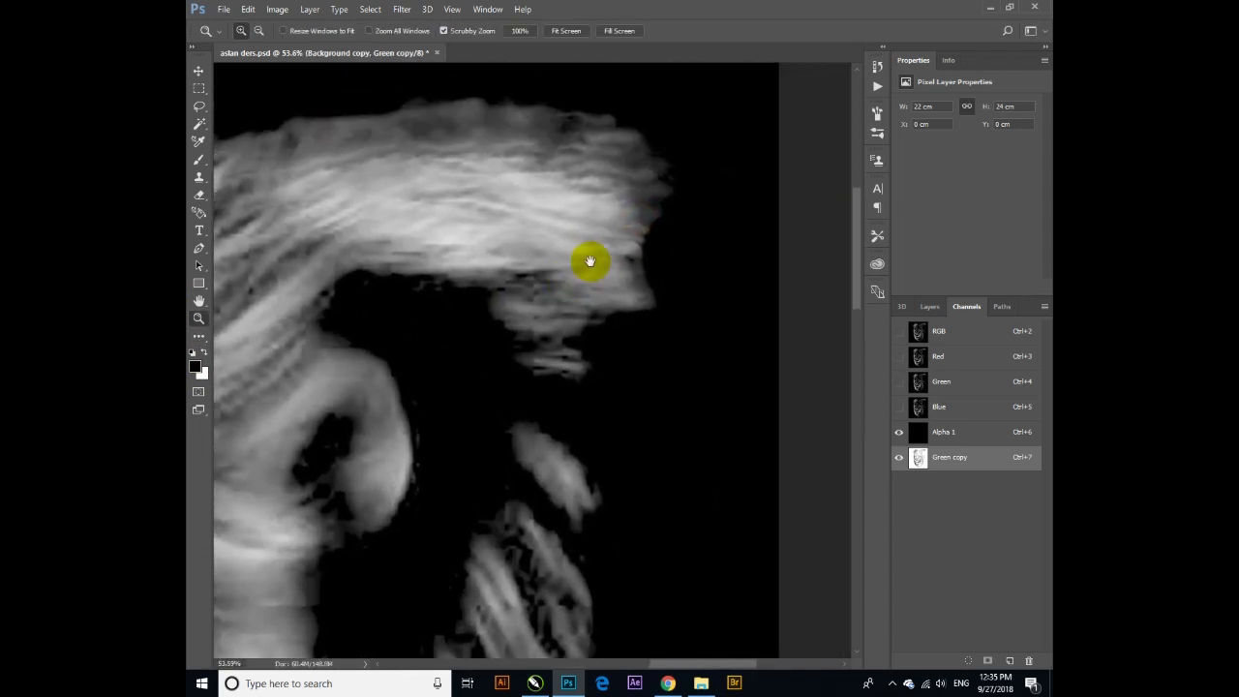
click(198, 337)
drag(648, 148, 671, 172)
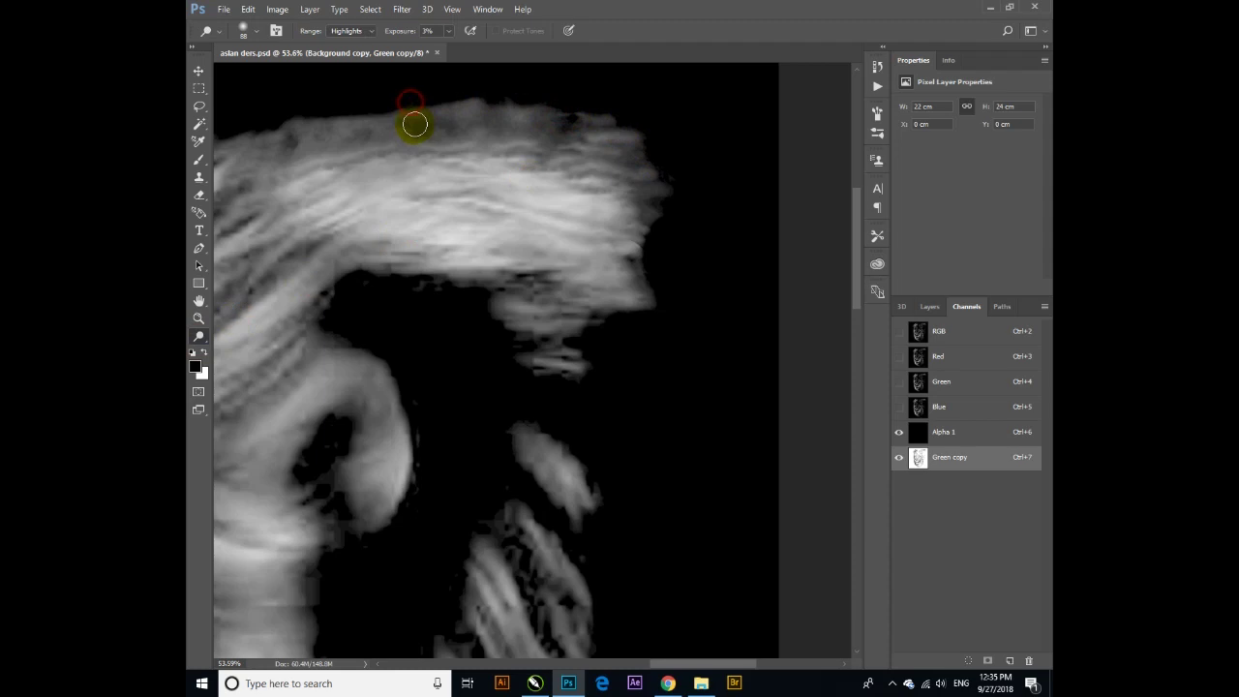
drag(560, 117, 438, 123)
Step: Lighten the mane's edges and the hair strands on the right side
drag(338, 138, 464, 104)
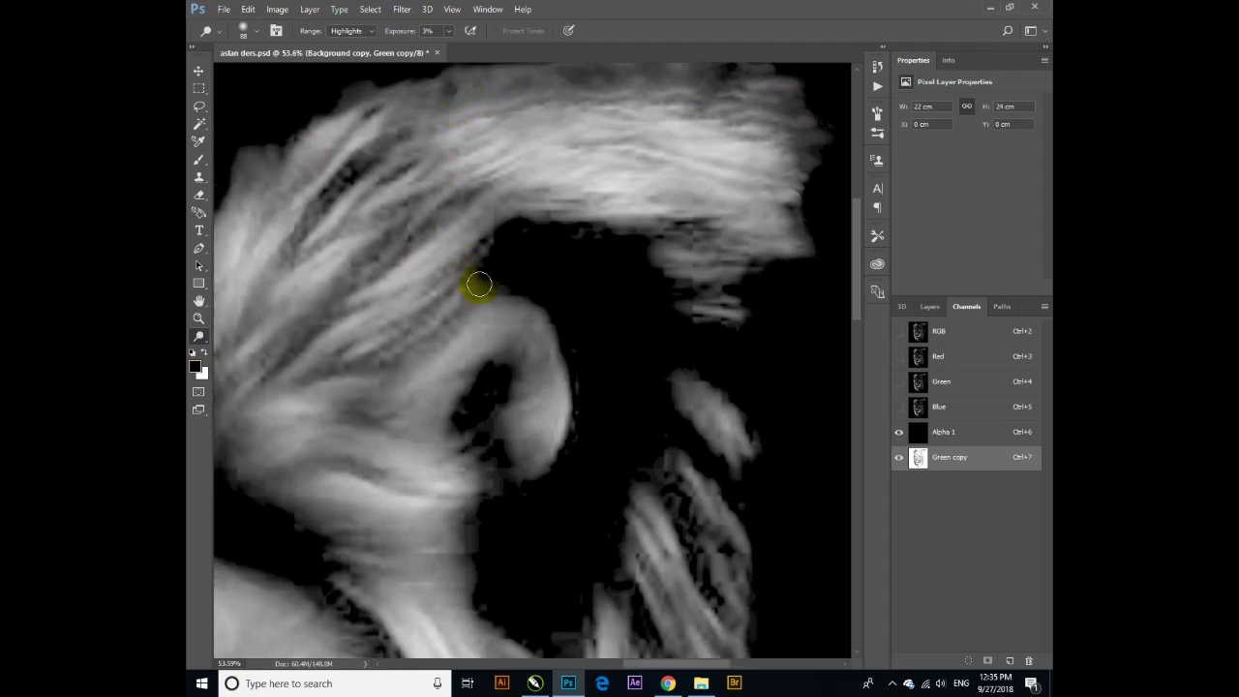
drag(456, 271, 498, 166)
drag(503, 460, 517, 174)
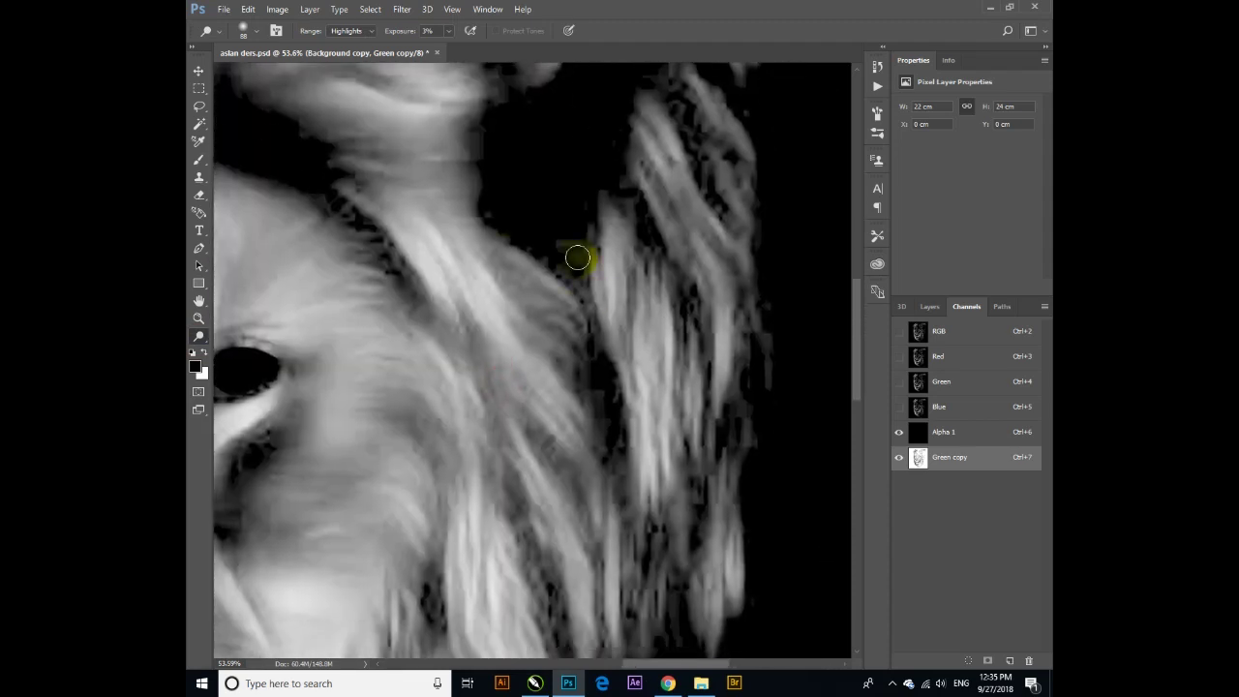
mouse_move(549, 251)
mouse_down()
mouse_move(528, 230)
mouse_move(641, 213)
mouse_up()
click(356, 235)
mouse_move(349, 218)
mouse_down()
mouse_move(322, 190)
mouse_move(354, 222)
mouse_up()
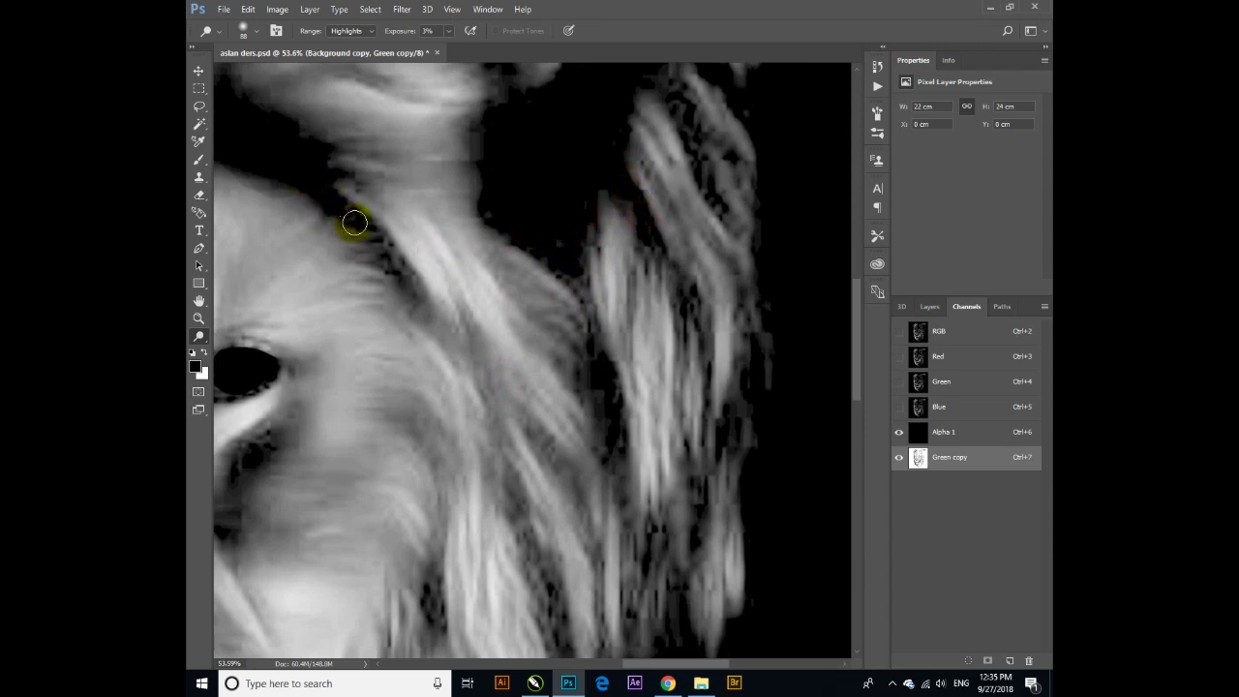
mouse_move(671, 106)
mouse_down()
mouse_move(669, 227)
mouse_move(642, 185)
mouse_move(664, 249)
mouse_up()
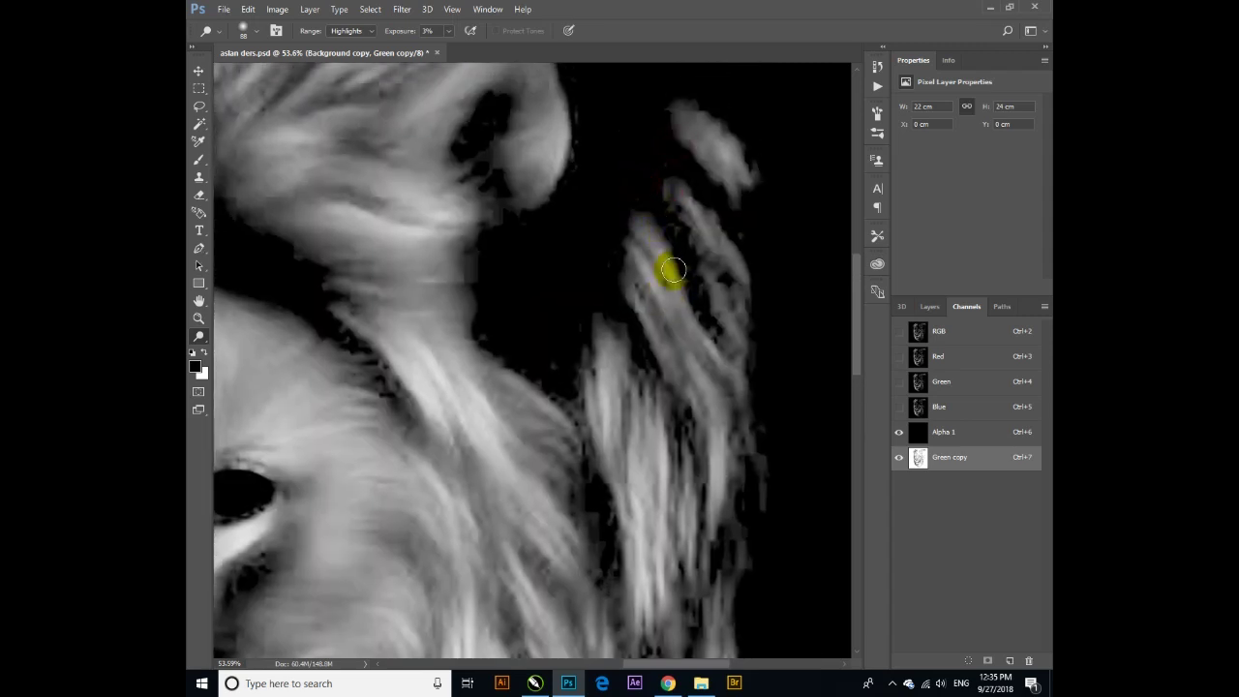
drag(507, 212, 487, 177)
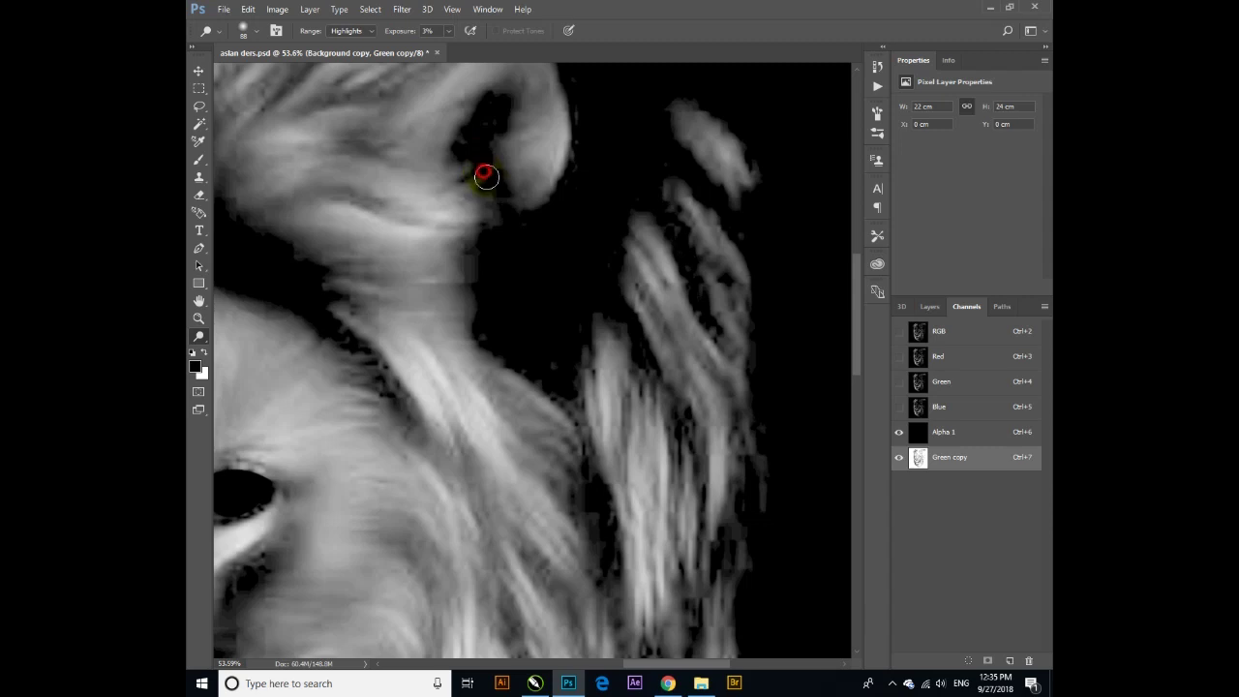
drag(619, 368, 582, 158)
click(704, 381)
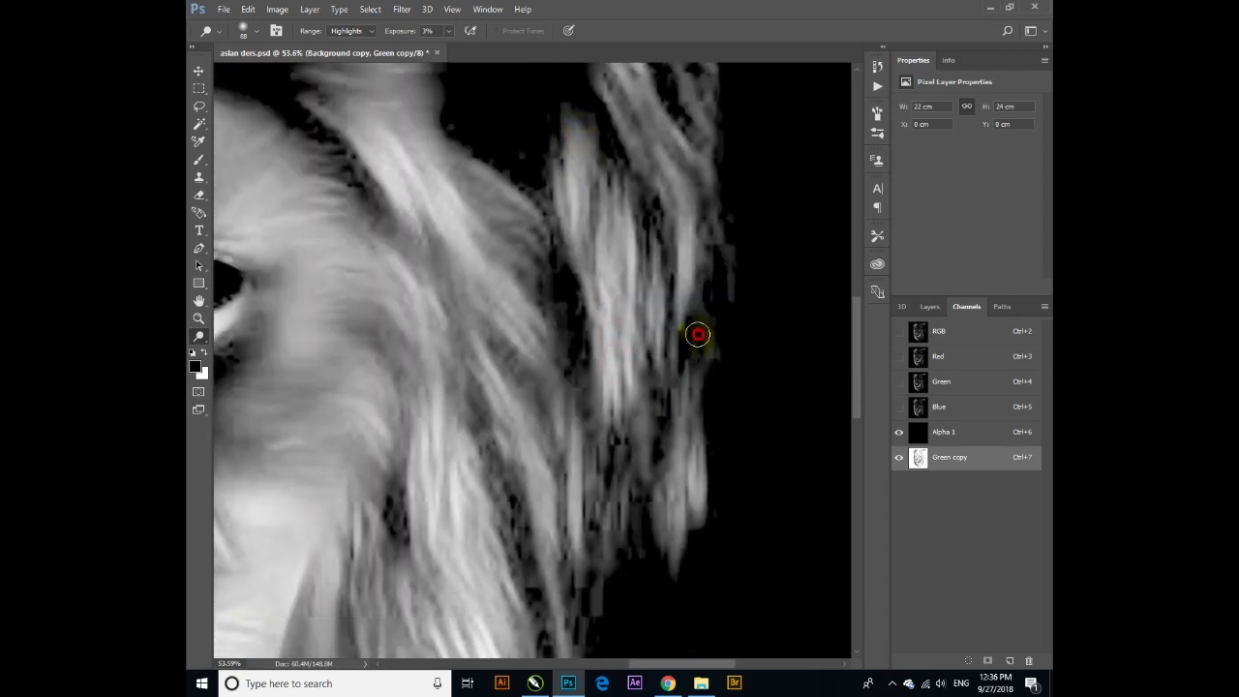
Step: Lighten the chin fur, fur below the left eye, forehead and dark fur between mane tufts
mouse_move(552, 470)
mouse_down()
mouse_move(630, 249)
mouse_move(645, 313)
mouse_move(565, 416)
mouse_move(699, 338)
mouse_move(470, 323)
mouse_move(625, 434)
mouse_up()
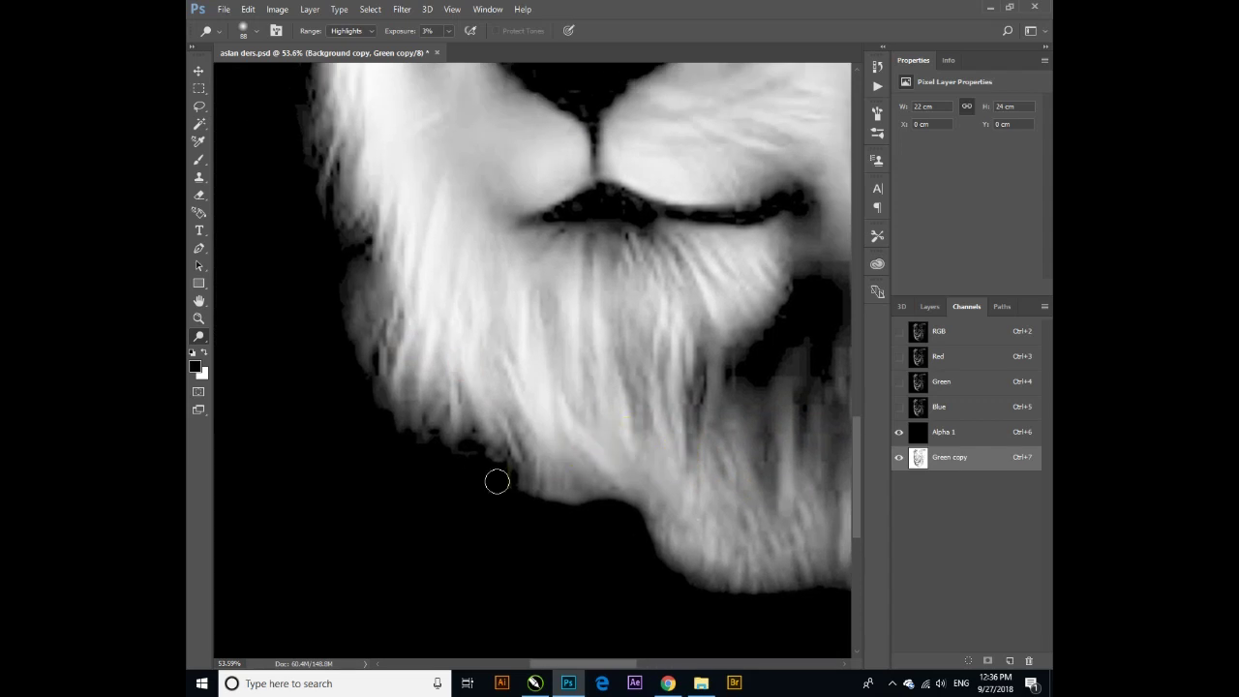
click(361, 363)
drag(330, 234, 358, 380)
drag(324, 97, 338, 329)
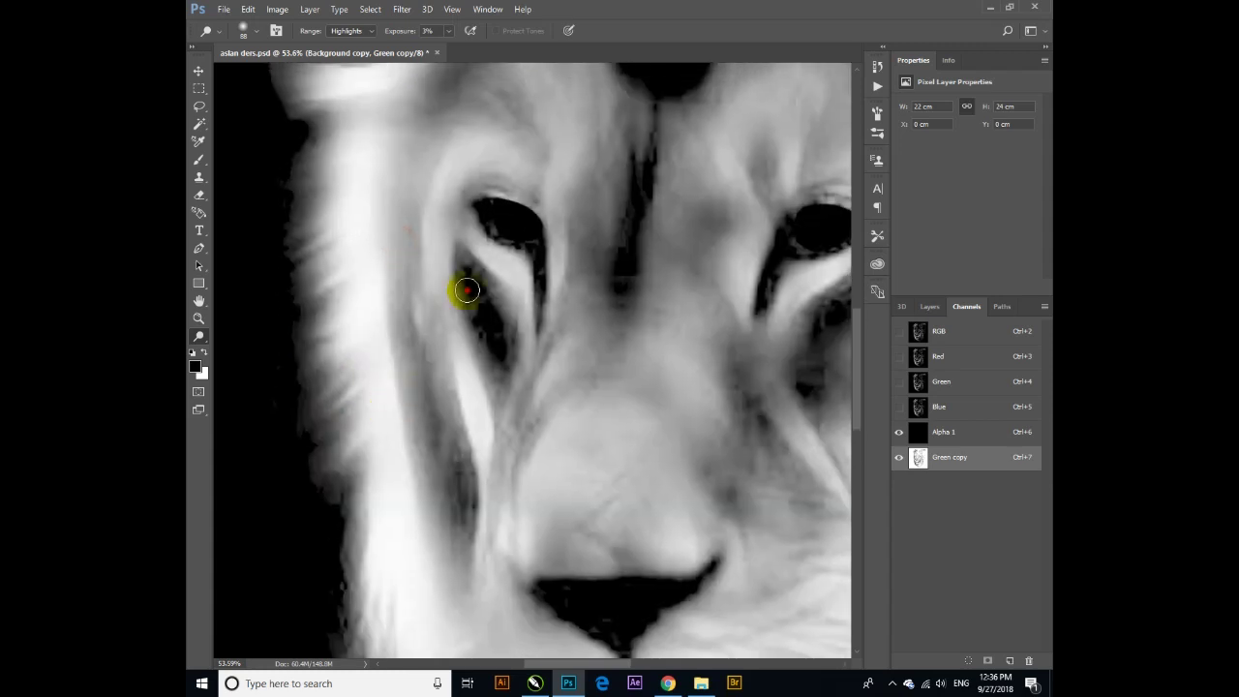
mouse_move(461, 278)
mouse_down()
mouse_move(506, 359)
mouse_move(502, 388)
mouse_up()
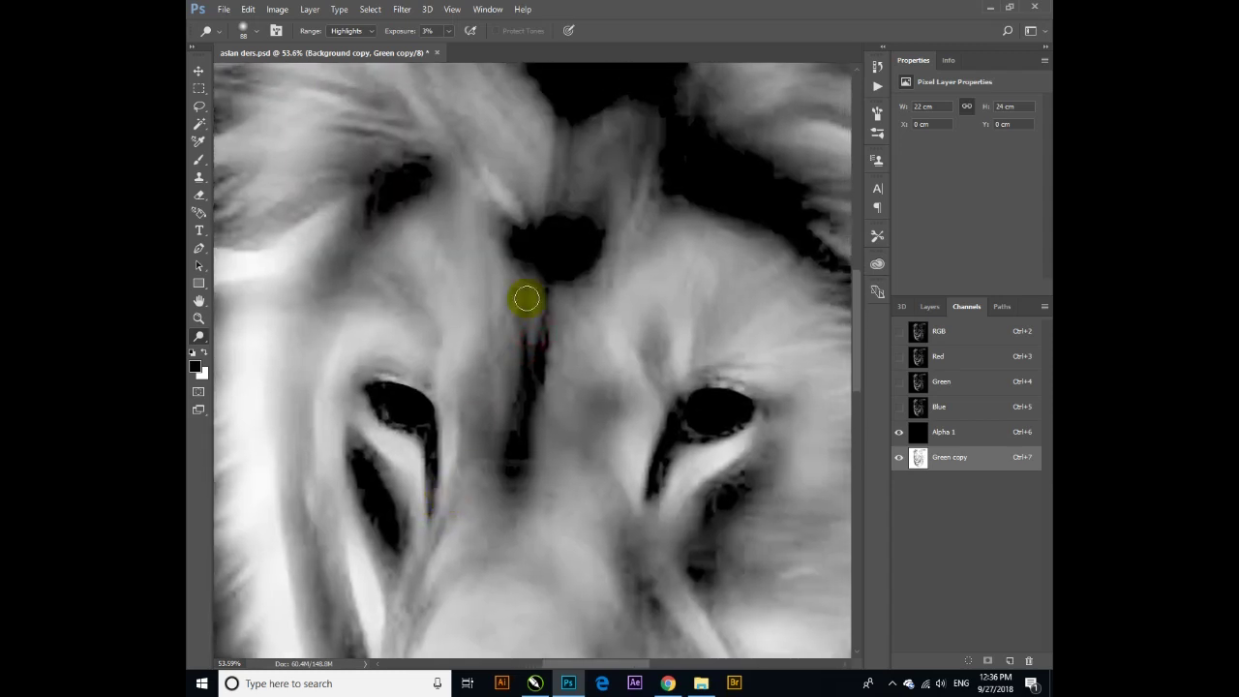
click(539, 260)
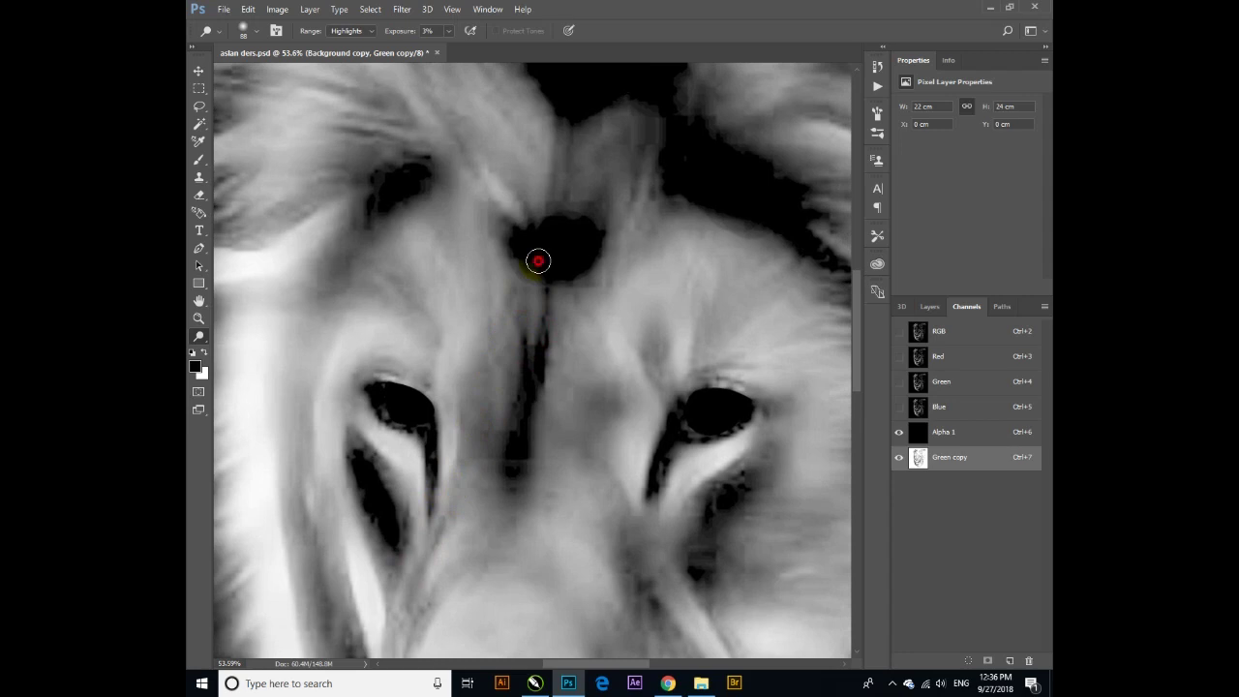
mouse_move(422, 209)
mouse_down()
mouse_move(373, 194)
mouse_move(423, 177)
mouse_up()
drag(537, 177, 436, 258)
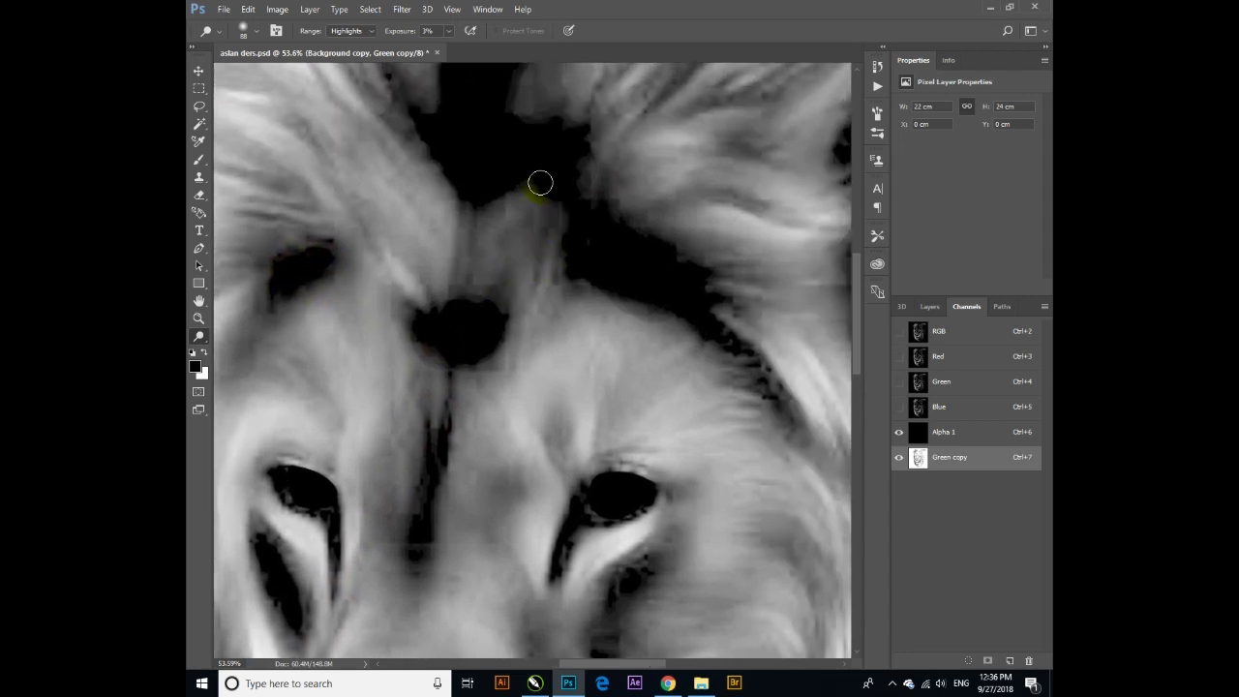
mouse_move(580, 229)
mouse_down()
mouse_move(561, 127)
mouse_move(506, 116)
mouse_up()
drag(663, 283, 725, 338)
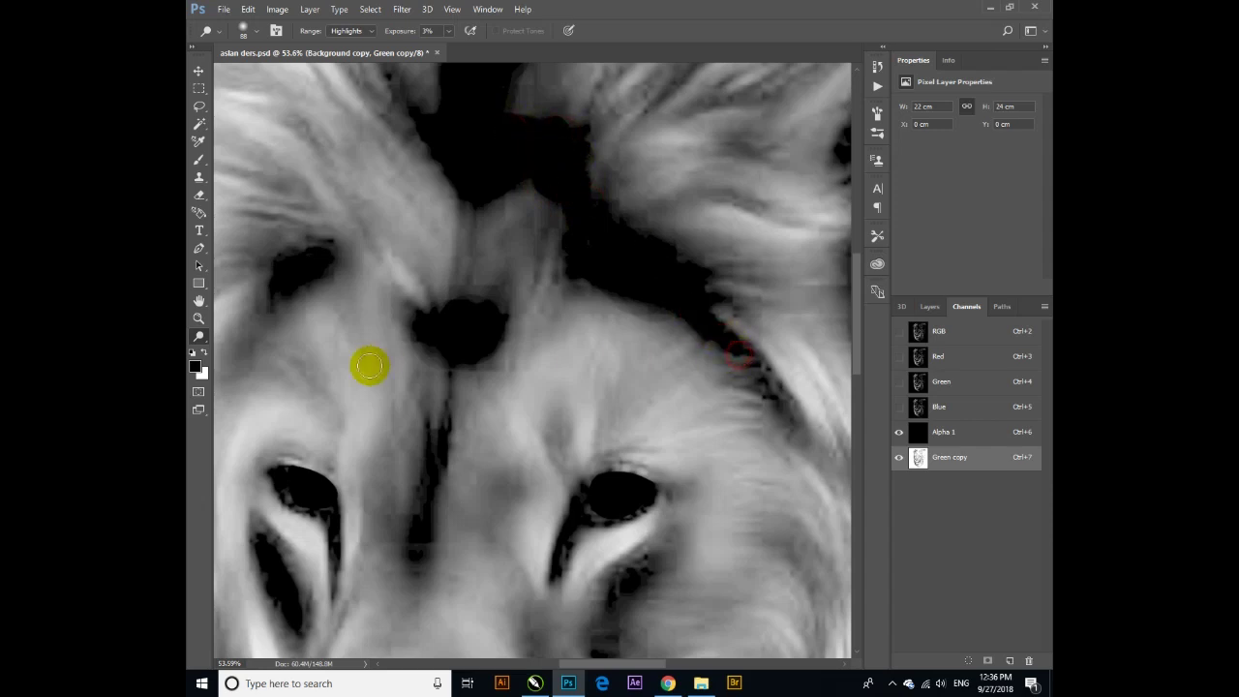
click(302, 496)
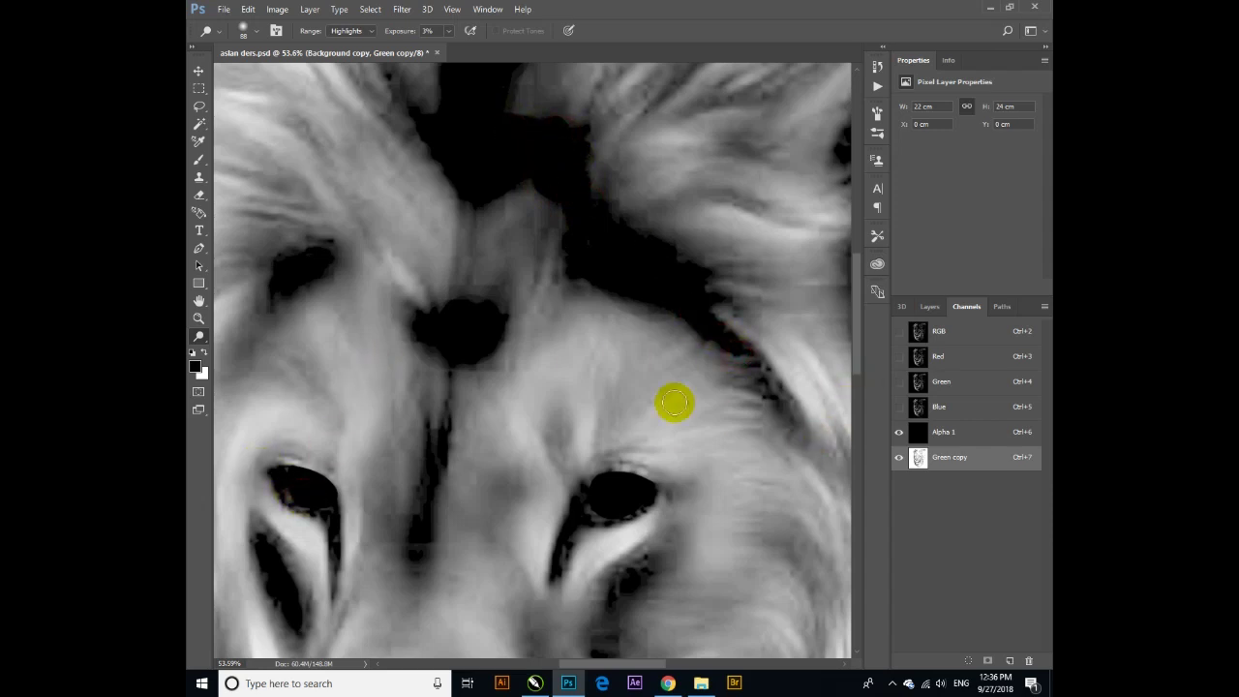
Step: Zoom out and reopen the Levels adjustment
scroll(455, 306, down, 3)
scroll(451, 296, down, 1)
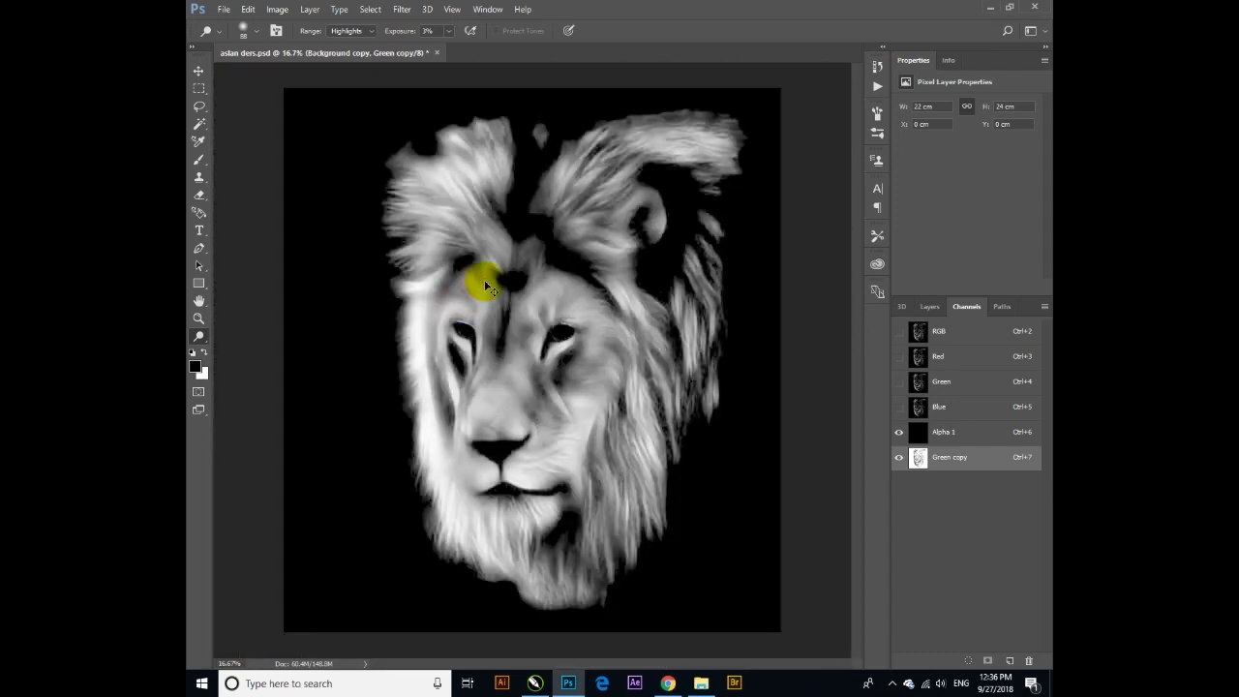
key(ctrl+l)
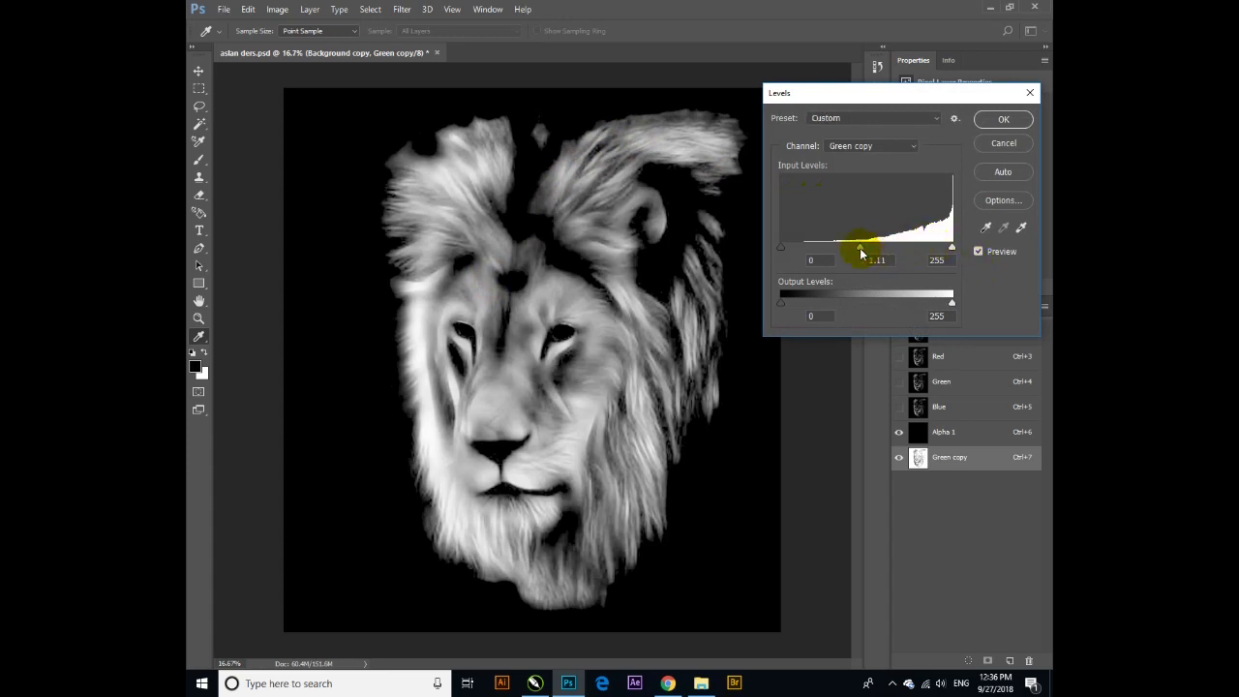
Step: Brighten the Green copy midtones with Levels, then show the composite and hide Alpha 1
drag(861, 254, 823, 256)
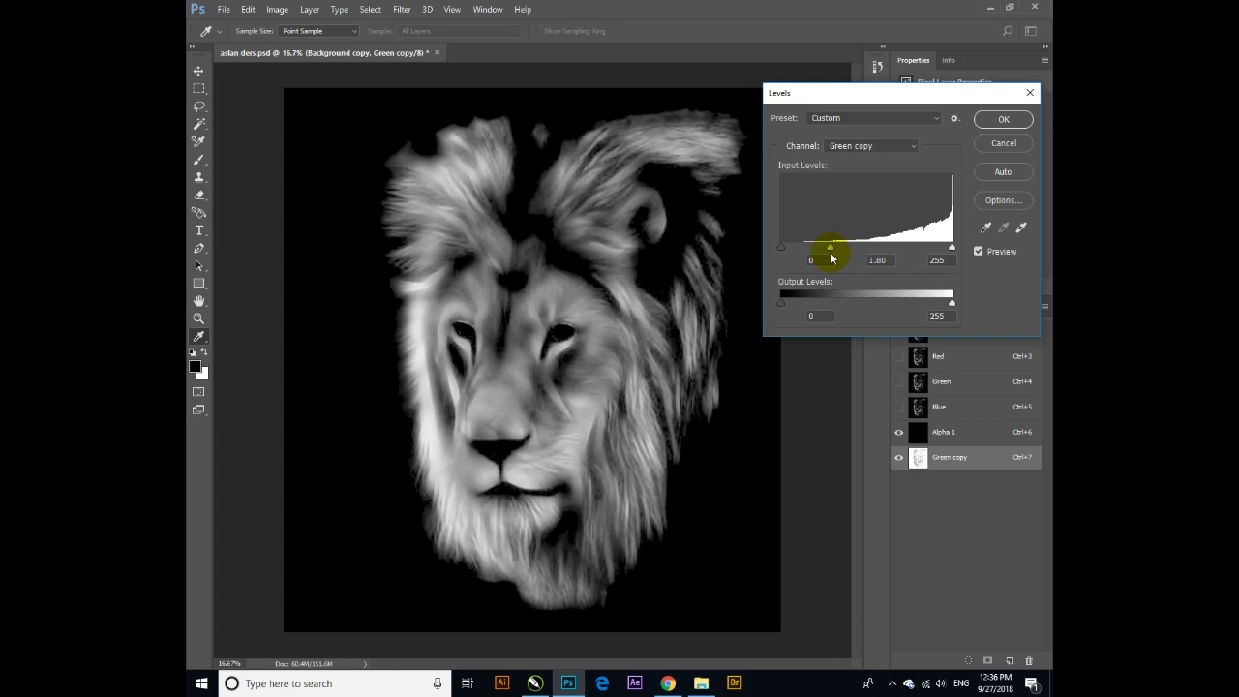
click(1003, 119)
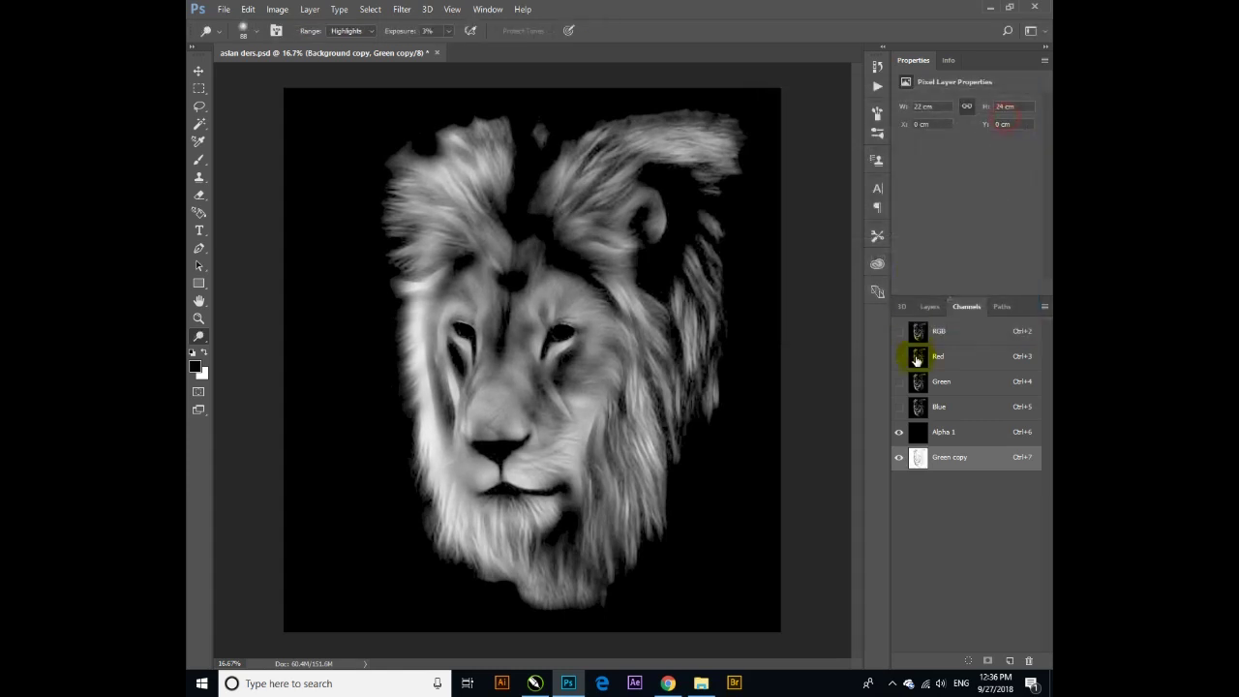
click(898, 332)
click(897, 457)
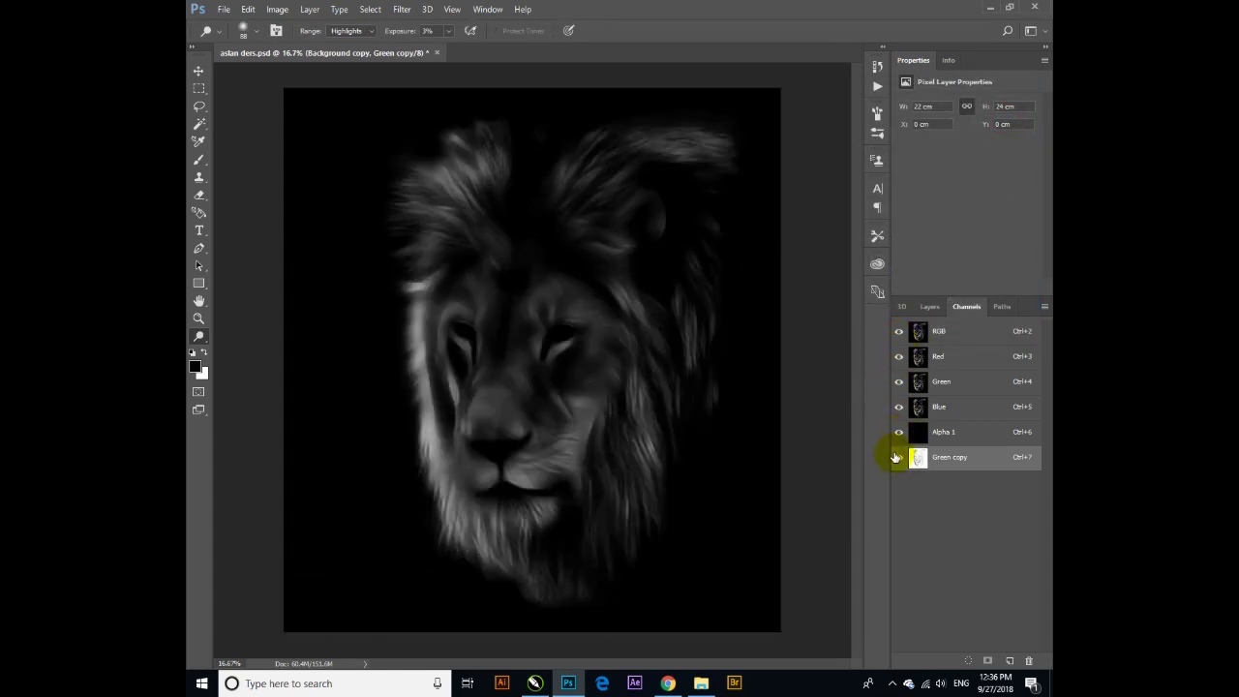
click(898, 432)
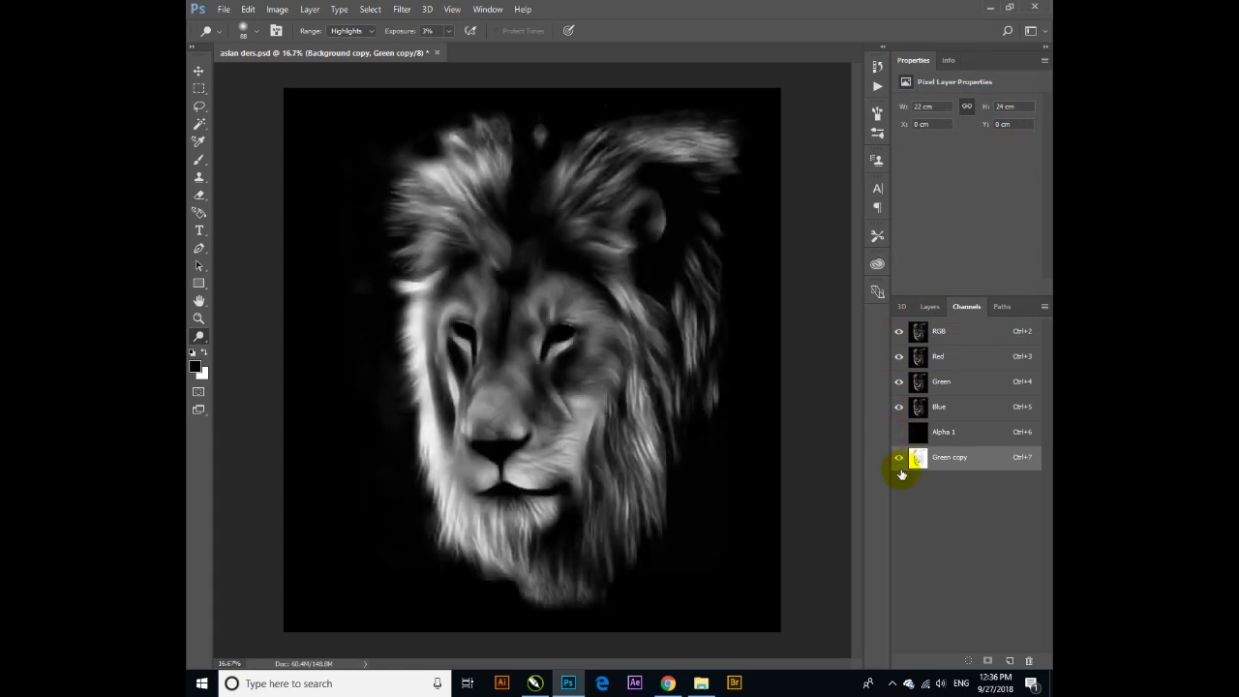
Step: Toggle Green copy's visibility to compare, ending with only Green copy displayed
click(898, 458)
click(898, 459)
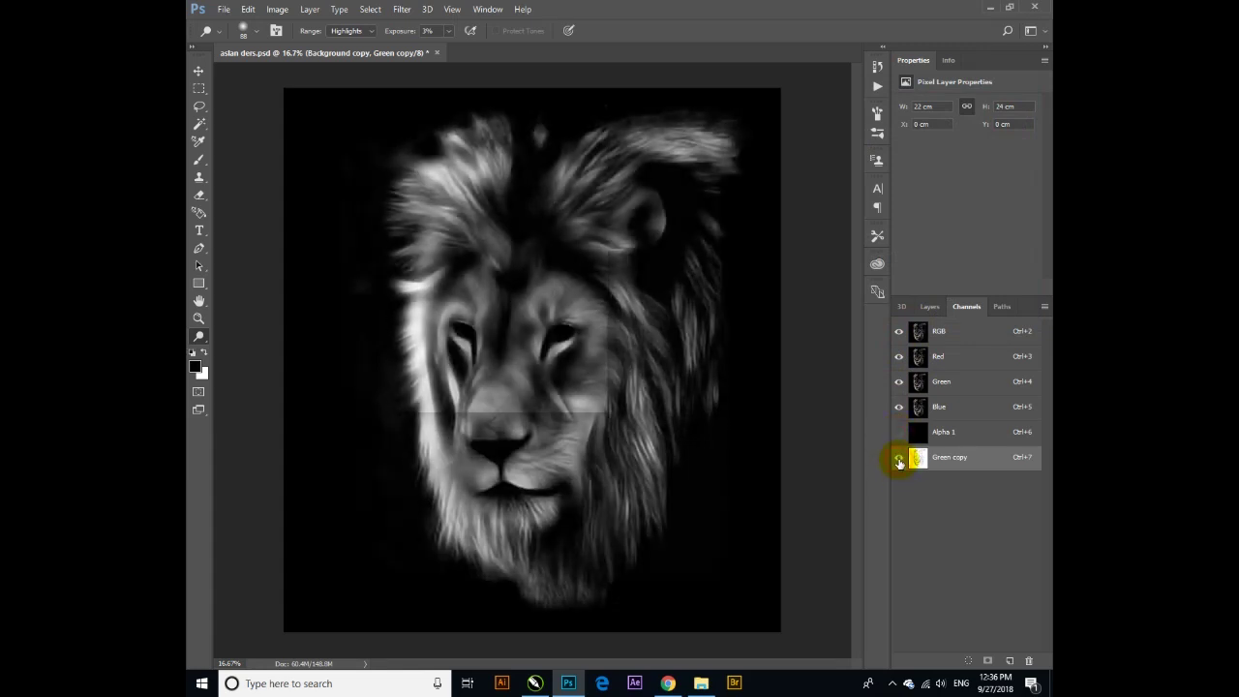
click(898, 459)
click(898, 460)
click(898, 459)
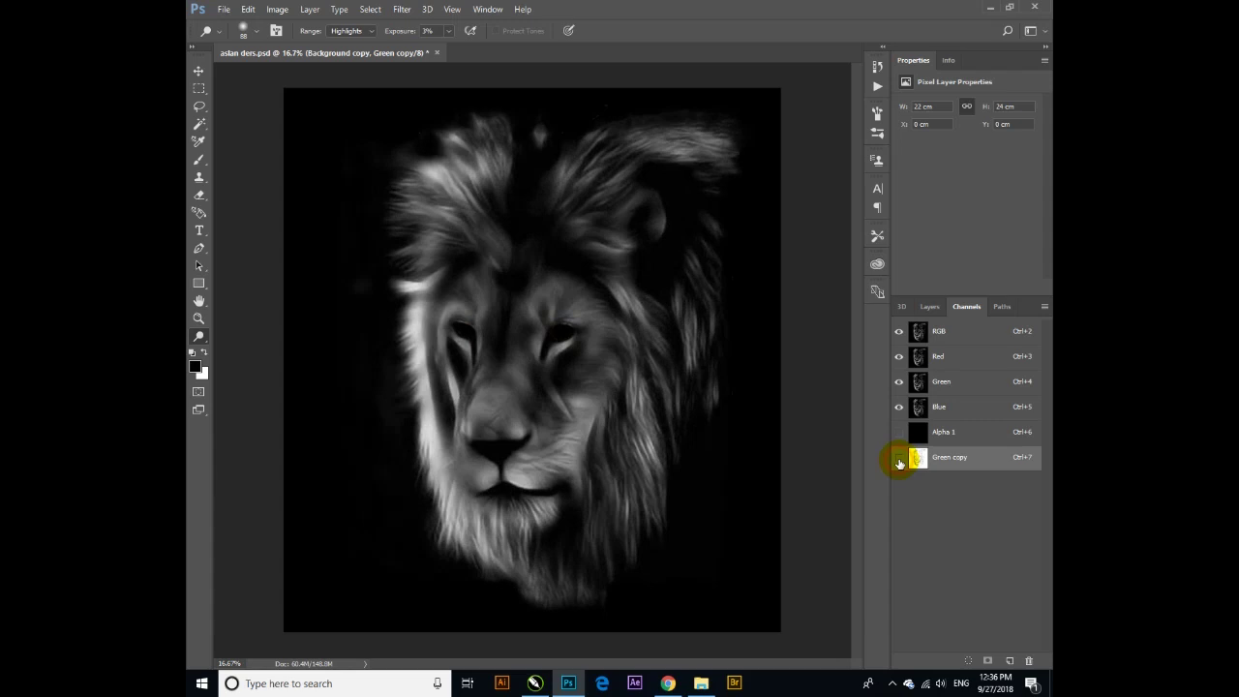
click(898, 459)
click(898, 460)
click(898, 460)
click(898, 461)
click(898, 460)
click(898, 460)
click(898, 460)
click(897, 461)
click(897, 462)
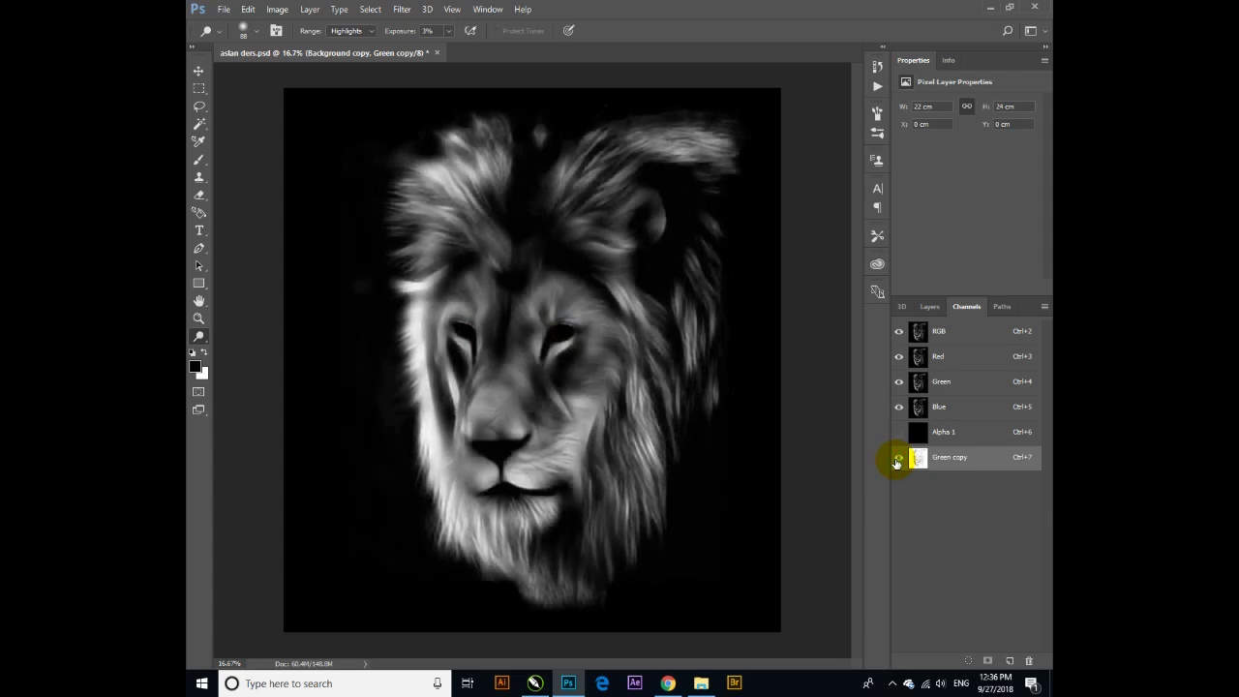
click(897, 462)
click(897, 462)
click(897, 462)
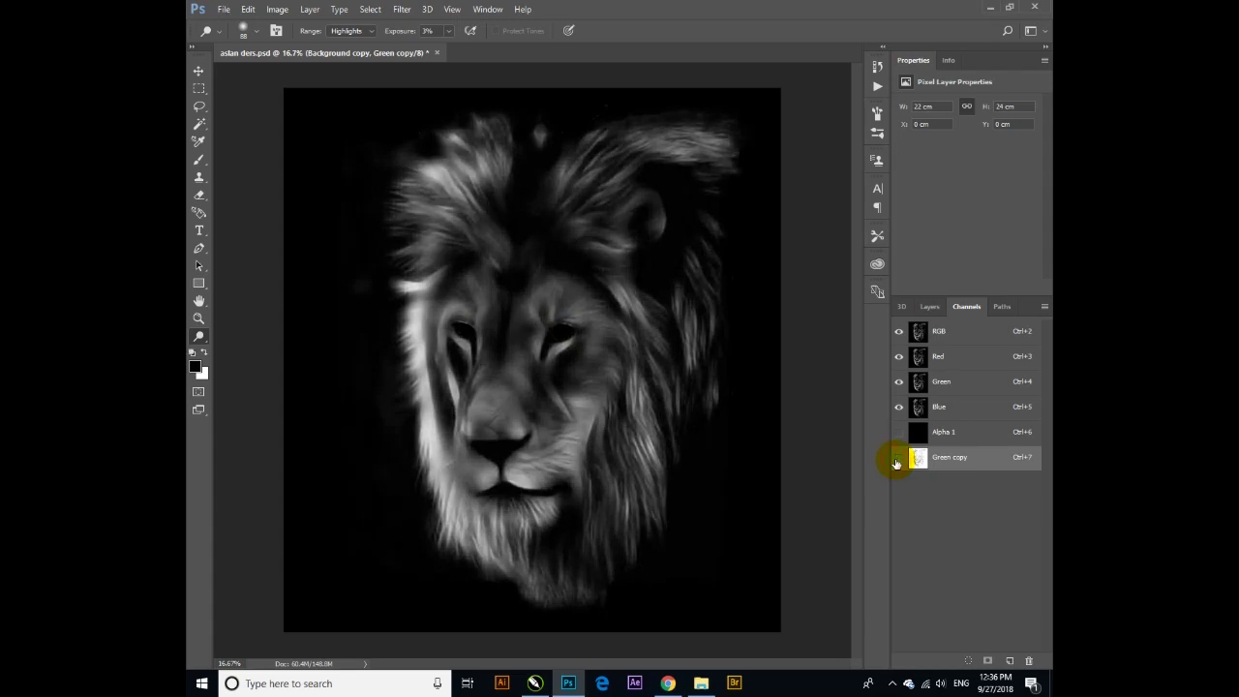
click(898, 457)
click(899, 331)
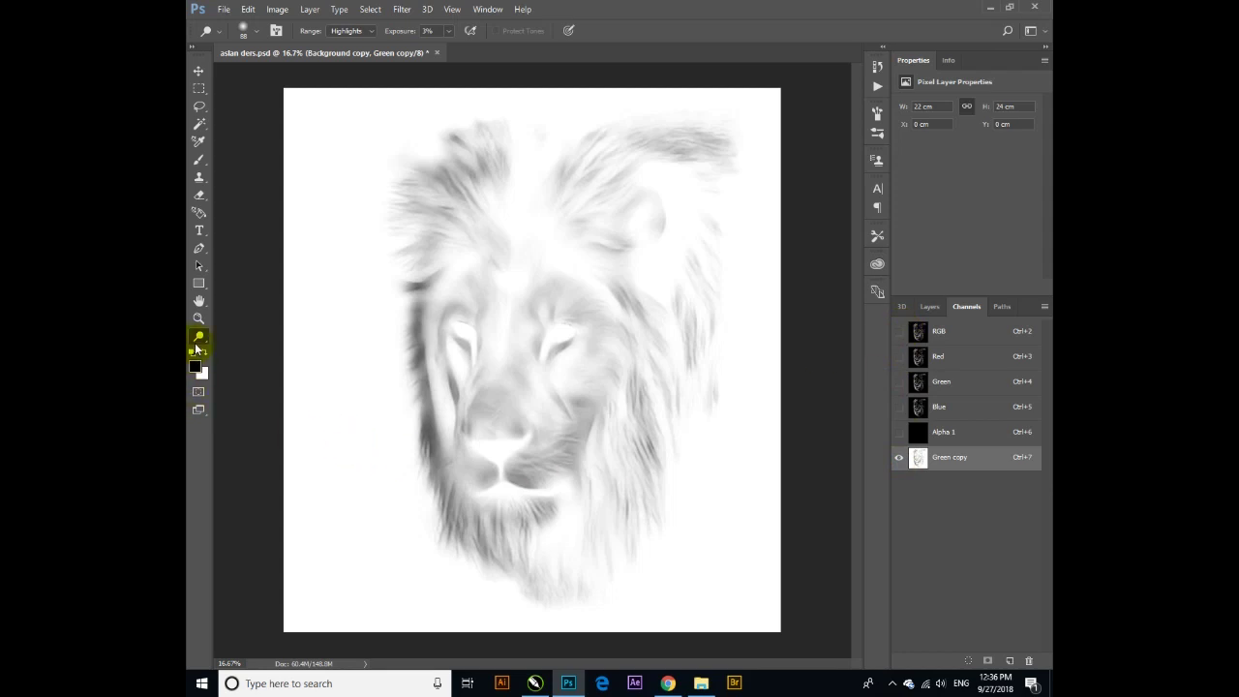
click(198, 318)
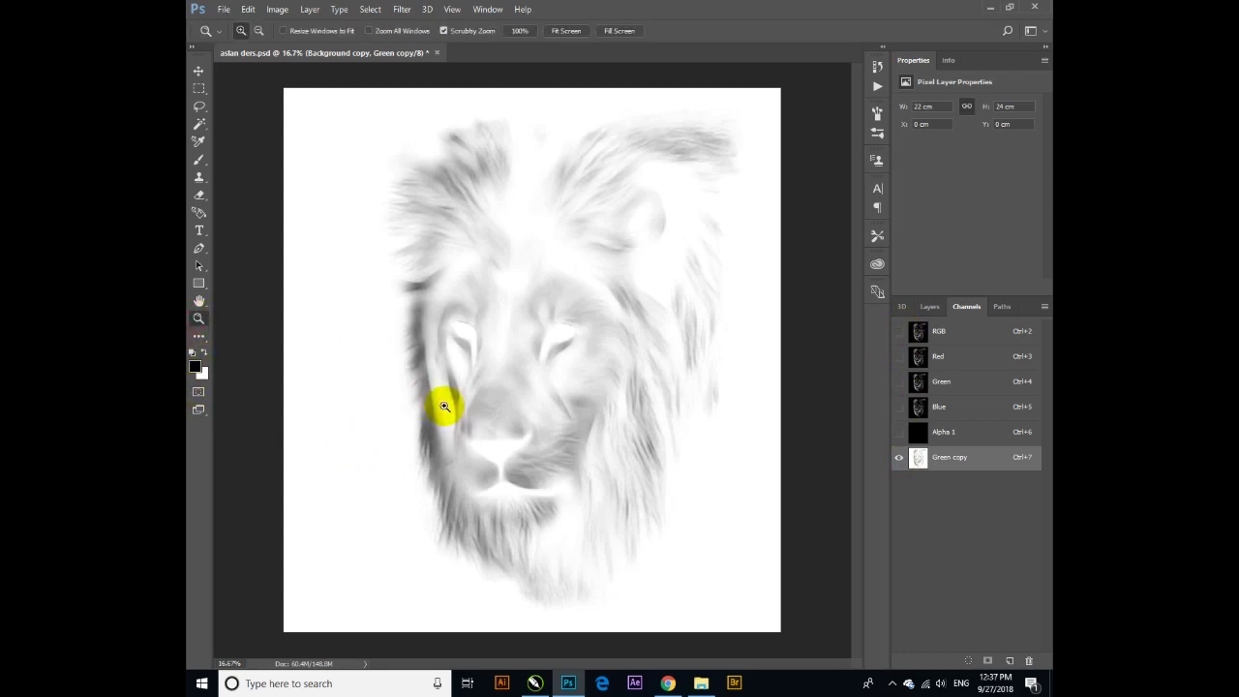
drag(445, 431, 484, 497)
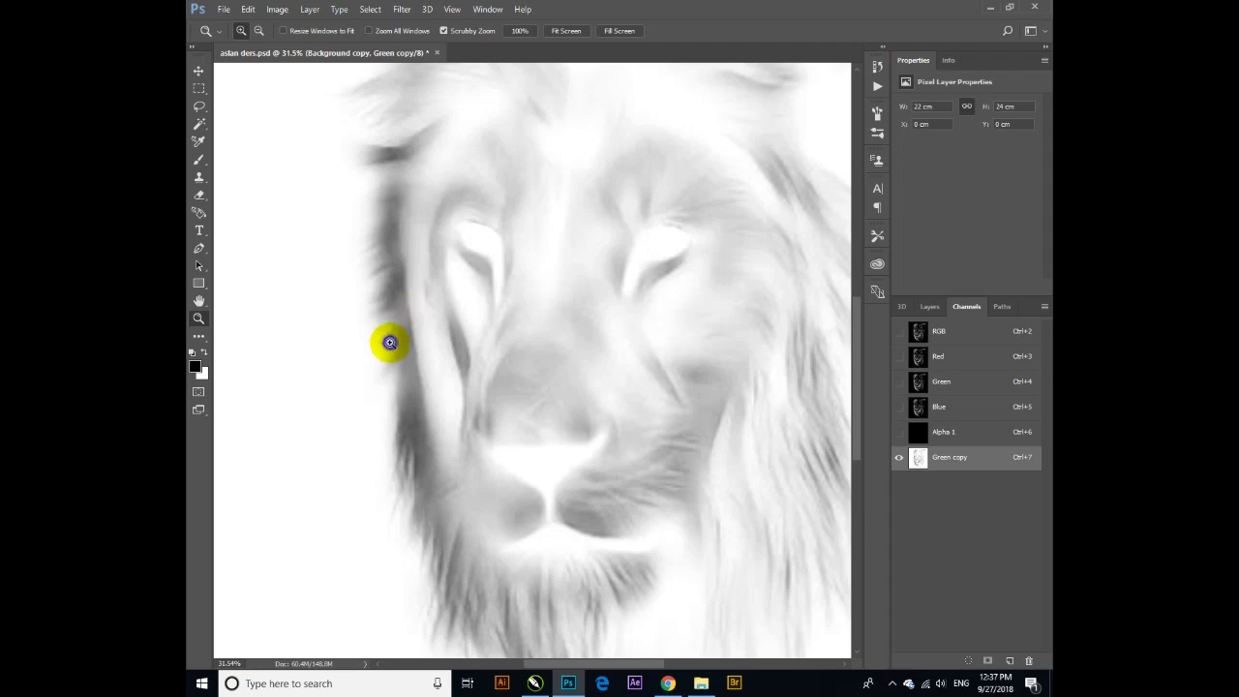
right_click(394, 343)
click(409, 352)
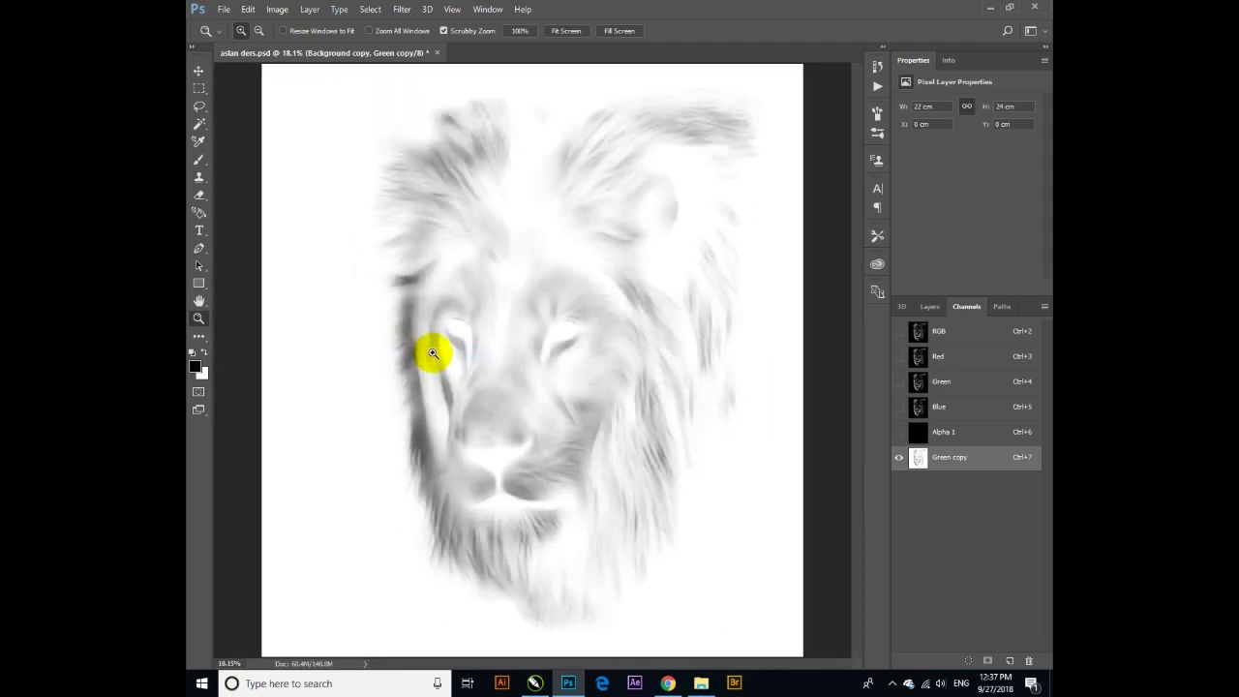
mouse_move(416, 392)
mouse_down()
mouse_move(454, 427)
mouse_move(434, 384)
mouse_up()
right_click(470, 344)
click(479, 355)
right_click(980, 461)
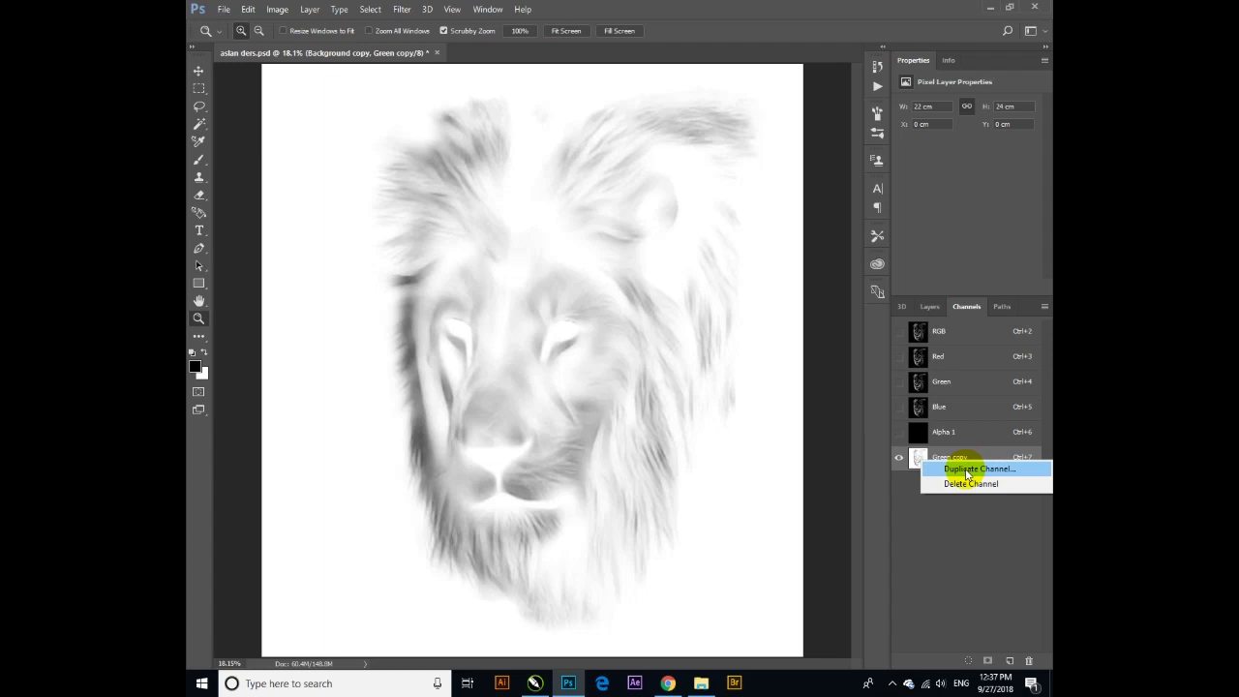
Step: Duplicate the Green copy channel into a new document
click(966, 471)
click(613, 257)
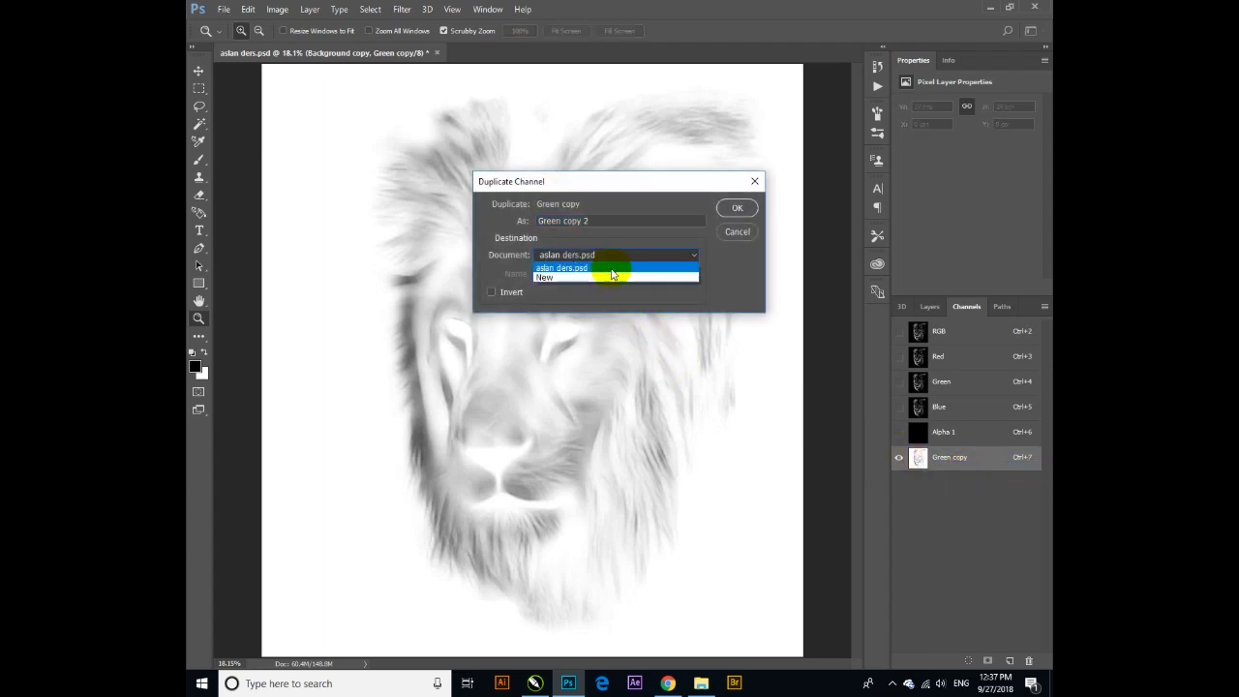
click(605, 278)
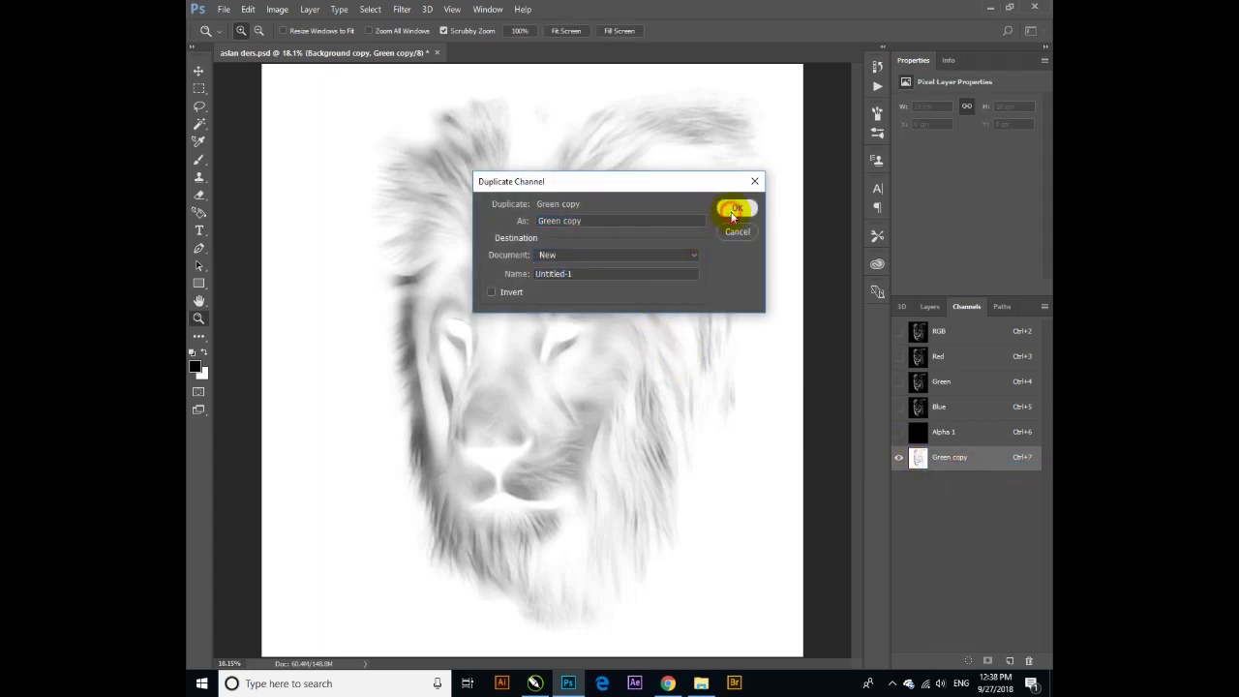
click(735, 209)
Step: Convert the new document to Bitmap with a 52 lines/inch, 45°, round halftone screen
click(277, 10)
click(440, 26)
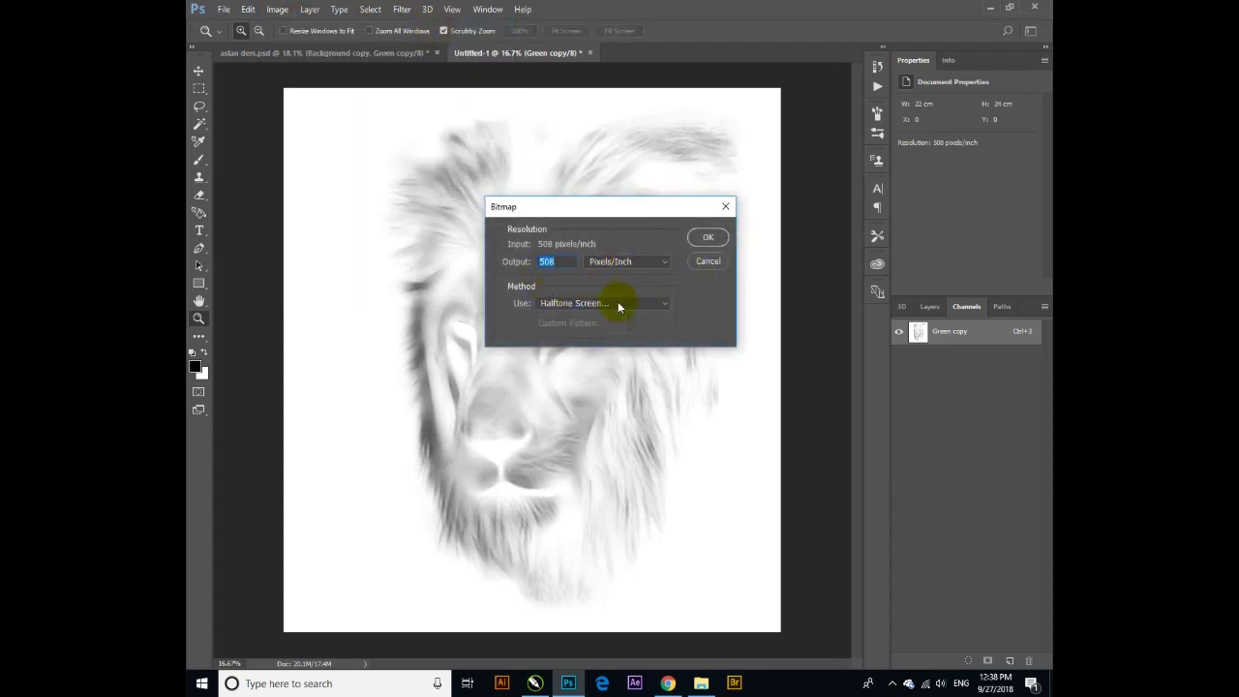
click(708, 237)
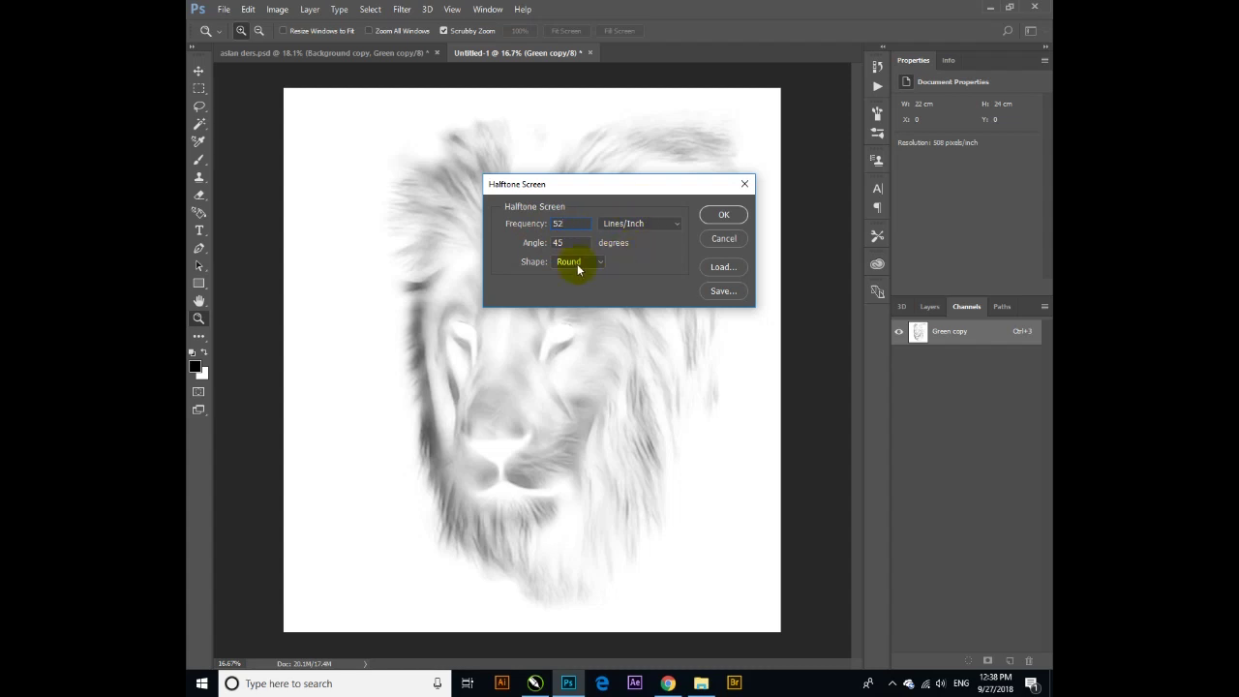
click(722, 214)
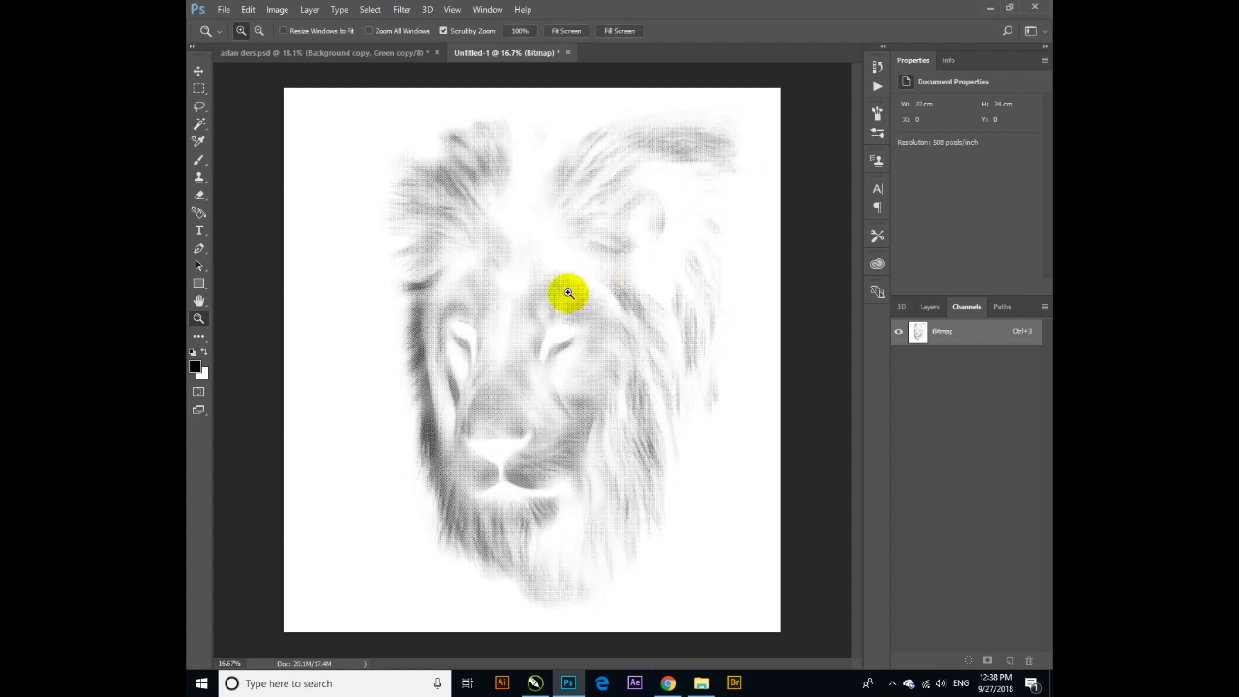
Step: Zoom in to inspect the halftone dots, zoom back out, and select the whole image
drag(442, 364, 516, 470)
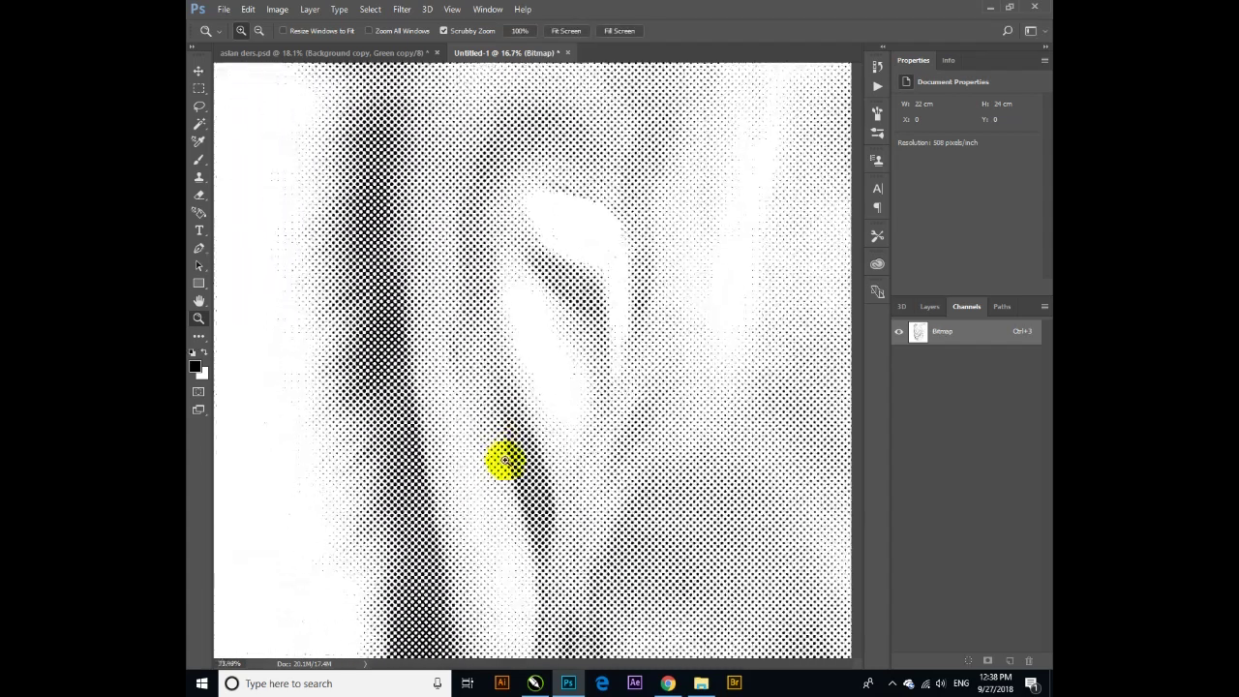
drag(515, 469, 497, 448)
drag(318, 382, 373, 442)
mouse_move(264, 409)
mouse_down()
mouse_move(294, 418)
mouse_move(249, 295)
mouse_up()
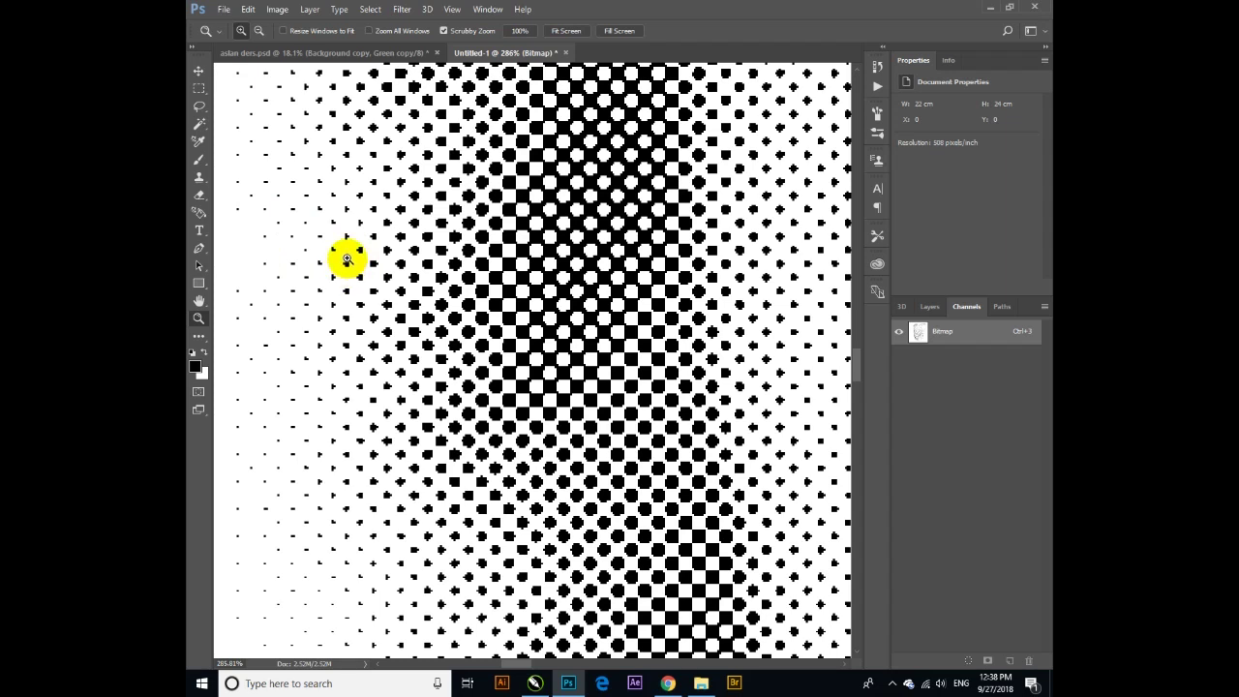
drag(343, 267, 400, 326)
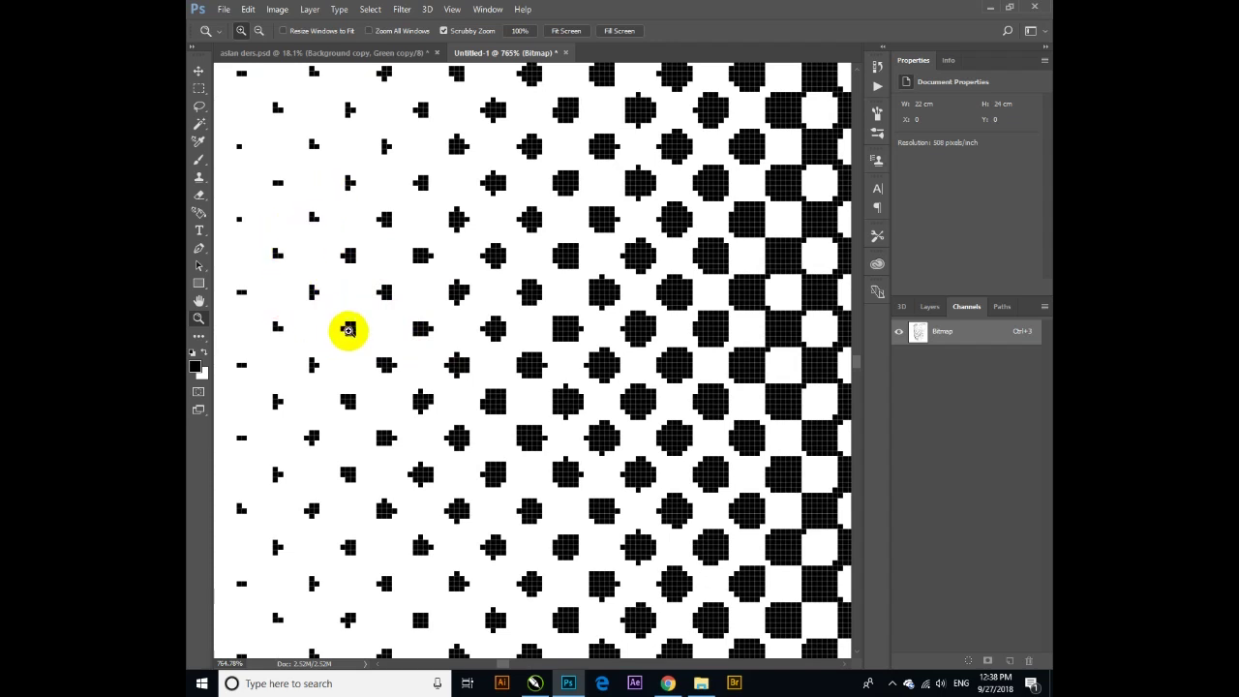
mouse_move(356, 328)
mouse_down()
mouse_move(290, 171)
mouse_move(443, 276)
mouse_move(437, 255)
mouse_up()
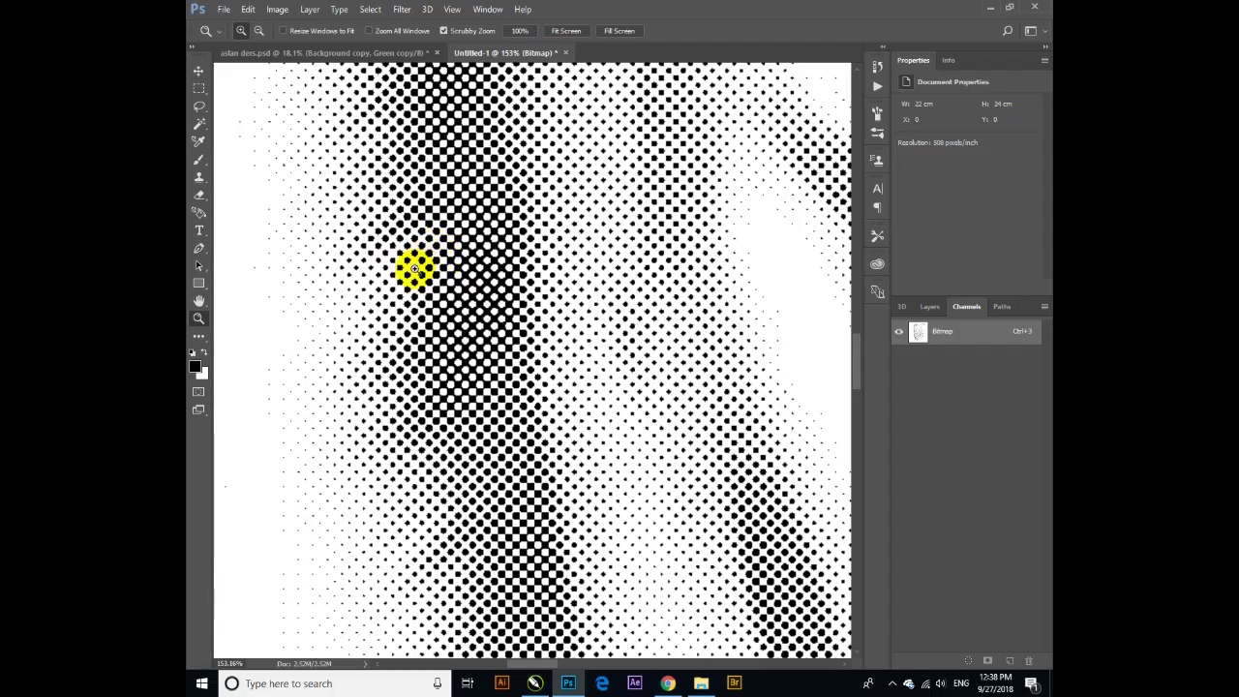
click(447, 254)
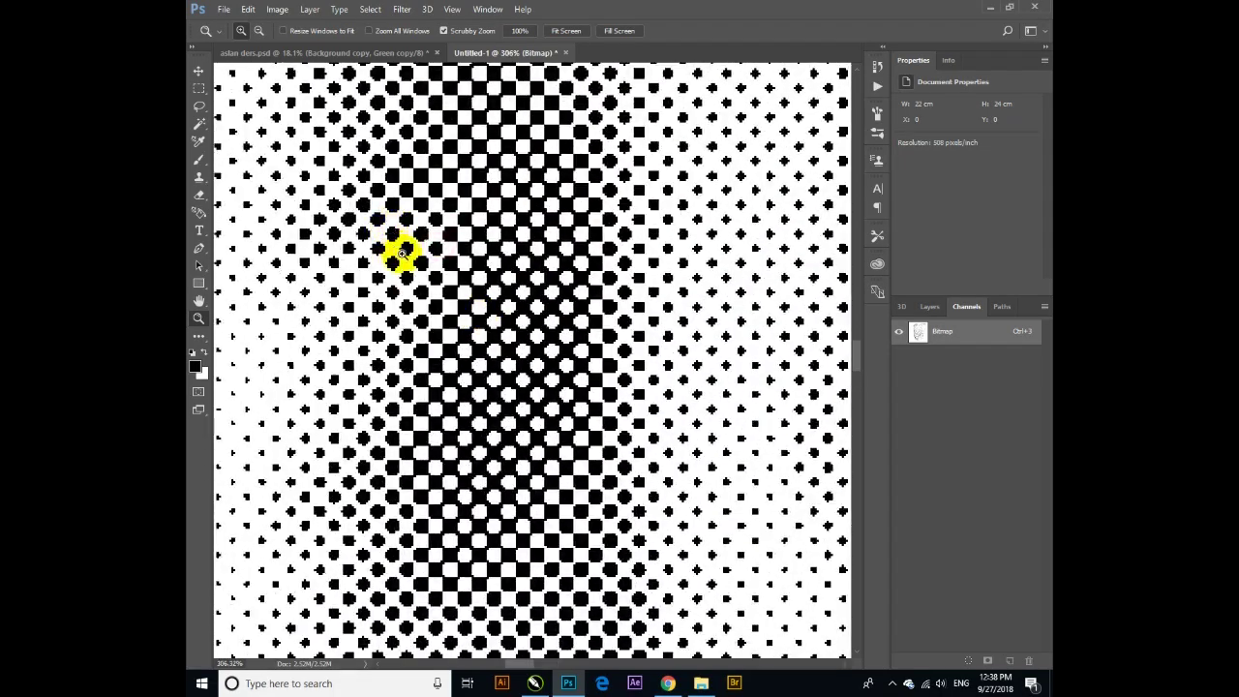
drag(449, 307, 350, 165)
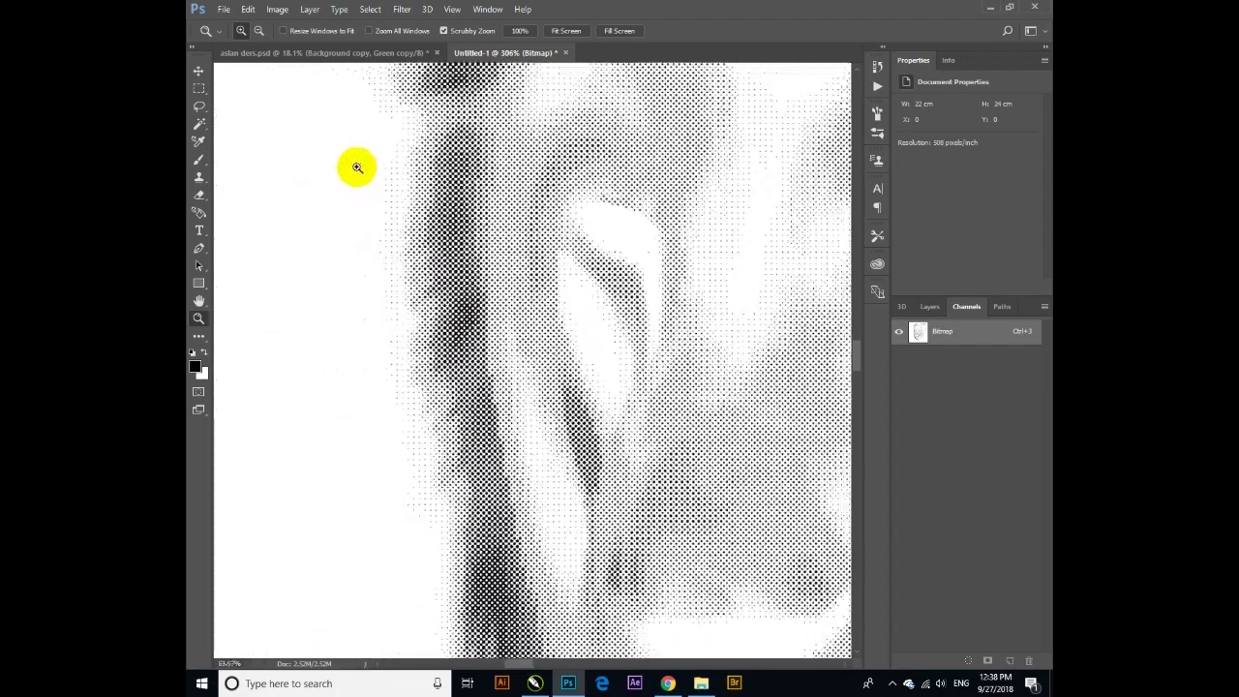
drag(442, 287, 385, 221)
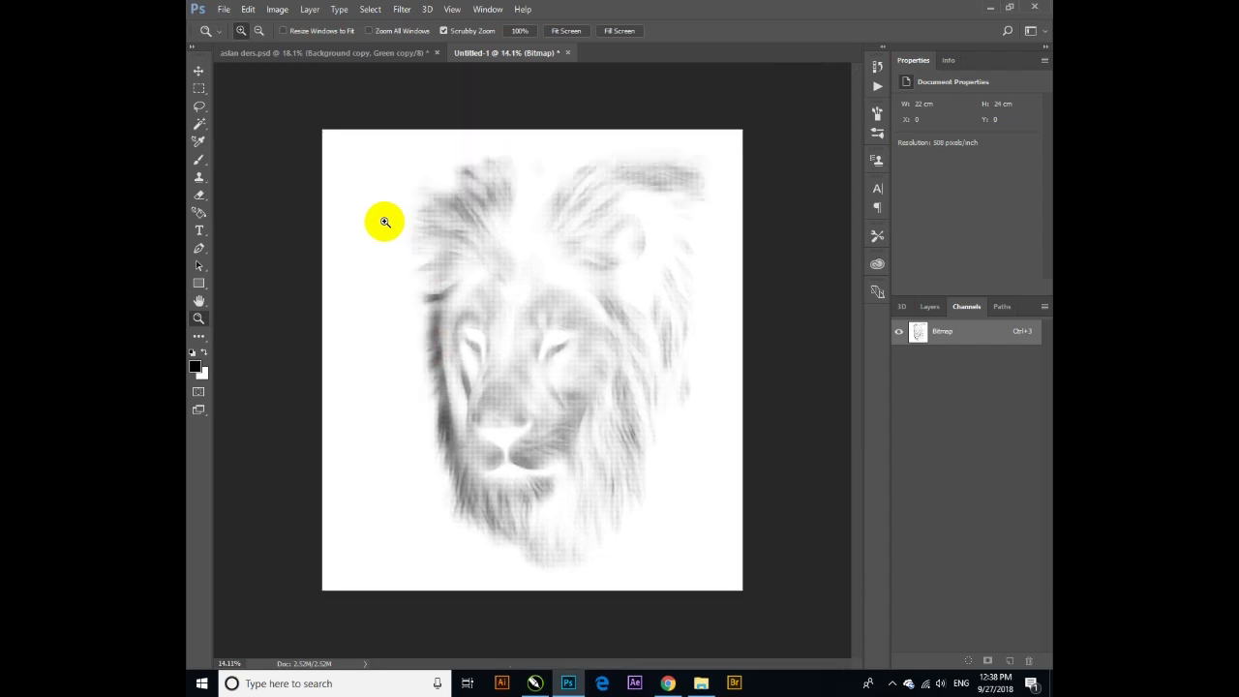
key(ctrl+a)
Step: Paste the halftone into a new Alpha 2 channel in aslan ders.psd and deselect
click(385, 54)
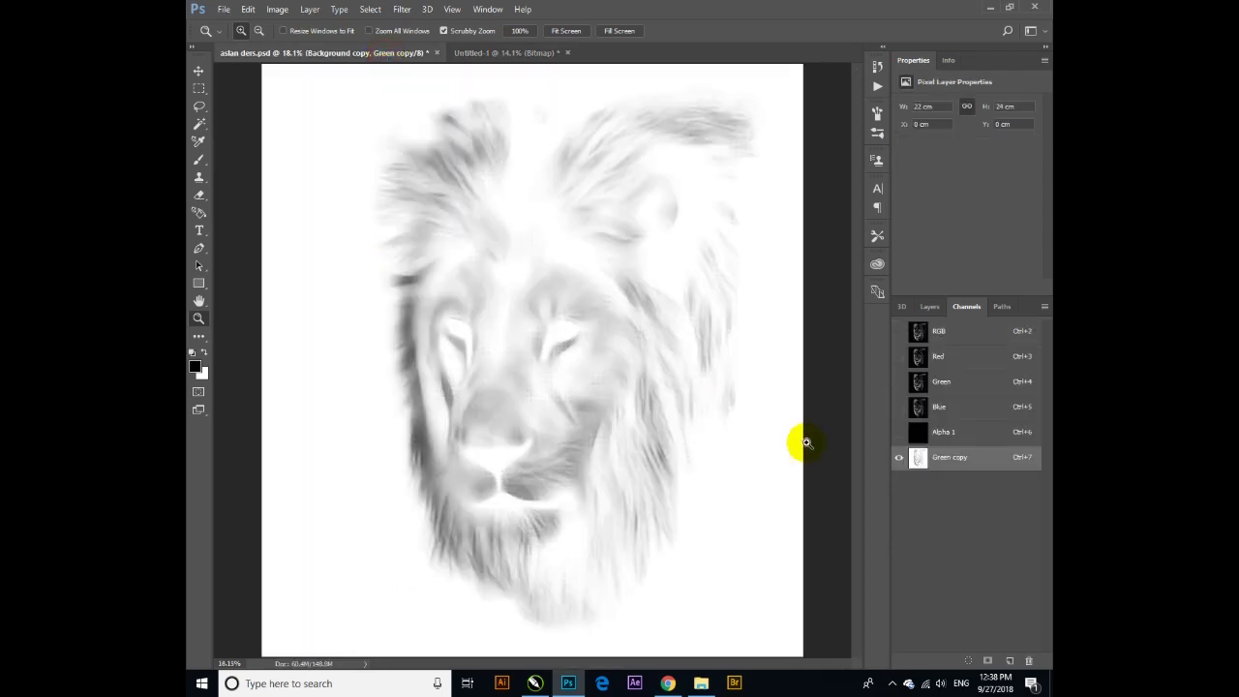
click(1009, 661)
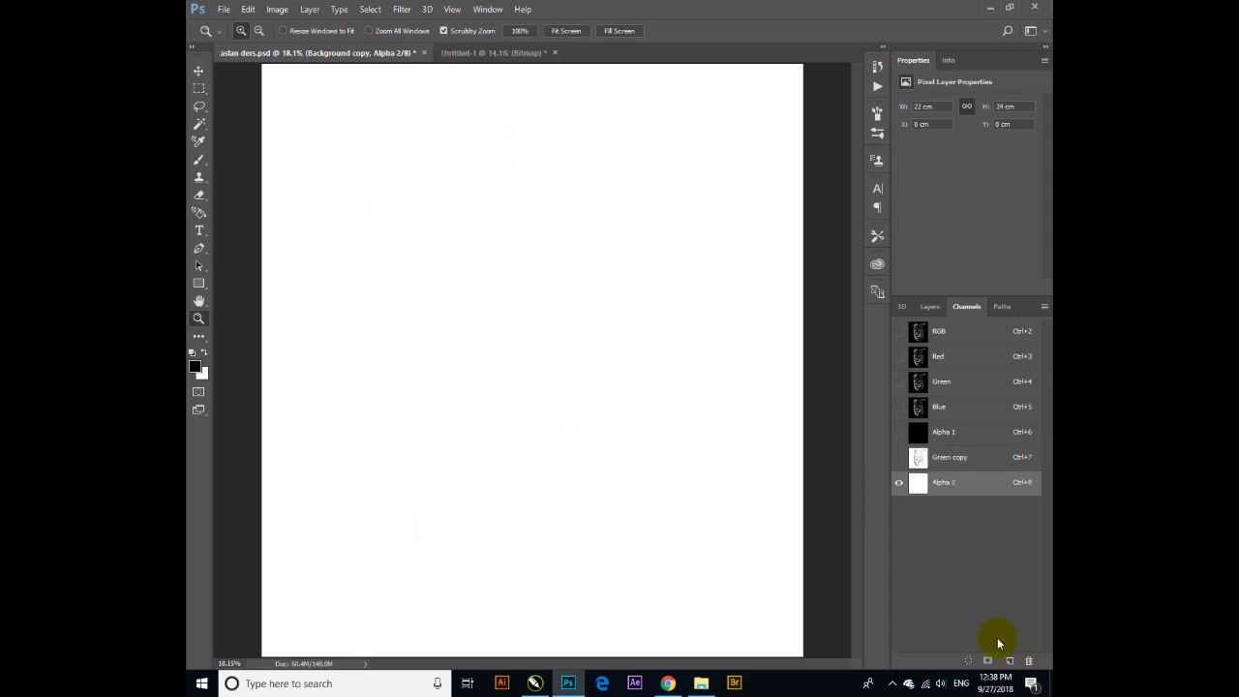
key(ctrl+v)
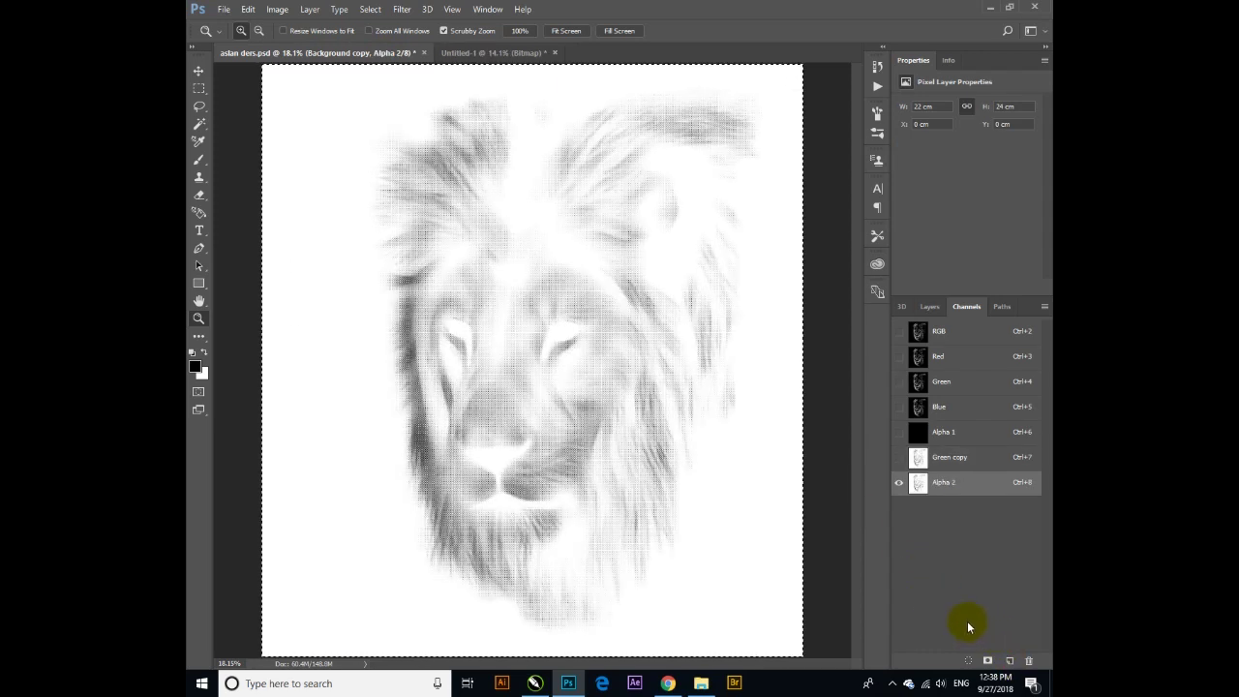
key(ctrl+d)
Step: Turn Alpha 2 into a white spot colour channel, Spot Color 1
click(899, 433)
click(974, 487)
double_click(973, 487)
click(566, 265)
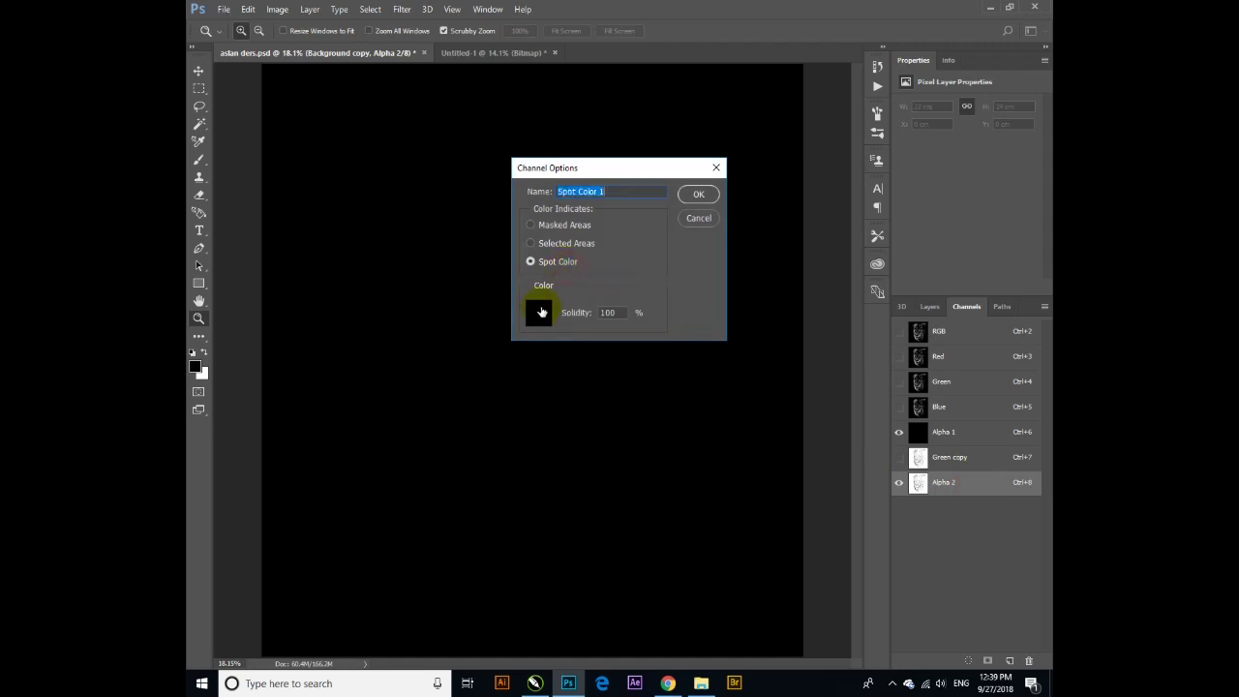
click(538, 312)
drag(697, 268, 647, 161)
click(963, 182)
click(705, 194)
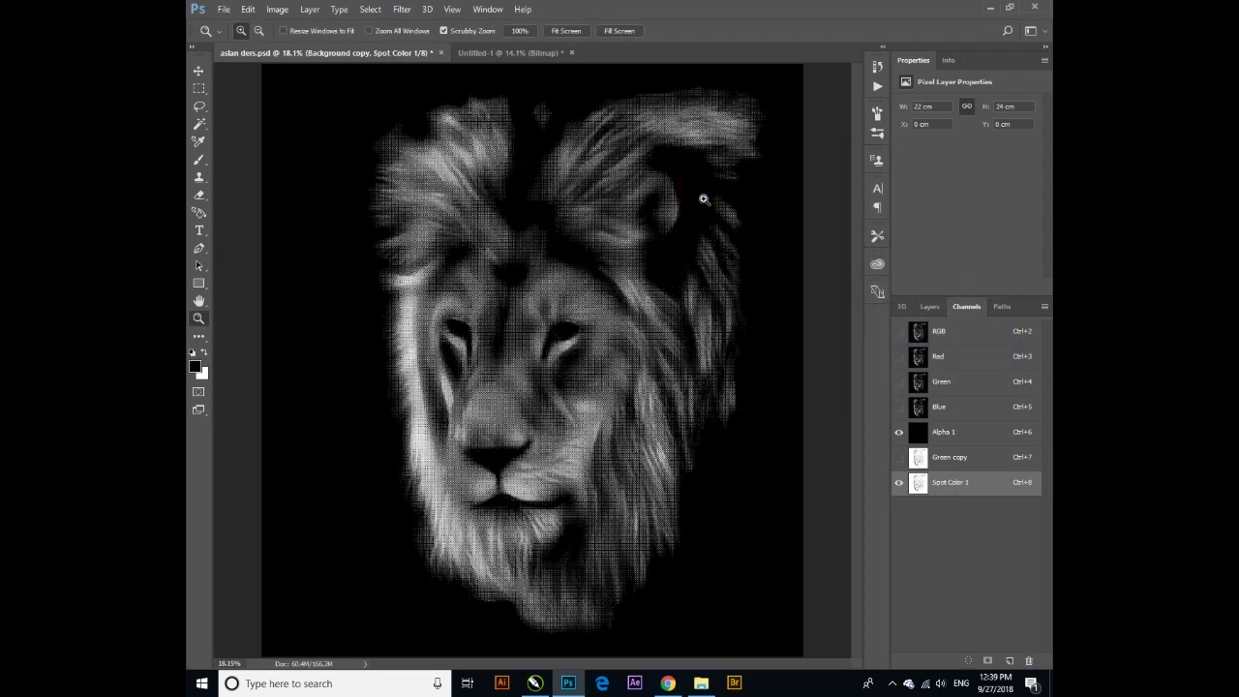
Step: Show the RGB composite, hide Alpha 1, and toggle Spot Color 1 to compare
click(899, 331)
click(900, 433)
click(898, 483)
click(898, 483)
click(898, 483)
click(898, 483)
click(898, 482)
click(898, 483)
Step: Zoom in to inspect the white halftone dots and muzzle, then hide the composite
mouse_move(372, 239)
mouse_down()
mouse_move(497, 393)
mouse_move(458, 351)
mouse_move(524, 403)
mouse_move(498, 378)
mouse_up()
mouse_move(415, 320)
mouse_down()
mouse_move(460, 362)
mouse_move(406, 290)
mouse_up()
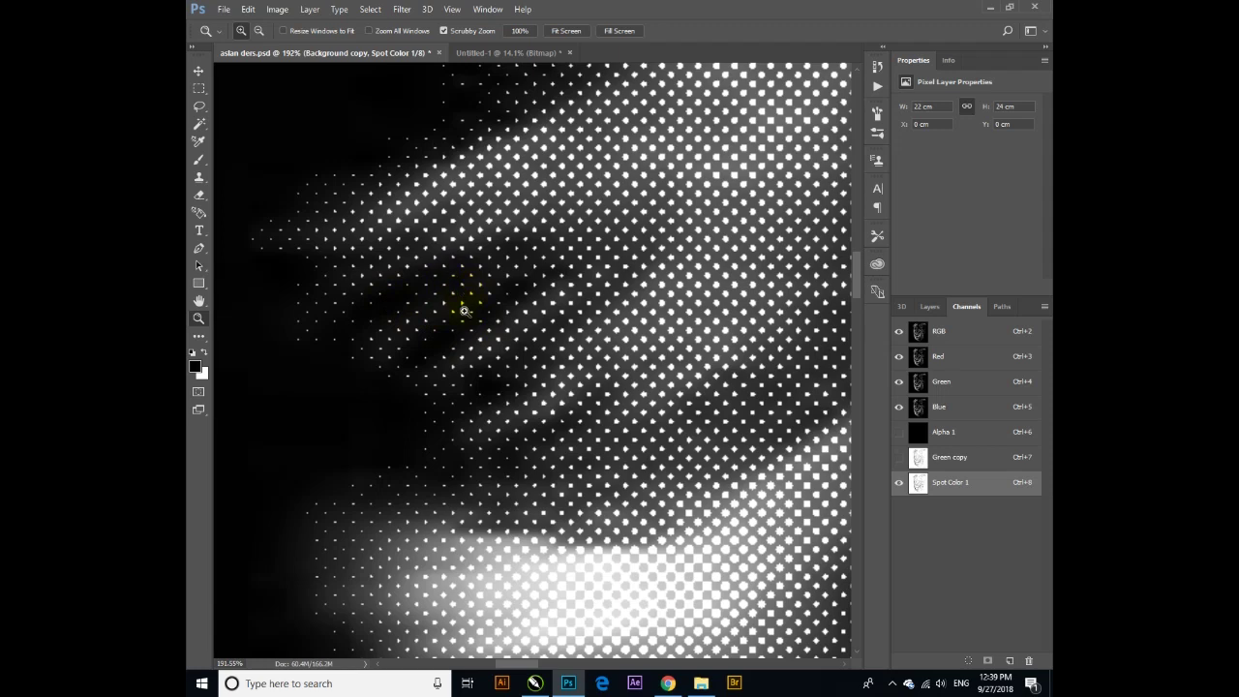
mouse_move(481, 435)
mouse_down()
mouse_move(440, 384)
mouse_move(435, 493)
mouse_move(487, 525)
mouse_move(511, 393)
mouse_up()
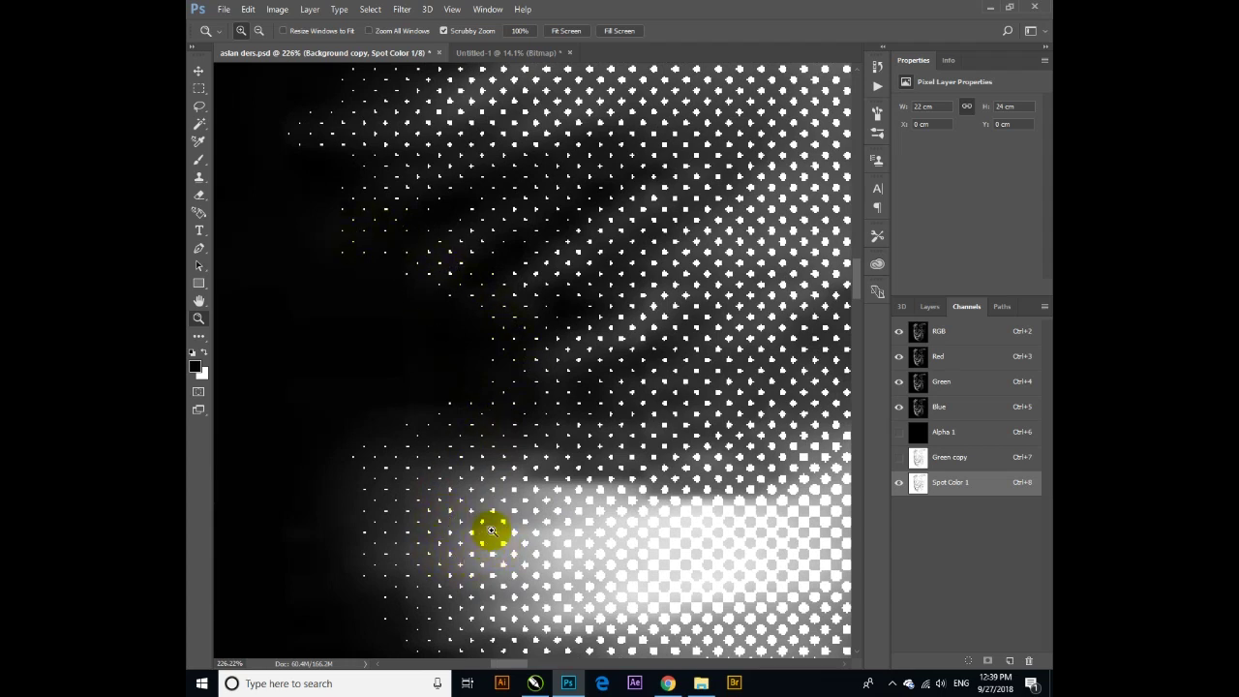
drag(492, 530, 570, 602)
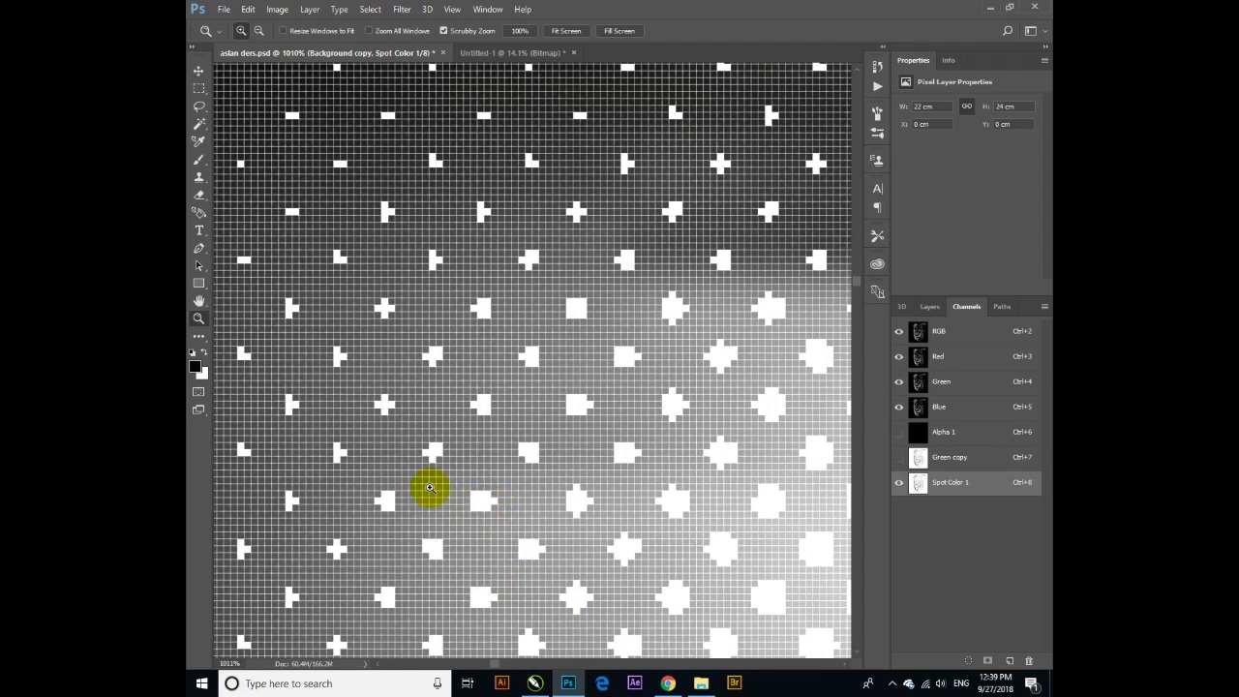
drag(387, 501, 297, 403)
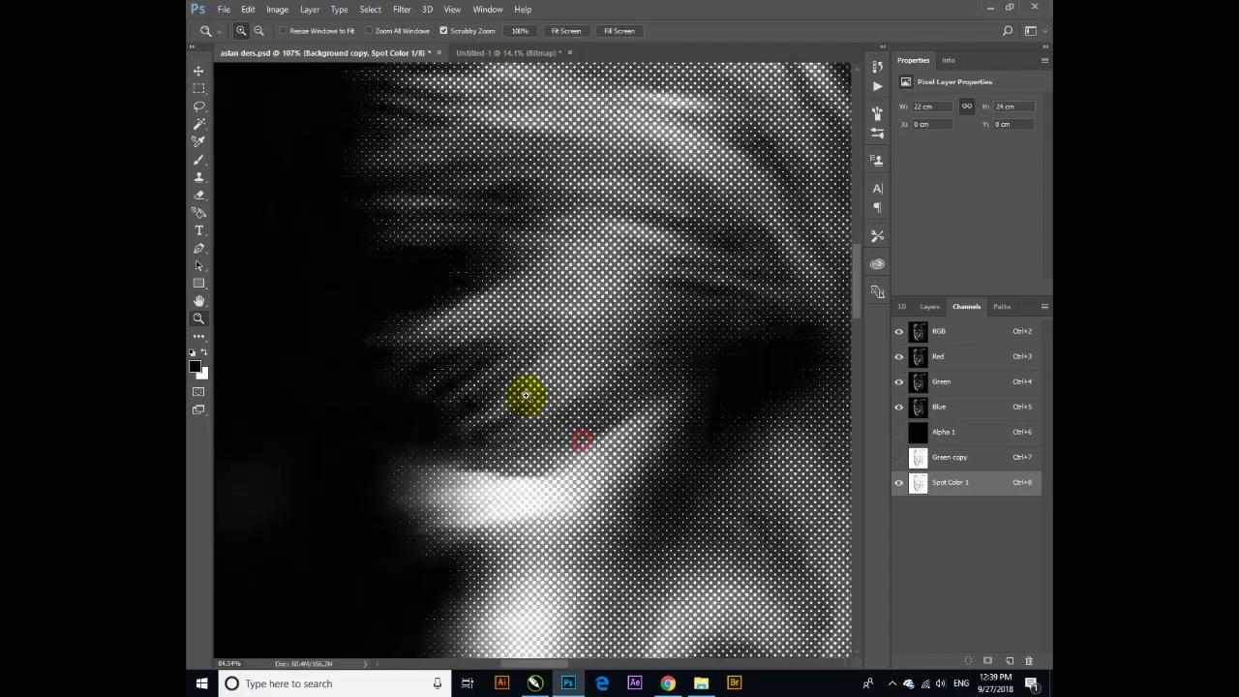
drag(525, 401, 501, 373)
mouse_move(636, 470)
mouse_down()
mouse_move(770, 570)
mouse_move(638, 465)
mouse_move(505, 319)
mouse_up()
mouse_move(611, 388)
mouse_down()
mouse_move(674, 465)
mouse_move(650, 439)
mouse_up()
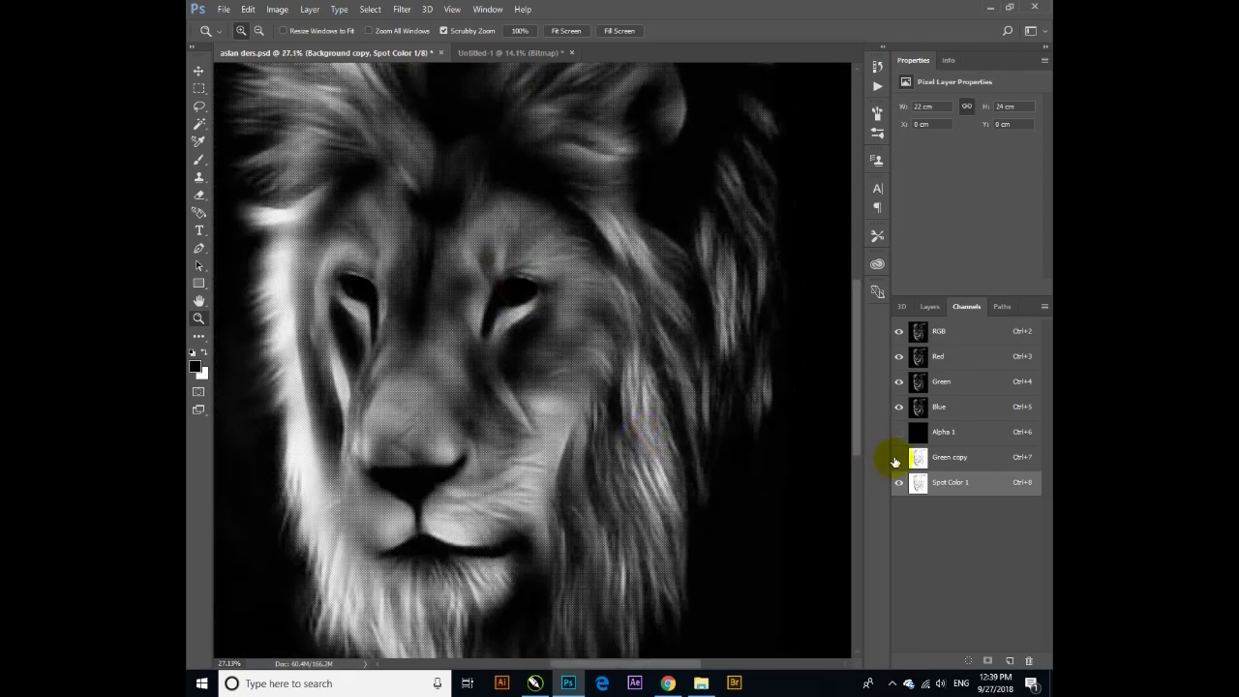
click(899, 331)
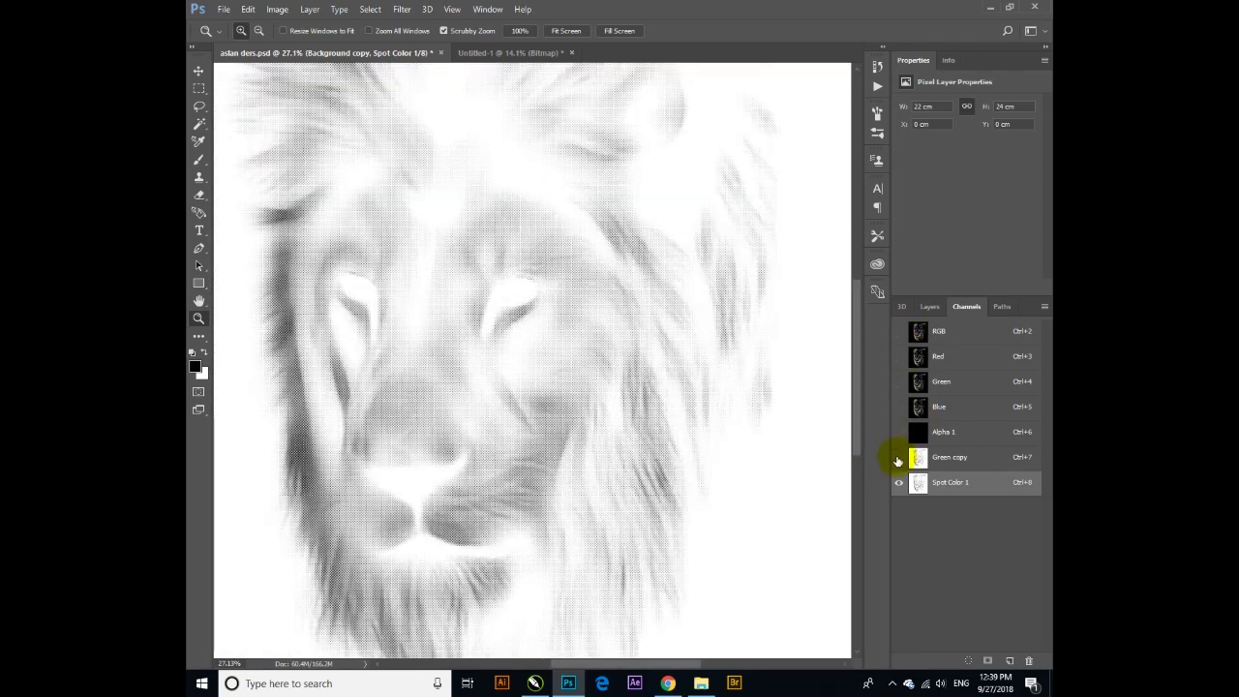
click(899, 432)
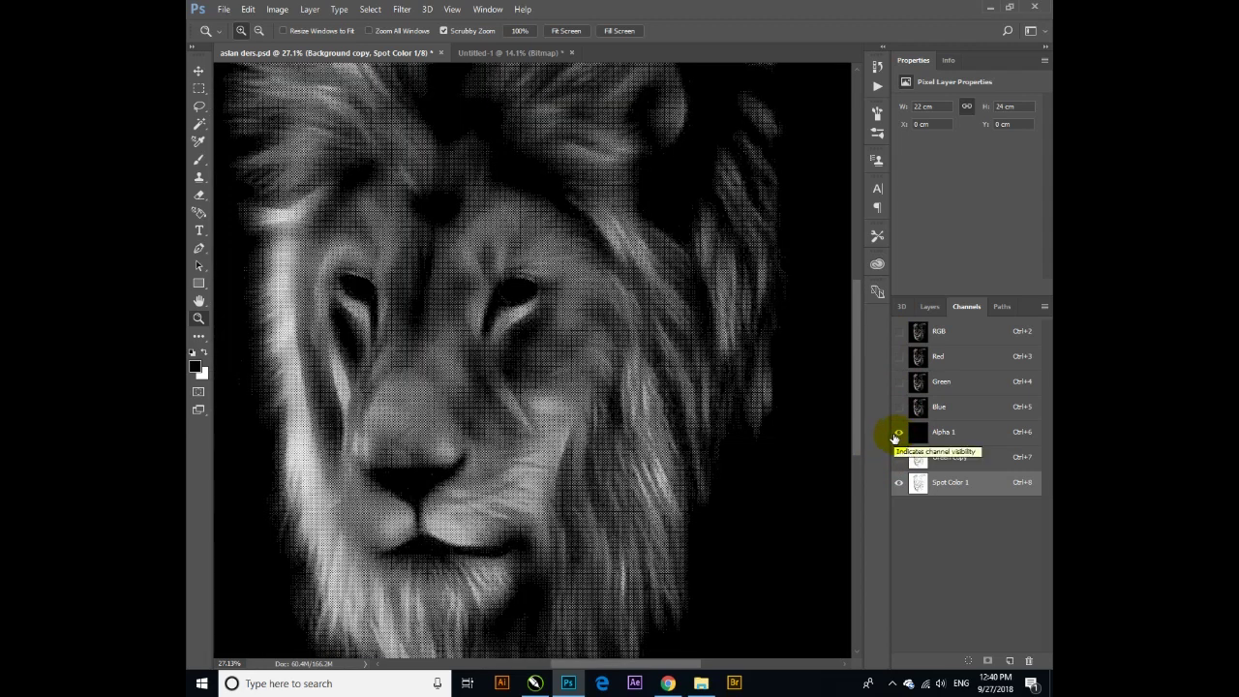
right_click(584, 365)
click(594, 371)
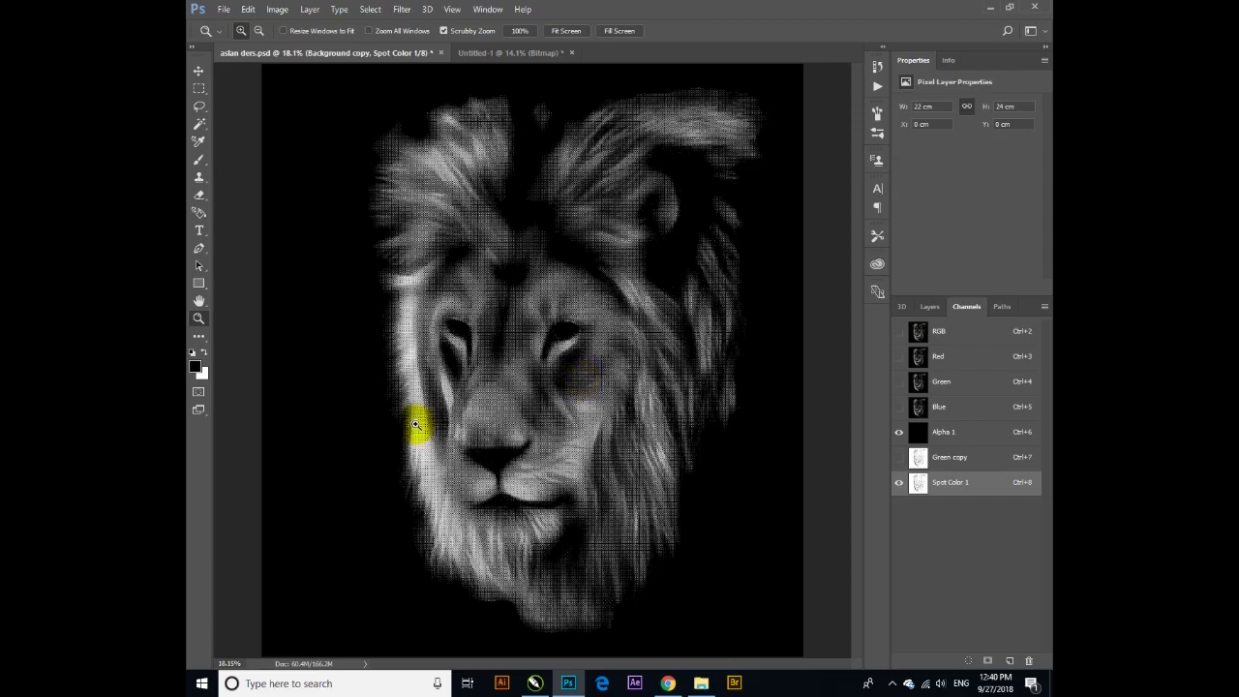
drag(415, 429, 514, 537)
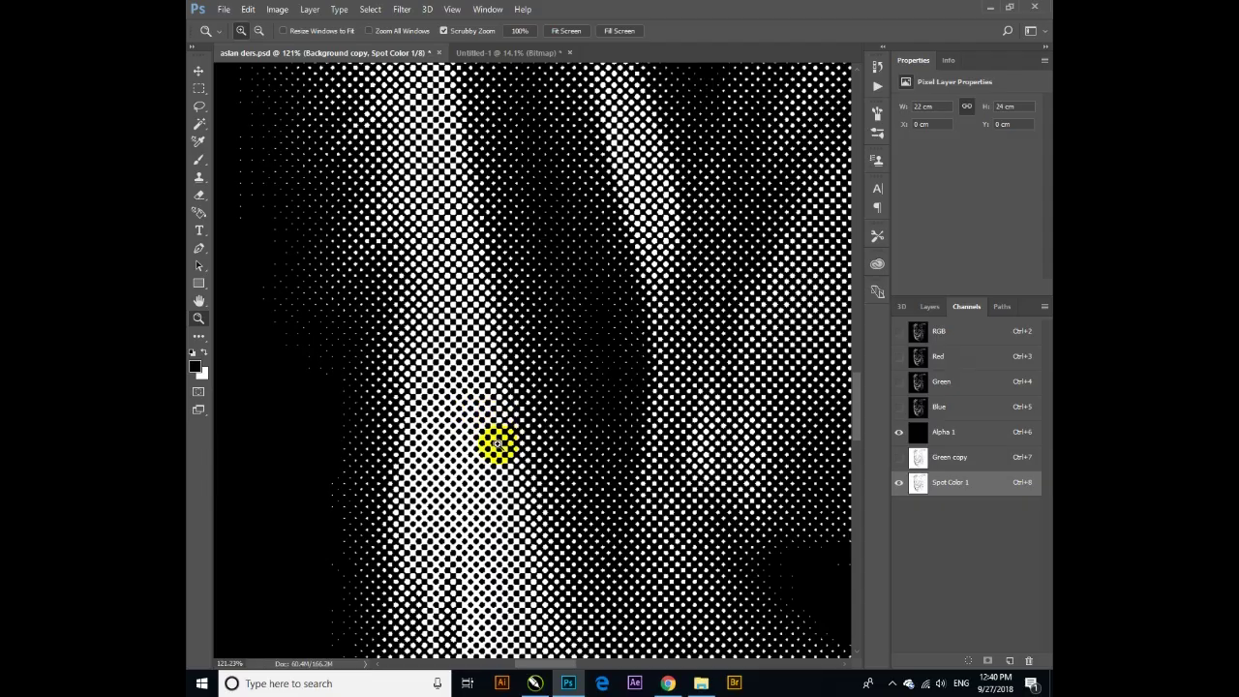
drag(496, 442, 417, 274)
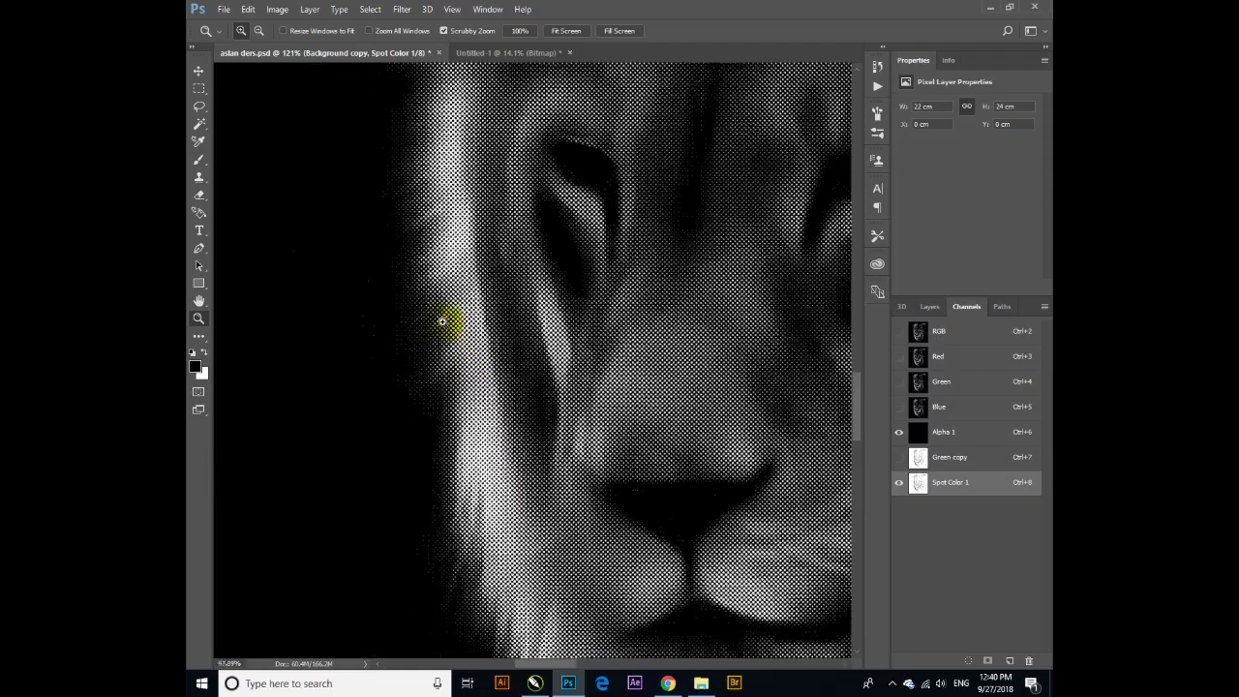
drag(548, 470, 525, 437)
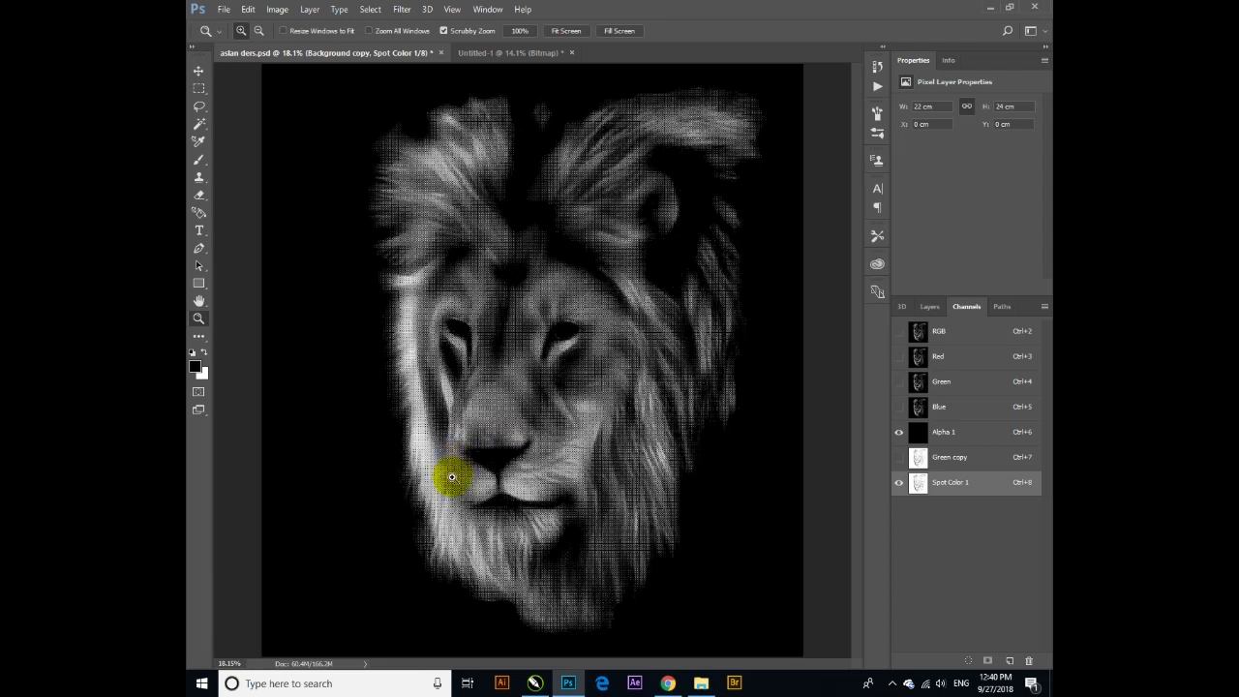
drag(435, 458, 475, 524)
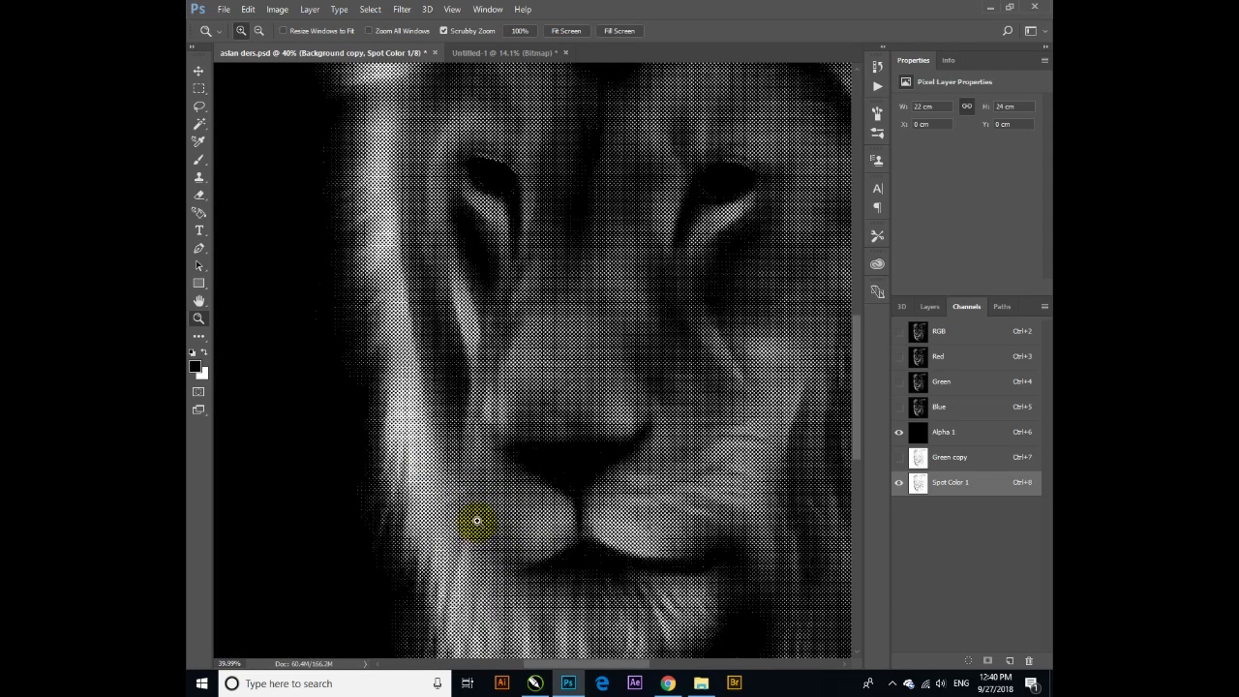
drag(476, 521, 449, 445)
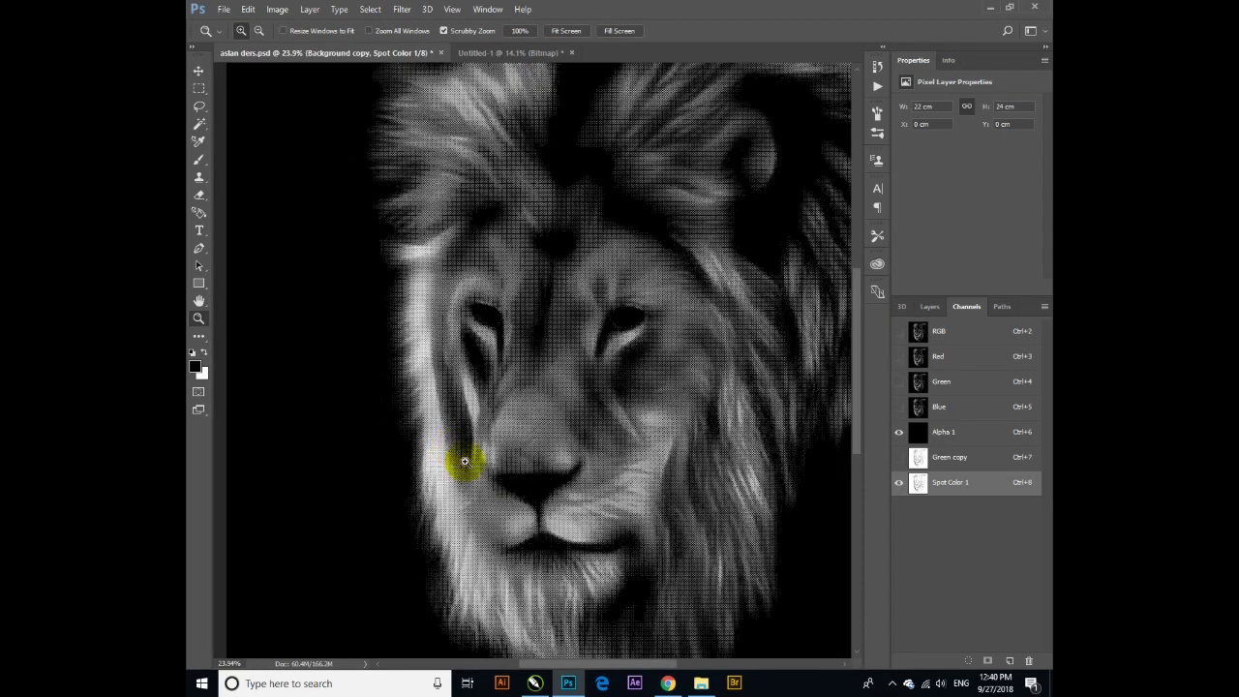
mouse_move(511, 475)
mouse_down()
mouse_move(504, 320)
mouse_move(600, 528)
mouse_up()
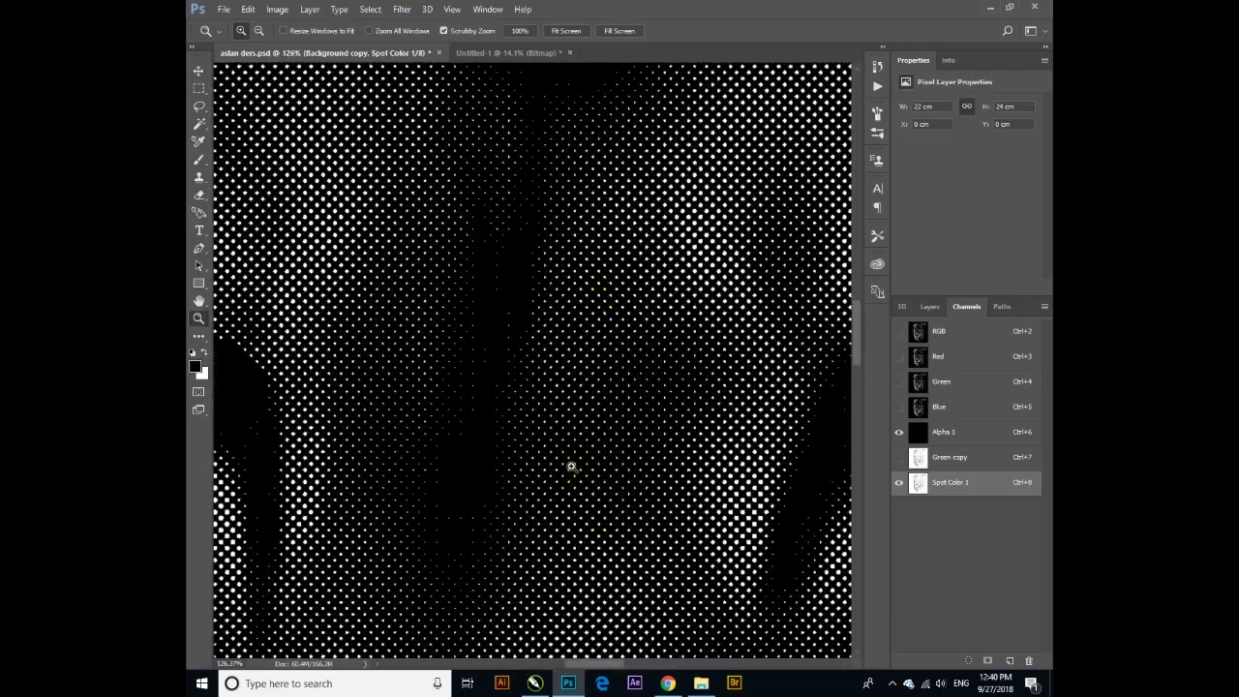
drag(597, 355, 526, 262)
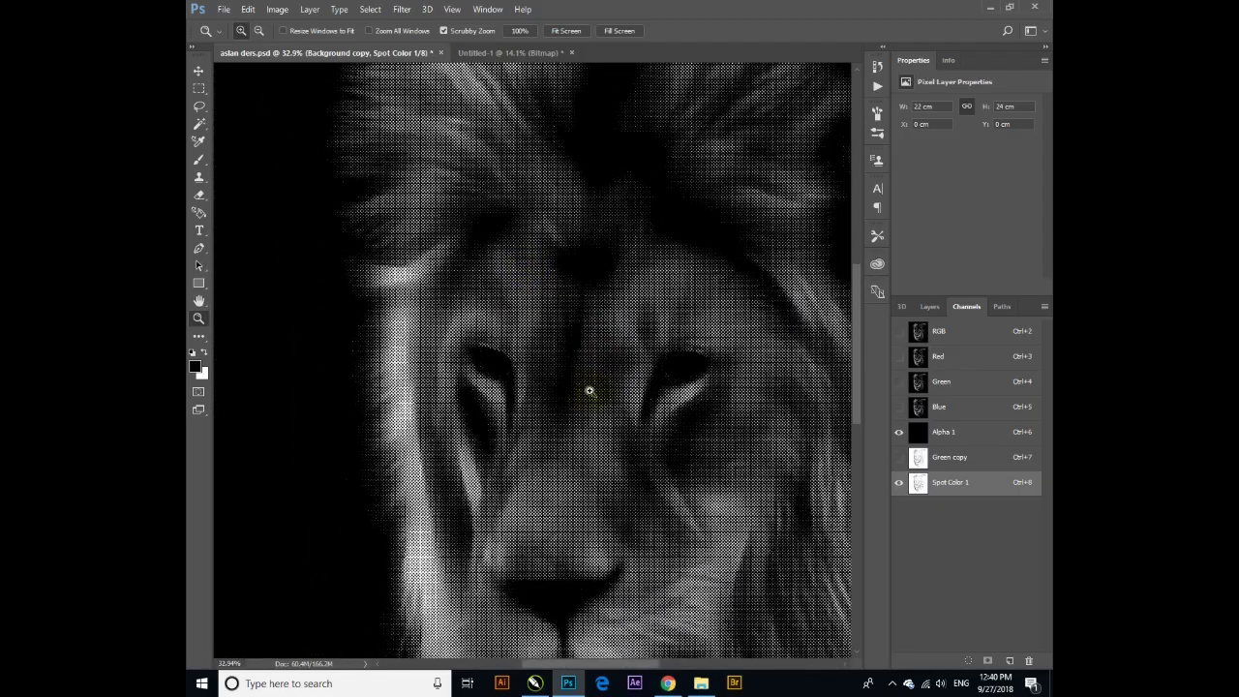
mouse_move(600, 409)
mouse_down()
mouse_move(567, 355)
mouse_move(680, 494)
mouse_up()
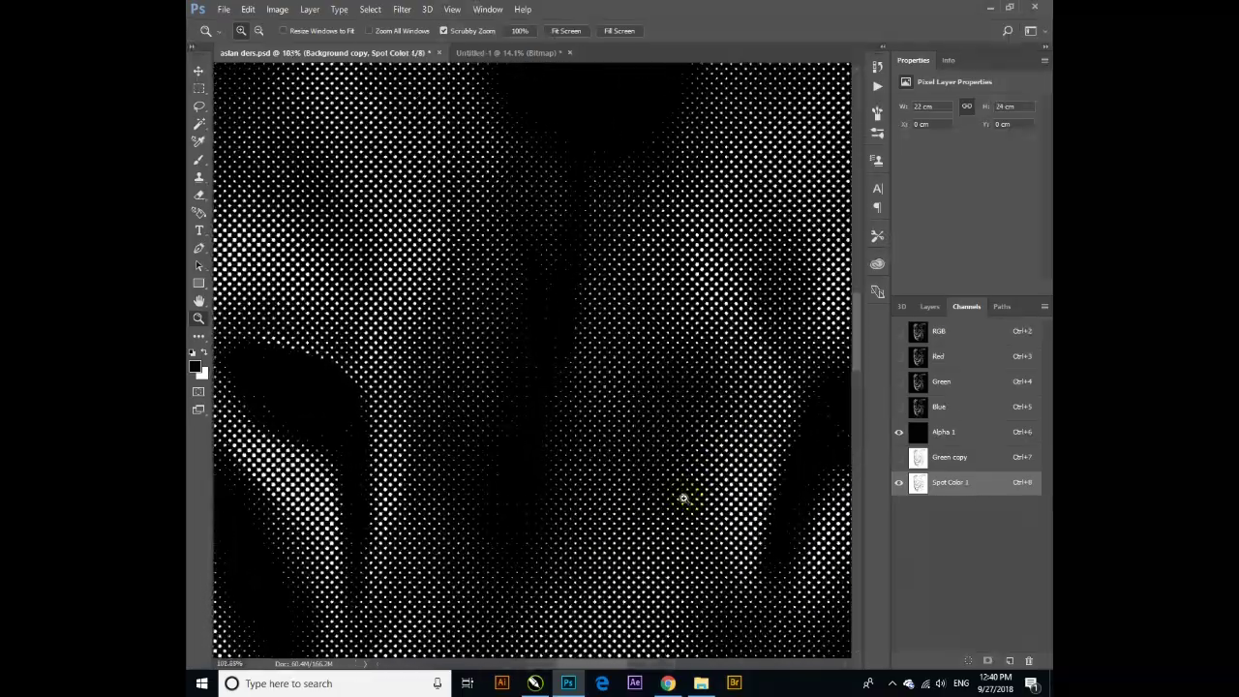
drag(614, 348, 658, 431)
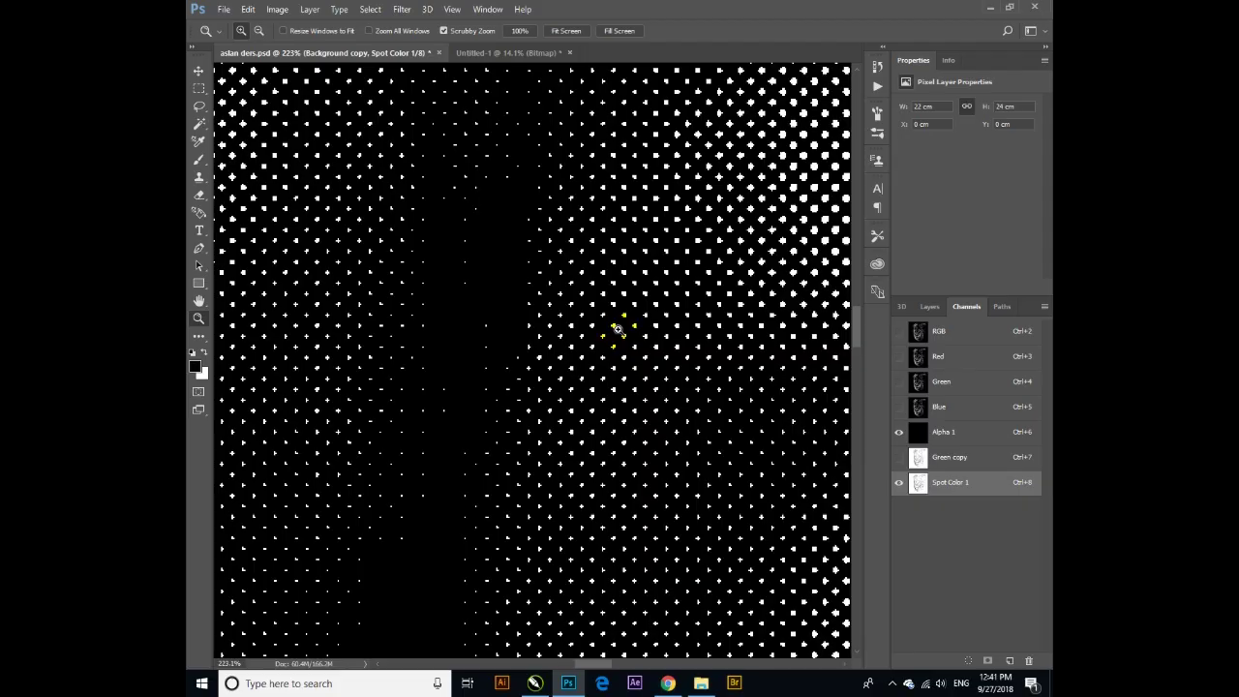
drag(617, 329, 542, 219)
drag(564, 292, 614, 363)
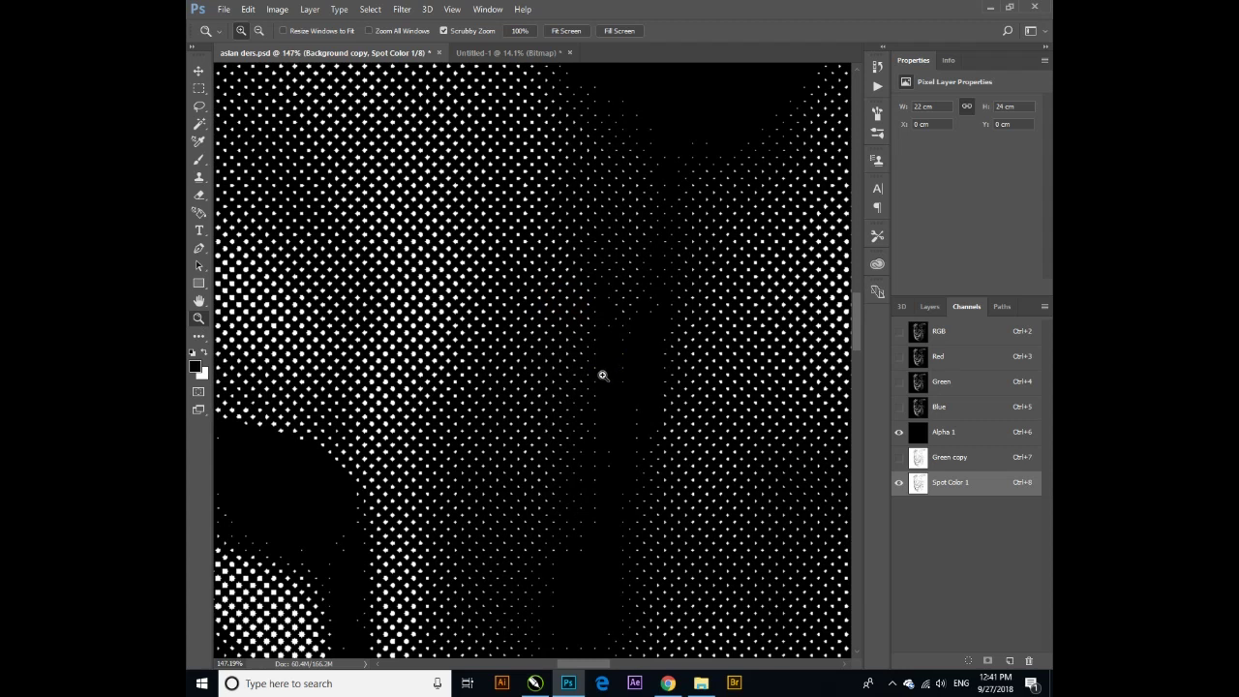
drag(601, 376, 528, 271)
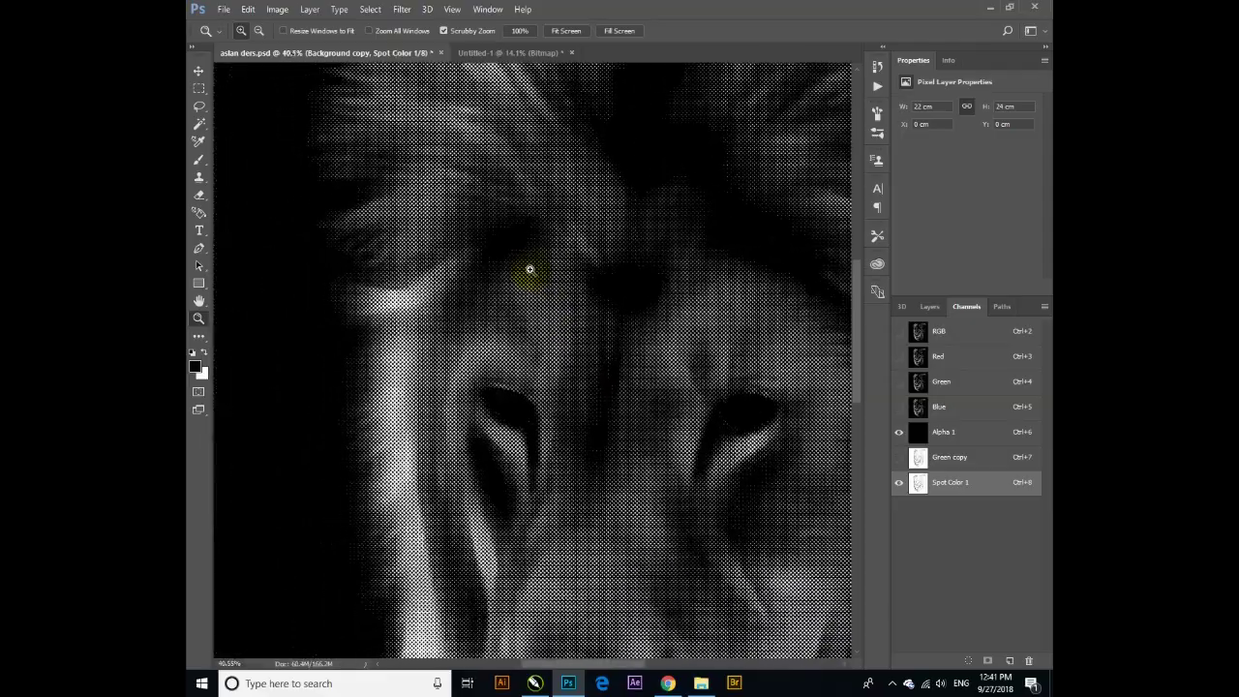
mouse_move(557, 317)
mouse_down()
mouse_move(544, 284)
mouse_move(513, 266)
mouse_up()
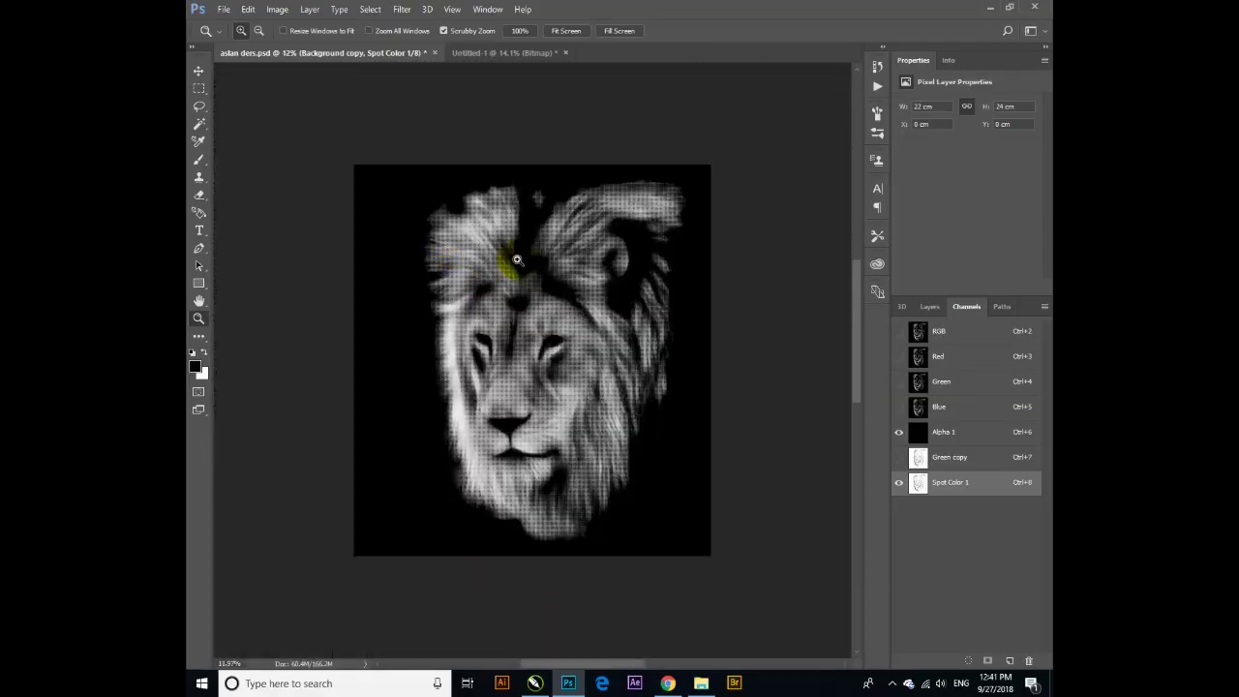
mouse_move(564, 329)
mouse_down()
mouse_move(596, 439)
mouse_move(561, 400)
mouse_up()
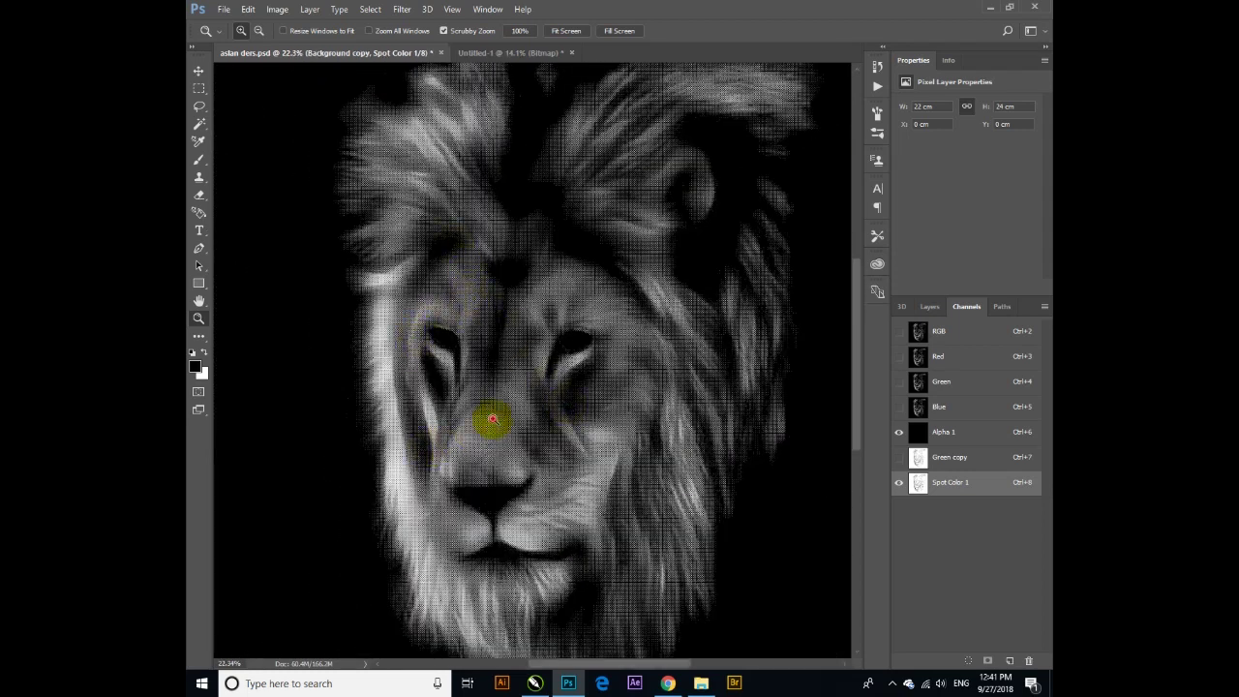
drag(493, 420, 467, 374)
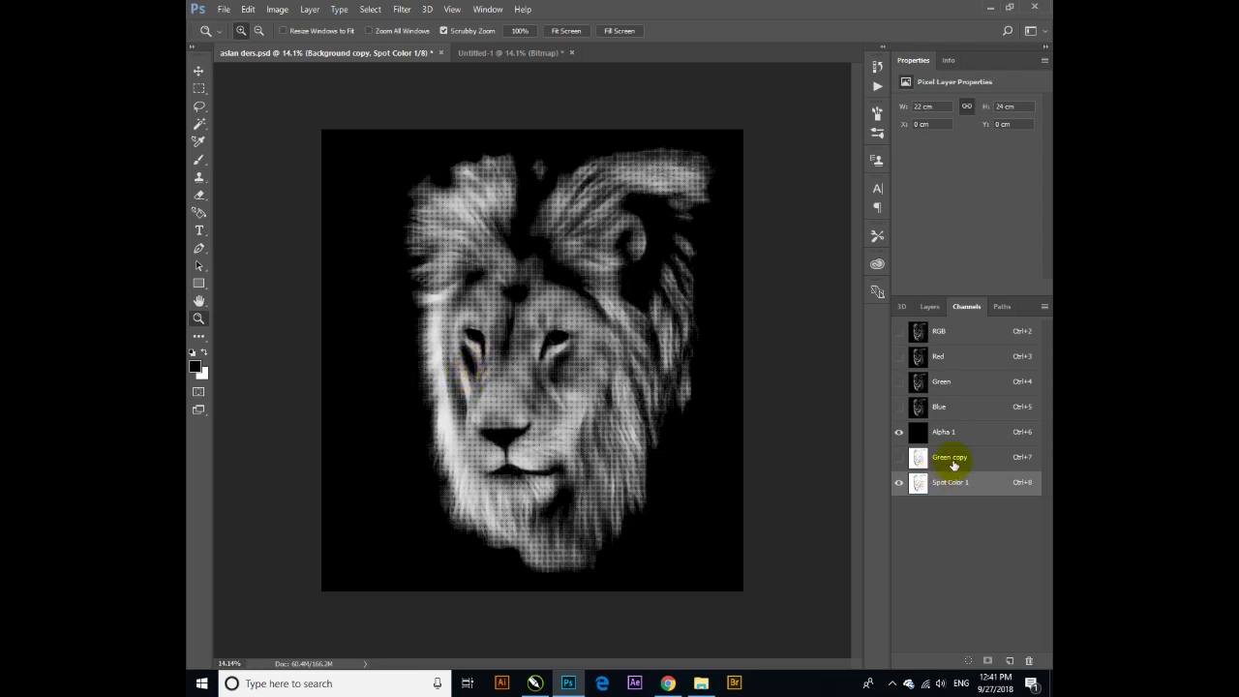
double_click(971, 429)
Step: Make Alpha 1 a light blue spot colour channel, Spot Color 2
click(552, 261)
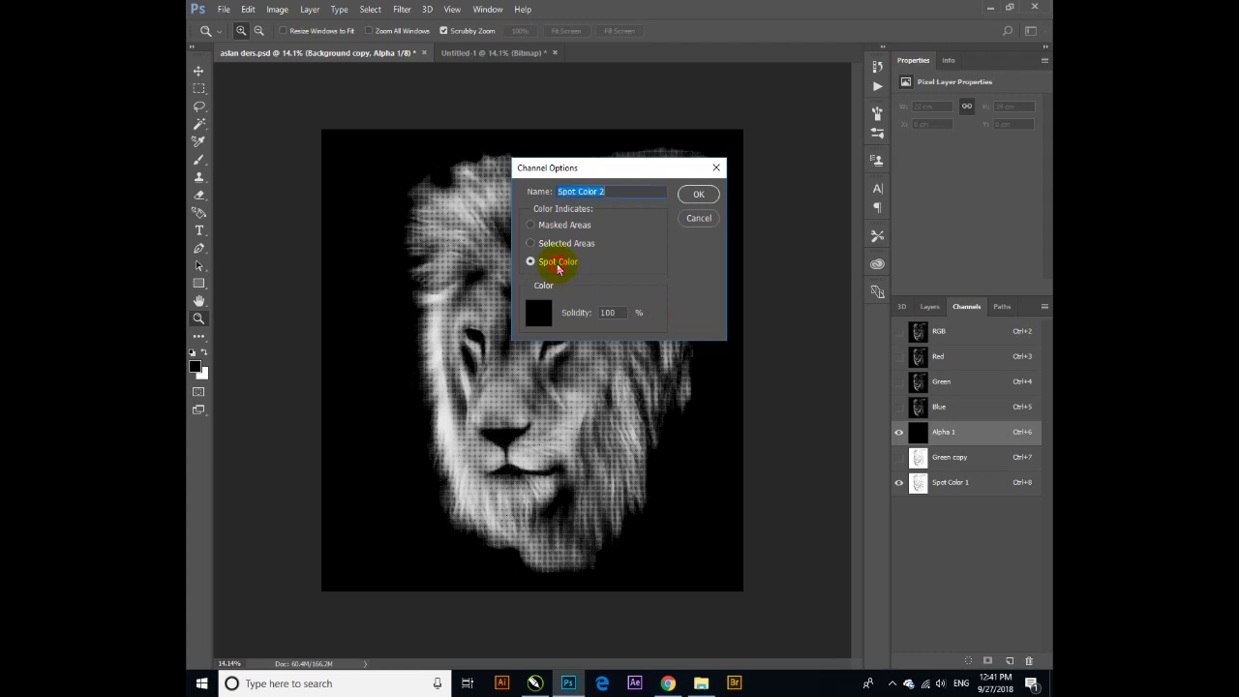
click(561, 243)
click(540, 261)
click(538, 311)
drag(798, 219, 737, 184)
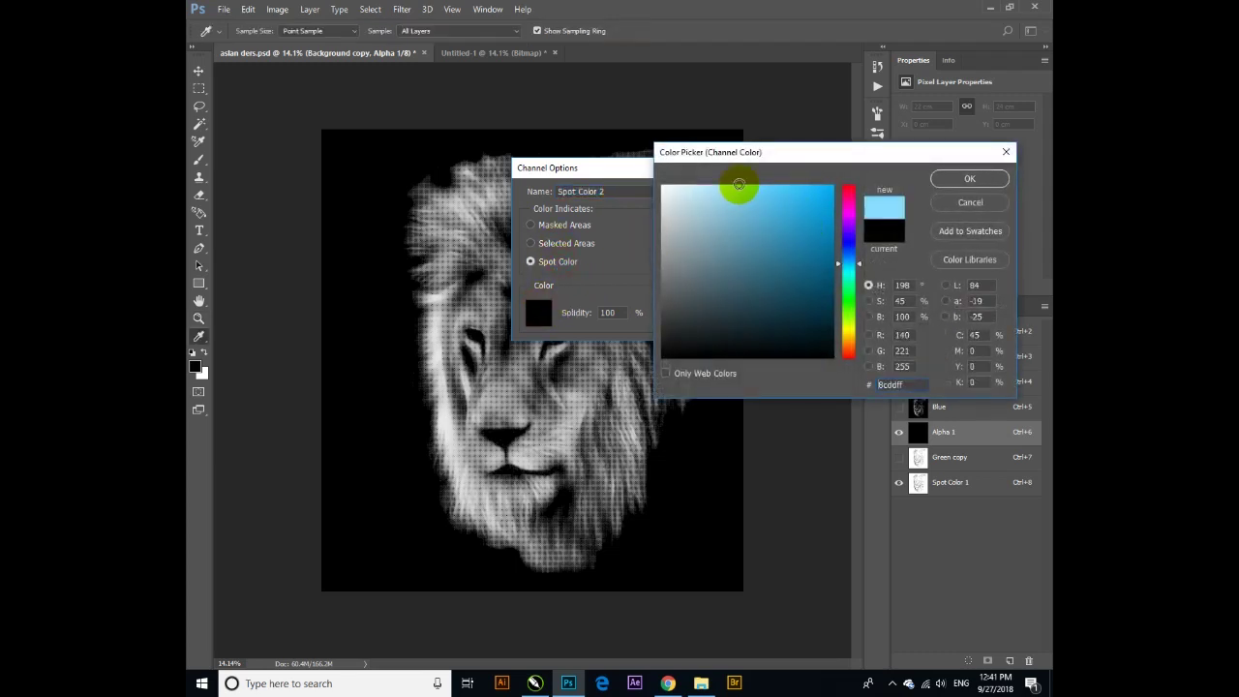
click(945, 185)
click(702, 192)
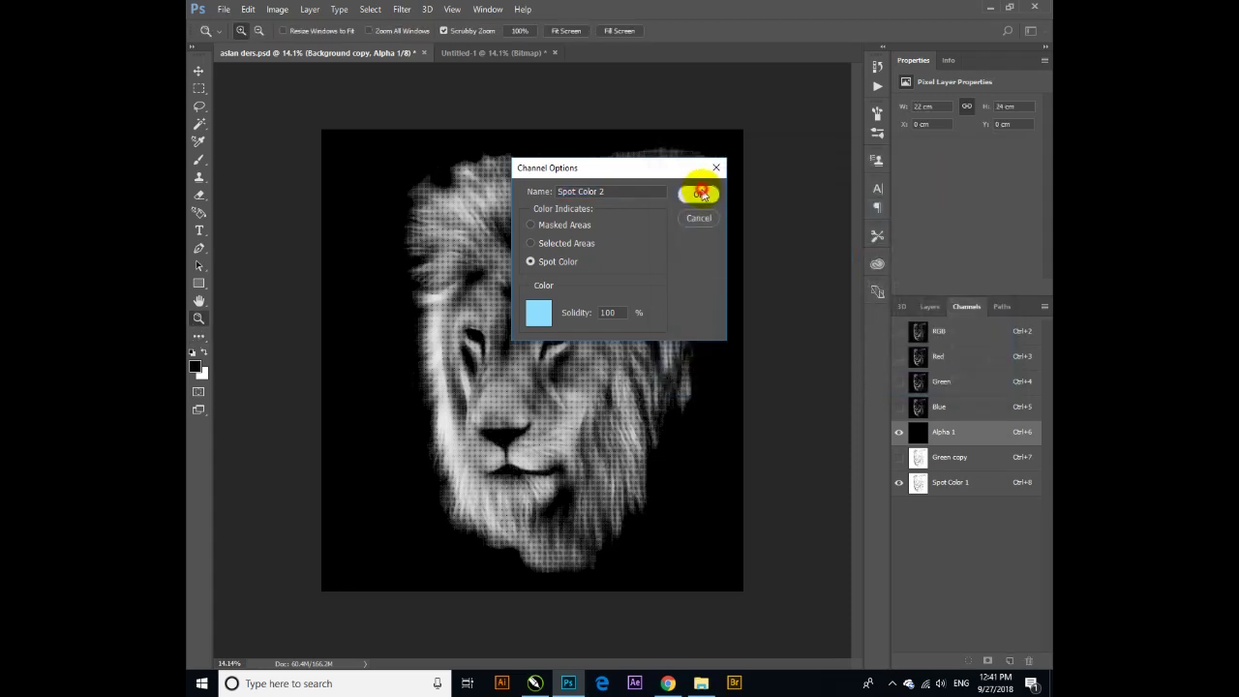
Step: Change Spot Color 1's ink to dark teal and check the lion's eye area
click(991, 481)
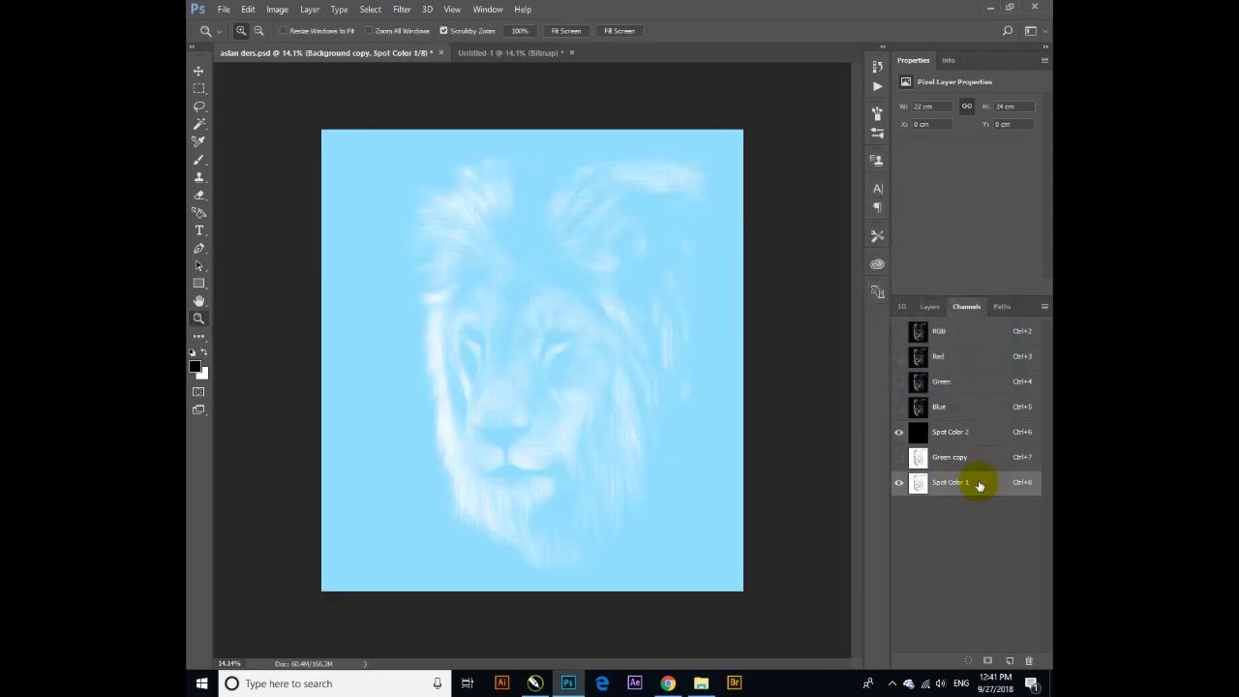
double_click(975, 482)
click(753, 318)
mouse_move(741, 276)
mouse_down()
mouse_move(806, 326)
mouse_move(662, 359)
mouse_up()
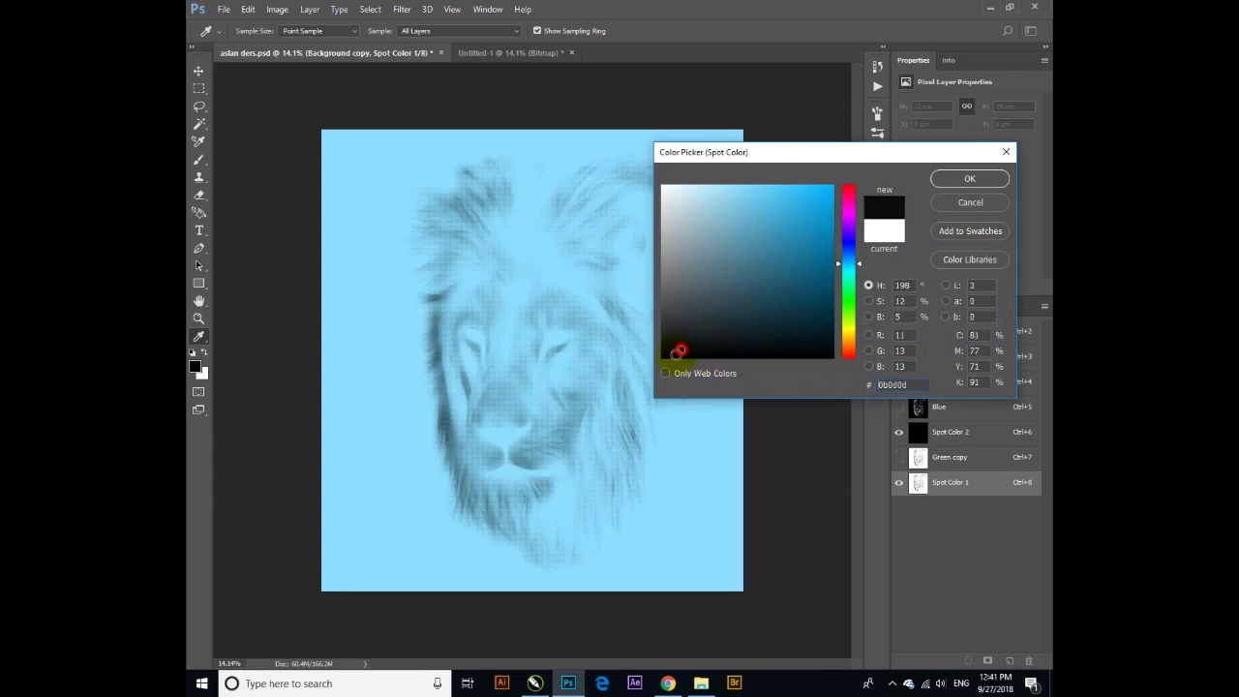
click(958, 179)
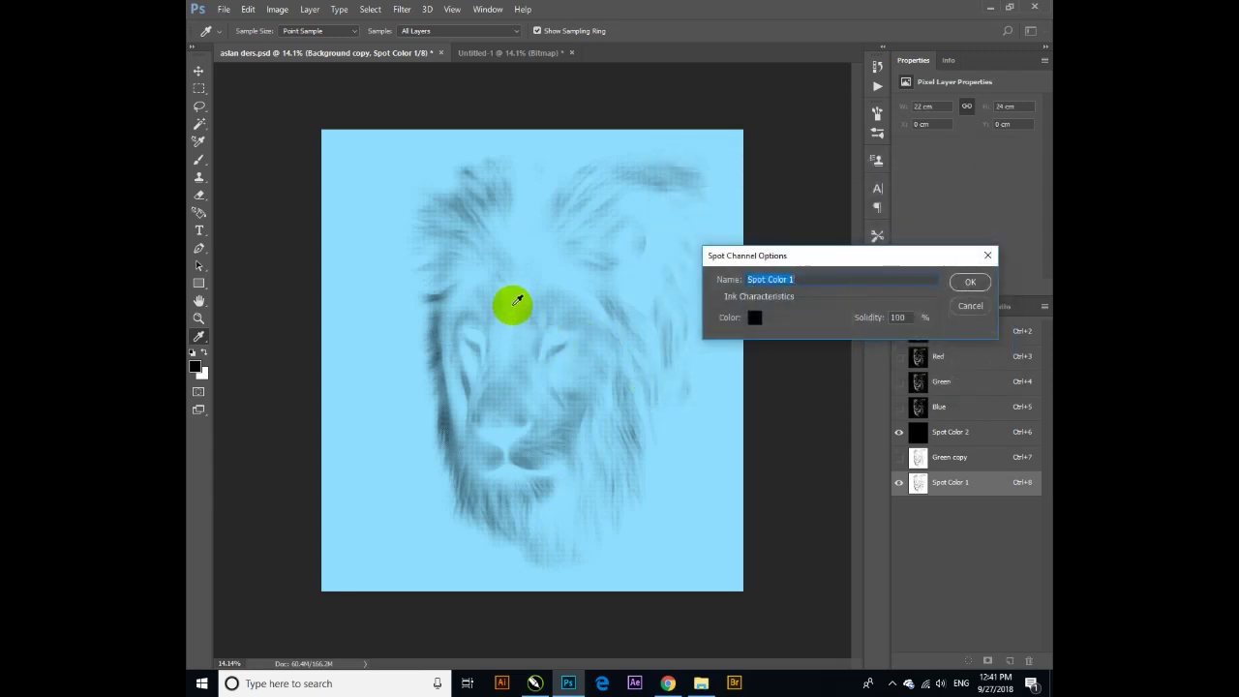
click(966, 283)
drag(423, 301, 438, 301)
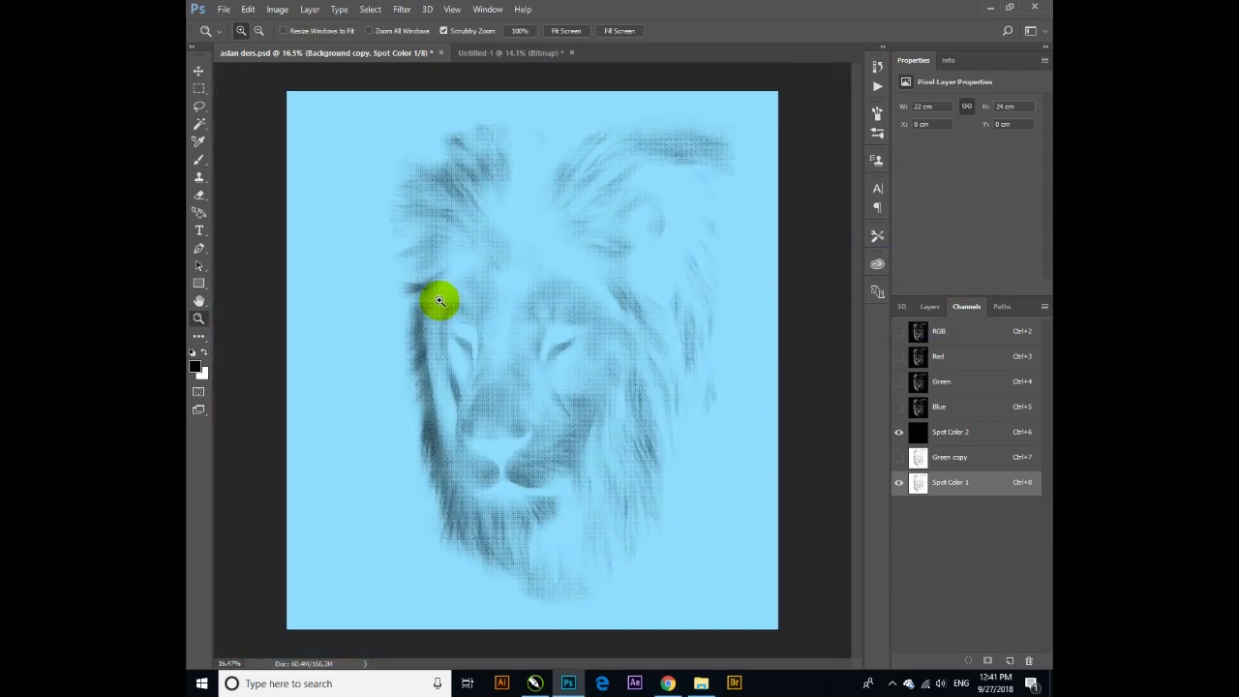
Step: Set Spot Color 2's ink colour to black
click(956, 433)
double_click(997, 434)
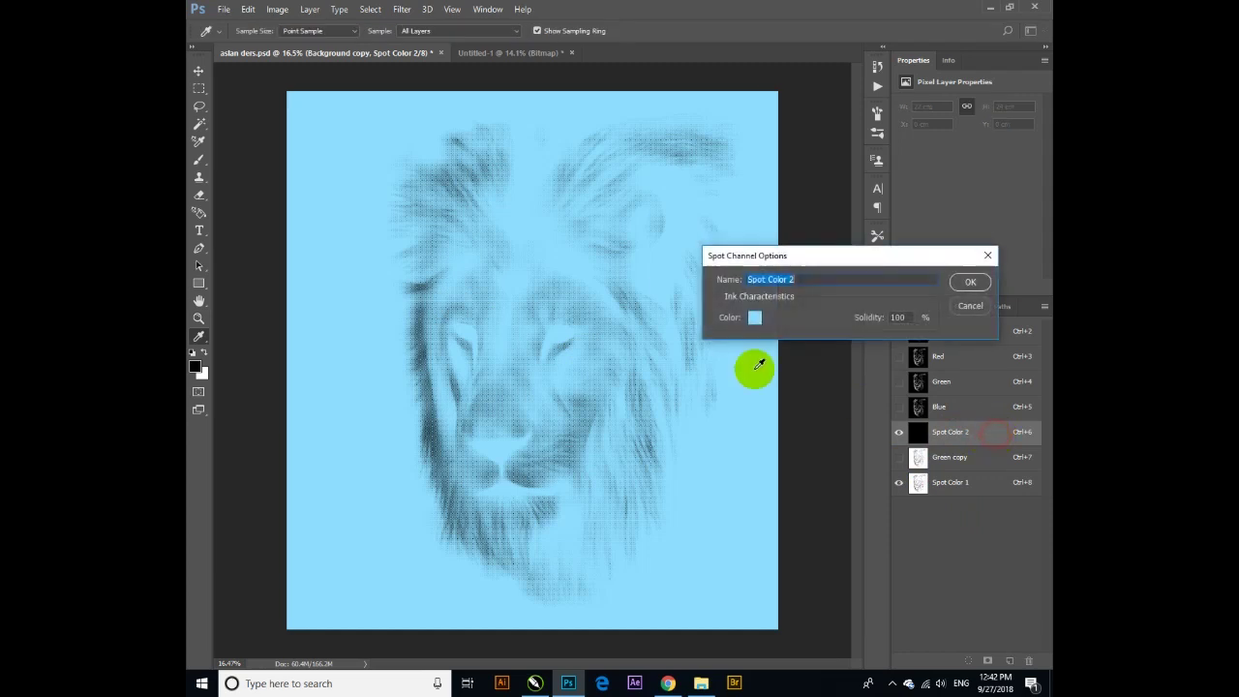
click(751, 319)
drag(765, 313, 842, 370)
click(955, 182)
click(969, 281)
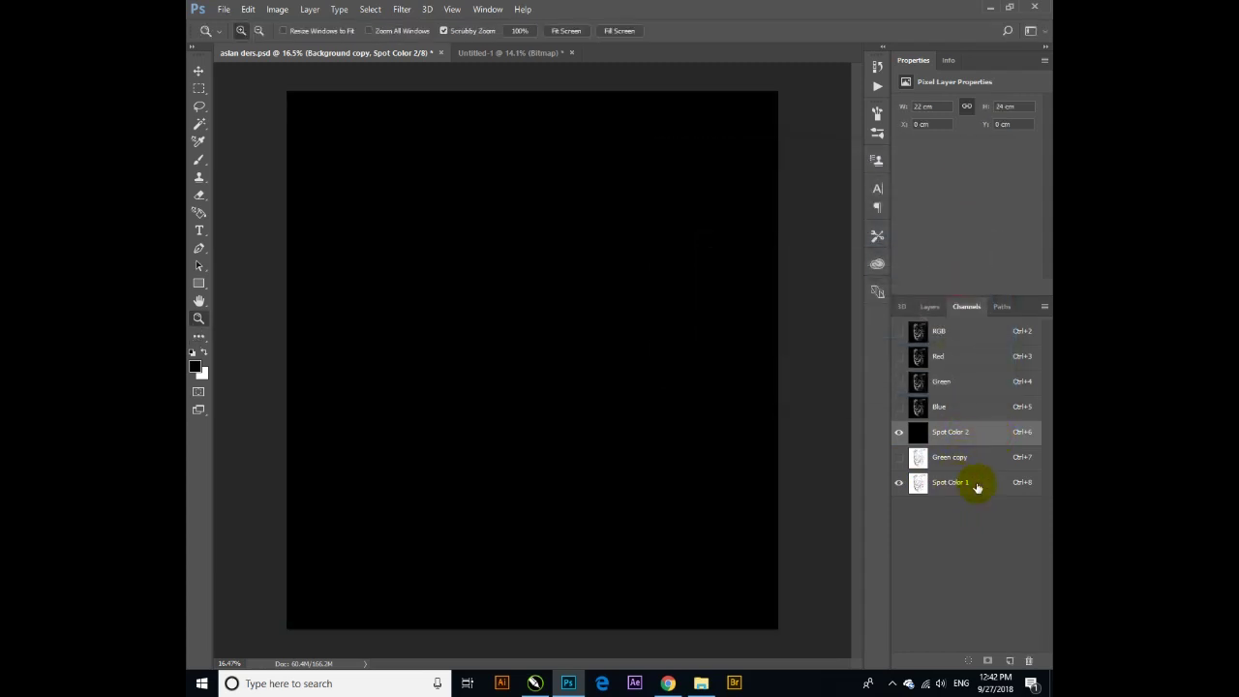
Step: Set Spot Color 1's ink colour to white
click(982, 483)
double_click(984, 484)
click(756, 321)
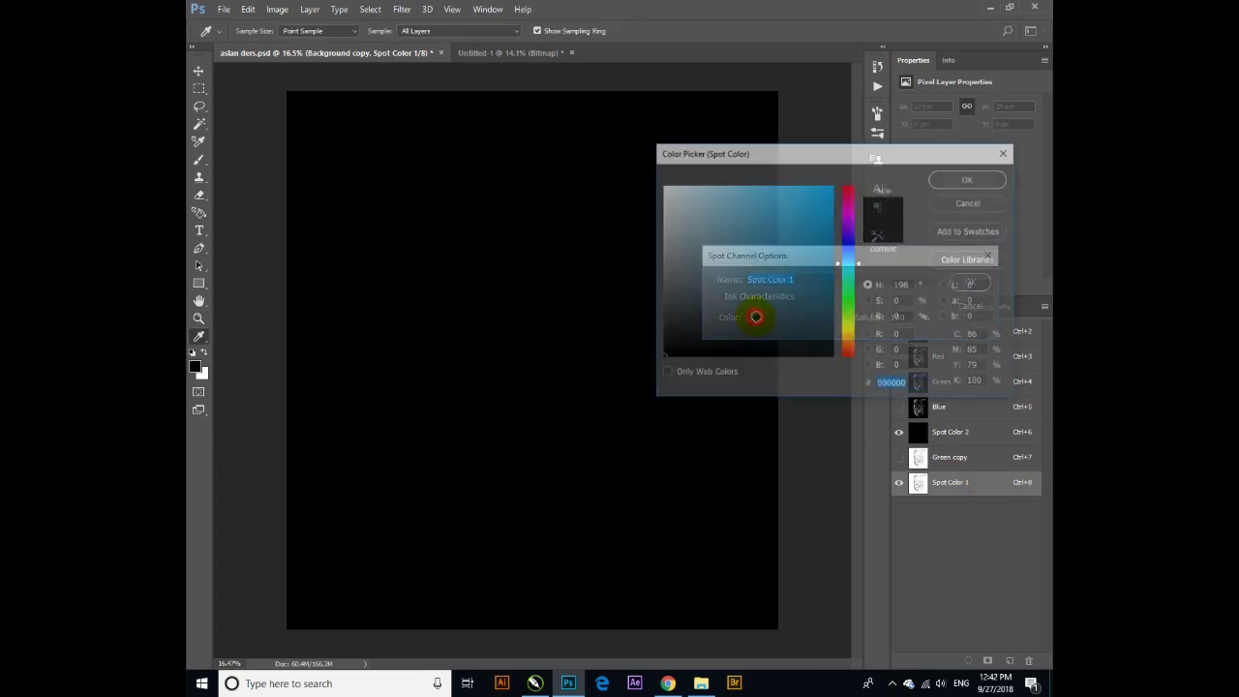
drag(768, 321, 663, 184)
click(944, 179)
click(968, 280)
Step: Zoom in on the lion's eyes, then fit the image on screen and select the RGB composite
key(z)
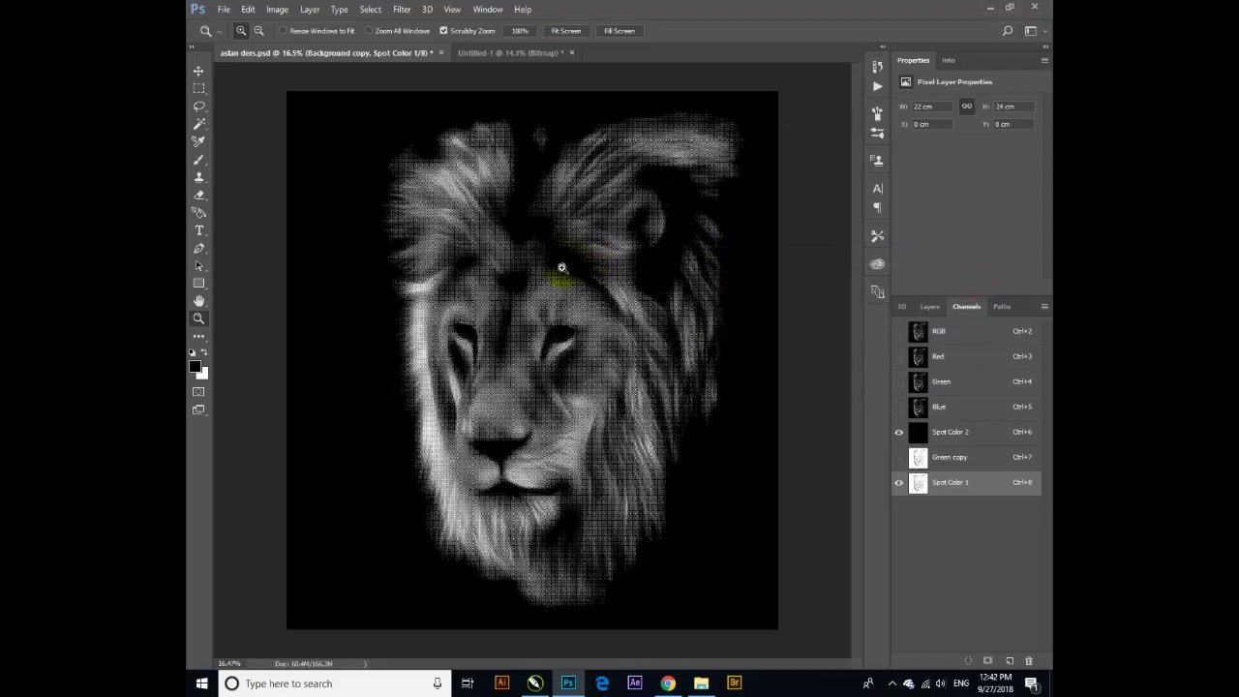
mouse_move(517, 349)
mouse_down()
mouse_move(528, 344)
mouse_move(516, 331)
mouse_up()
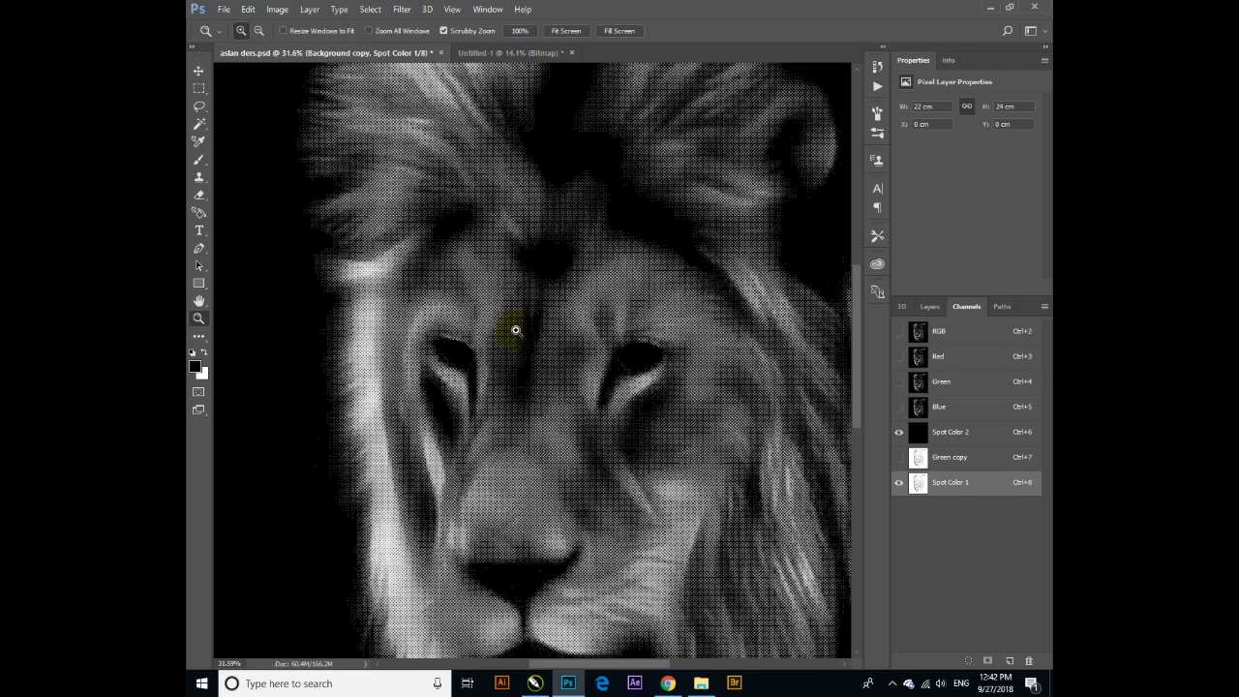
key(ctrl+0)
click(970, 335)
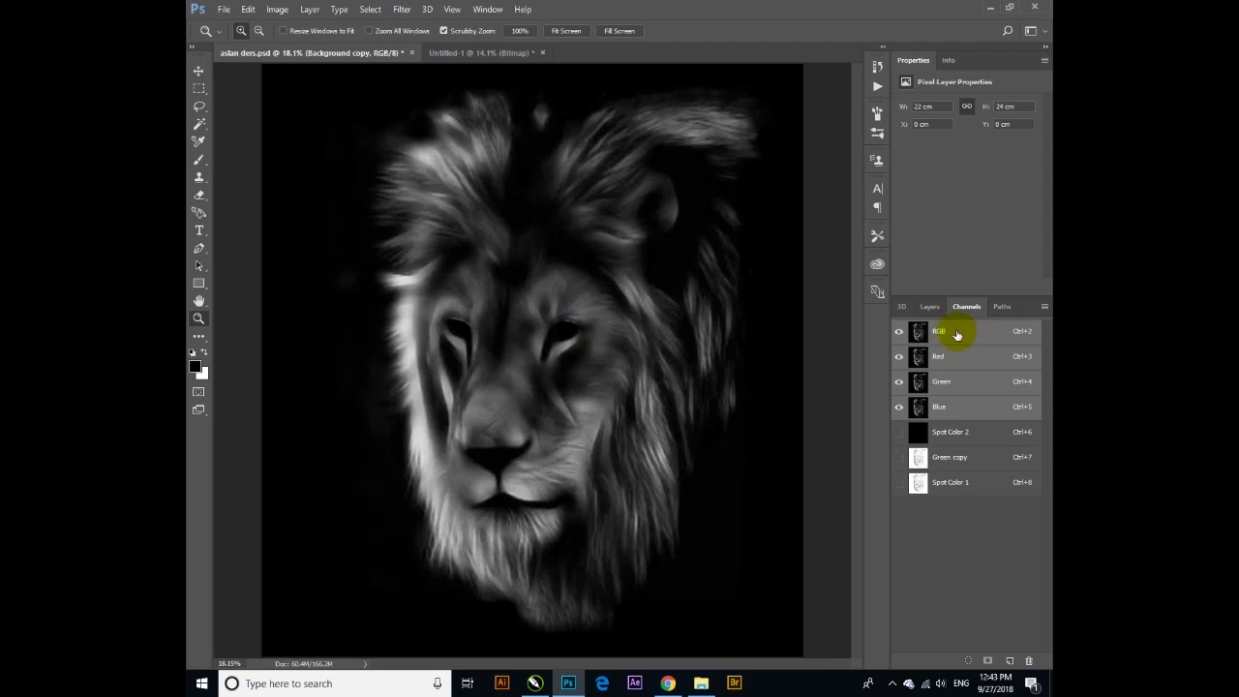
Step: Hide the Background copy layer and select Layer 1, which holds the lion's eyes
click(952, 433)
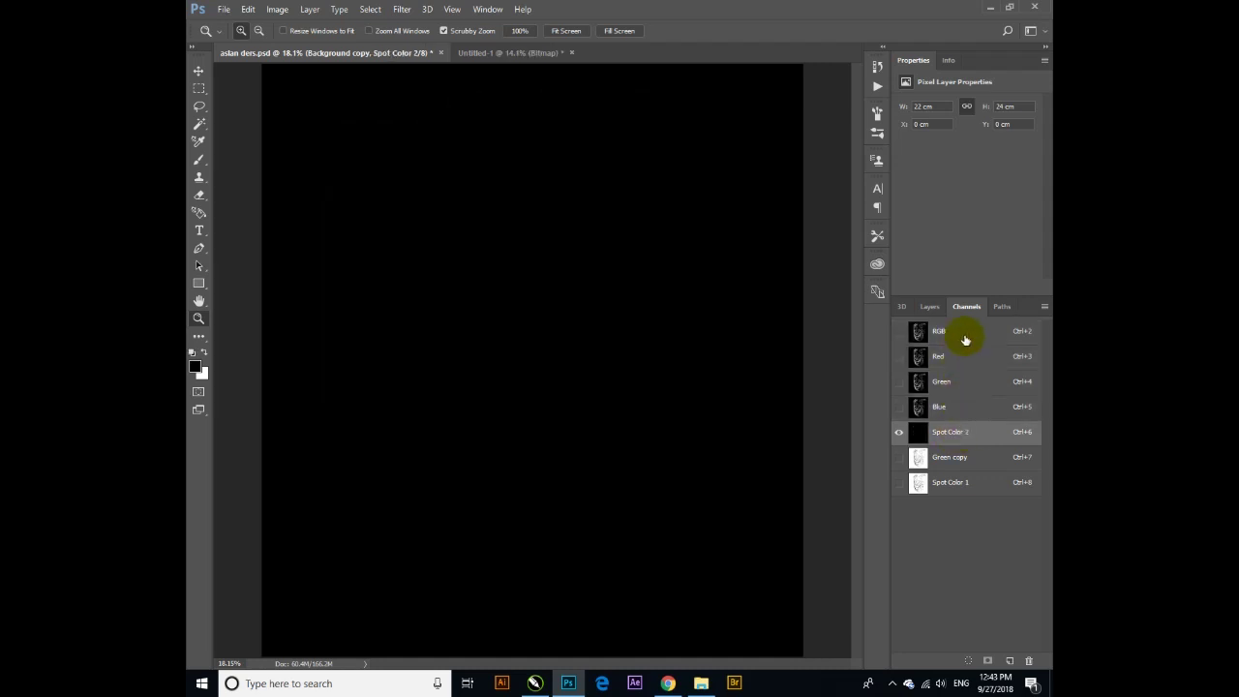
click(953, 331)
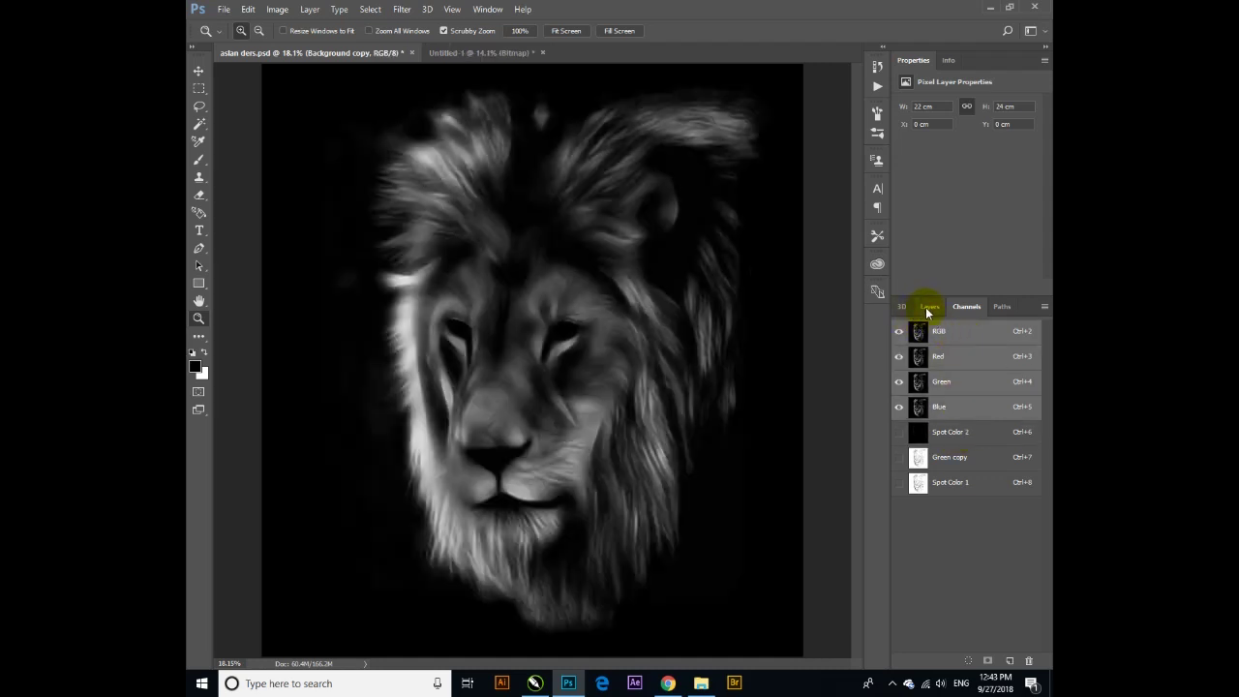
click(929, 307)
click(901, 389)
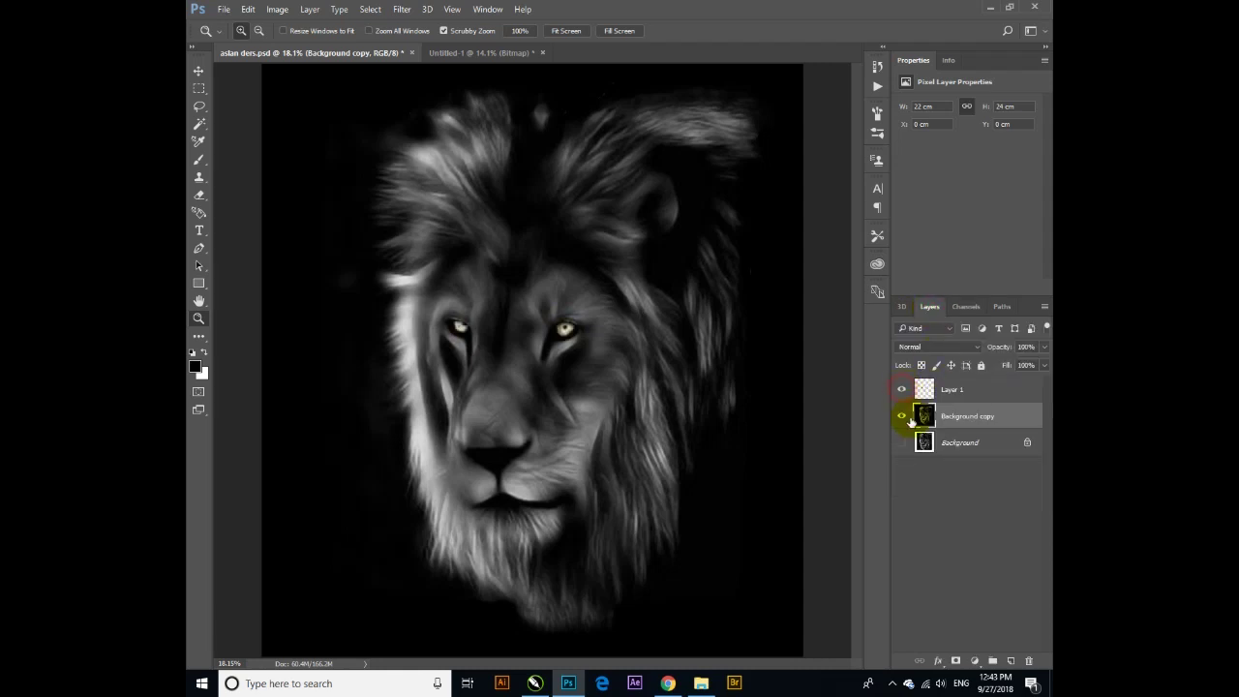
click(901, 416)
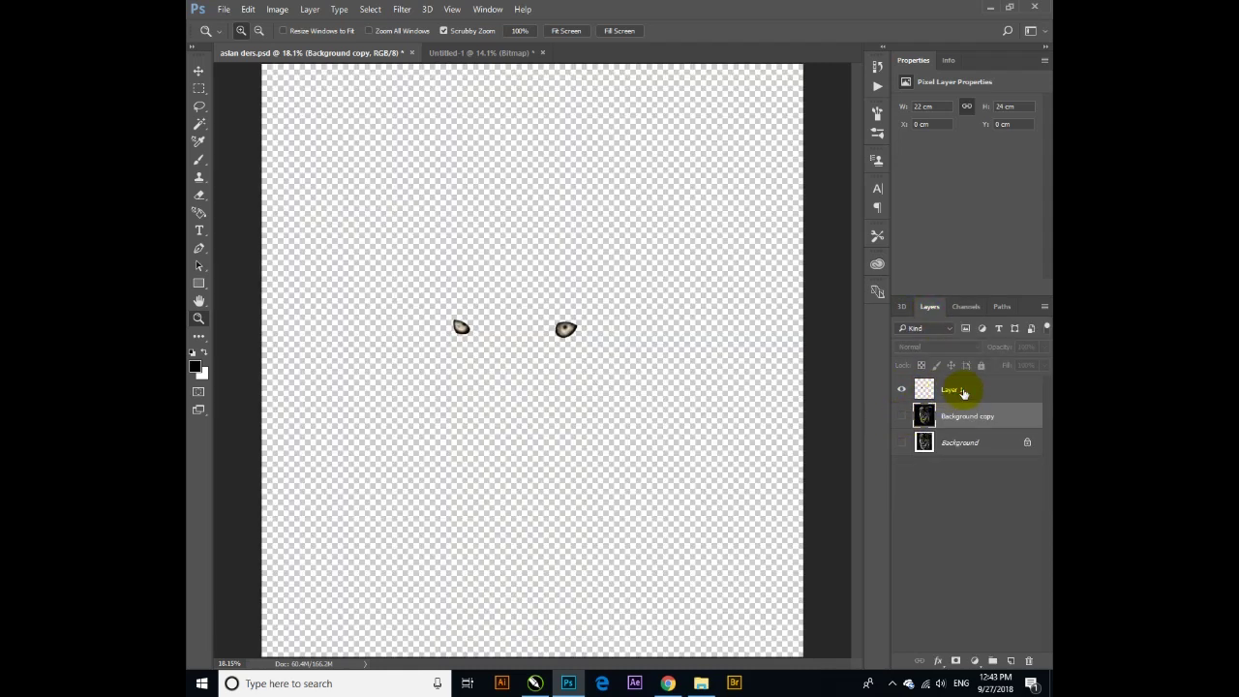
click(963, 392)
Step: View the eye layer's Green and Red channels individually against the full-colour view
click(958, 306)
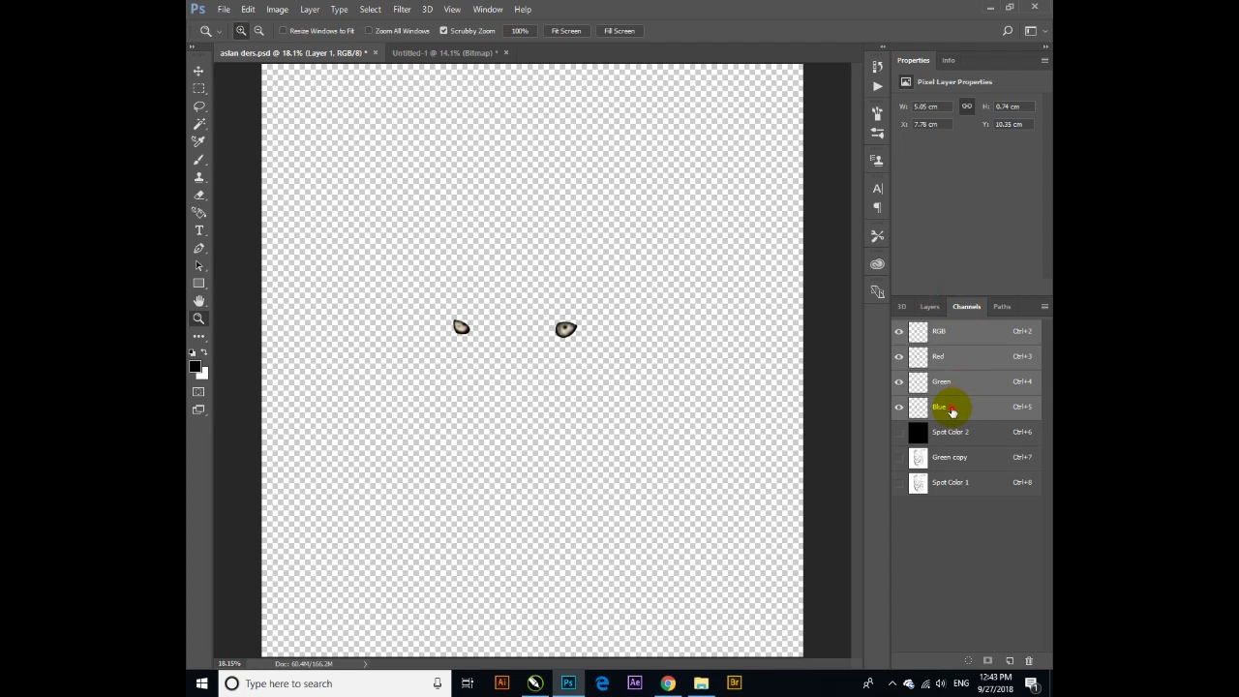
click(951, 411)
click(953, 383)
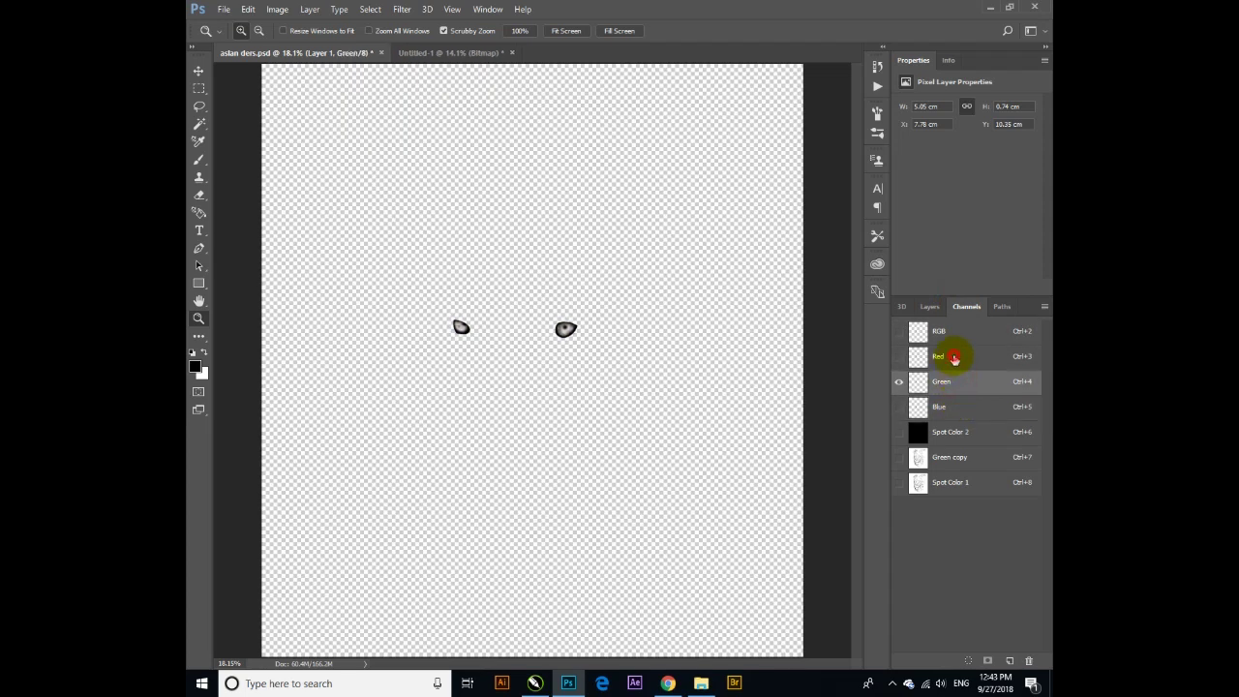
click(953, 358)
click(946, 329)
click(946, 358)
Step: Compare the remaining colour channels and duplicate Green into a new Green copy 2 channel
click(953, 382)
click(962, 404)
click(962, 380)
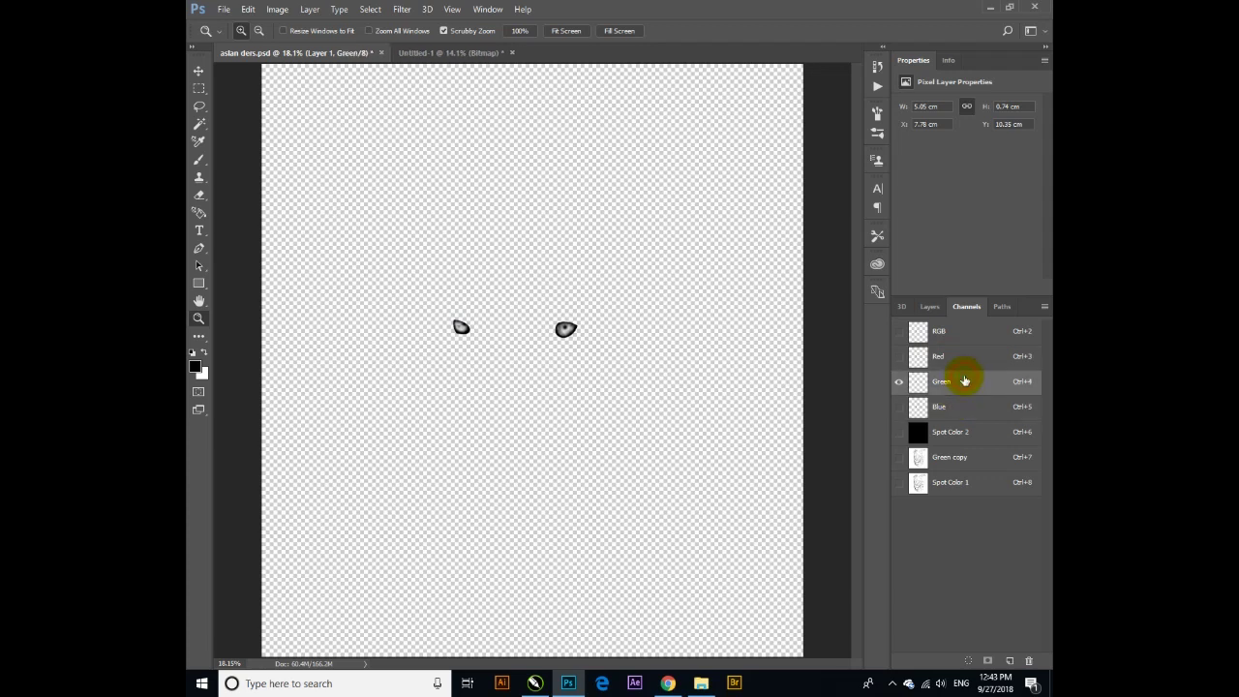
click(962, 356)
drag(965, 384, 1011, 664)
mouse_move(597, 351)
mouse_down()
mouse_move(731, 487)
mouse_move(713, 450)
mouse_up()
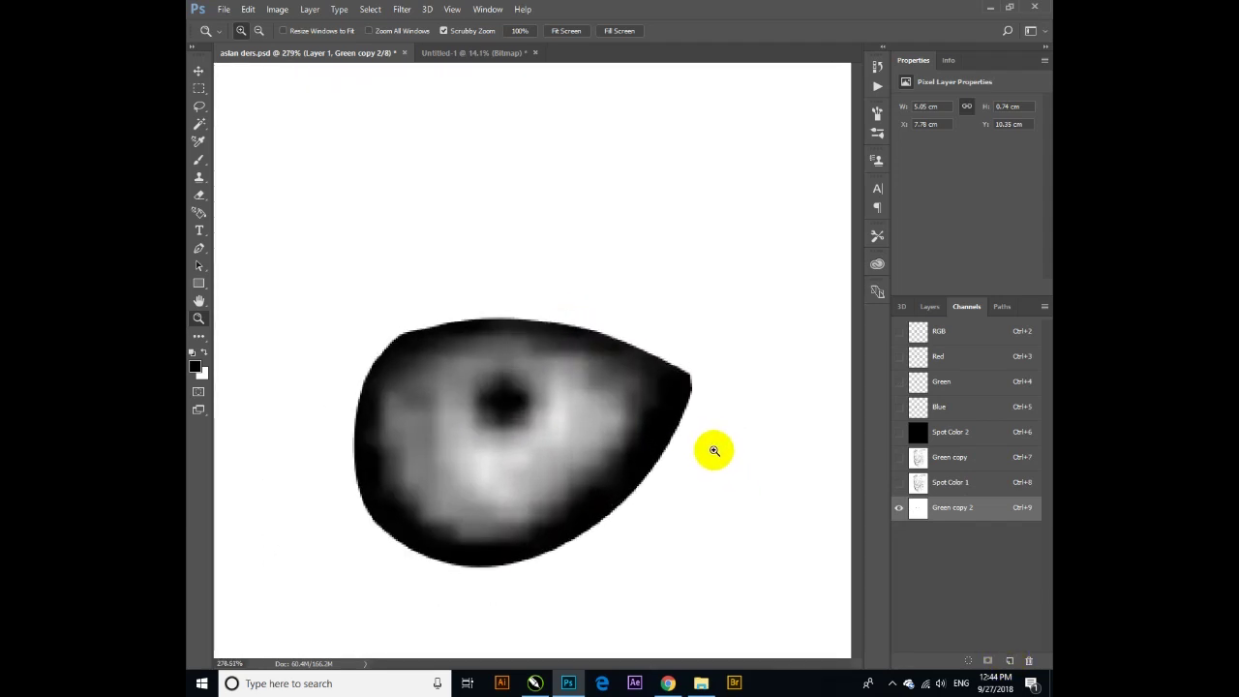
Step: Magic Wand-select the eye shape in Green copy 2 and expand the selection
click(199, 124)
click(501, 264)
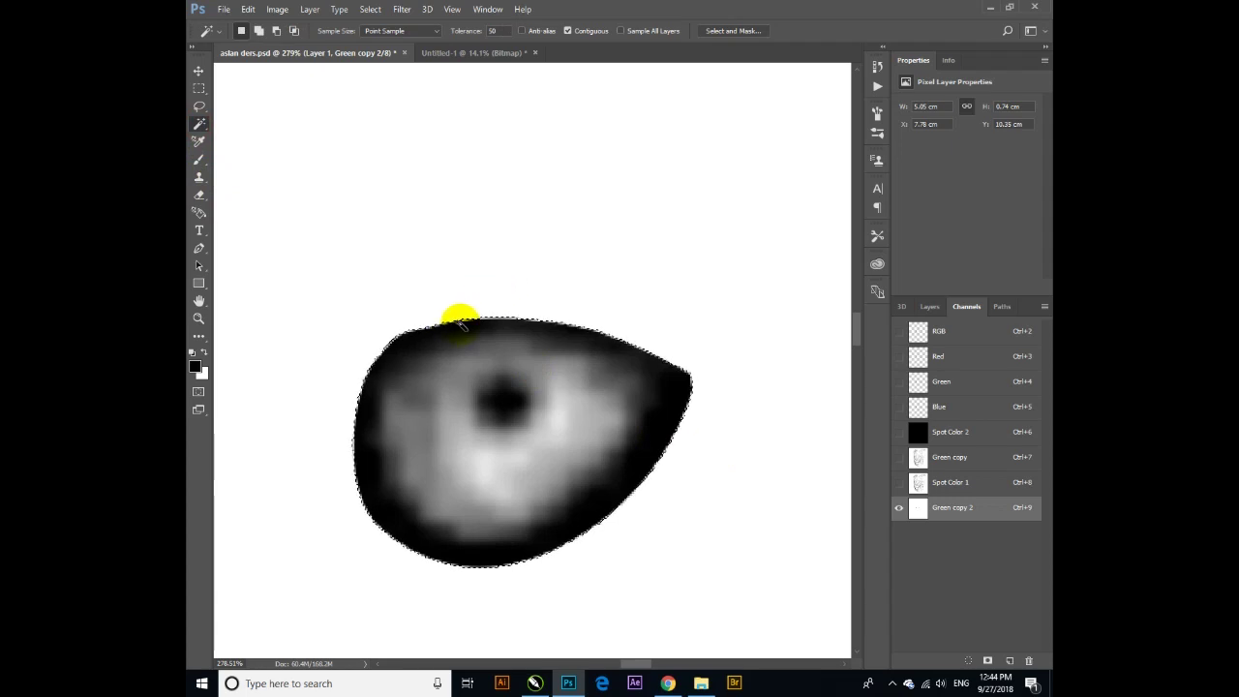
click(369, 11)
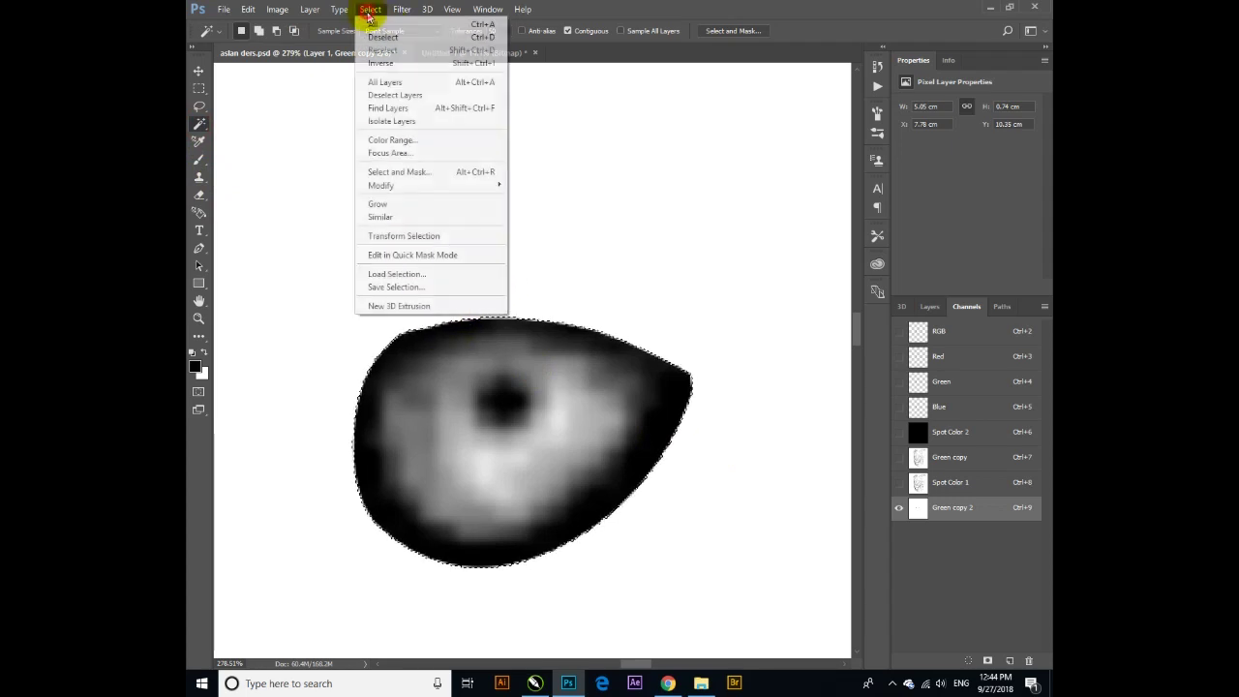
mouse_move(380, 185)
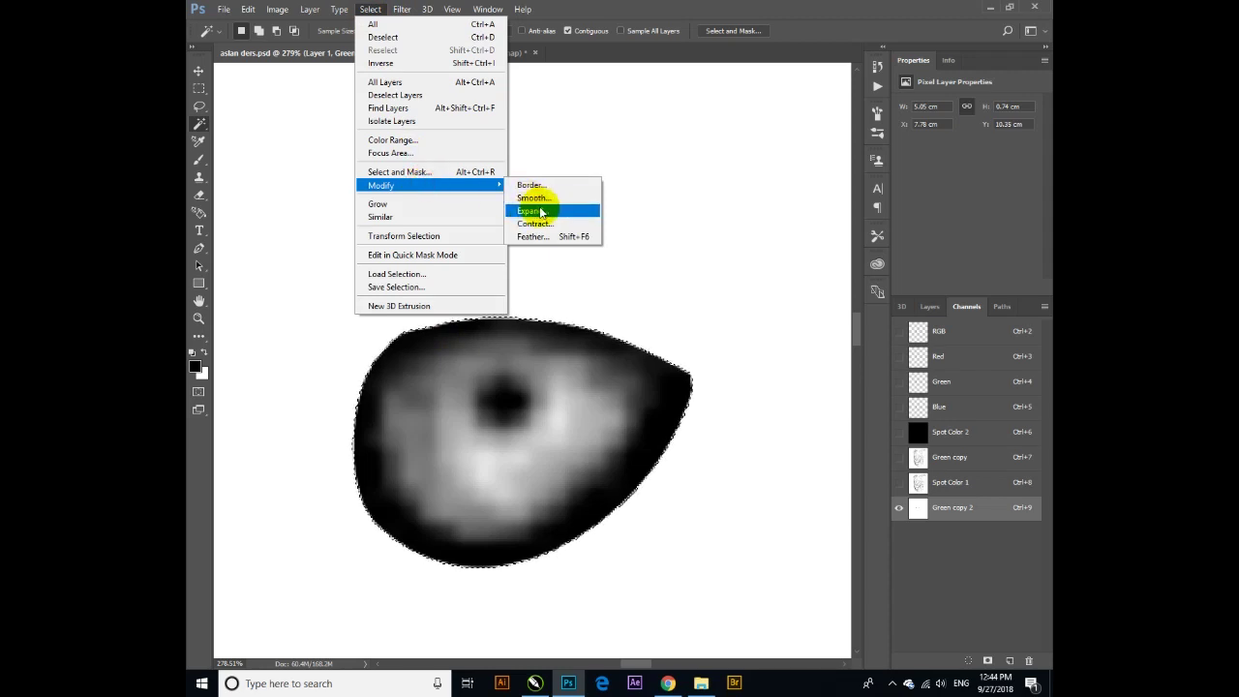
click(538, 210)
click(686, 230)
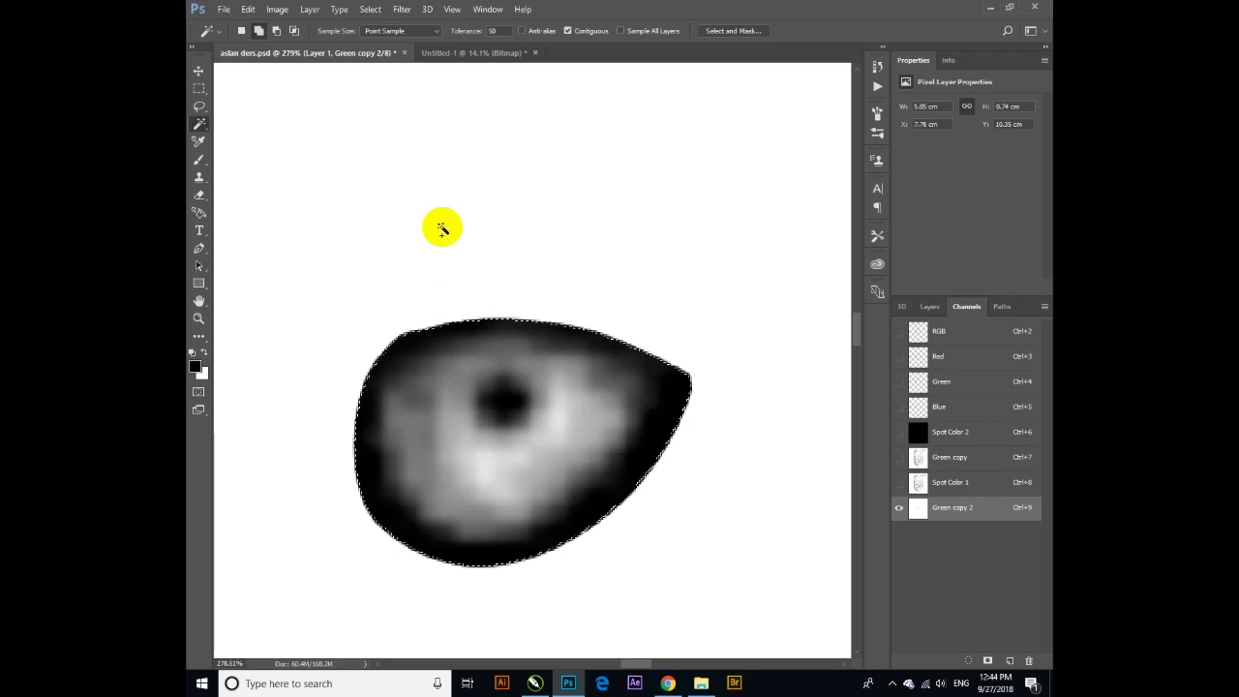
Step: Fill the area around the eyes with black and zoom out to see both eyes
key(i)
key(shift+F5)
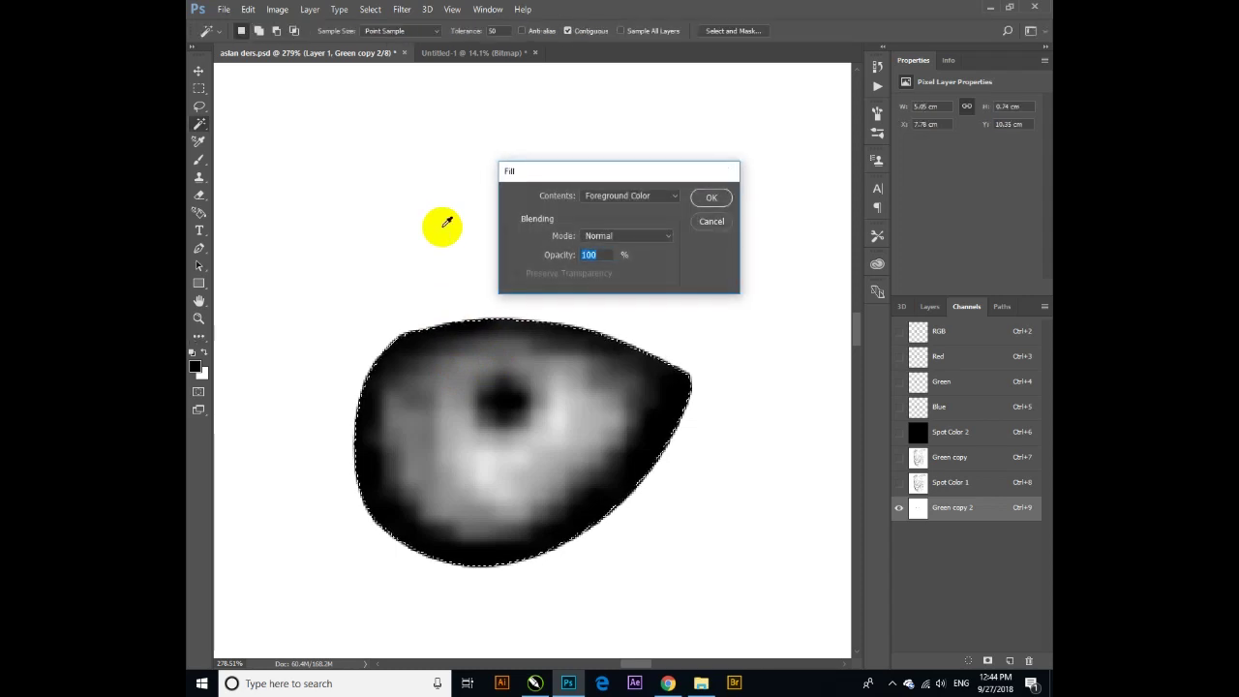
key(Return)
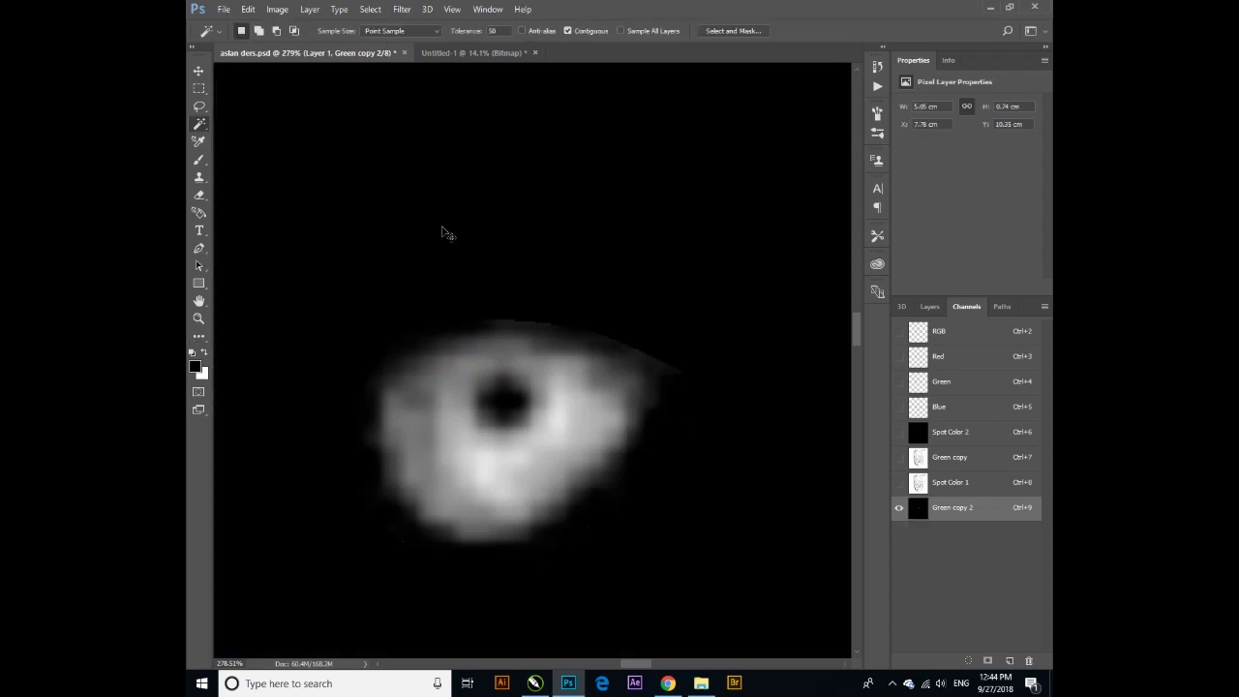
key(ctrl+minus)
key(ctrl+minus)
key(ctrl+minus)
key(ctrl+minus)
key(ctrl+minus)
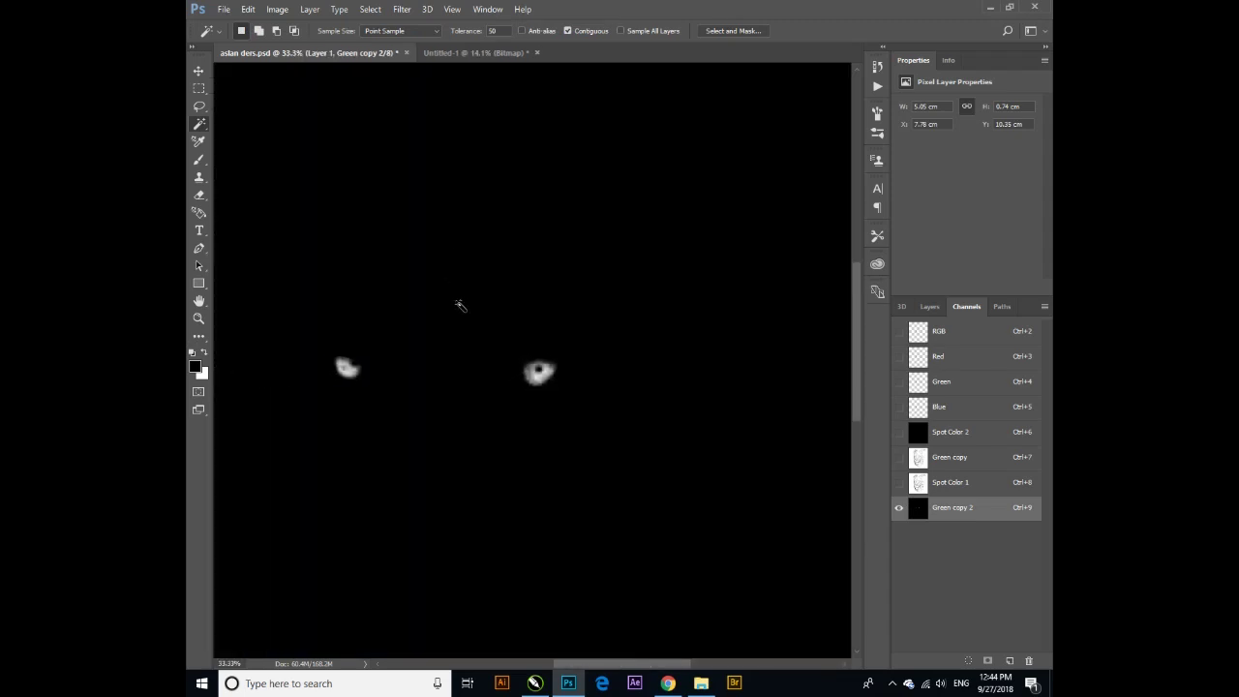
Step: Fit the image on screen, invert Green copy 2, and zoom in on the eyes
click(199, 319)
right_click(324, 272)
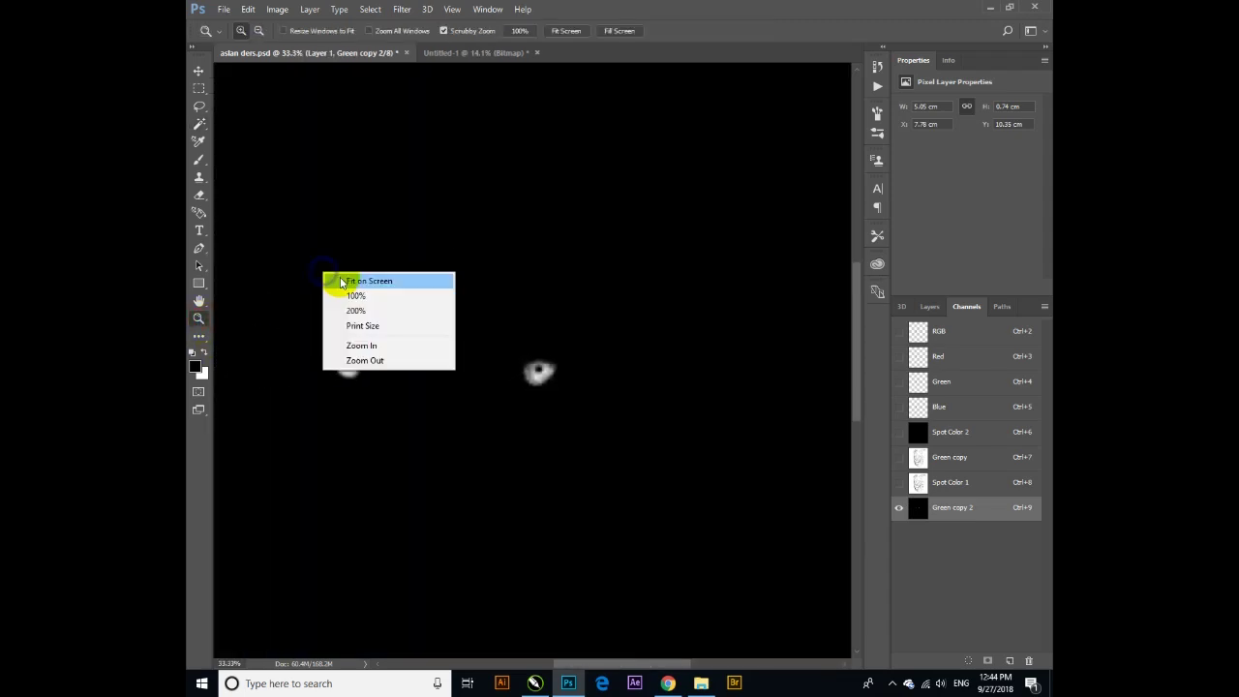
click(339, 278)
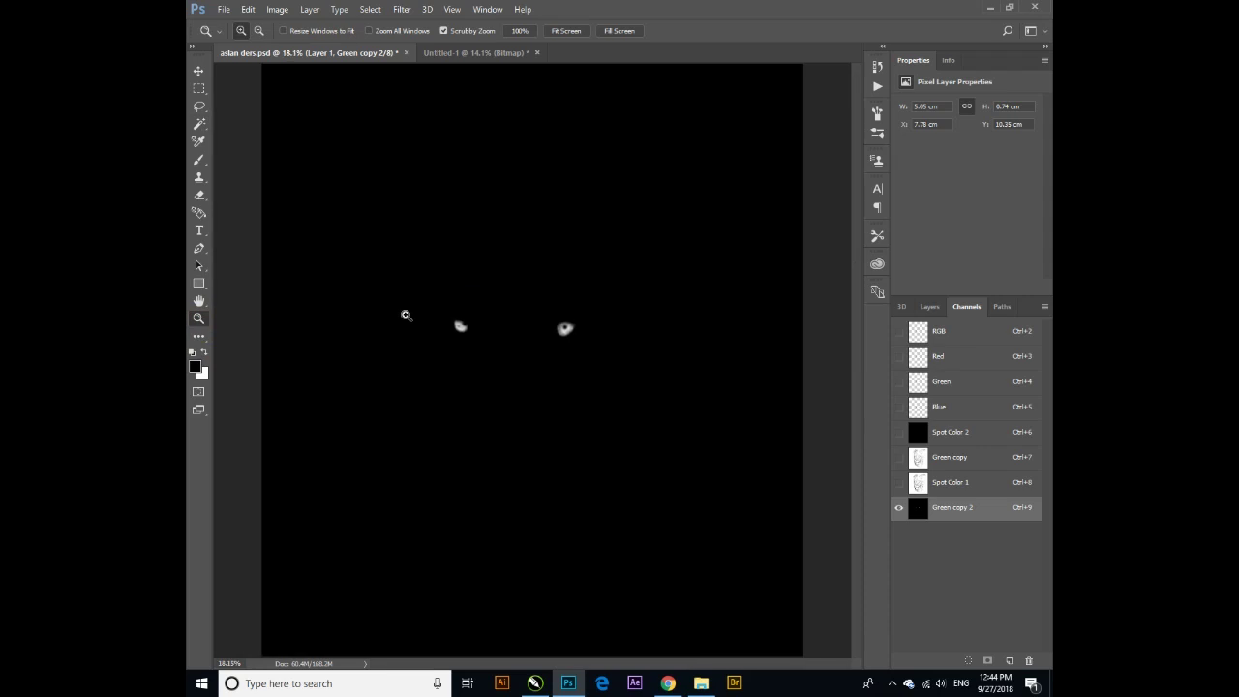
key(ctrl+i)
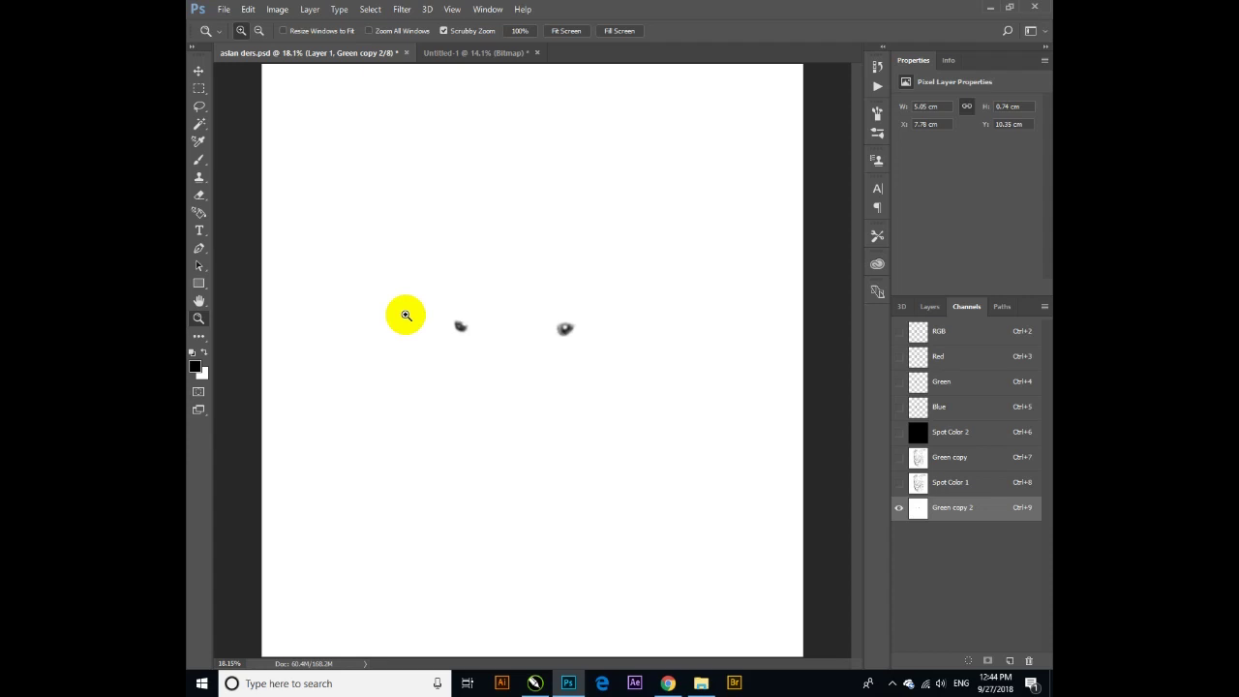
drag(484, 310, 611, 411)
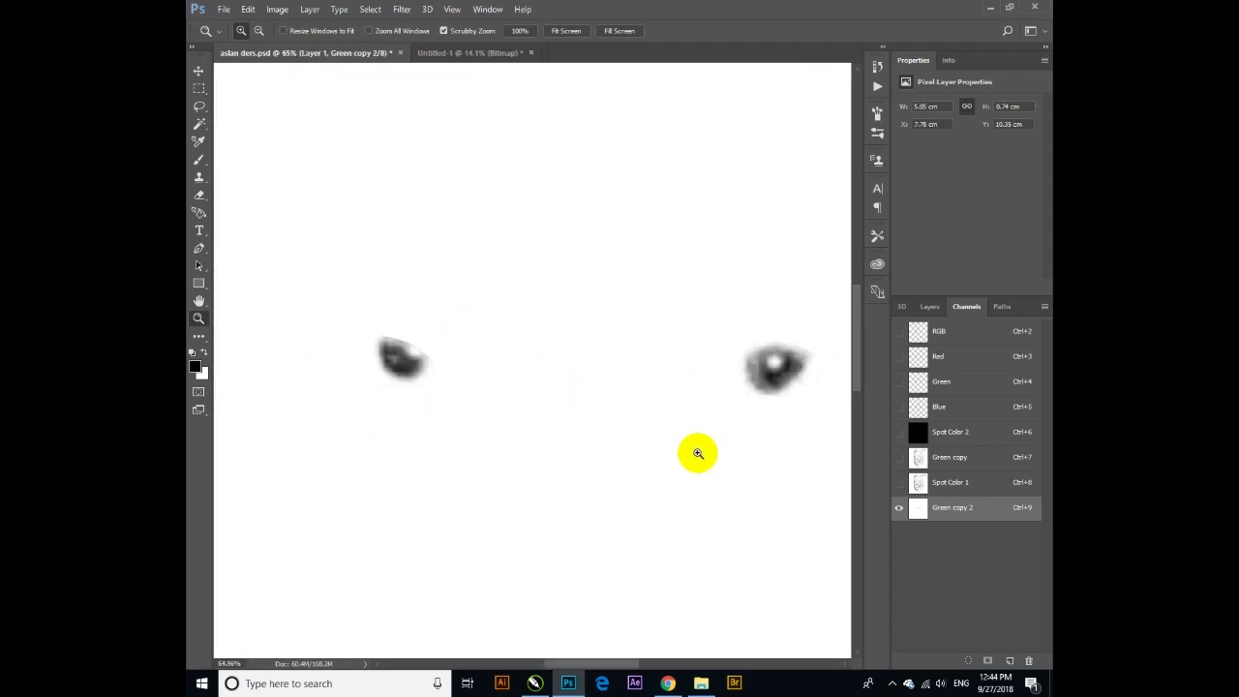
Step: Show Spot Color 1 and 2 and make Green copy 2 a pale yellow spot channel
click(899, 482)
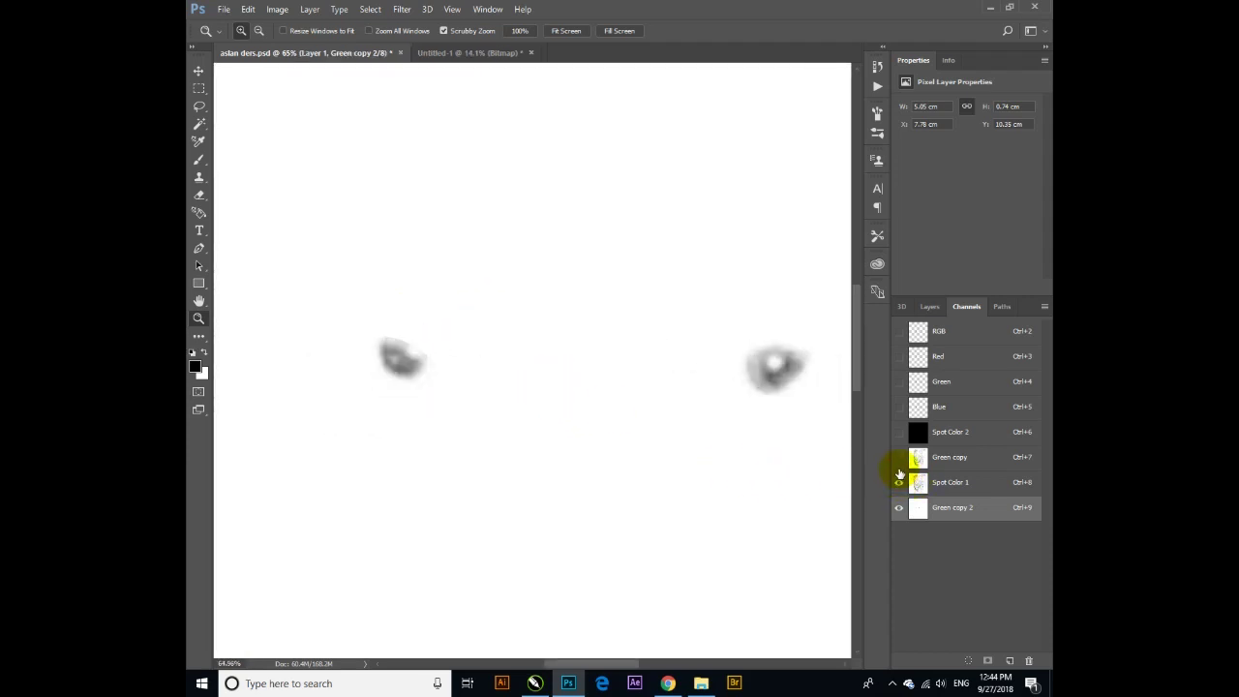
click(898, 432)
double_click(984, 509)
click(535, 263)
click(538, 313)
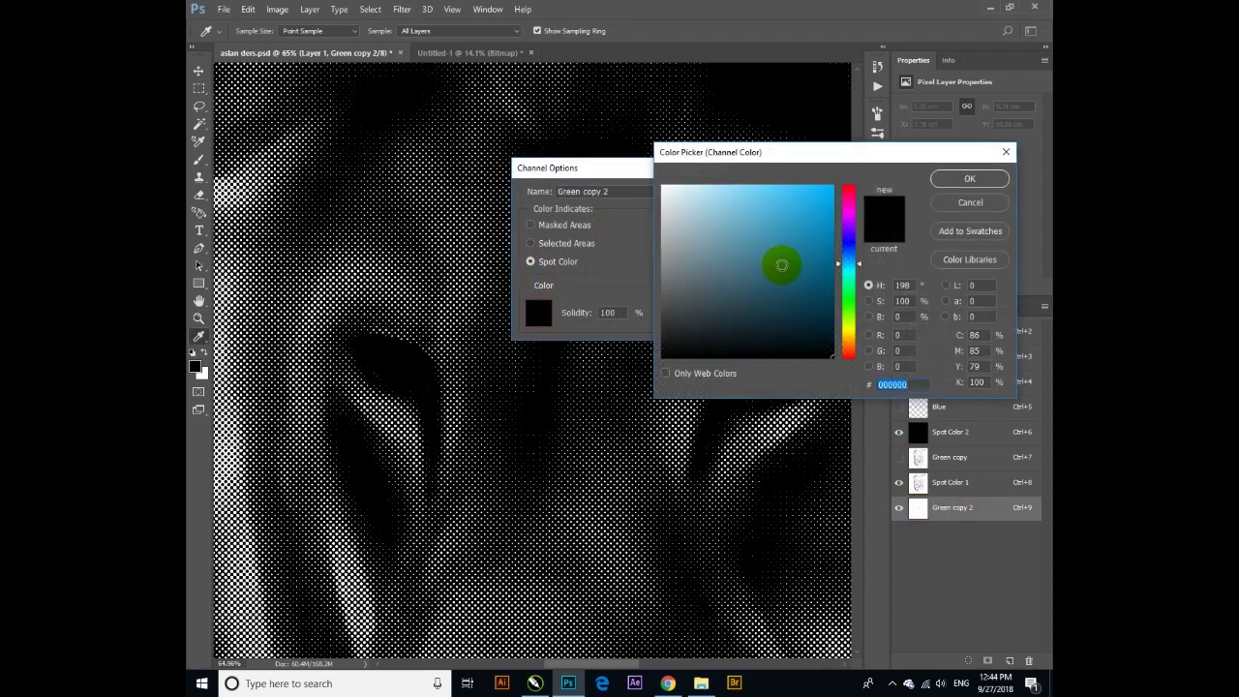
click(850, 327)
click(699, 184)
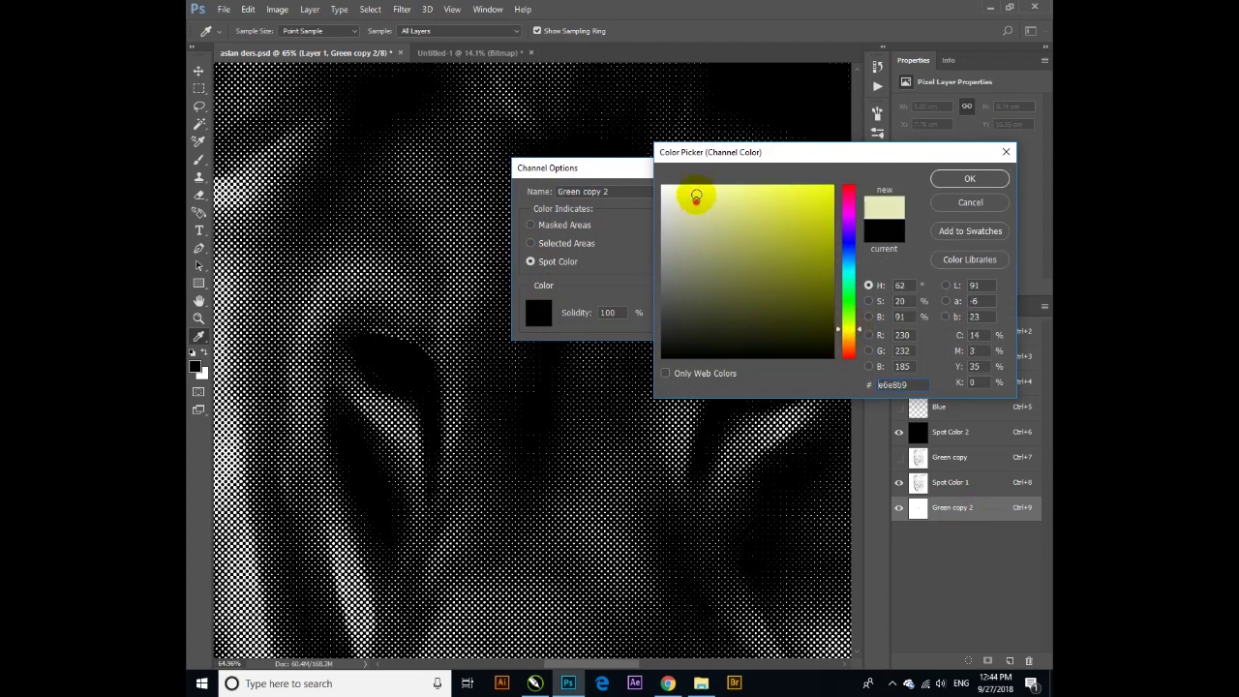
click(943, 180)
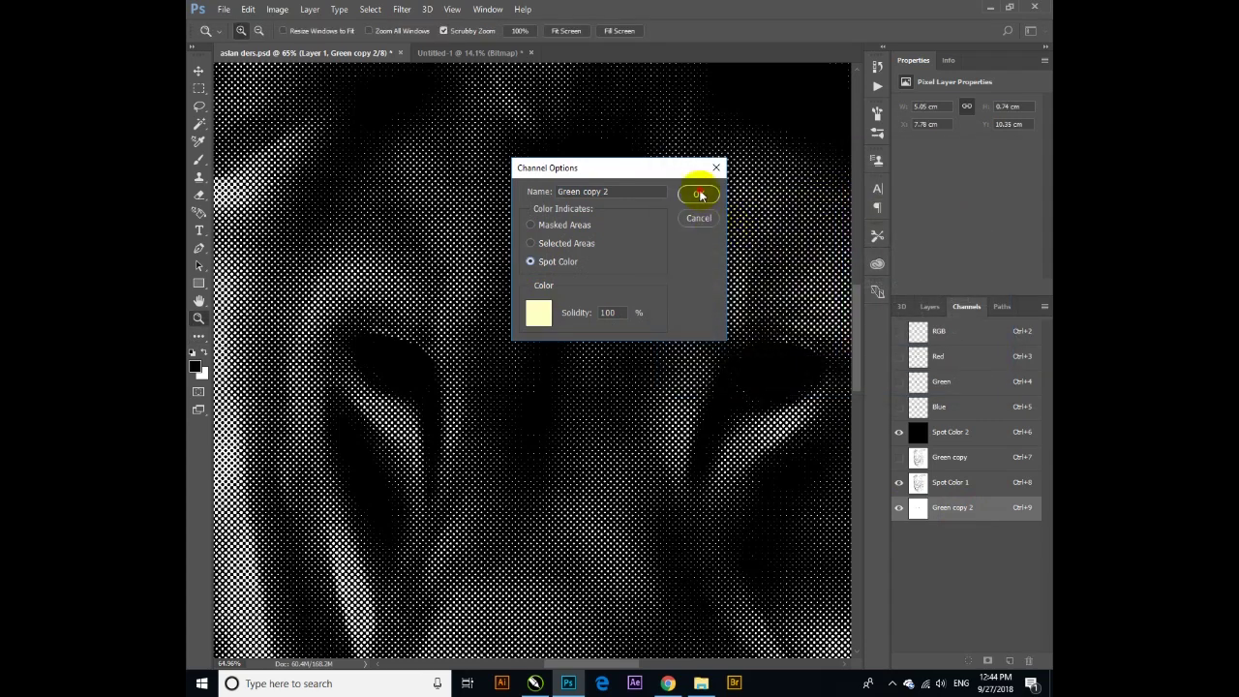
click(698, 193)
Step: Fit the lion on screen, toggle Green copy and Spot Color 1, and inspect each eye closely
key(z)
right_click(493, 246)
click(512, 255)
click(898, 457)
click(898, 482)
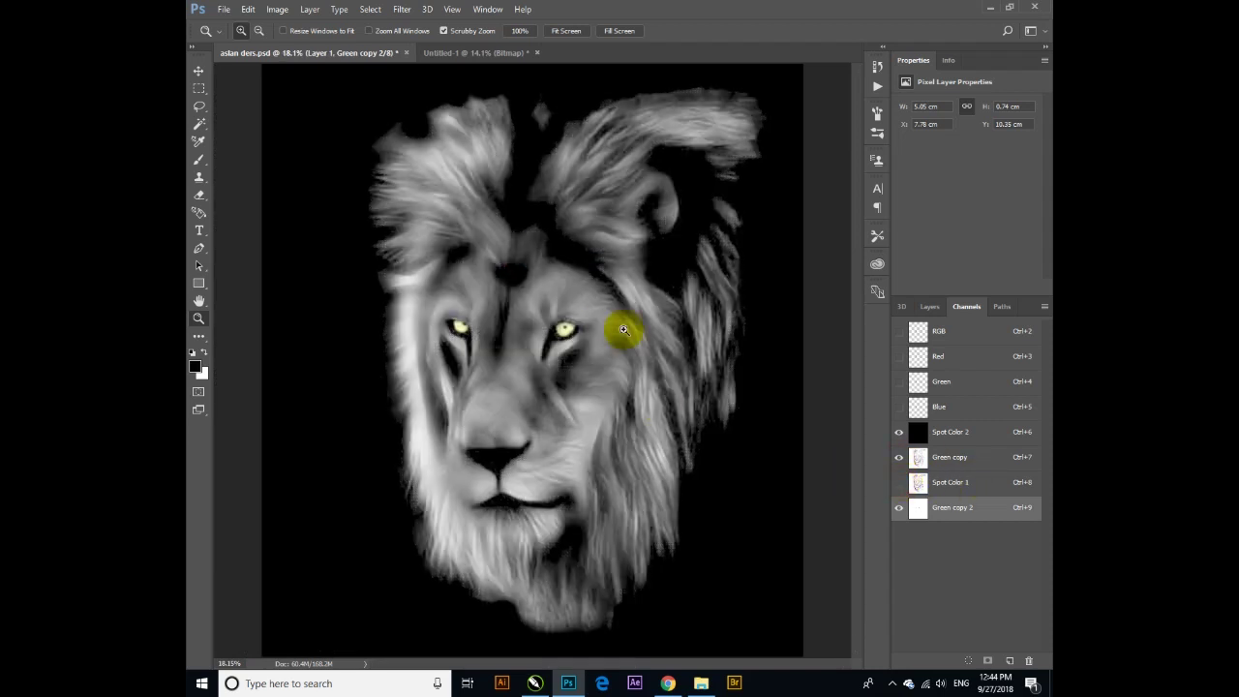
drag(517, 346, 631, 392)
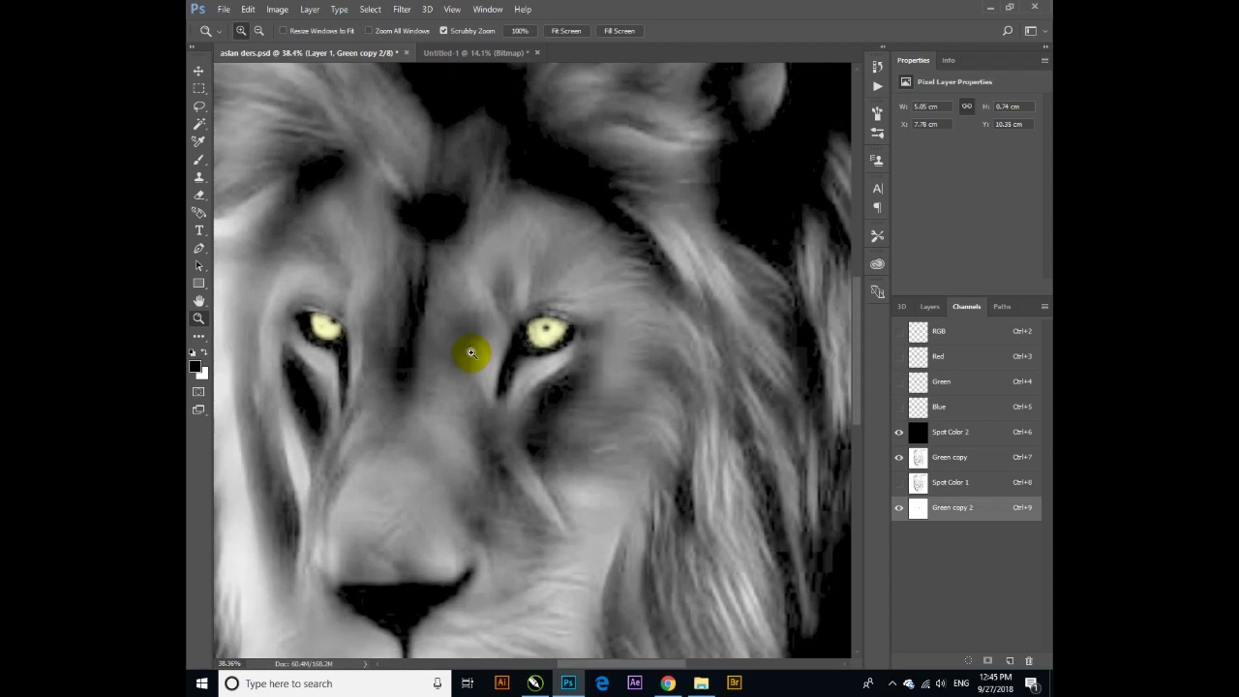
drag(343, 329, 392, 362)
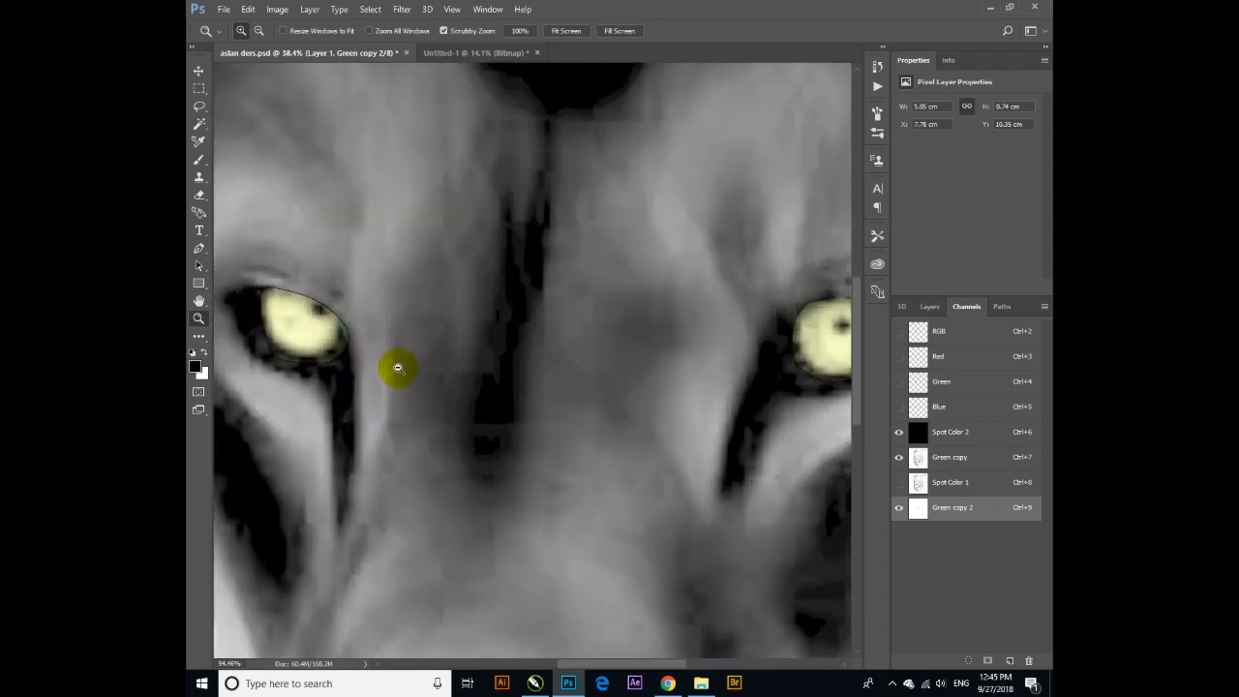
mouse_move(392, 362)
mouse_down()
mouse_move(365, 324)
mouse_move(409, 307)
mouse_up()
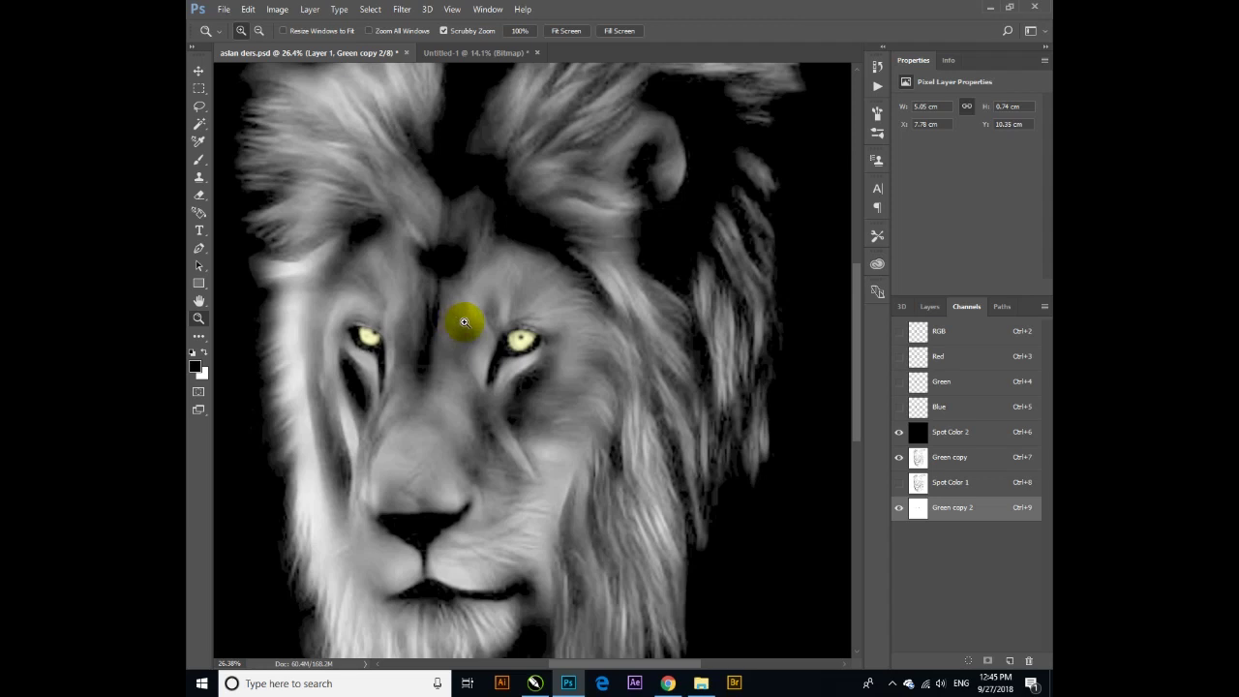
click(898, 460)
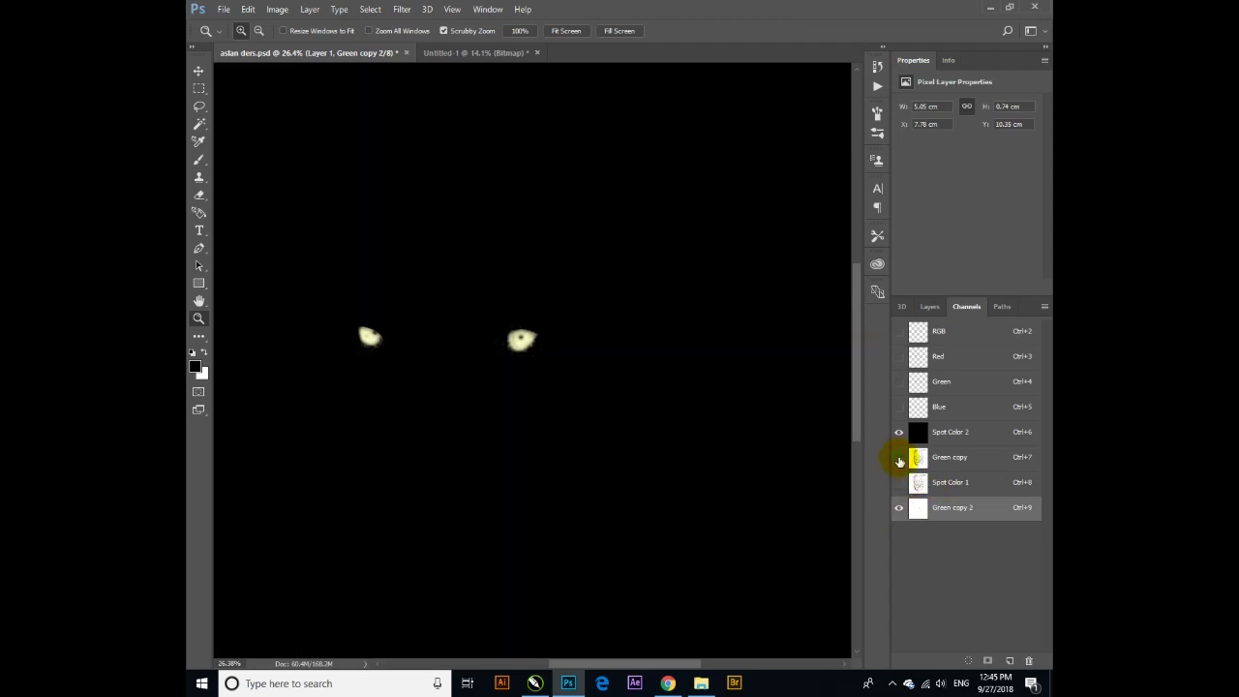
mouse_move(567, 354)
mouse_down()
mouse_move(634, 486)
mouse_move(520, 332)
mouse_move(547, 350)
mouse_up()
Step: Duplicate the Green copy 2 channel into a new document
right_click(921, 508)
click(974, 519)
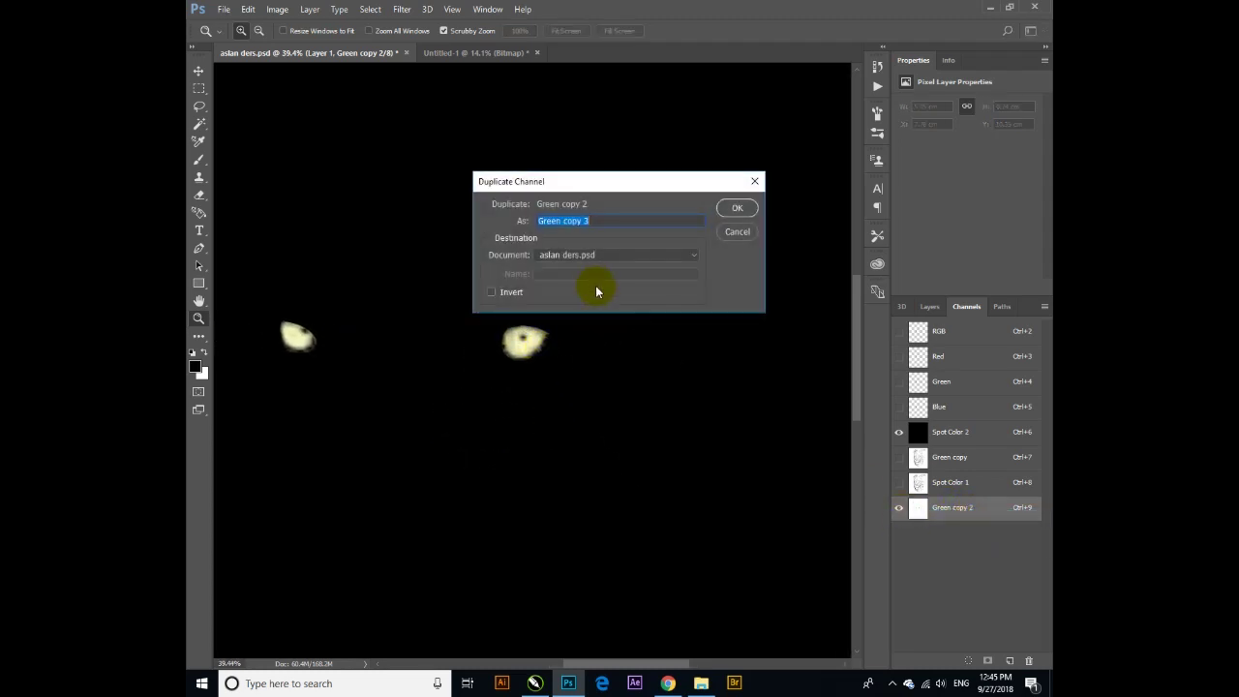
click(597, 255)
click(597, 277)
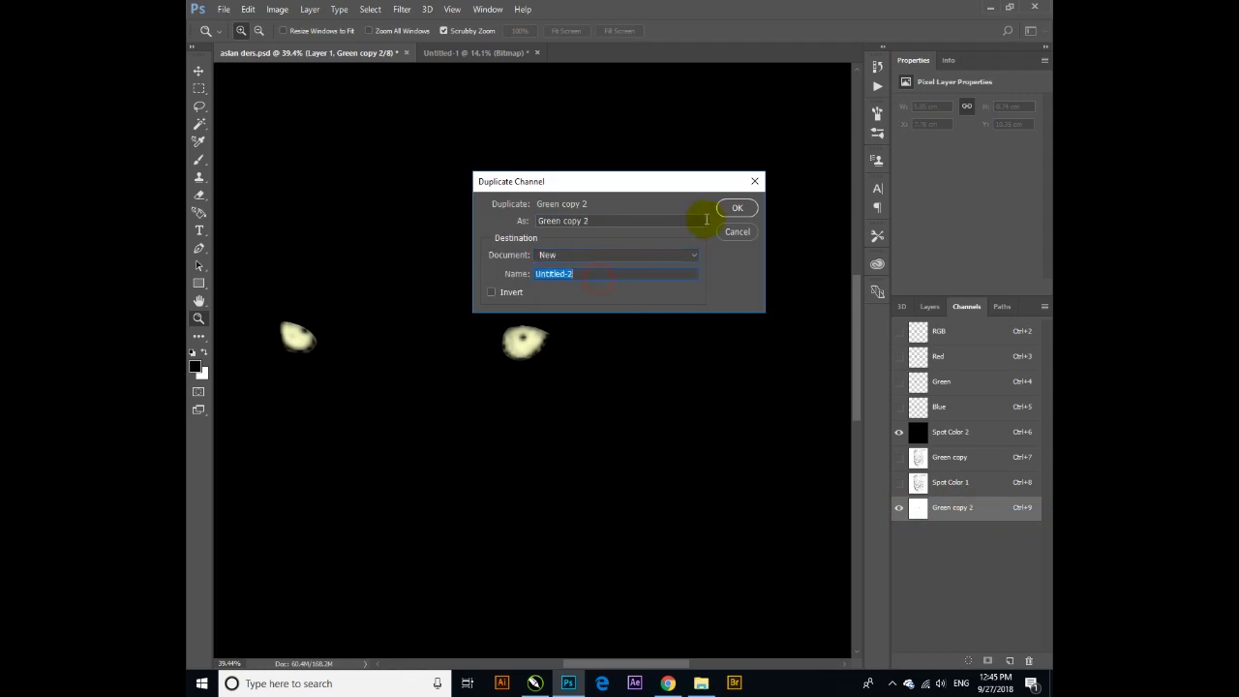
click(736, 207)
Step: Convert the new document to Bitmap mode with a halftone screen
click(278, 10)
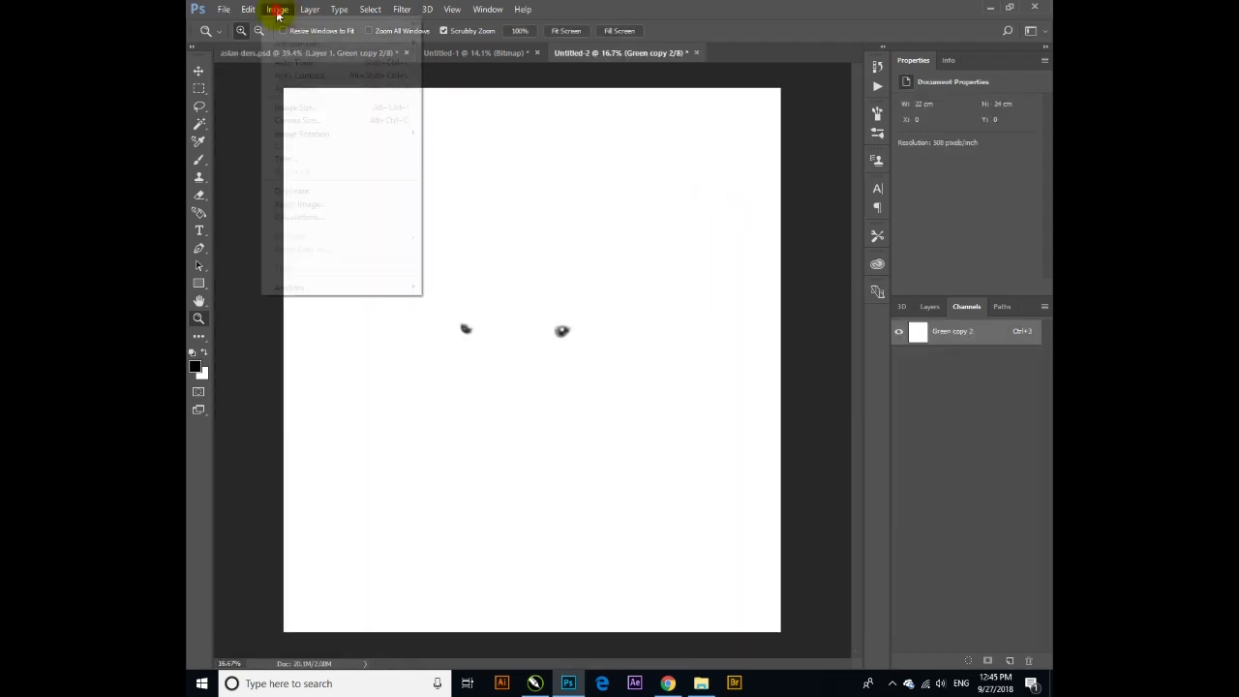
click(440, 25)
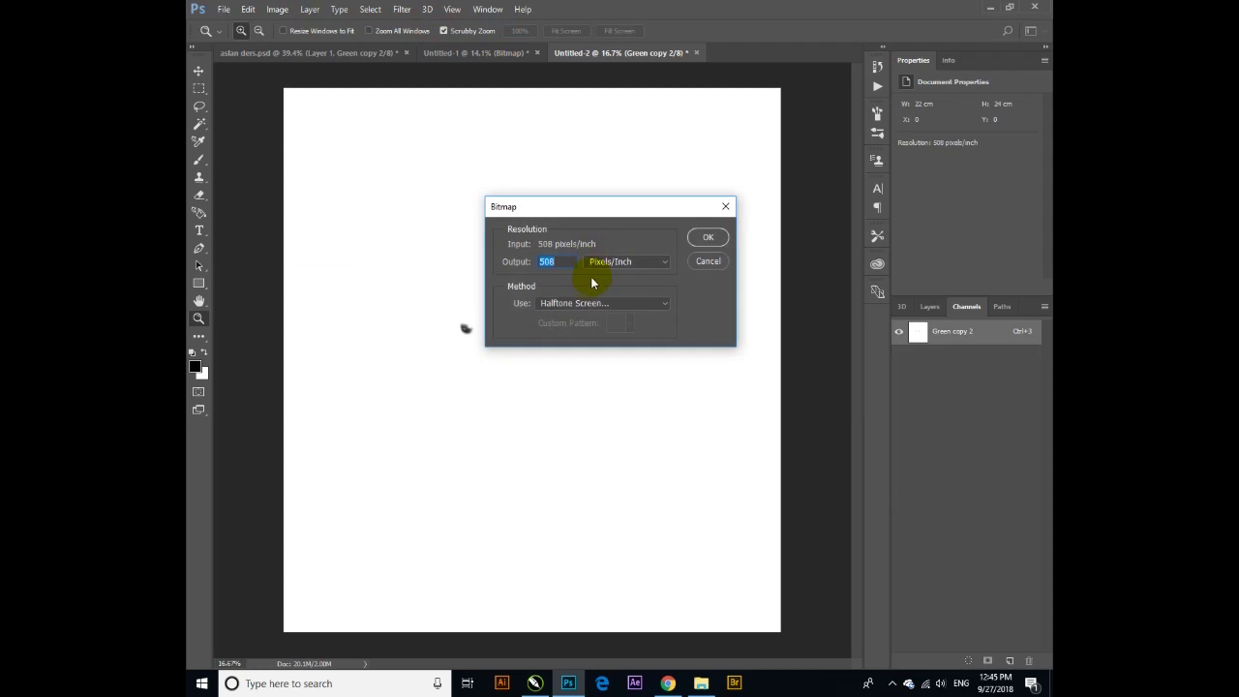
click(708, 238)
click(723, 214)
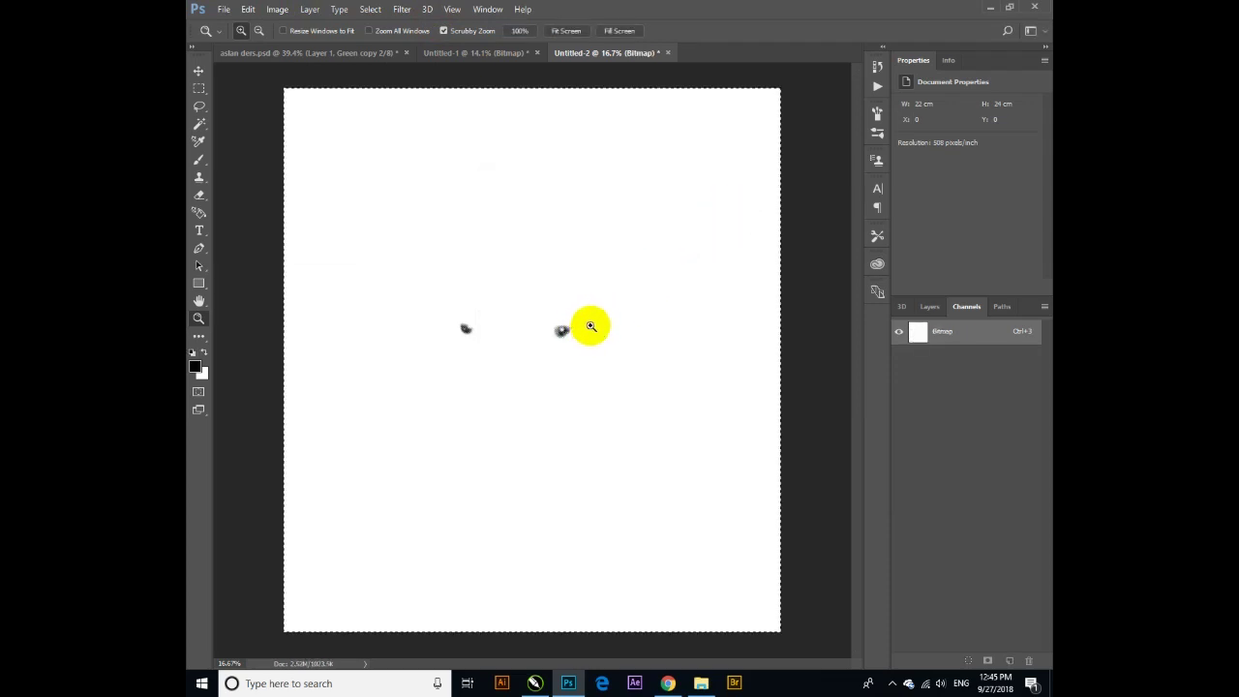
Step: Add an Alpha 1 channel for the eye dots in aslan ders.psd and show Spot Color 1 and 2
click(478, 54)
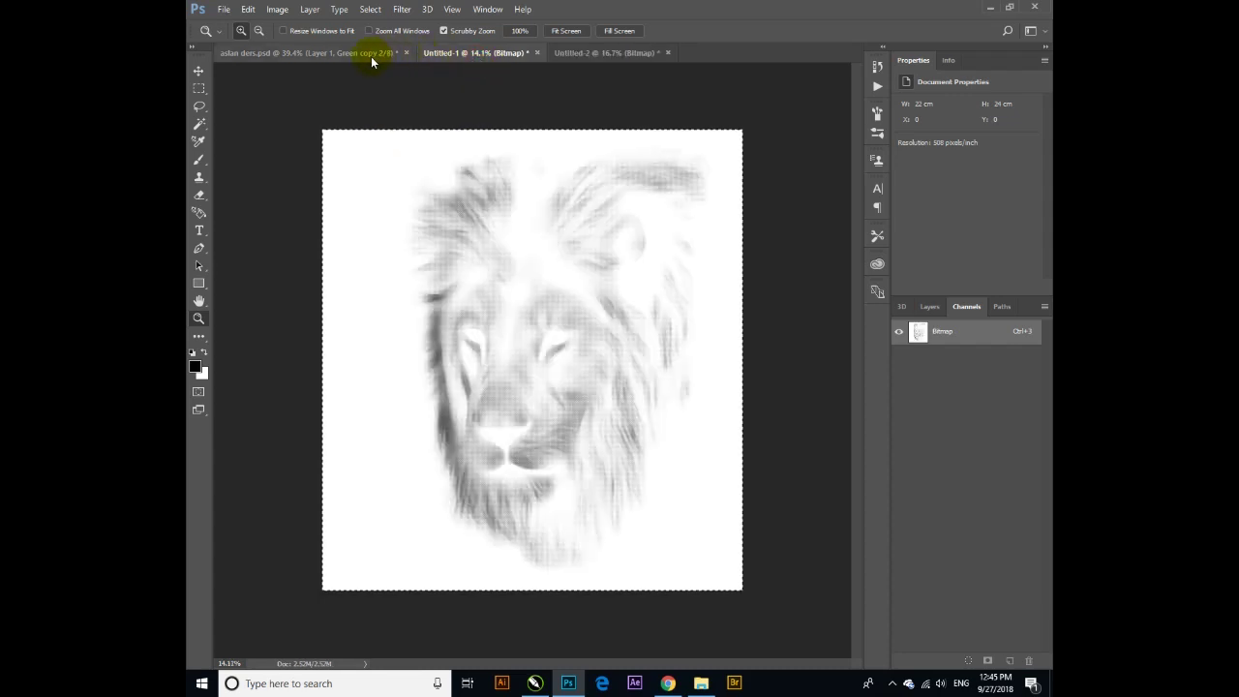
click(371, 54)
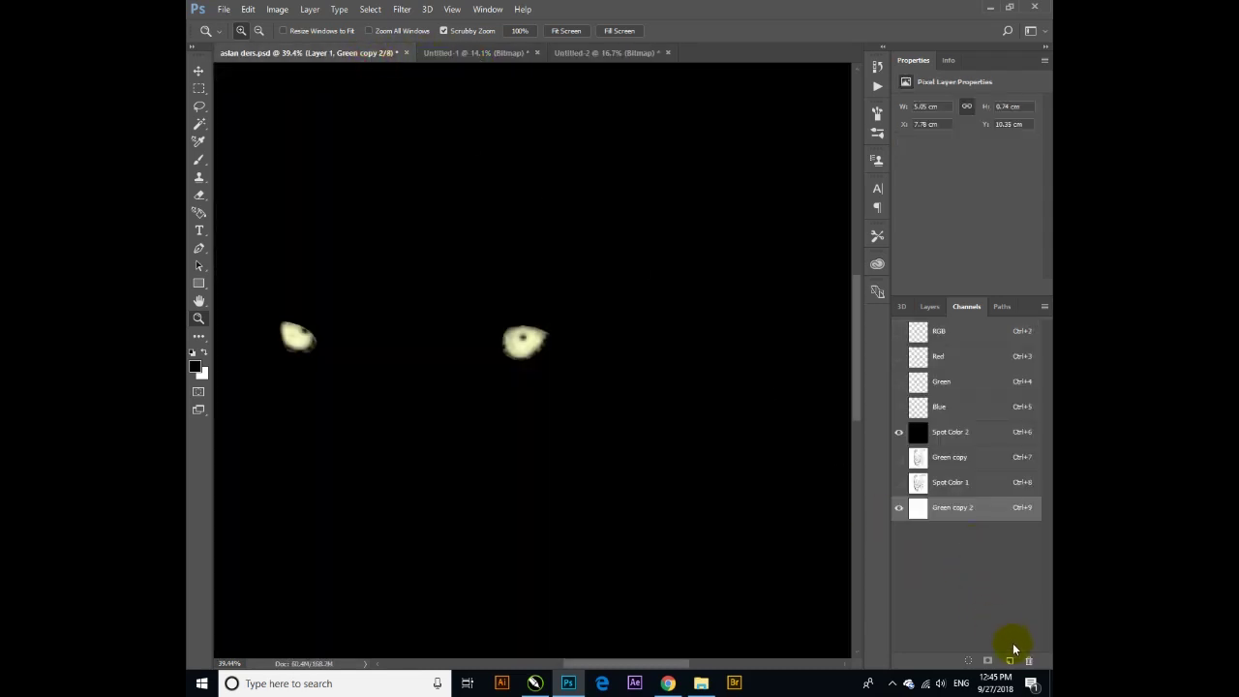
click(1008, 660)
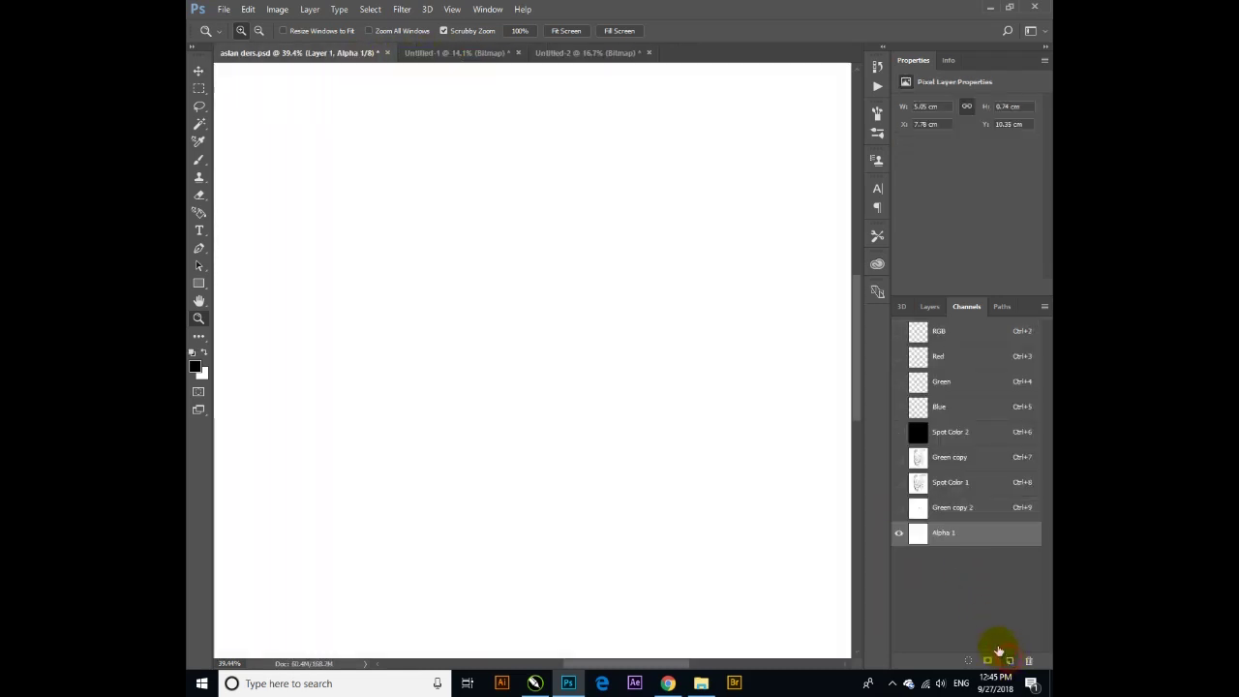
click(897, 531)
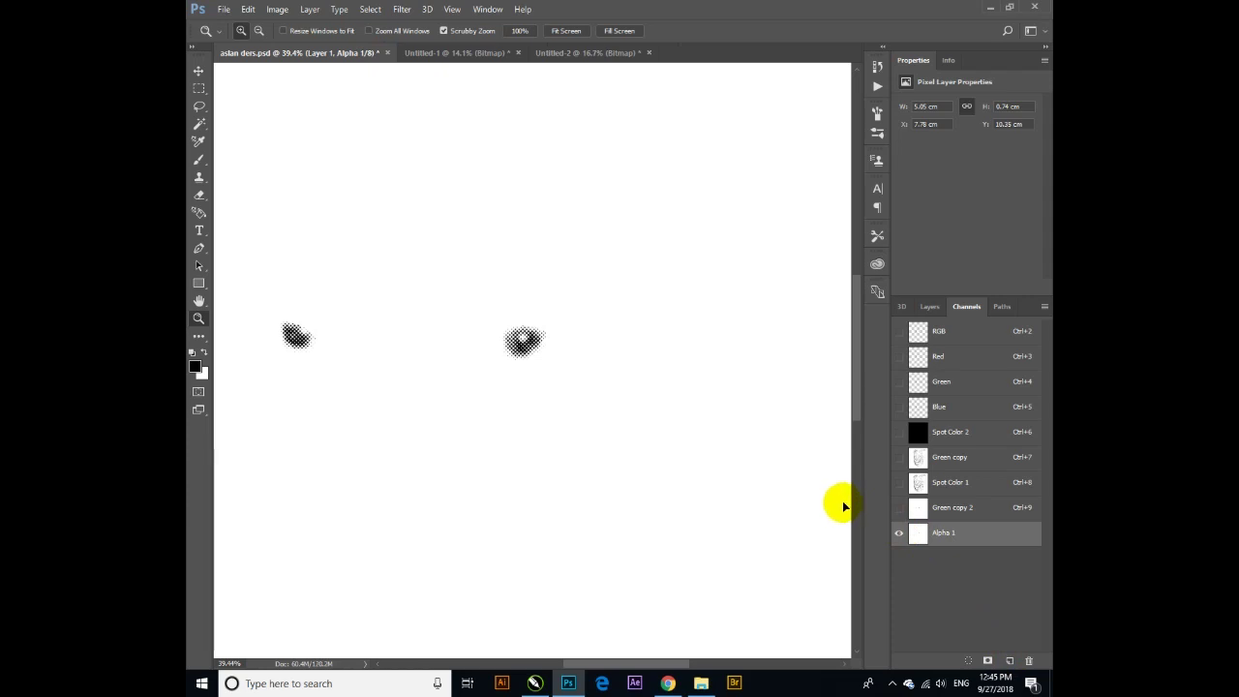
right_click(644, 394)
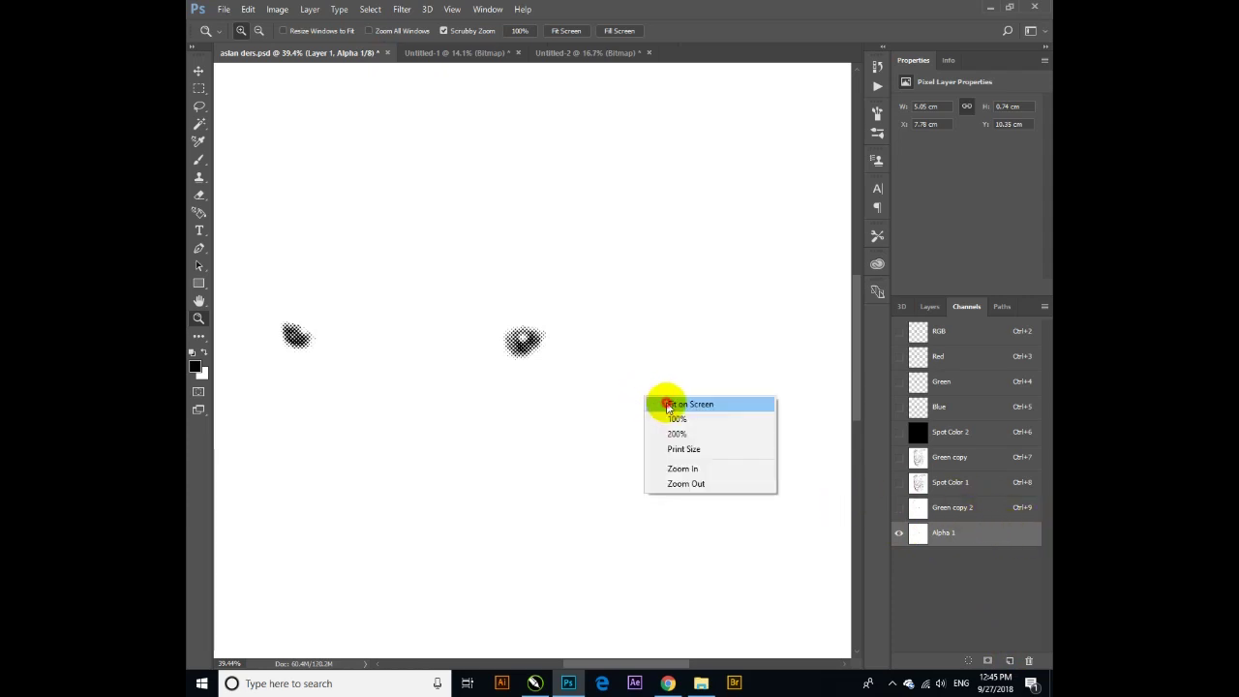
click(663, 403)
click(897, 482)
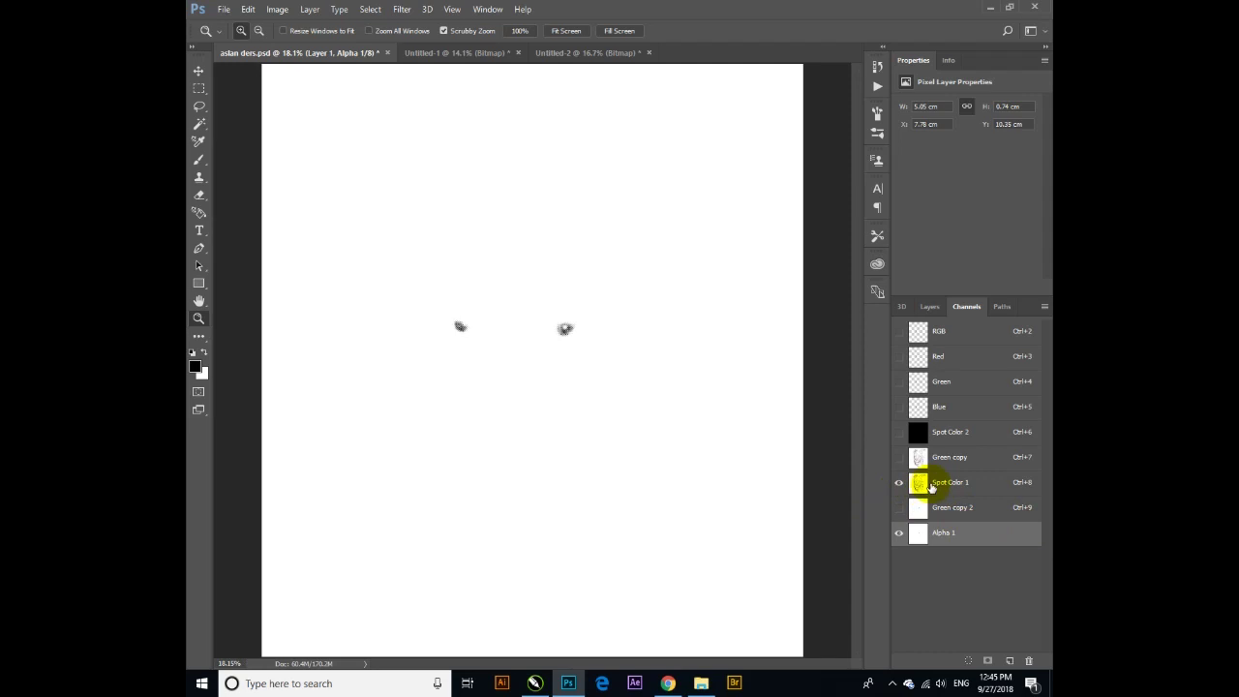
click(898, 432)
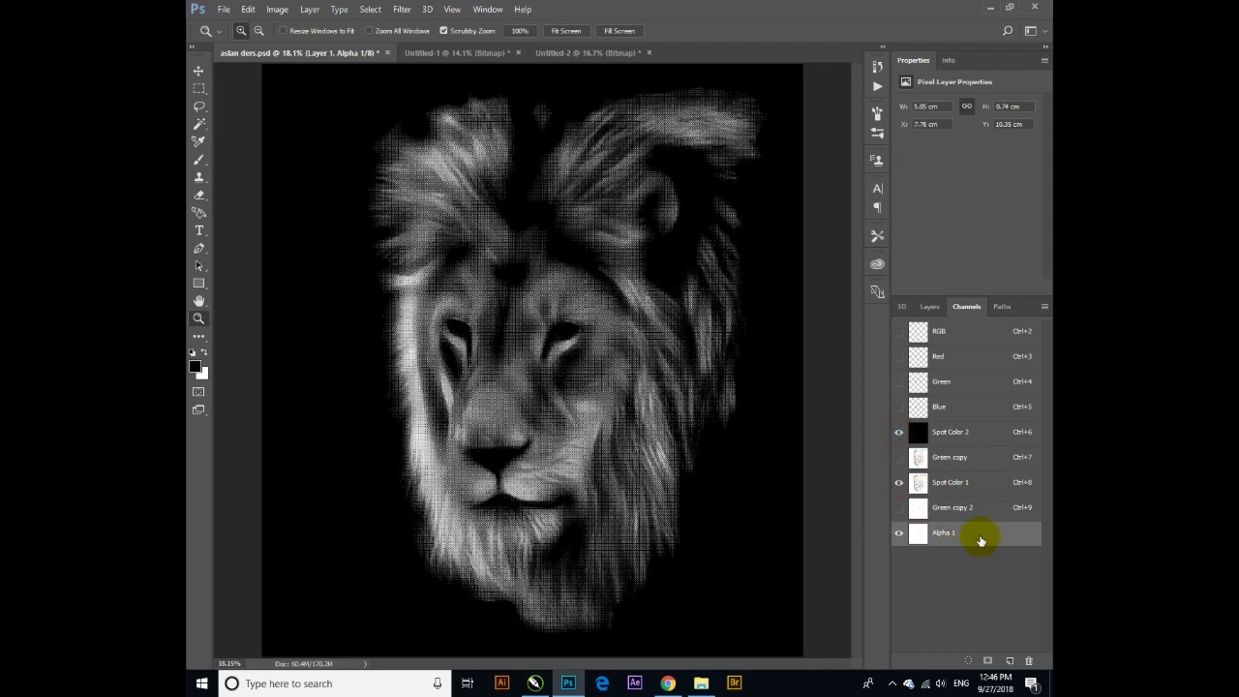
Step: Move Alpha 1 above Green copy 2 and make it pale yellow (faffd7) spot channel Spot Color 3
drag(973, 535, 958, 507)
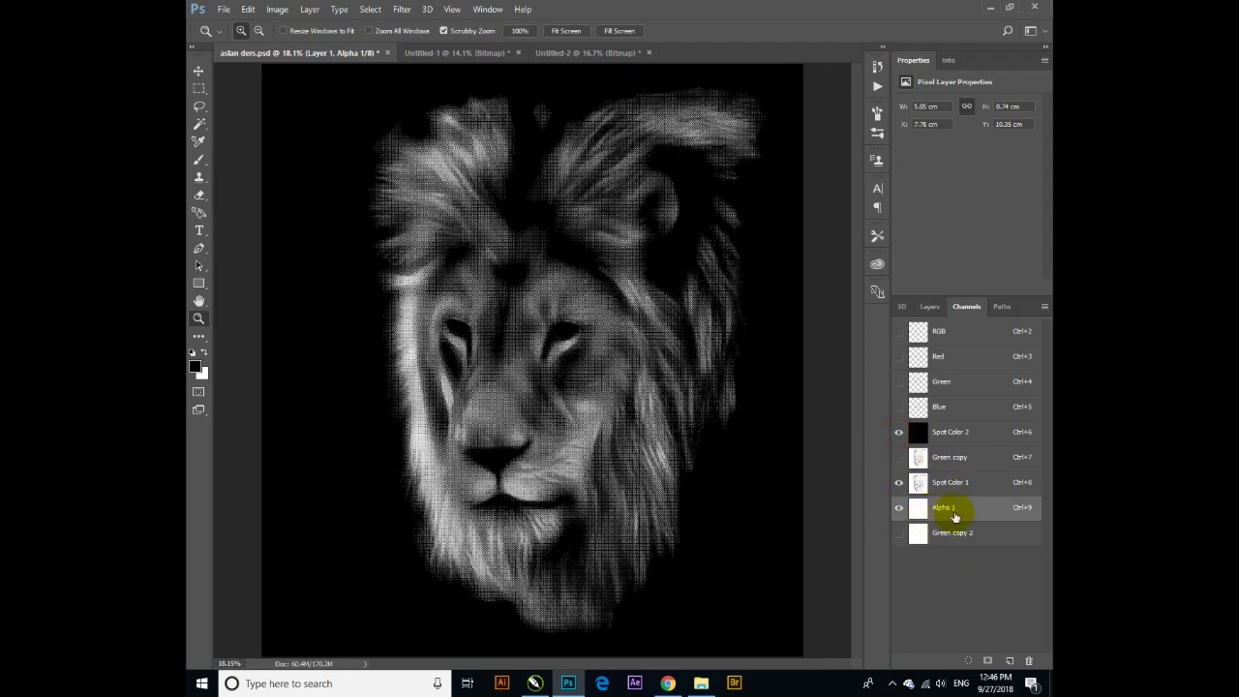
drag(954, 452, 956, 520)
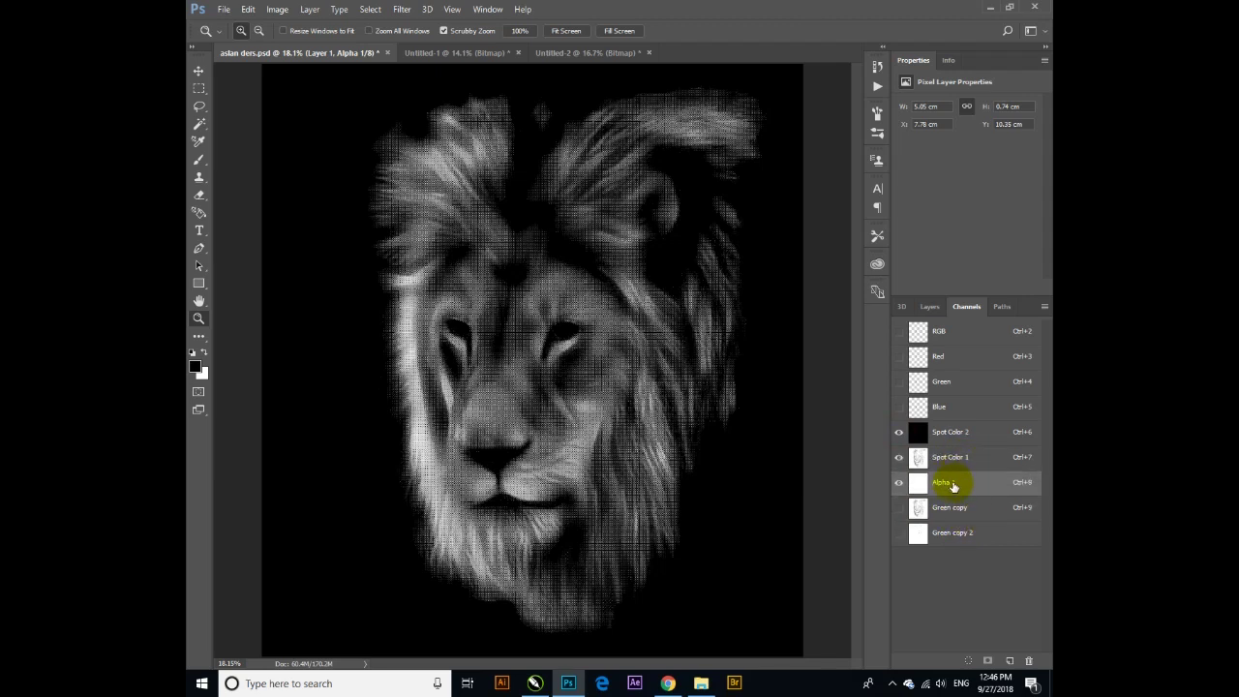
double_click(956, 482)
click(555, 269)
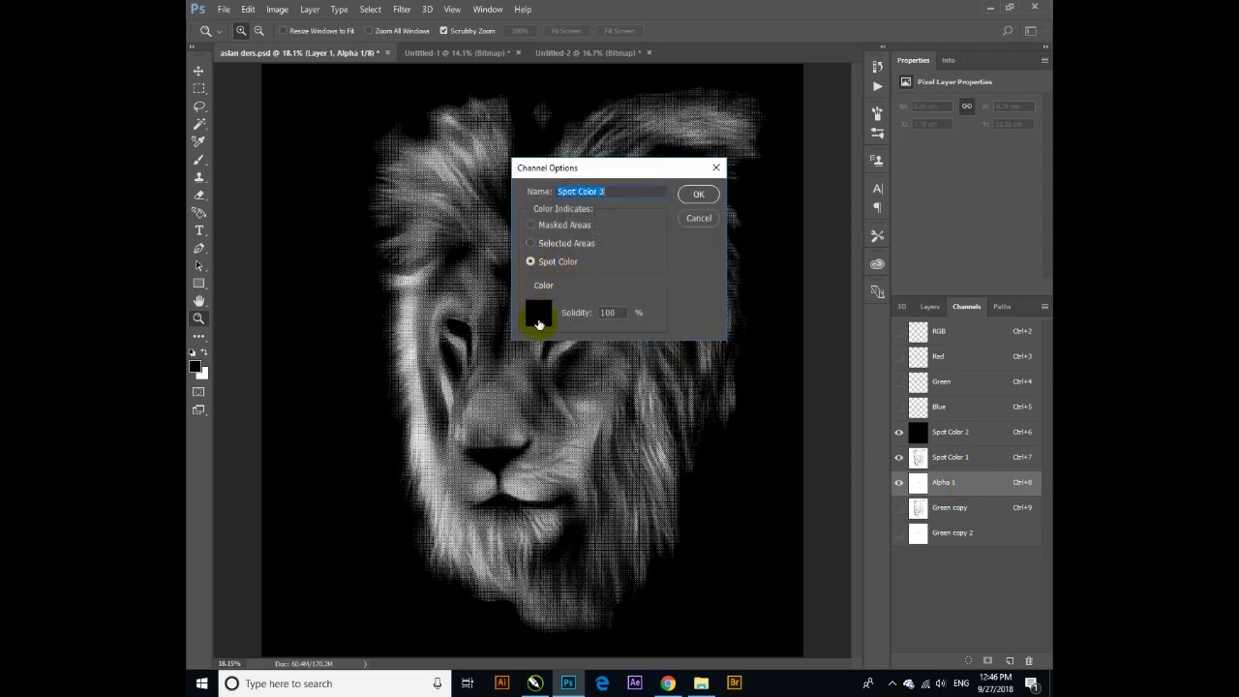
click(538, 311)
click(849, 329)
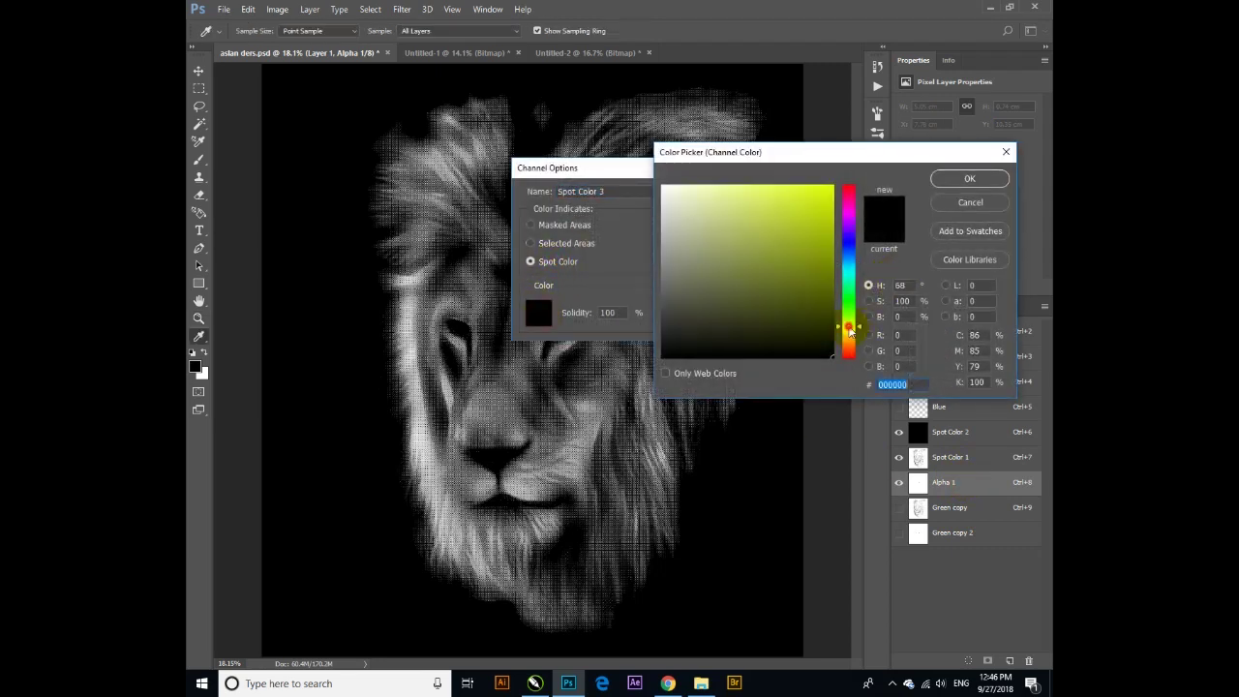
drag(703, 210, 687, 184)
click(970, 179)
click(693, 193)
key(z)
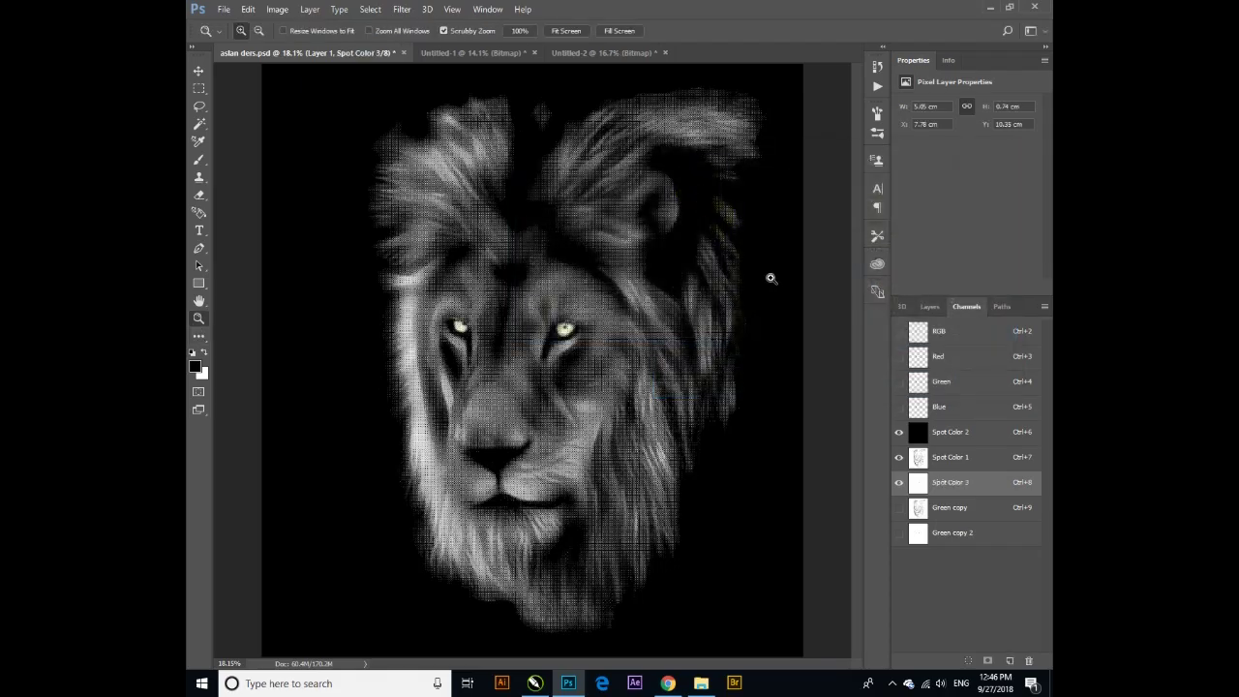
drag(607, 322, 691, 442)
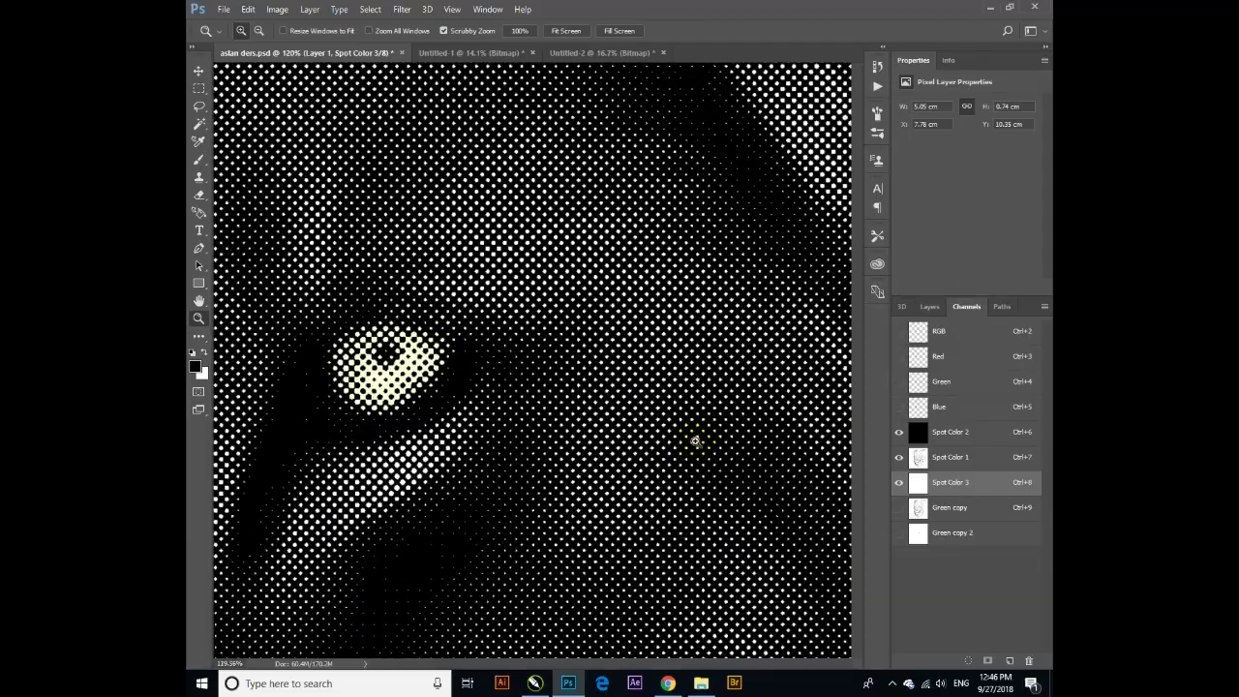
drag(500, 372, 443, 313)
mouse_move(395, 391)
mouse_down()
mouse_move(326, 290)
mouse_move(338, 318)
mouse_up()
mouse_move(507, 332)
mouse_down()
mouse_move(552, 354)
mouse_move(542, 354)
mouse_move(551, 340)
mouse_move(546, 368)
mouse_up()
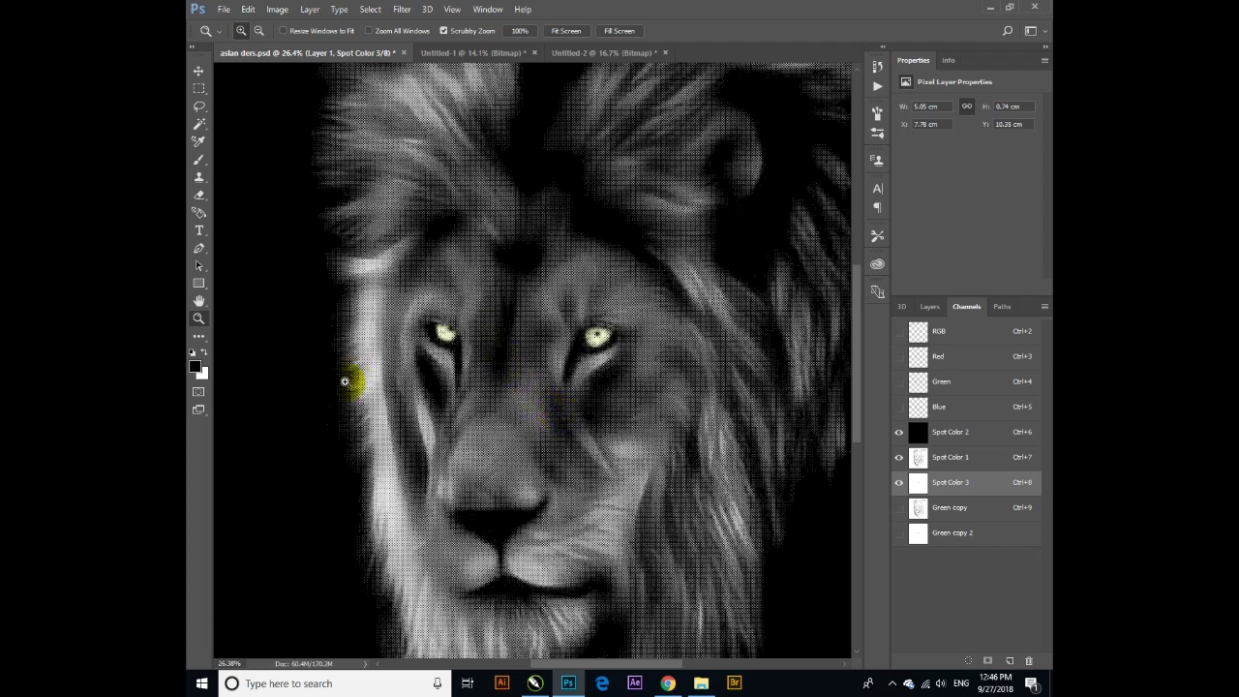
click(194, 341)
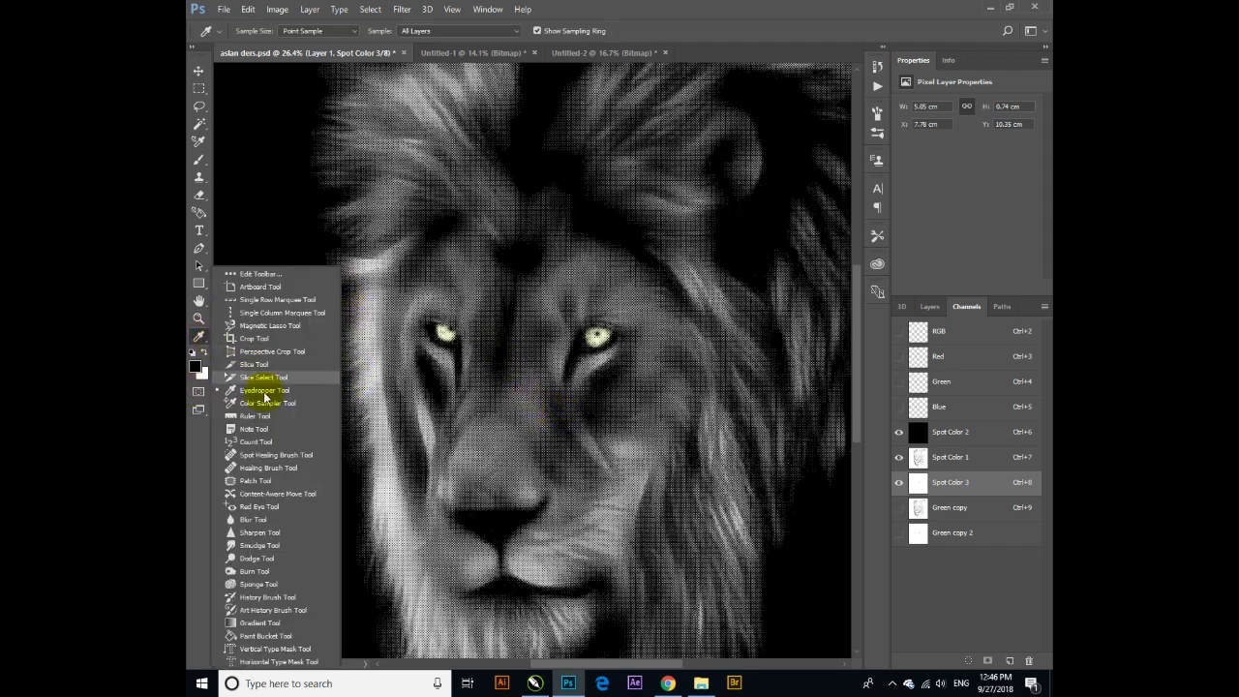
click(256, 558)
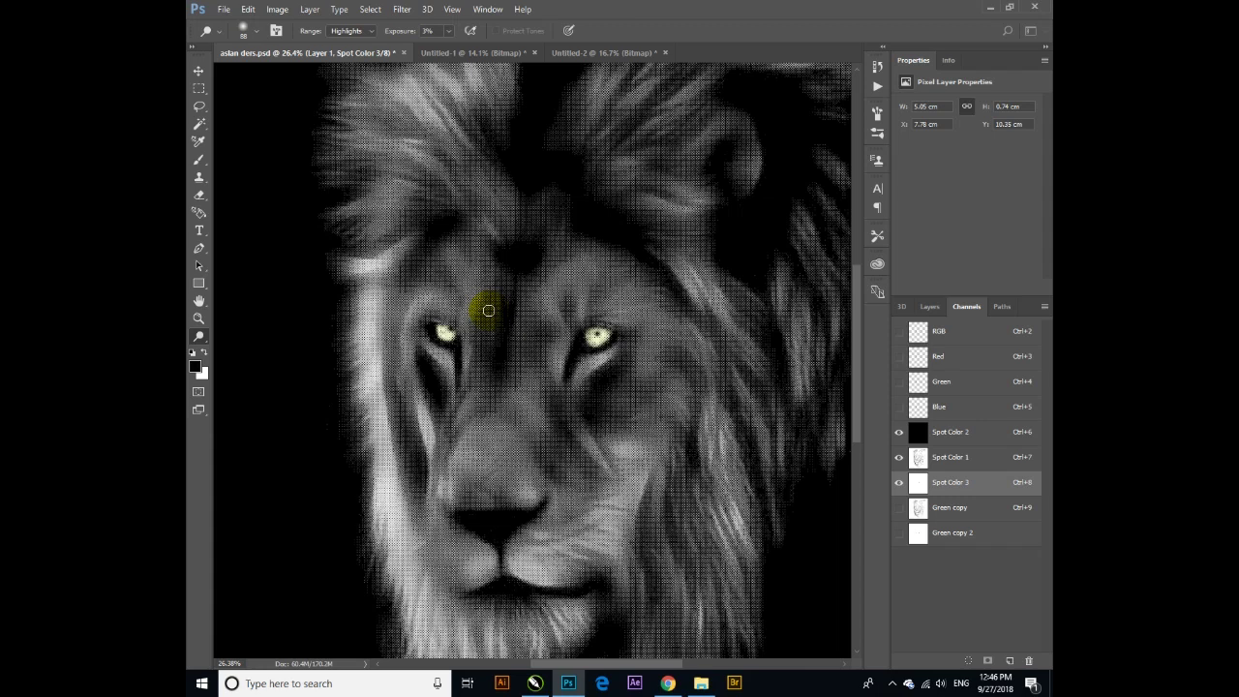
click(199, 317)
drag(445, 312, 481, 308)
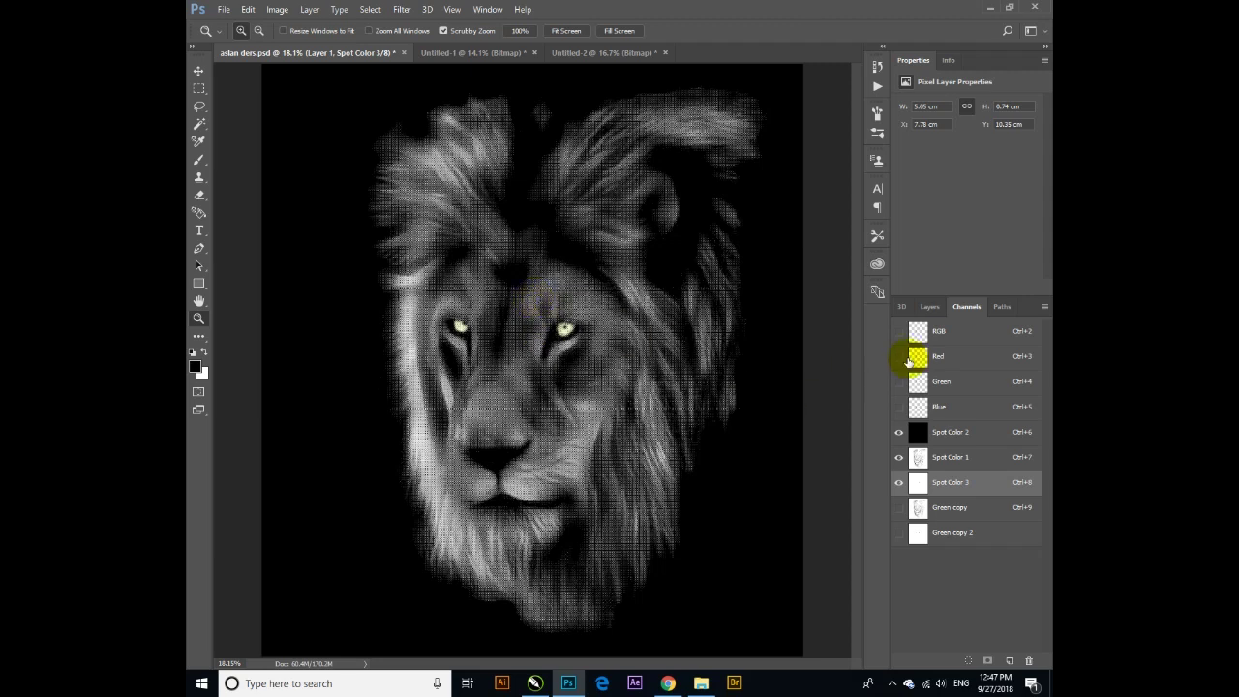
Step: Show the Background copy lion layer, turn on all three spot channels with RGB, and zoom near an eye
click(965, 341)
click(929, 306)
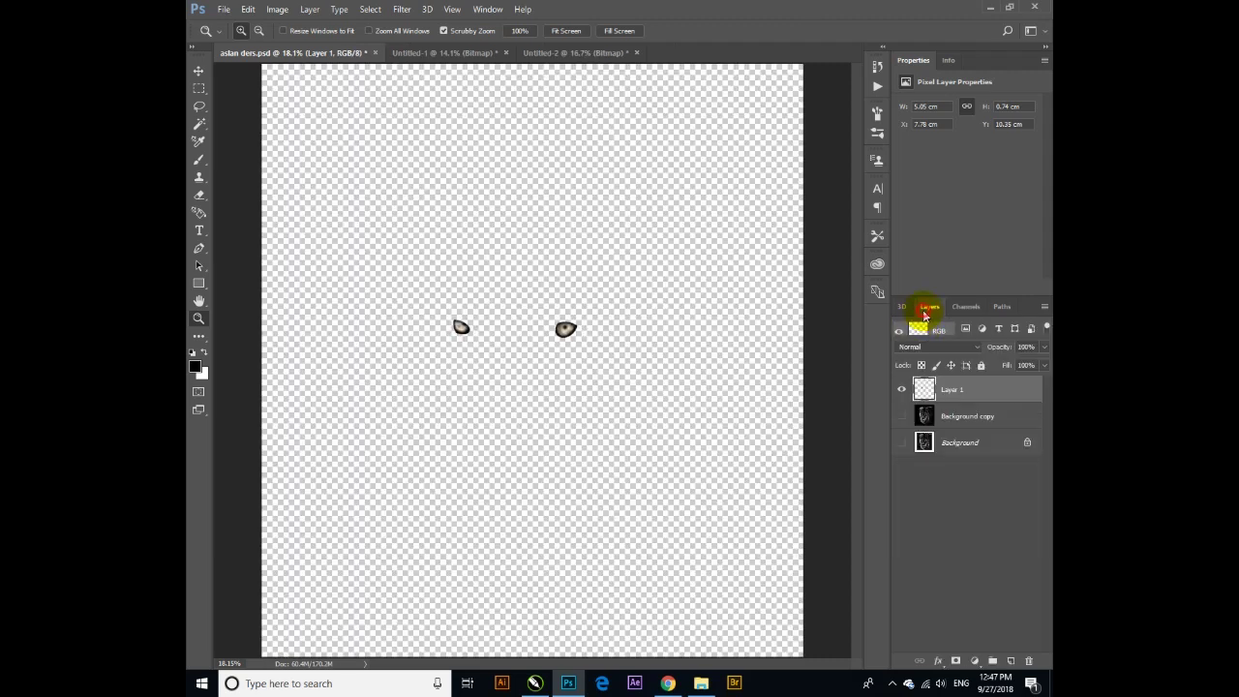
click(901, 415)
click(979, 308)
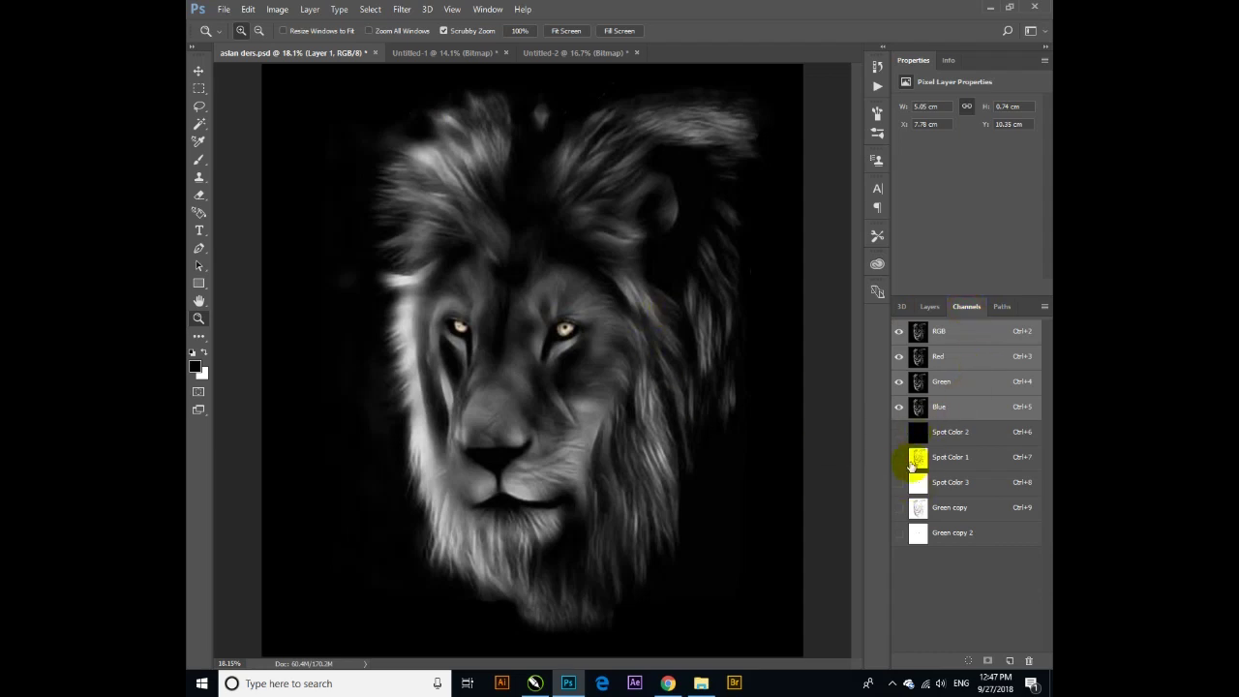
drag(899, 432, 899, 482)
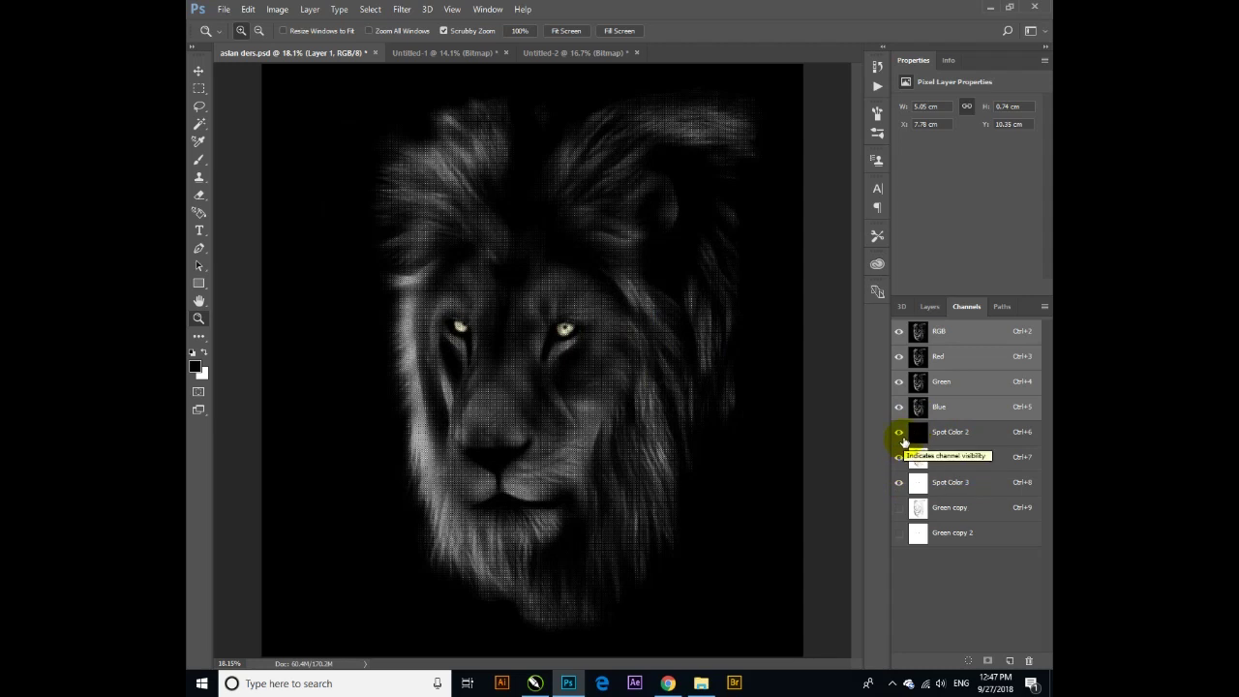
click(899, 332)
click(899, 333)
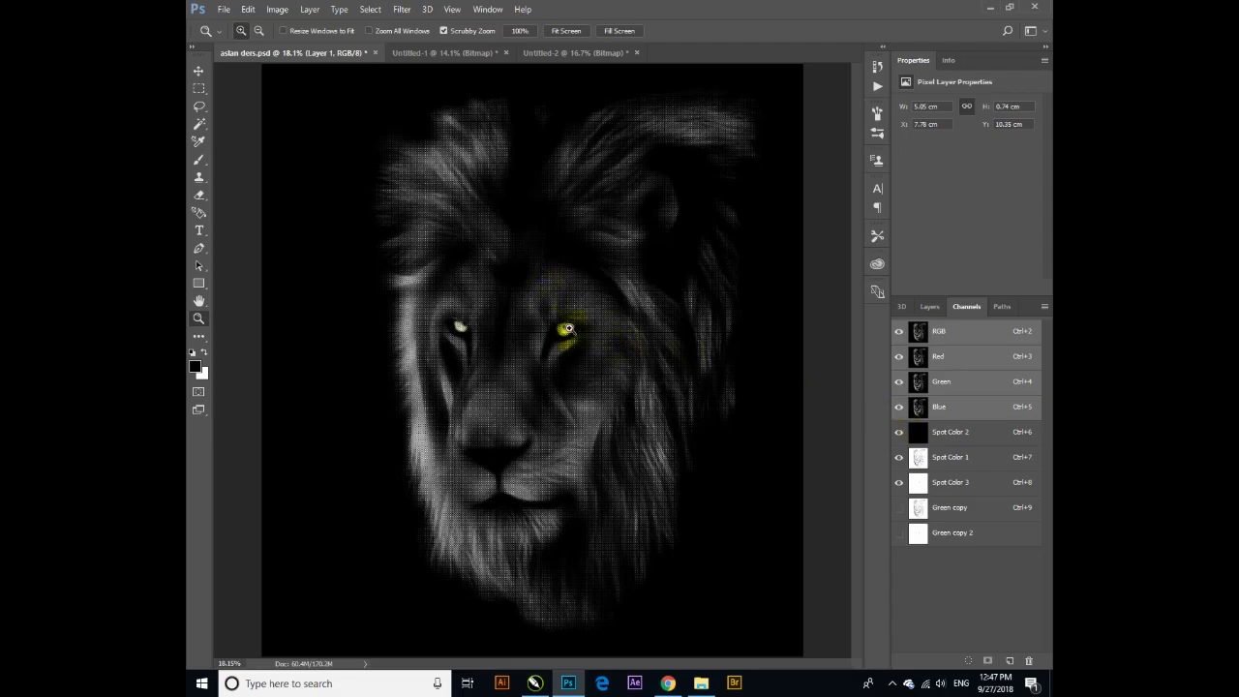
mouse_move(470, 364)
mouse_down()
mouse_move(542, 475)
mouse_move(506, 429)
mouse_move(551, 461)
mouse_move(448, 326)
mouse_move(493, 407)
mouse_move(650, 338)
mouse_up()
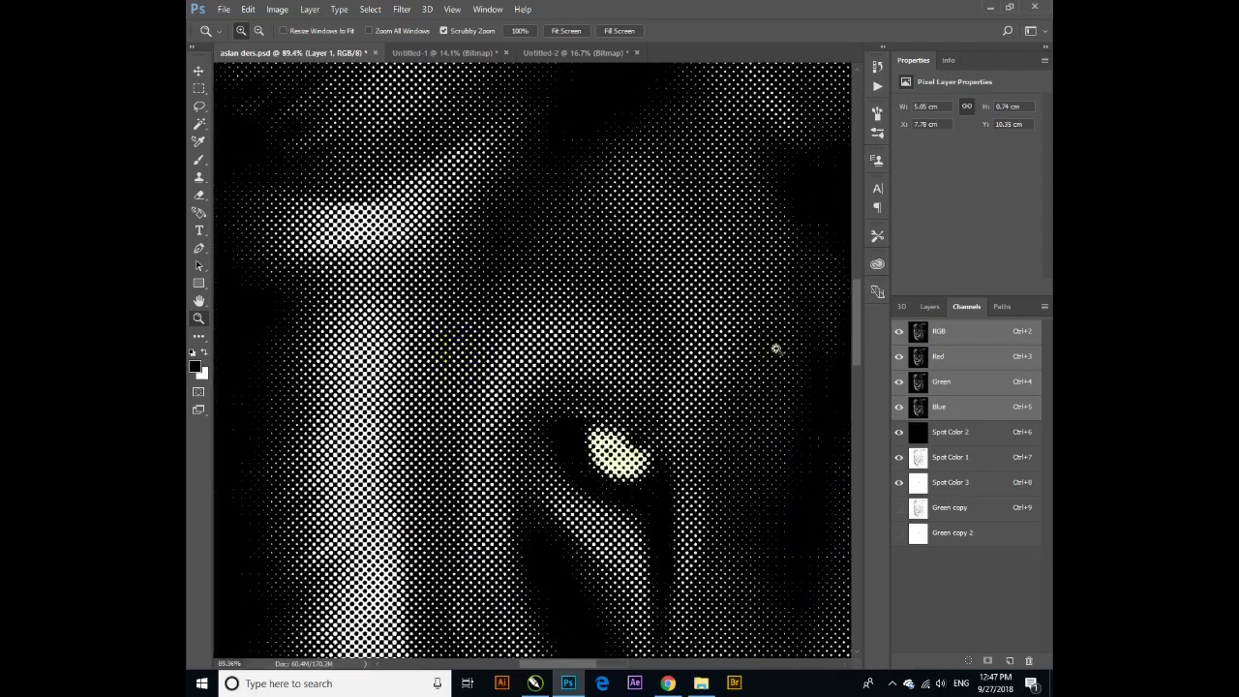
click(900, 433)
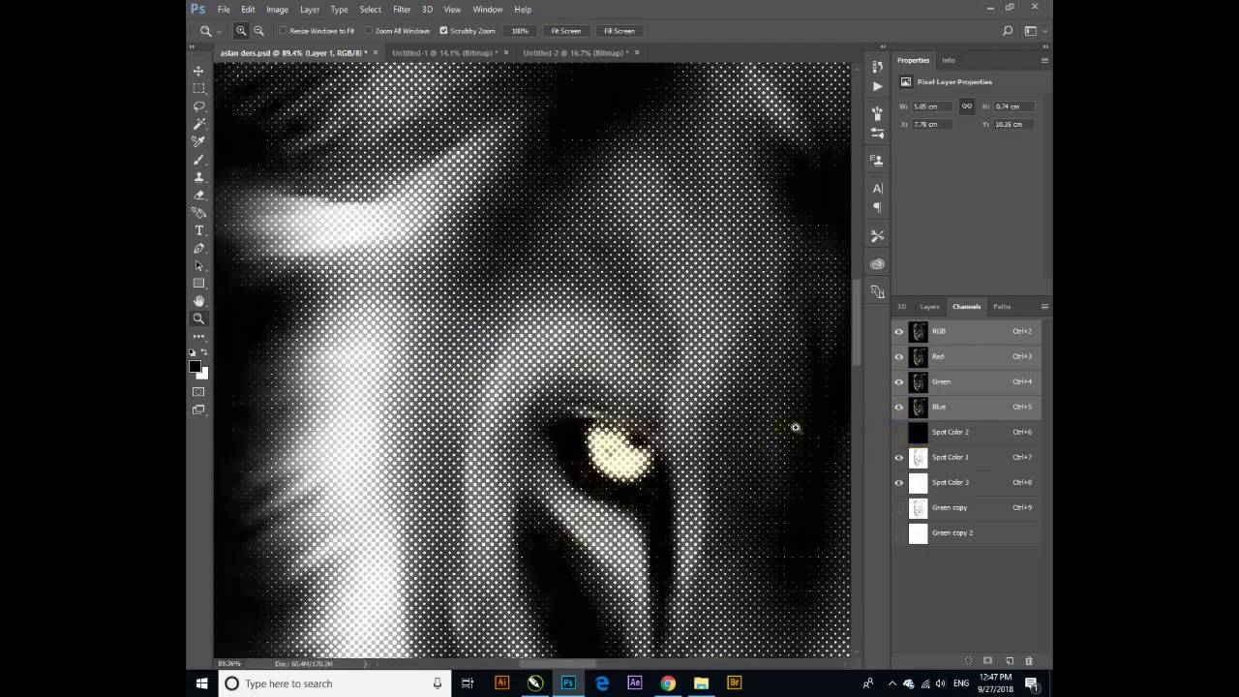
mouse_move(616, 360)
mouse_down()
mouse_move(655, 392)
mouse_move(592, 339)
mouse_up()
mouse_move(666, 343)
mouse_down()
mouse_move(737, 424)
mouse_move(691, 393)
mouse_move(658, 346)
mouse_up()
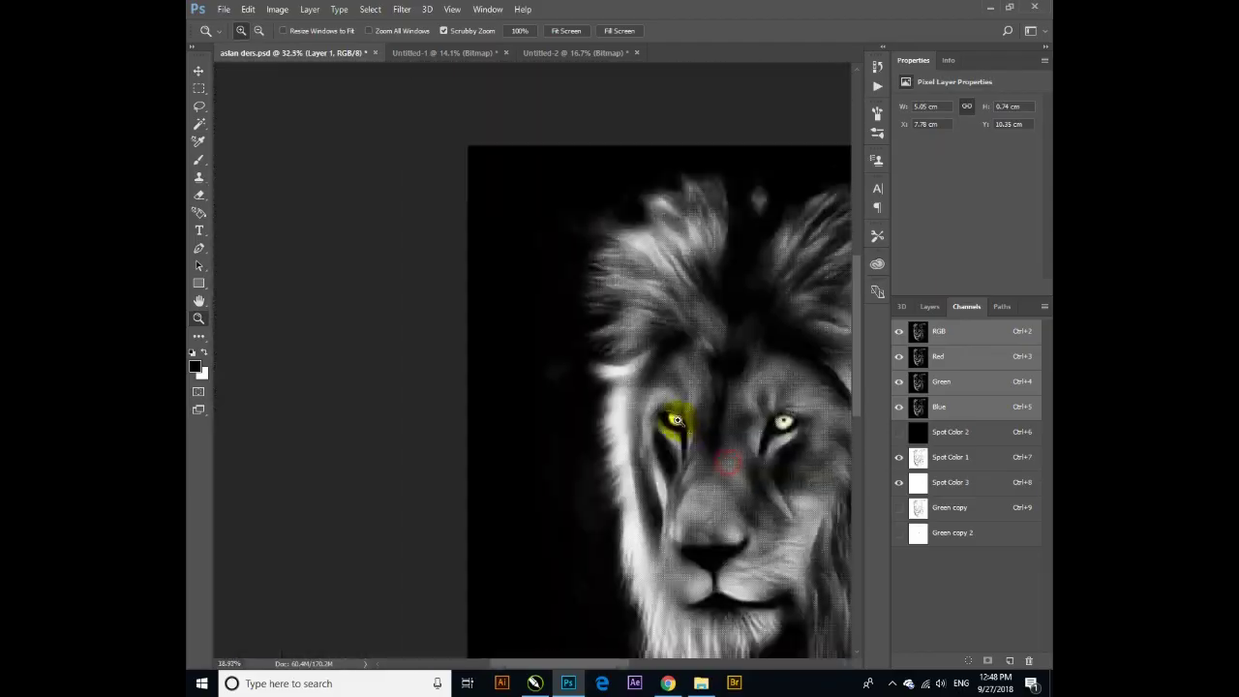
drag(675, 419, 658, 407)
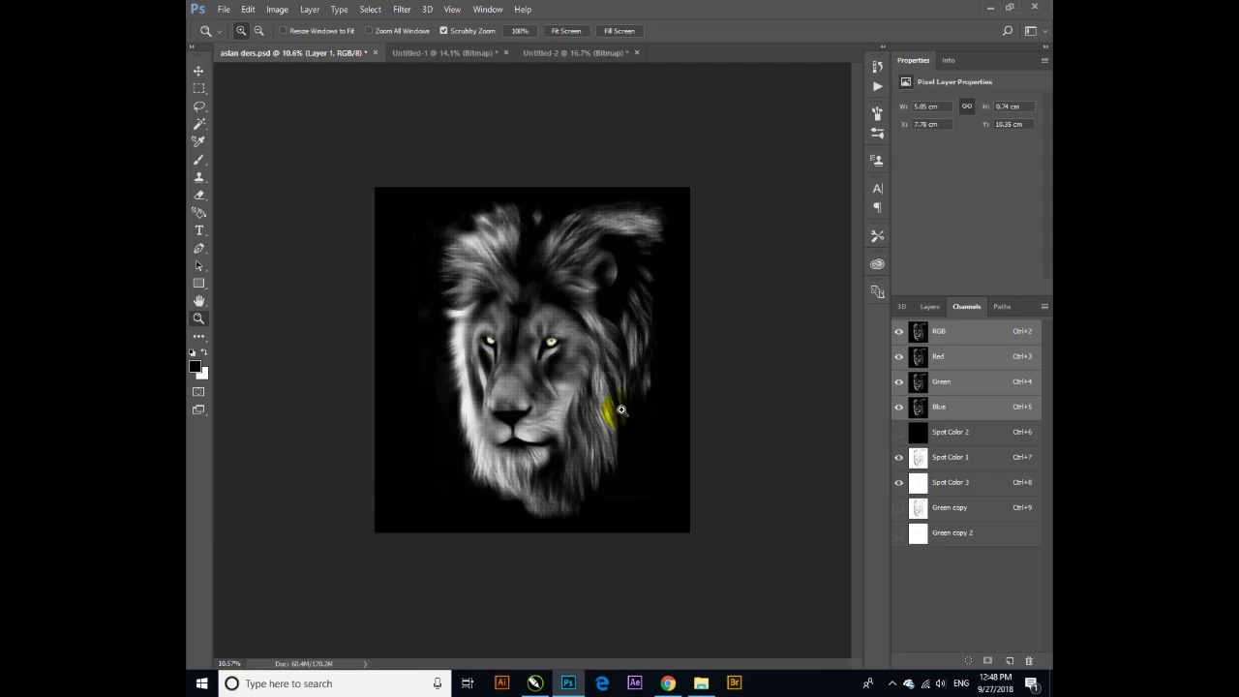
mouse_move(575, 395)
mouse_down()
mouse_move(606, 422)
mouse_move(561, 373)
mouse_up()
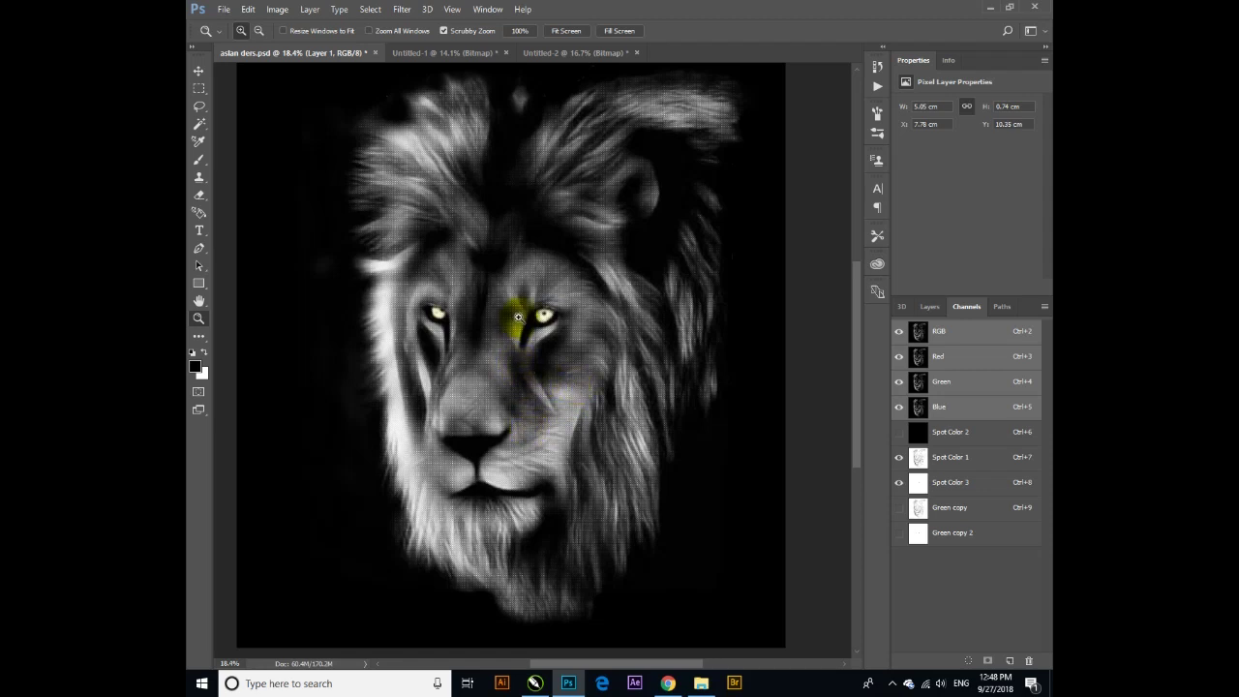
mouse_move(533, 311)
mouse_down()
mouse_move(619, 409)
mouse_move(586, 361)
mouse_up()
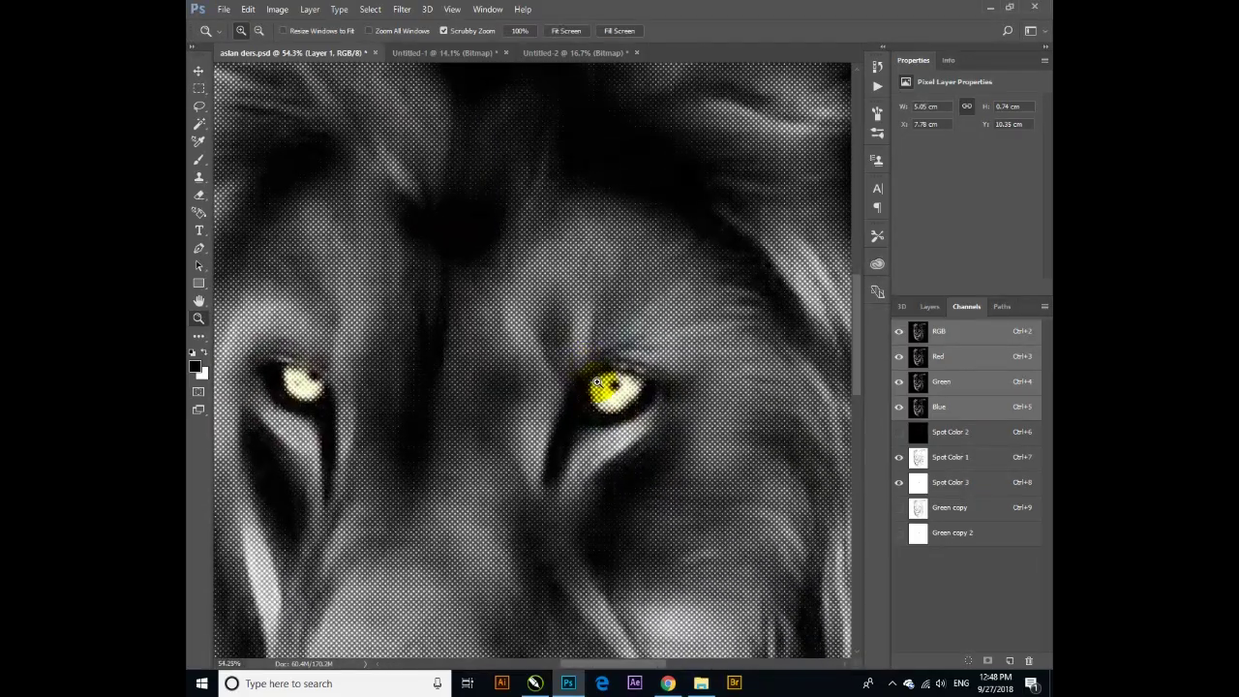
drag(572, 425, 530, 364)
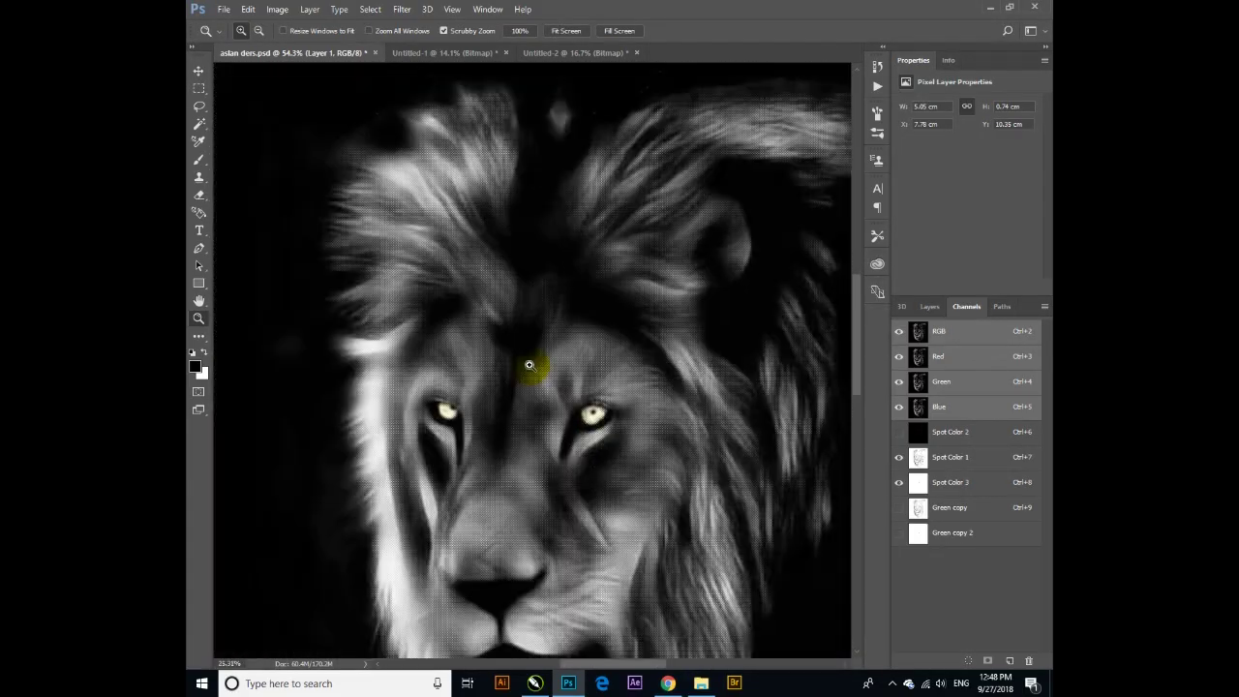
mouse_move(565, 408)
mouse_down()
mouse_move(641, 605)
mouse_move(553, 471)
mouse_move(599, 498)
mouse_move(657, 332)
mouse_up()
mouse_move(705, 462)
mouse_down()
mouse_move(746, 529)
mouse_move(678, 452)
mouse_move(525, 503)
mouse_move(560, 553)
mouse_move(497, 428)
mouse_move(393, 456)
mouse_move(434, 545)
mouse_move(320, 348)
mouse_up()
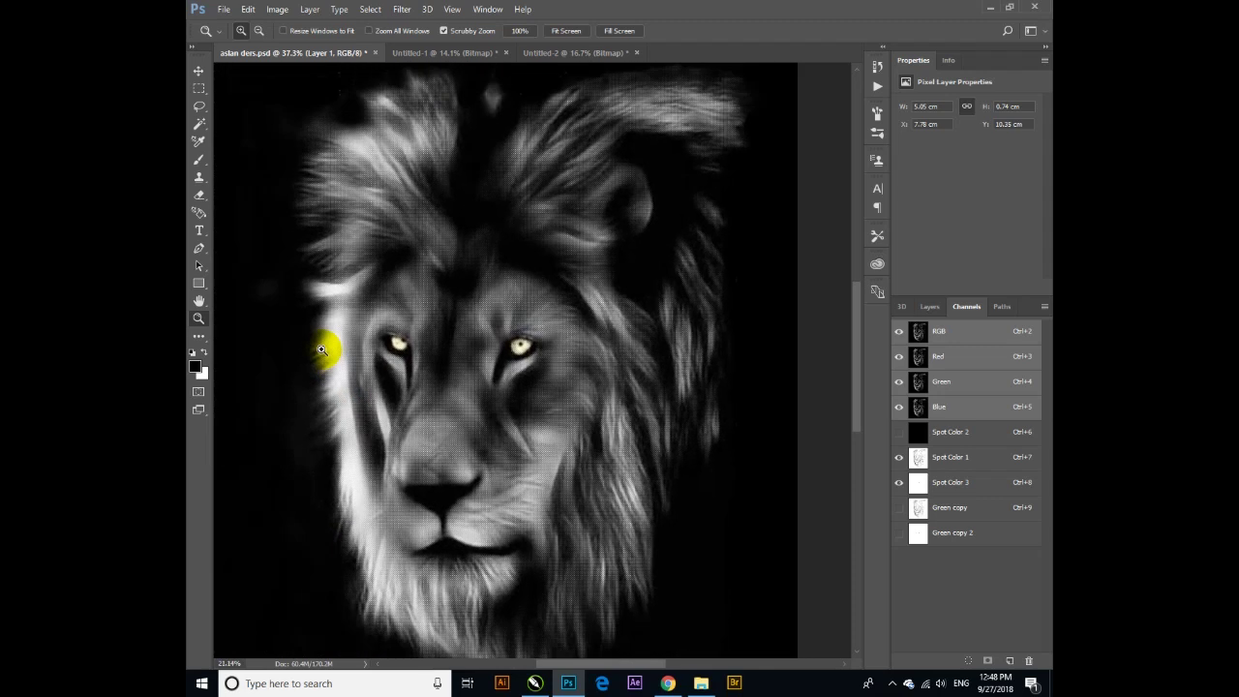
click(899, 431)
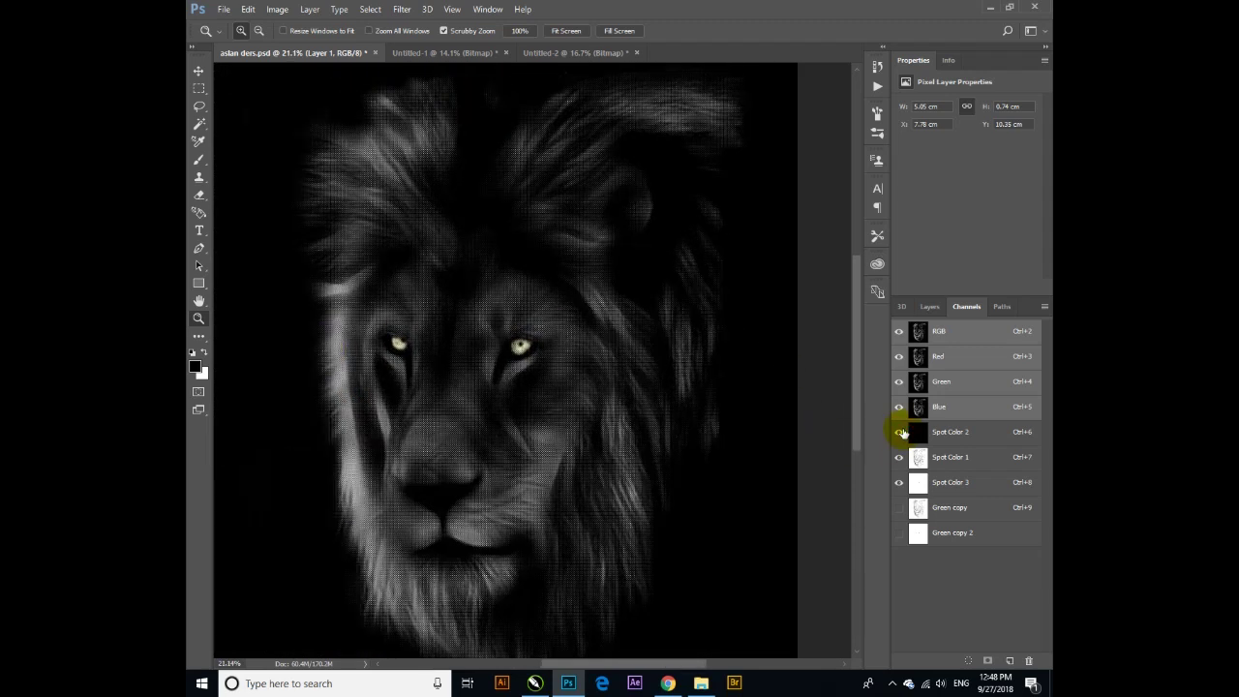
right_click(565, 346)
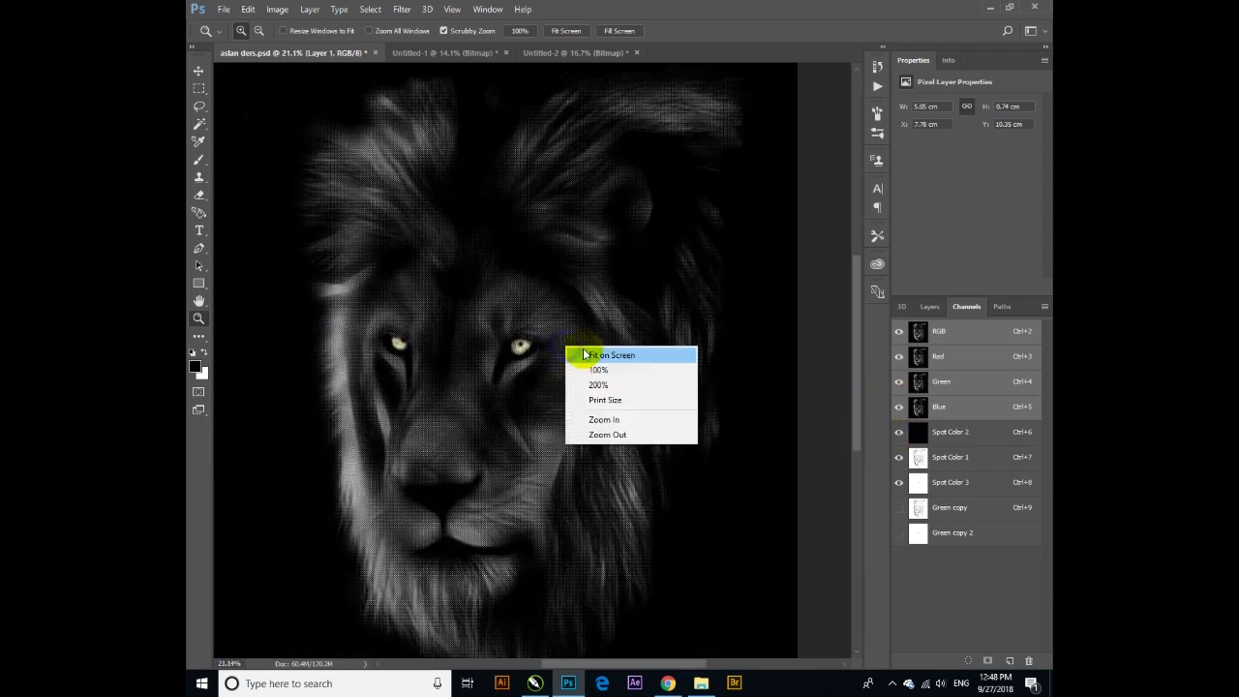
click(610, 352)
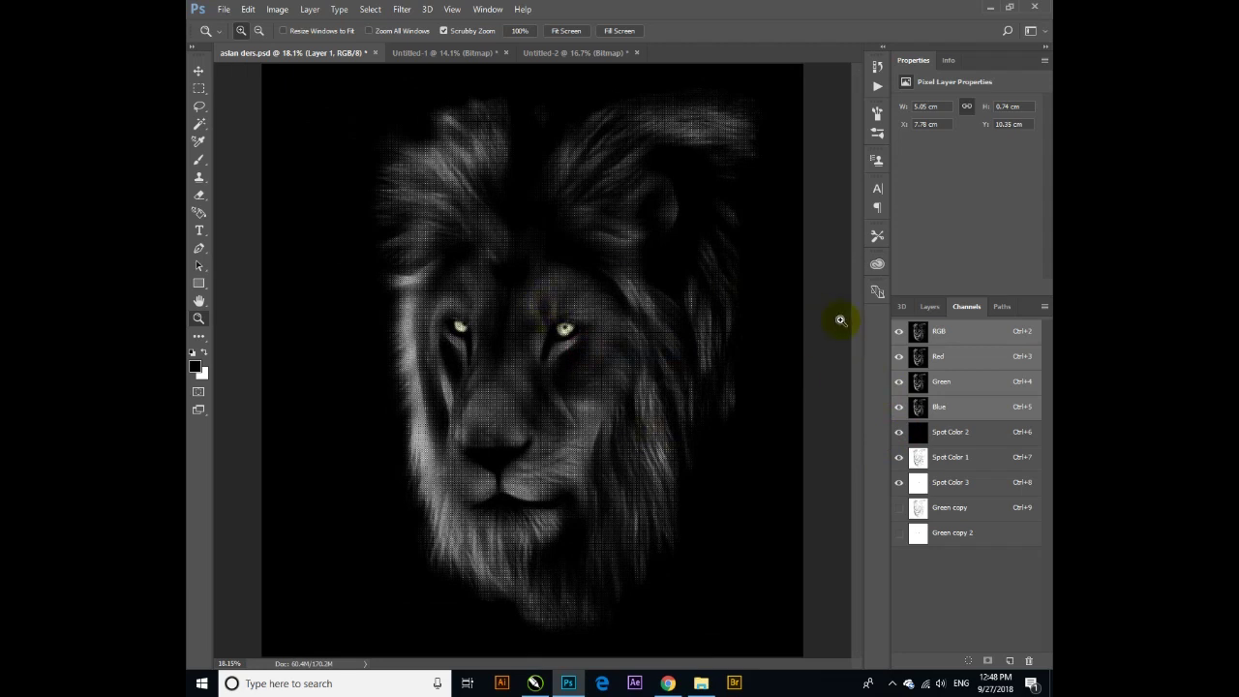
click(898, 331)
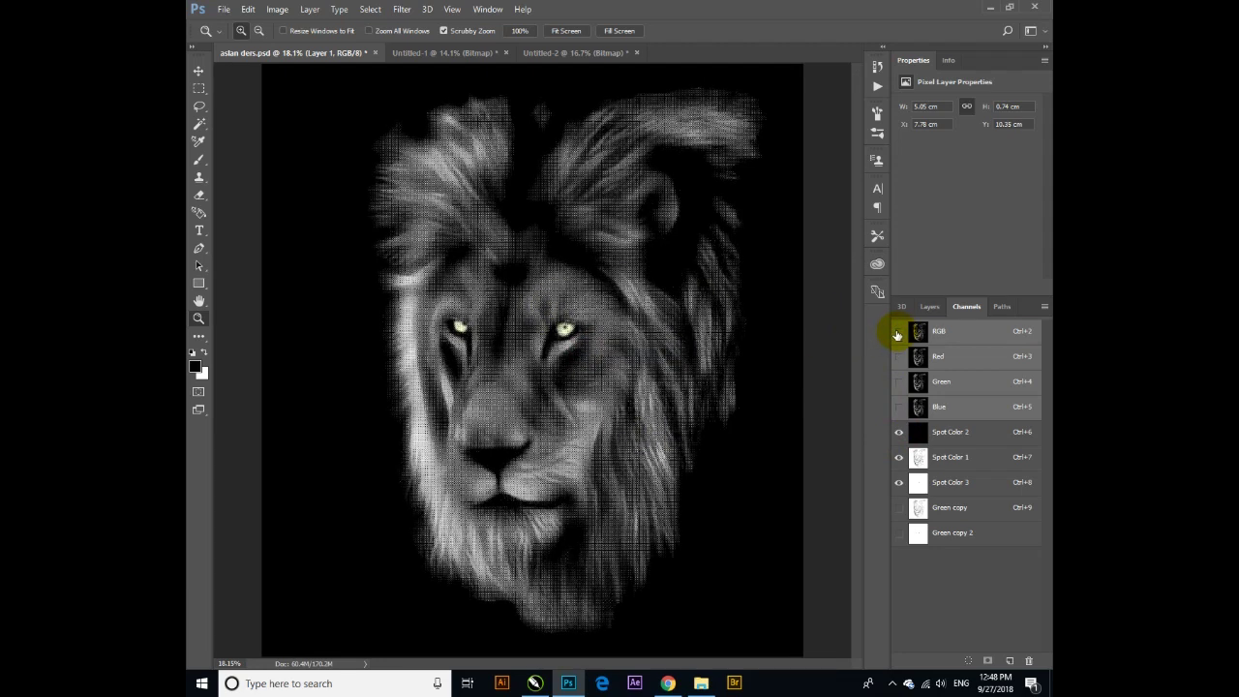
click(958, 431)
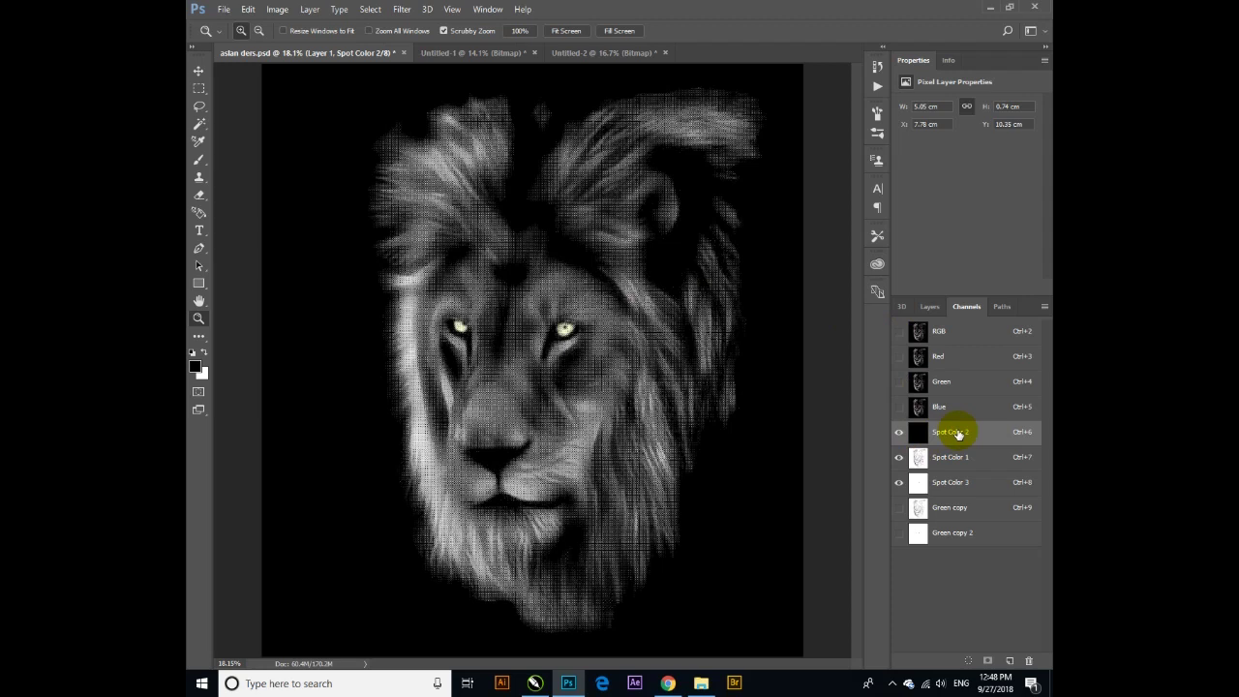
click(898, 433)
click(899, 432)
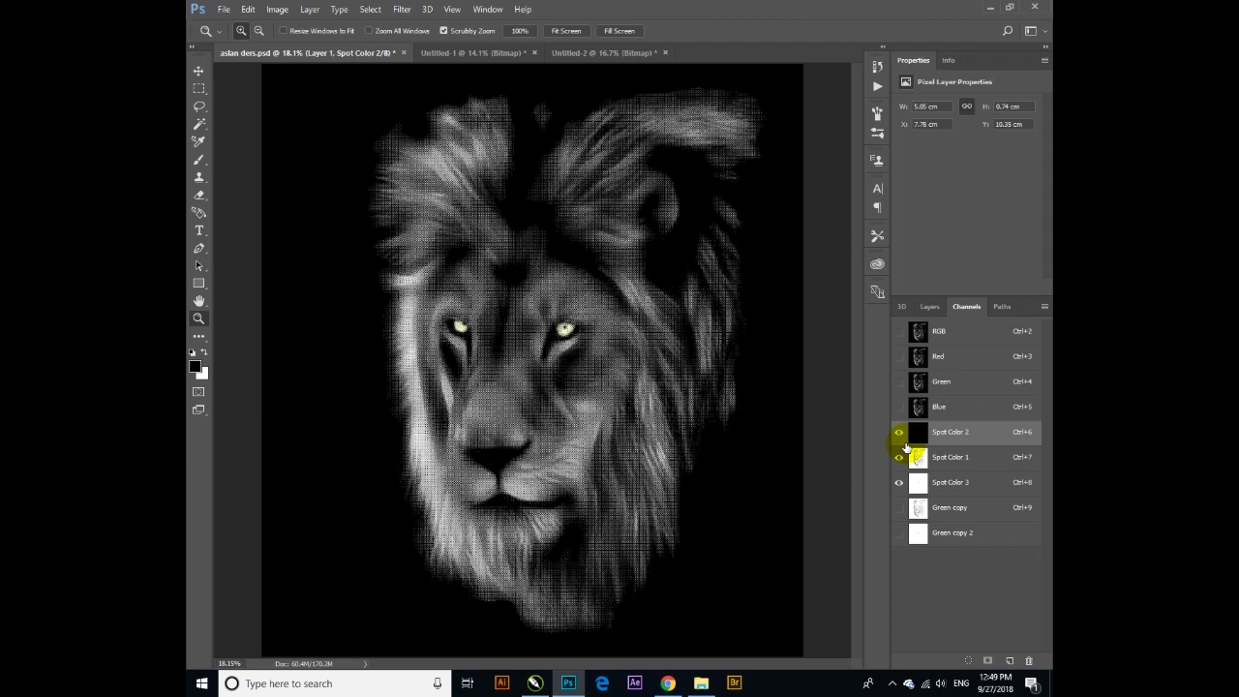
click(897, 332)
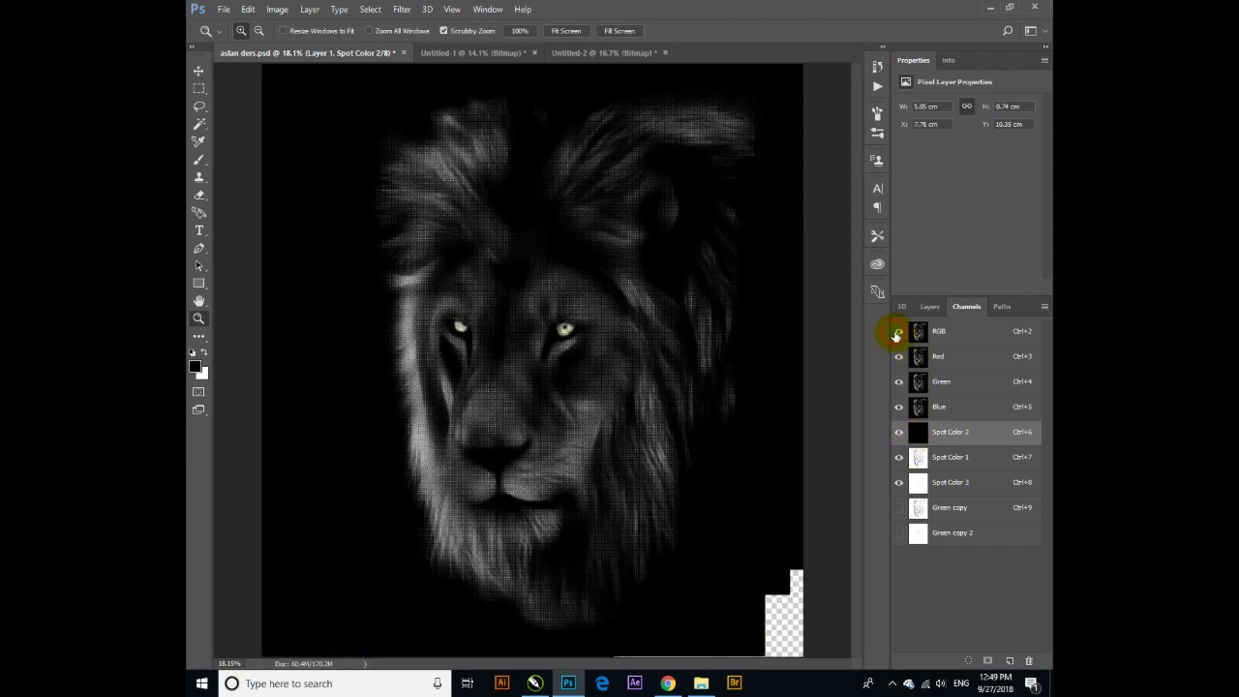